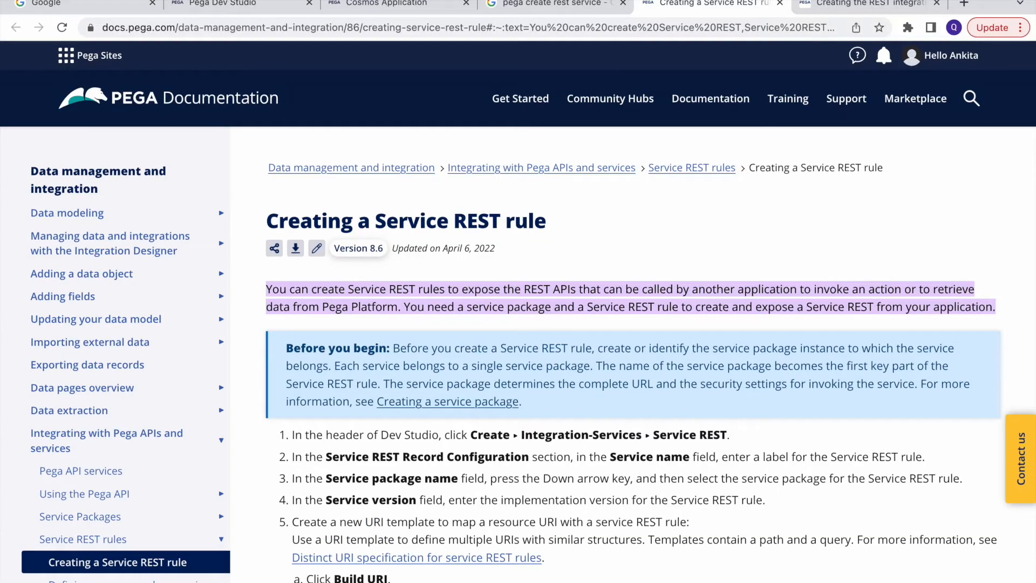
# Step: Switch from the Dev Studio activity editor to the Loans application's Cosmos portal home page
pyautogui.click(238, 4)
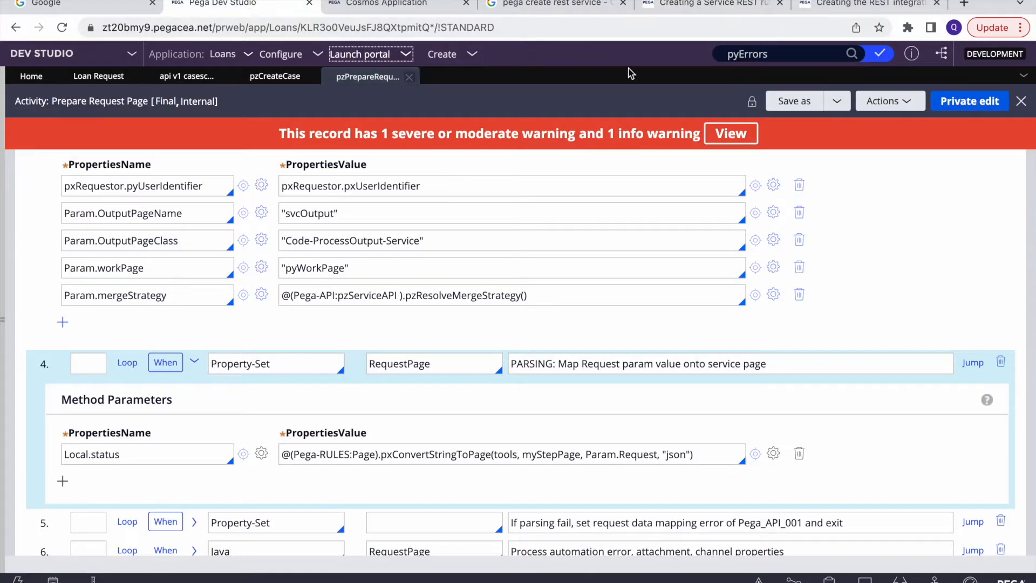
pyautogui.click(417, 10)
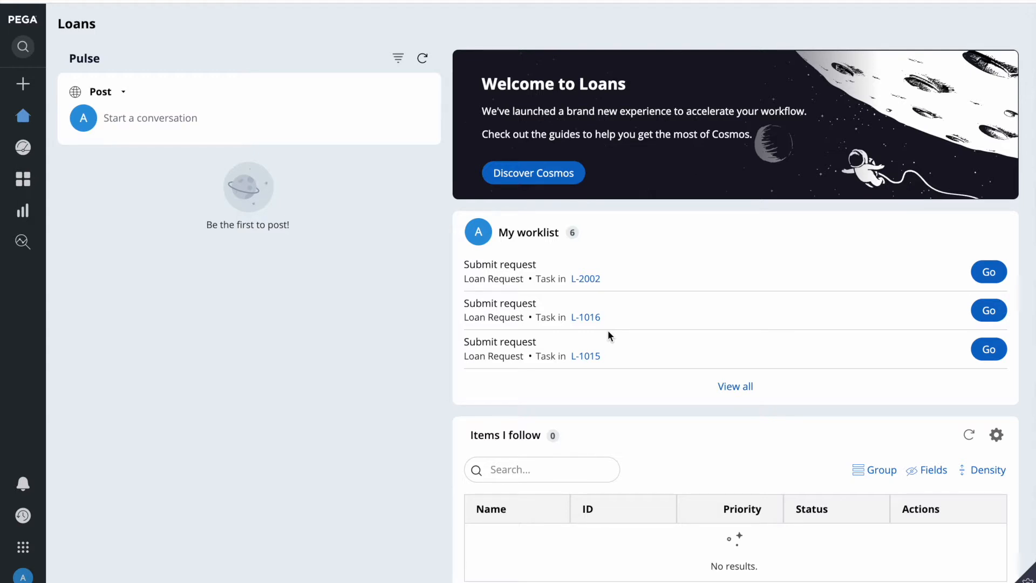
# Step: Create a Loan Request with the account number, amount 500000, credit score 8000 and Germany, and submit it
pyautogui.click(22, 84)
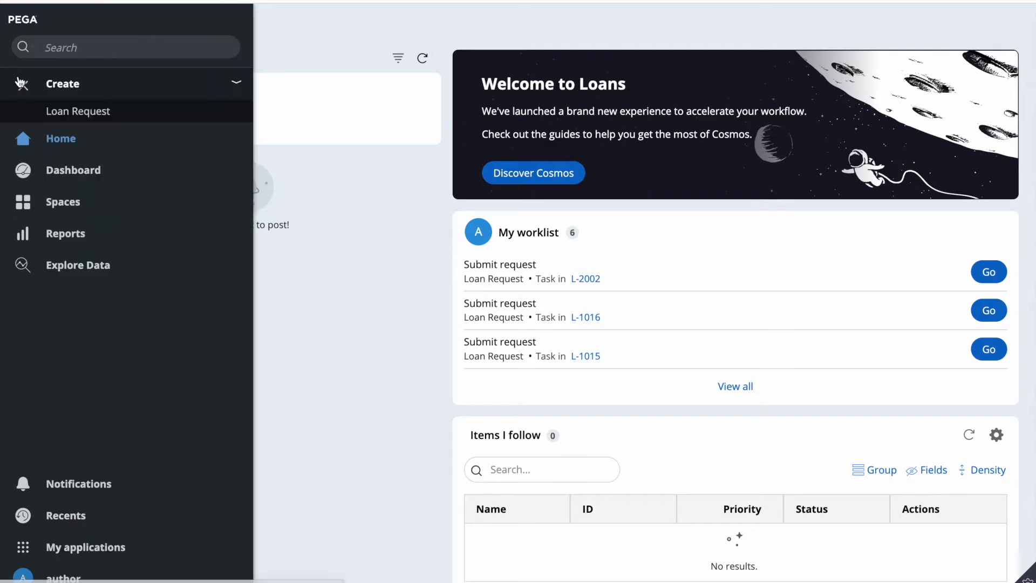
pyautogui.click(78, 111)
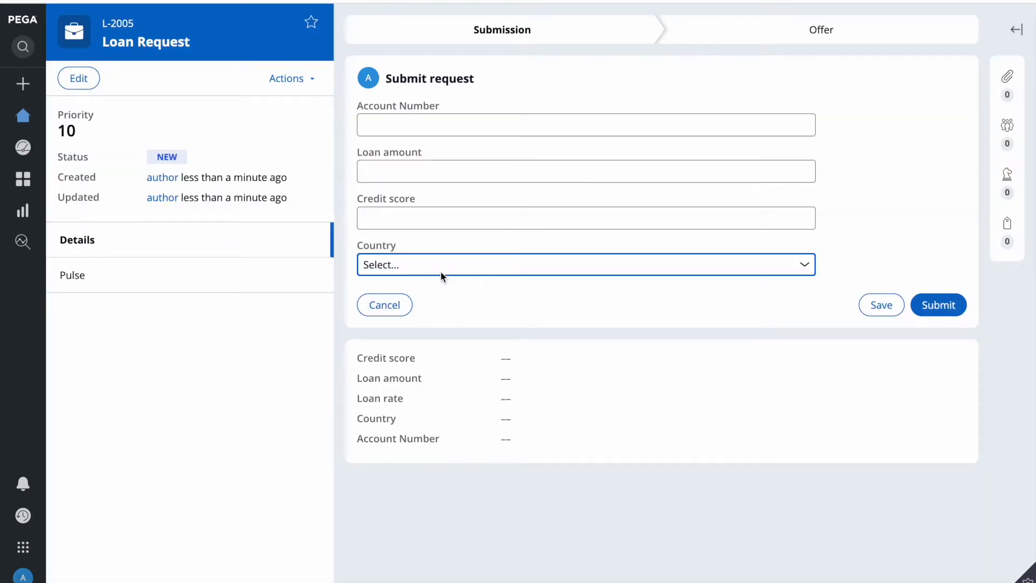
pyautogui.click(397, 122)
pyautogui.write('12345')
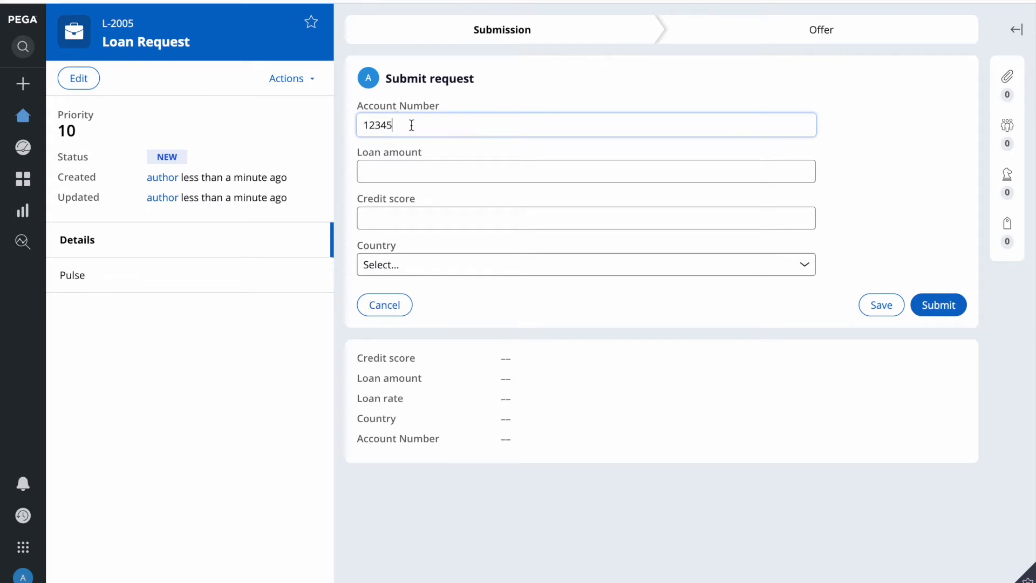
pyautogui.click(402, 171)
pyautogui.write('500000')
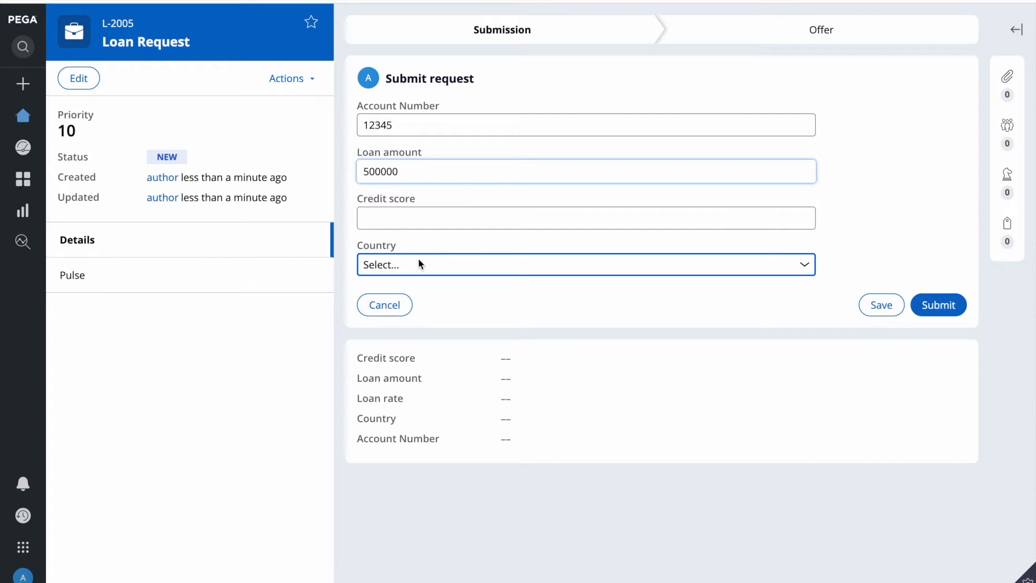
pyautogui.click(387, 214)
pyautogui.write('8000')
pyautogui.click(573, 273)
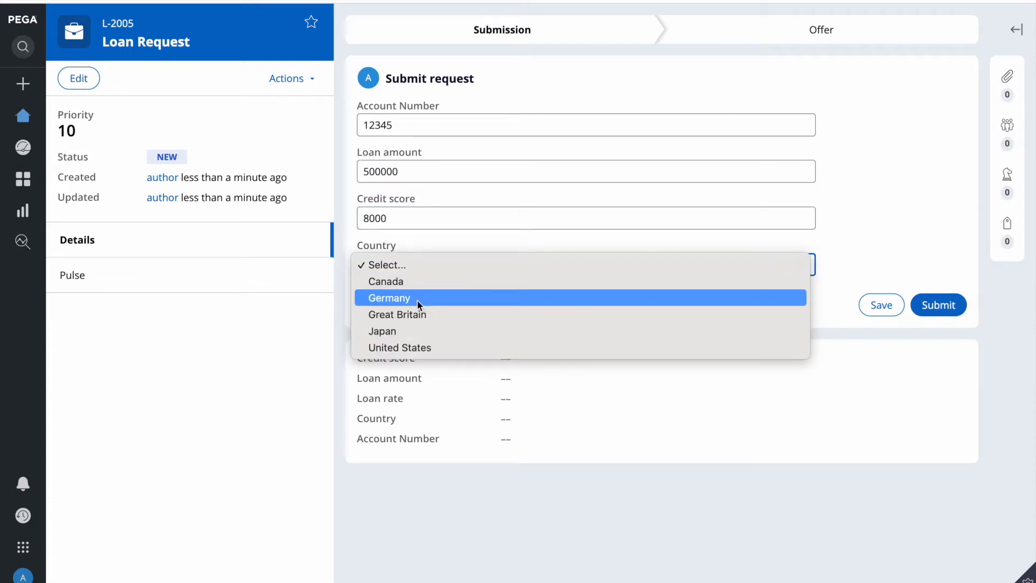
pyautogui.click(417, 303)
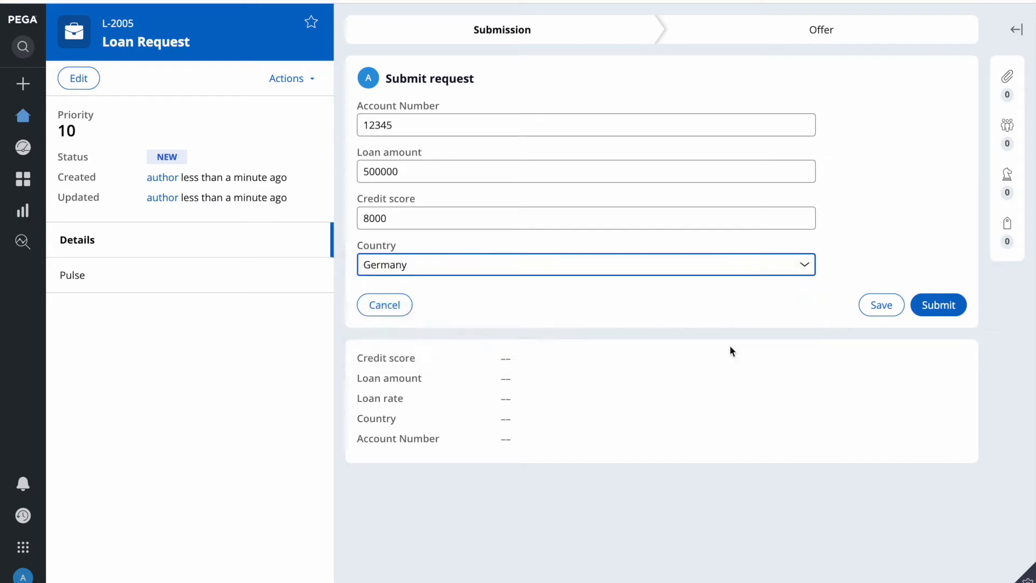
pyautogui.click(936, 307)
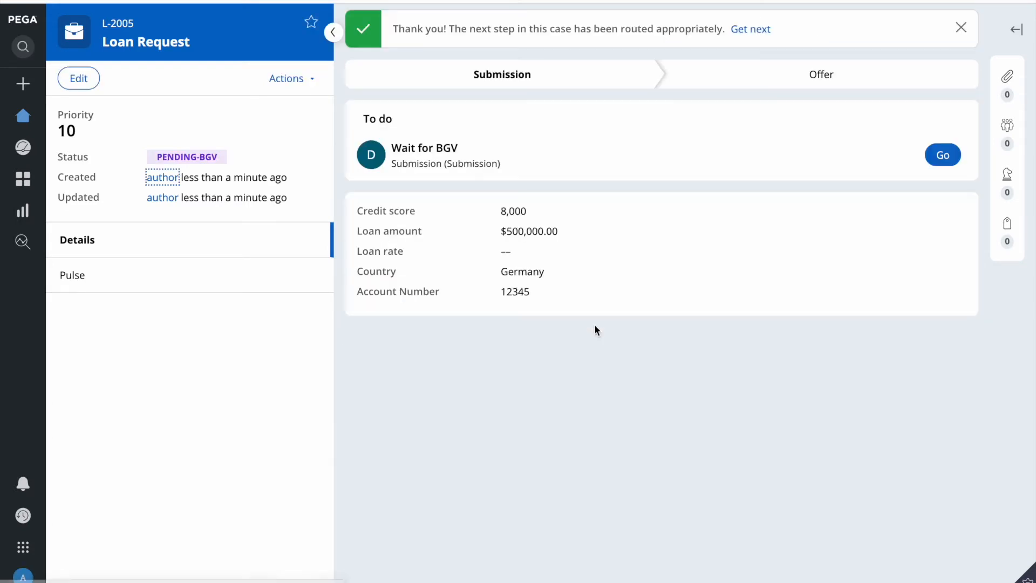
# Step: Highlight the new case's PENDING-BGV status, then bring up the macOS Launchpad
pyautogui.tripleClick(201, 155)
pyautogui.click(567, 322)
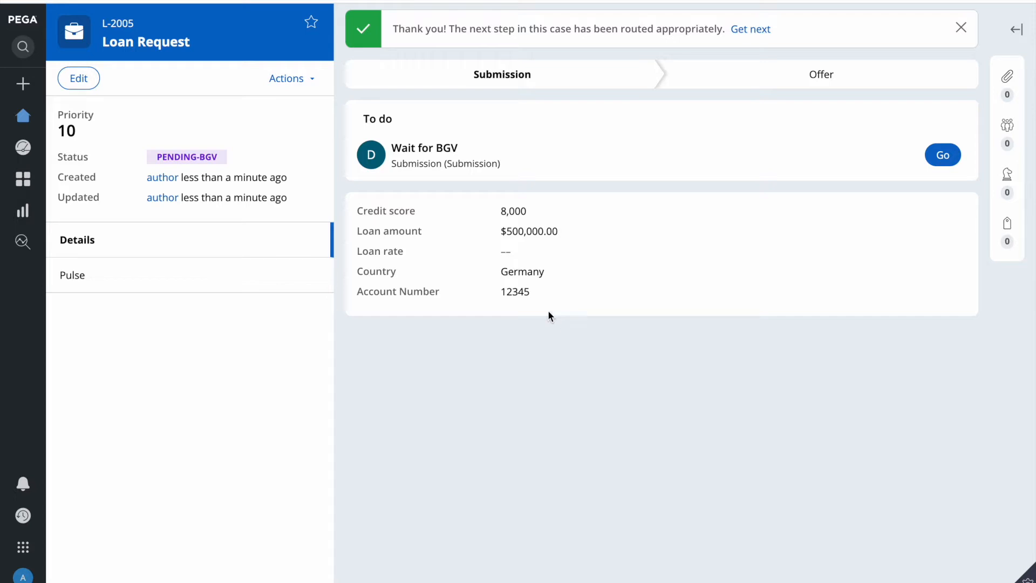
pyautogui.tripleClick(192, 151)
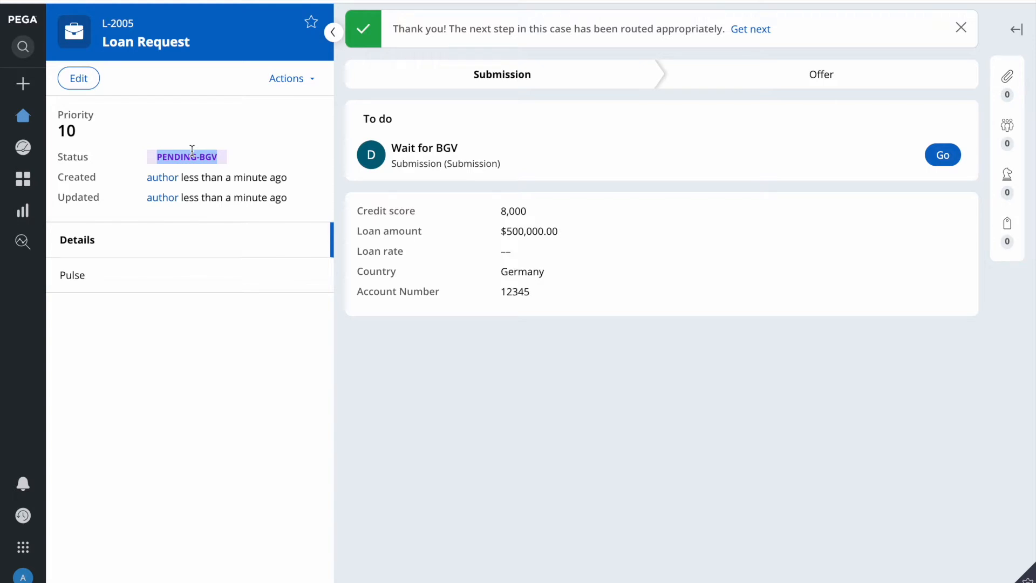
pyautogui.click(193, 152)
pyautogui.moveTo(156, 156); pyautogui.dragTo(218, 157)
pyautogui.press('F4')
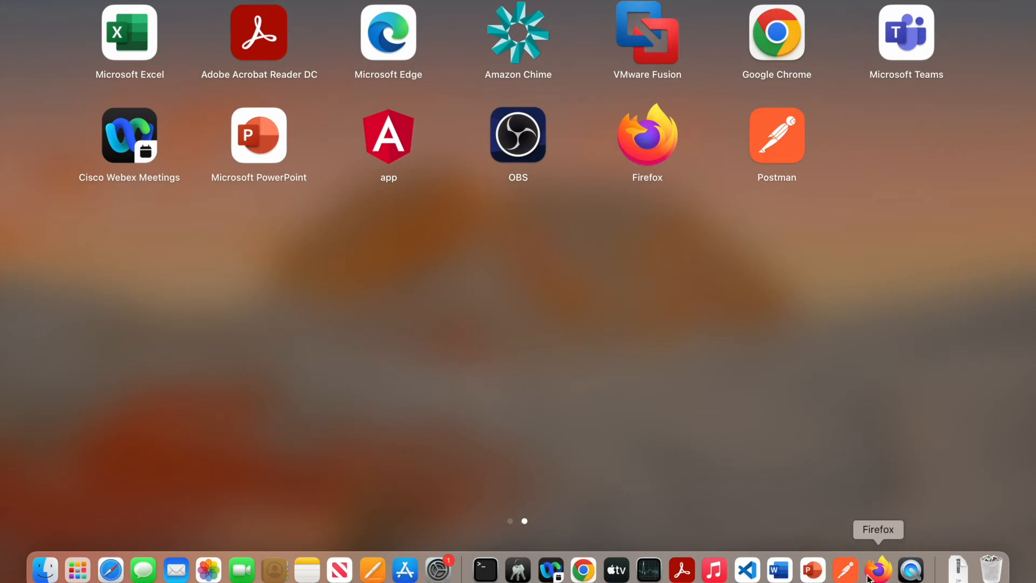
# Step: In VS Code, fill the request sample's PegaCaseID with L-1005 and AccountNumber with the account number
pyautogui.click(754, 570)
pyautogui.click(436, 244)
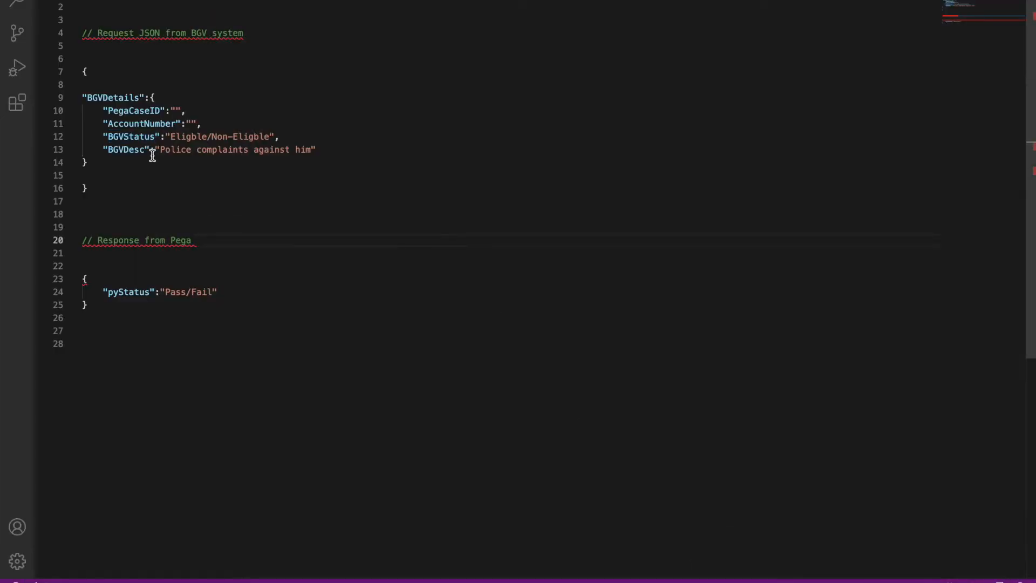
pyautogui.tripleClick(98, 98)
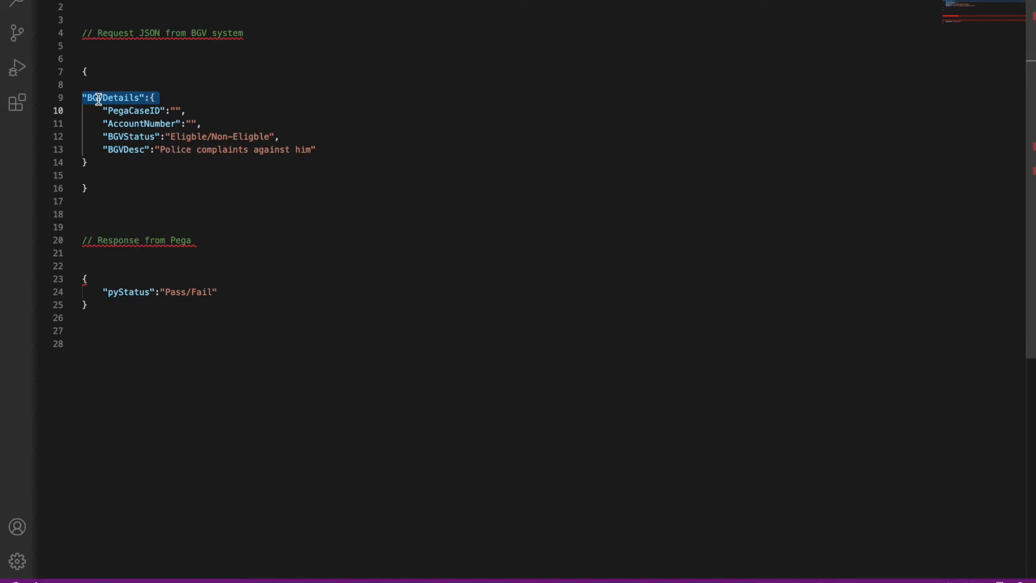
pyautogui.click(121, 184)
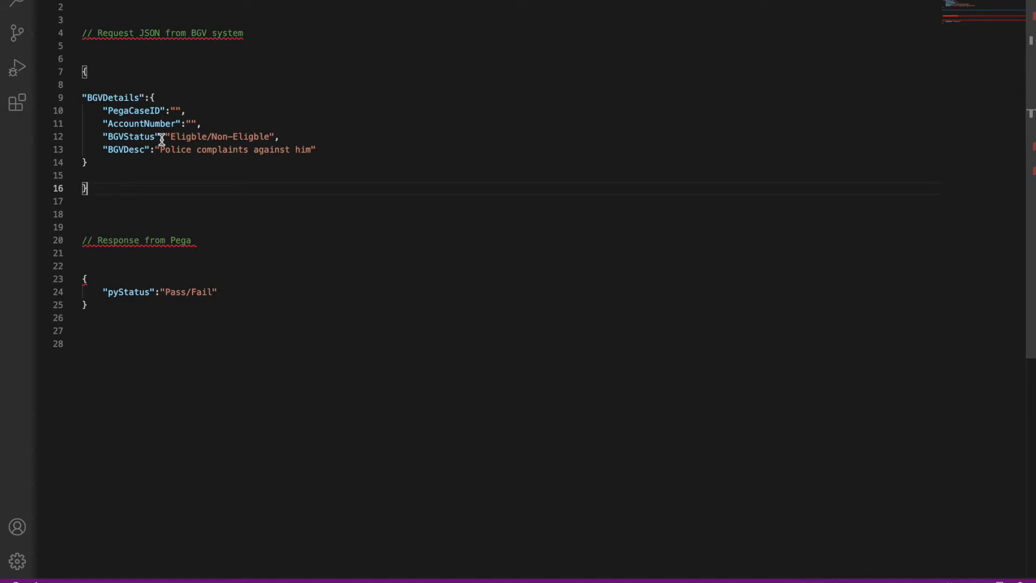
pyautogui.click(175, 110)
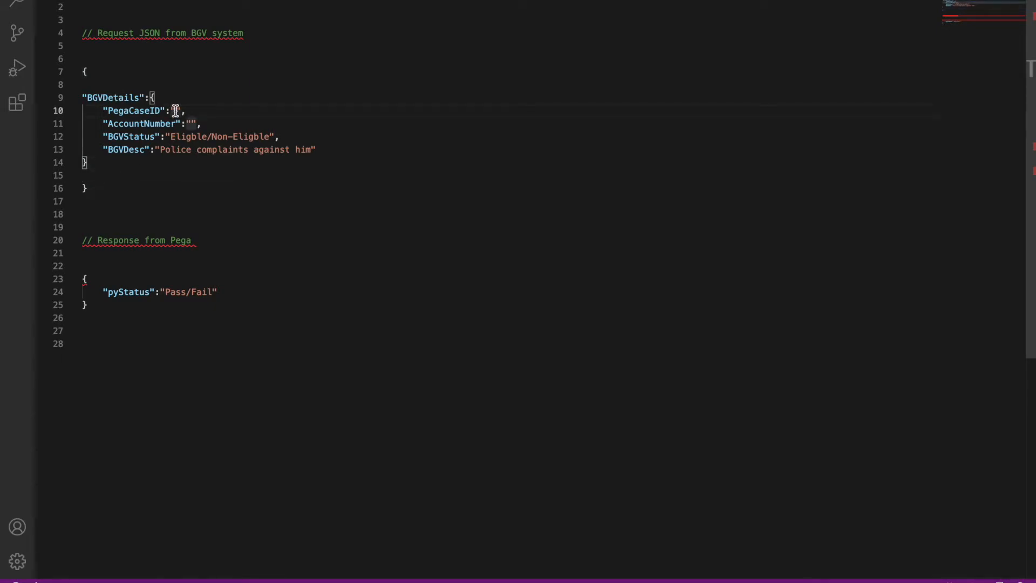
pyautogui.write('L-1005')
pyautogui.doubleClick(198, 111)
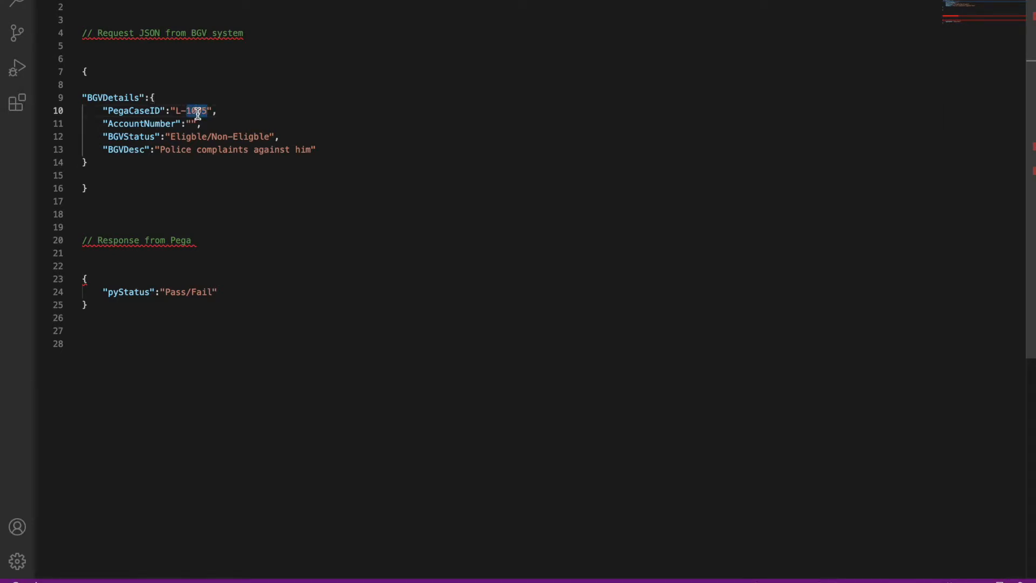
pyautogui.click(190, 124)
pyautogui.write('12345')
# Step: Change the BGVStatus value from Eligble/Non-Eligble to Pass/Failed
pyautogui.doubleClick(125, 137)
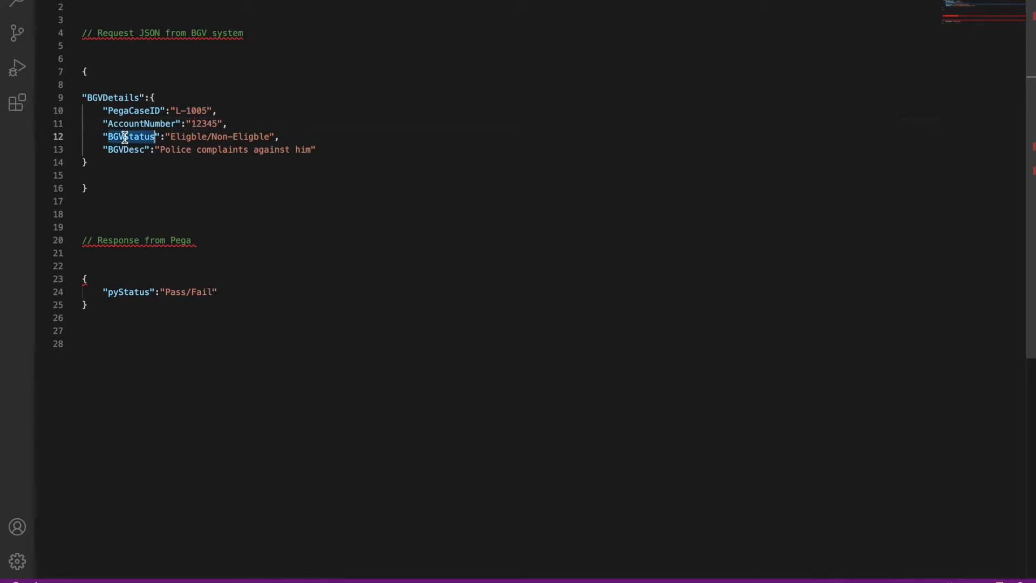
pyautogui.doubleClick(195, 136)
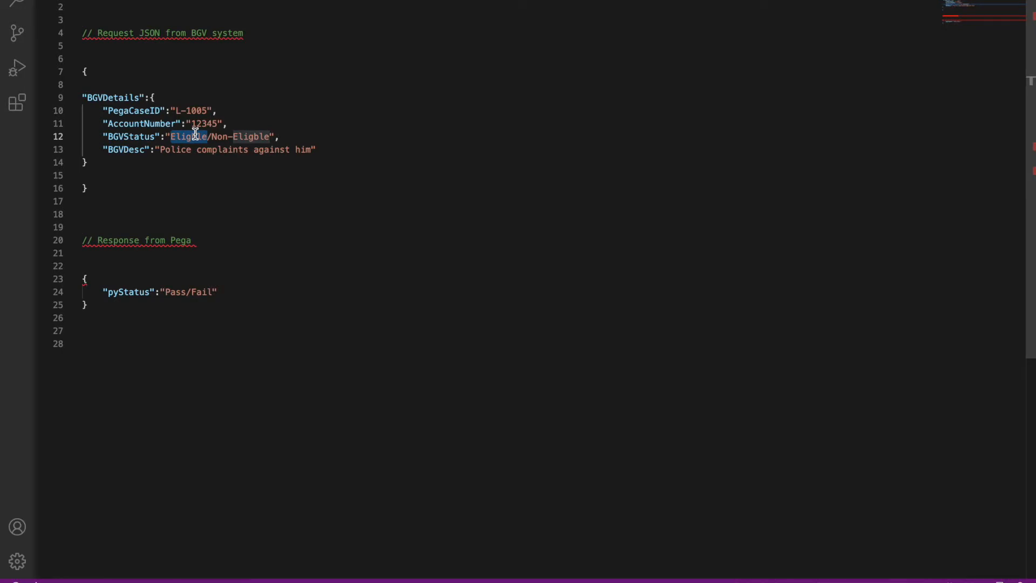
pyautogui.write('pASS')
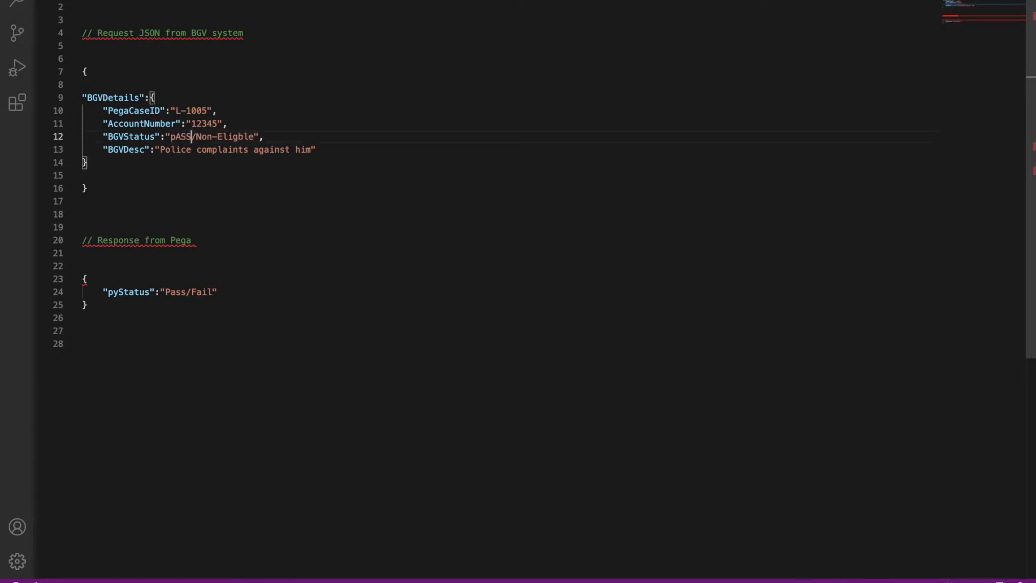
pyautogui.press('BackSpace')
pyautogui.press('BackSpace')
pyautogui.press('BackSpace')
pyautogui.write('Pass')
pyautogui.click(251, 136)
pyautogui.press('BackSpace')
pyautogui.press('BackSpace')
pyautogui.press('BackSpace')
pyautogui.press('BackSpace')
pyautogui.press('BackSpace')
pyautogui.press('BackSpace')
pyautogui.press('BackSpace')
pyautogui.press('BackSpace')
pyautogui.press('BackSpace')
pyautogui.press('BackSpace')
pyautogui.press('BackSpace')
pyautogui.write('Failed')
pyautogui.doubleClick(128, 149)
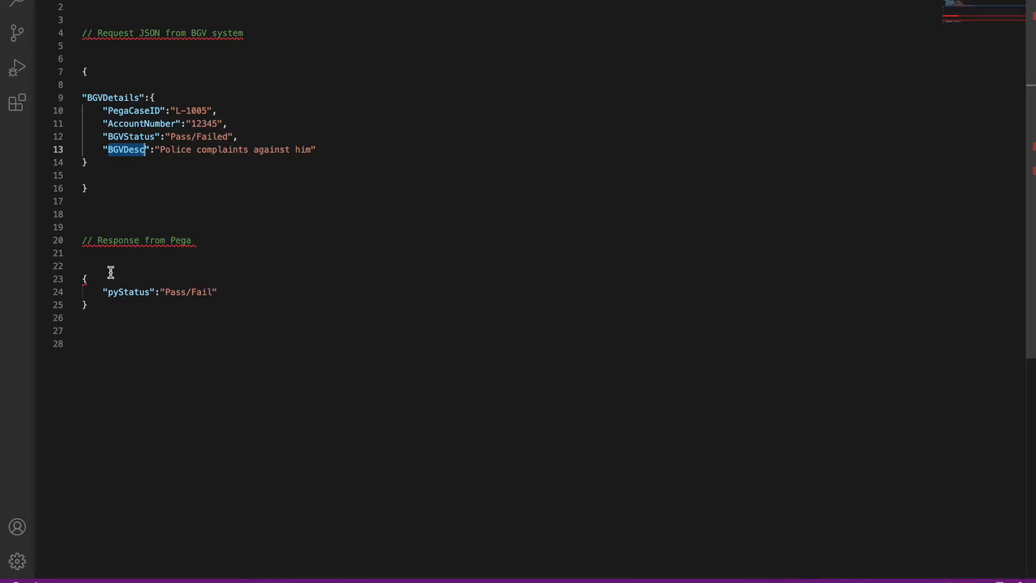
# Step: Review the pyStatus field in the Response from Pega sample
pyautogui.click(89, 279)
pyautogui.doubleClick(134, 292)
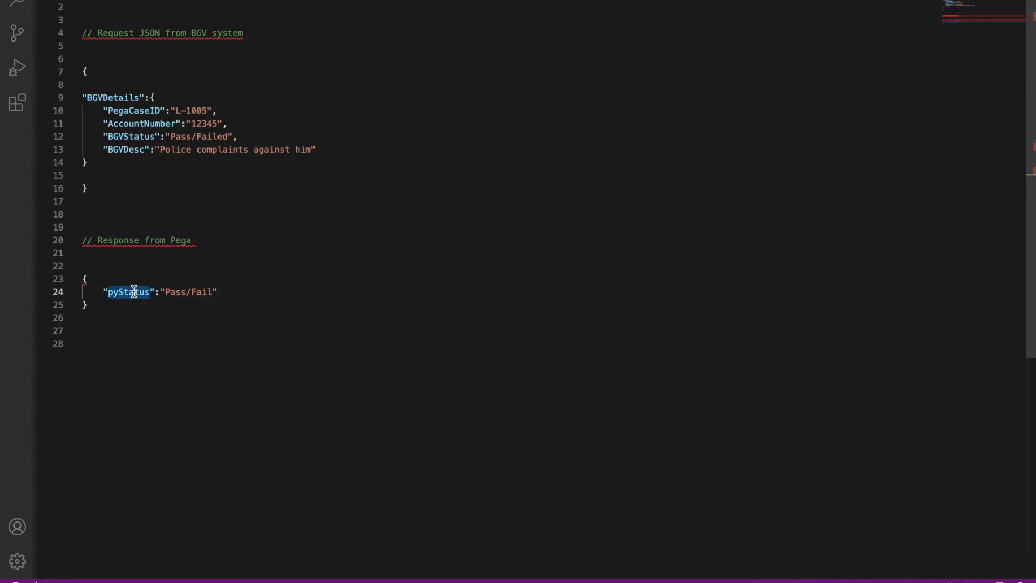
pyautogui.click(232, 305)
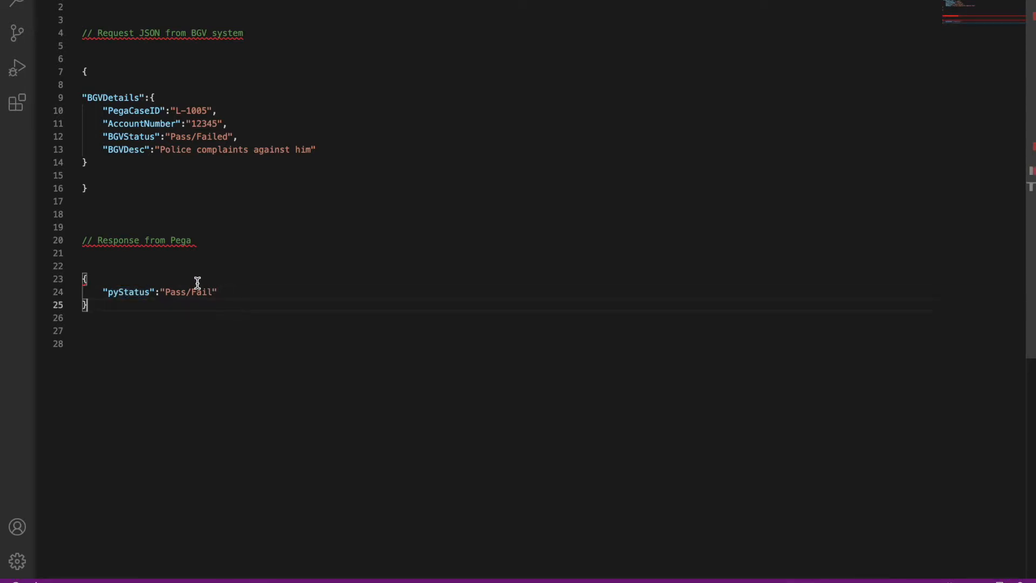
pyautogui.tripleClick(121, 289)
pyautogui.click(349, 294)
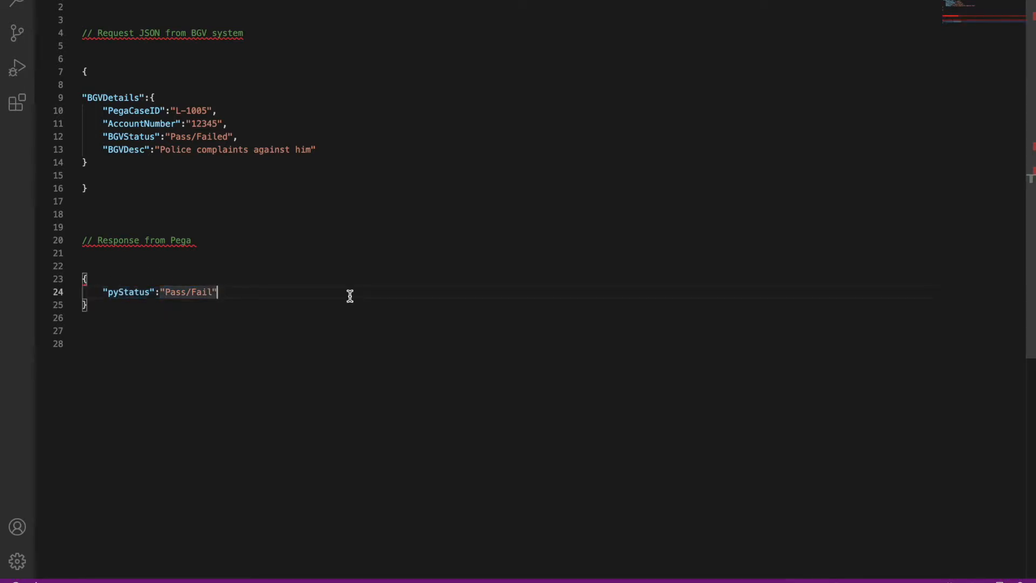
# Step: Look over the BGVDetails request block, then return to the Chrome browser
pyautogui.moveTo(98, 165); pyautogui.dragTo(81, 104)
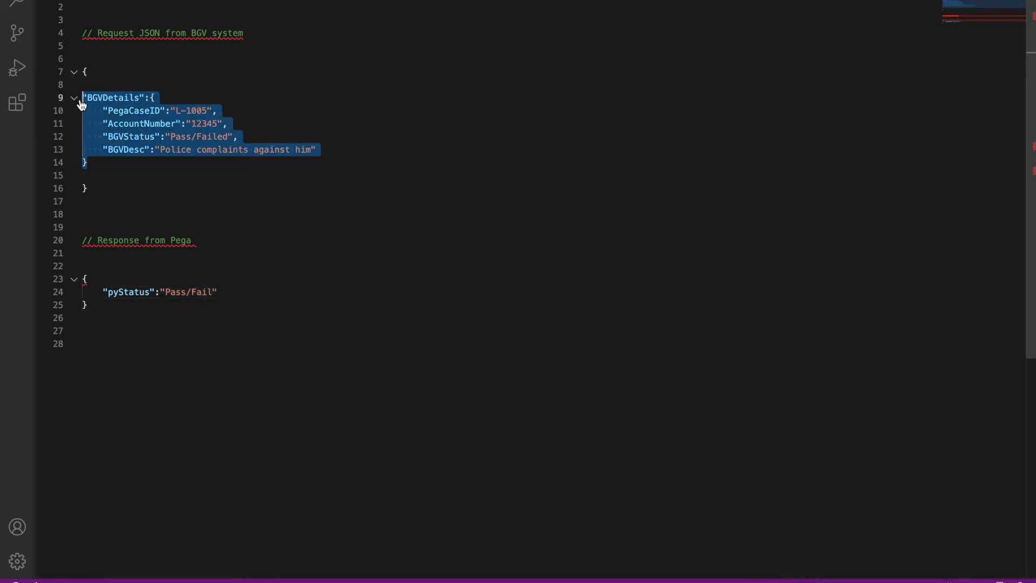
pyautogui.click(331, 253)
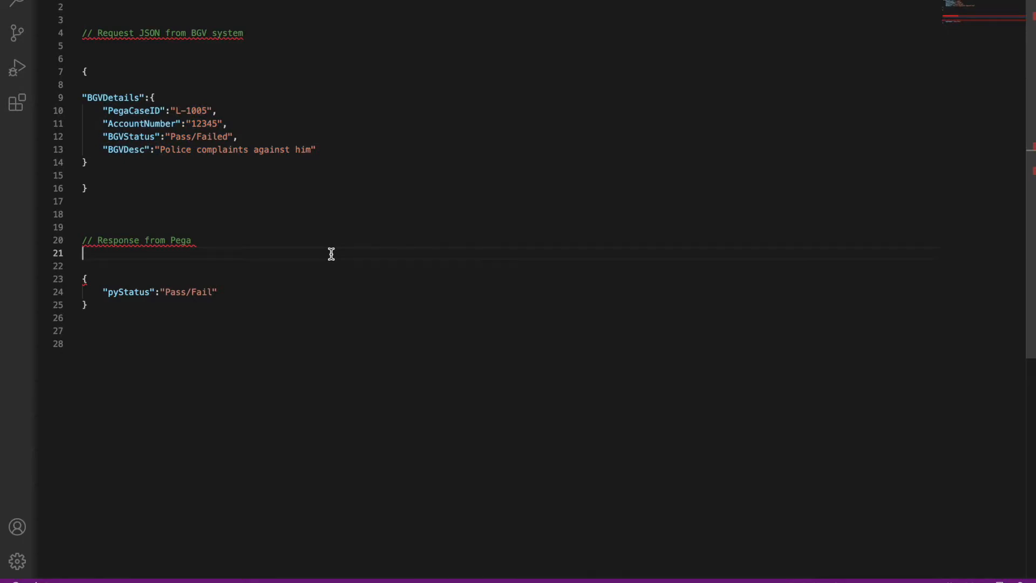
pyautogui.press('F4')
pyautogui.click(584, 570)
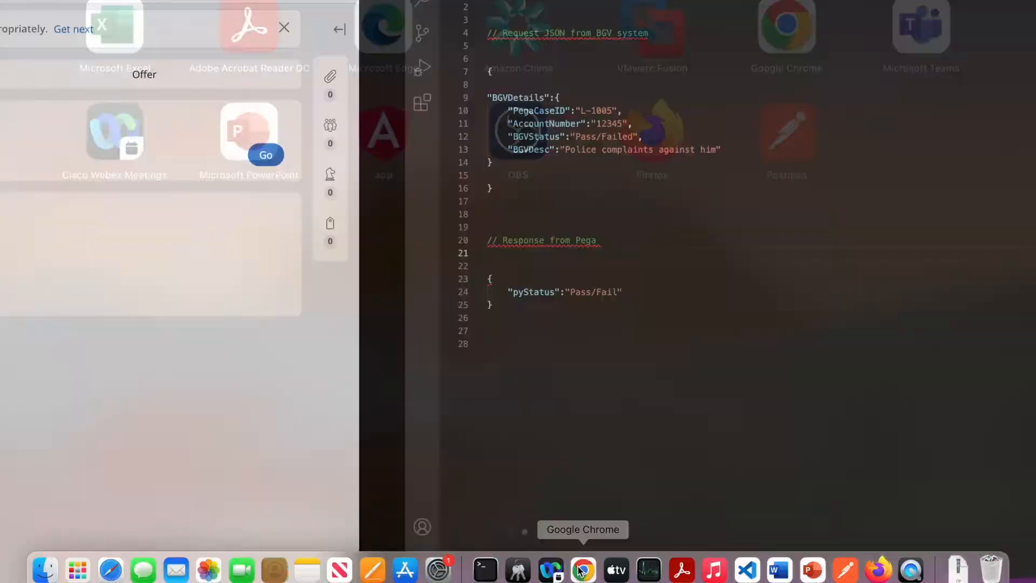
# Step: Back in Dev Studio, filter the App explorer's classes to OR7EAZ-Loans-Data
pyautogui.hotkey('ctrl', 'shift', 'Tab')
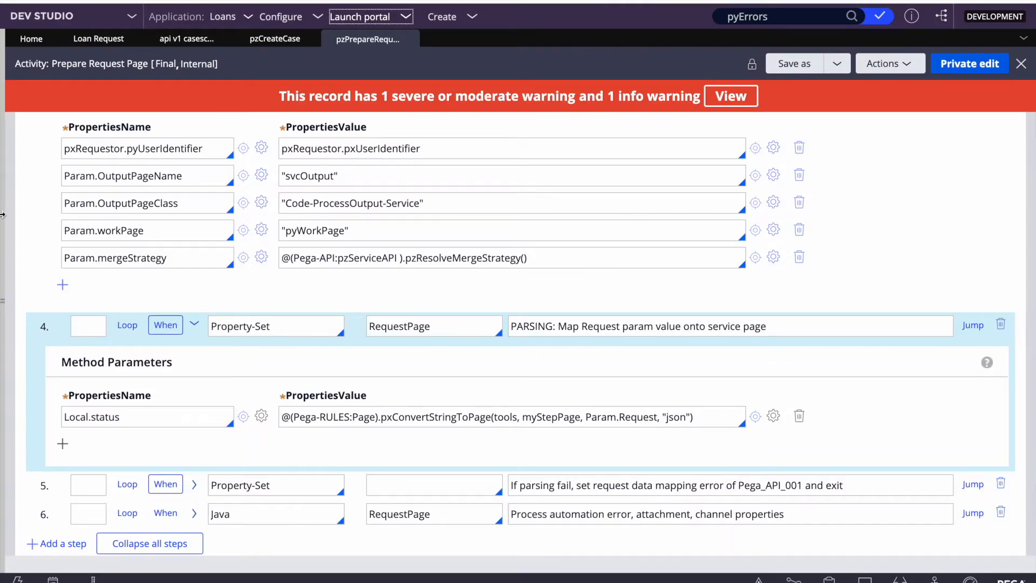
pyautogui.click(3, 217)
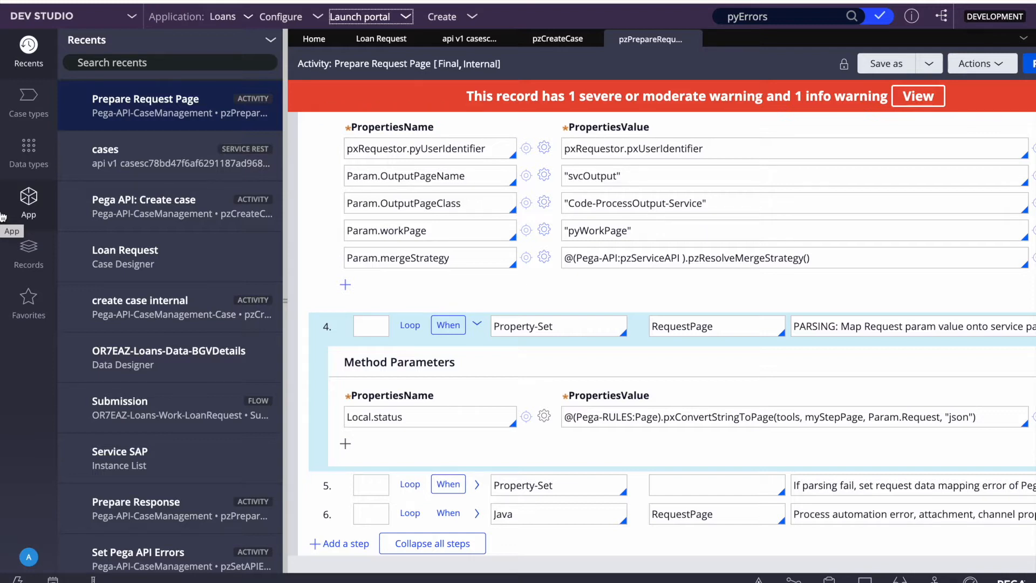
pyautogui.click(28, 200)
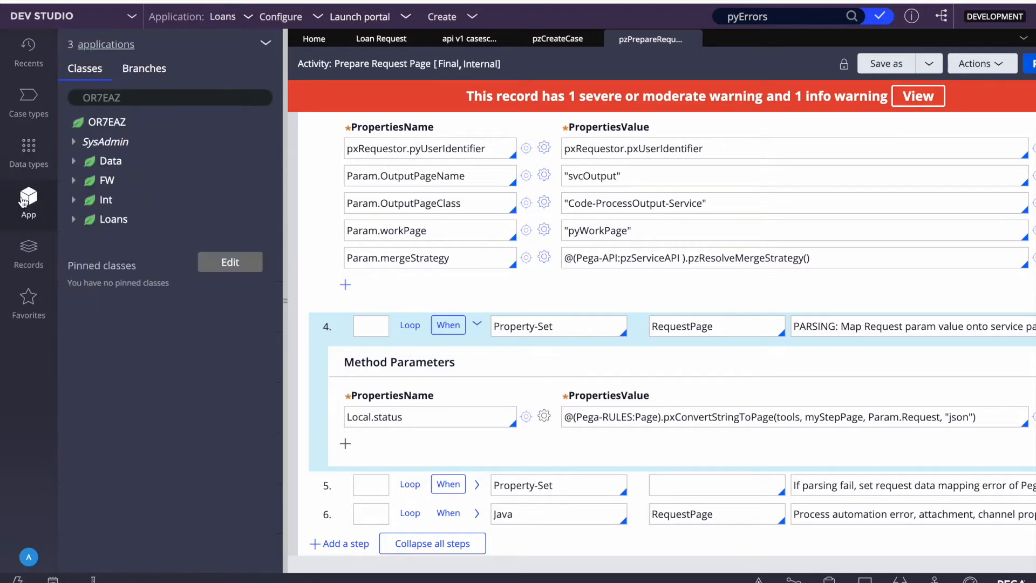
pyautogui.click(70, 97)
pyautogui.press('BackSpace')
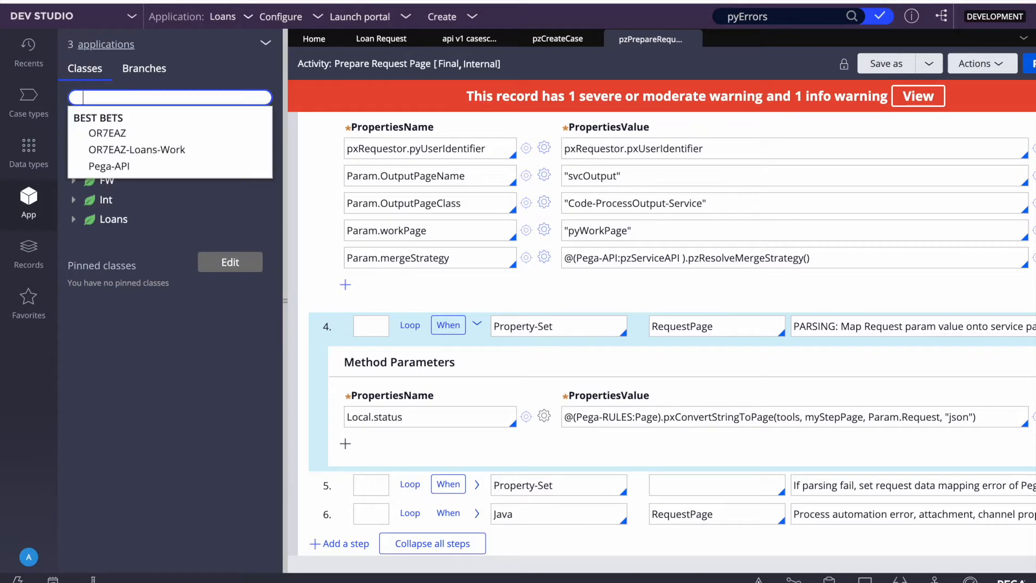
pyautogui.click(141, 151)
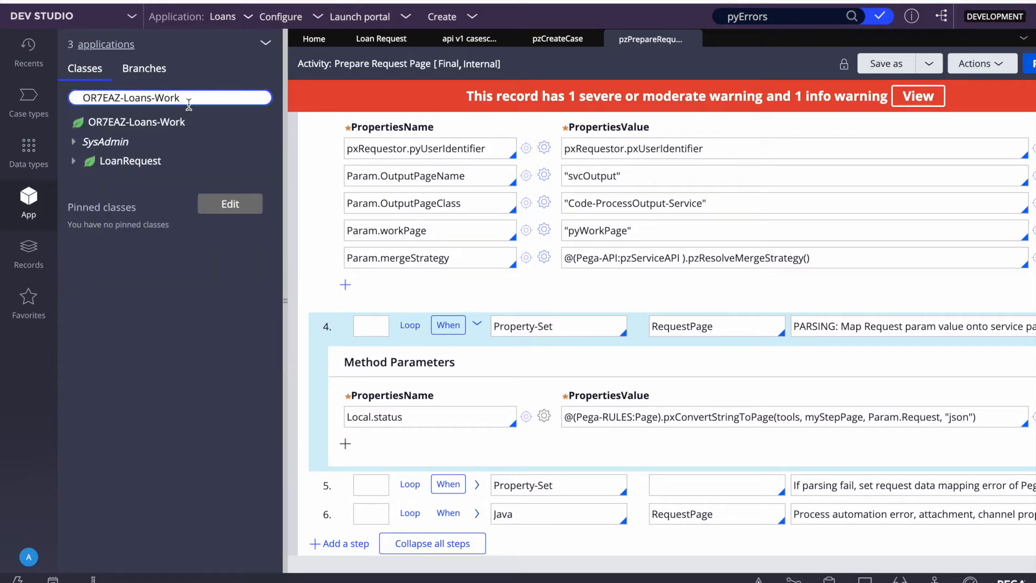
pyautogui.doubleClick(172, 99)
pyautogui.press('BackSpace')
pyautogui.write('data')
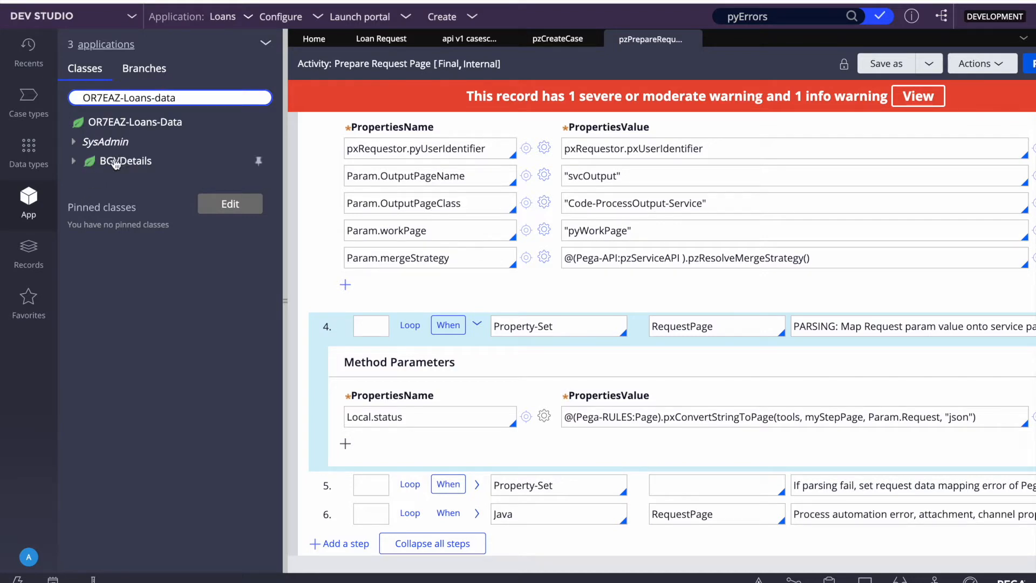
# Step: Expand BGVDetails > Data Model > Property to list its four properties
pyautogui.click(73, 162)
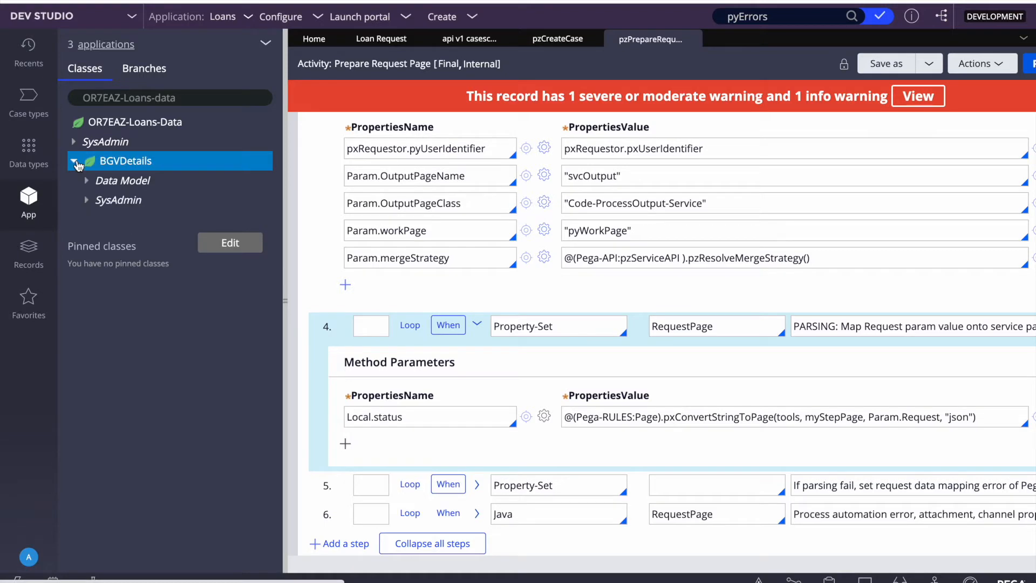
pyautogui.click(87, 181)
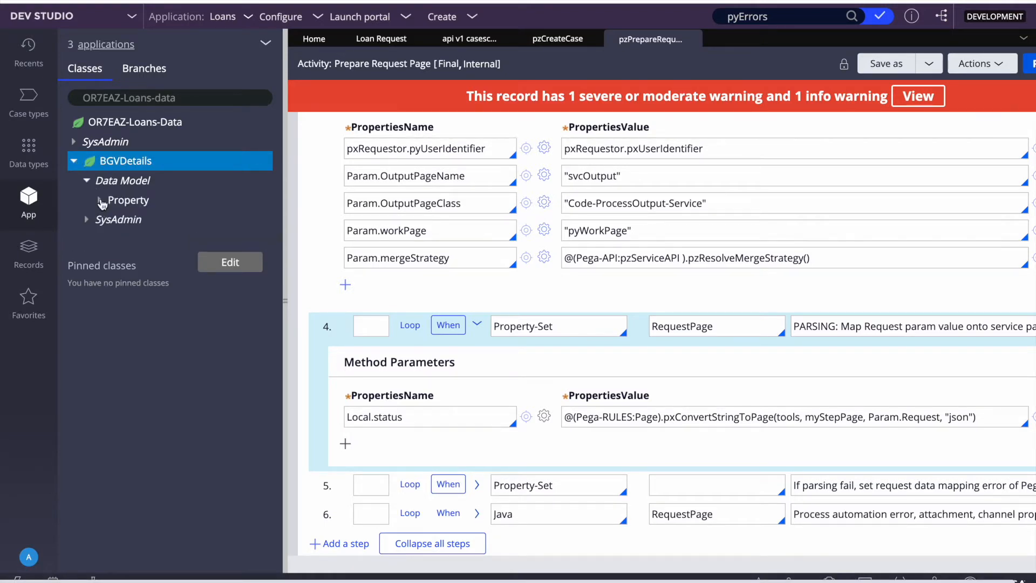
pyautogui.click(101, 201)
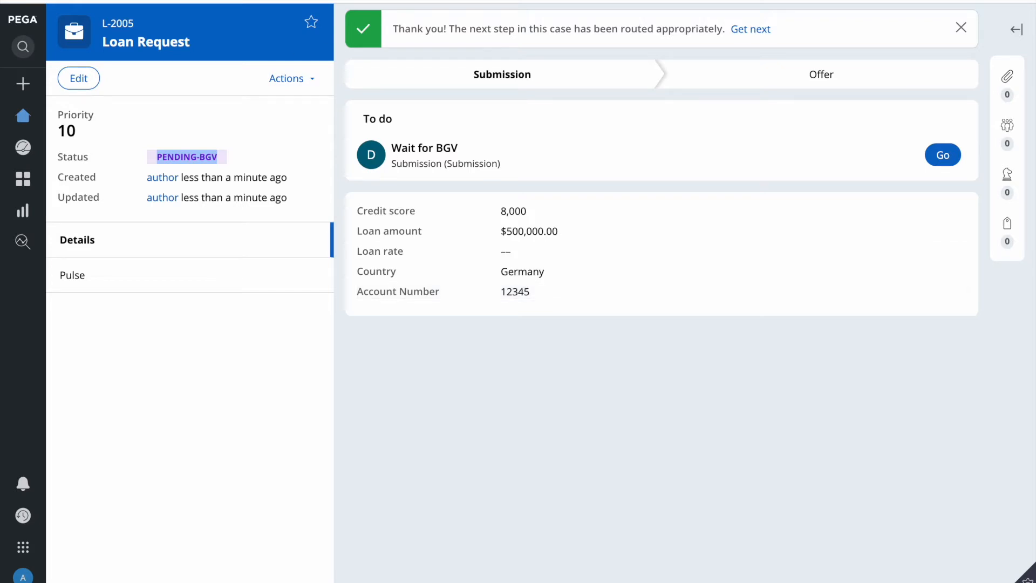
pyautogui.doubleClick(123, 23)
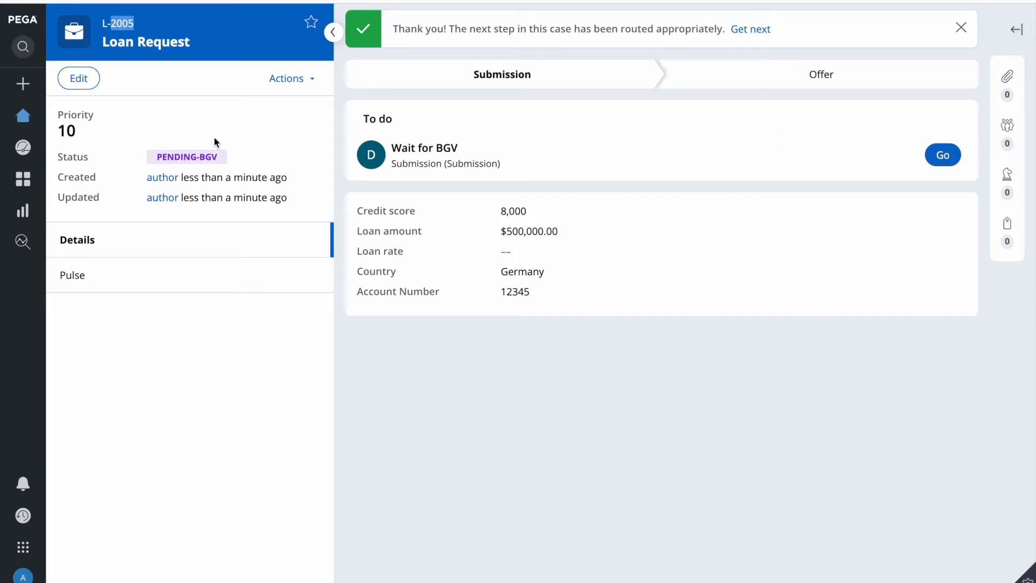
pyautogui.doubleClick(192, 157)
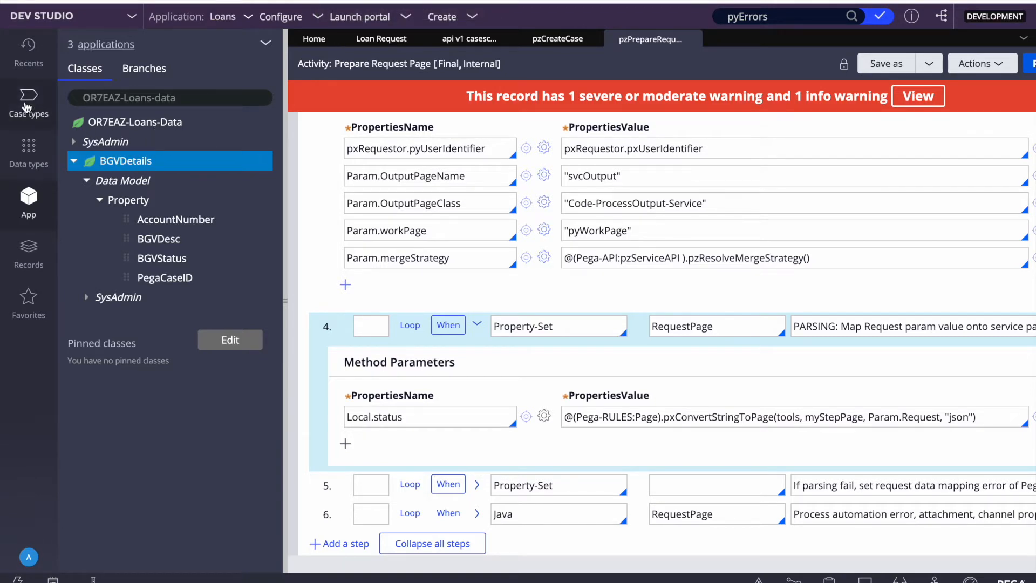
# Step: Open the BGV Details data type's Records and start configuring local data storage
pyautogui.click(28, 154)
pyautogui.click(94, 92)
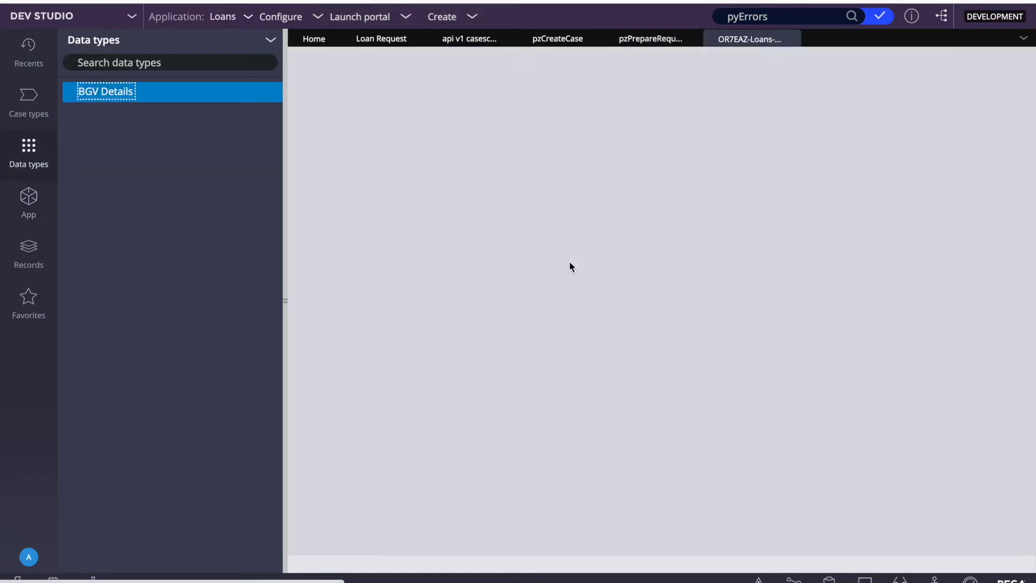
pyautogui.click(500, 100)
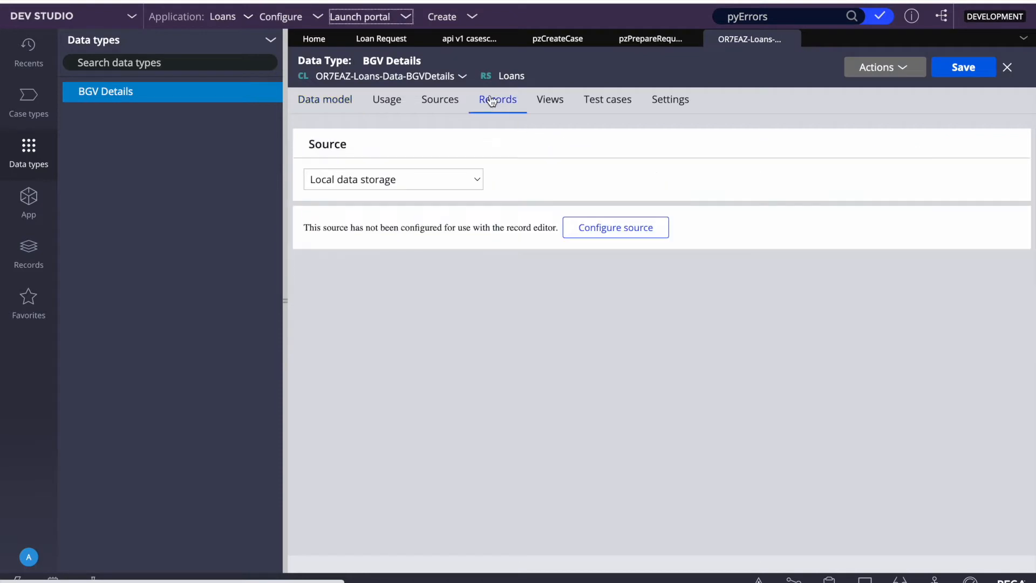
pyautogui.click(595, 227)
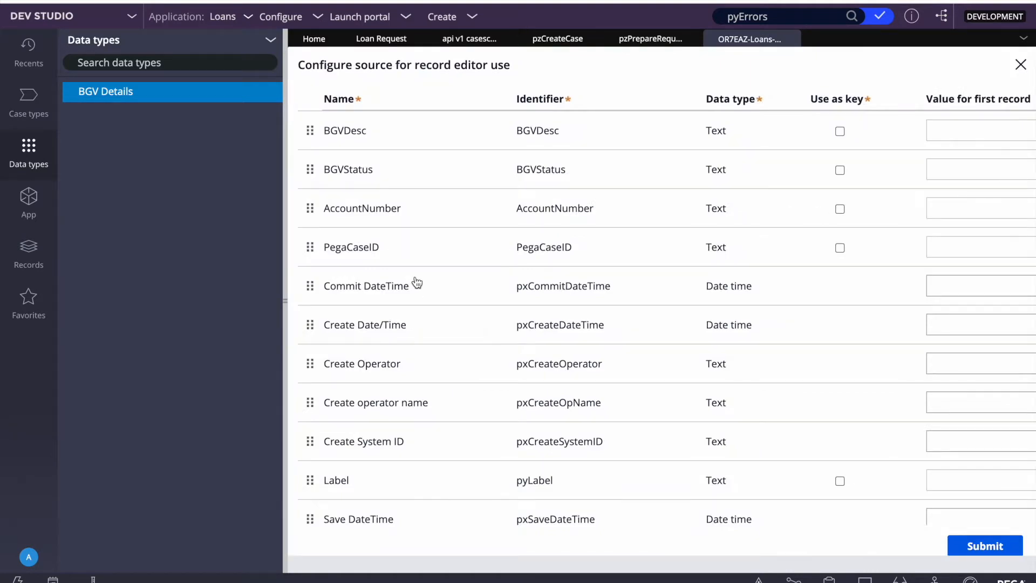
# Step: Move PegaCaseID and AccountNumber to the top as keys and submit the storage configuration
pyautogui.moveTo(316, 246); pyautogui.dragTo(312, 132)
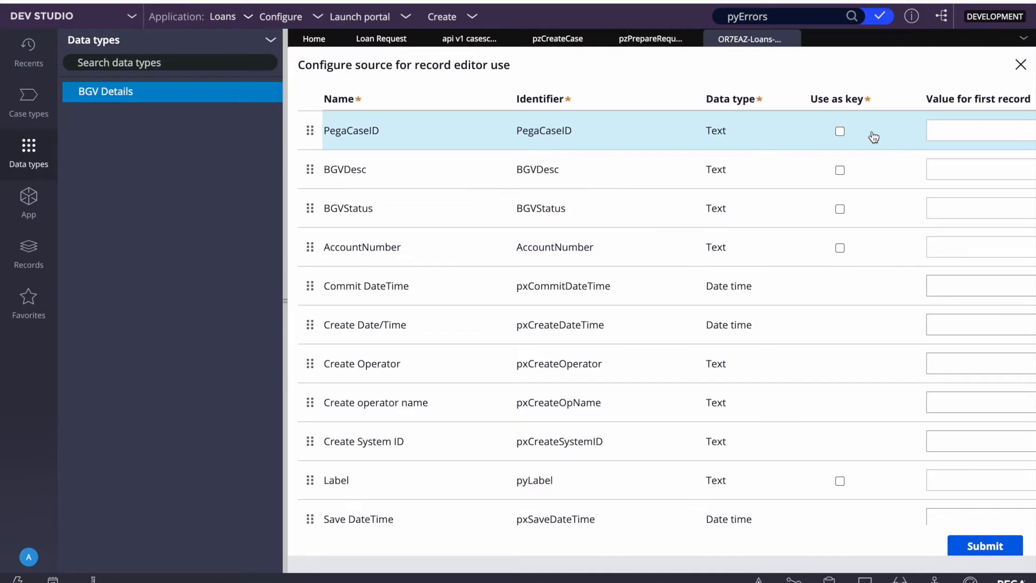
pyautogui.moveTo(317, 247); pyautogui.dragTo(312, 166)
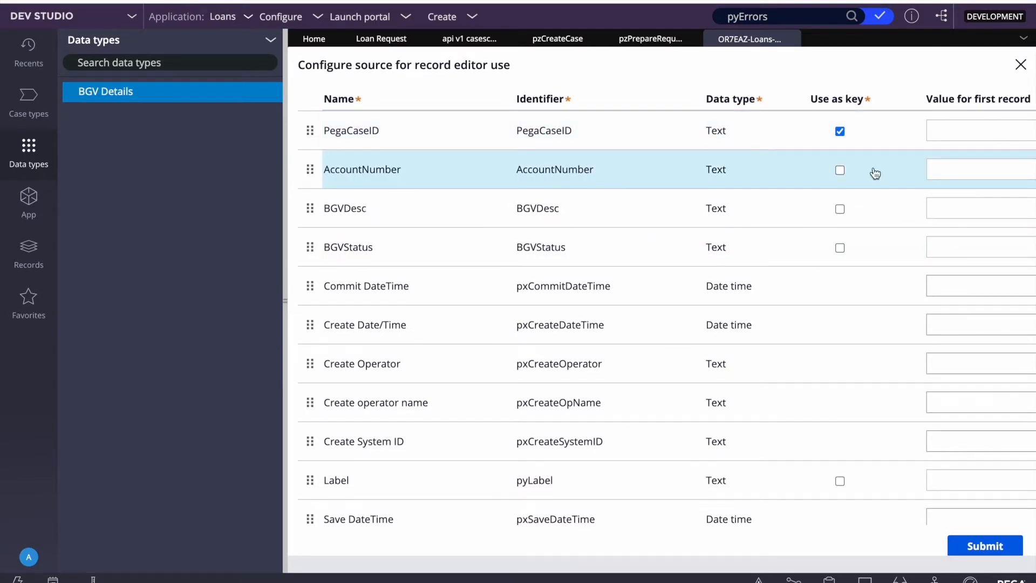
pyautogui.click(974, 551)
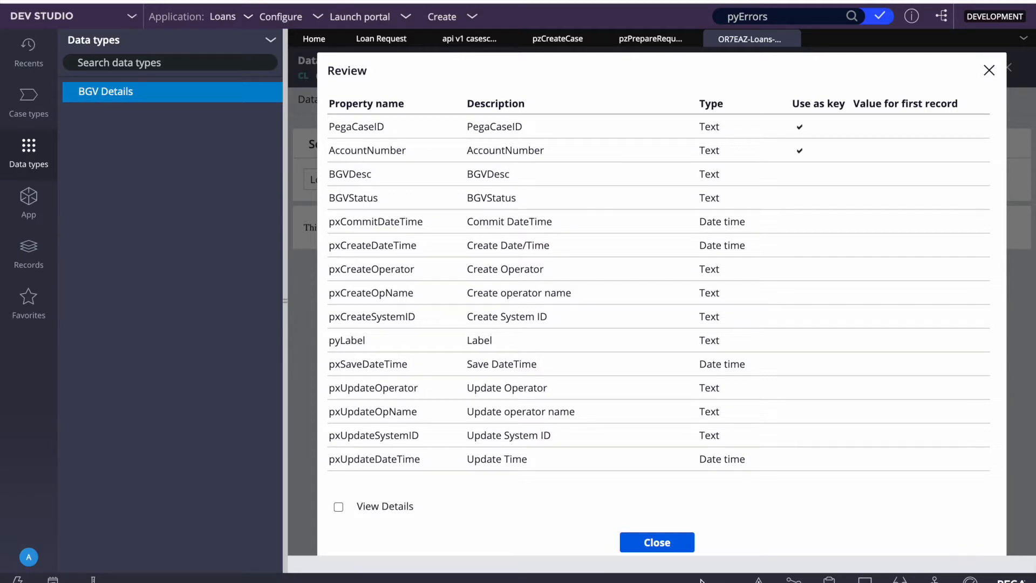
pyautogui.click(642, 541)
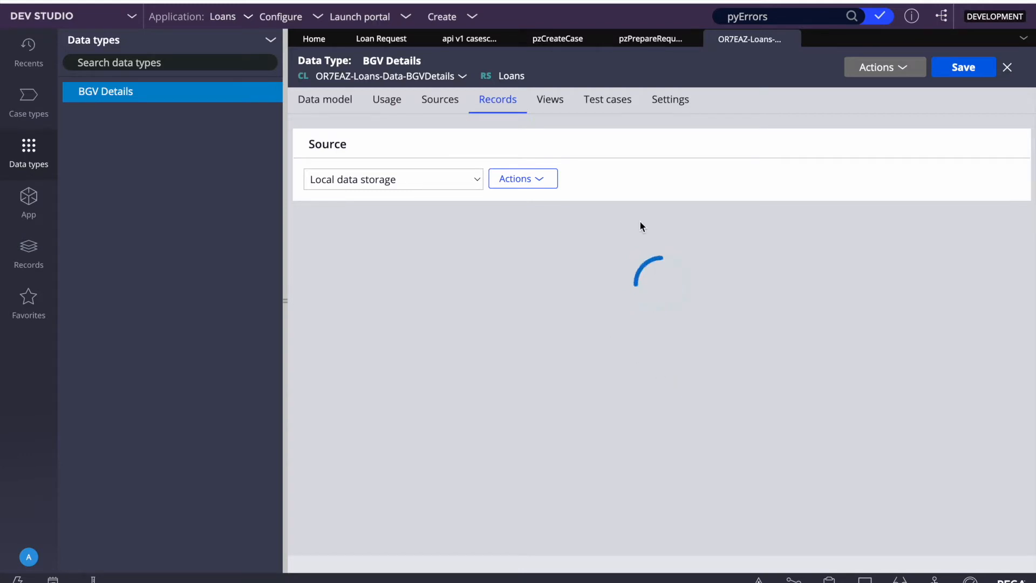
pyautogui.press('F4')
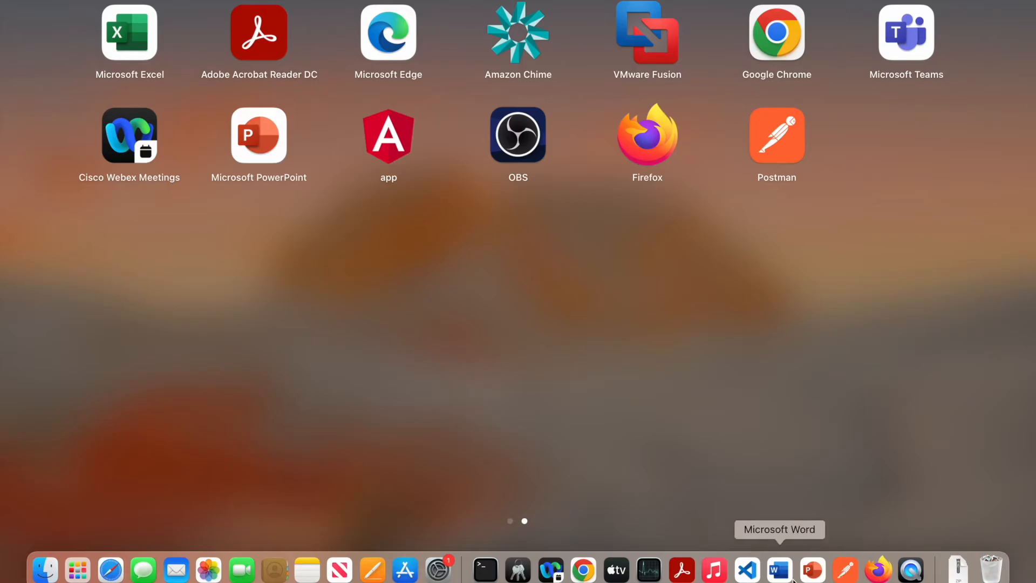
# Step: Glance over the BGVDetails request and pyStatus response JSON in VS Code, then return to Chrome
pyautogui.click(746, 571)
pyautogui.click(120, 175)
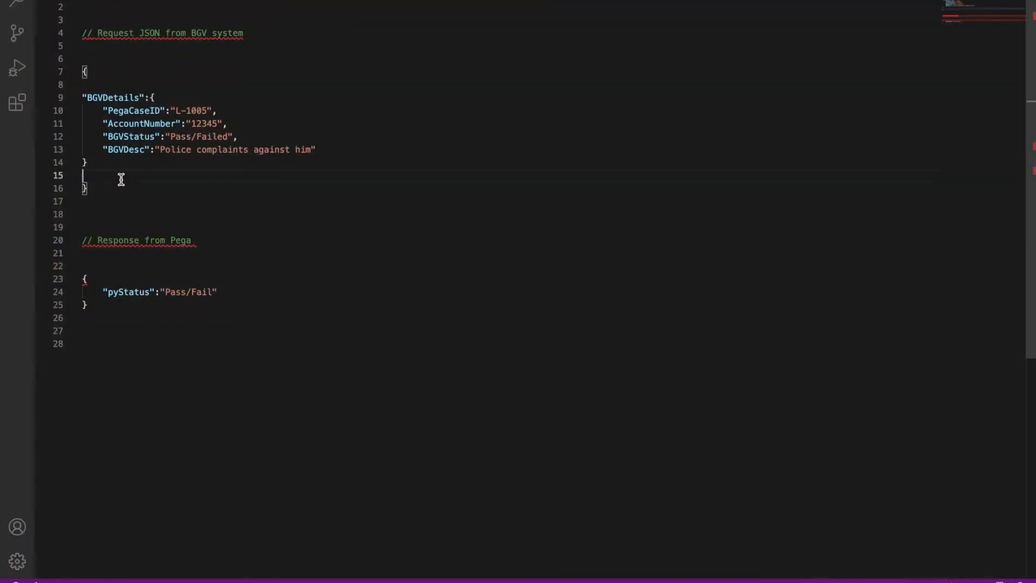
pyautogui.doubleClick(122, 292)
pyautogui.click(503, 309)
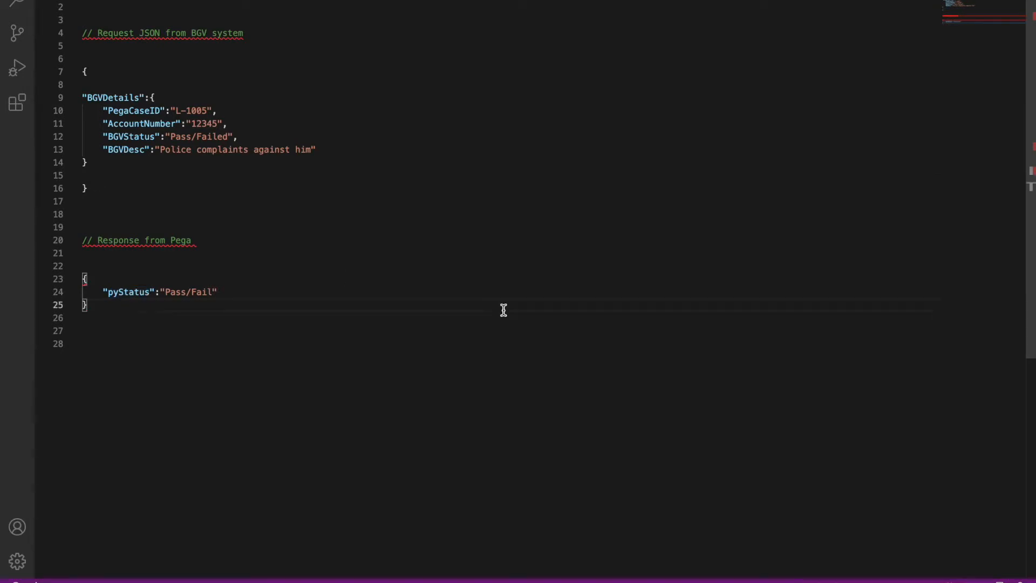
pyautogui.press('F4')
pyautogui.click(578, 570)
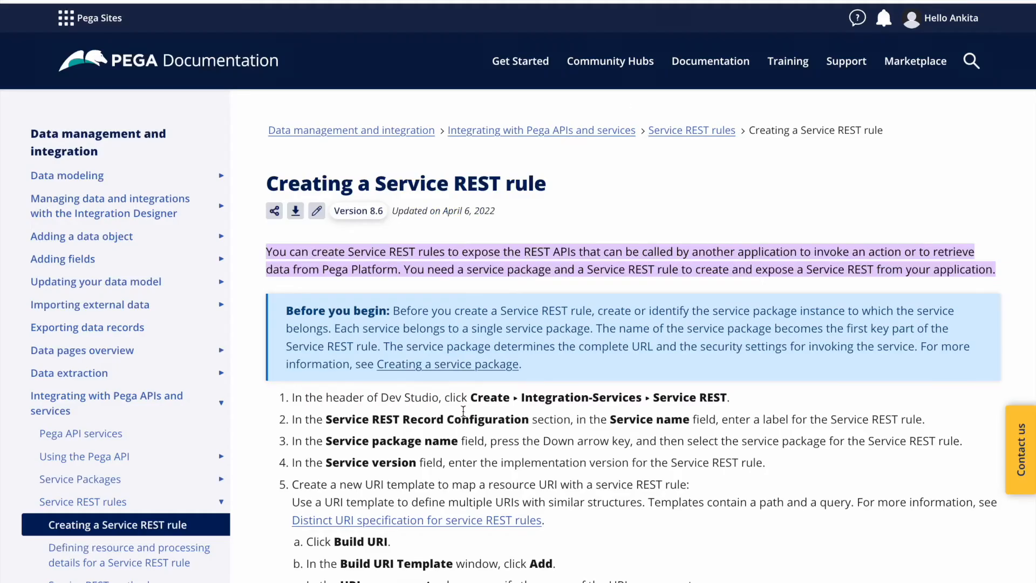
# Step: Read the Service REST guide, highlighting the steps for starting the rule and choosing the service package
pyautogui.scroll(-2, 463, 412)
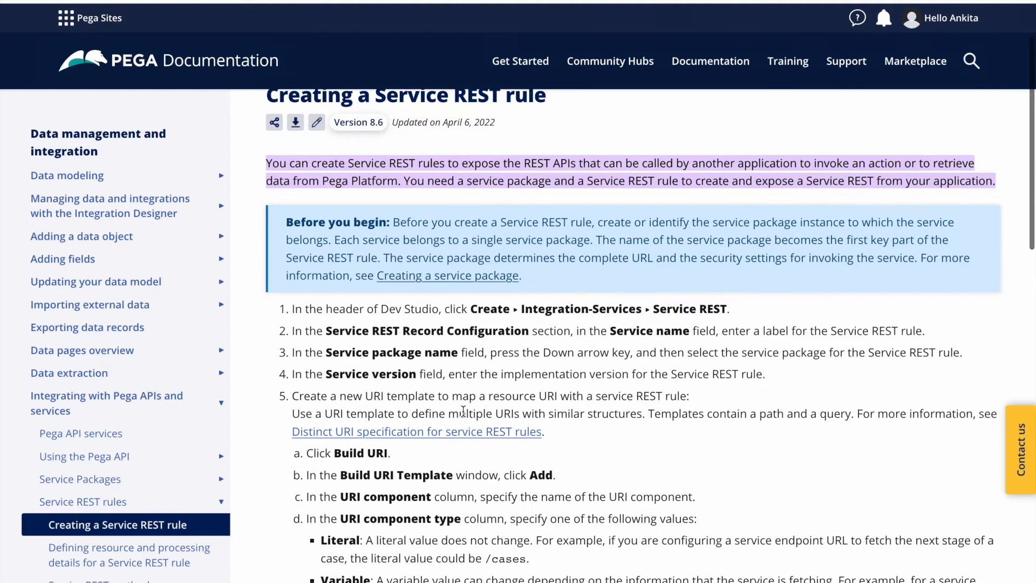
pyautogui.tripleClick(686, 307)
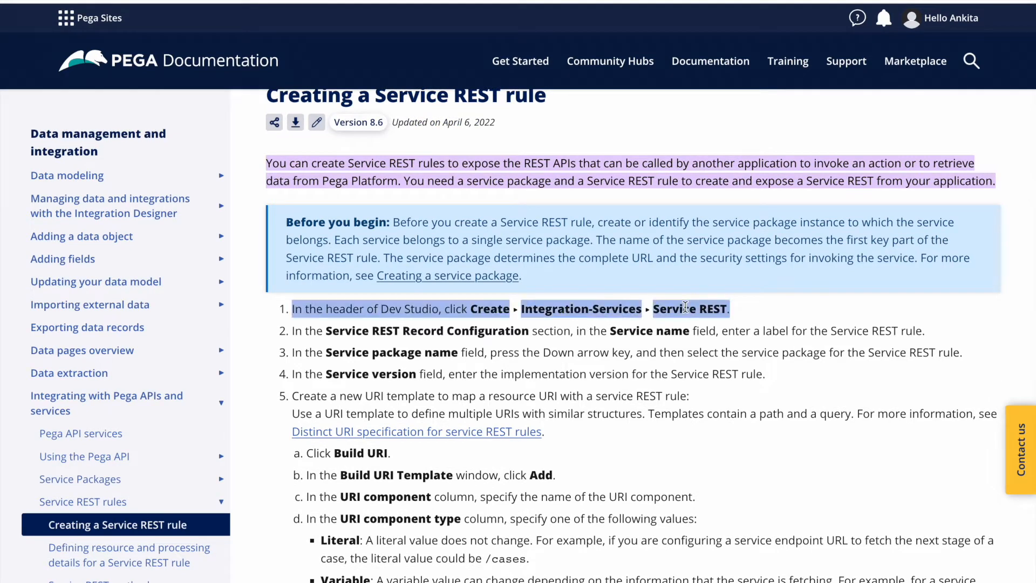
pyautogui.tripleClick(386, 350)
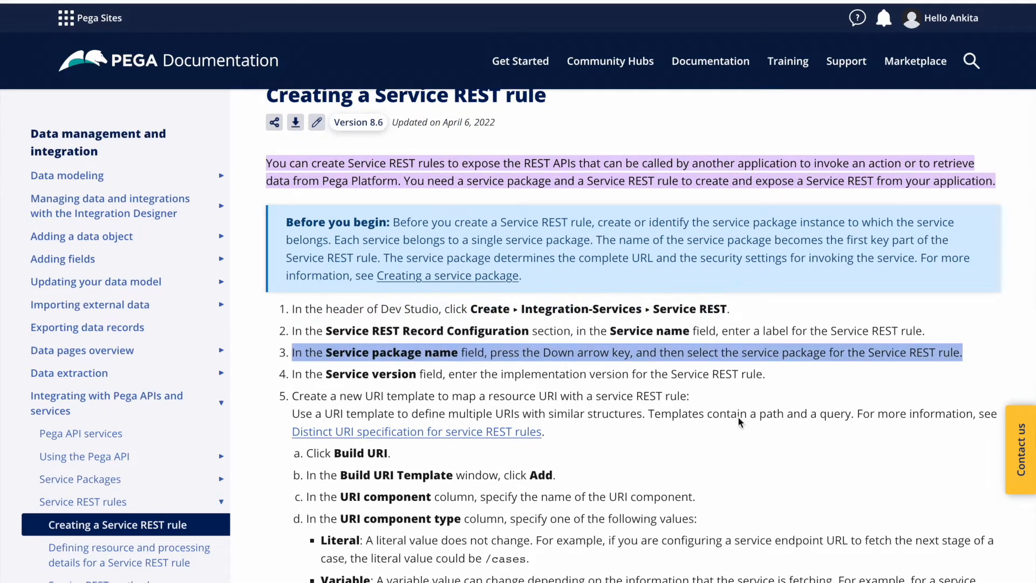
pyautogui.click(784, 444)
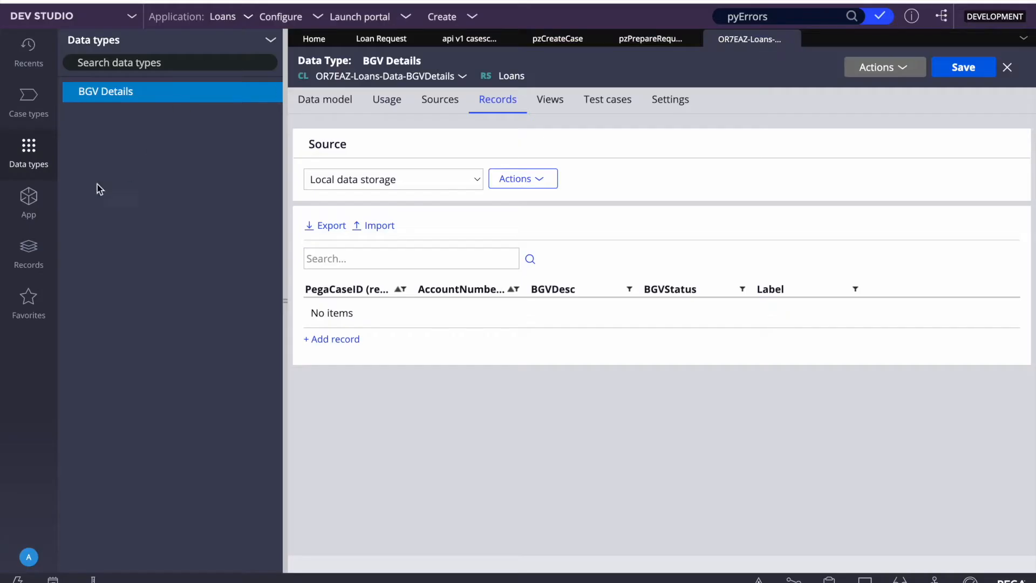
# Step: Open the Pega API reference page from the header's help menu, showing the V1 Pega API package
pyautogui.click(26, 256)
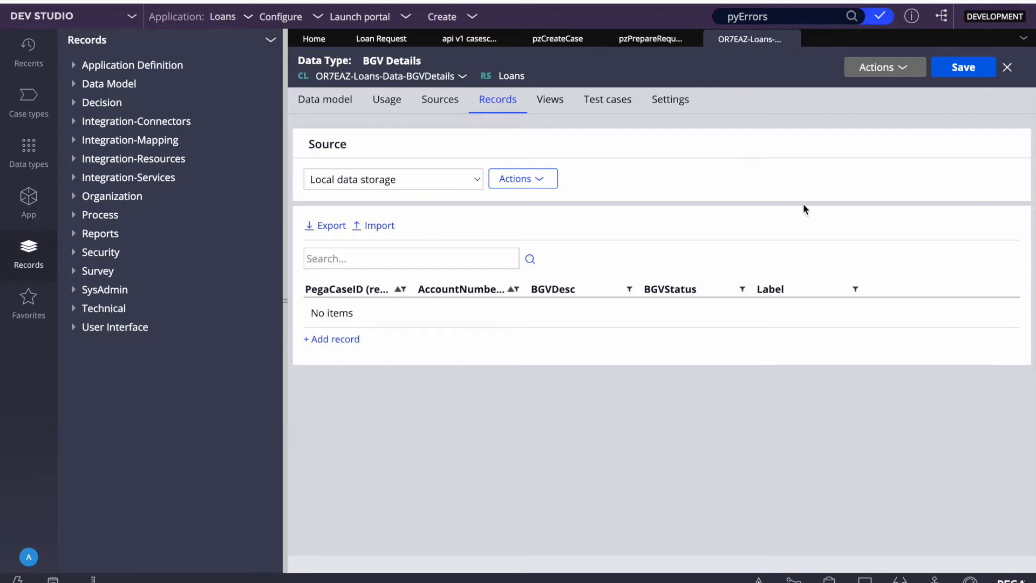
pyautogui.click(909, 18)
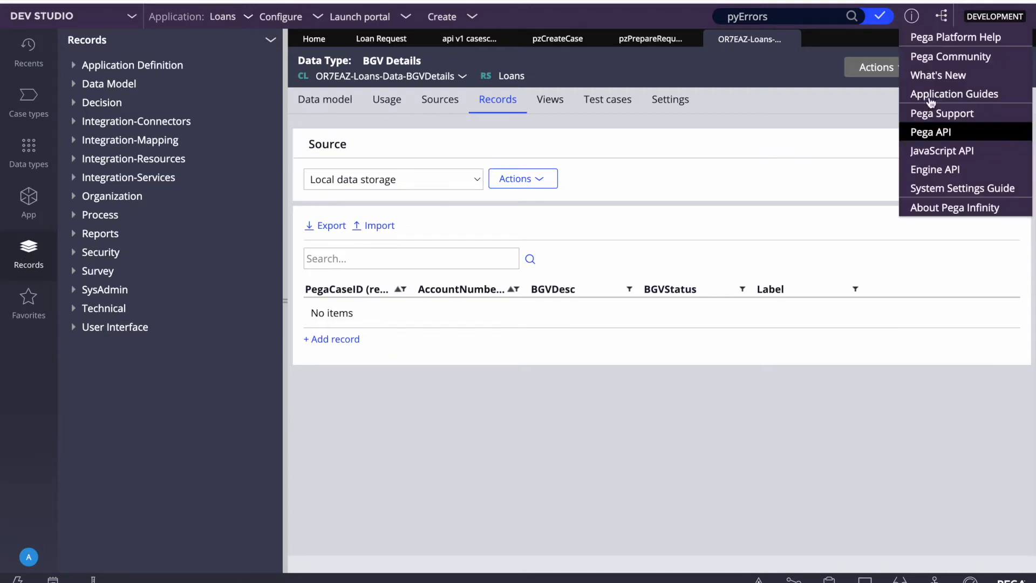
pyautogui.click(933, 133)
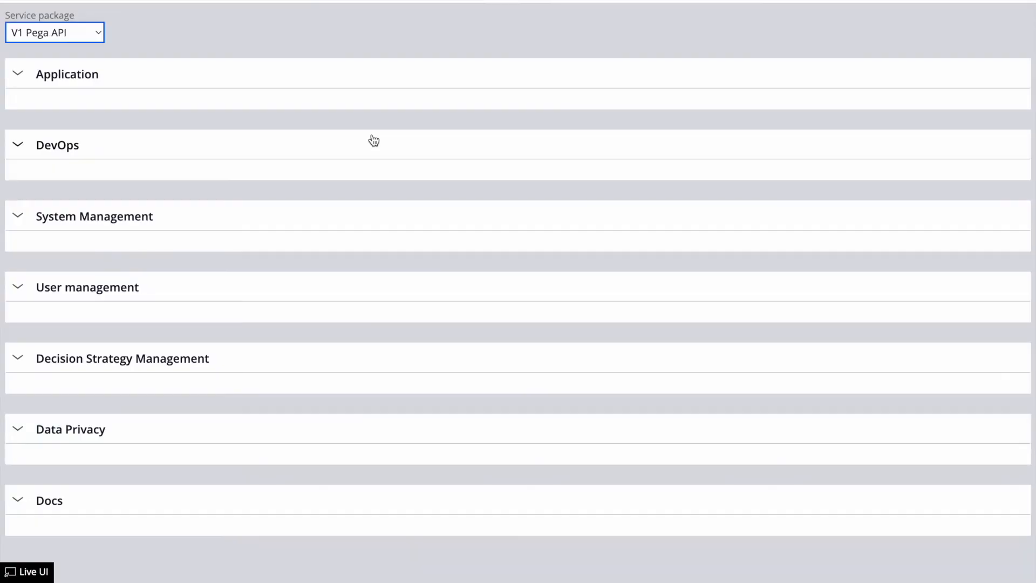
# Step: Keep V1 Pega API as the service package and browse its operations down to the cases section
pyautogui.click(53, 34)
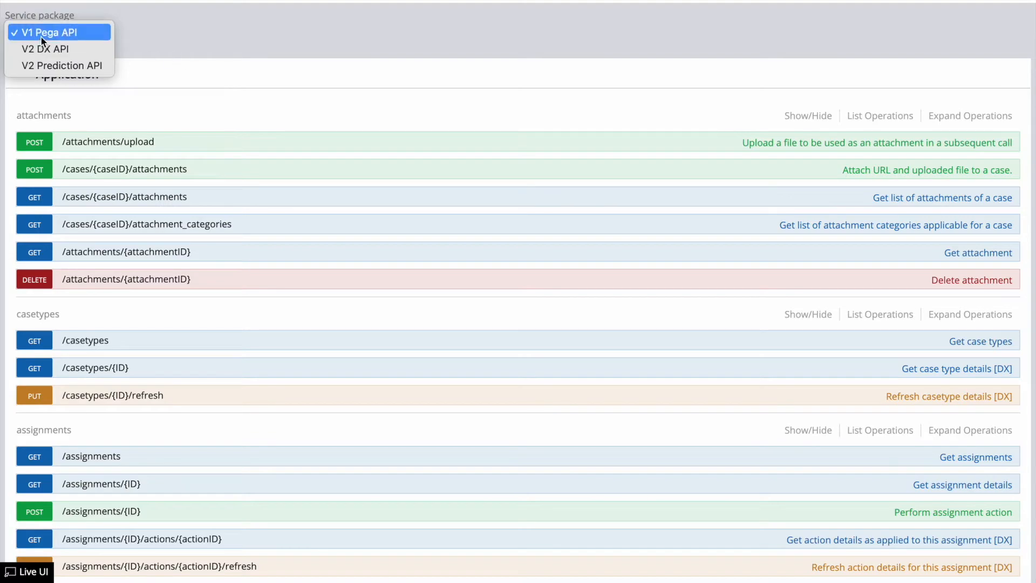
pyautogui.click(170, 44)
pyautogui.scroll(-20, 120, 376)
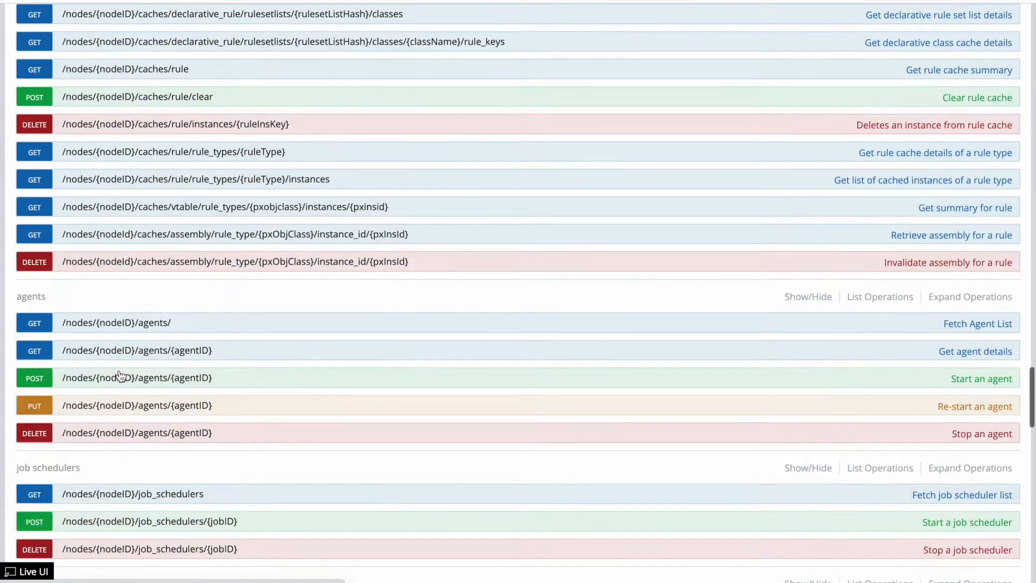
pyautogui.scroll(-10, 120, 376)
pyautogui.scroll(20, 120, 375)
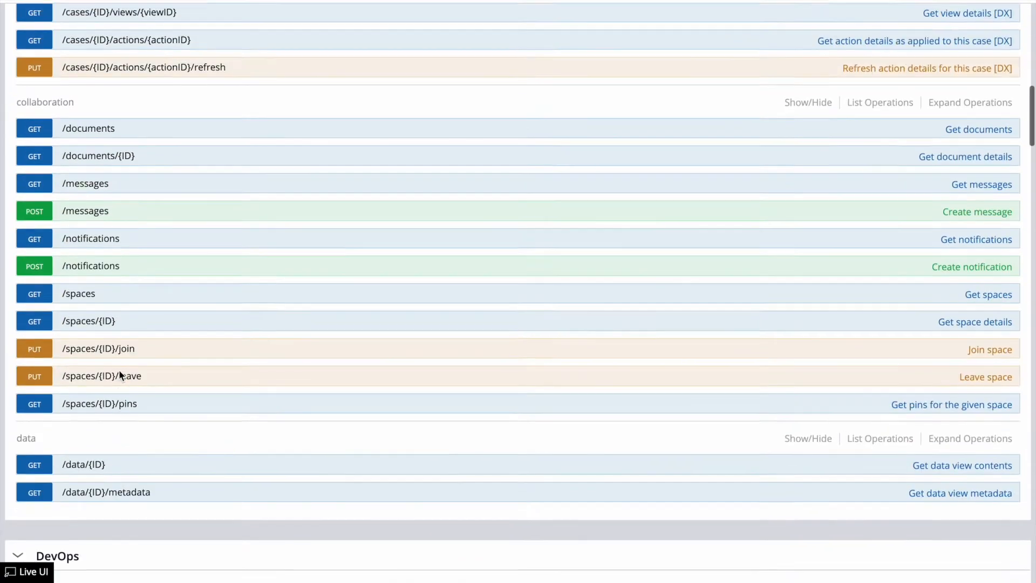
pyautogui.scroll(1, 119, 373)
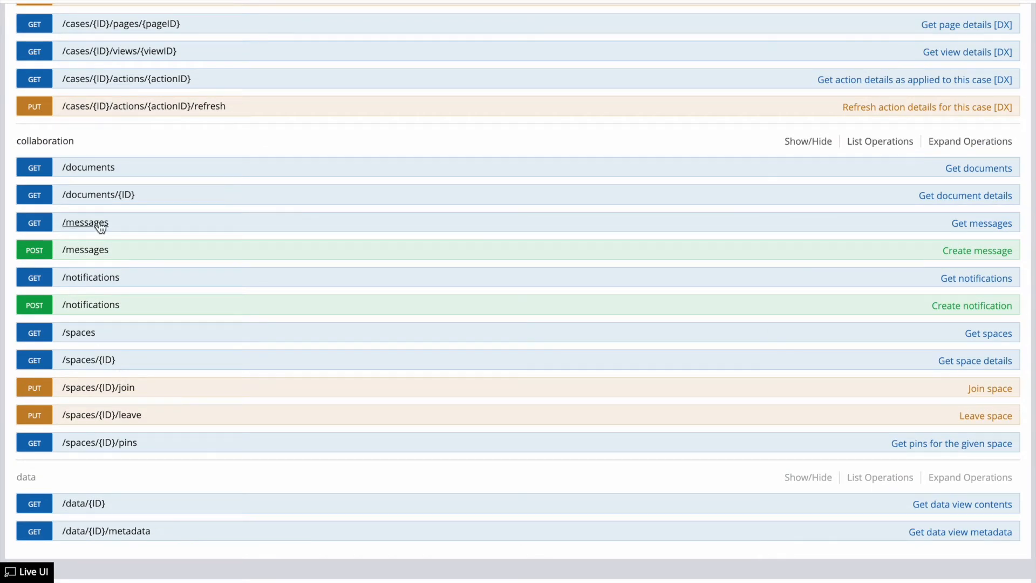
pyautogui.scroll(20, 100, 227)
pyautogui.scroll(-1, 145, 156)
pyautogui.scroll(-4, 79, 433)
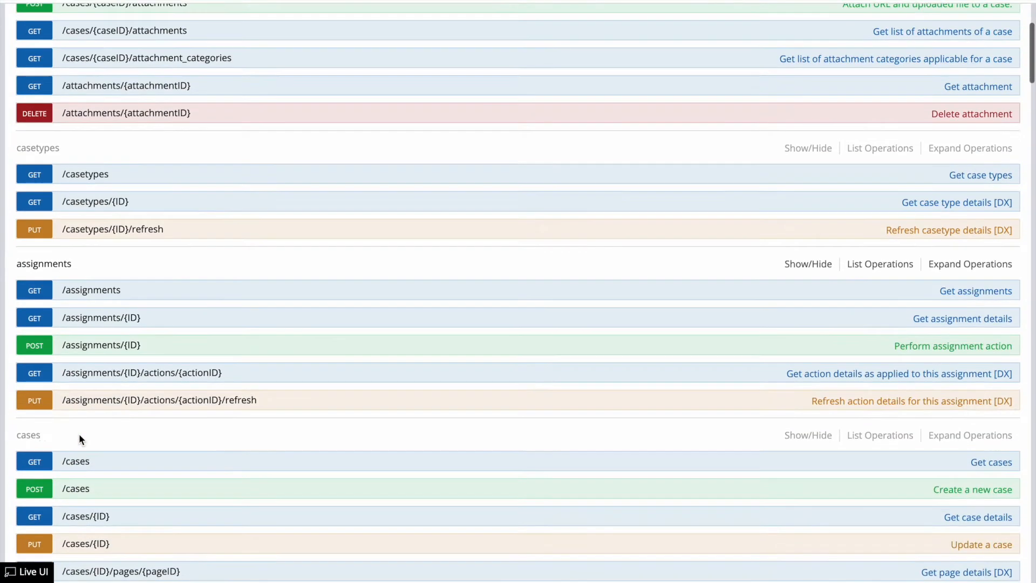
pyautogui.scroll(-5, 79, 436)
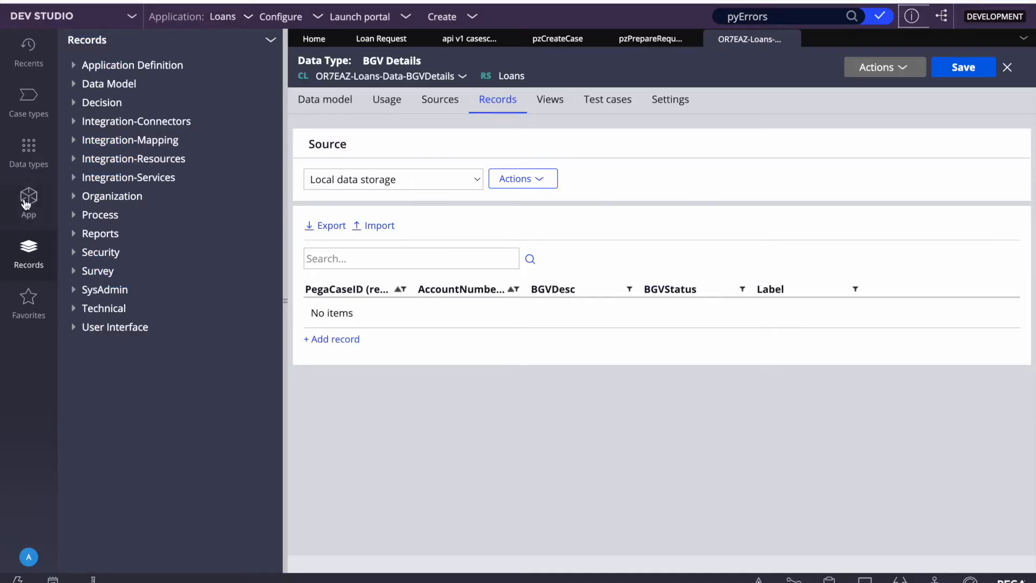
# Step: Close the BGV Details data type, show the pzCreateCase activity, and bring up Integration-Resources creation options
pyautogui.moveTo(416, 5)
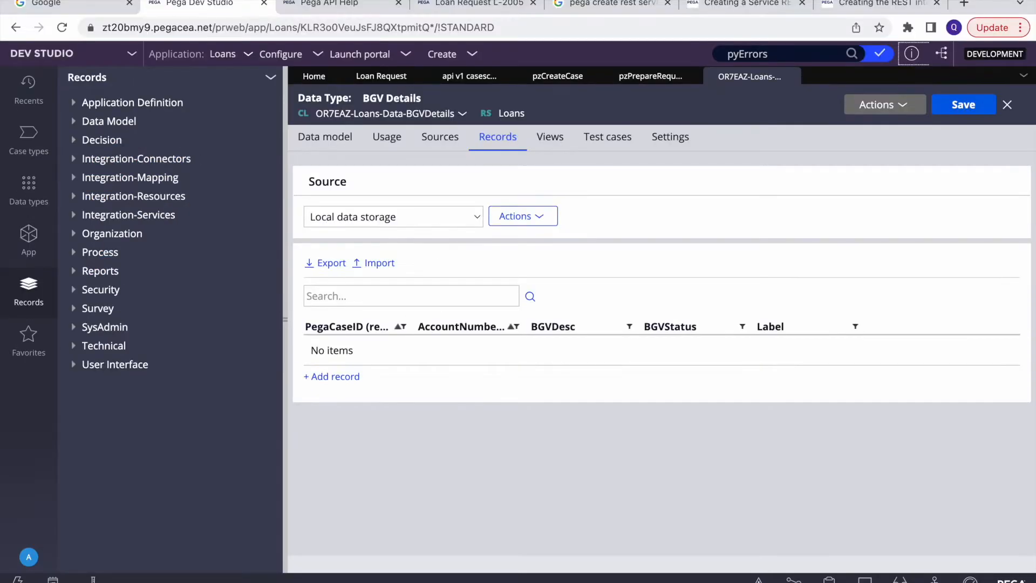
pyautogui.click(743, 3)
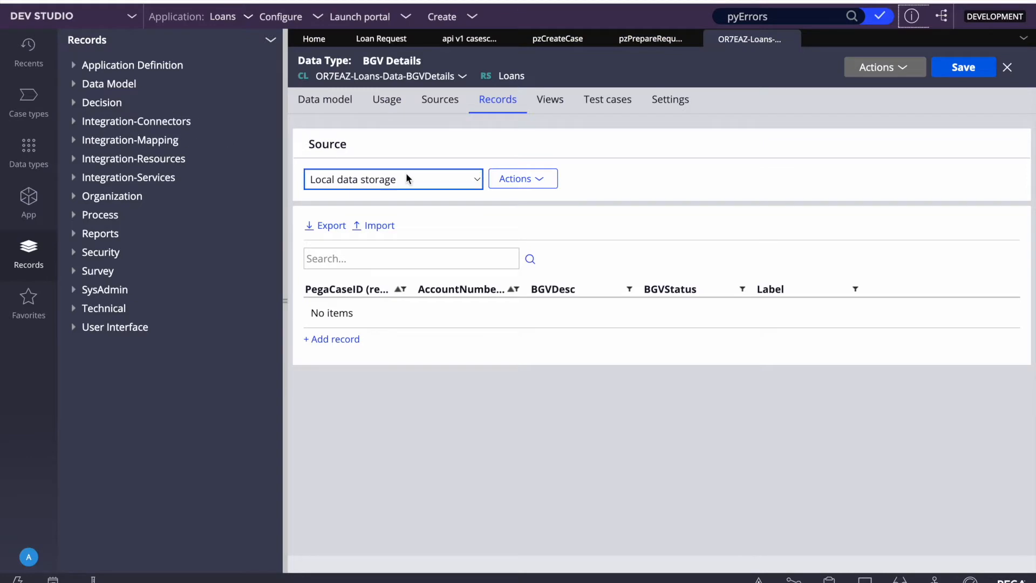
pyautogui.click(790, 39)
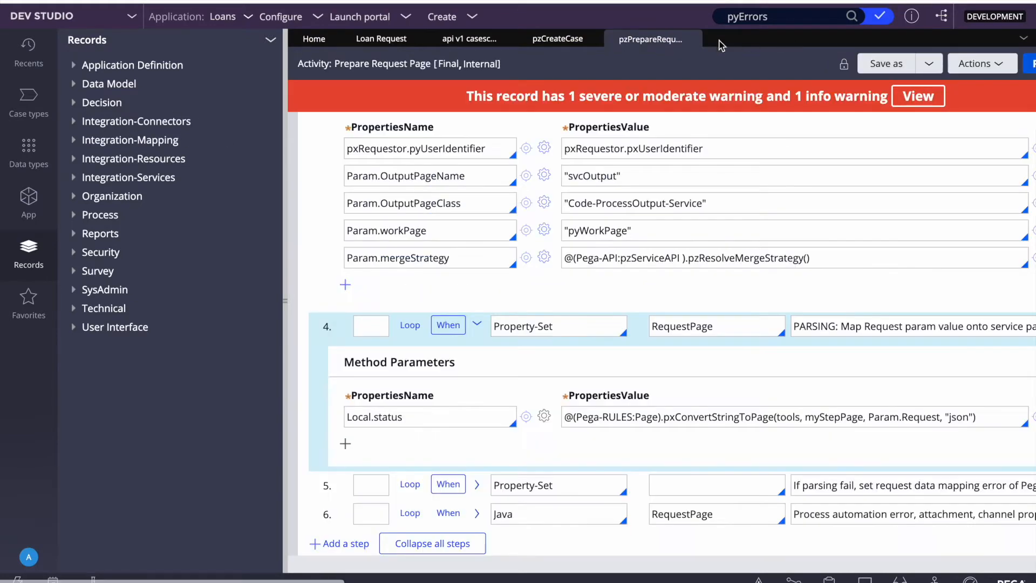
pyautogui.click(549, 43)
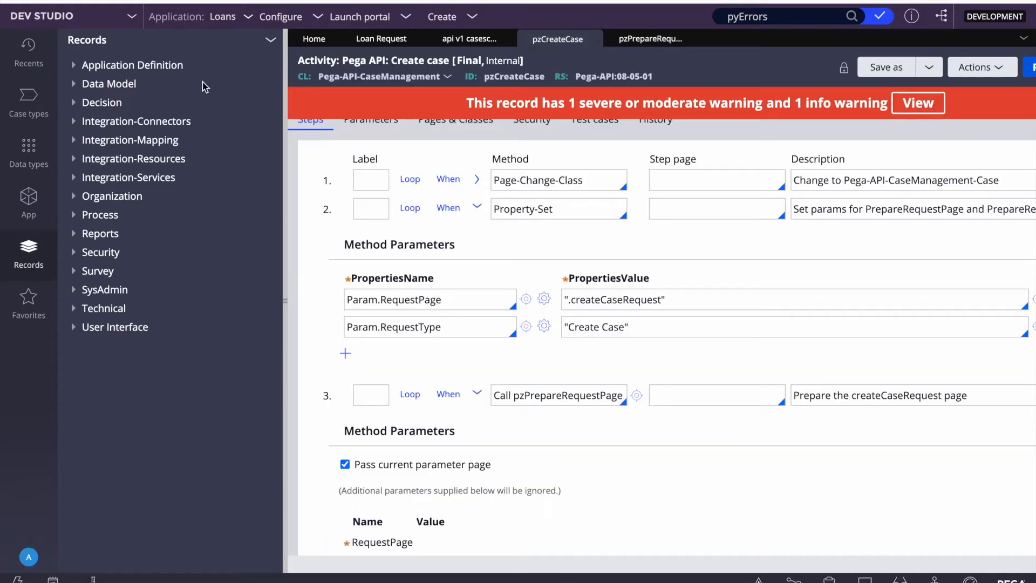
pyautogui.rightClick(107, 158)
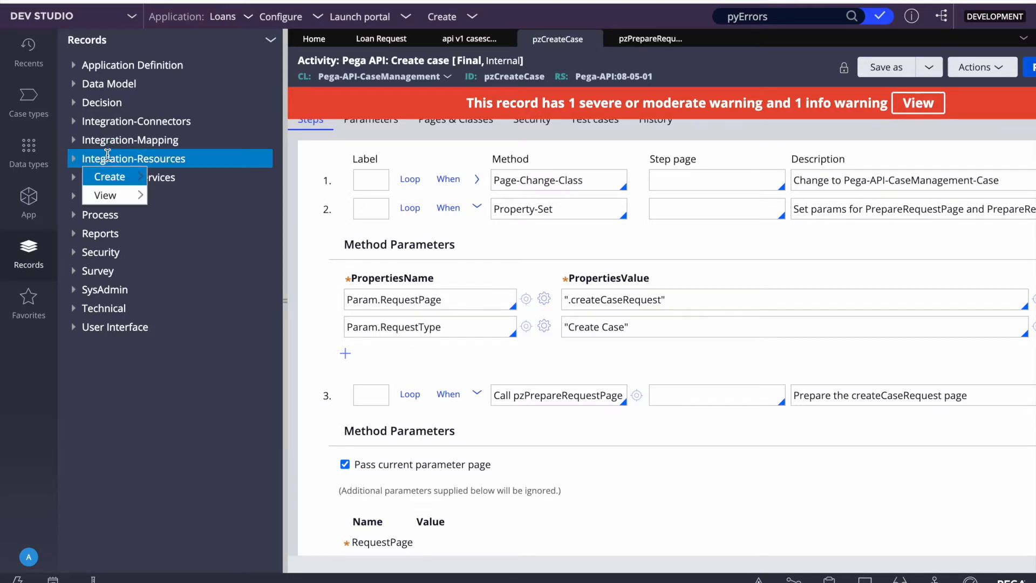
# Step: Create a Service Package named Loan with short description 'Loan' and open it
pyautogui.moveTo(109, 178)
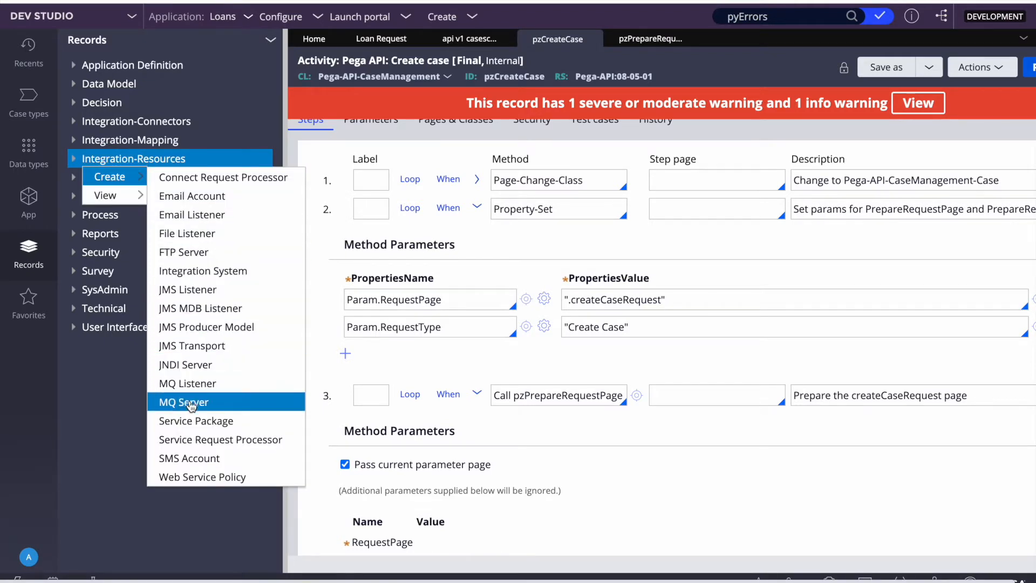
pyautogui.click(186, 420)
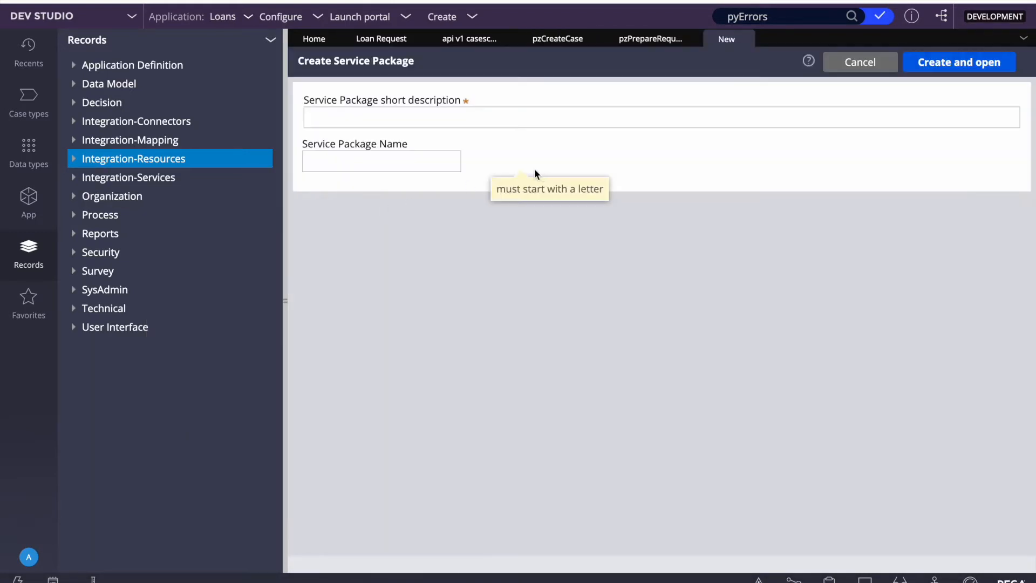
pyautogui.click(350, 158)
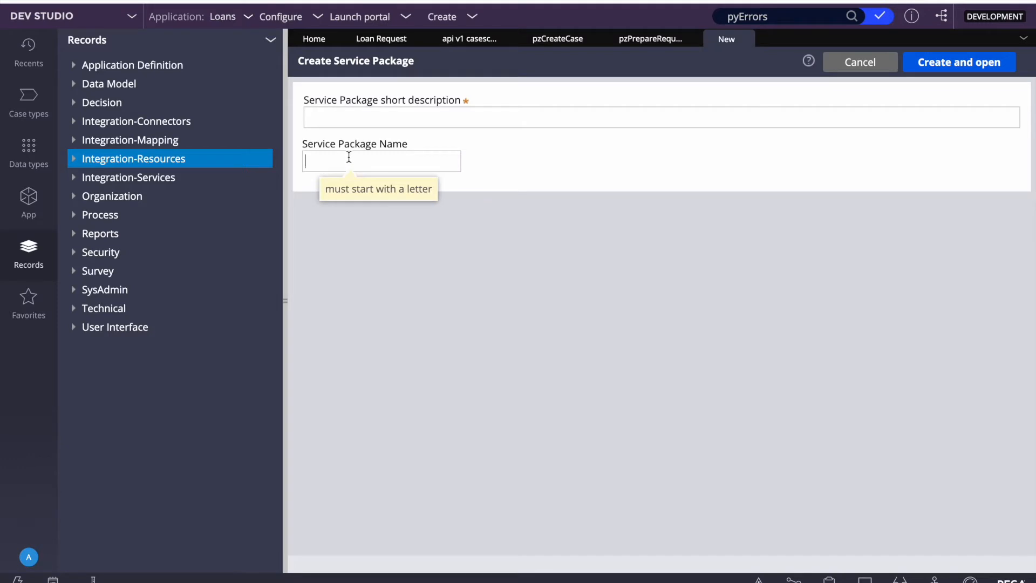
pyautogui.write('Loan')
pyautogui.click(373, 116)
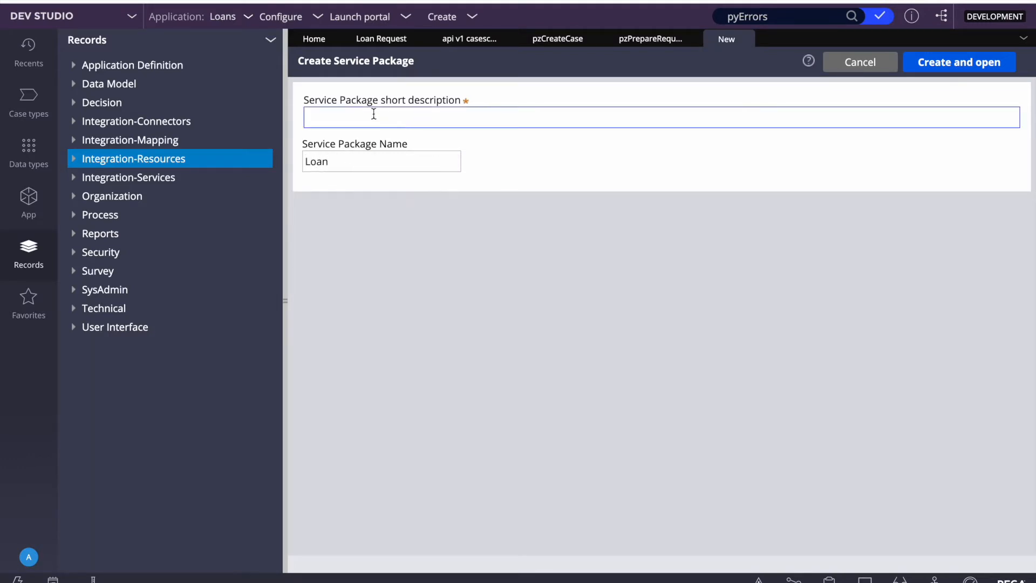
pyautogui.write('Loan')
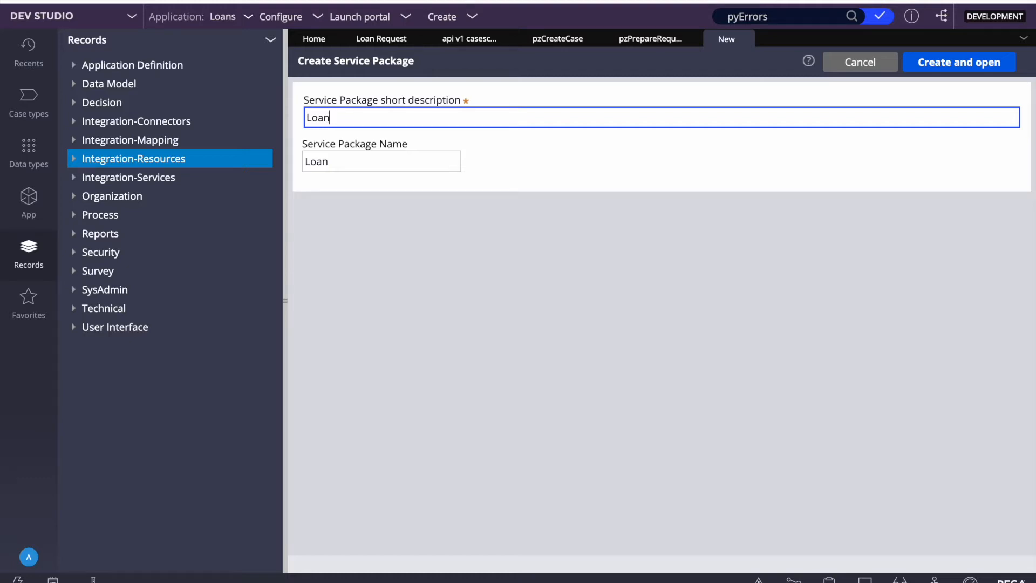
pyautogui.click(651, 335)
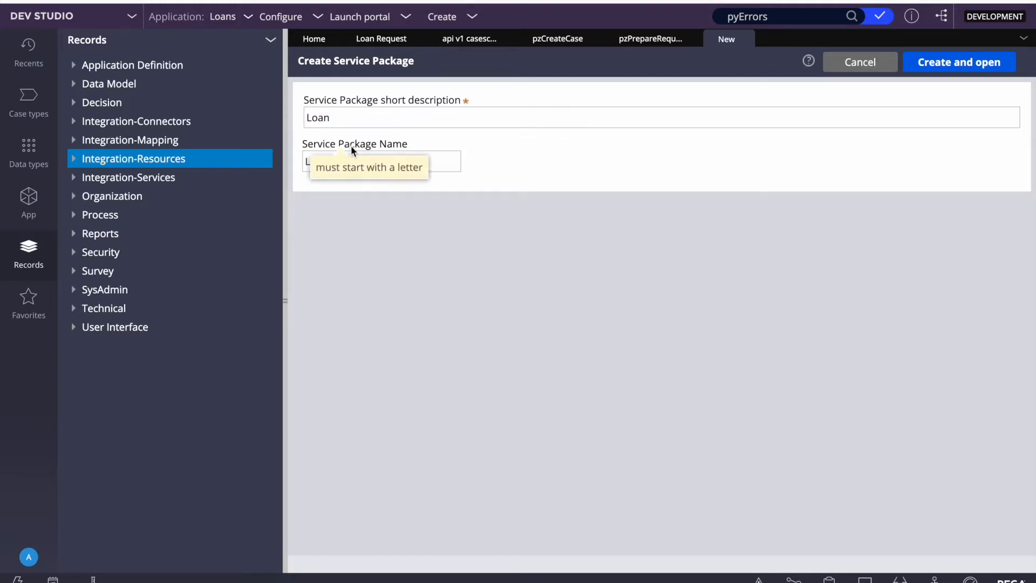
pyautogui.click(951, 66)
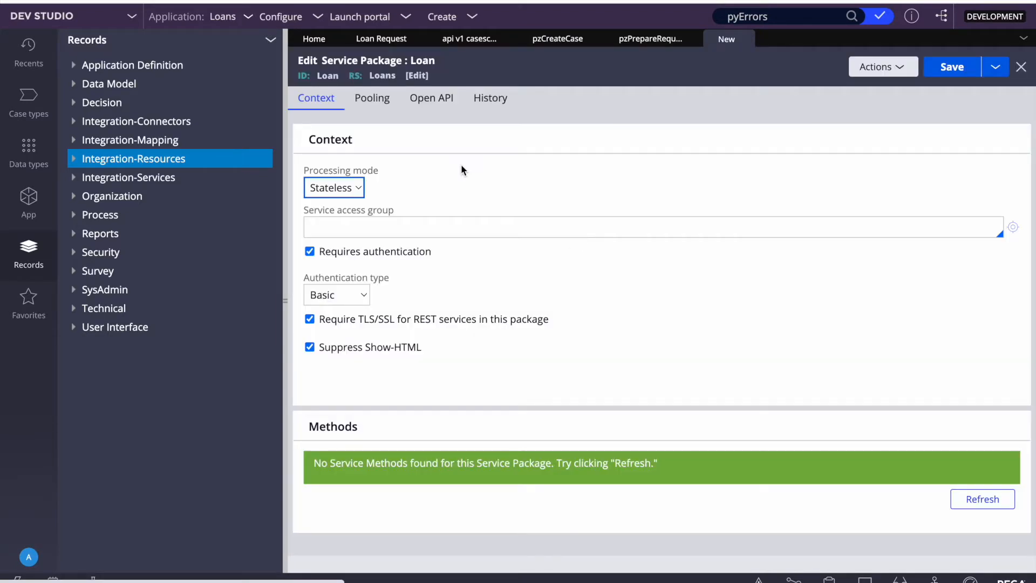
# Step: Attempt to save the Loan package, then copy the Loans:Authors access group from the operator record
pyautogui.click(952, 68)
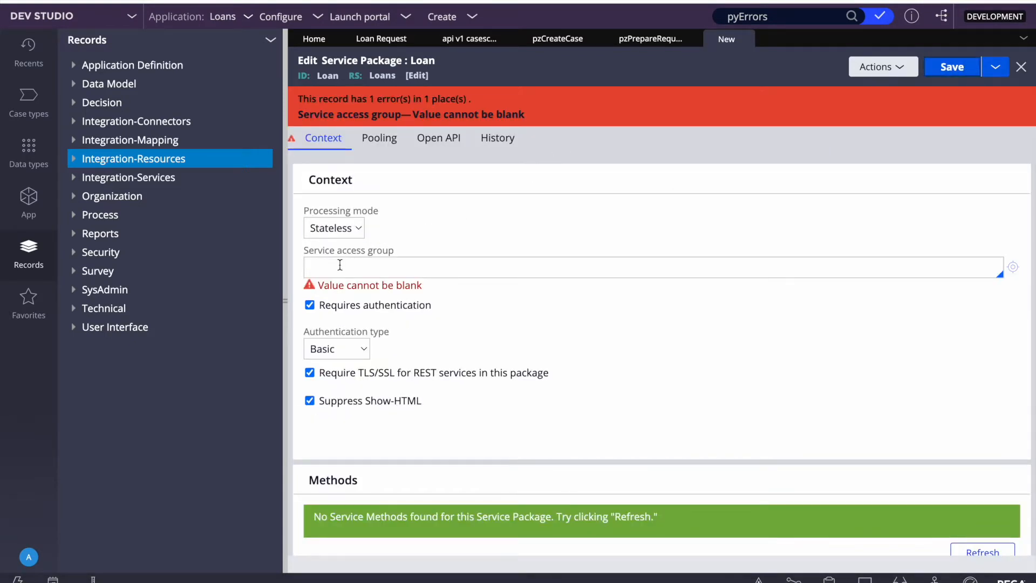
pyautogui.click(331, 268)
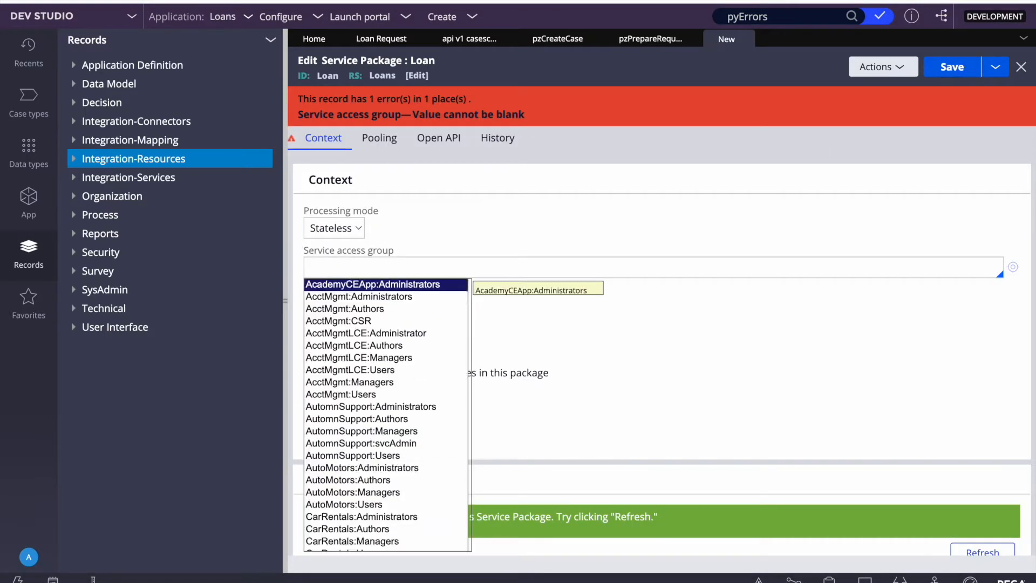
pyautogui.click(29, 557)
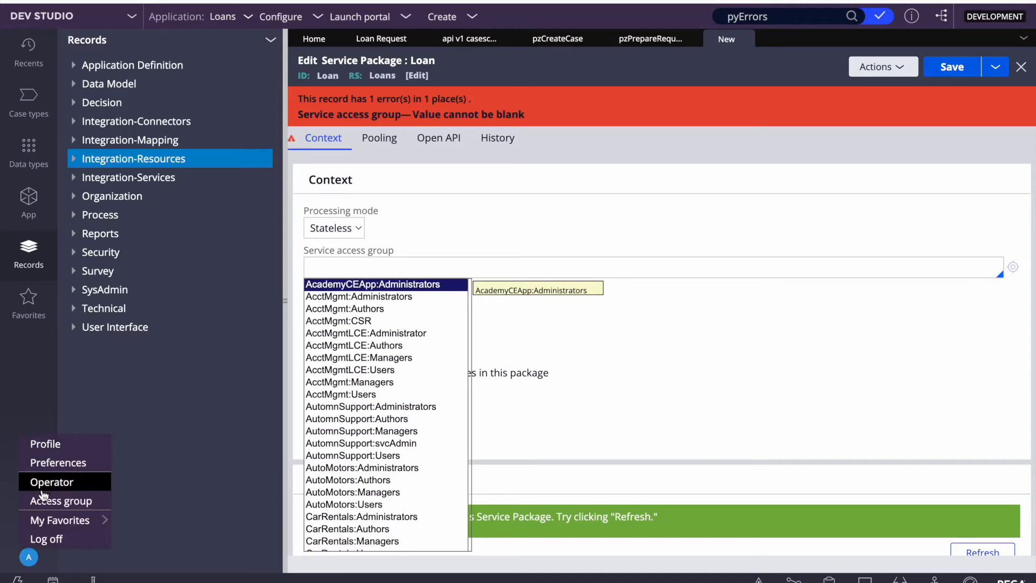
pyautogui.click(44, 485)
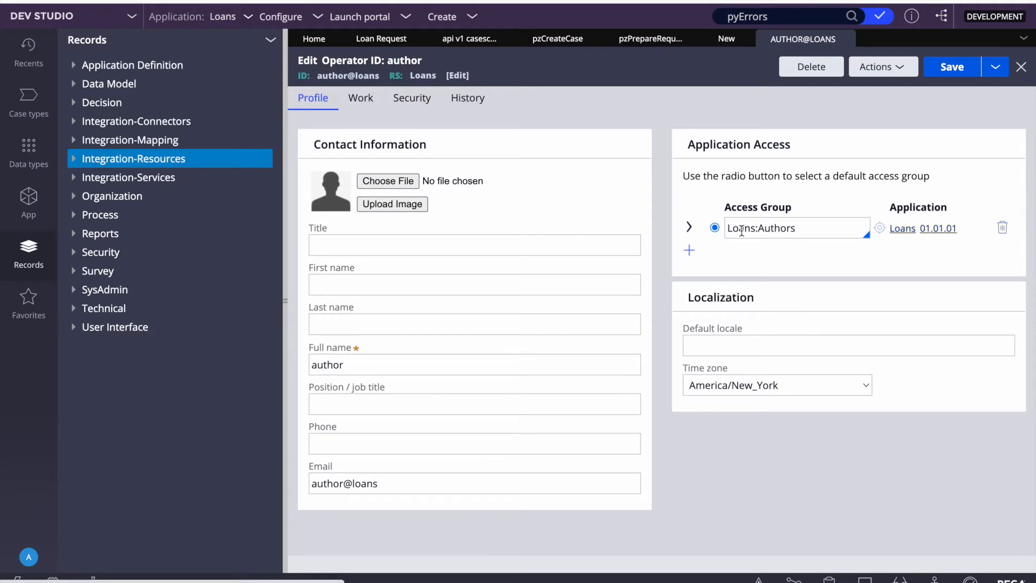
pyautogui.doubleClick(742, 231)
pyautogui.hotkey('ctrl', 'c')
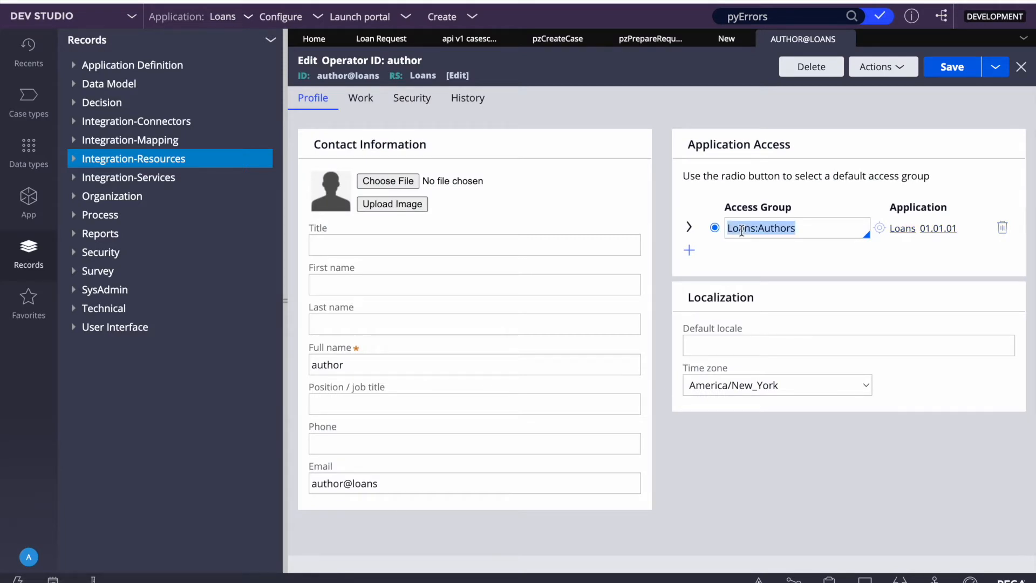
# Step: Paste Loans:Authors as the Loan package's service access group and save it
pyautogui.click(727, 39)
pyautogui.click(359, 273)
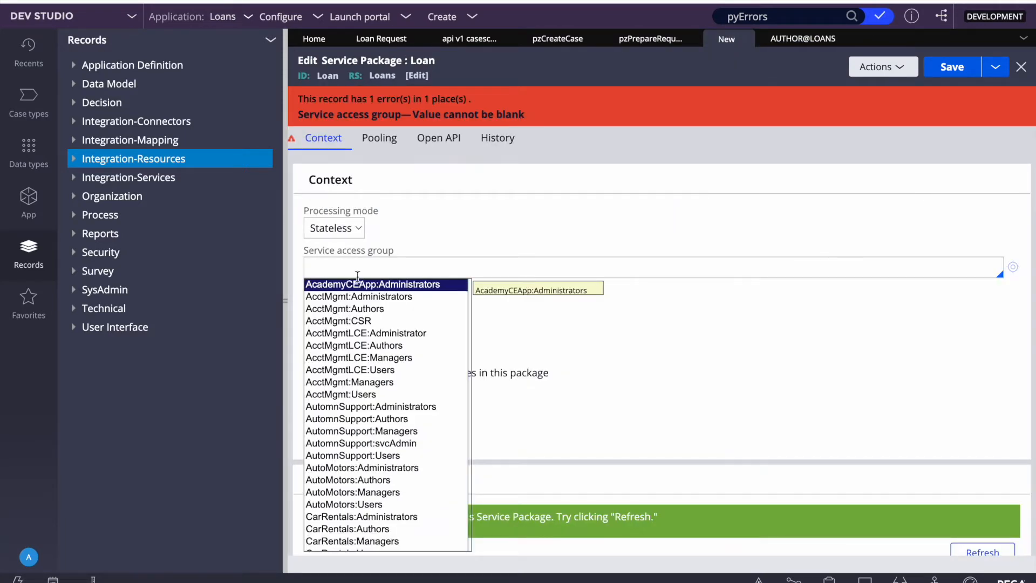
pyautogui.hotkey('ctrl', 'v')
pyautogui.click(686, 183)
pyautogui.click(951, 69)
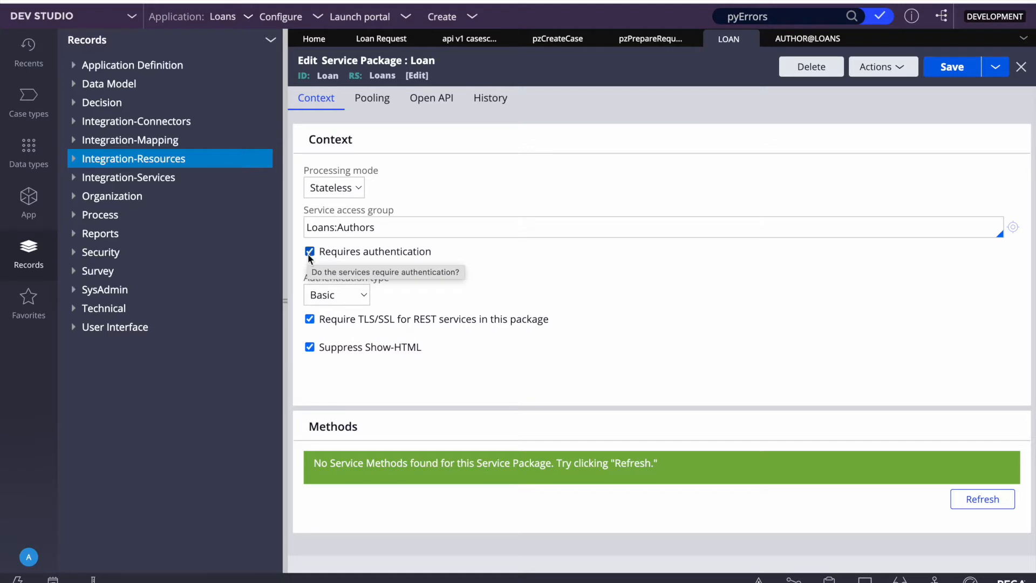
pyautogui.click(323, 300)
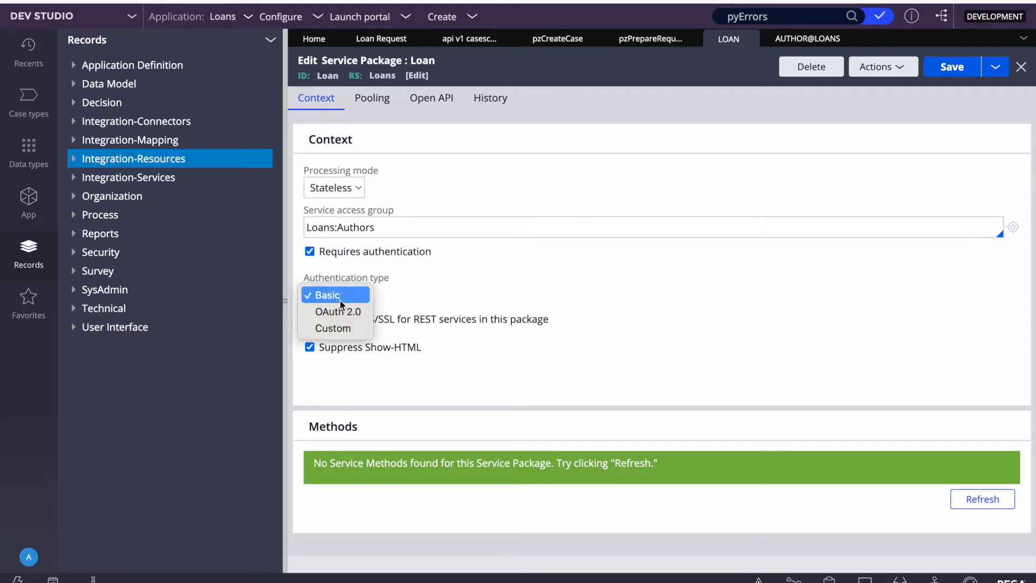
# Step: Keep Basic as the Loan package's authentication type
pyautogui.click(532, 261)
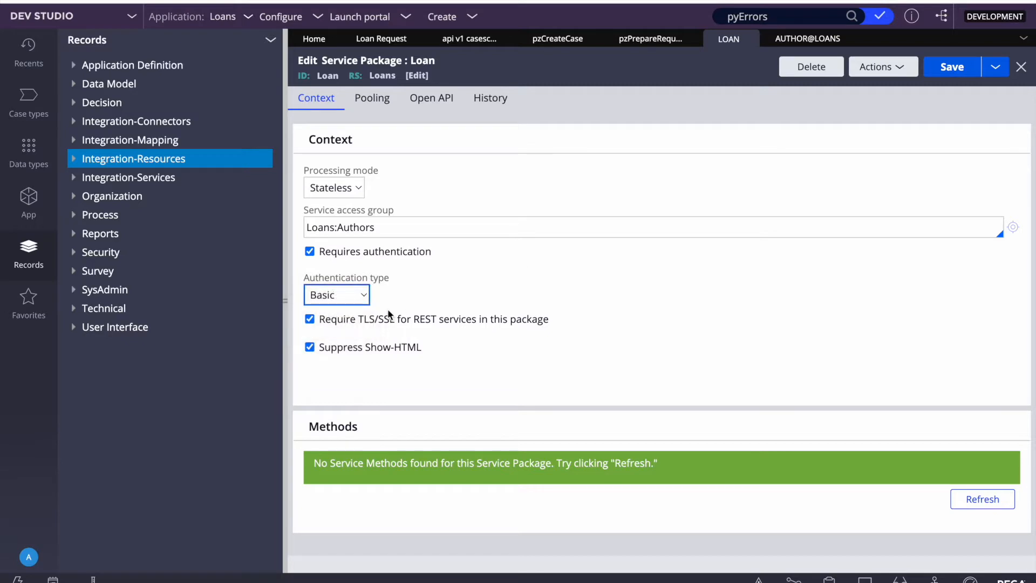
pyautogui.click(349, 294)
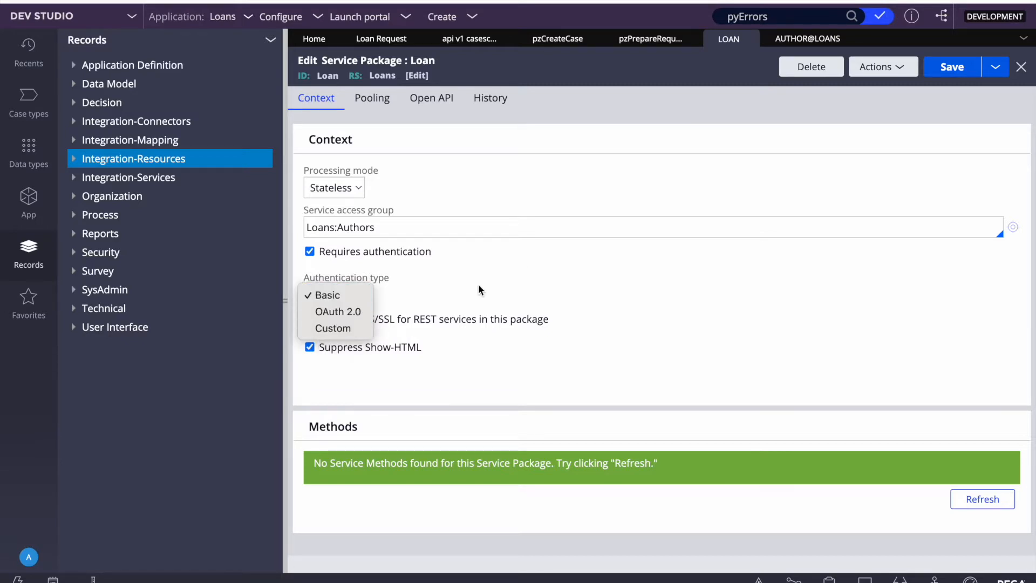
pyautogui.click(501, 276)
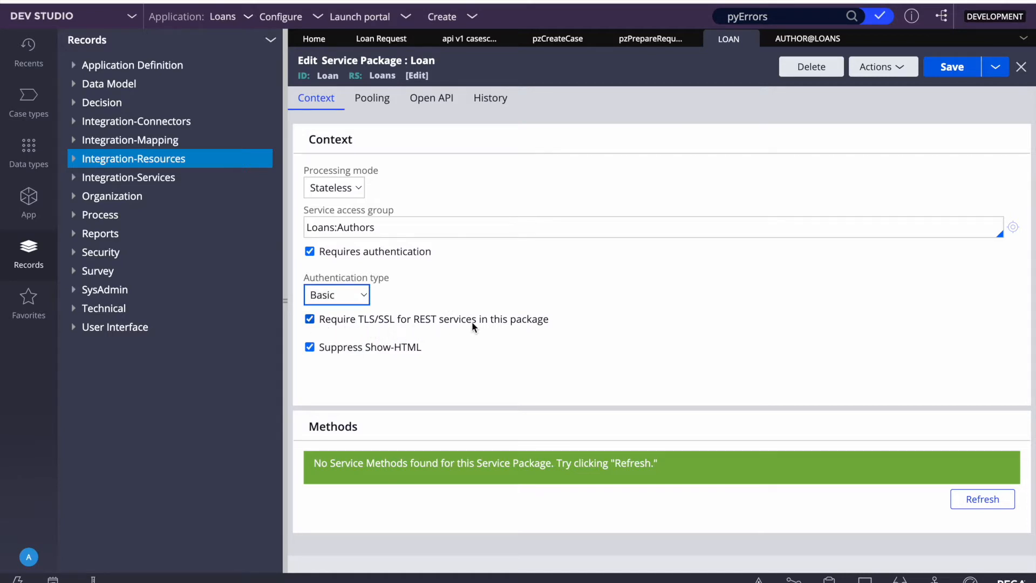
# Step: Review the Pooling settings, with maximum idle requestors set to 10
pyautogui.click(373, 99)
pyautogui.click(331, 159)
pyautogui.doubleClick(356, 156)
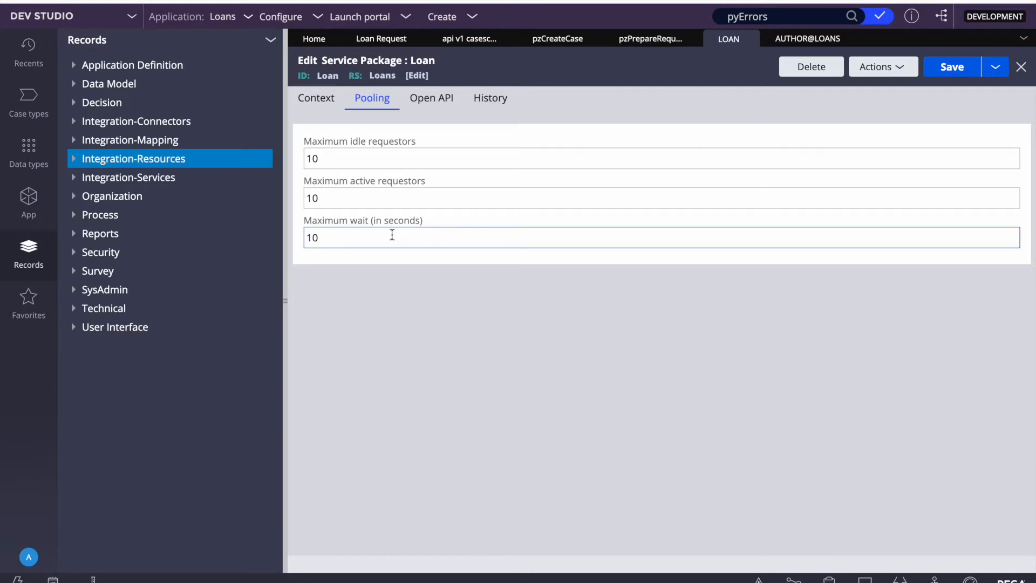
# Step: Check the generated Open API specification and context settings, then save the Loan package
pyautogui.click(435, 103)
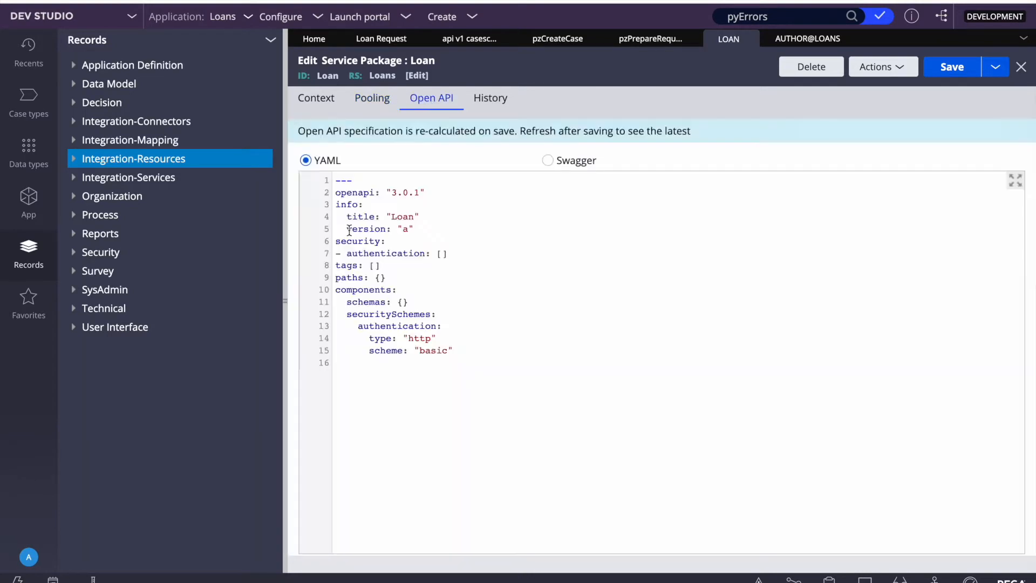
pyautogui.click(315, 103)
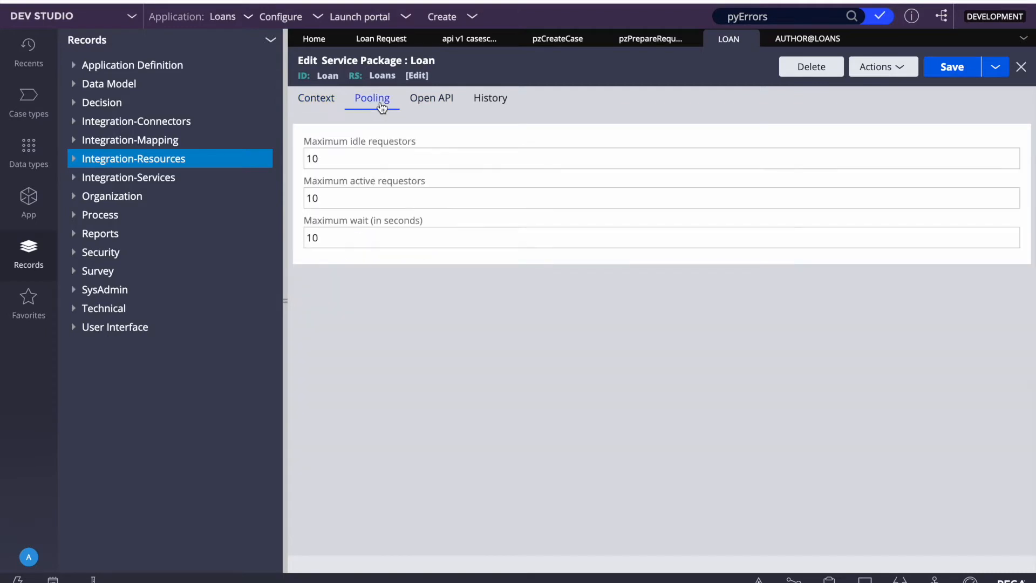
pyautogui.click(432, 102)
pyautogui.click(321, 102)
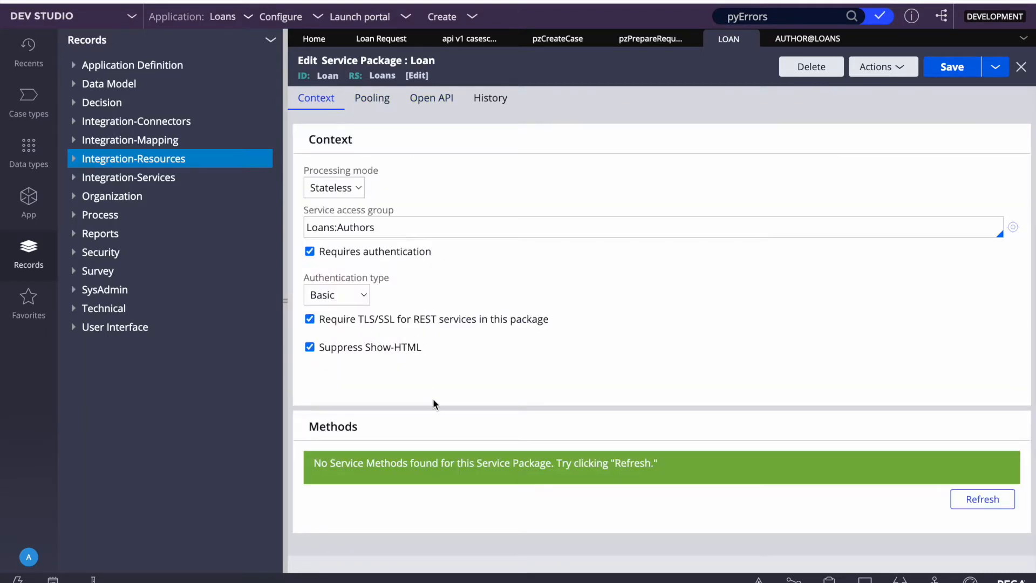
pyautogui.click(950, 76)
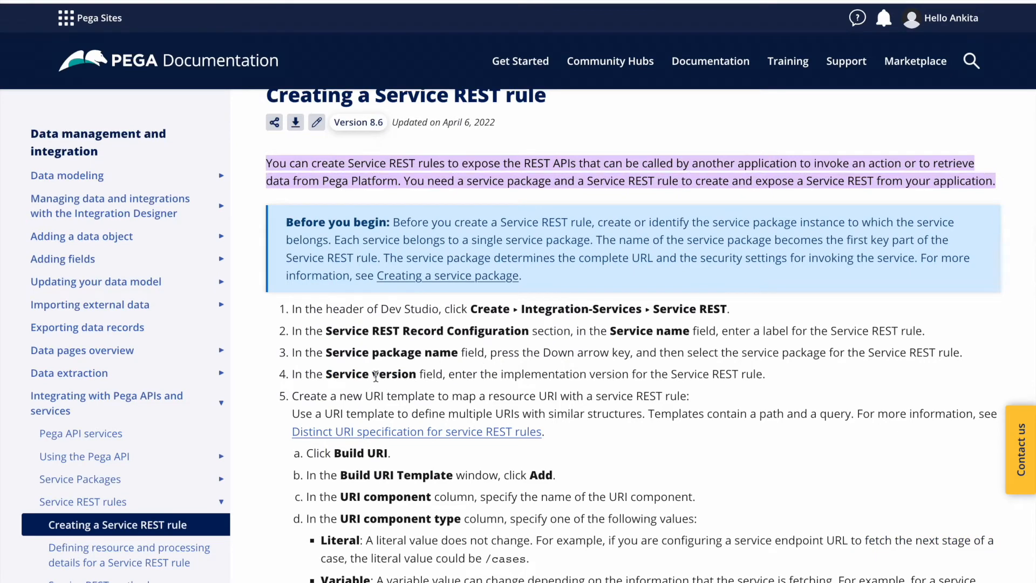
# Step: Read the 'Creating a Service REST rule' guide from the Service version step to the Methods tab step
pyautogui.tripleClick(371, 378)
pyautogui.click(592, 392)
pyautogui.scroll(-2, 494, 391)
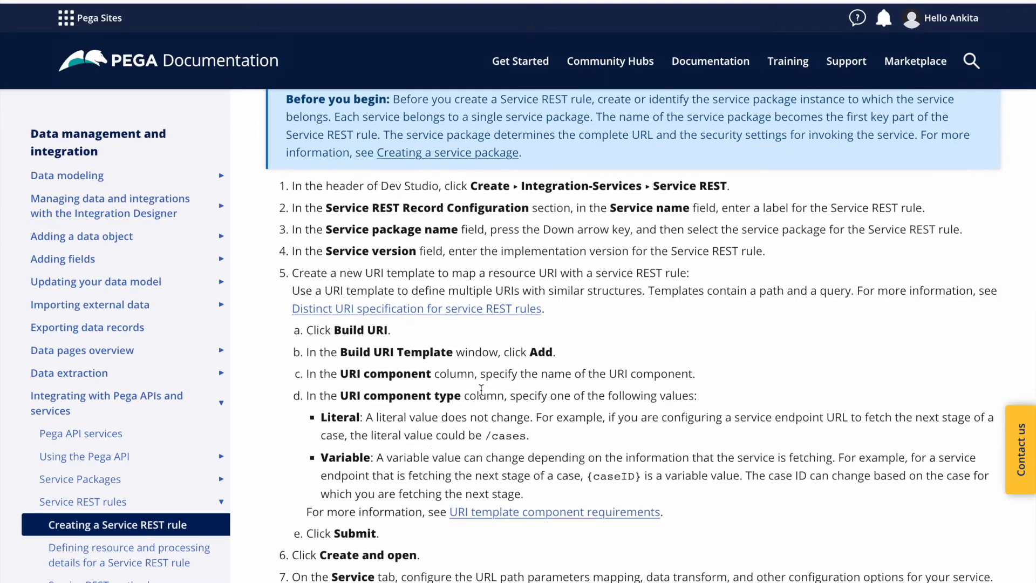
pyautogui.scroll(-1, 481, 389)
pyautogui.scroll(-2, 625, 352)
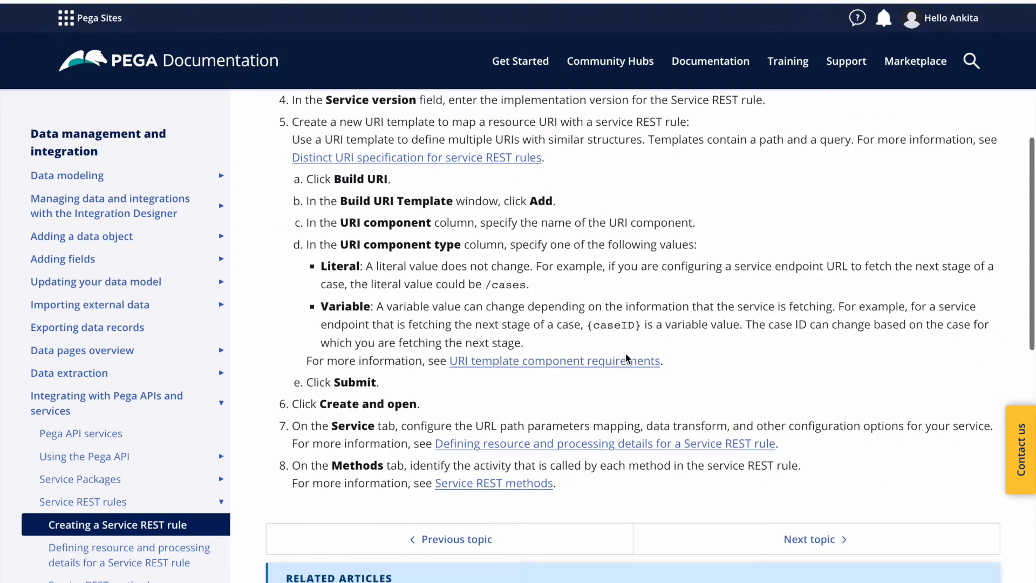
pyautogui.scroll(3, 626, 357)
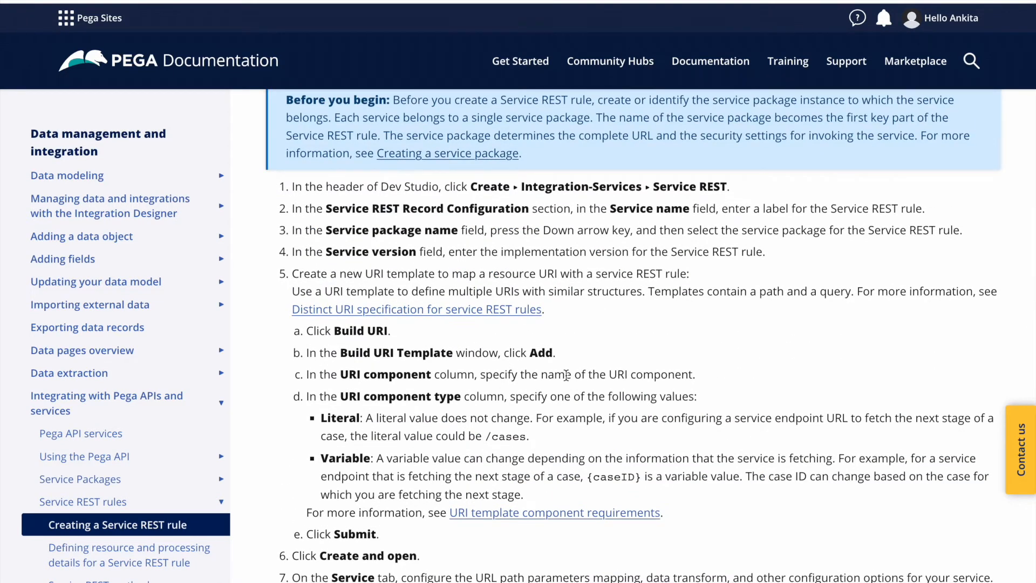
pyautogui.scroll(-3, 566, 375)
pyautogui.scroll(7, 568, 254)
pyautogui.scroll(-5, 545, 324)
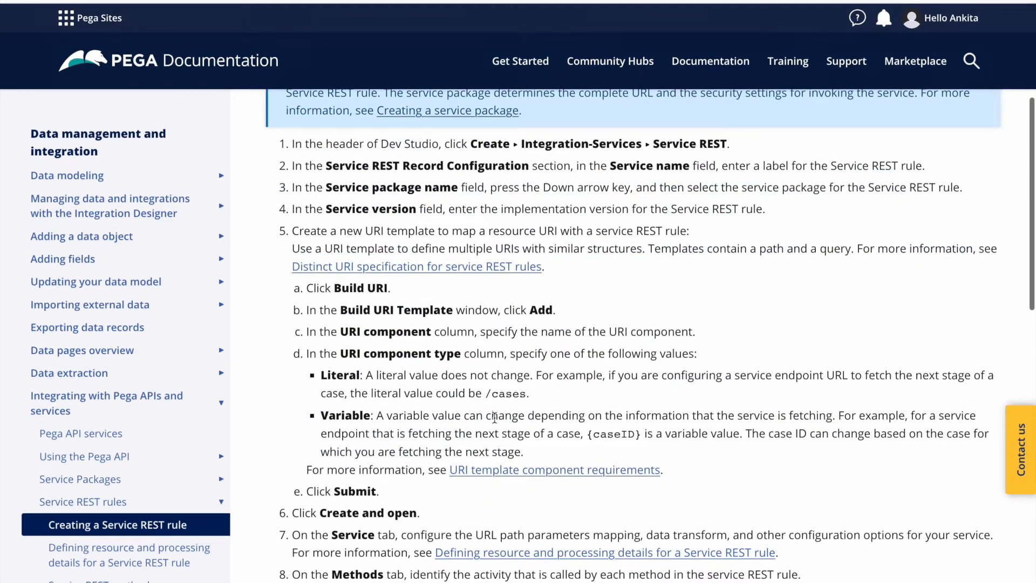
pyautogui.scroll(-3, 437, 281)
pyautogui.scroll(1, 434, 264)
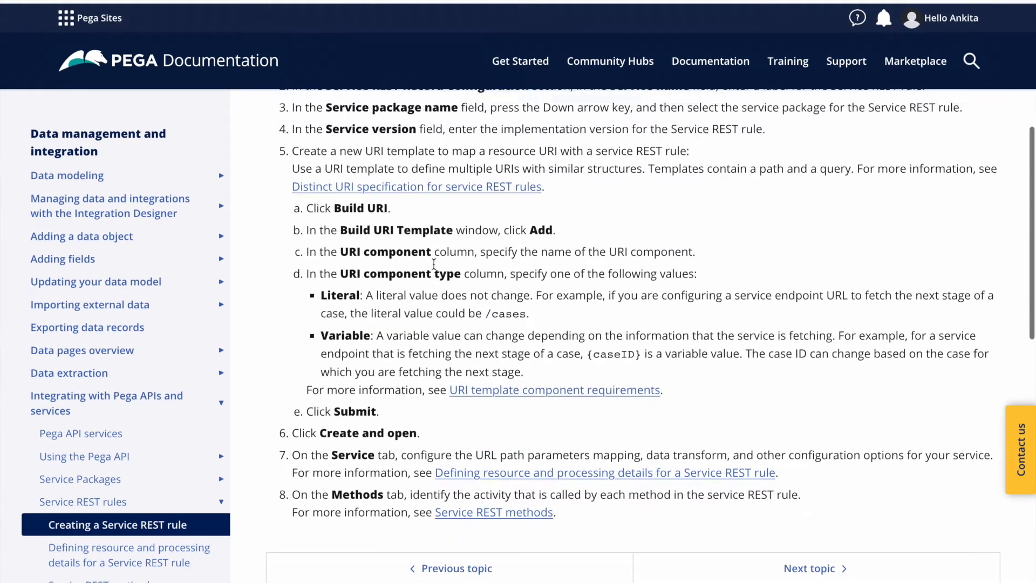
pyautogui.scroll(2, 434, 264)
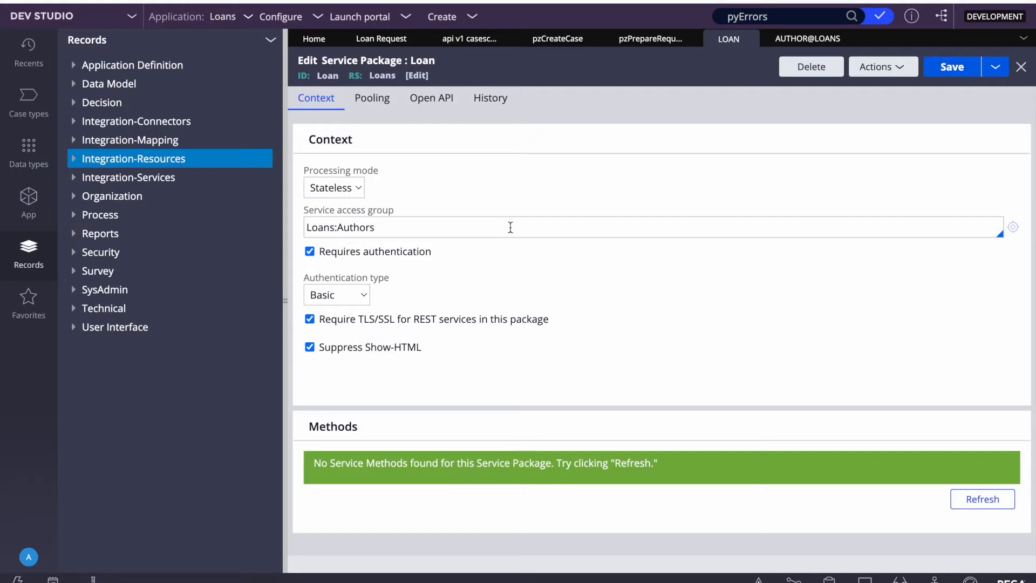
# Step: Start a new Service REST rule under Integration-Services named BGVDetails
pyautogui.click(127, 182)
pyautogui.moveTo(117, 198)
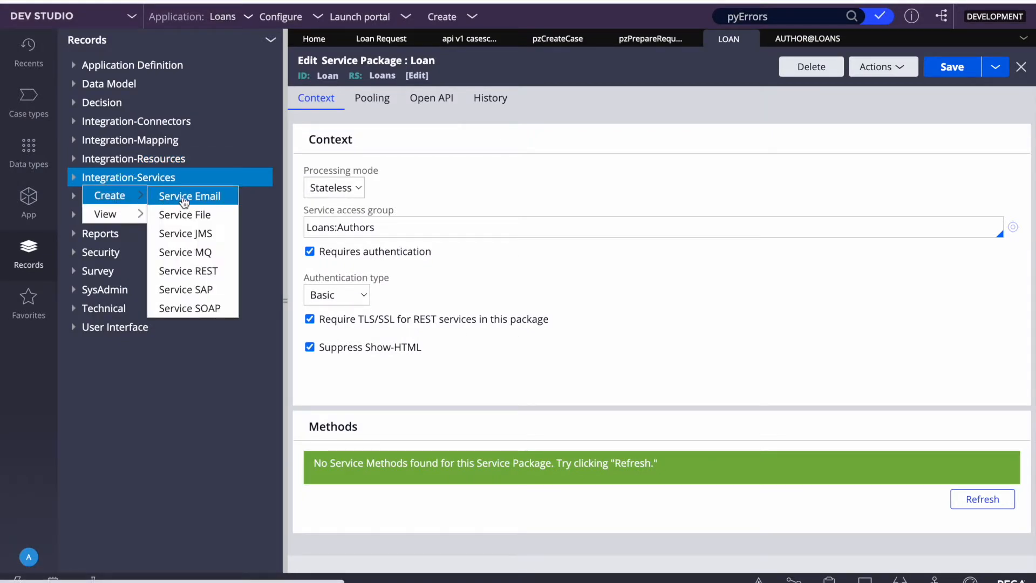
pyautogui.click(193, 273)
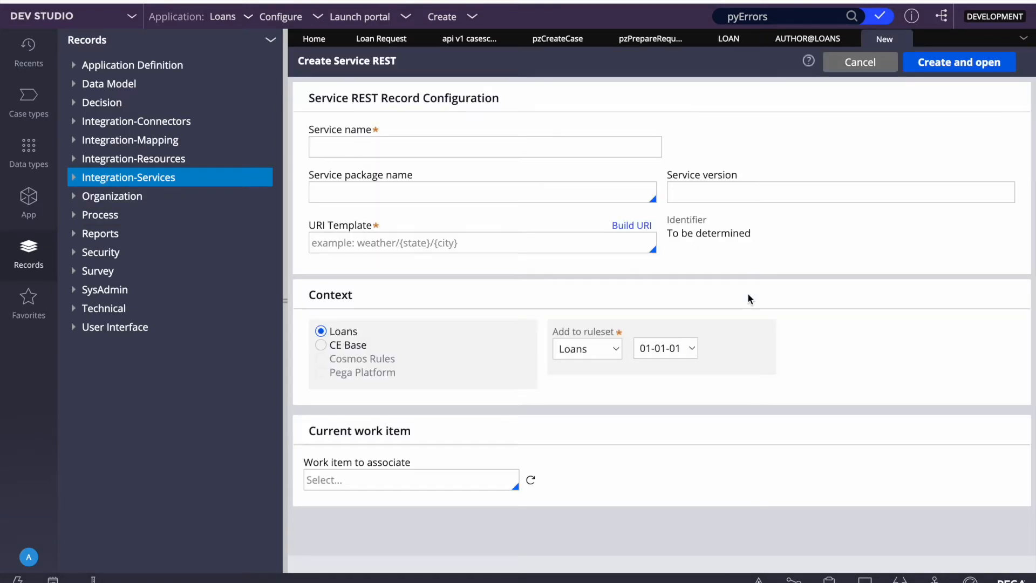
pyautogui.click(382, 145)
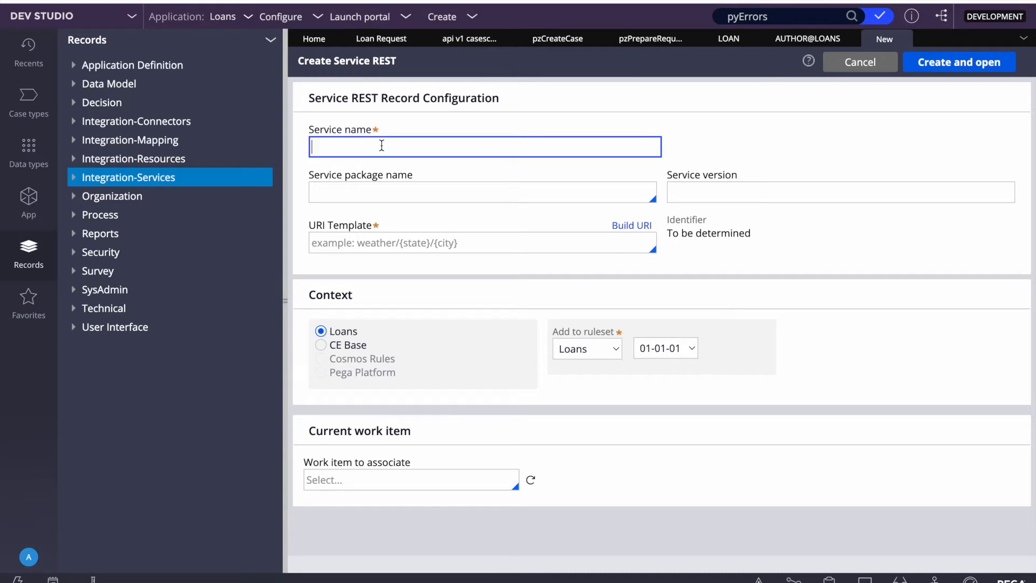
pyautogui.write('Ear')
pyautogui.press('BackSpace')
pyautogui.press('BackSpace')
pyautogui.press('BackSpace')
pyautogui.write('B')
pyautogui.press('BackSpace')
pyautogui.write('BGVDetails')
# Step: Assign the rule to the Loan service package with service version v1
pyautogui.click(416, 199)
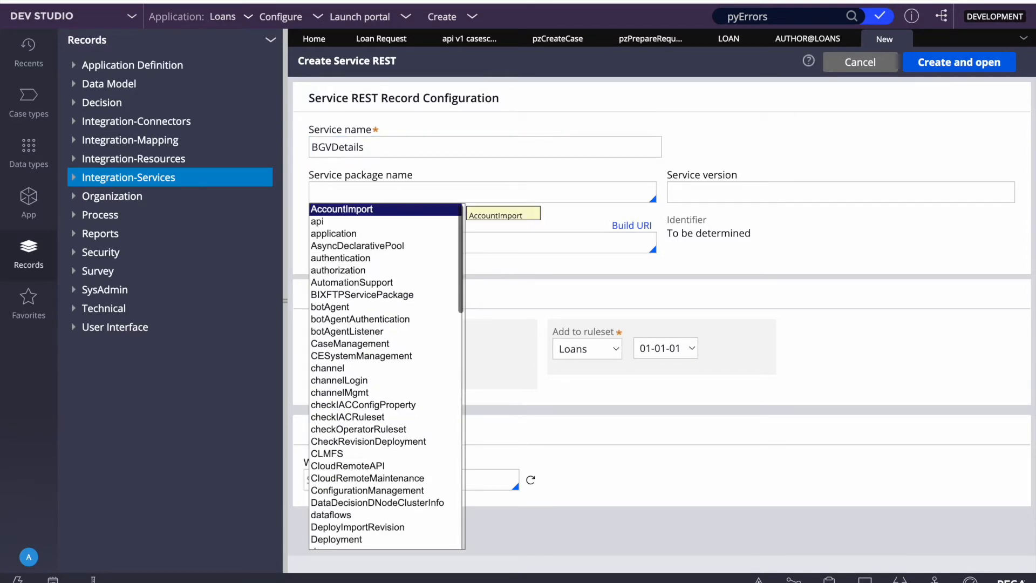
pyautogui.write('lo')
pyautogui.press('Return')
pyautogui.click(709, 195)
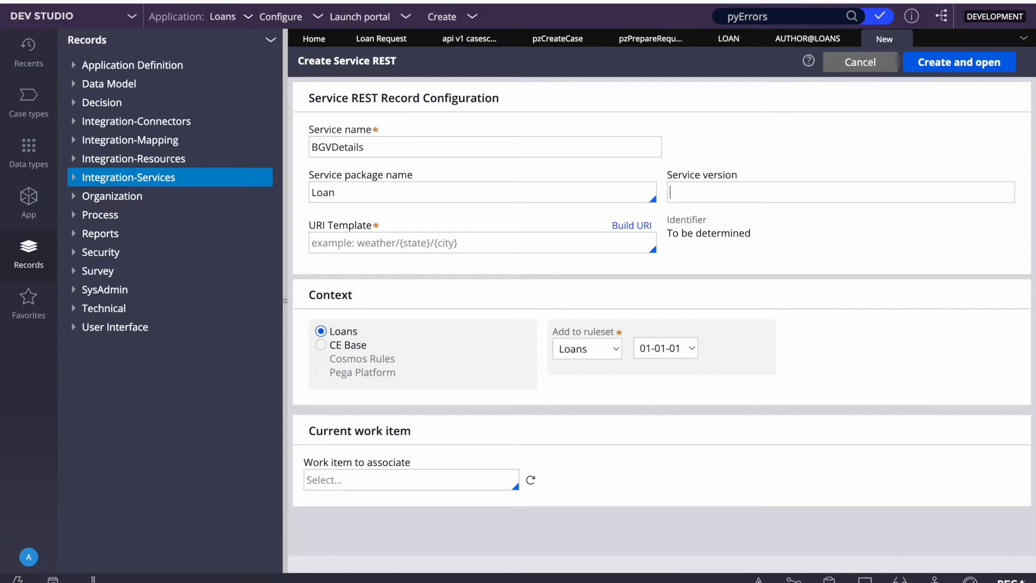
pyautogui.write('v1')
pyautogui.click(478, 242)
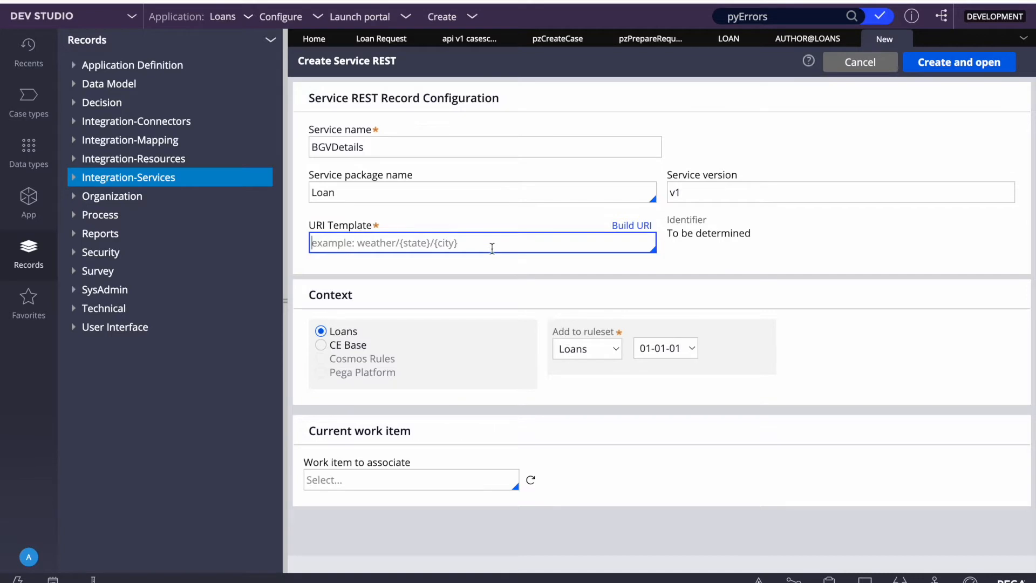
pyautogui.click(690, 312)
pyautogui.click(421, 244)
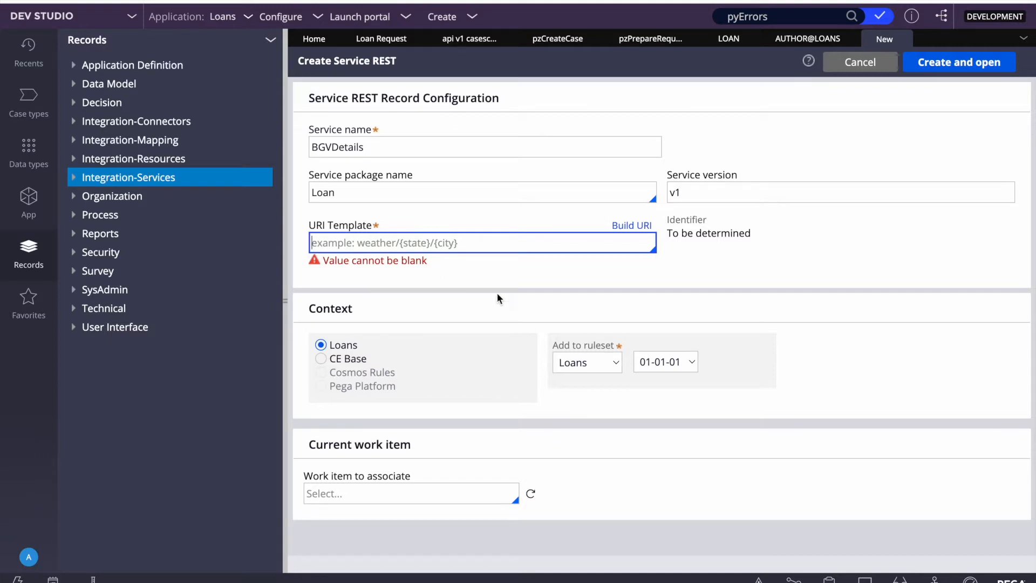
# Step: Copy BGVDetails from the service name into the URI template and collapse the records explorer
pyautogui.click(467, 293)
pyautogui.click(333, 144)
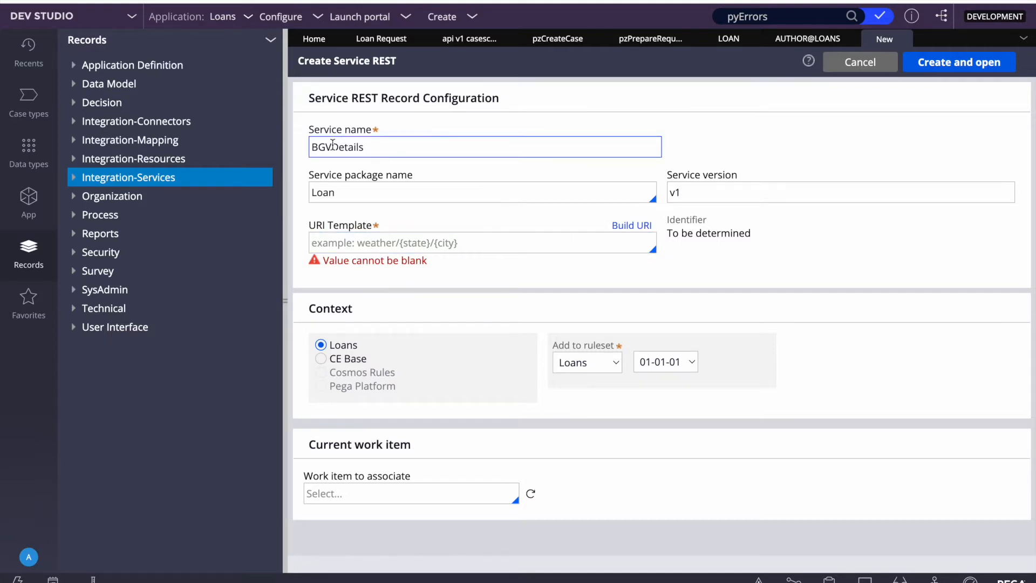
pyautogui.doubleClick(333, 144)
pyautogui.click(364, 246)
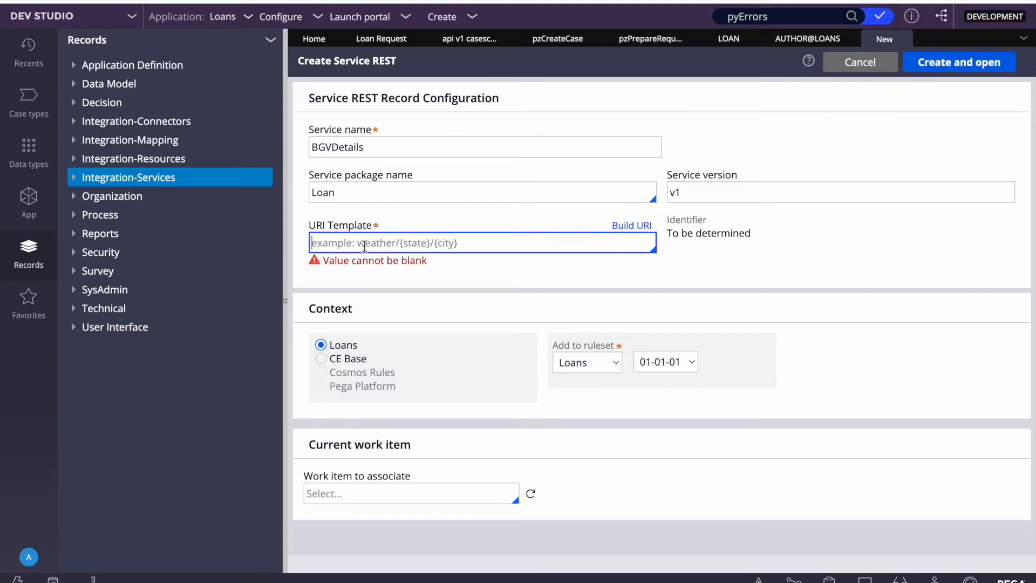
pyautogui.doubleClick(329, 147)
pyautogui.hotkey('ctrl', 'c')
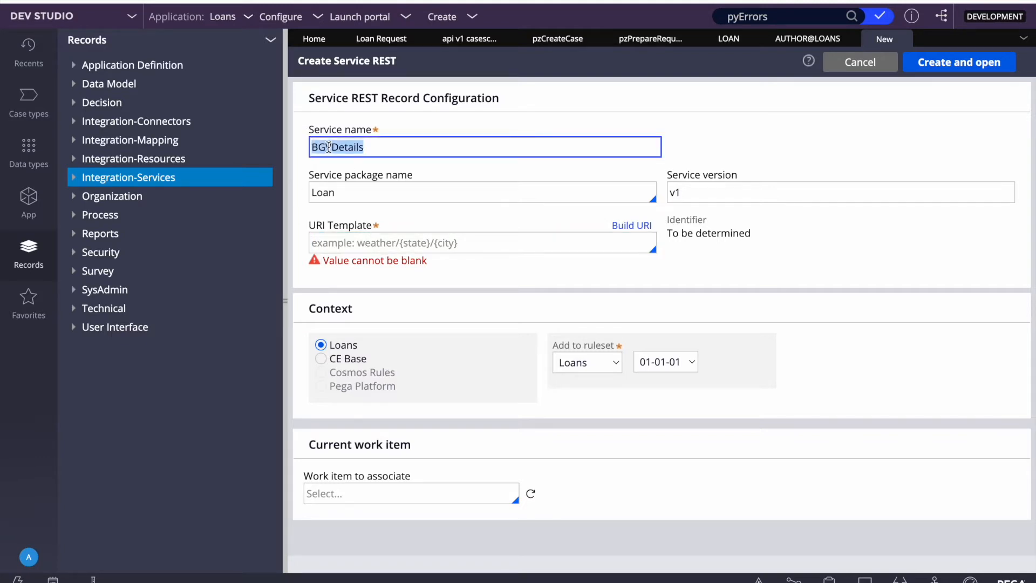
pyautogui.click(330, 243)
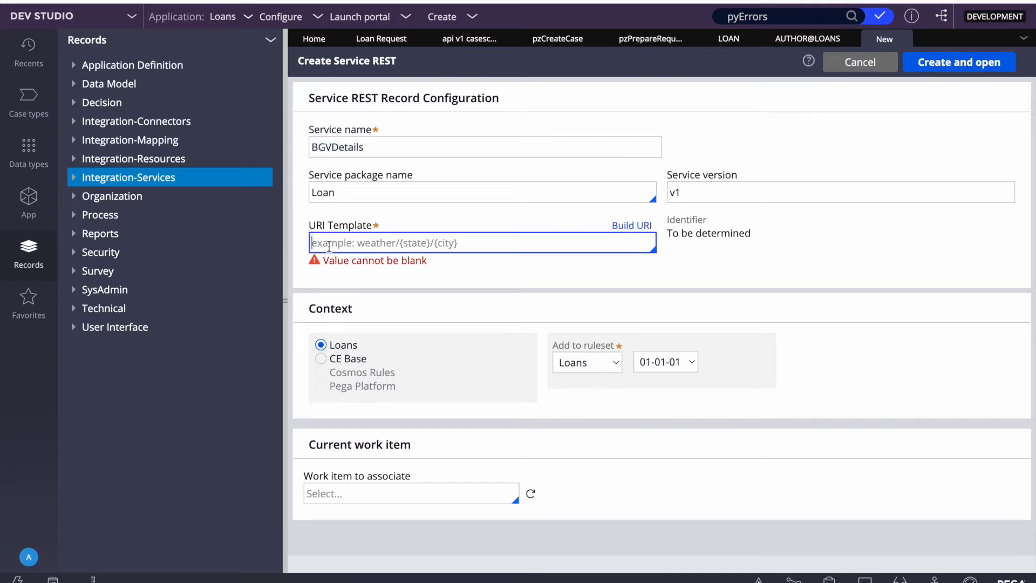
pyautogui.hotkey('ctrl', 'v')
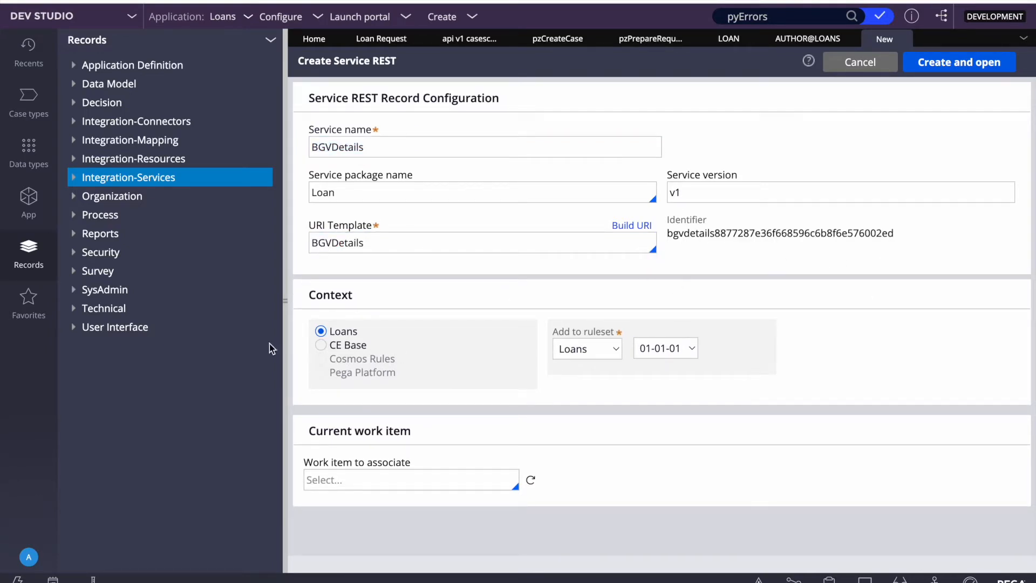
pyautogui.click(285, 343)
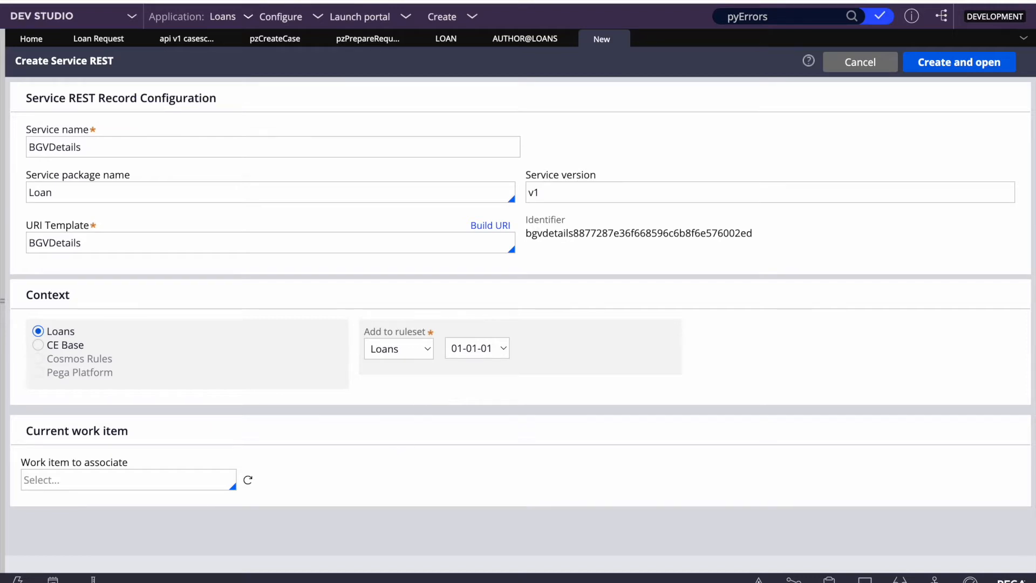
# Step: Create and save the BGVDetails rule, confirming its OR7EAZ-Loans-Work resource class
pyautogui.click(950, 63)
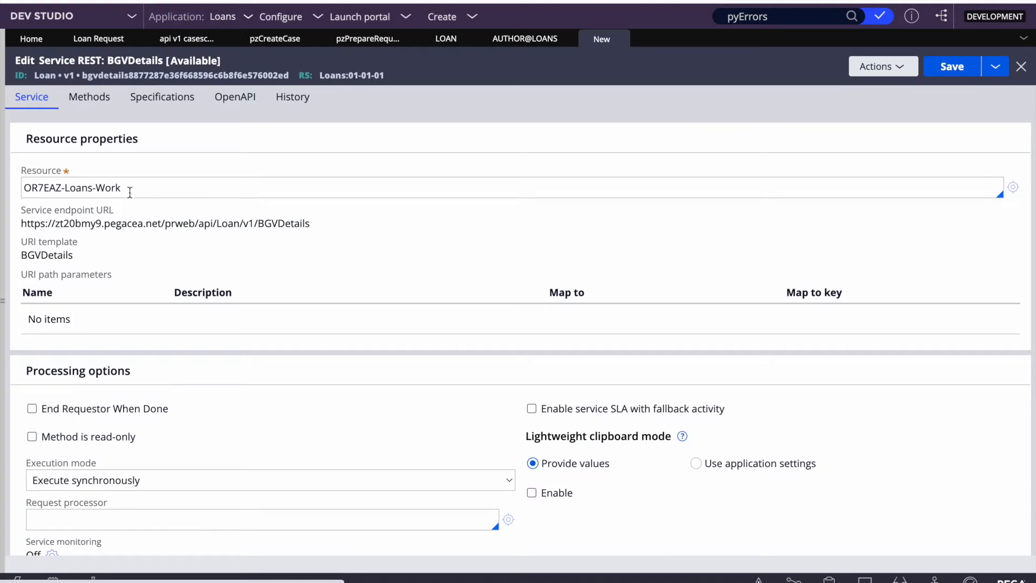
pyautogui.tripleClick(145, 188)
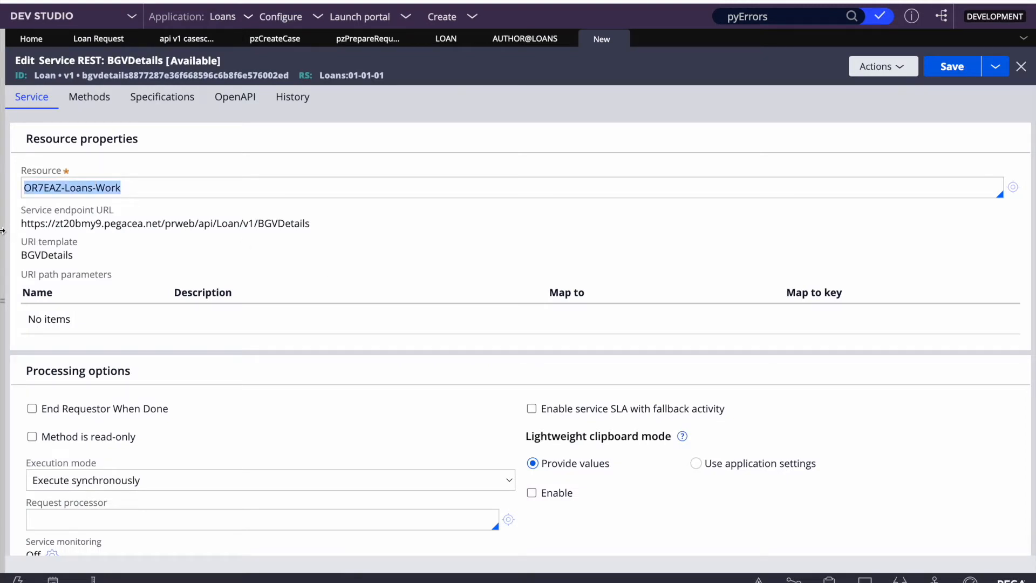
pyautogui.tripleClick(79, 187)
pyautogui.click(79, 186)
pyautogui.doubleClick(79, 186)
pyautogui.doubleClick(165, 190)
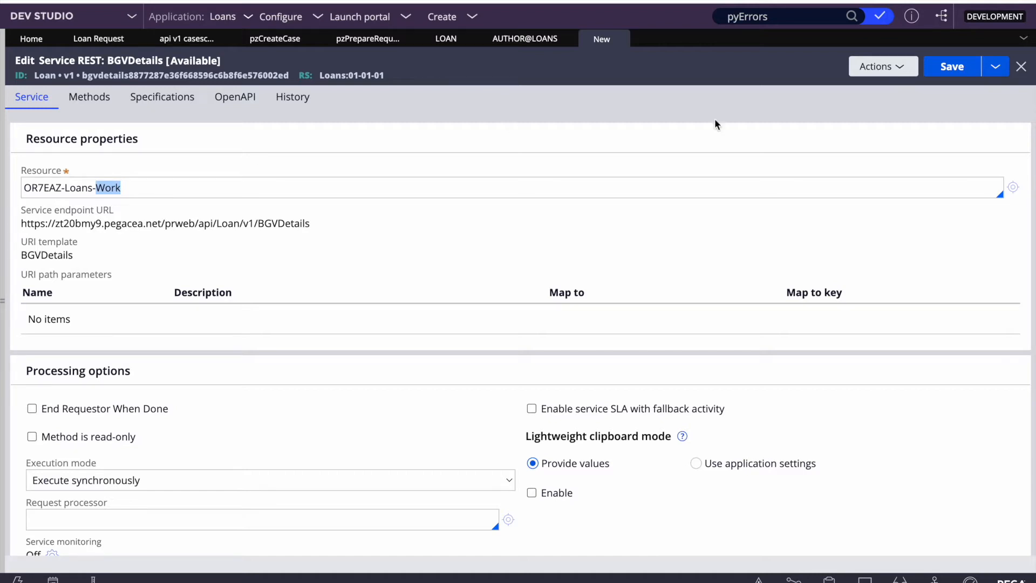
pyautogui.click(958, 68)
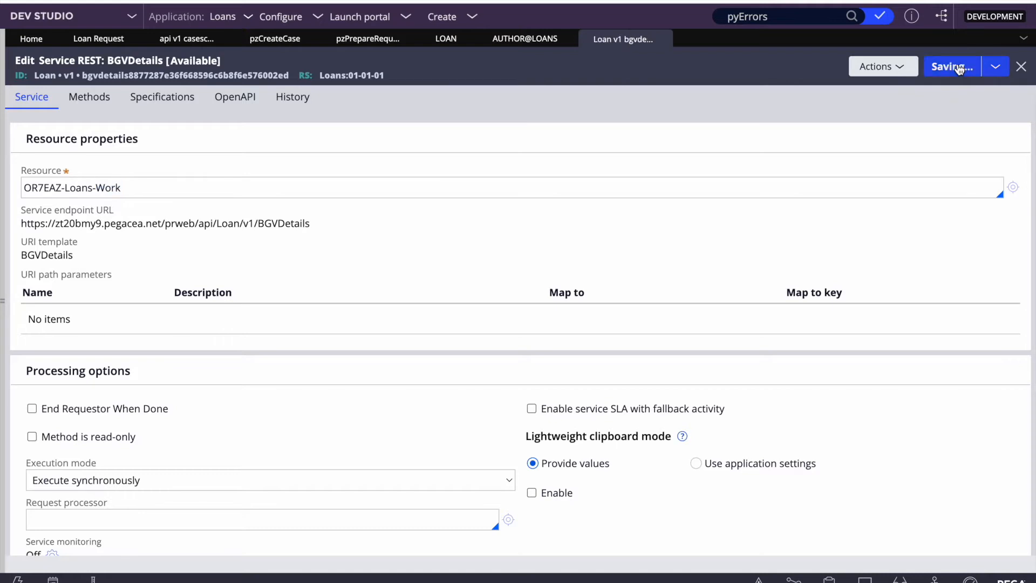
pyautogui.click(3, 234)
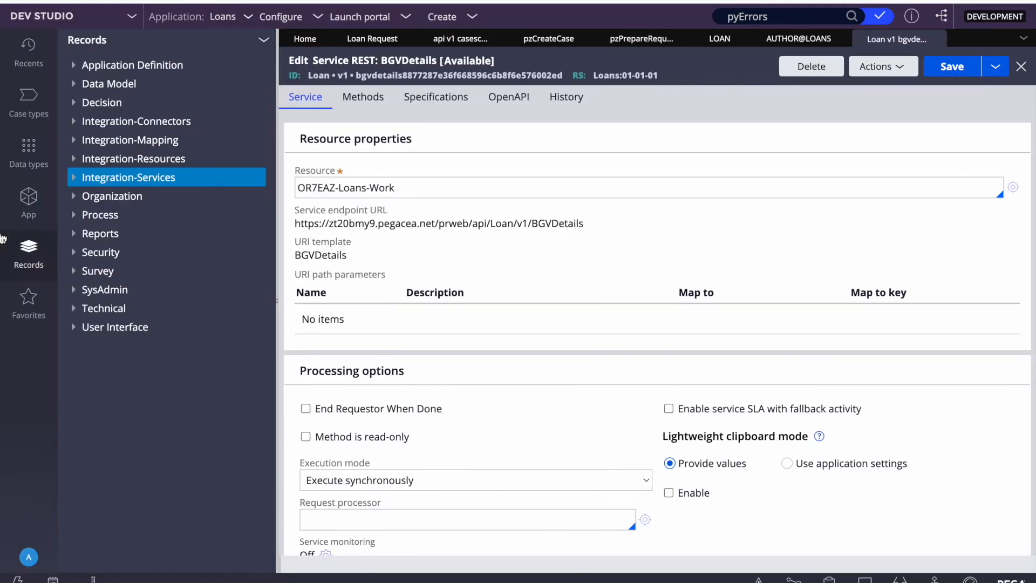
# Step: Search the class explorer for 'pega' and open the Pega-API class instances page
pyautogui.click(29, 201)
pyautogui.click(129, 99)
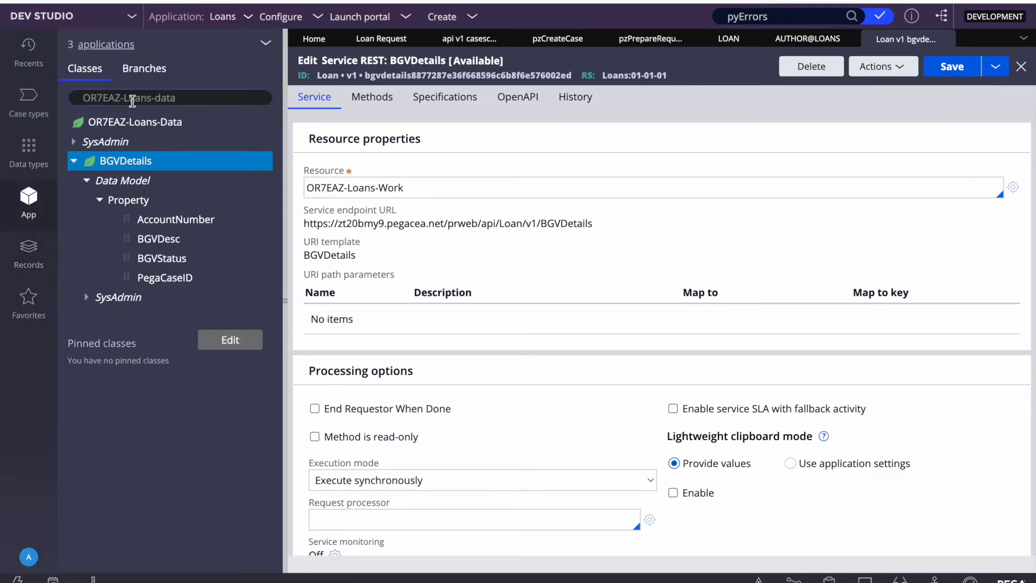
pyautogui.tripleClick(129, 99)
pyautogui.write('pega')
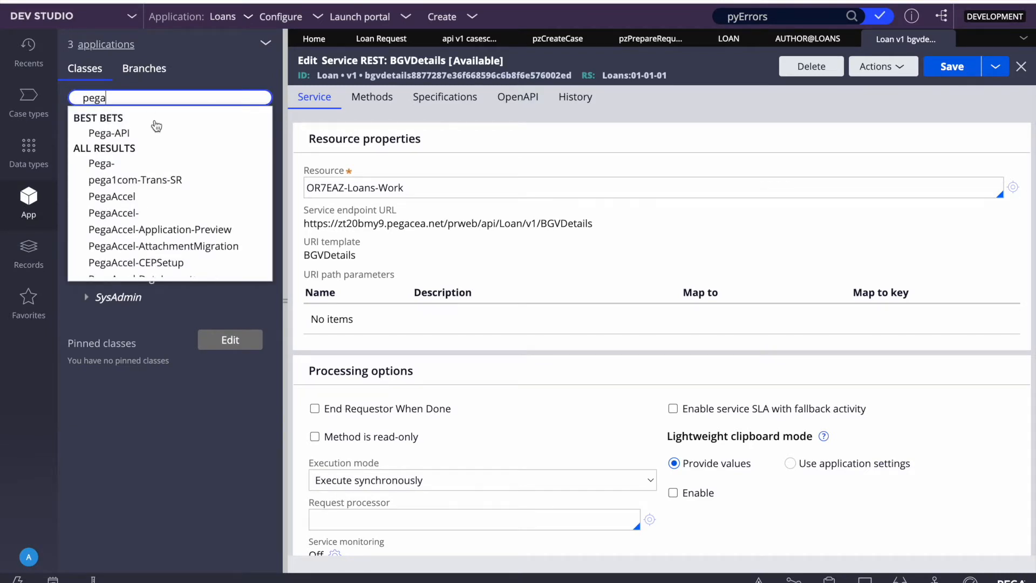
pyautogui.click(107, 132)
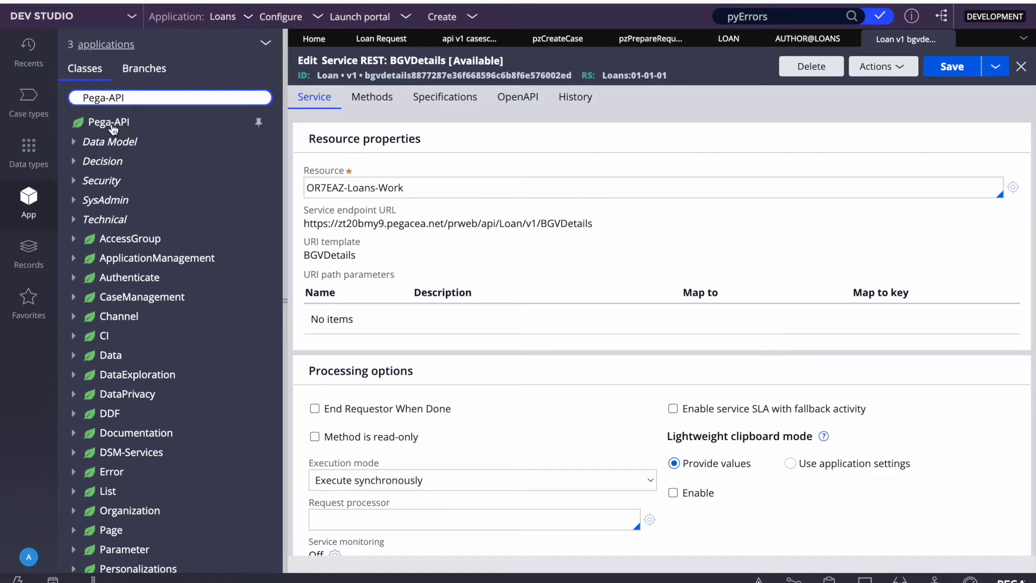
pyautogui.scroll(-3, 138, 398)
pyautogui.scroll(3, 137, 398)
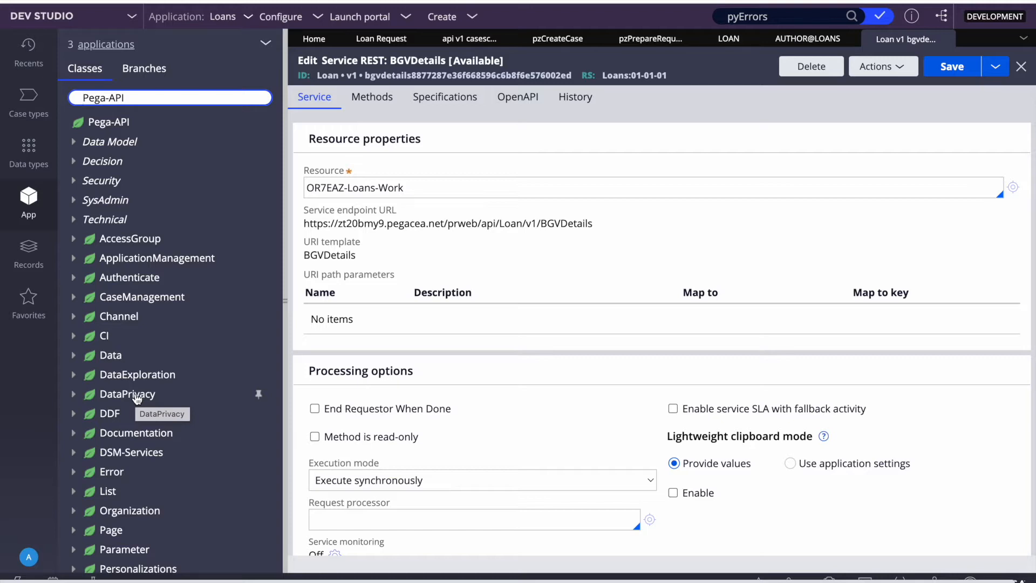
pyautogui.tripleClick(405, 188)
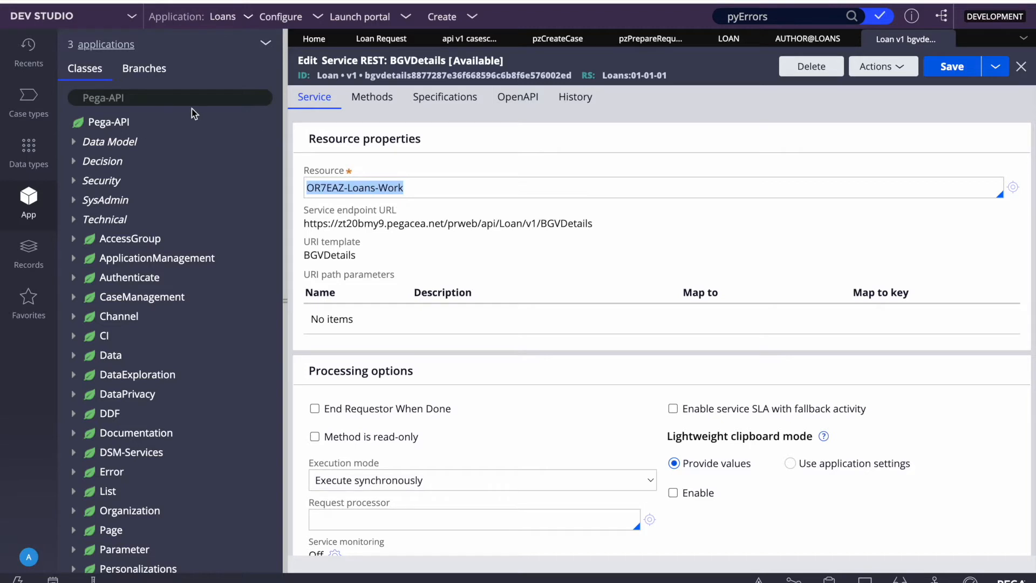
pyautogui.doubleClick(325, 185)
pyautogui.hotkey('ctrl', 'c')
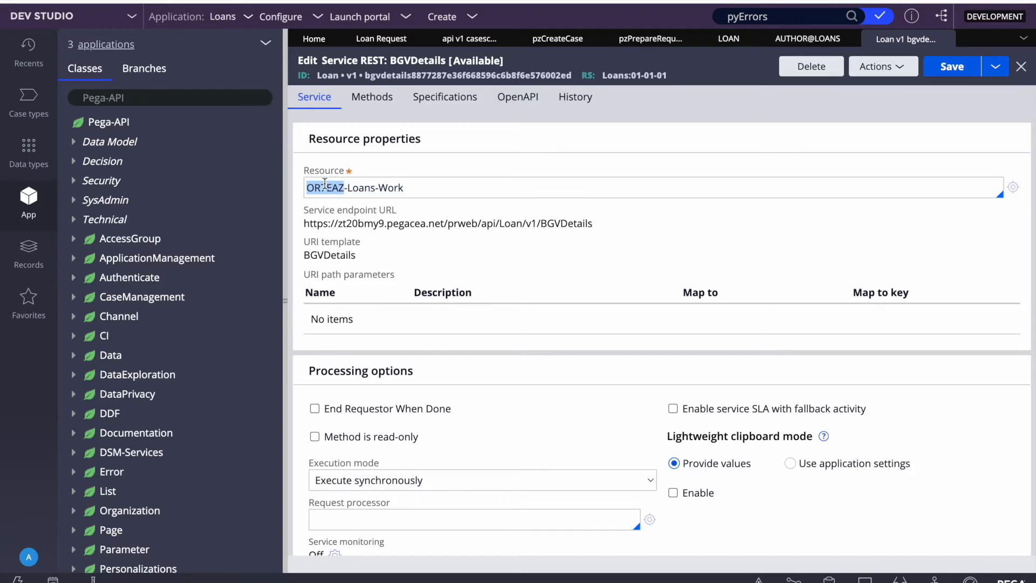
pyautogui.click(100, 122)
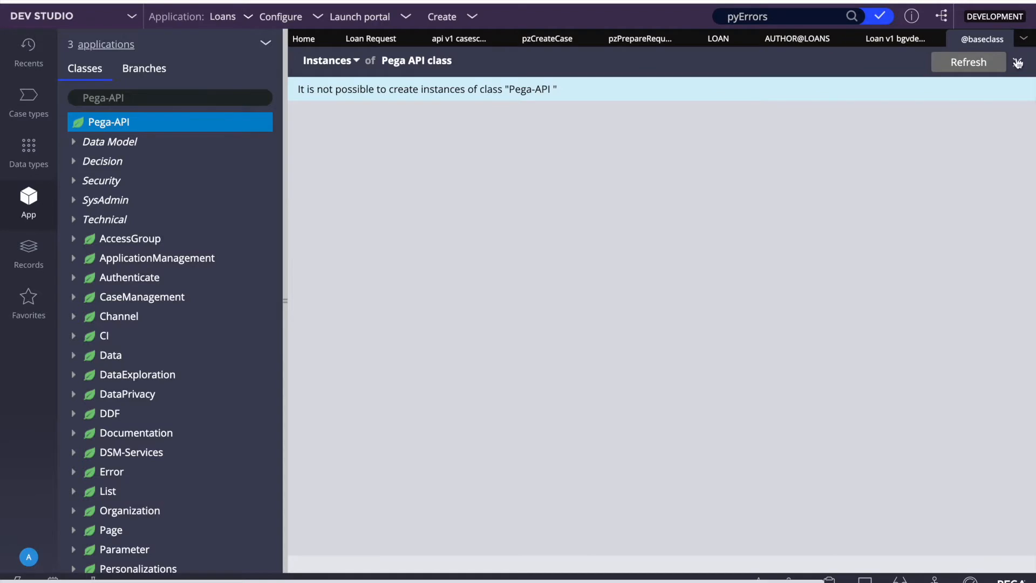
# Step: Open the Pega-API class definition from the class explorer
pyautogui.click(1017, 63)
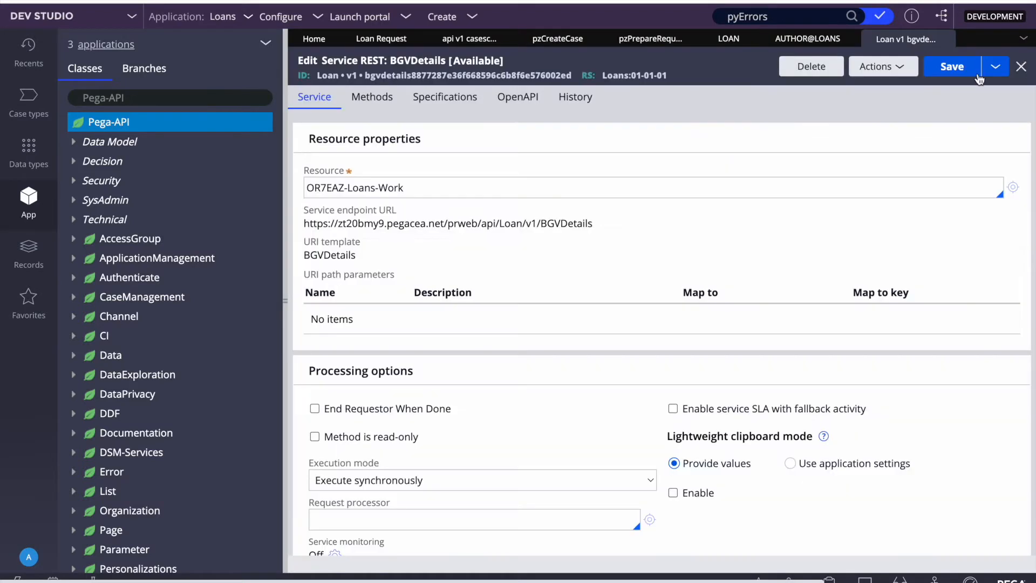
pyautogui.rightClick(114, 127)
pyautogui.click(108, 180)
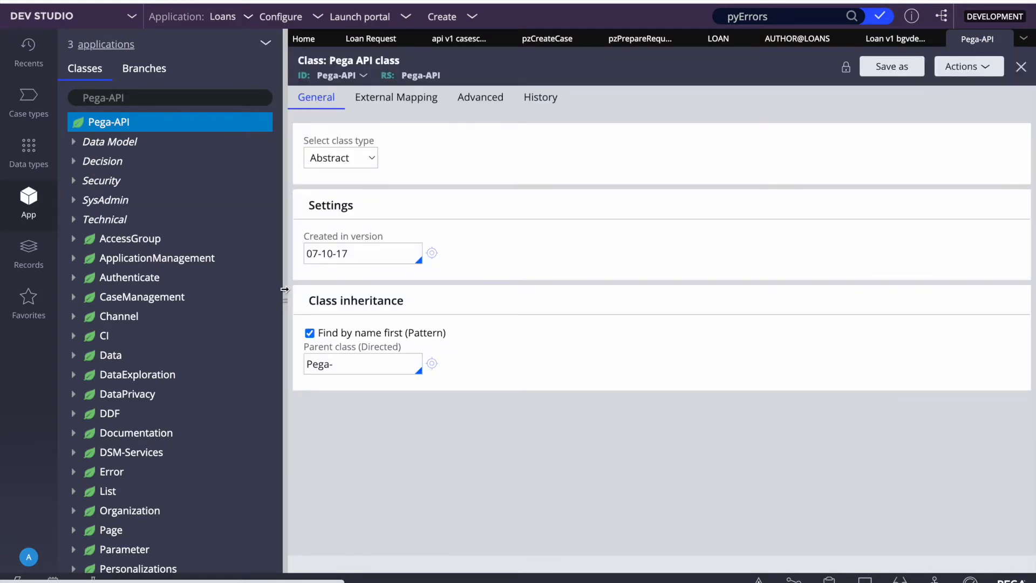
pyautogui.click(285, 289)
# Step: Save the Pega-API class as a new class named OR7EAZ-api in the Loans ruleset
pyautogui.click(974, 69)
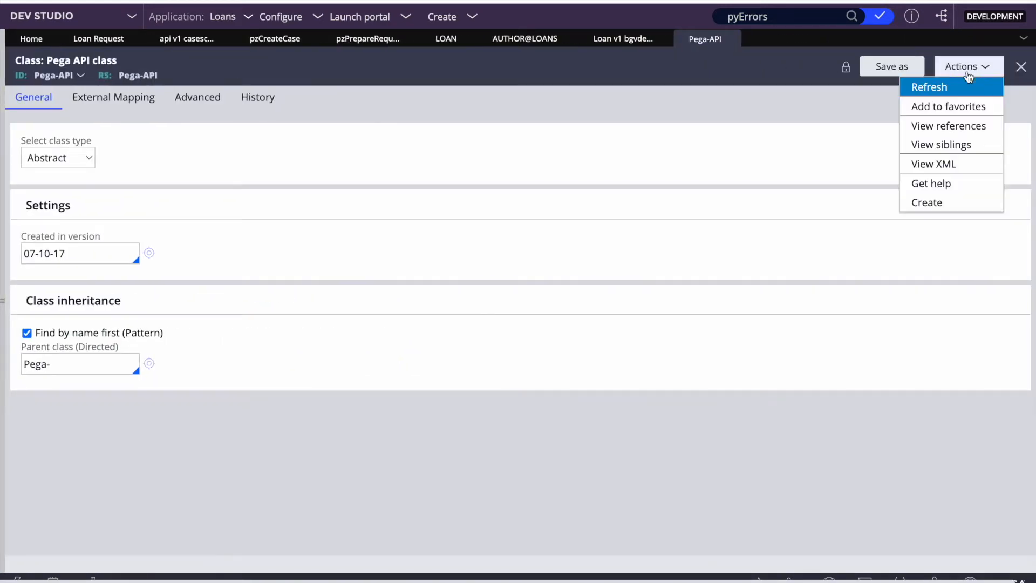
pyautogui.click(888, 67)
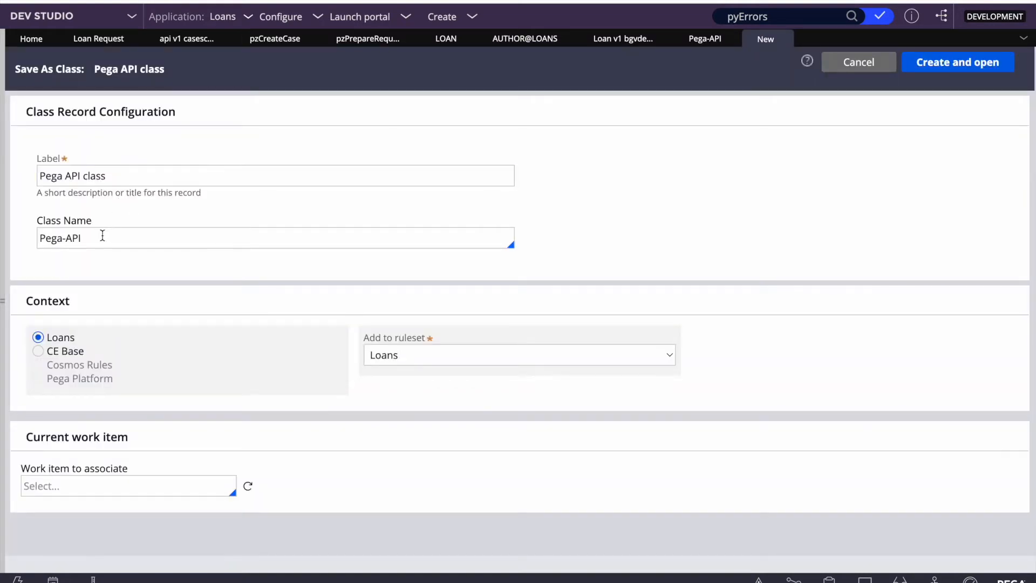
pyautogui.tripleClick(103, 236)
pyautogui.write('OR7EAZ-api')
pyautogui.click(939, 64)
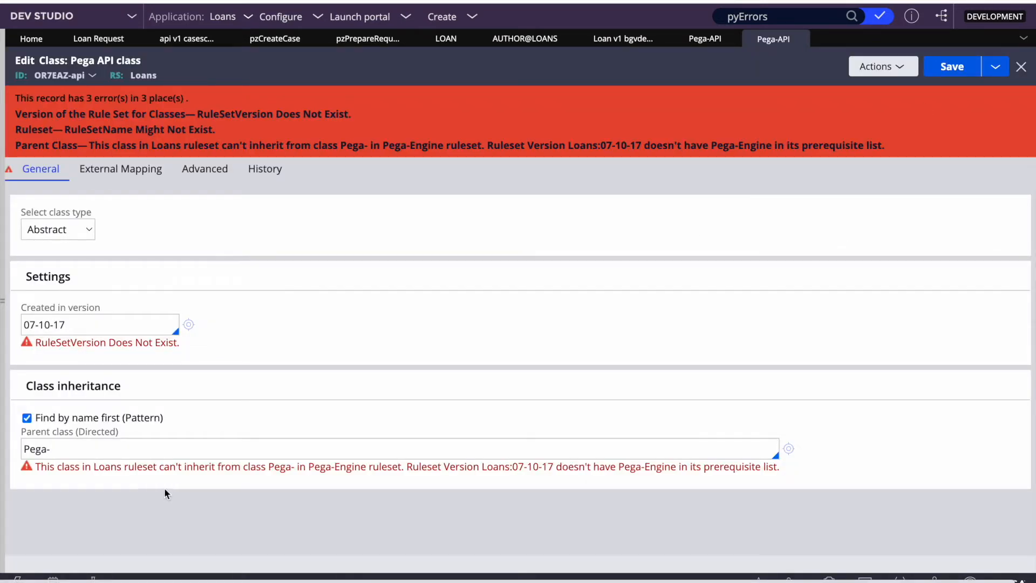
# Step: Replace the Pega- parent class with OR7EAZ and save the class
pyautogui.tripleClick(98, 450)
pyautogui.press('BackSpace')
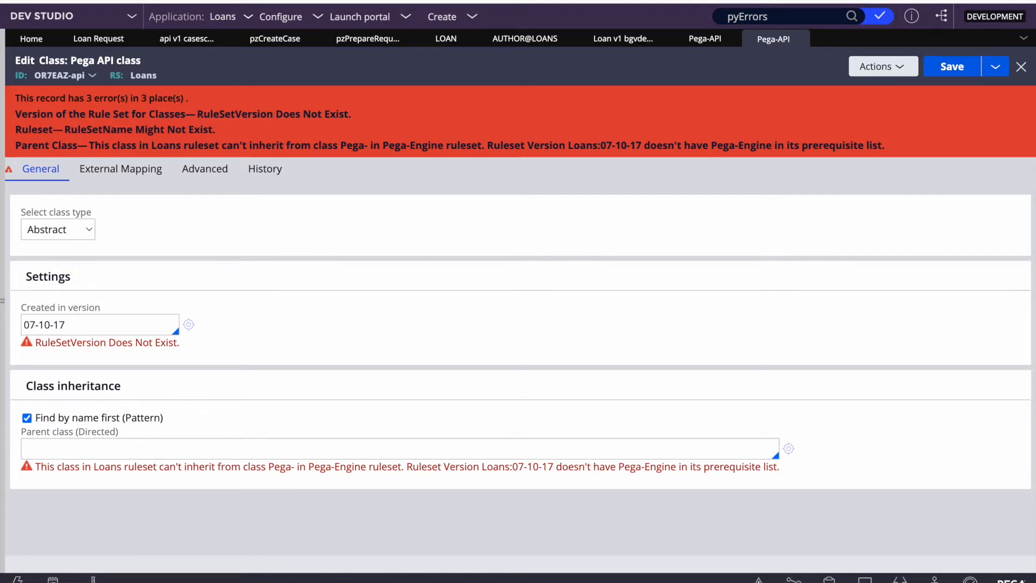
pyautogui.write('@basecla')
pyautogui.tripleClick(91, 442)
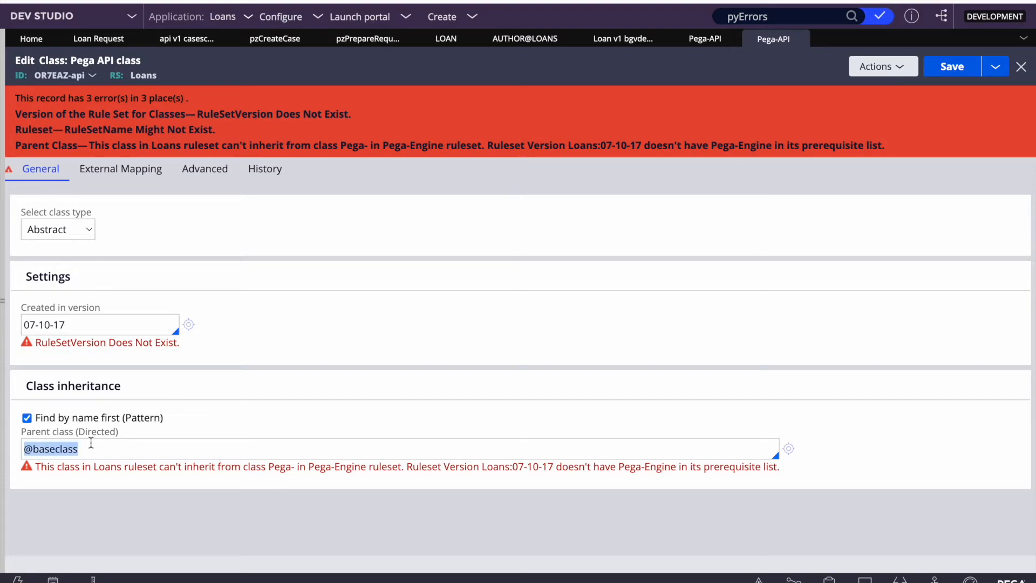
pyautogui.hotkey('ctrl', 'v')
pyautogui.click(960, 67)
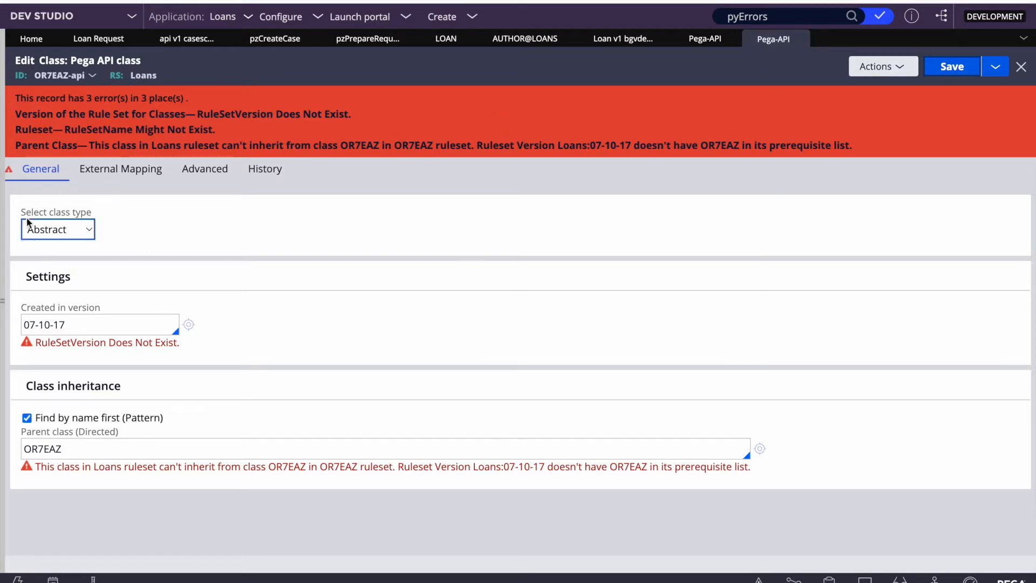
# Step: Filter the App Explorer for OR7EAZ and open the OR7EAZ class definition
pyautogui.click(3, 194)
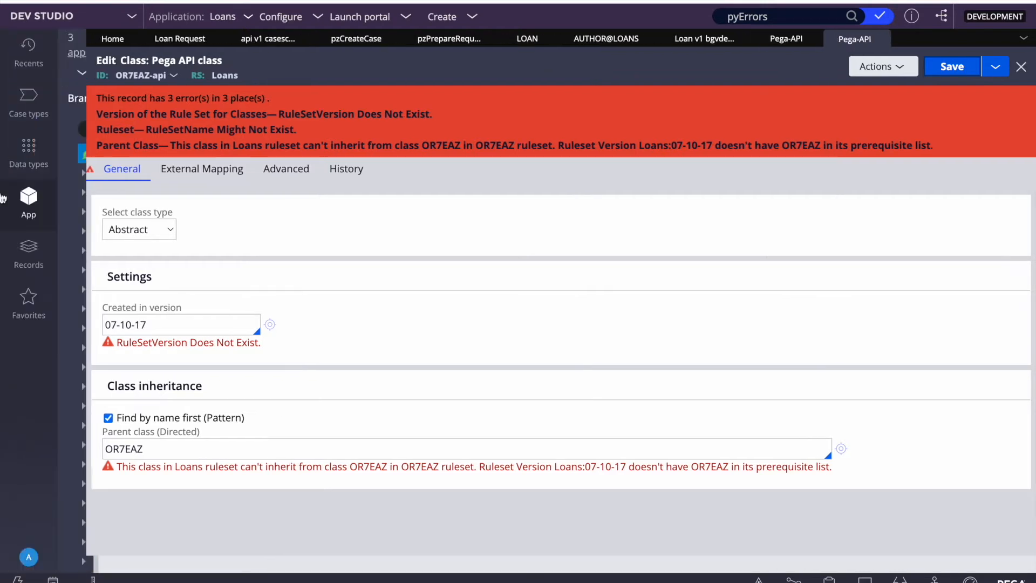
pyautogui.tripleClick(139, 102)
pyautogui.write('OR7EAZ')
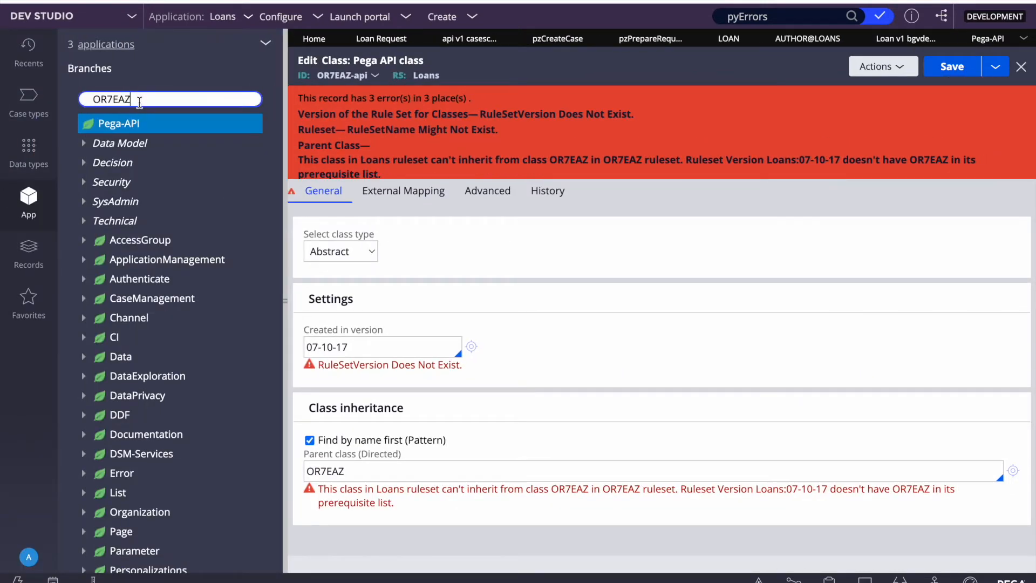
pyautogui.press('Return')
pyautogui.click(114, 123)
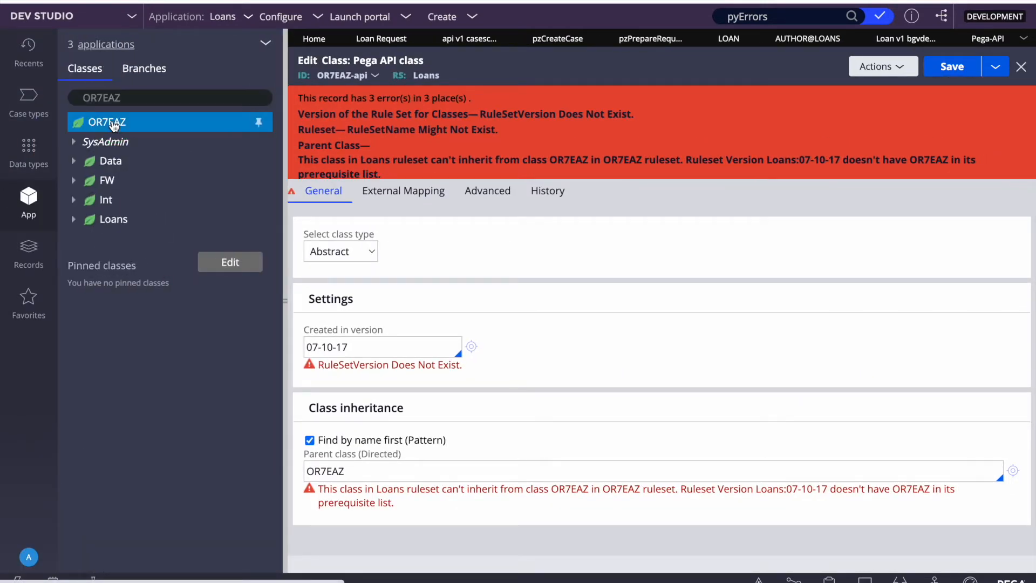
pyautogui.rightClick(114, 125)
pyautogui.click(98, 182)
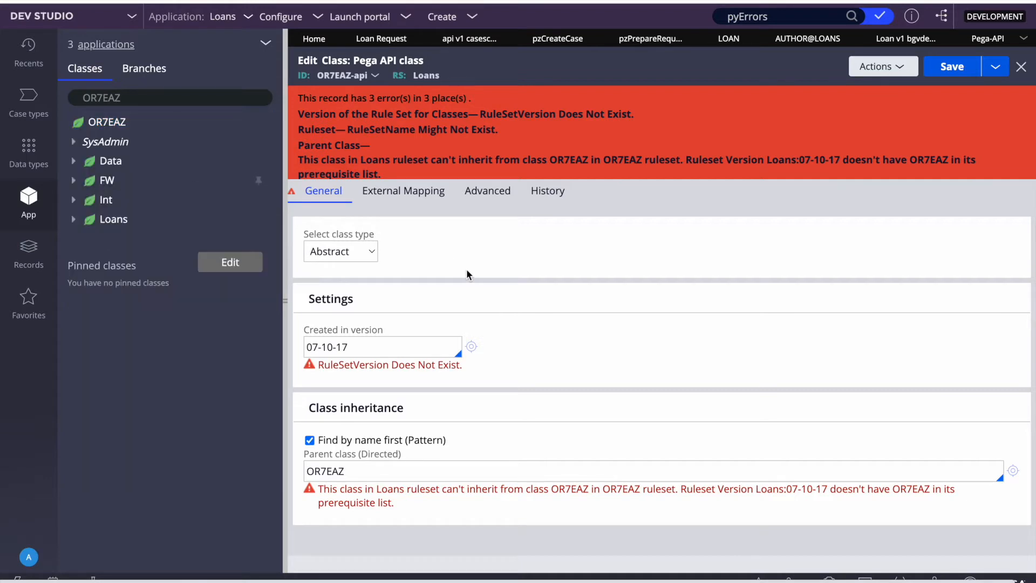
pyautogui.click(113, 124)
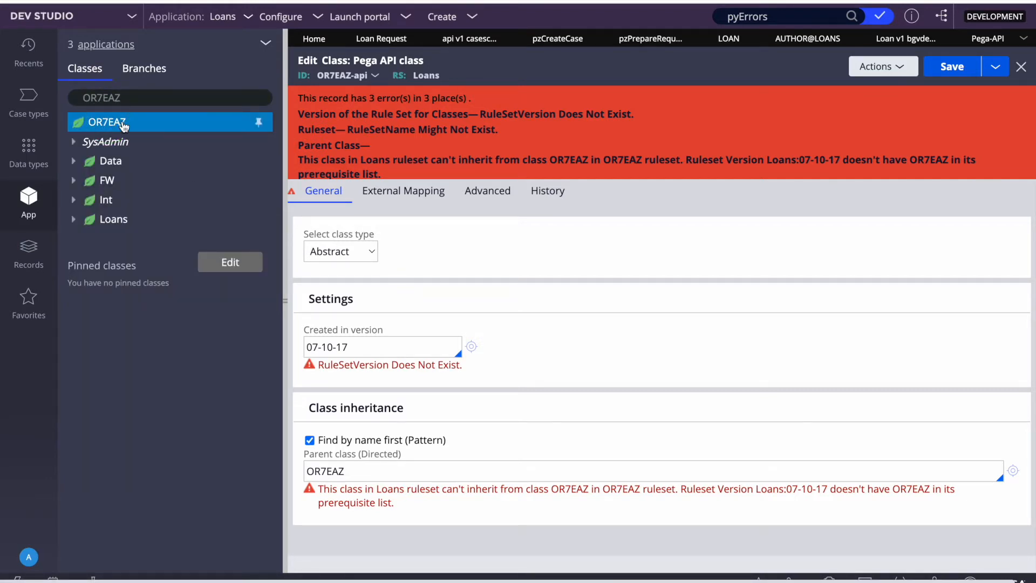
pyautogui.rightClick(116, 126)
pyautogui.click(105, 180)
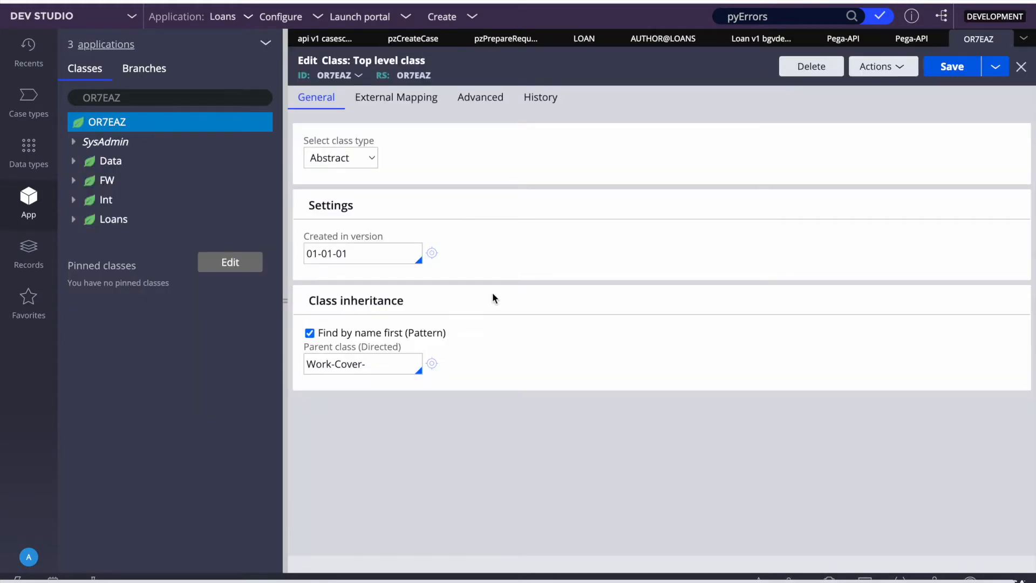
pyautogui.click(284, 277)
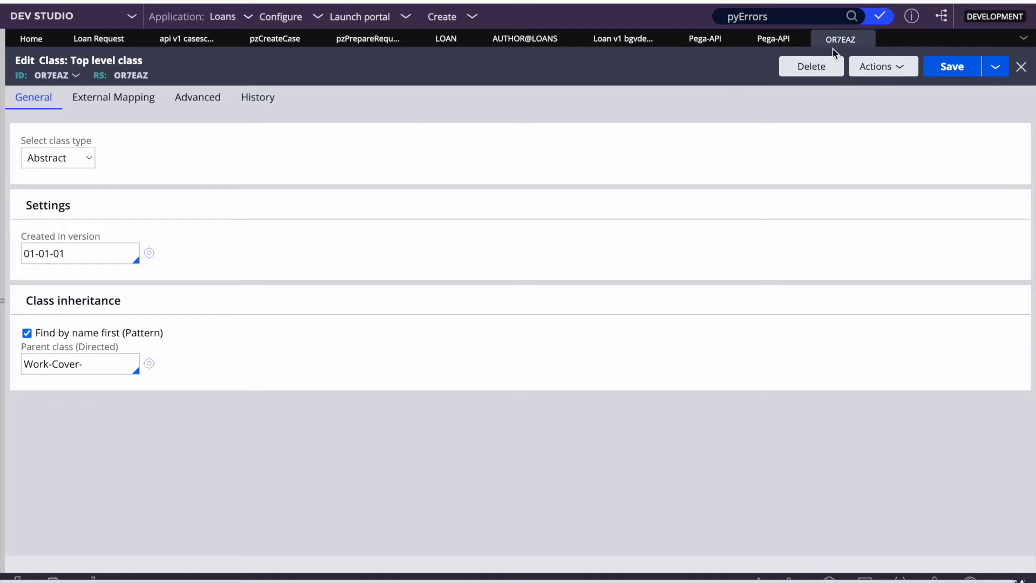
# Step: Return to the OR7EAZ-api class and review its OR7EAZ parent class value
pyautogui.click(776, 39)
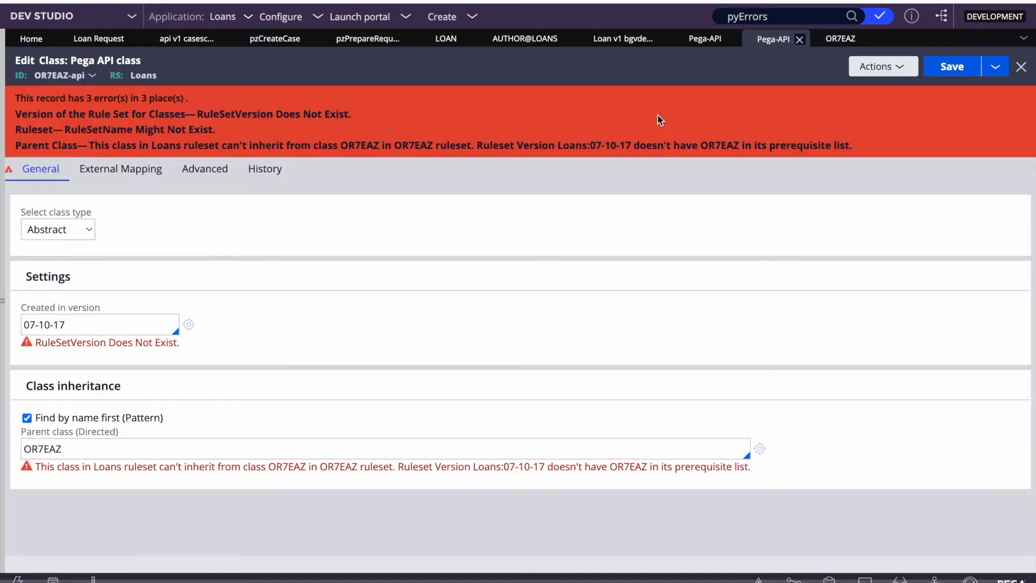
pyautogui.doubleClick(89, 449)
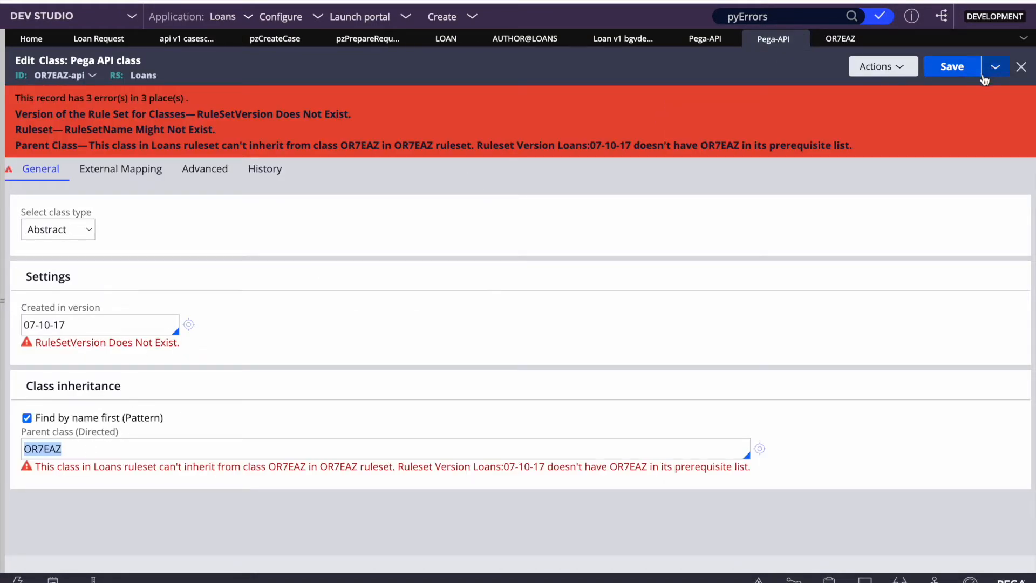
pyautogui.click(998, 67)
# Step: Save the OR7EAZ-api class as a copy in the OR7EAZ ruleset
pyautogui.click(964, 89)
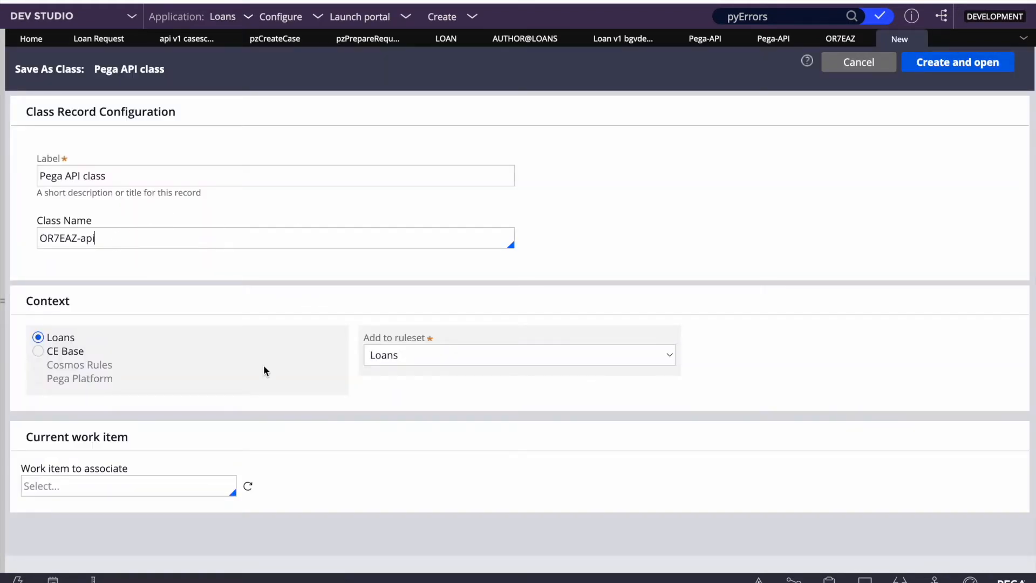
pyautogui.click(474, 352)
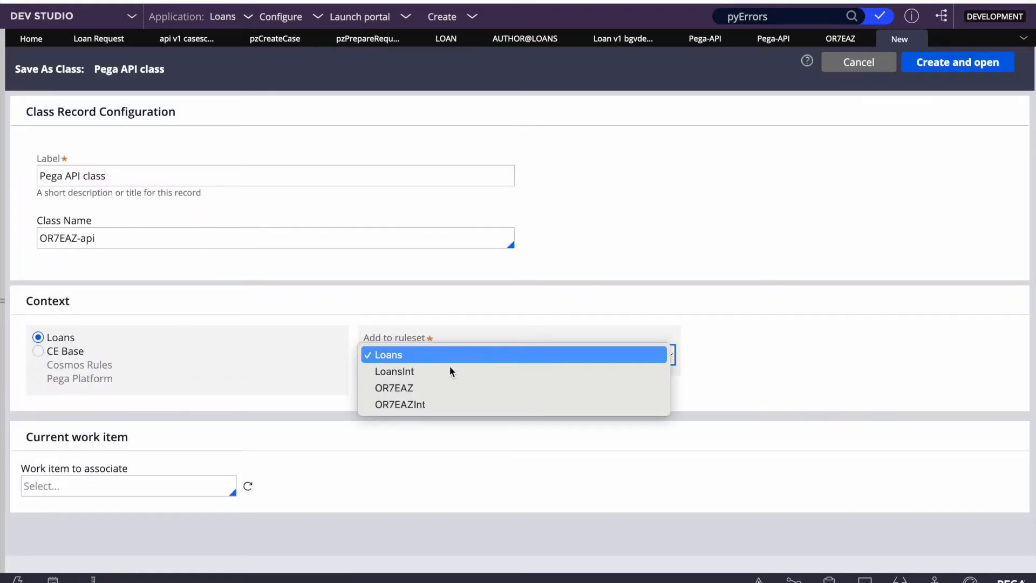
pyautogui.click(409, 388)
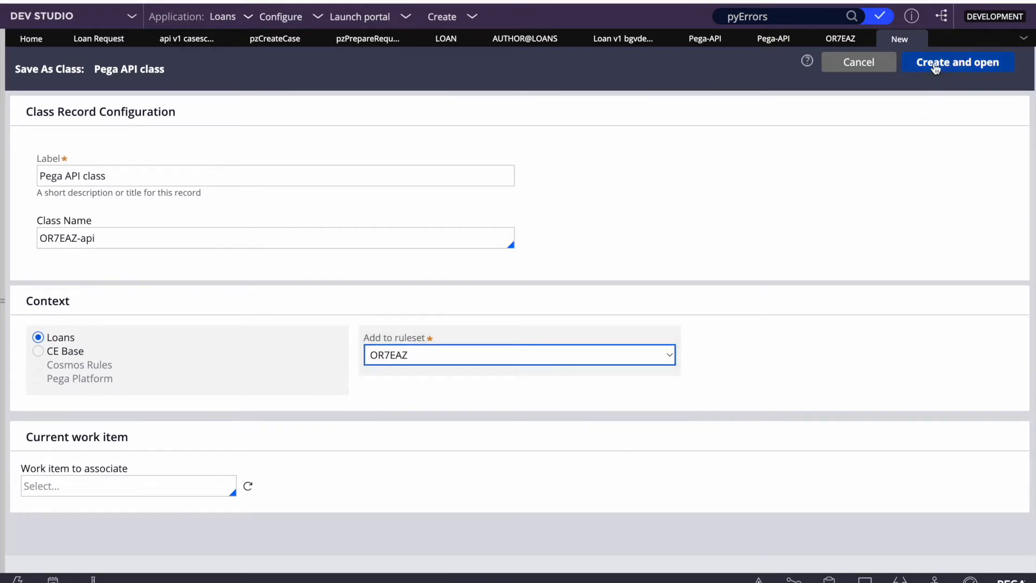
pyautogui.click(931, 62)
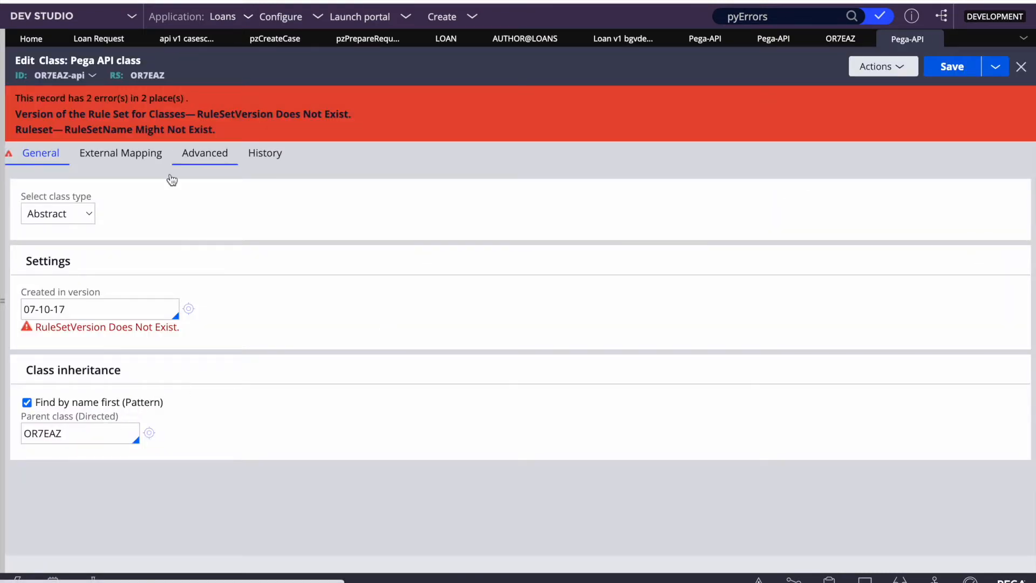
# Step: Change the created-in version from 07-10-17 to 01-01-01 and save the class
pyautogui.tripleClick(105, 300)
pyautogui.press('BackSpace')
pyautogui.write('01-01-01')
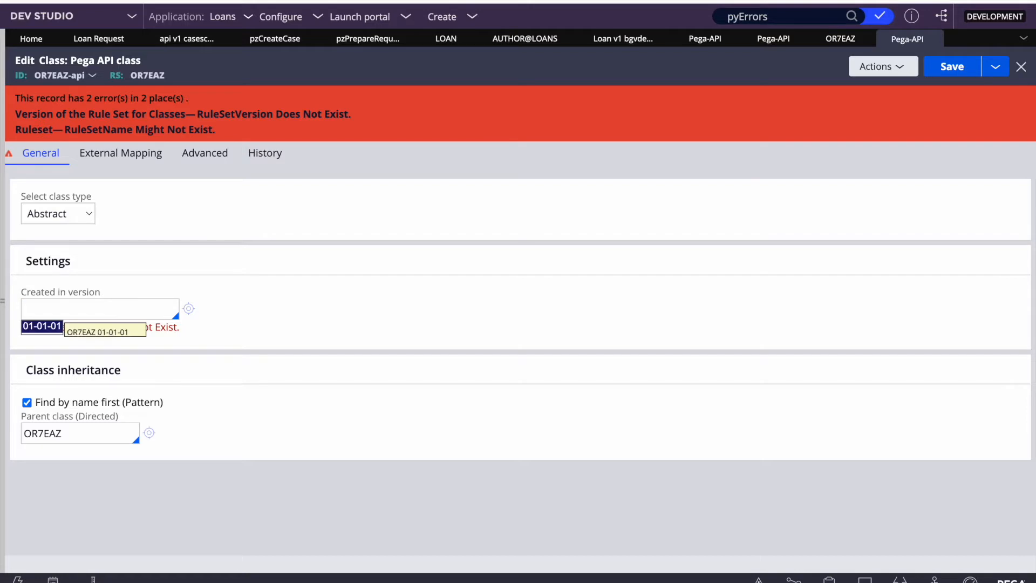
pyautogui.click(953, 66)
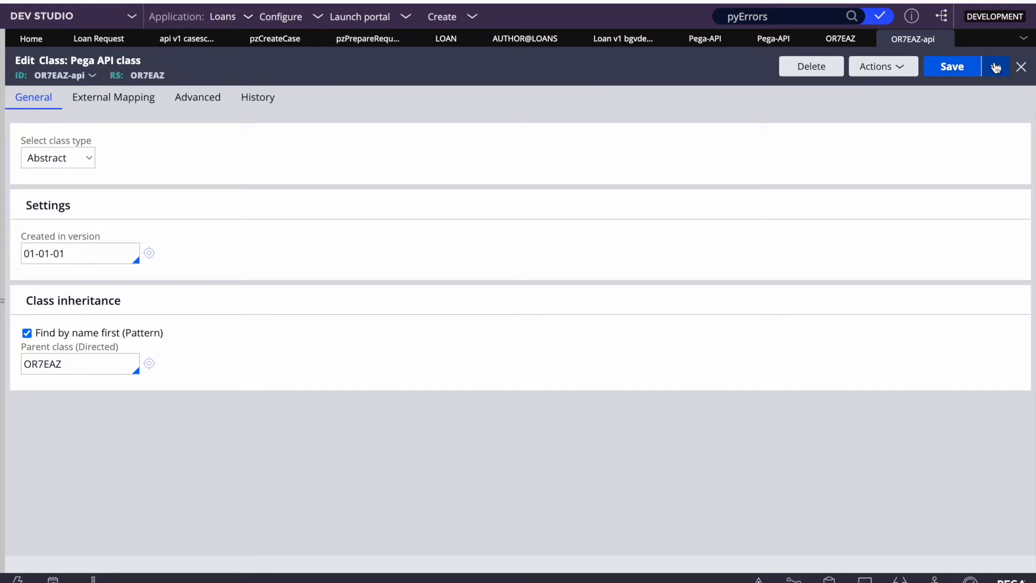
# Step: Browse the Pega-API class tree, then reveal the Save as option for OR7EAZ-api
pyautogui.click(3, 244)
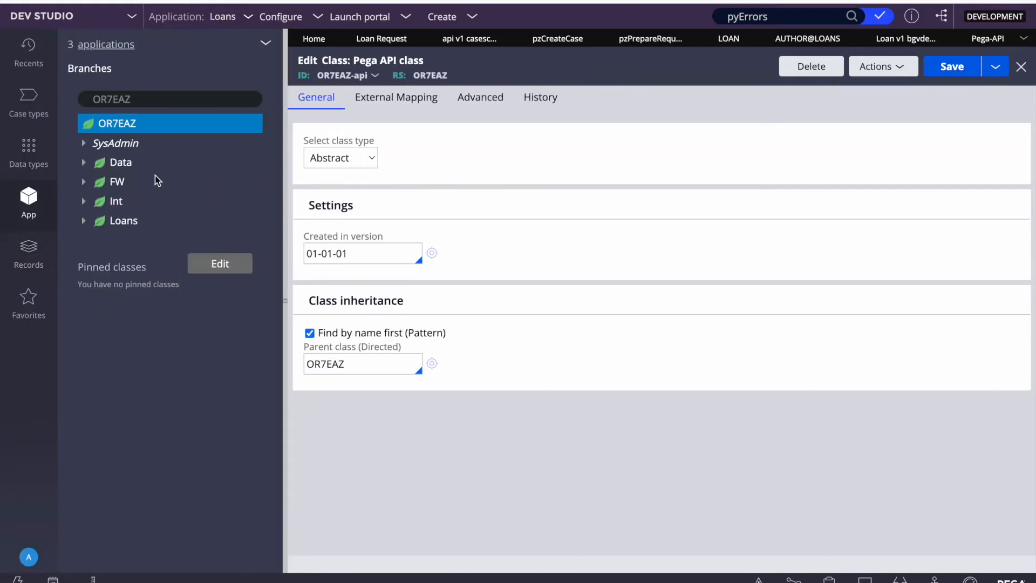
pyautogui.click(145, 100)
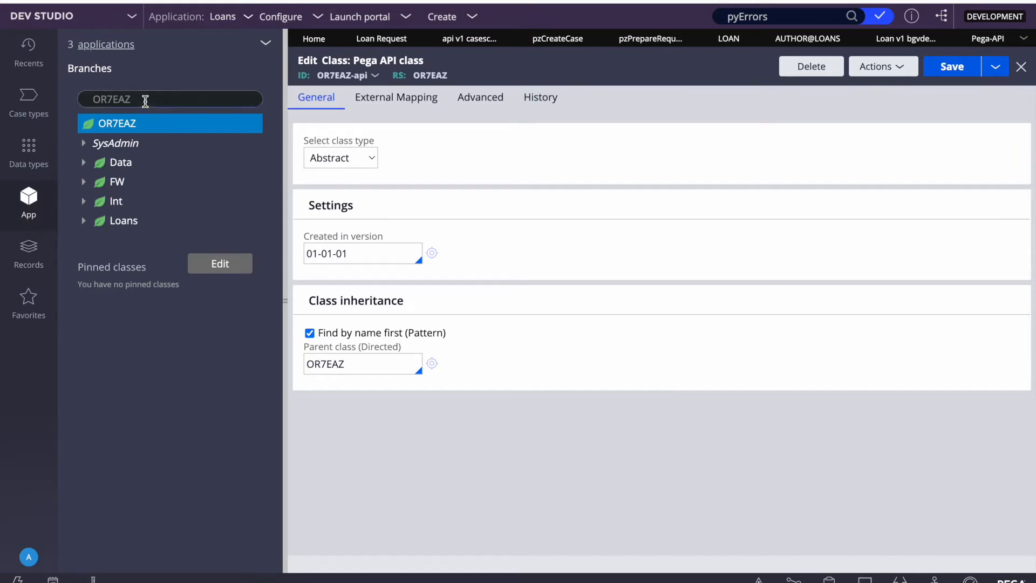
pyautogui.write('pega-a')
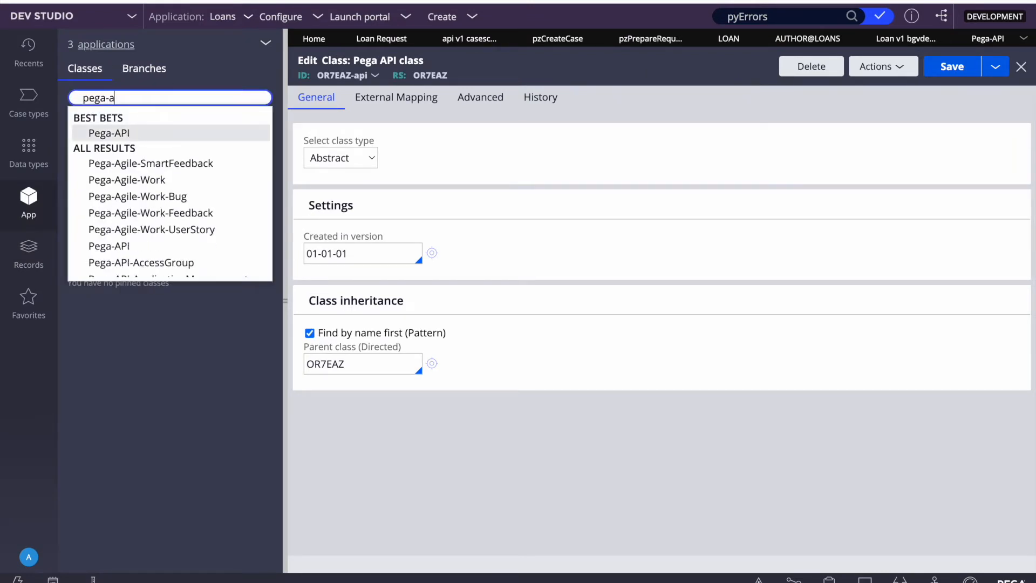
pyautogui.click(134, 133)
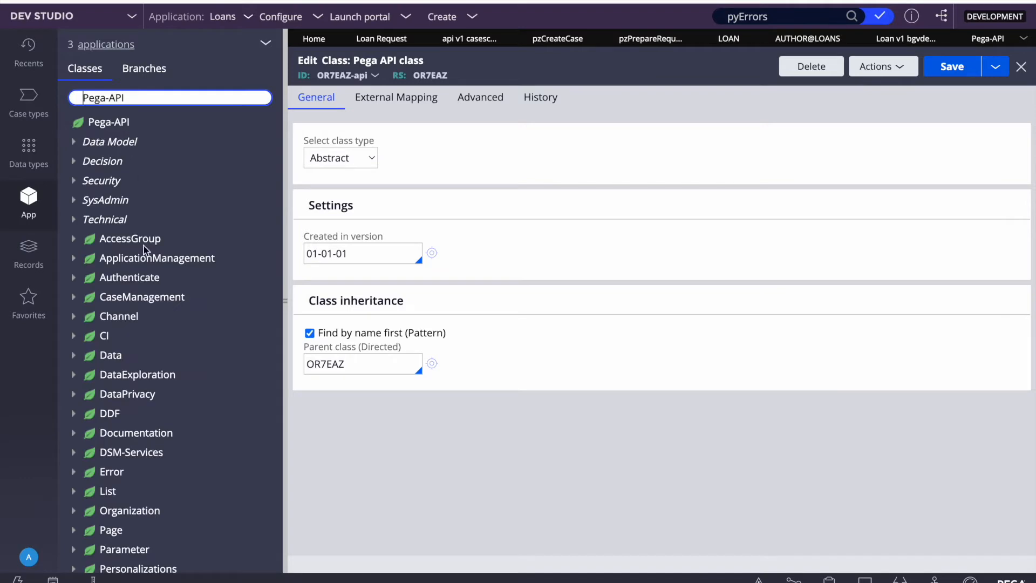
pyautogui.scroll(-5, 128, 325)
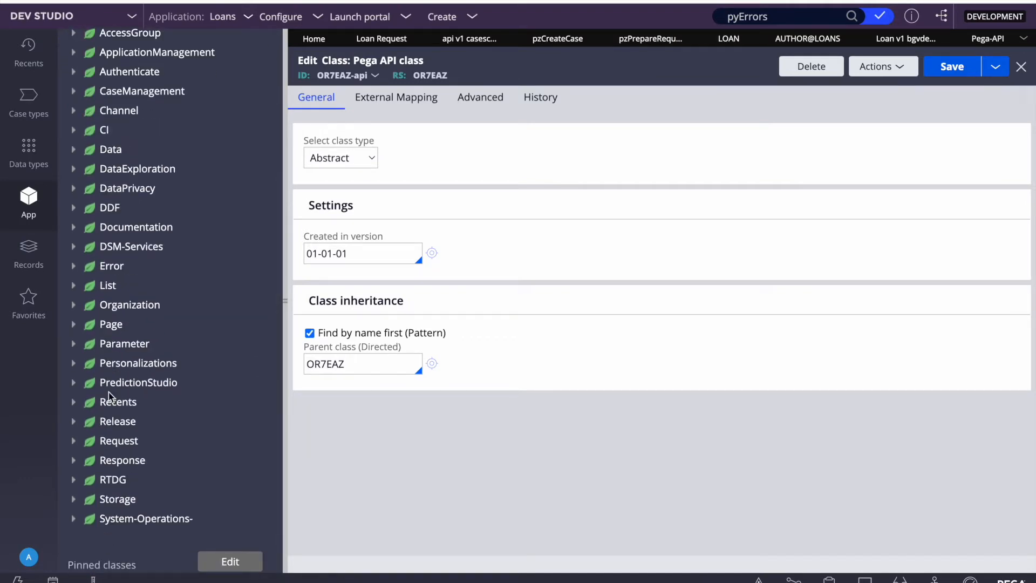
pyautogui.scroll(3, 112, 276)
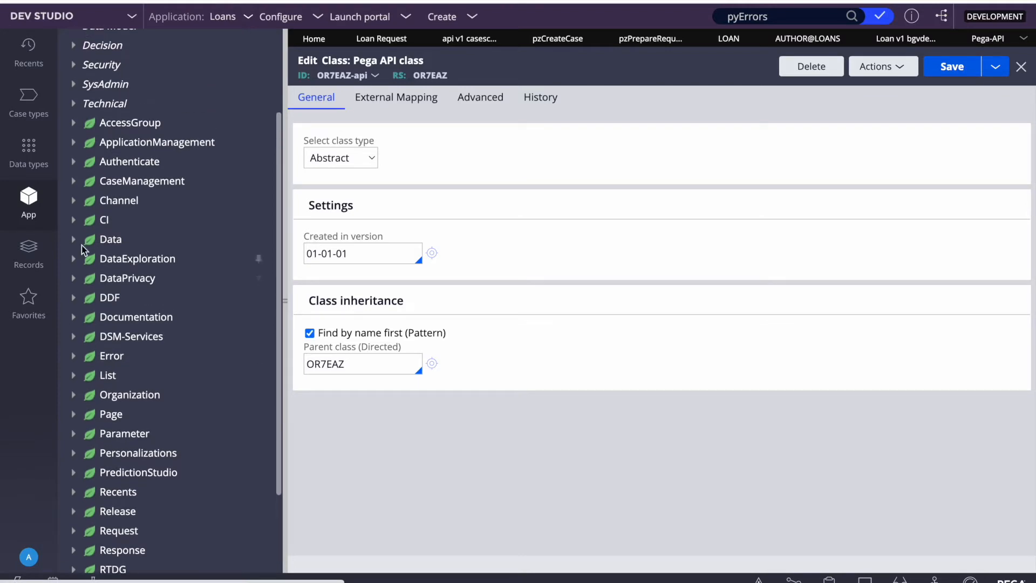
pyautogui.click(74, 239)
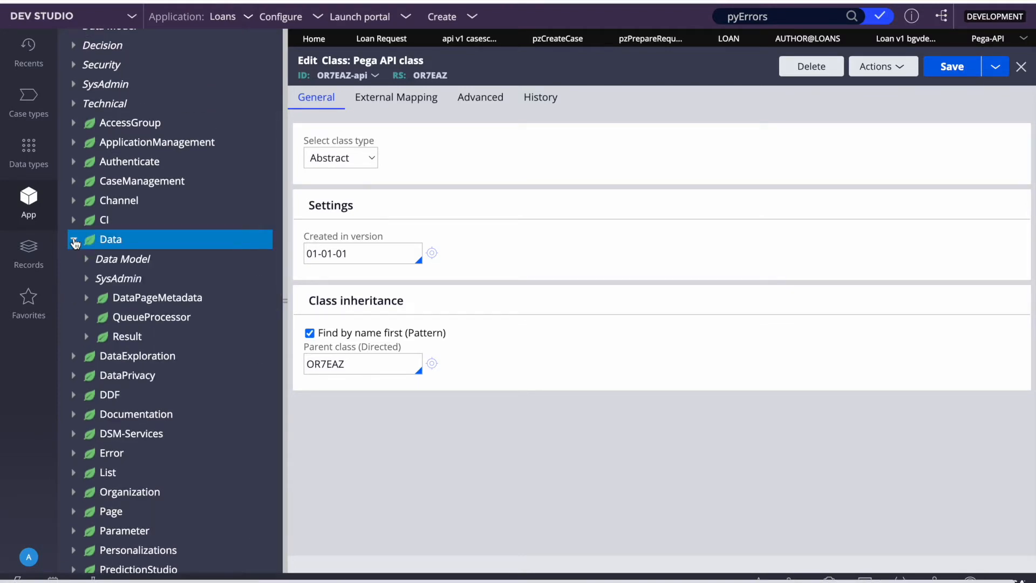
pyautogui.click(75, 240)
pyautogui.scroll(-4, 128, 359)
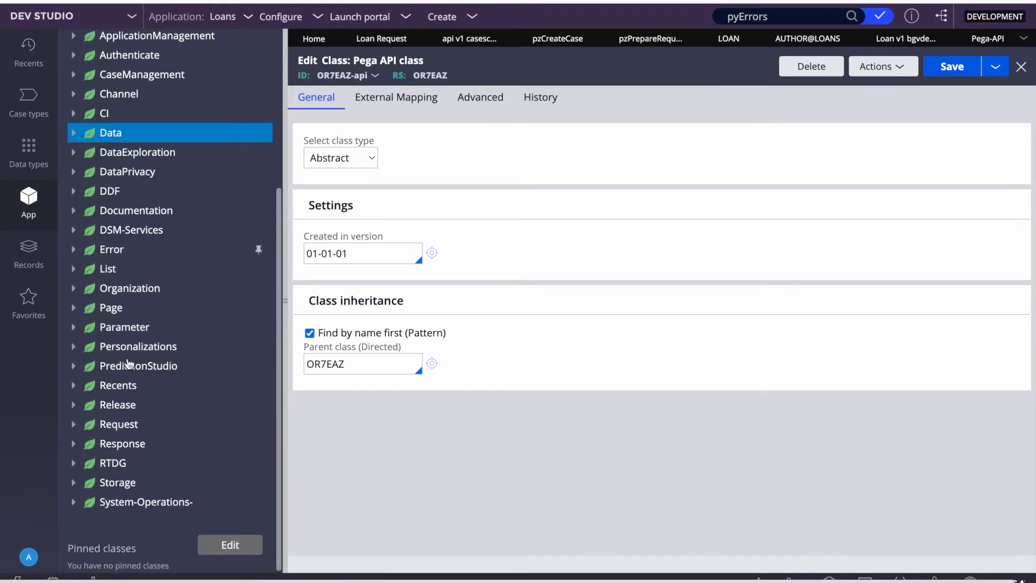
pyautogui.scroll(5, 128, 362)
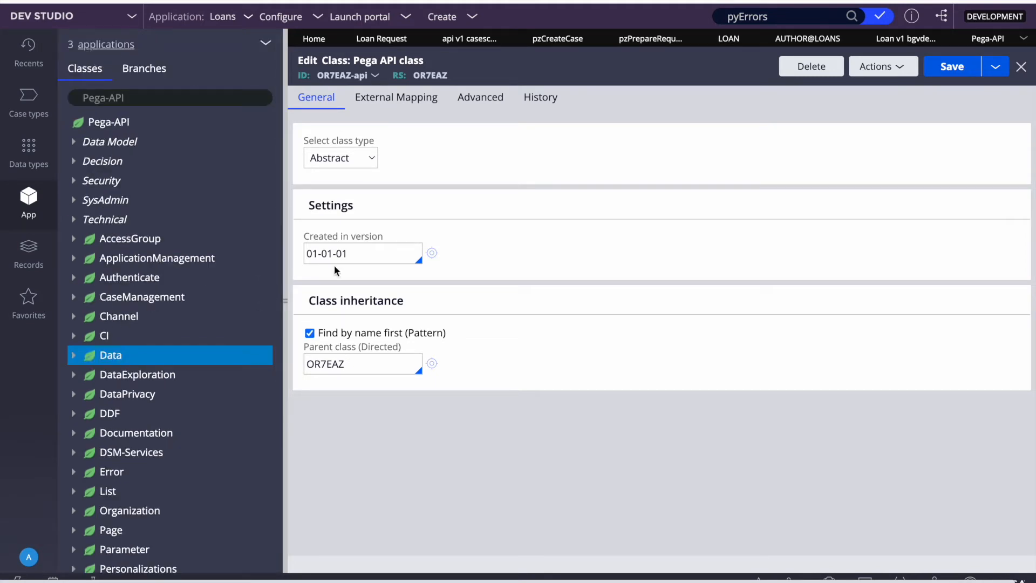
pyautogui.click(996, 68)
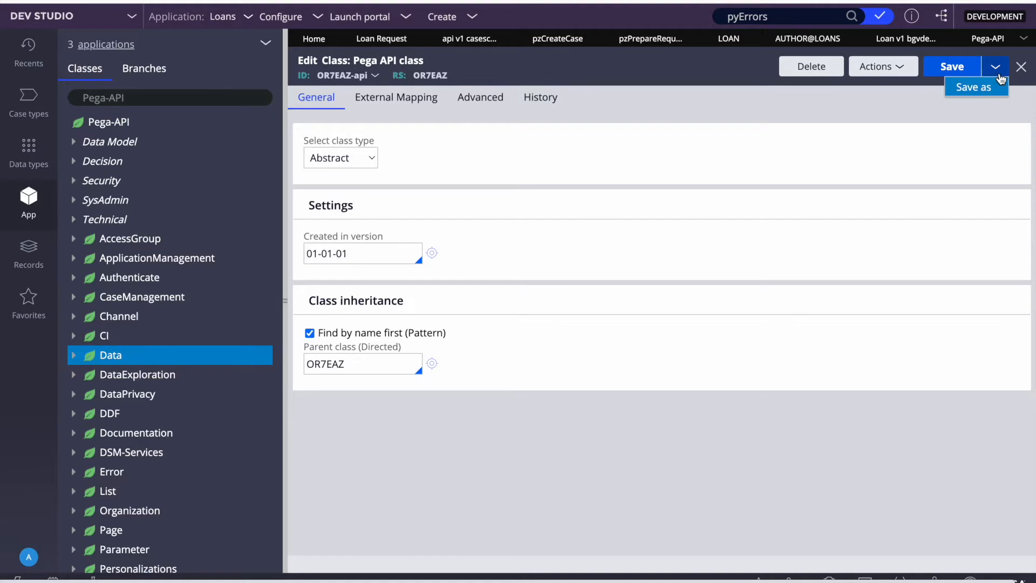
# Step: Create and save the new class OR7EAZ-api-BGVDetails from the OR7EAZ-api class
pyautogui.click(977, 88)
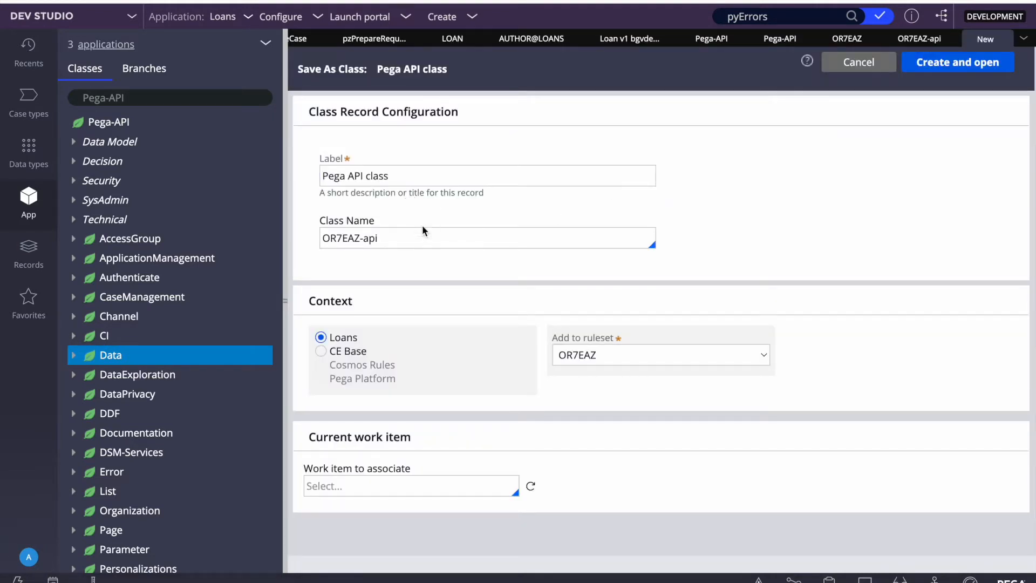
pyautogui.write('-BGVd')
pyautogui.press('BackSpace')
pyautogui.click(933, 64)
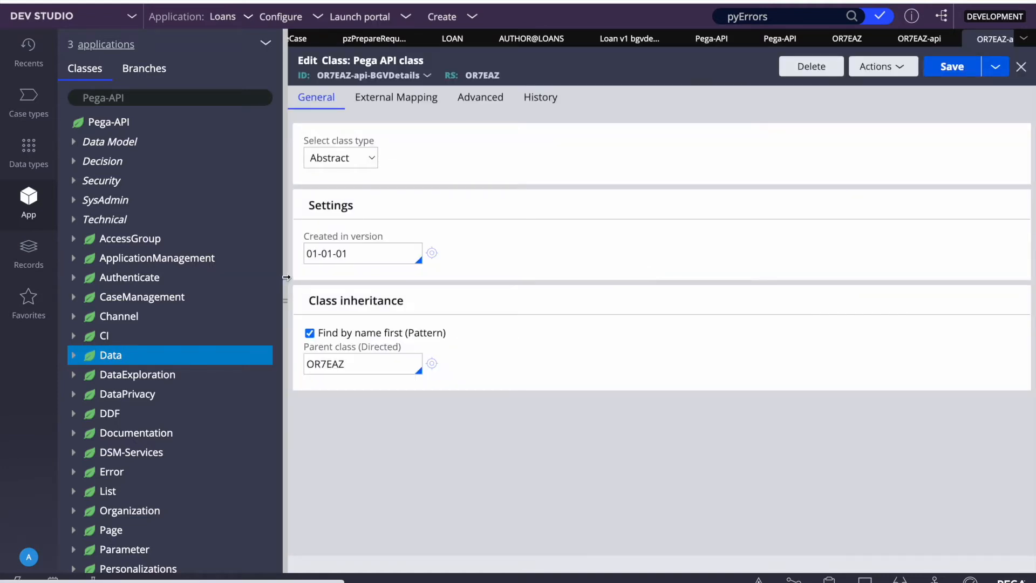
pyautogui.click(286, 278)
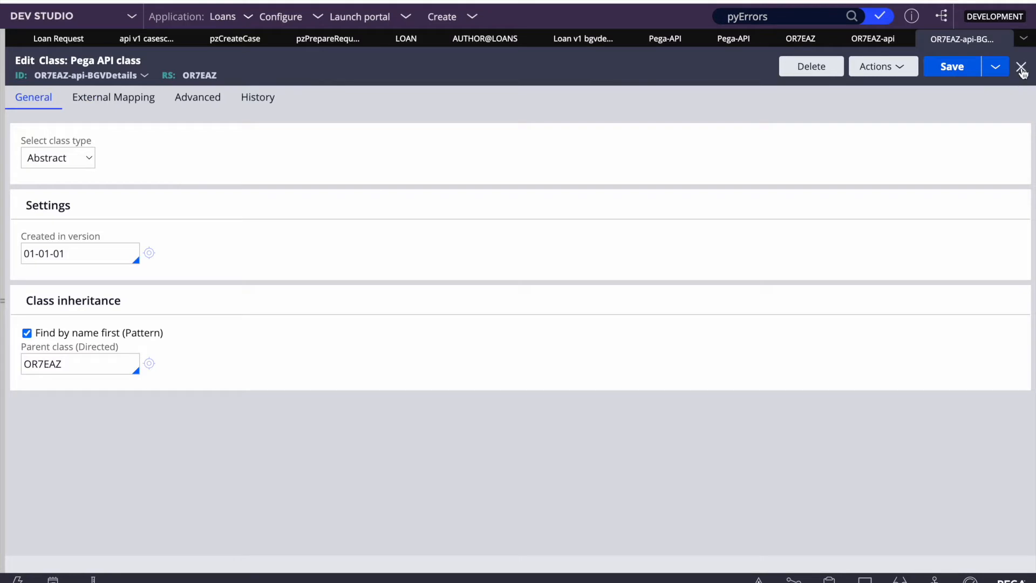
pyautogui.click(950, 68)
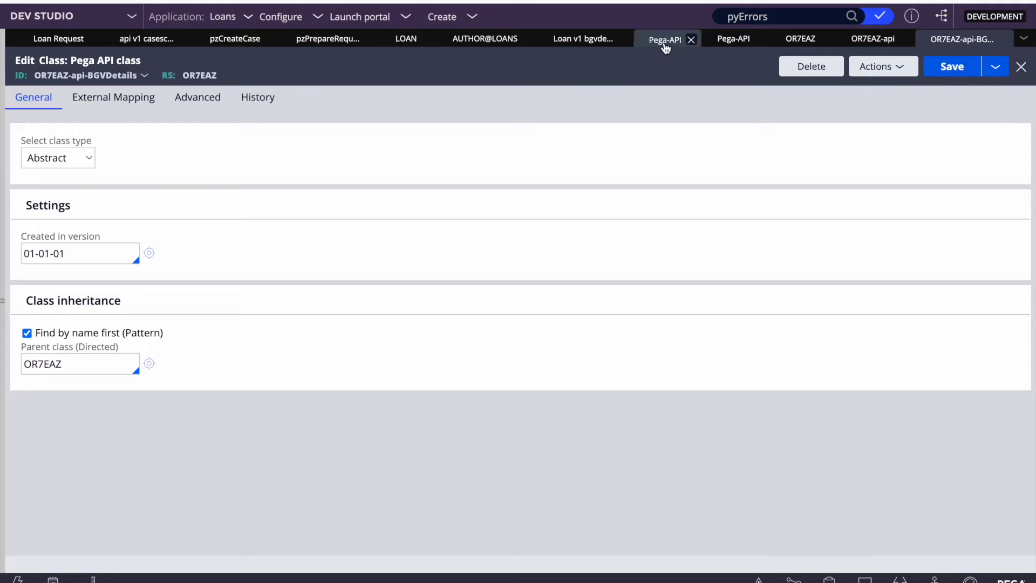
# Step: Close the OR7EAZ ruleset, BGVDetails class and other leftover class records
pyautogui.click(196, 76)
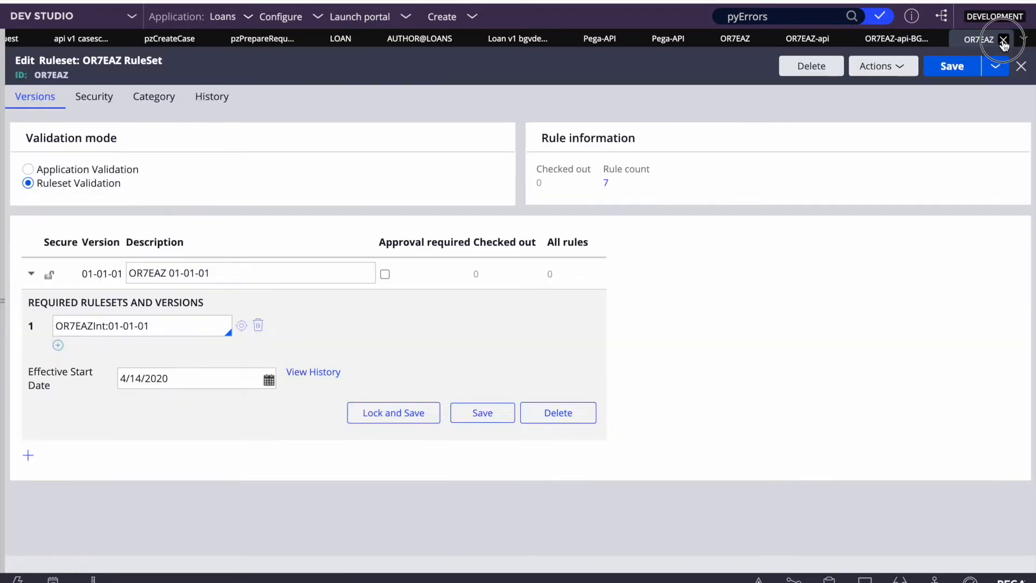
pyautogui.click(1003, 40)
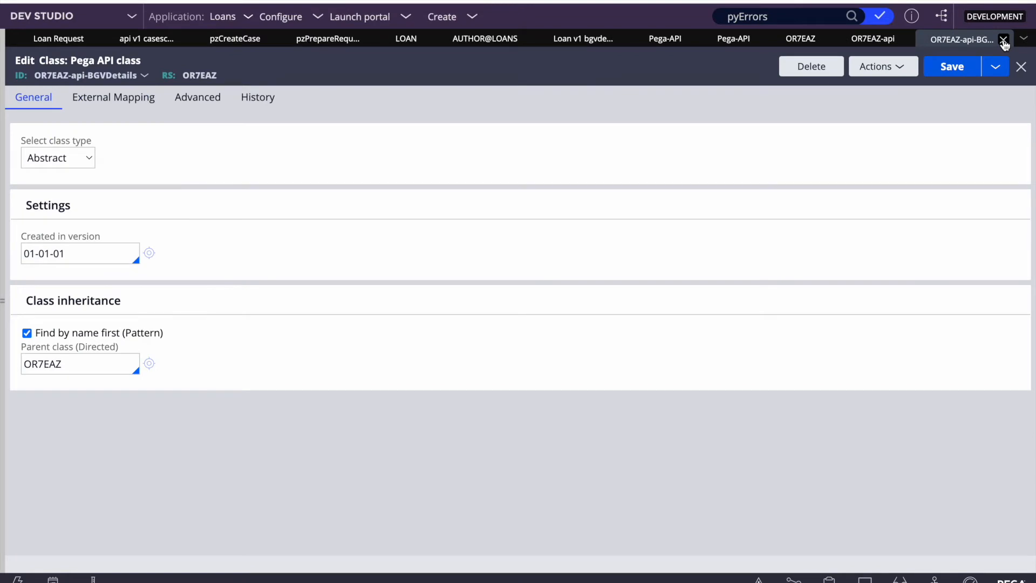
pyautogui.click(1004, 40)
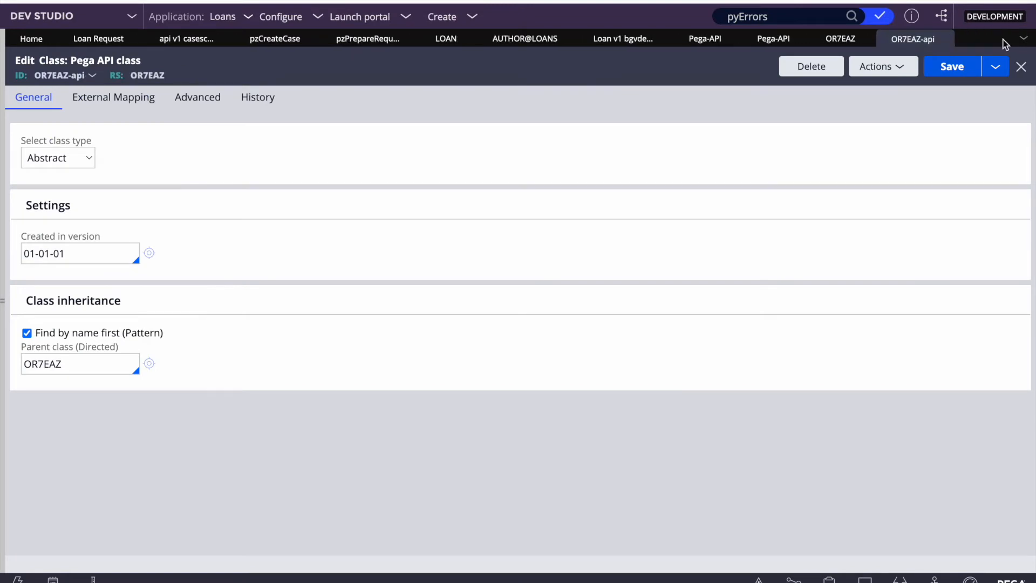
pyautogui.click(798, 41)
pyautogui.click(797, 41)
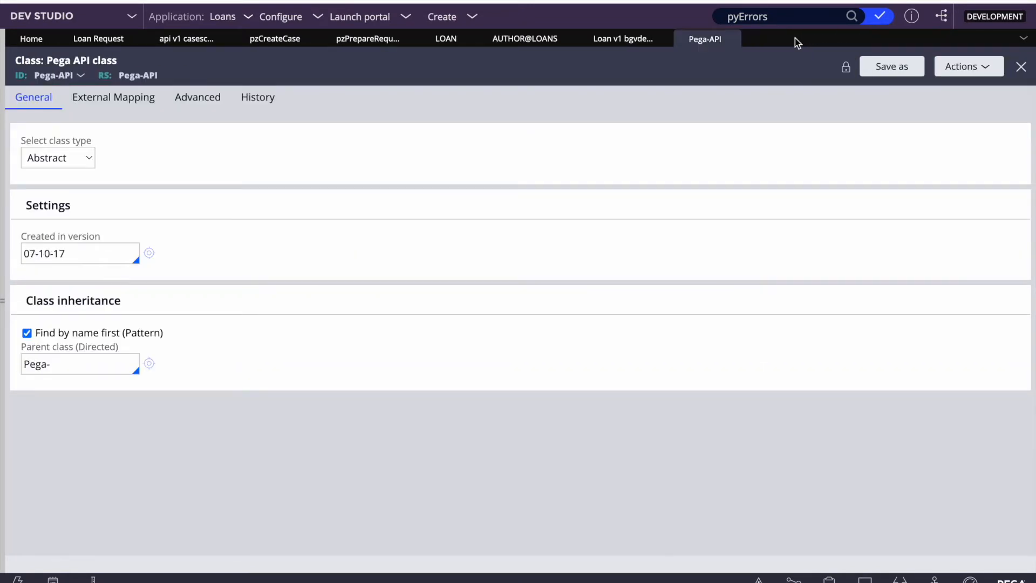
# Step: Close the Pega-API tab and locate OR7EAZ's api class with its BGVDetails child
pyautogui.click(732, 40)
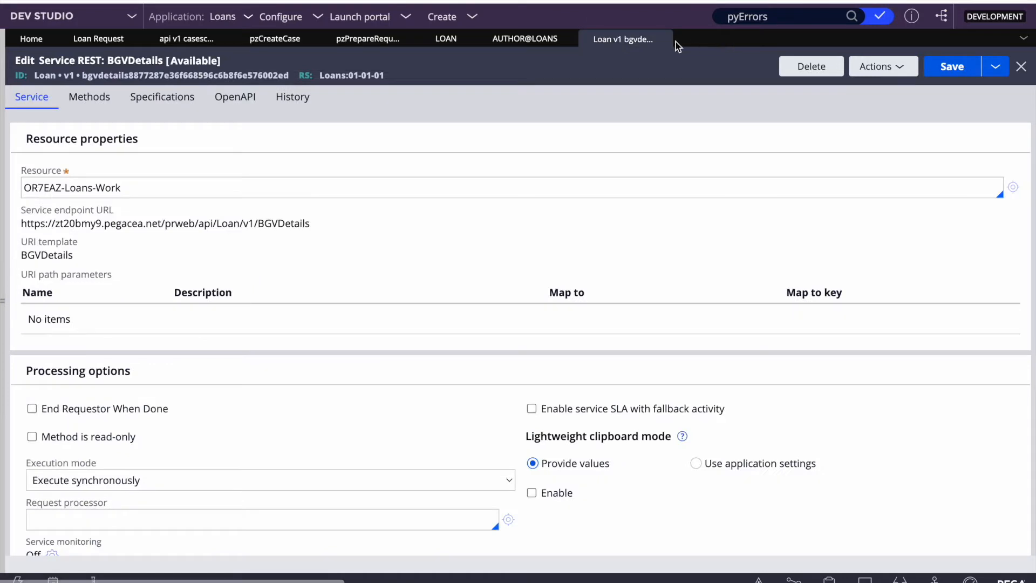
pyautogui.click(3, 212)
pyautogui.click(108, 99)
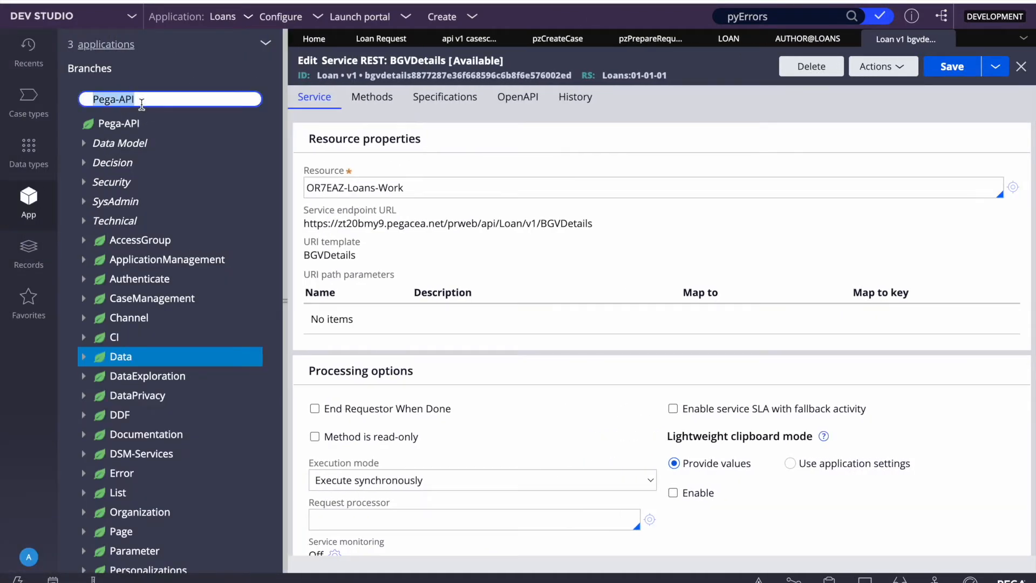
pyautogui.write('OR7EAZ')
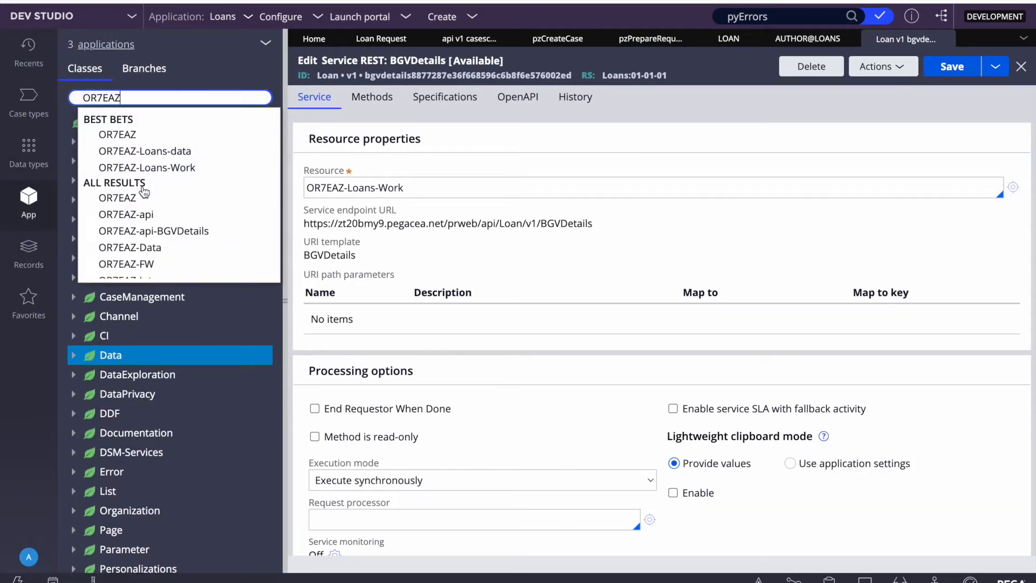
pyautogui.click(133, 199)
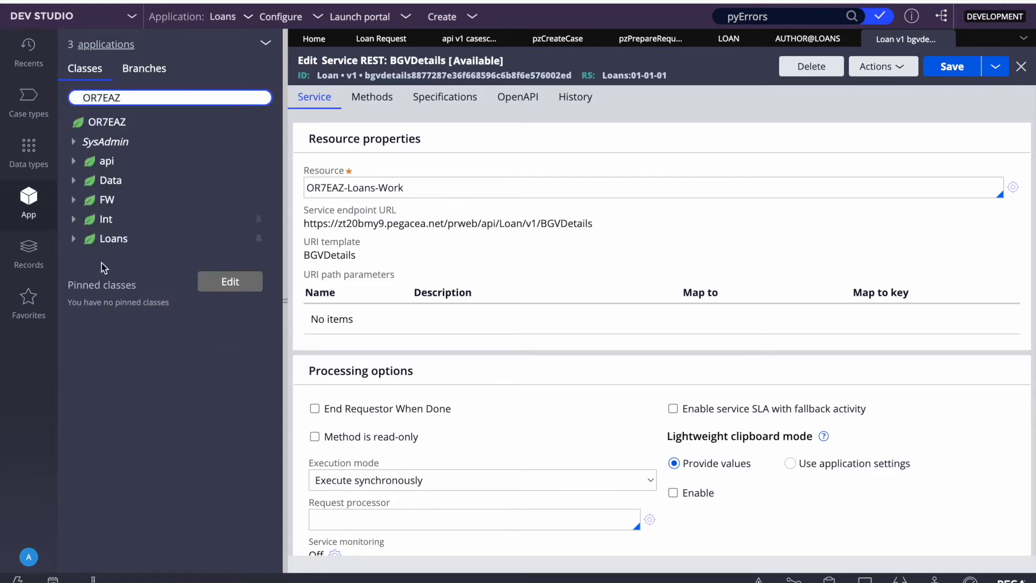
pyautogui.click(75, 164)
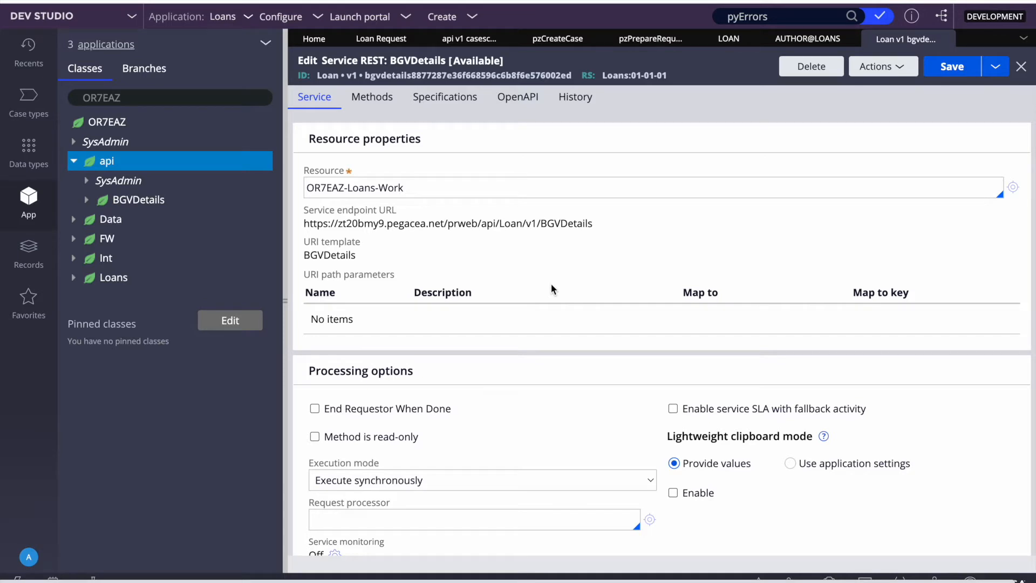
pyautogui.click(158, 96)
pyautogui.rightClick(102, 163)
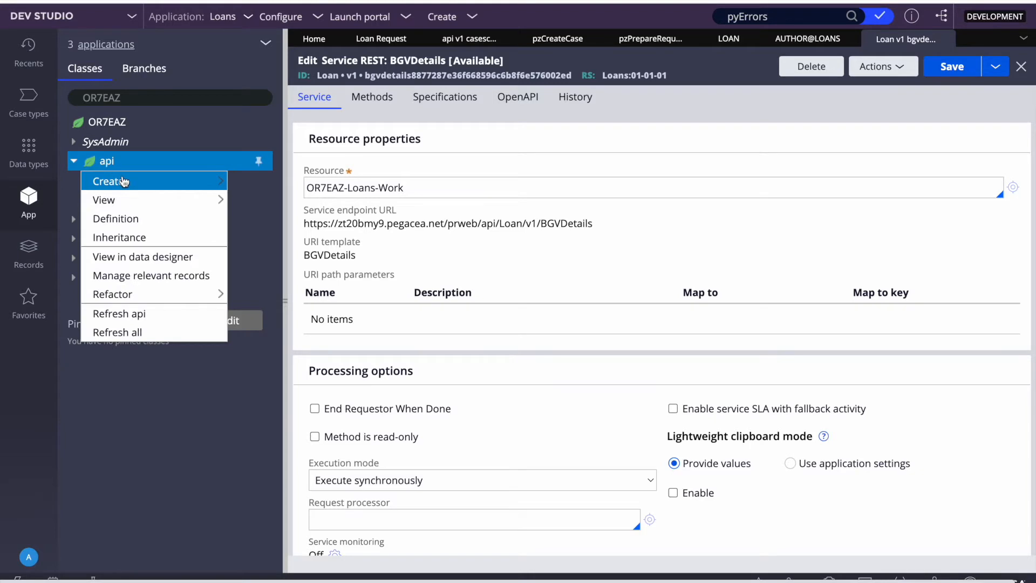
# Step: Change the api class parent from OR7EAZ to Pega-api, save, and close its tab
pyautogui.click(111, 218)
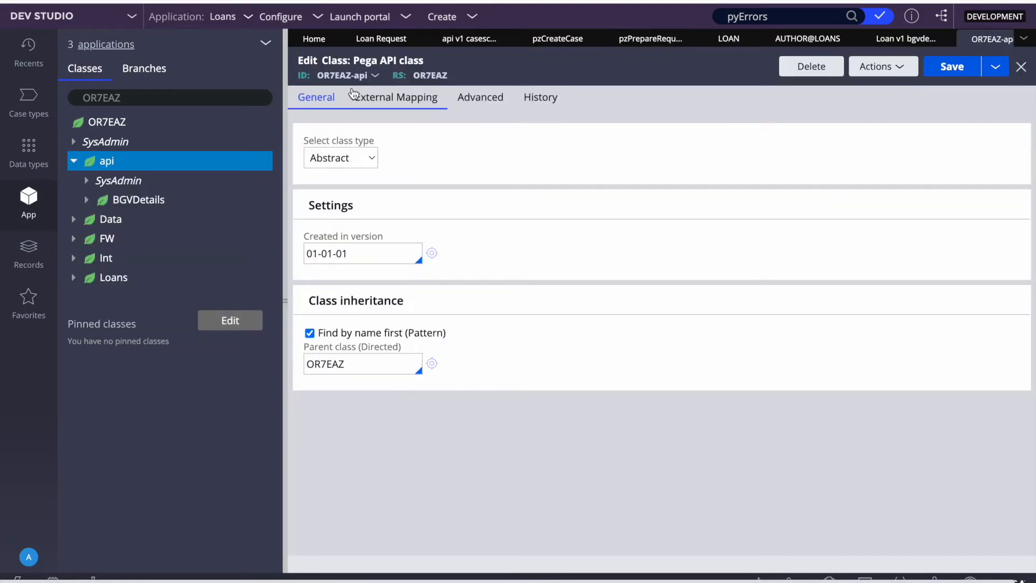
pyautogui.doubleClick(361, 366)
pyautogui.press('BackSpace')
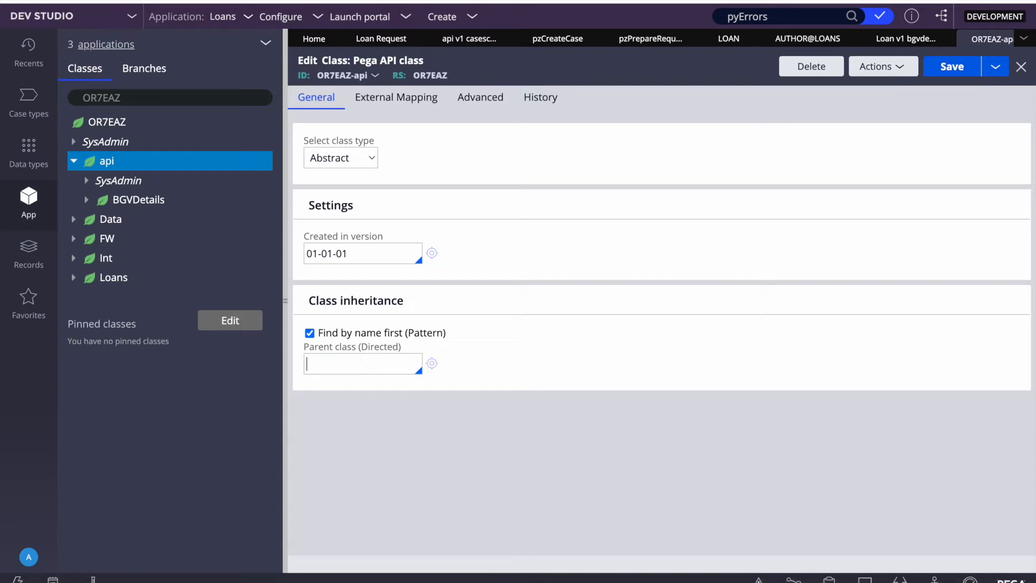
pyautogui.write('pega')
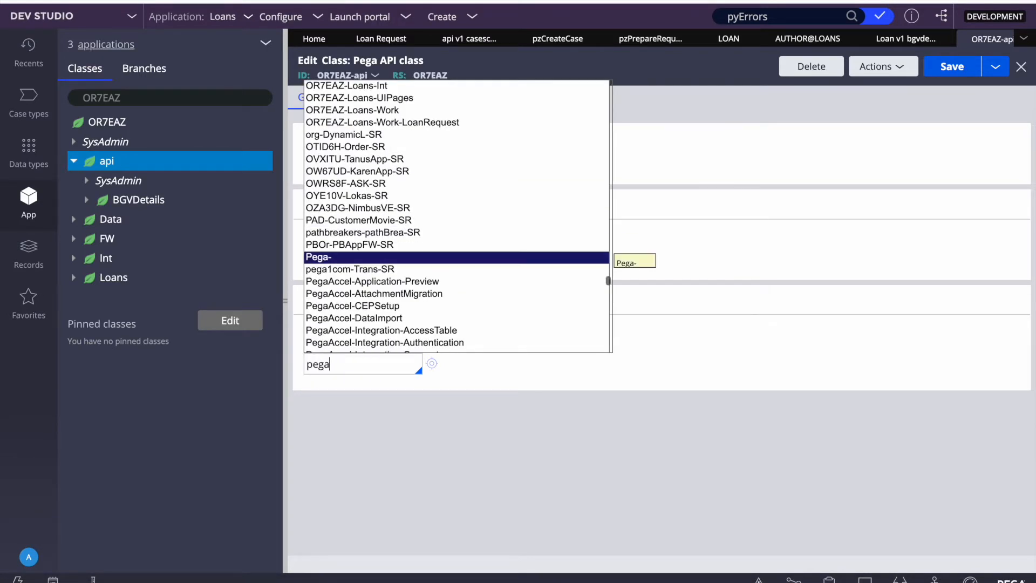
pyautogui.press('Return')
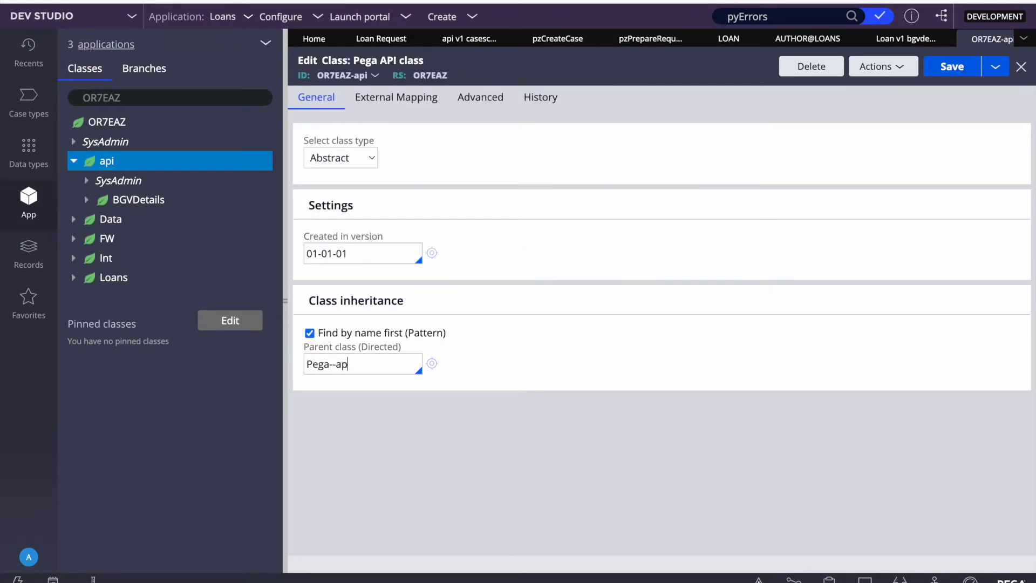
pyautogui.click(332, 364)
pyautogui.press('BackSpace')
pyautogui.click(946, 76)
pyautogui.tripleClick(365, 373)
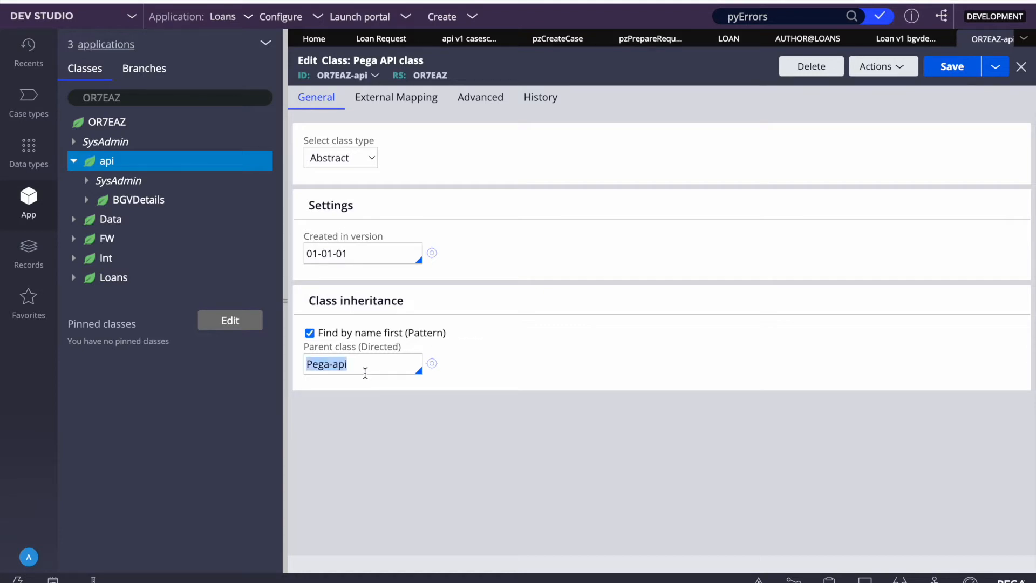
pyautogui.click(1022, 67)
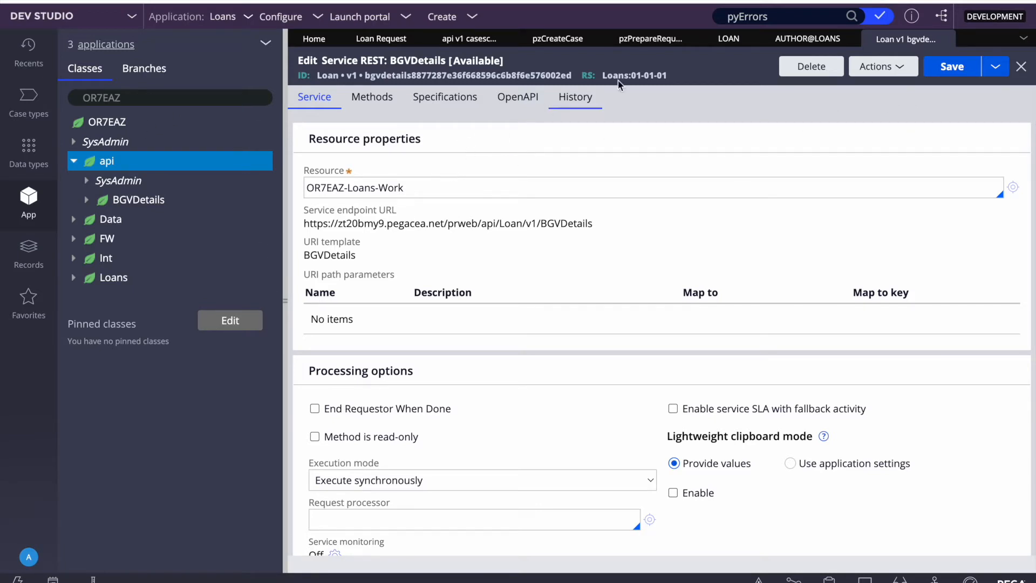
# Step: Save the BGVDetails REST service as a copy in the OR7EAZ ruleset, version 01-01-01
pyautogui.click(997, 69)
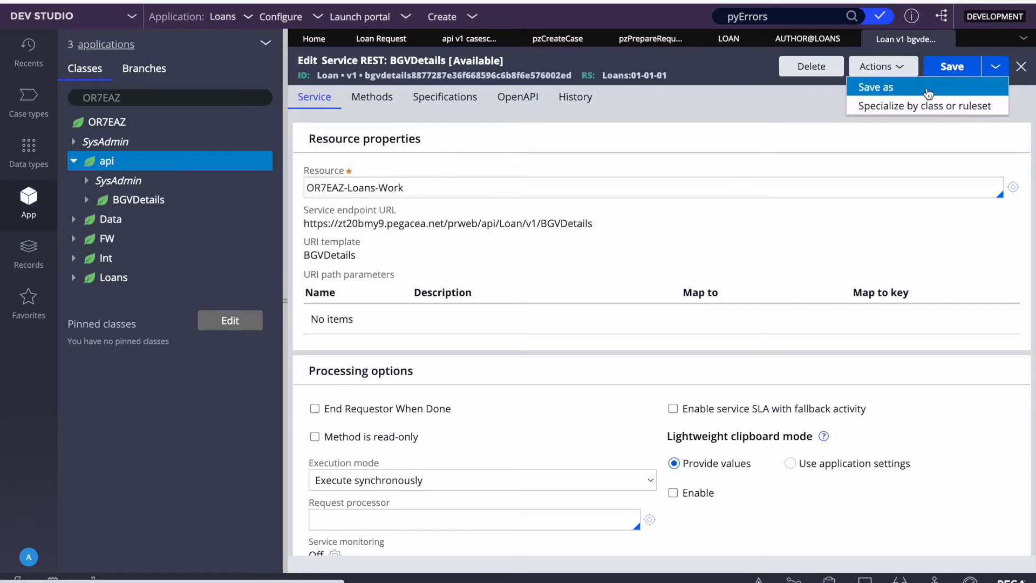
pyautogui.click(875, 86)
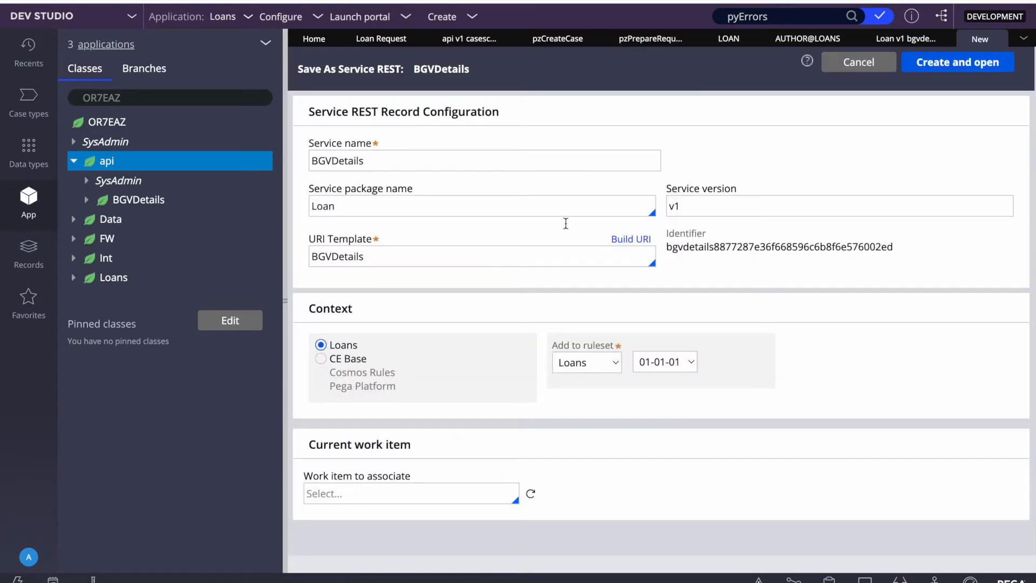
pyautogui.click(588, 363)
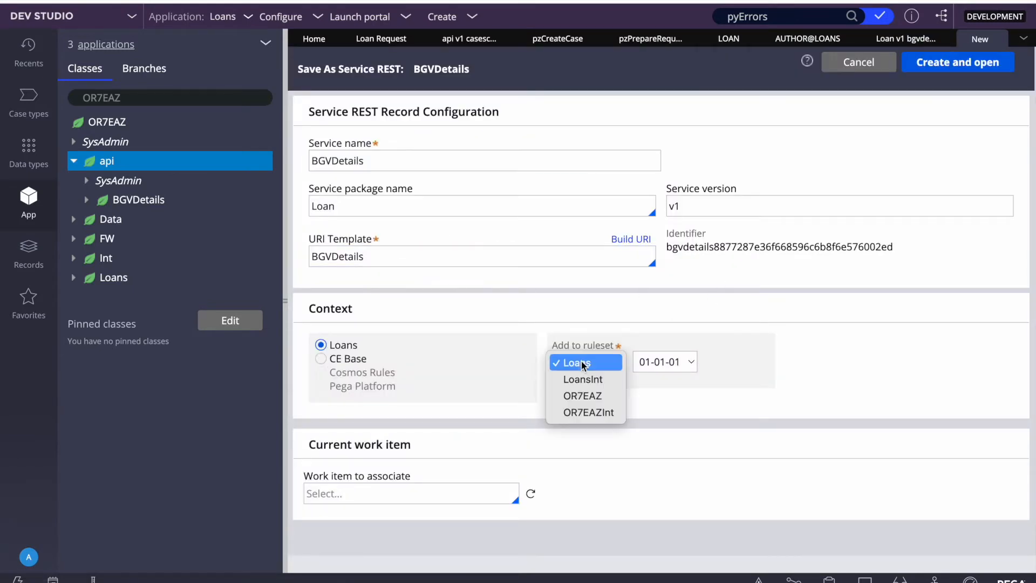
pyautogui.click(580, 397)
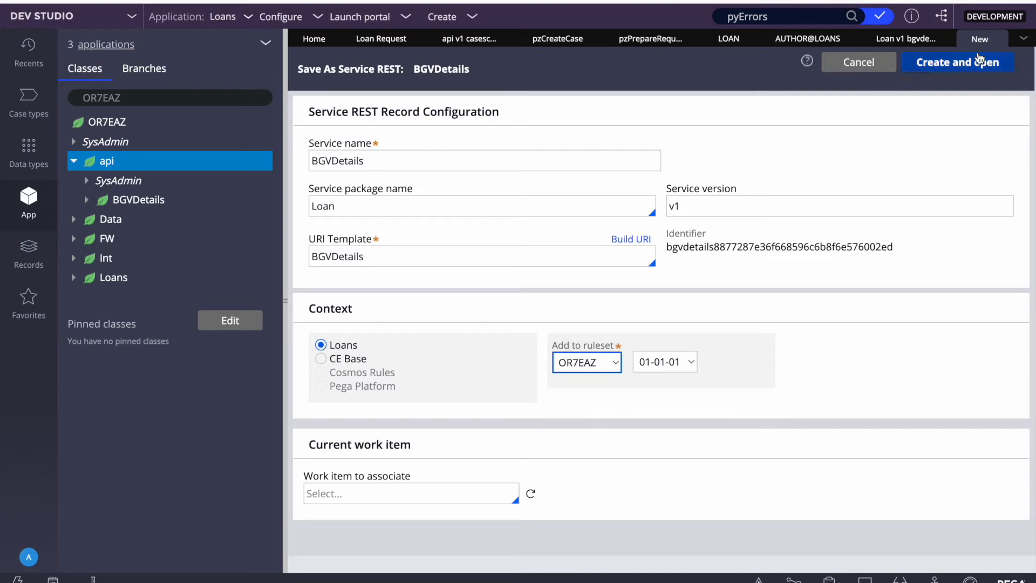
pyautogui.click(981, 61)
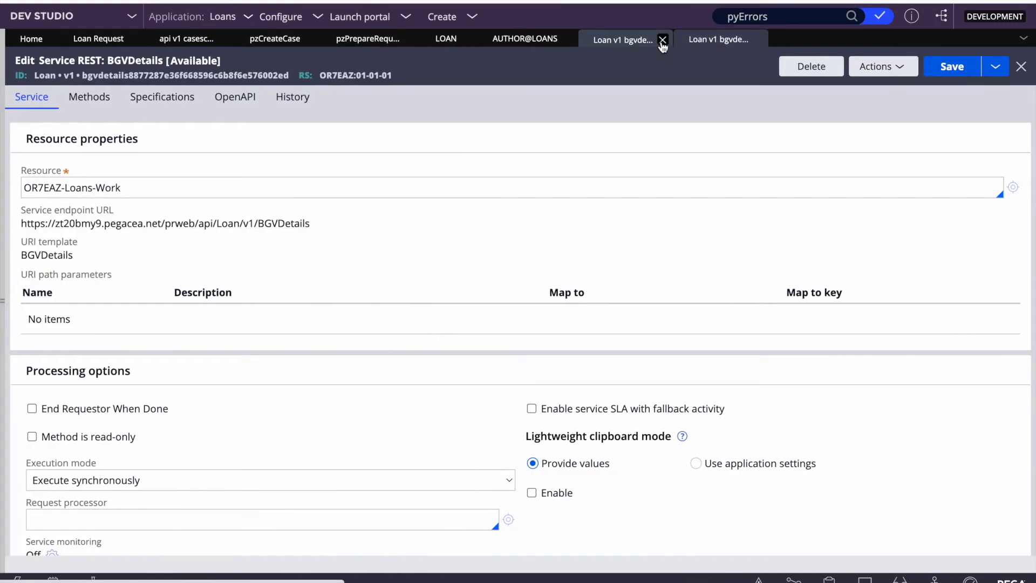
# Step: Delete the Loans-ruleset BGVDetails service and close its deleted snapshot tab
pyautogui.click(607, 42)
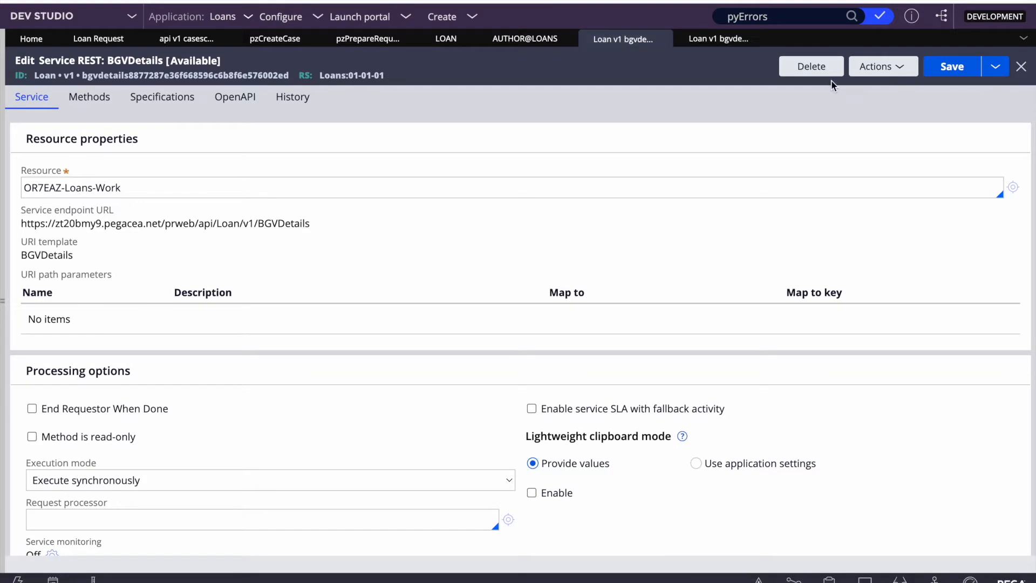
pyautogui.click(809, 67)
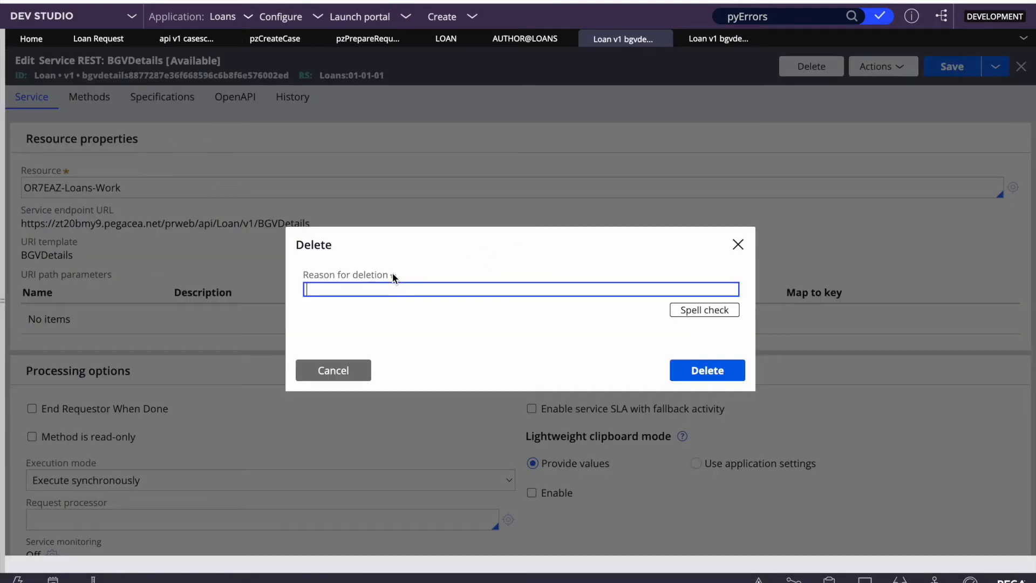
pyautogui.press('Return')
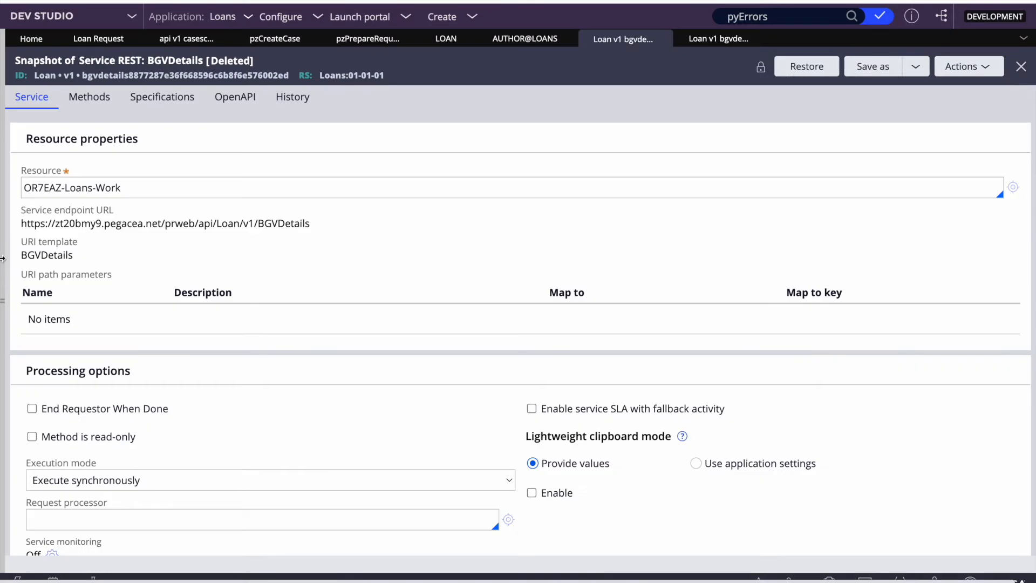
pyautogui.click(3, 258)
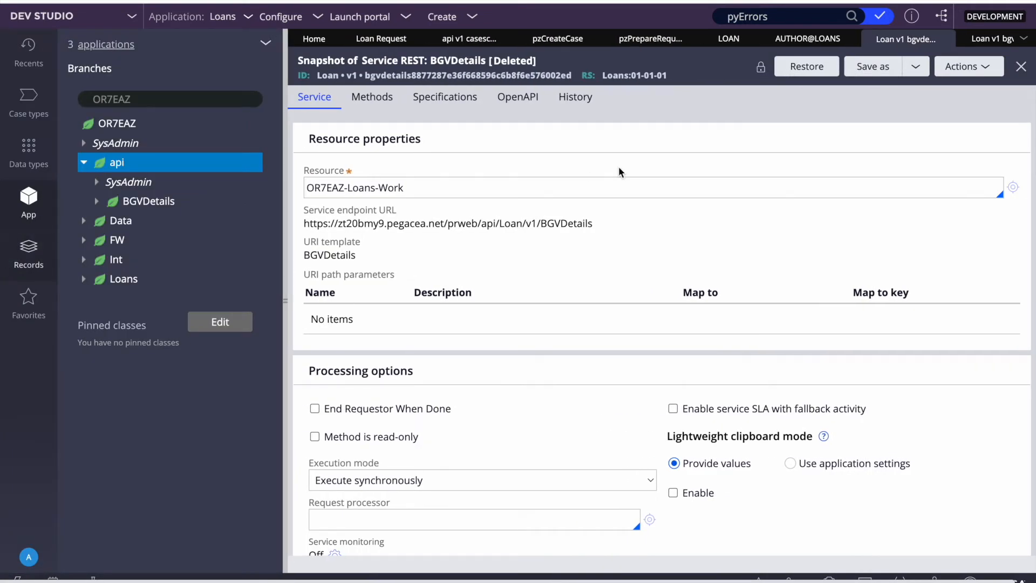
pyautogui.click(285, 266)
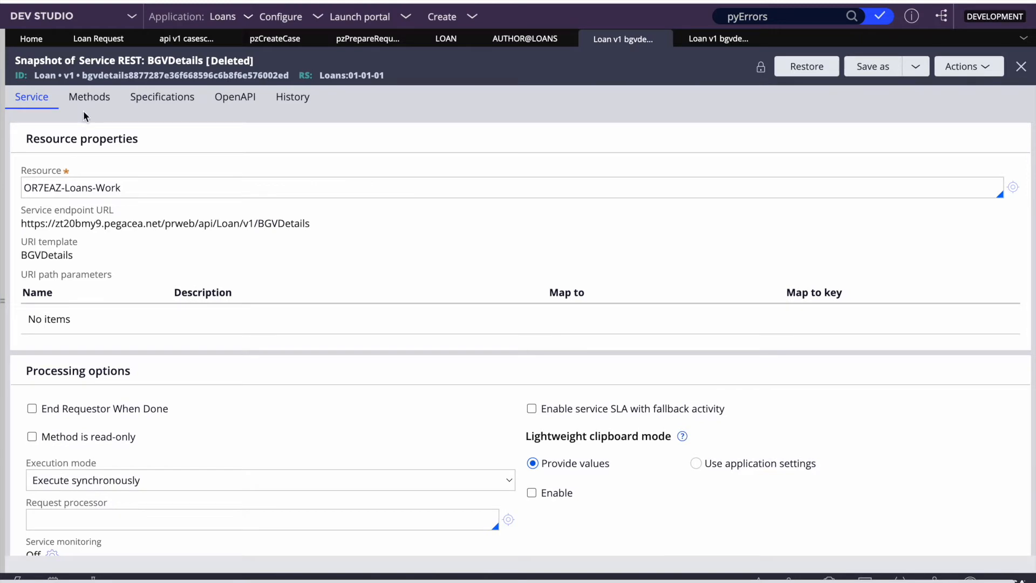
pyautogui.click(664, 39)
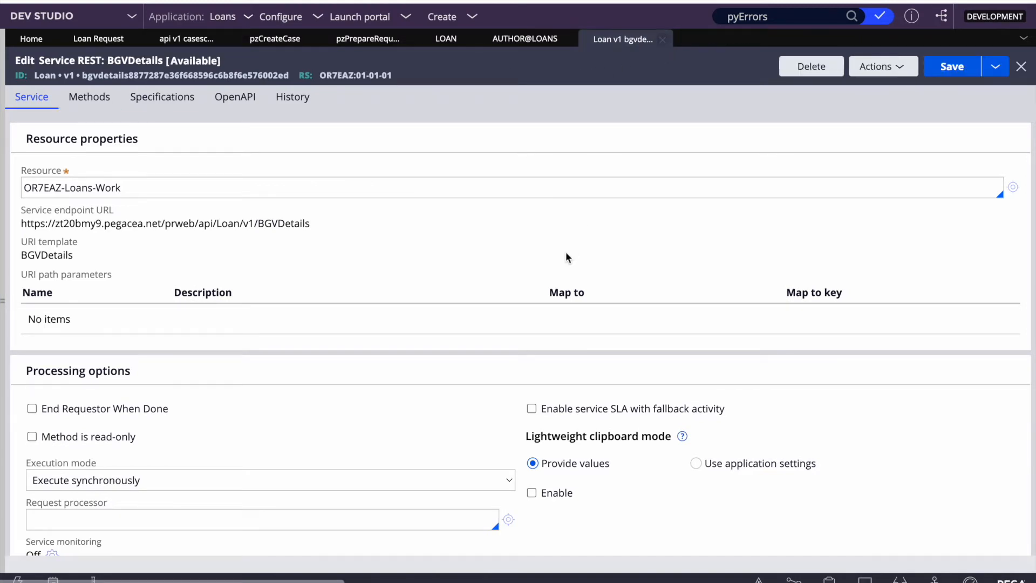
# Step: Copy the class name OR7EAZ-api-BGVDetails from the BGVDetails class definition
pyautogui.tripleClick(143, 186)
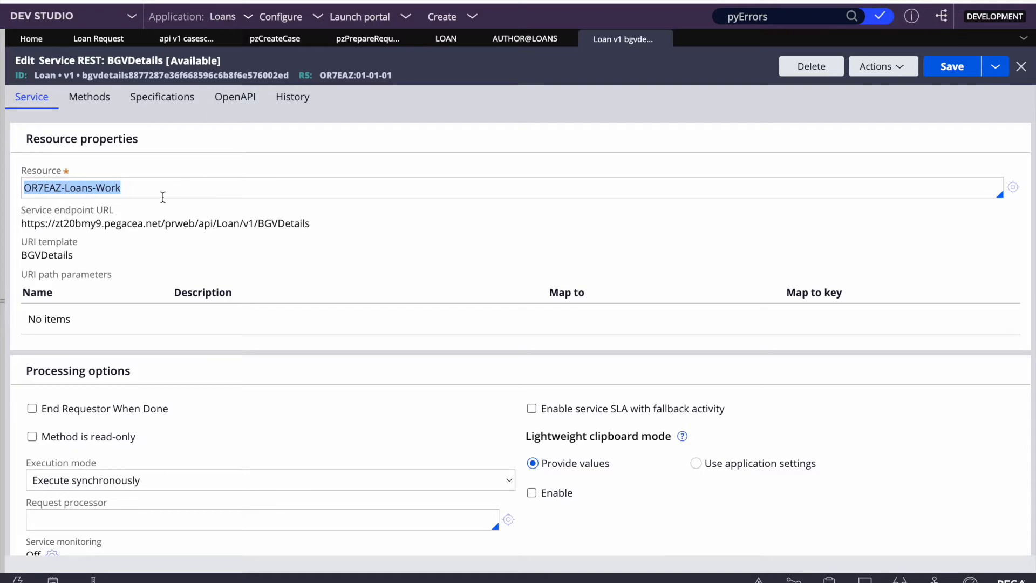
pyautogui.click(2, 227)
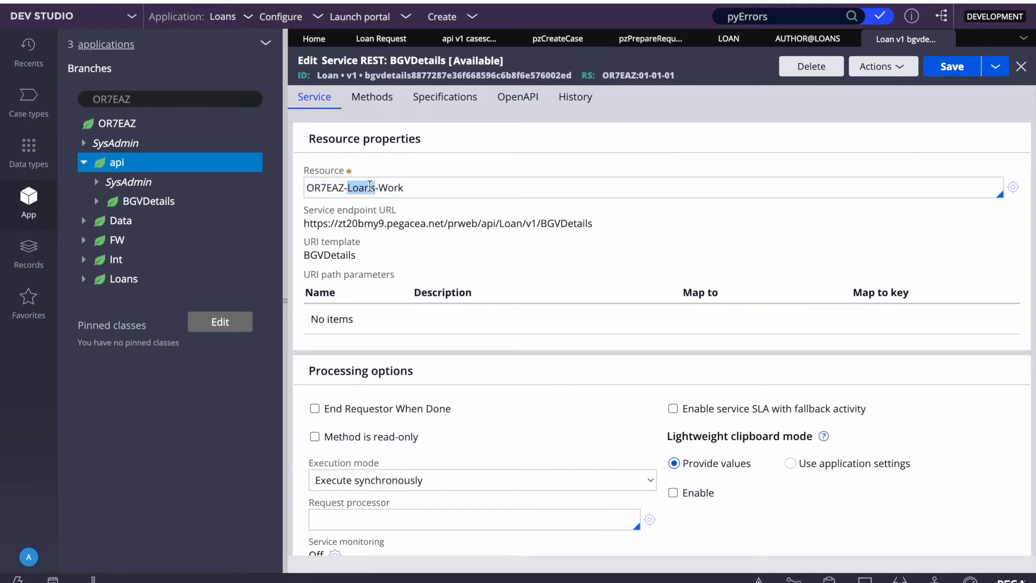
pyautogui.click(400, 187)
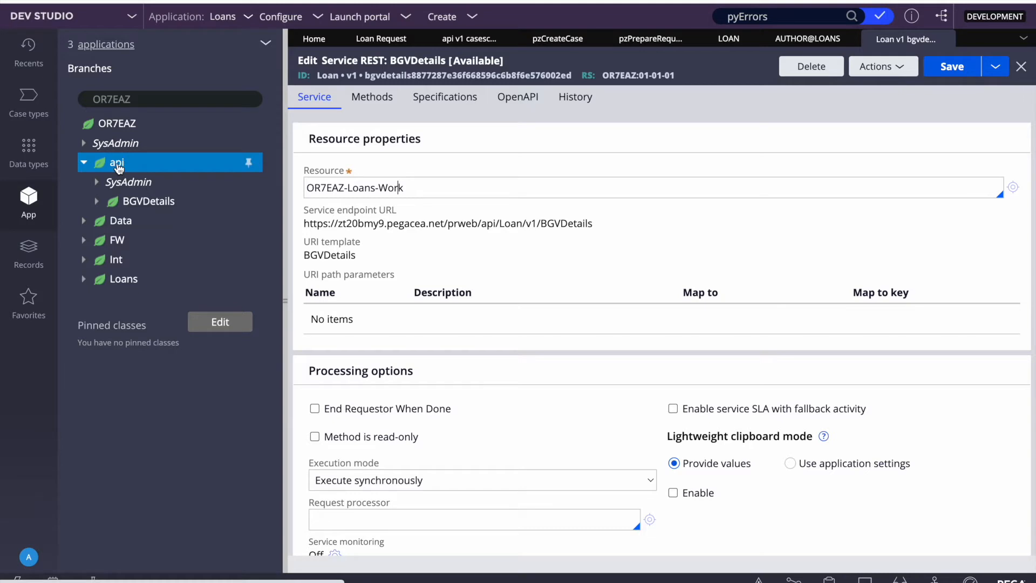
pyautogui.rightClick(152, 205)
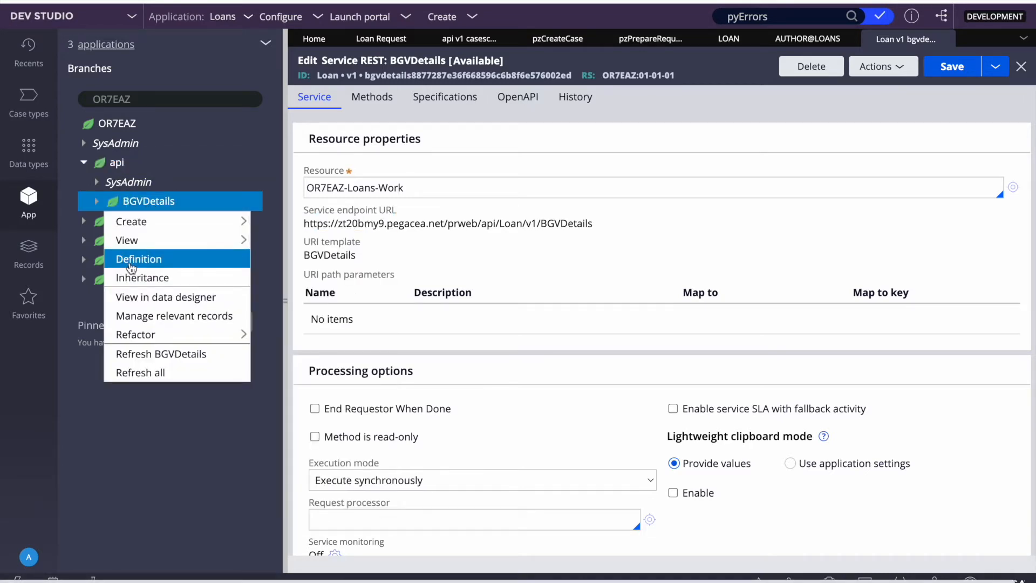
pyautogui.click(139, 260)
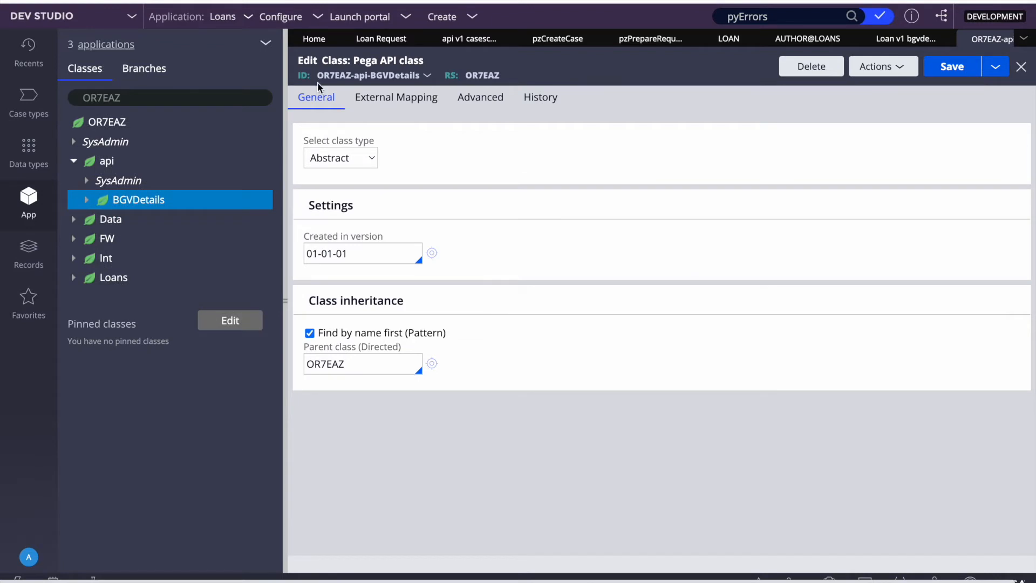
pyautogui.moveTo(318, 77); pyautogui.dragTo(422, 75)
pyautogui.hotkey('ctrl', 'c')
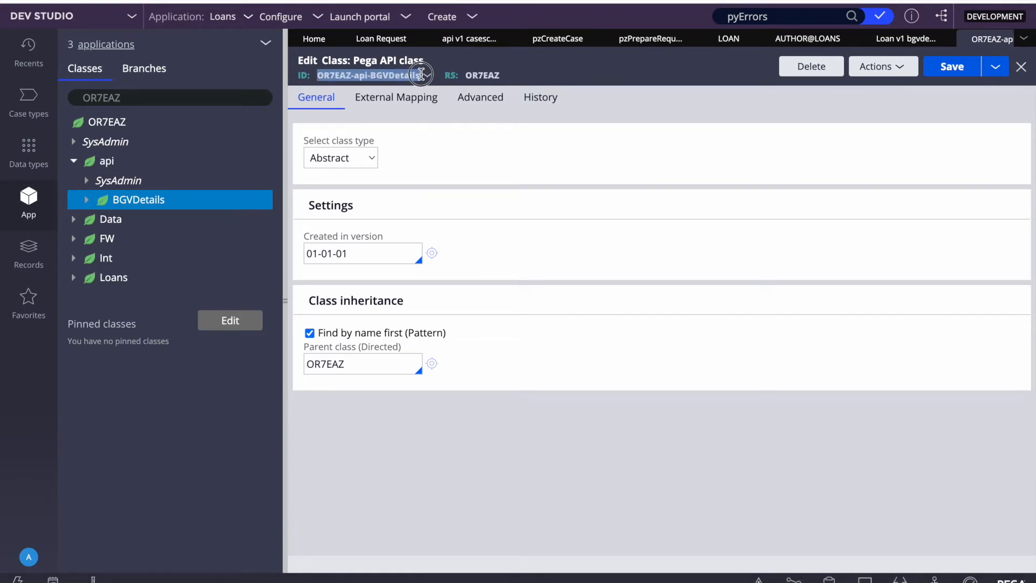
pyautogui.click(1021, 67)
# Step: Paste OR7EAZ-api-BGVDetails into the service's Resource field and save
pyautogui.tripleClick(432, 187)
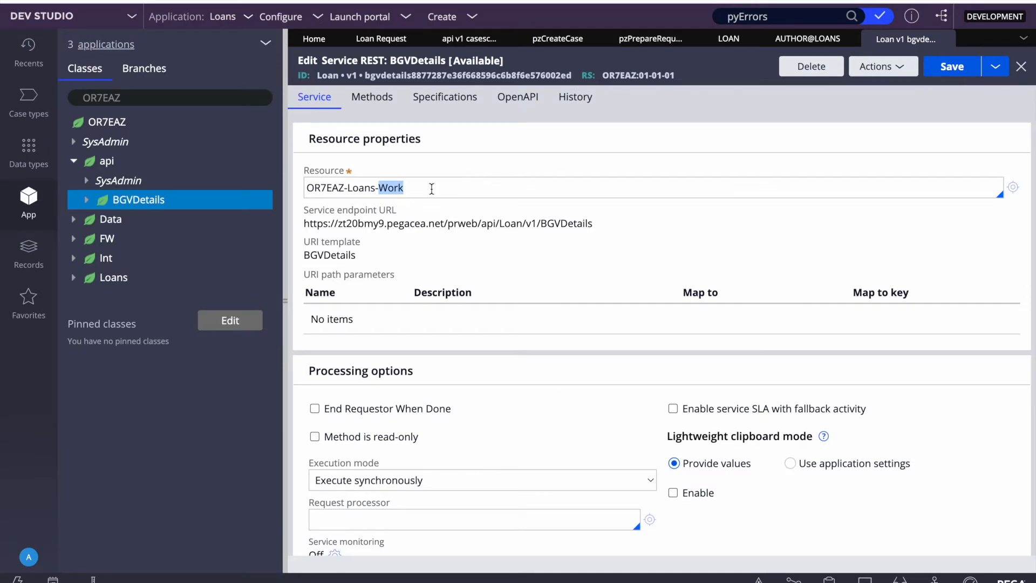
pyautogui.hotkey('ctrl', 'v')
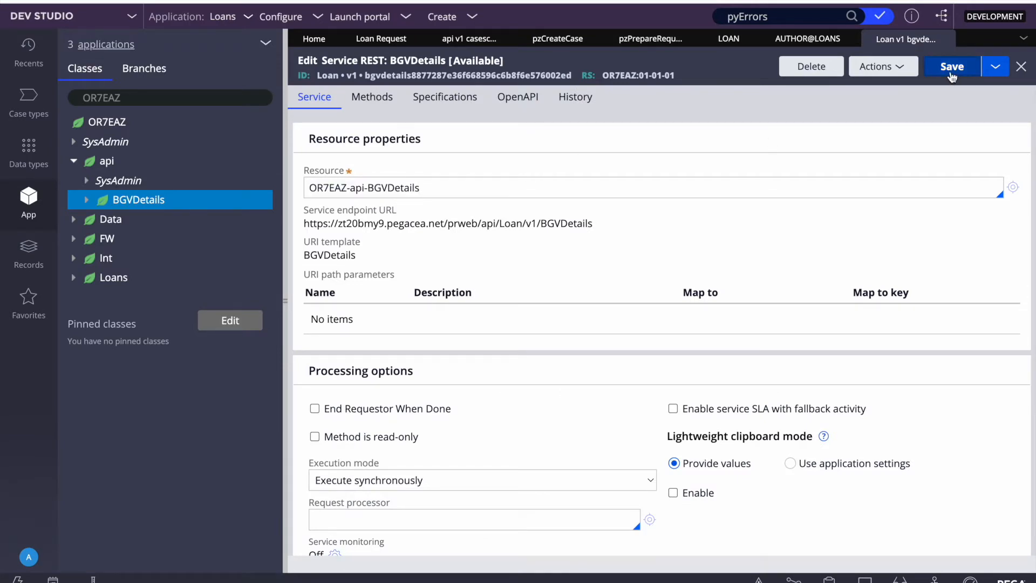
pyautogui.click(952, 67)
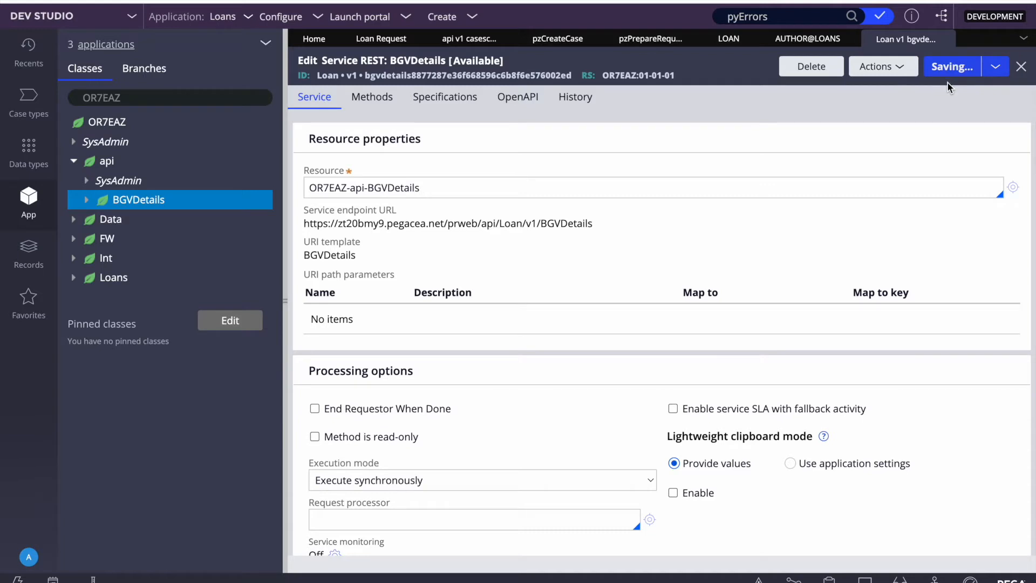
pyautogui.click(284, 238)
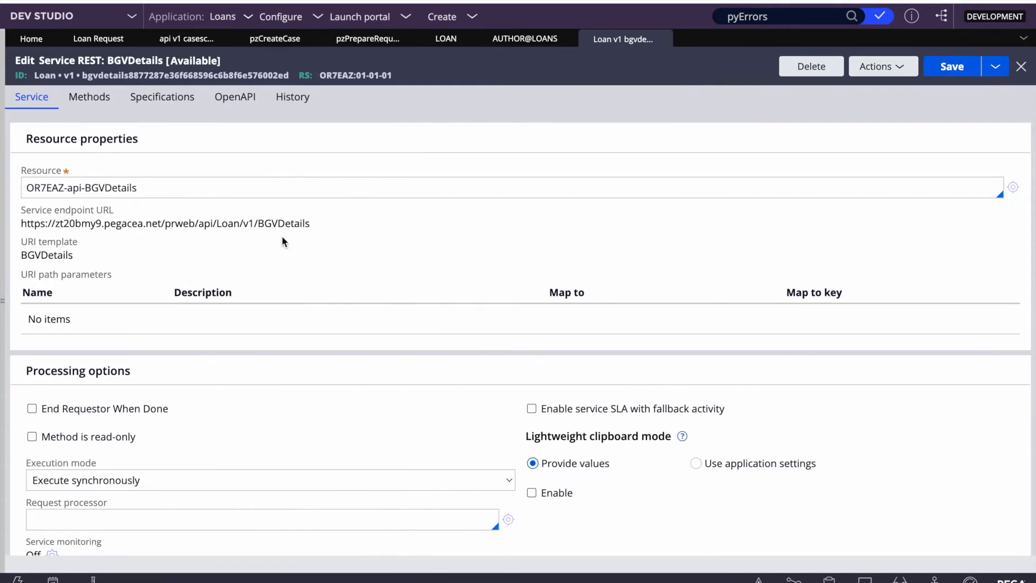
pyautogui.tripleClick(151, 179)
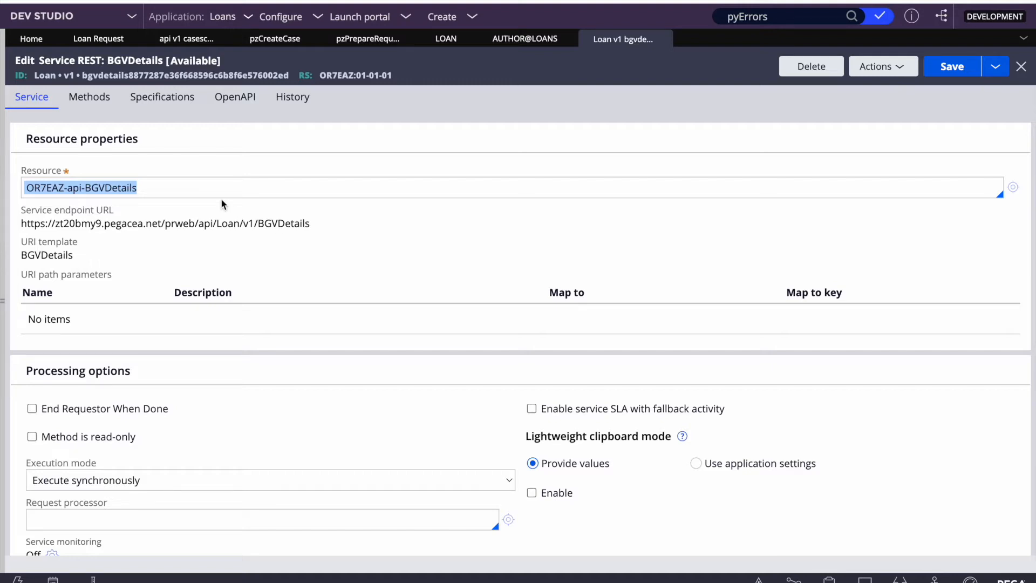
pyautogui.doubleClick(176, 190)
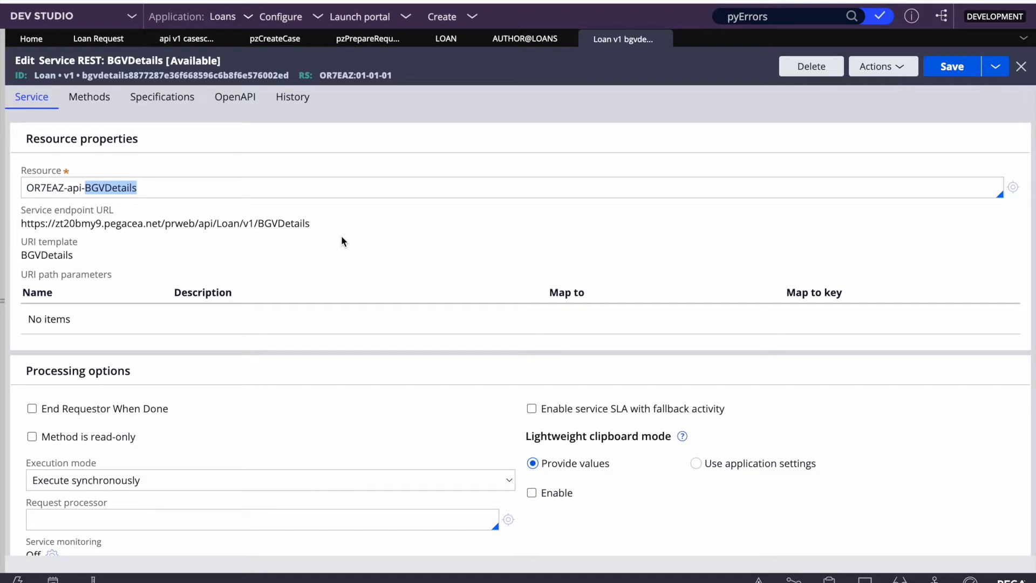
pyautogui.click(394, 278)
# Step: Name UpdateBGVDetails as the POST activity, then create, open and save it
pyautogui.click(80, 103)
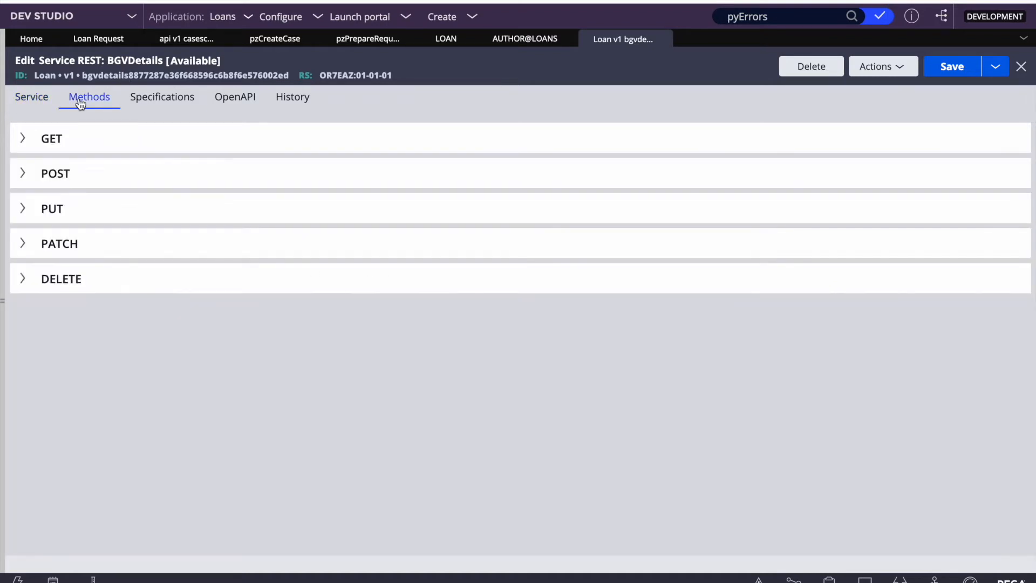
pyautogui.click(27, 178)
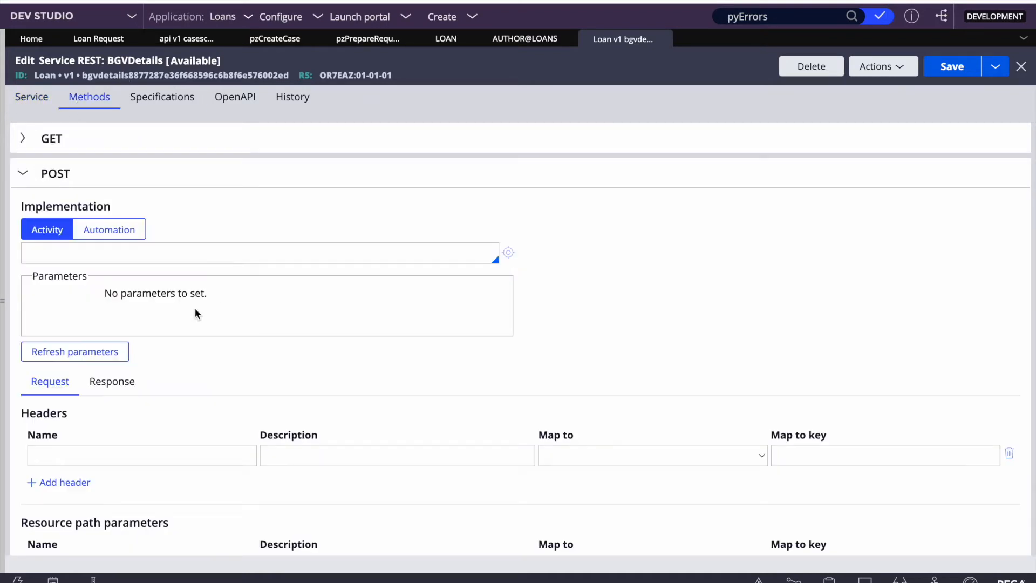
pyautogui.click(83, 252)
pyautogui.write('UpdateBGVDeta')
pyautogui.click(508, 255)
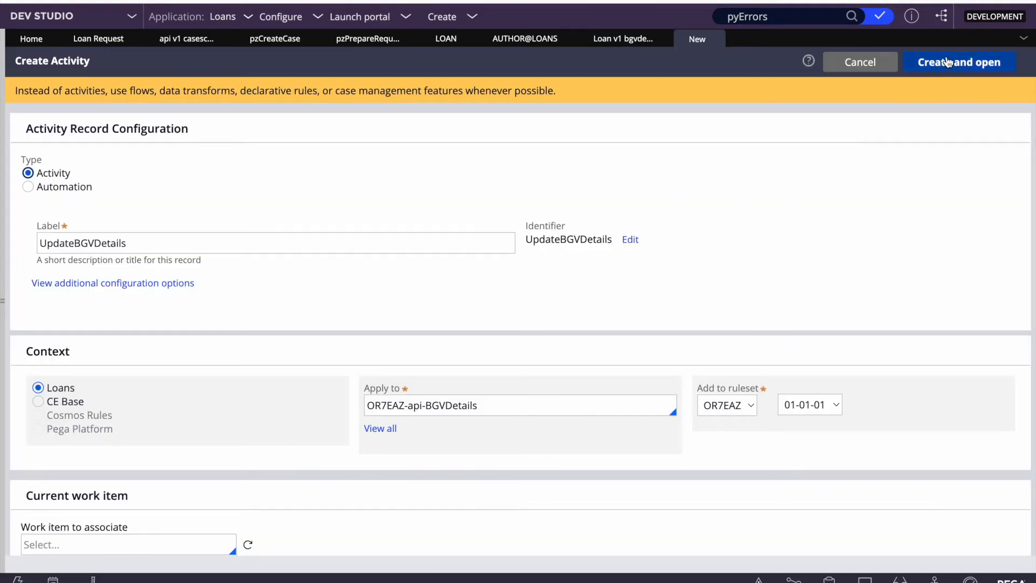
pyautogui.click(948, 63)
pyautogui.click(965, 74)
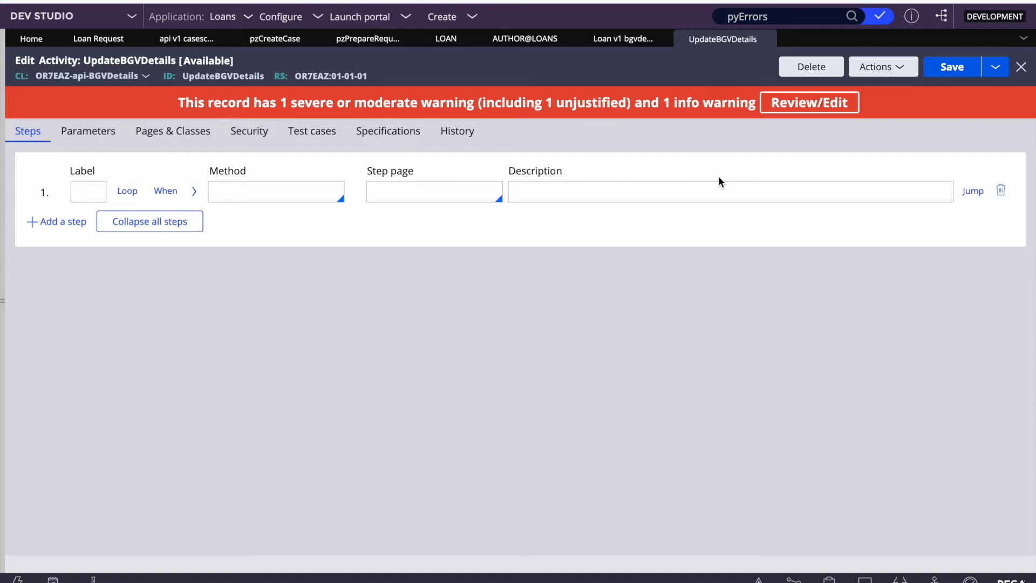
# Step: Browse the pzPrepareRequestPage and pzCreateCase tabs, then open the api v1 cases service
pyautogui.click(524, 41)
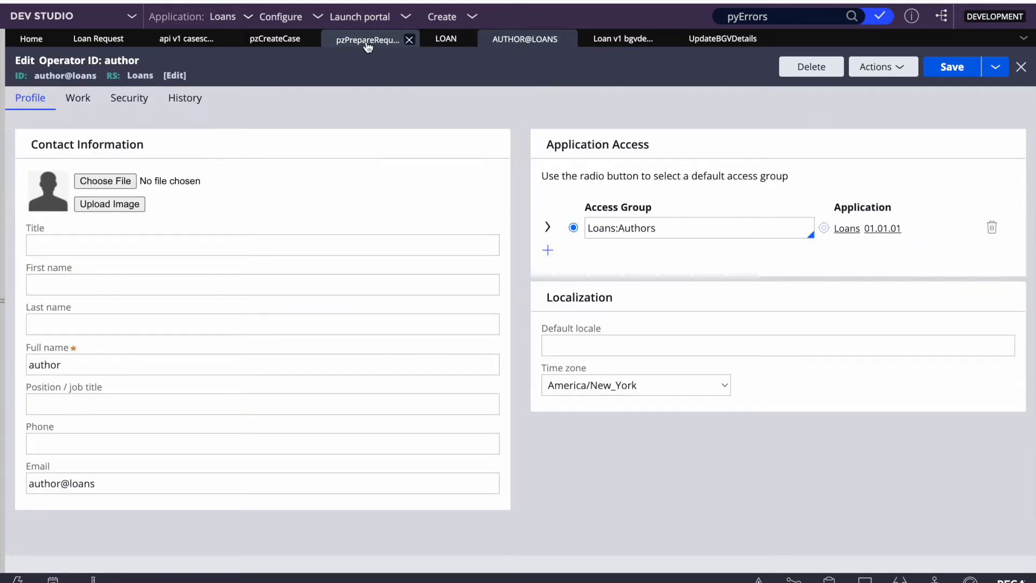
pyautogui.click(368, 47)
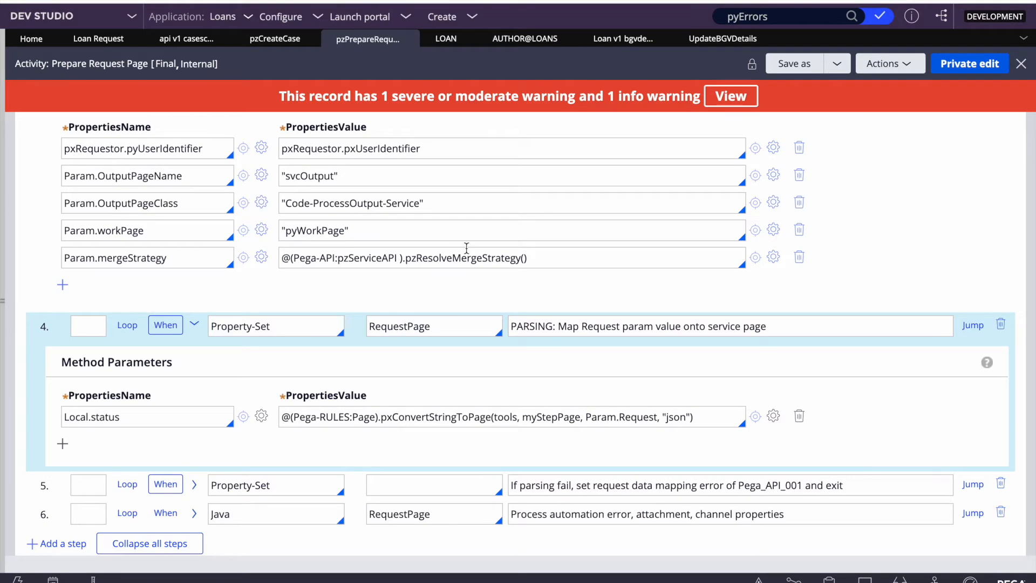
pyautogui.scroll(10, 470, 249)
pyautogui.click(271, 39)
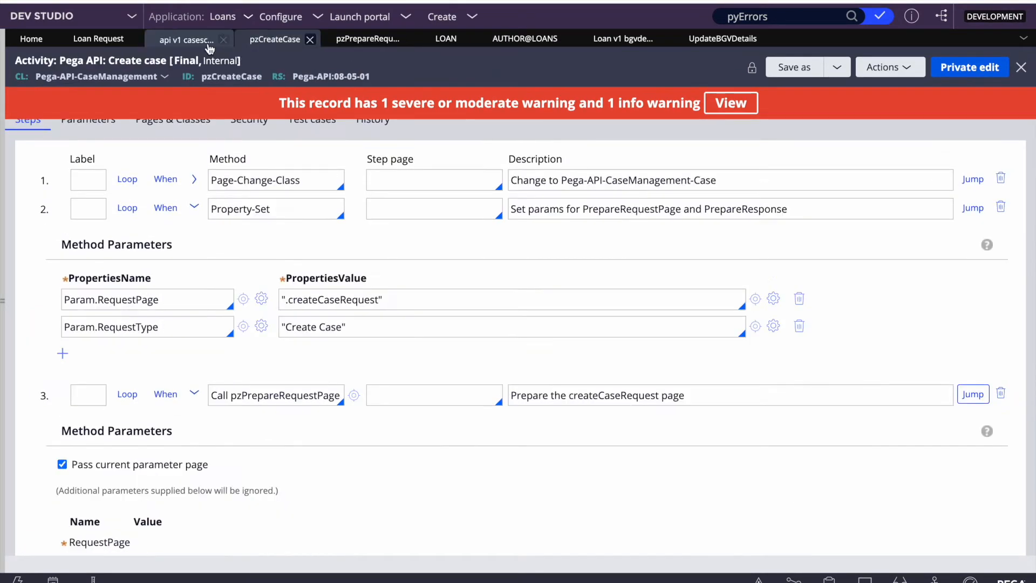
pyautogui.click(186, 39)
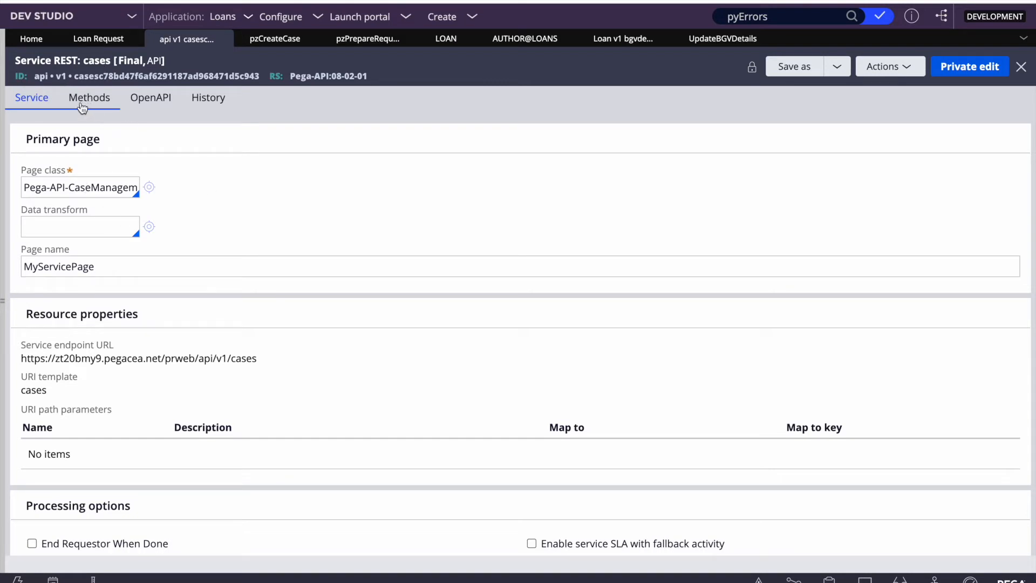
# Step: Review the cases service's POST message data mapped to Param.Request
pyautogui.click(89, 98)
pyautogui.scroll(-2, 182, 274)
pyautogui.scroll(-1, 181, 273)
pyautogui.scroll(3, 182, 273)
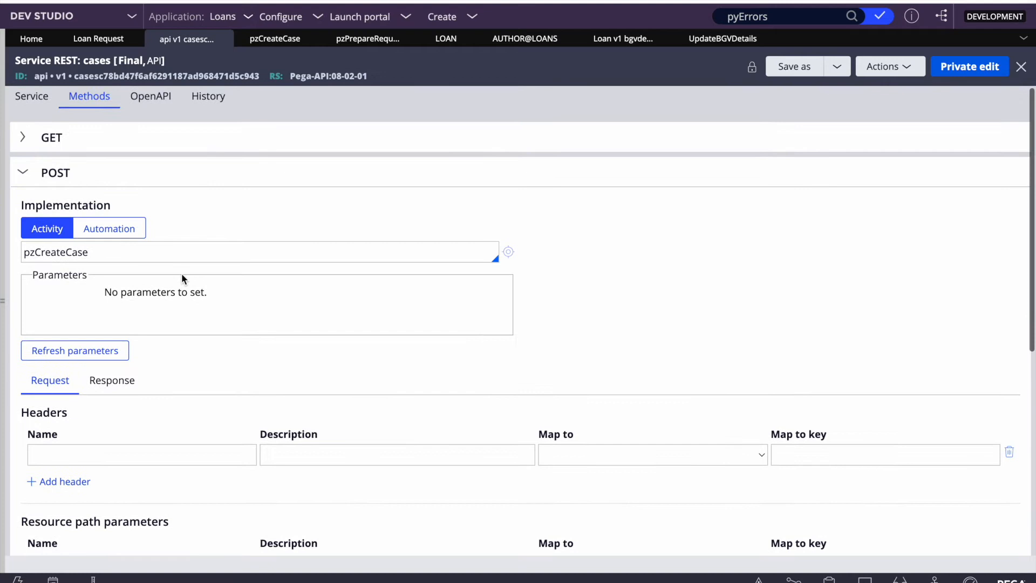
pyautogui.scroll(-5, 181, 273)
pyautogui.scroll(-2, 181, 276)
pyautogui.click(169, 297)
pyautogui.scroll(3, 169, 298)
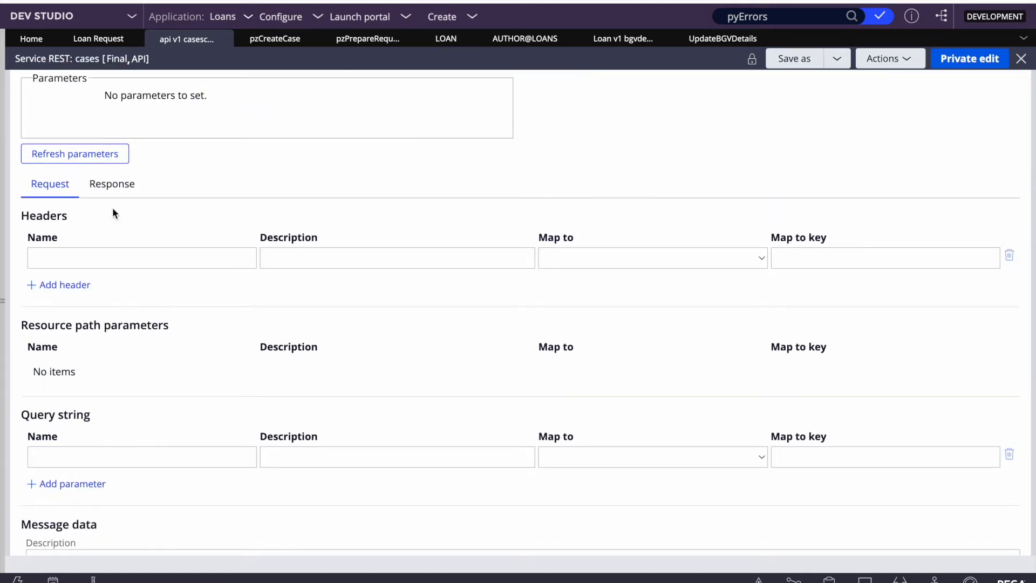
pyautogui.scroll(-3, 103, 325)
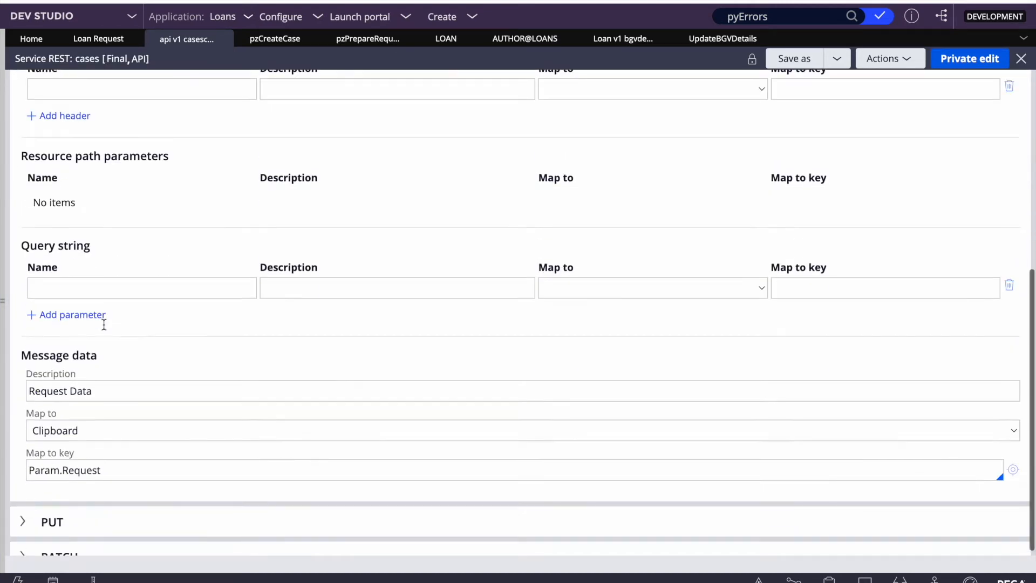
pyautogui.tripleClick(115, 465)
pyautogui.hotkey('ctrl', 'c')
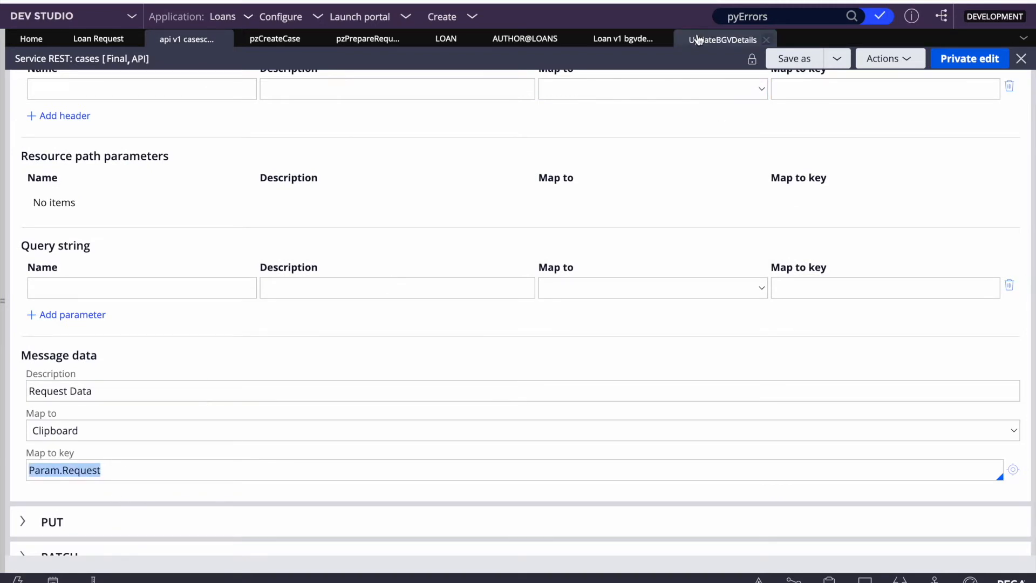
pyautogui.click(695, 39)
# Step: Map the BGVDetails POST request message data to Clipboard with key Param.Request
pyautogui.click(615, 39)
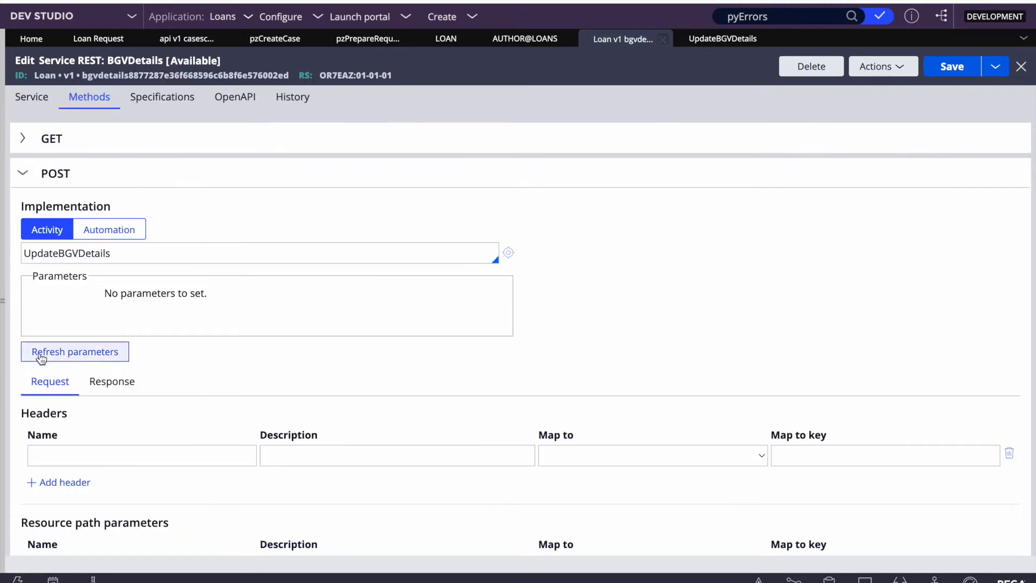
pyautogui.scroll(-5, 135, 348)
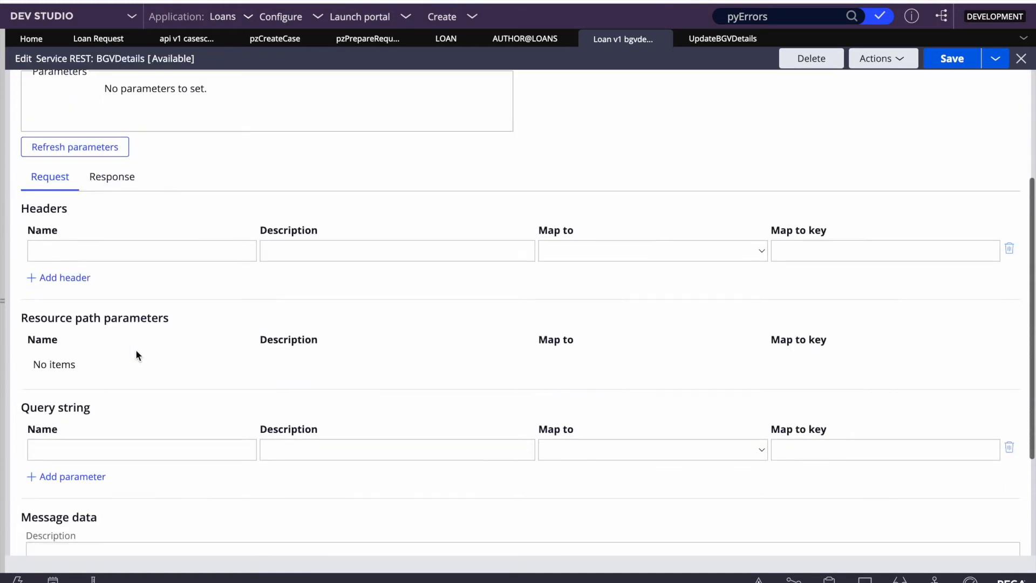
pyautogui.click(93, 440)
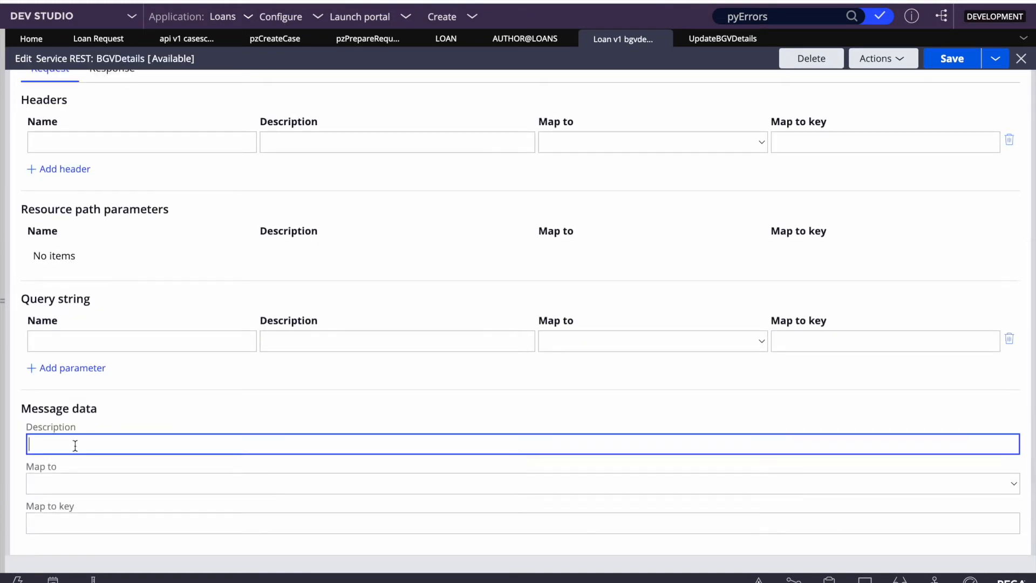
pyautogui.click(76, 479)
pyautogui.click(70, 504)
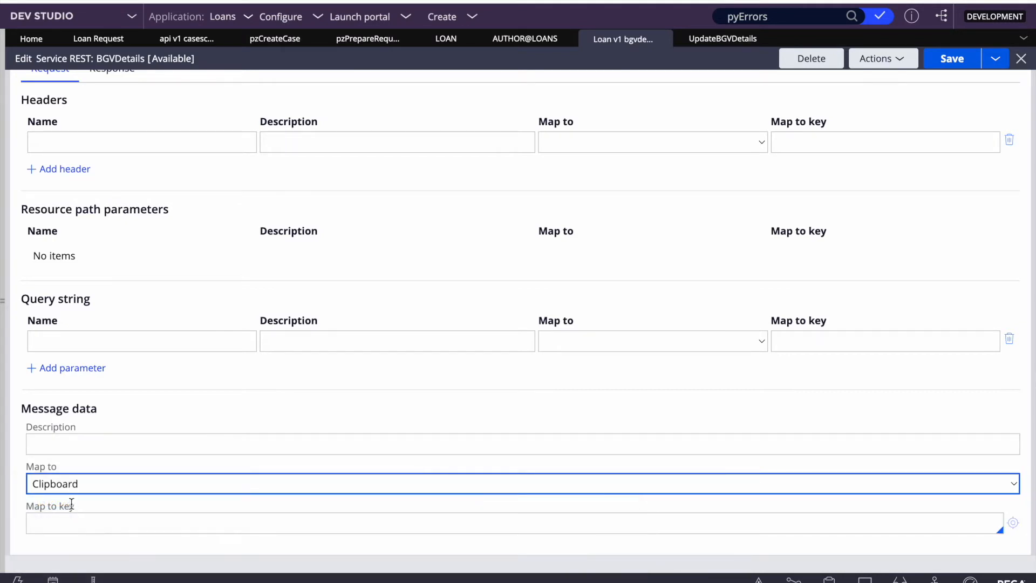
pyautogui.scroll(-2, 238, 317)
pyautogui.click(49, 433)
pyautogui.hotkey('ctrl', 'v')
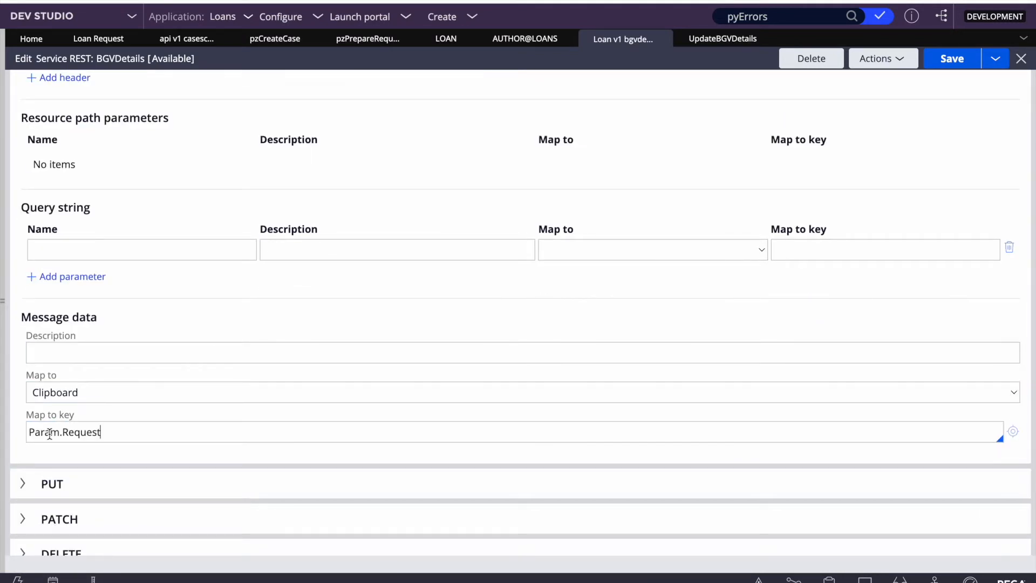
pyautogui.doubleClick(103, 434)
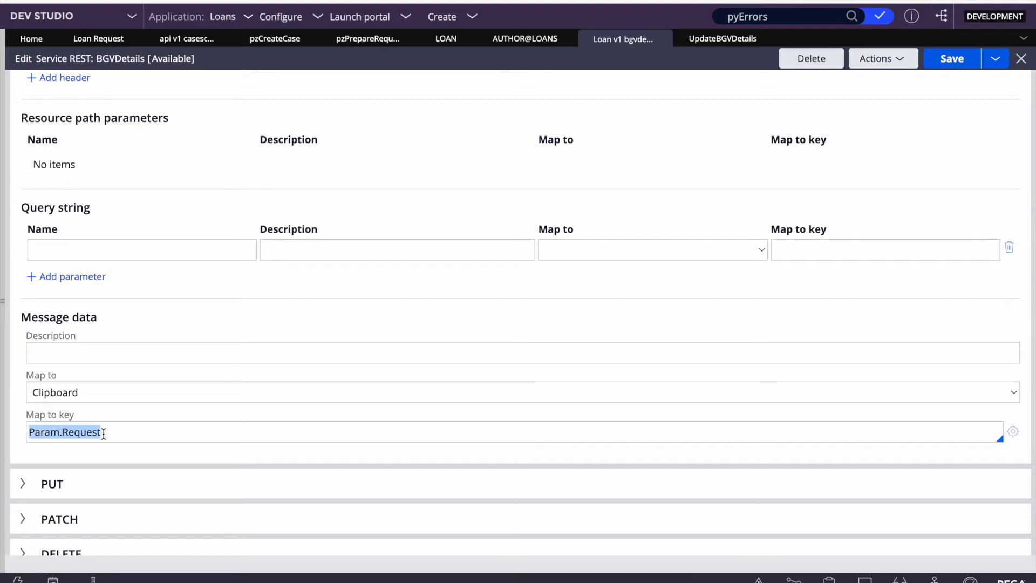
pyautogui.scroll(3, 130, 393)
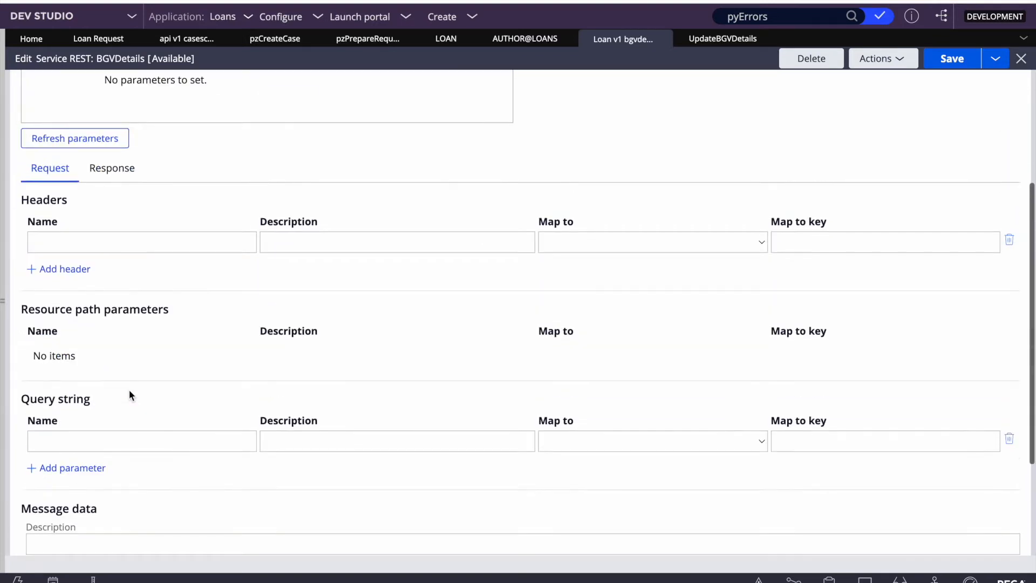
pyautogui.scroll(-2, 130, 396)
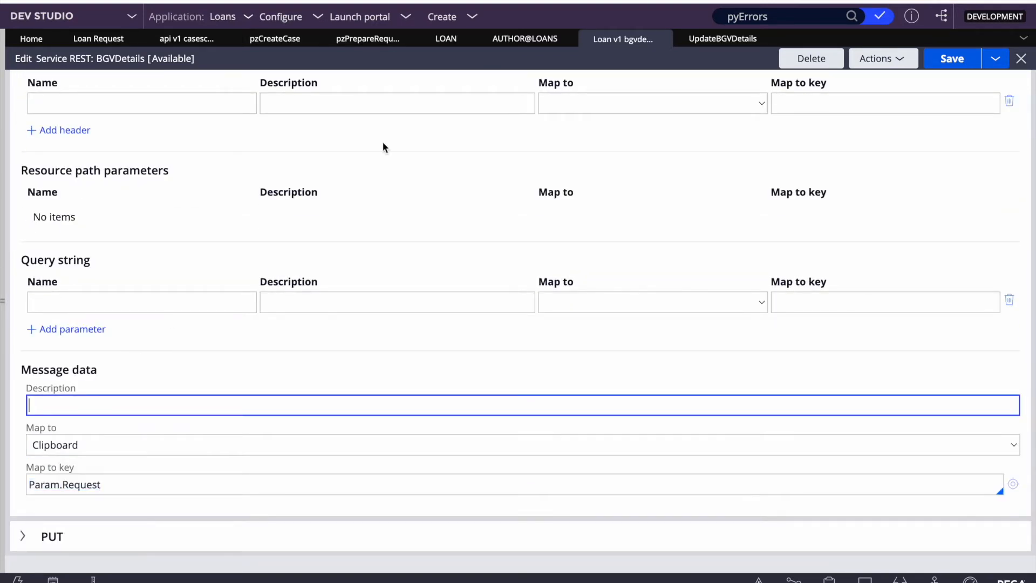
# Step: Describe the request message data as 'Request Data', copied from the cases service
pyautogui.click(270, 39)
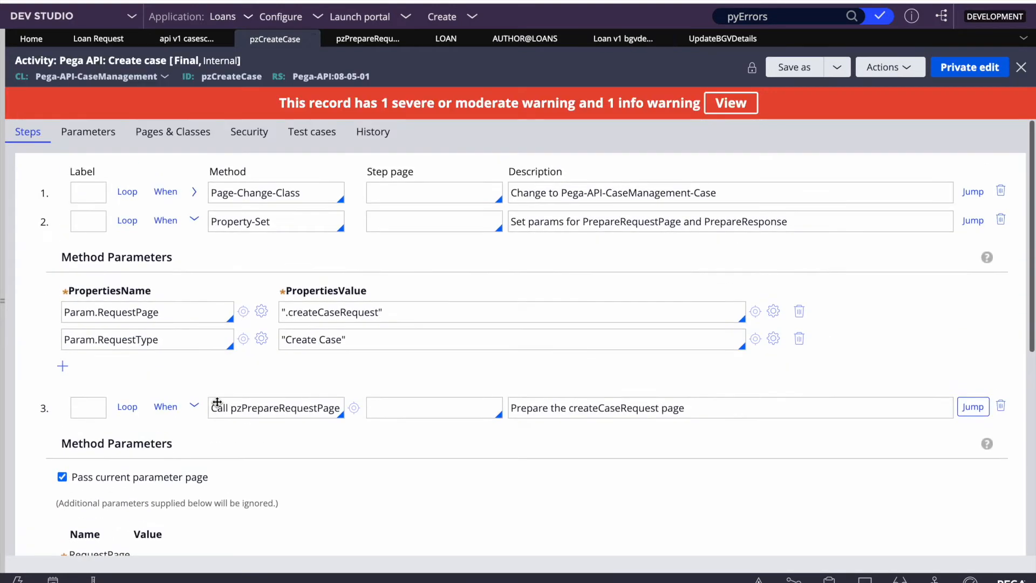
pyautogui.click(219, 39)
pyautogui.tripleClick(112, 369)
pyautogui.hotkey('ctrl', 'c')
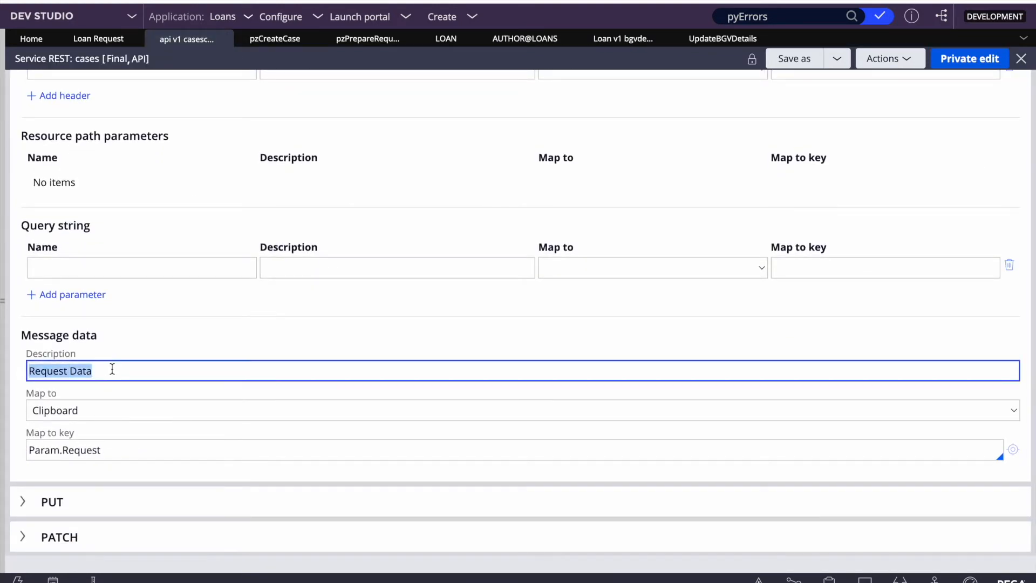
pyautogui.click(692, 49)
pyautogui.click(621, 39)
pyautogui.click(28, 401)
pyautogui.hotkey('ctrl', 'v')
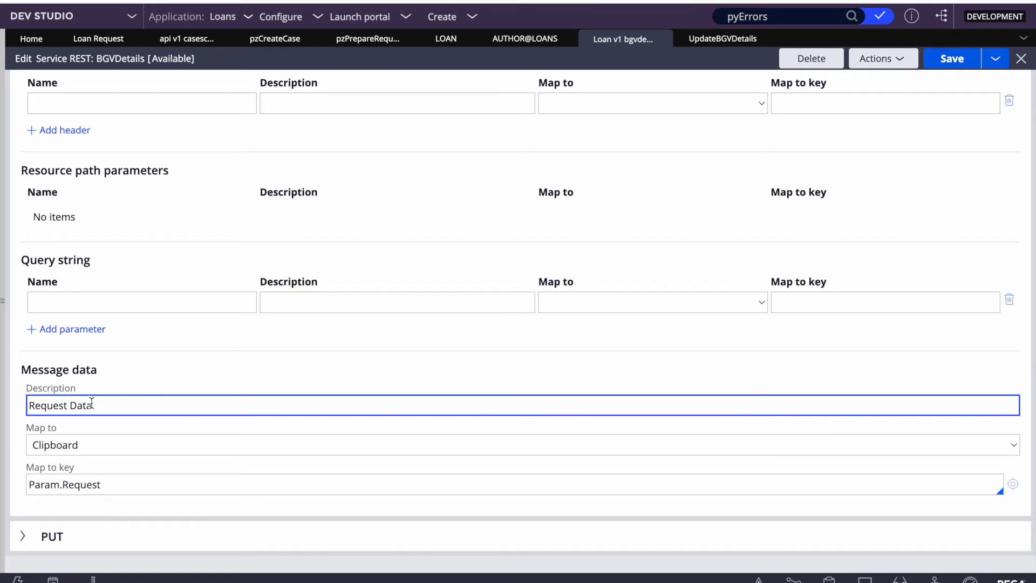
pyautogui.click(215, 376)
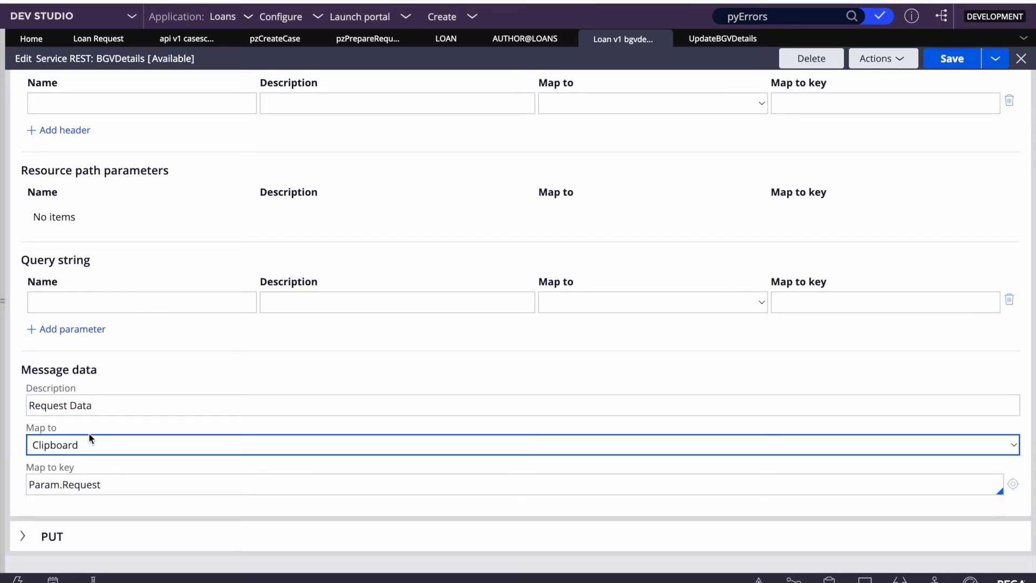
# Step: Confirm the Clipboard target and Param.Request key, then save the service
pyautogui.click(65, 446)
pyautogui.click(238, 387)
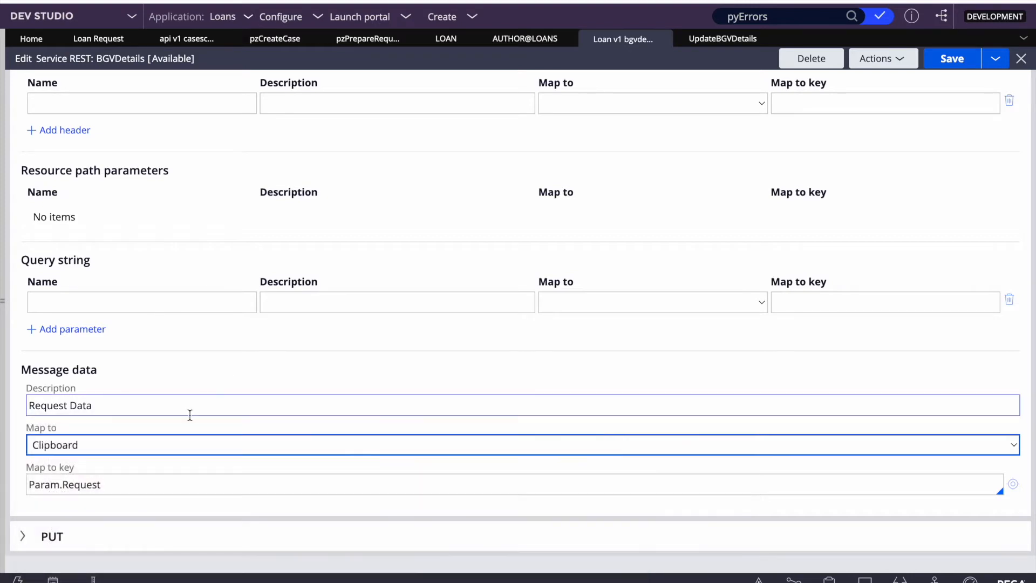
pyautogui.tripleClick(85, 484)
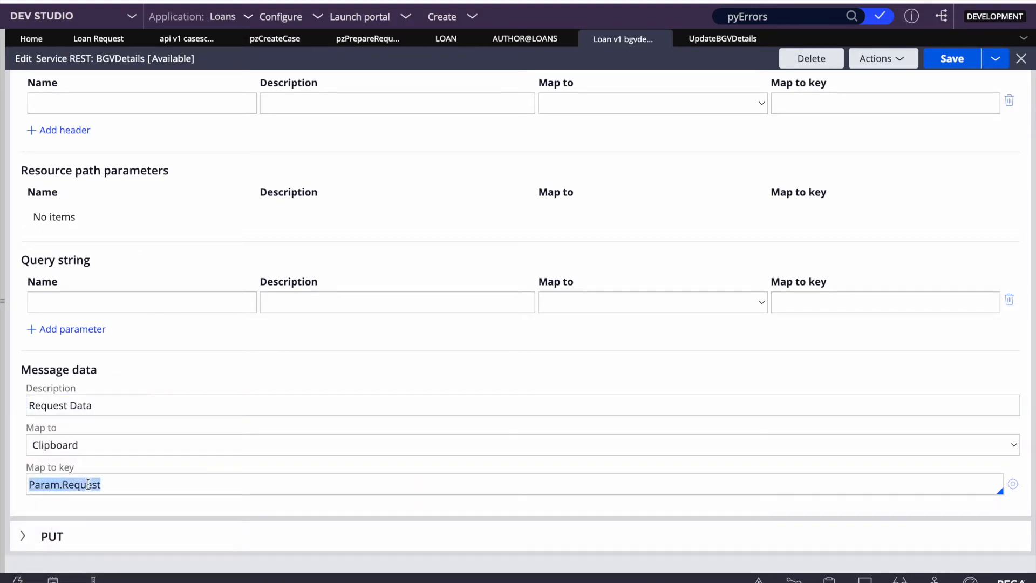
pyautogui.click(88, 484)
pyautogui.tripleClick(88, 484)
pyautogui.click(966, 62)
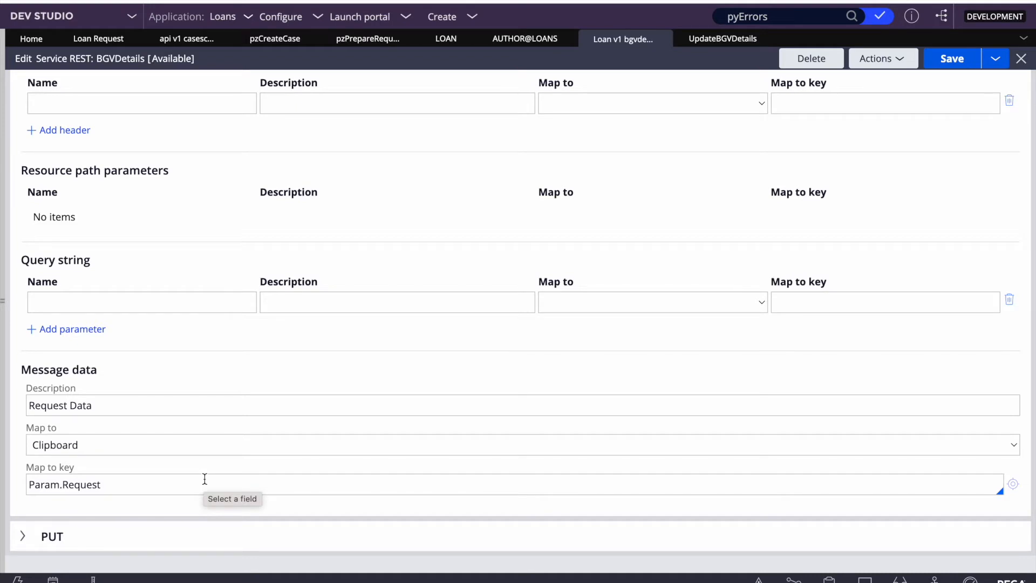
# Step: Describe the POST response message data as 'Response data' and map it from Clipboard
pyautogui.scroll(5, 205, 479)
pyautogui.click(114, 159)
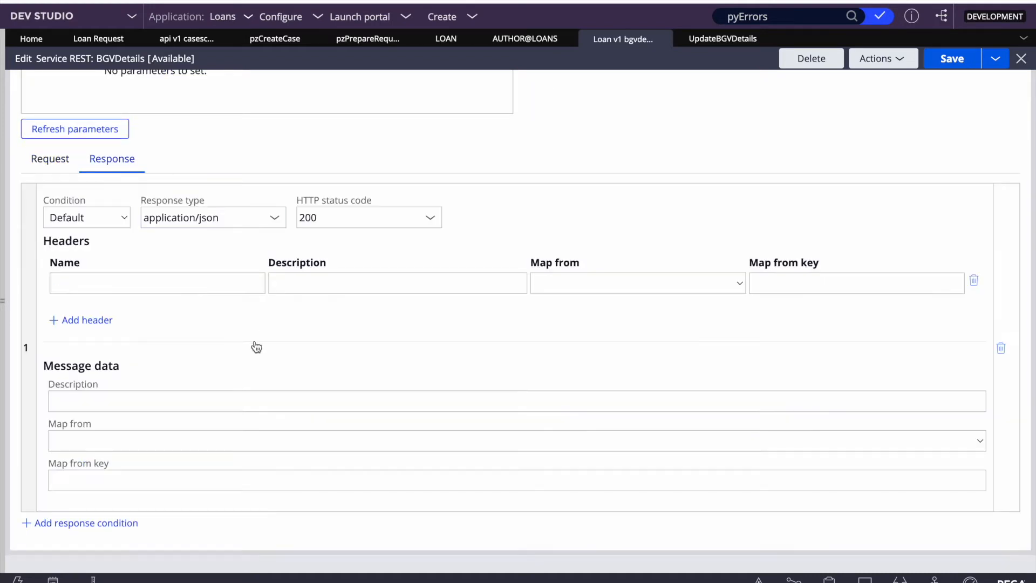
pyautogui.scroll(-1, 227, 348)
pyautogui.click(105, 351)
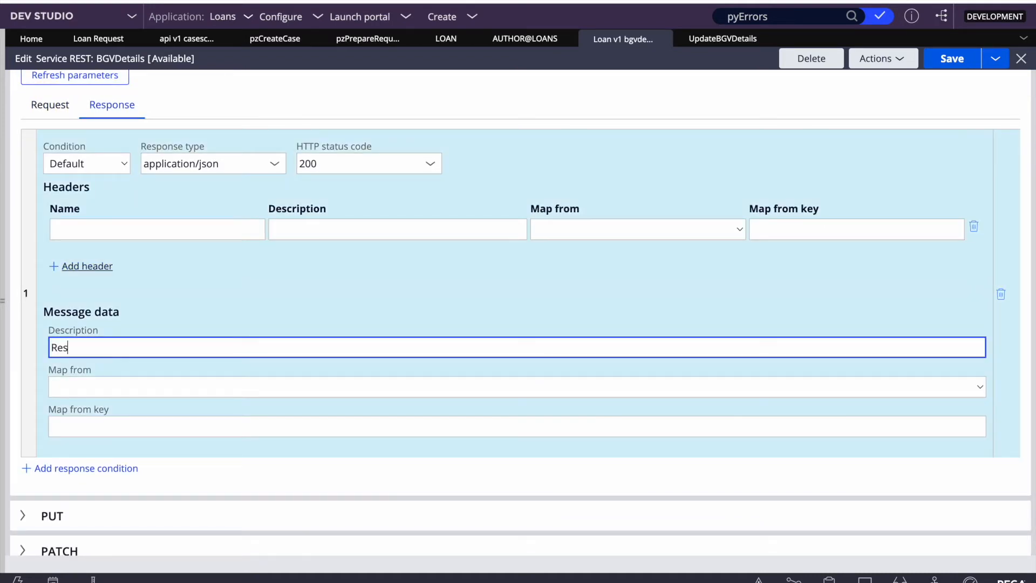
pyautogui.write('Response data')
pyautogui.click(102, 381)
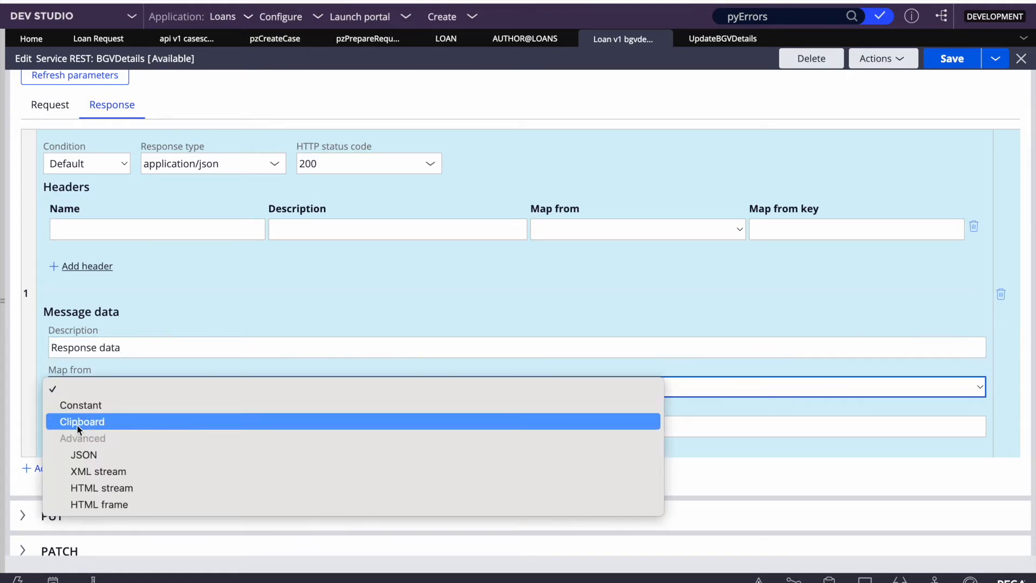
pyautogui.click(77, 422)
pyautogui.click(97, 427)
pyautogui.hotkey('ctrl', 'v')
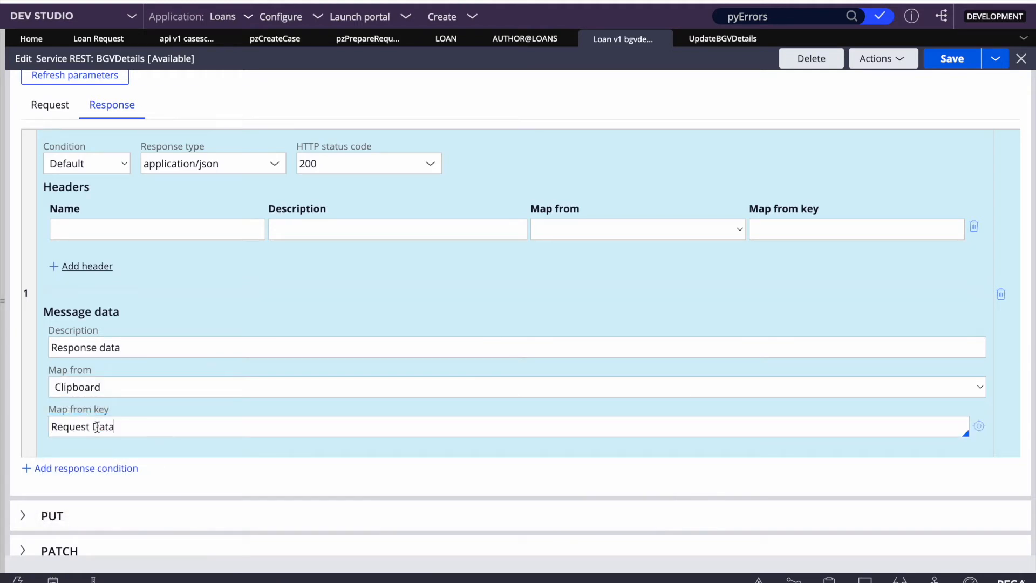
# Step: Set the response map key to Param.Response, matching the cases service, and save
pyautogui.click(187, 38)
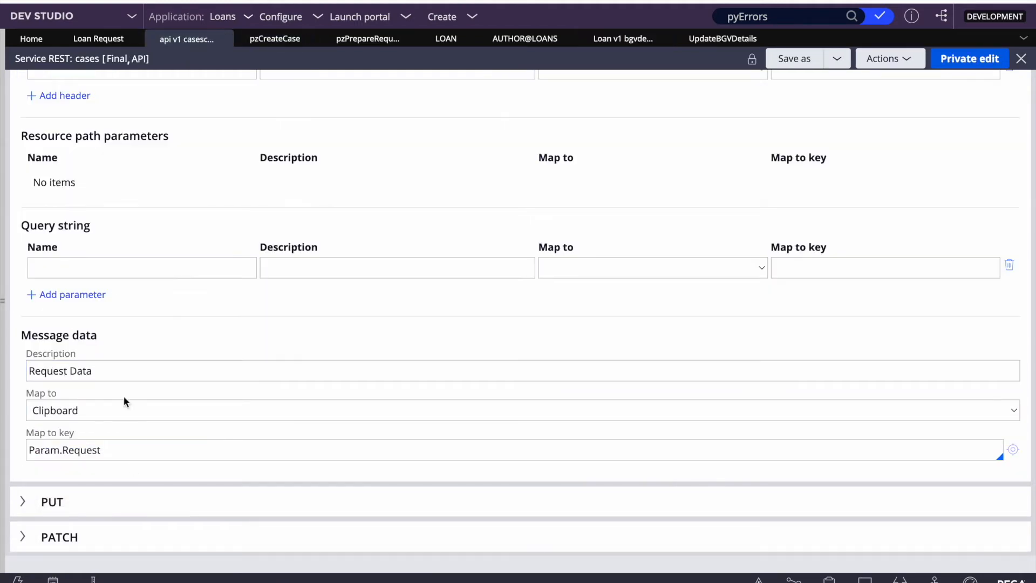
pyautogui.scroll(1, 126, 184)
pyautogui.scroll(2, 125, 183)
pyautogui.click(113, 123)
pyautogui.scroll(-3, 148, 350)
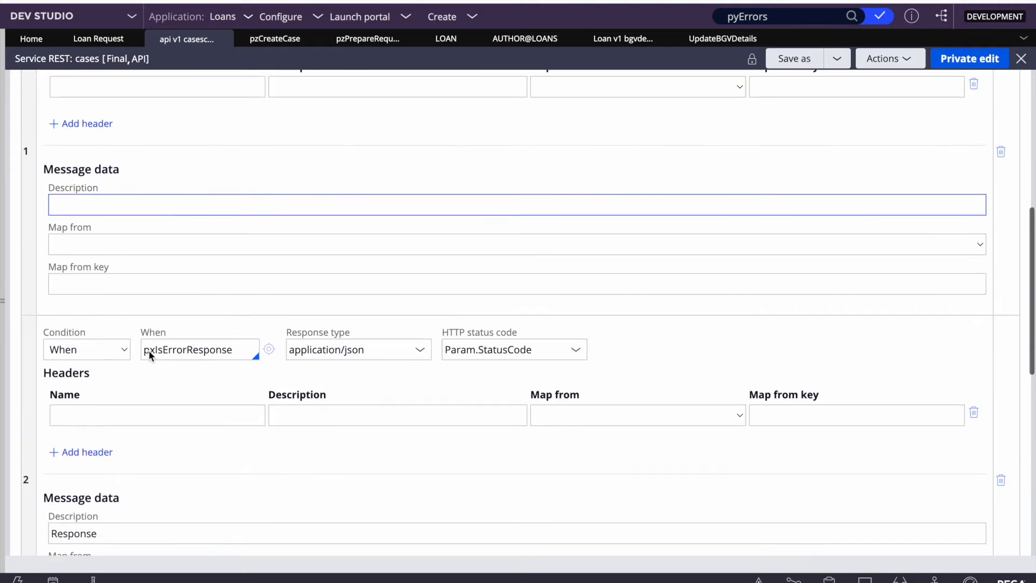
pyautogui.scroll(-2, 141, 505)
pyautogui.doubleClick(117, 484)
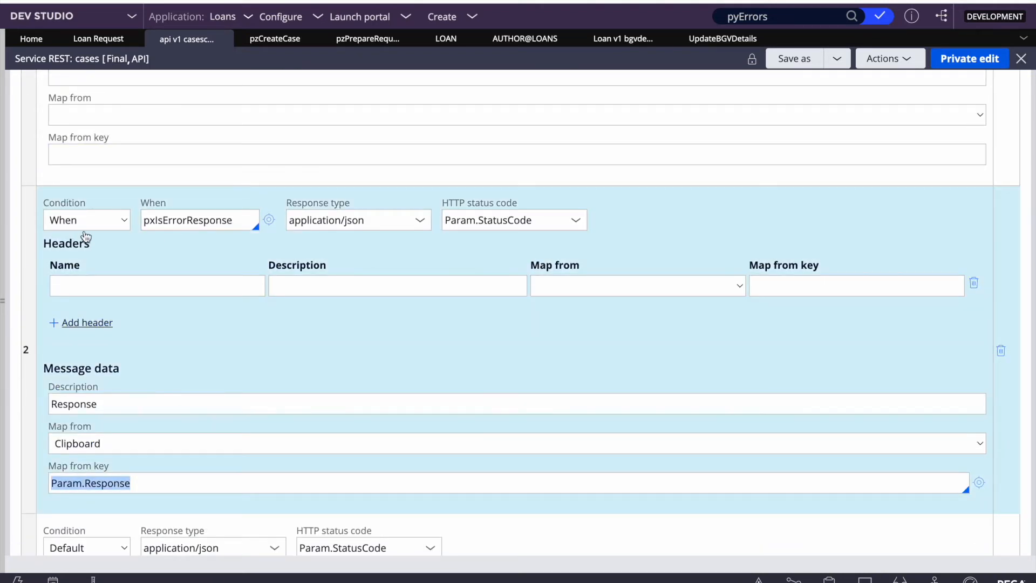
pyautogui.click(716, 40)
pyautogui.click(600, 44)
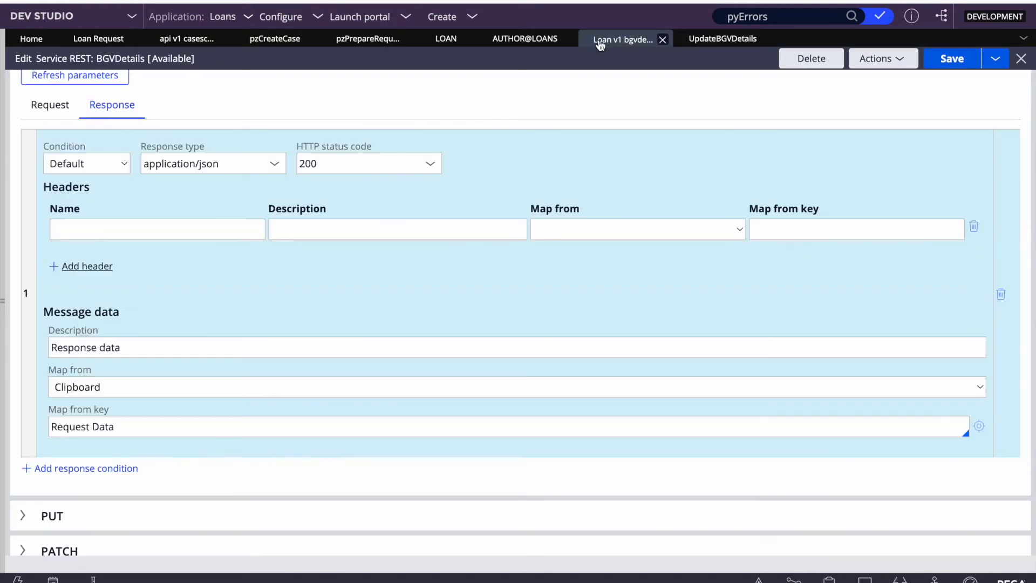
pyautogui.tripleClick(139, 426)
pyautogui.write('Param.Response')
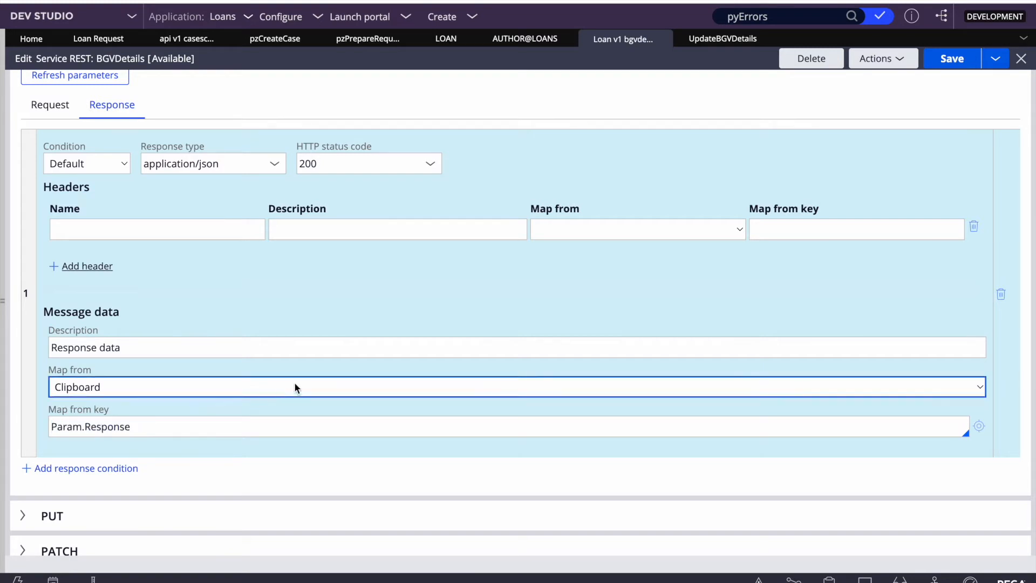
pyautogui.scroll(5, 296, 387)
pyautogui.click(952, 67)
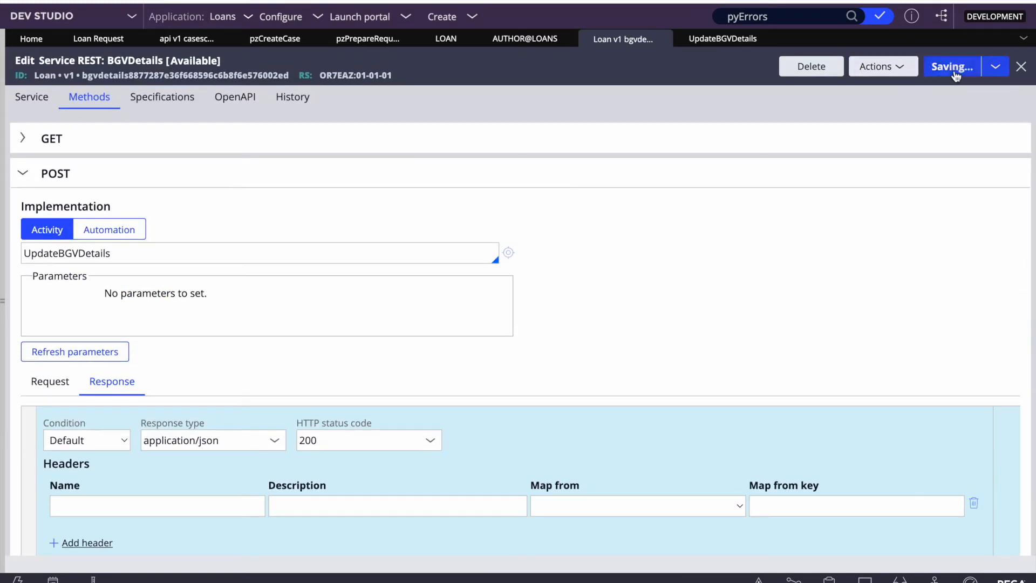
# Step: Verify the request key Param.Request and the POST activity UpdateBGVDetails
pyautogui.scroll(-5, 429, 240)
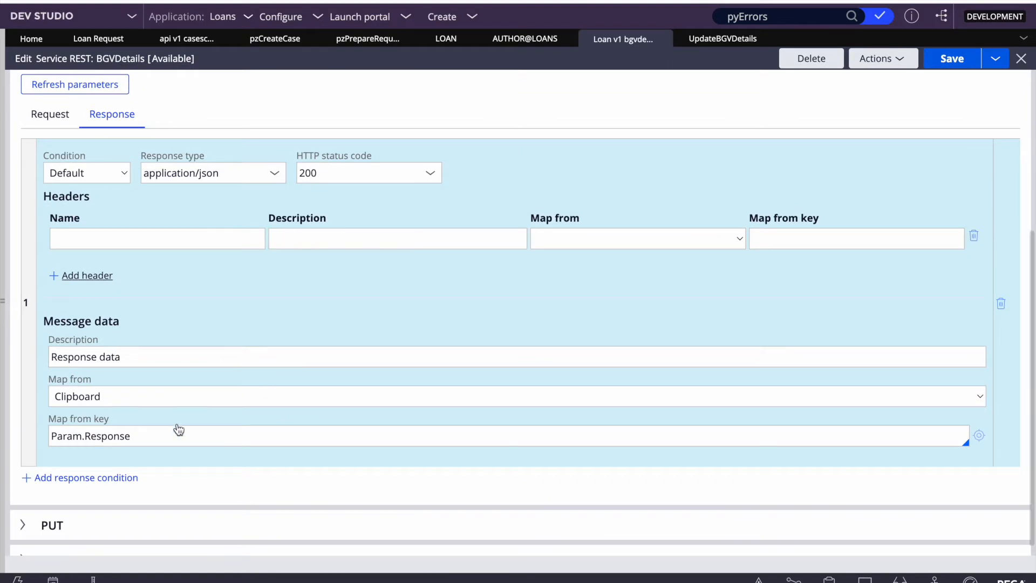
pyautogui.scroll(3, 178, 430)
pyautogui.click(50, 260)
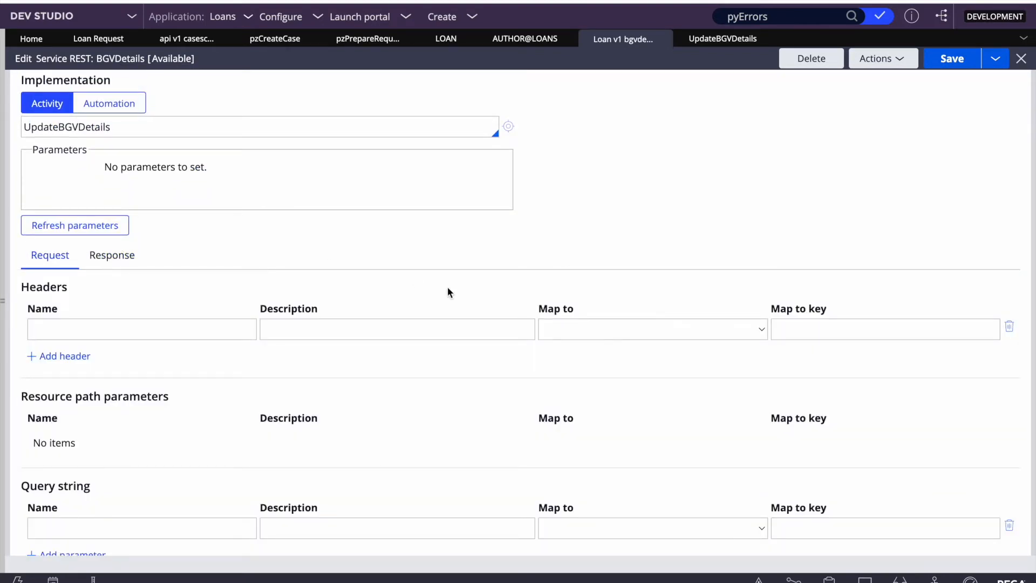
pyautogui.scroll(-4, 448, 289)
pyautogui.tripleClick(126, 486)
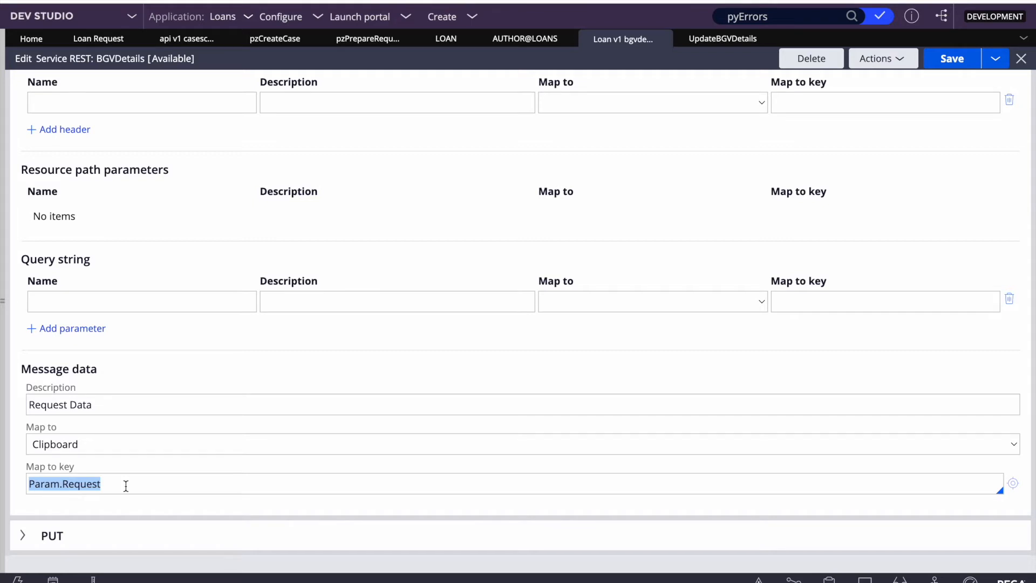
pyautogui.scroll(3, 125, 486)
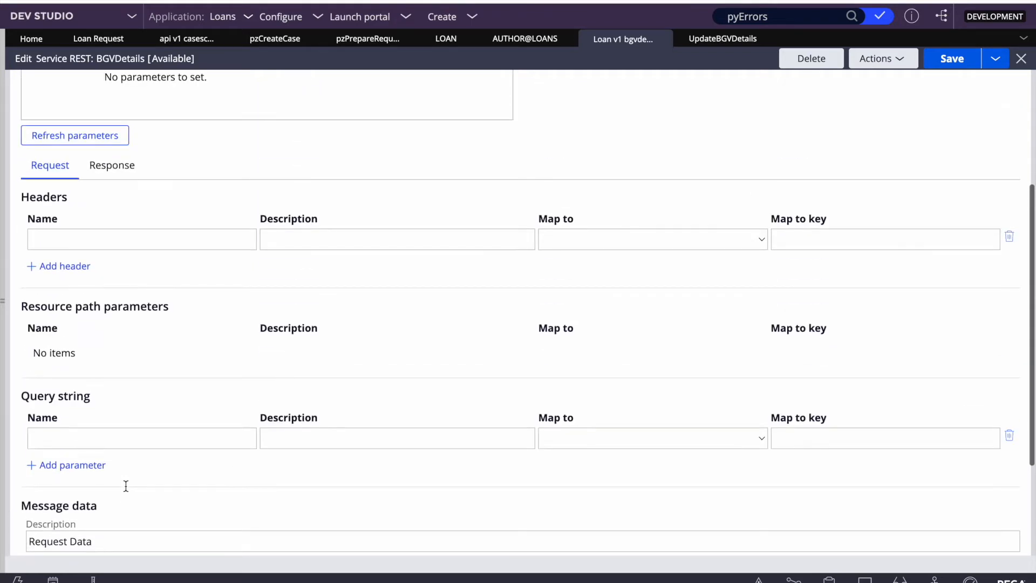
pyautogui.scroll(4, 170, 229)
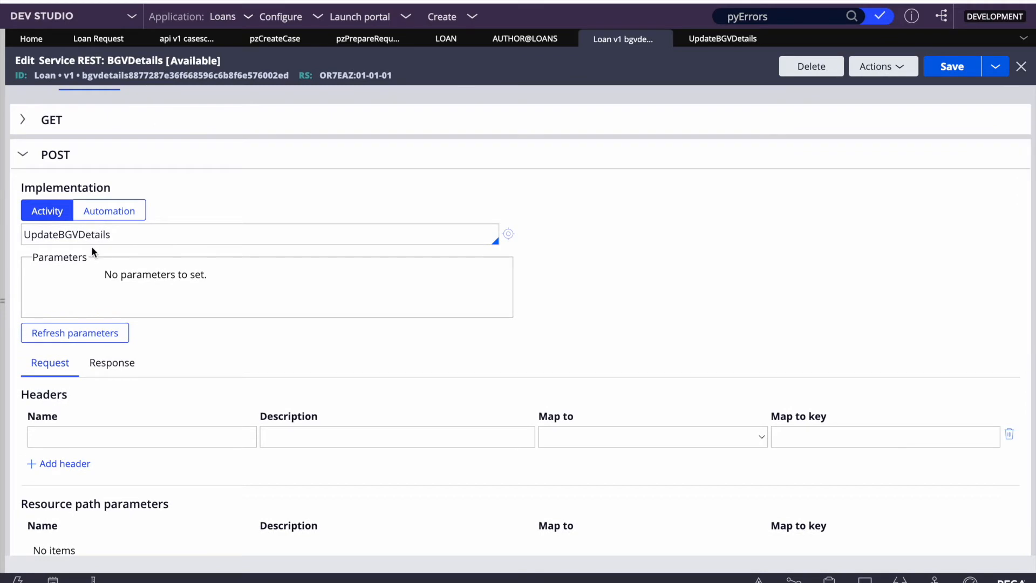
pyautogui.doubleClick(76, 234)
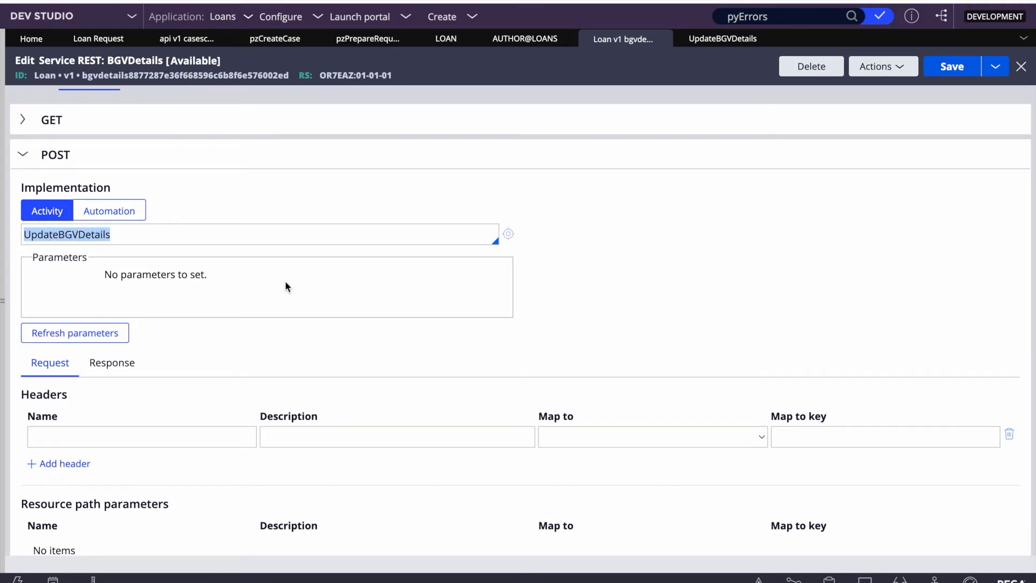
# Step: Confirm the response maps from Param.Response and save the BGVDetails service
pyautogui.scroll(-3, 286, 287)
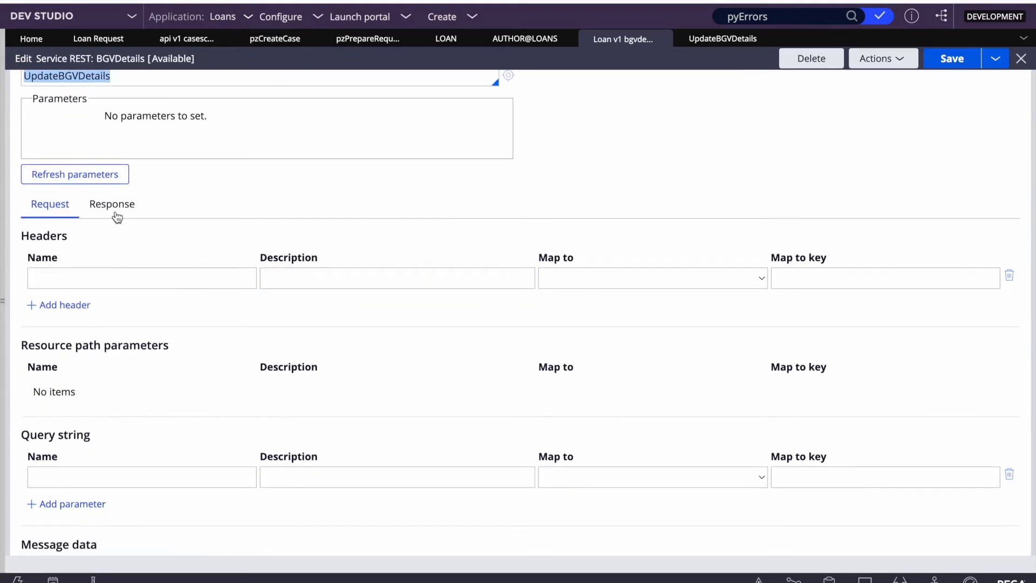
pyautogui.click(113, 208)
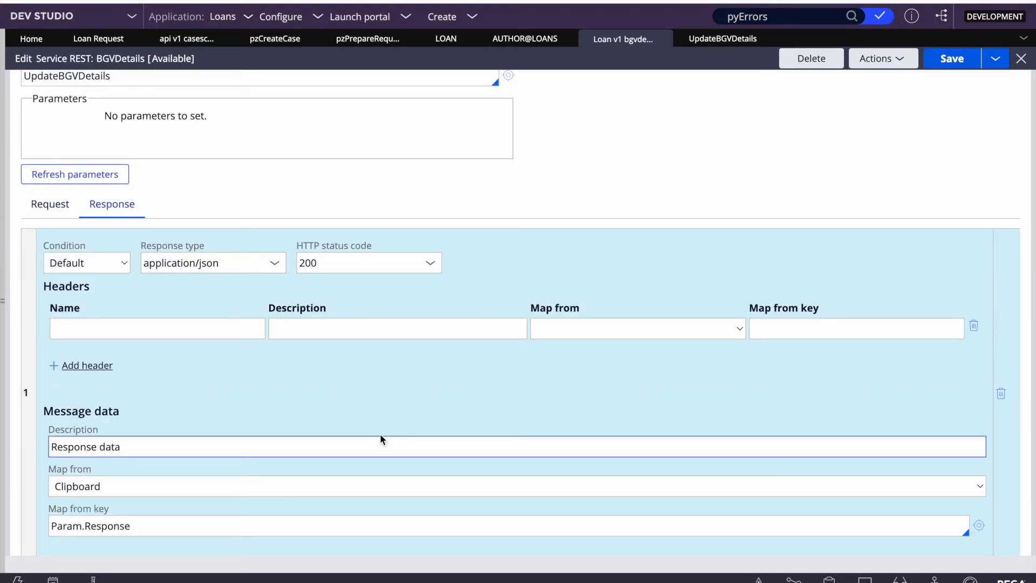
pyautogui.scroll(-3, 115, 464)
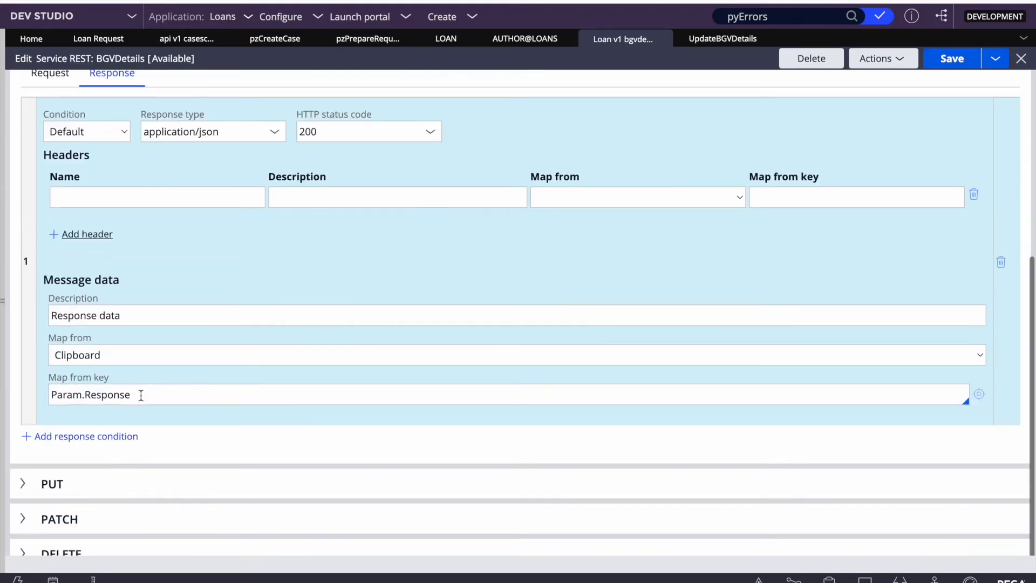
pyautogui.tripleClick(117, 395)
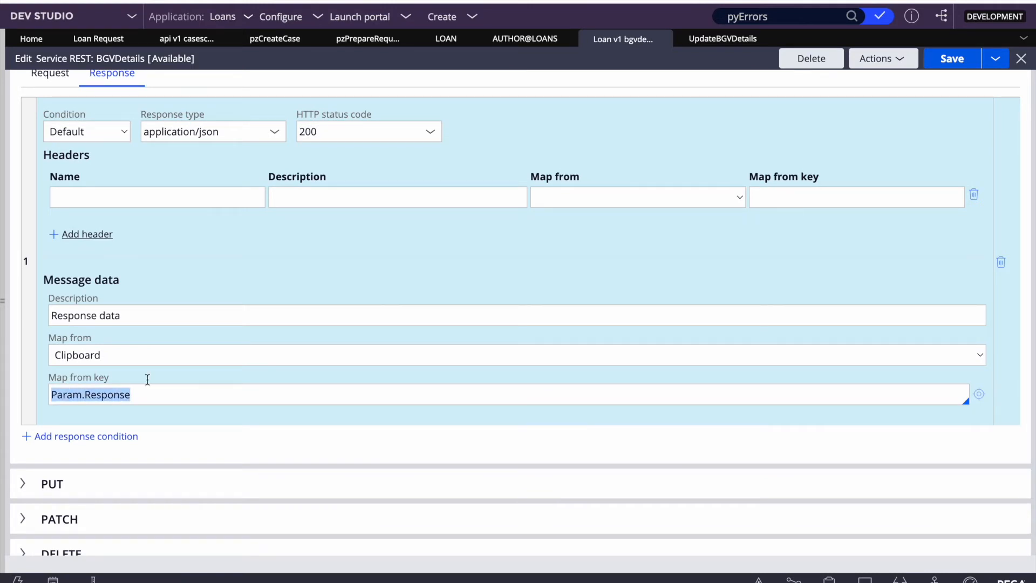
pyautogui.scroll(7, 277, 370)
pyautogui.click(948, 67)
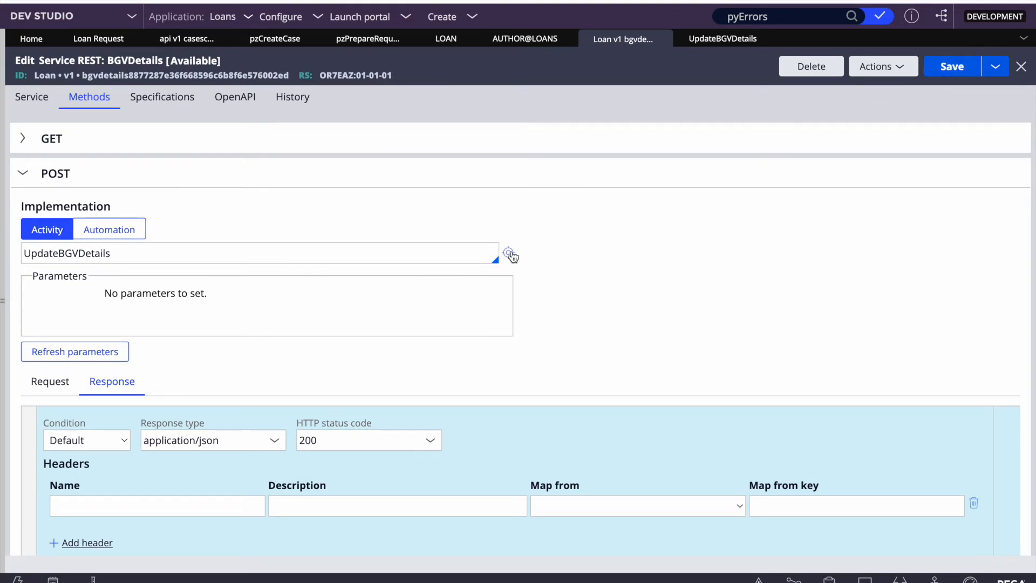
# Step: Open the UpdateBGVDetails activity and inspect its Steps and Pages & Classes
pyautogui.click(510, 253)
pyautogui.click(952, 68)
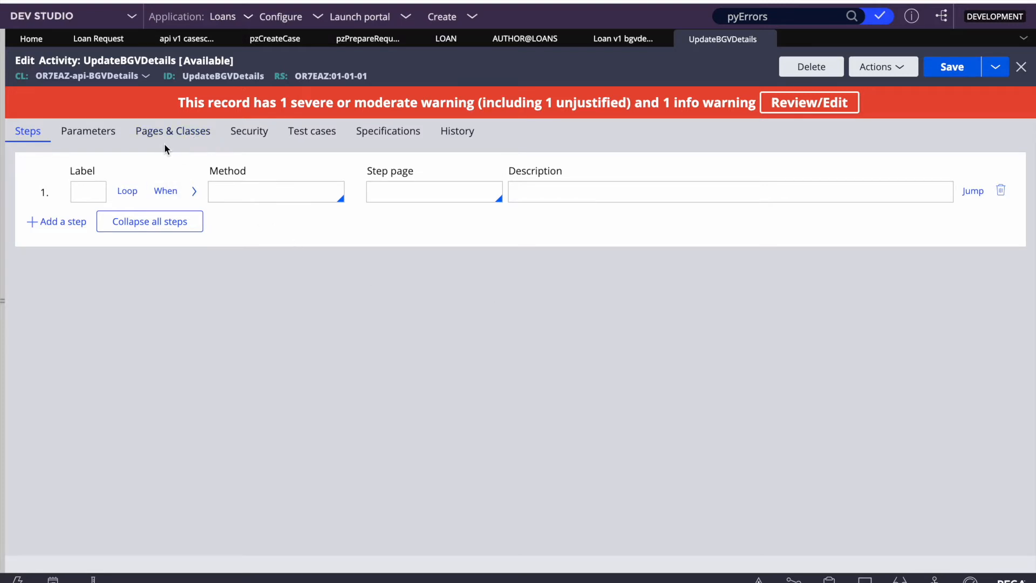
pyautogui.click(2, 301)
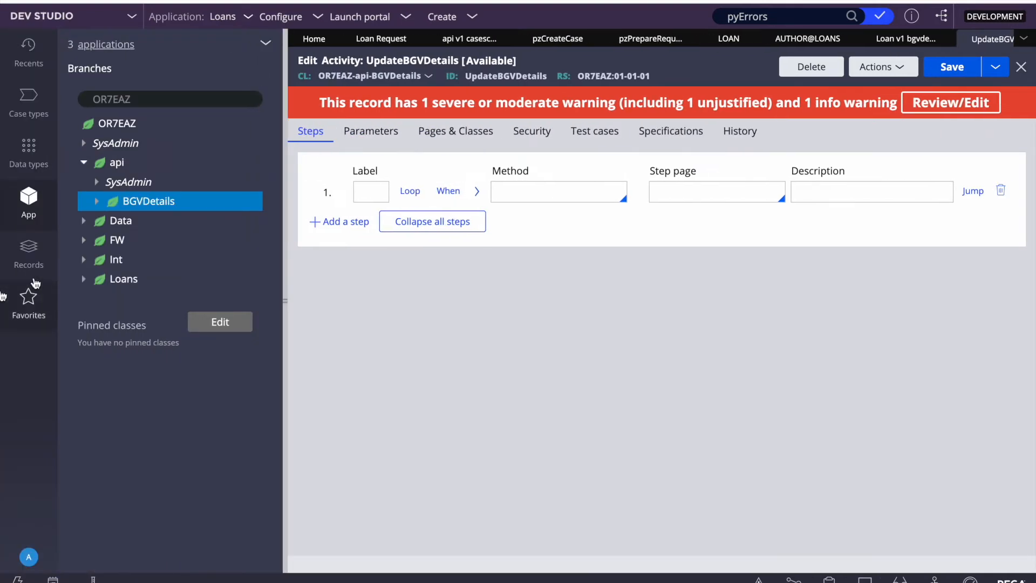
pyautogui.click(440, 133)
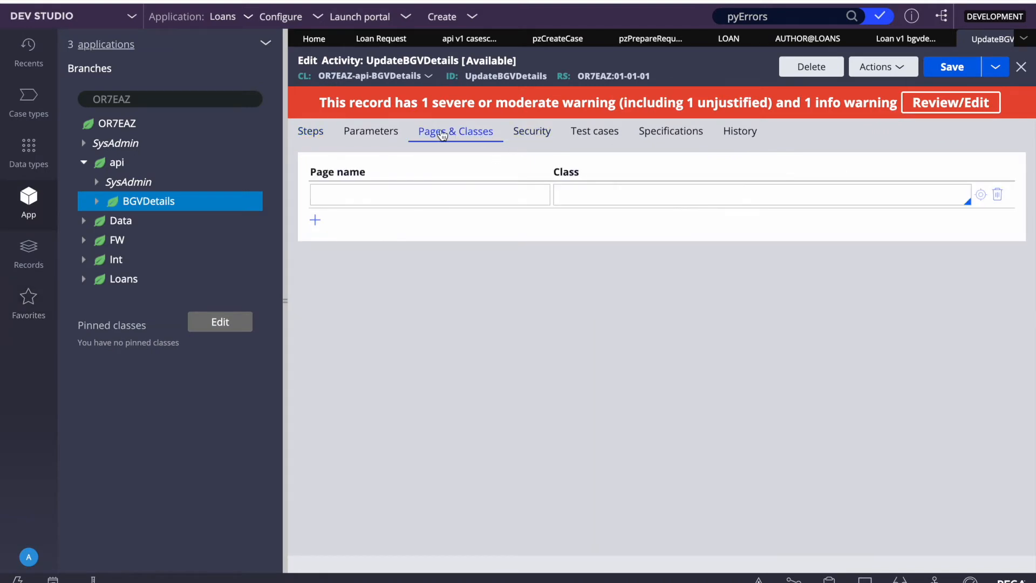
pyautogui.click(314, 133)
pyautogui.click(469, 136)
pyautogui.click(417, 193)
pyautogui.click(384, 198)
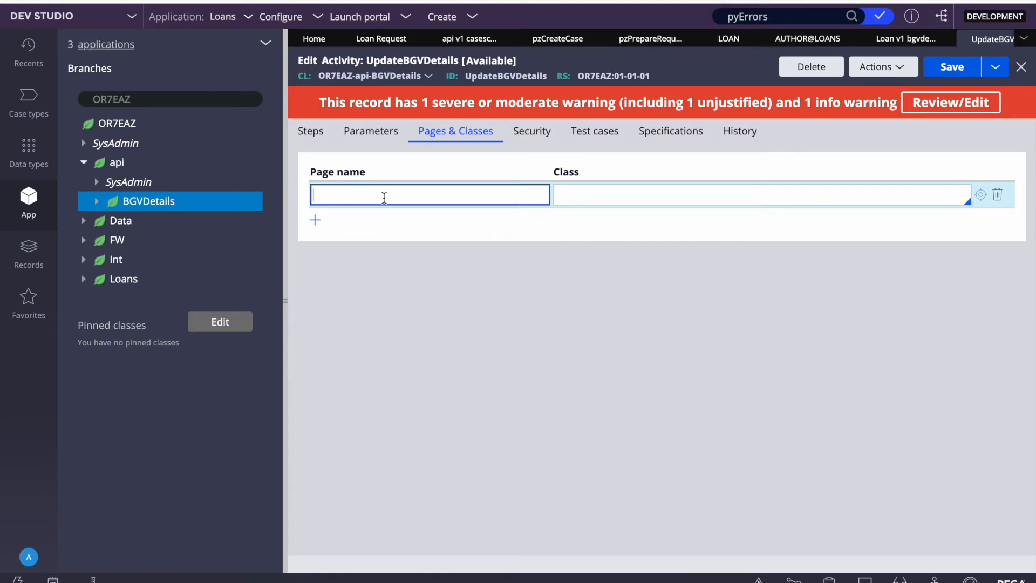
pyautogui.click(314, 135)
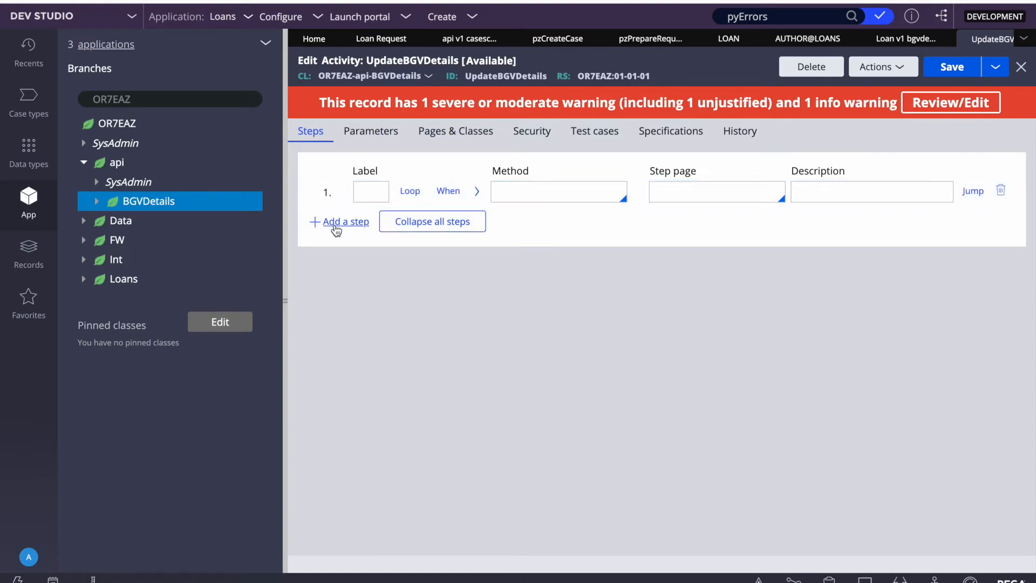
# Step: Search the App Explorer for OR7EAZ-api and open the OR7EAZ-api-BGVDetails class
pyautogui.click(284, 260)
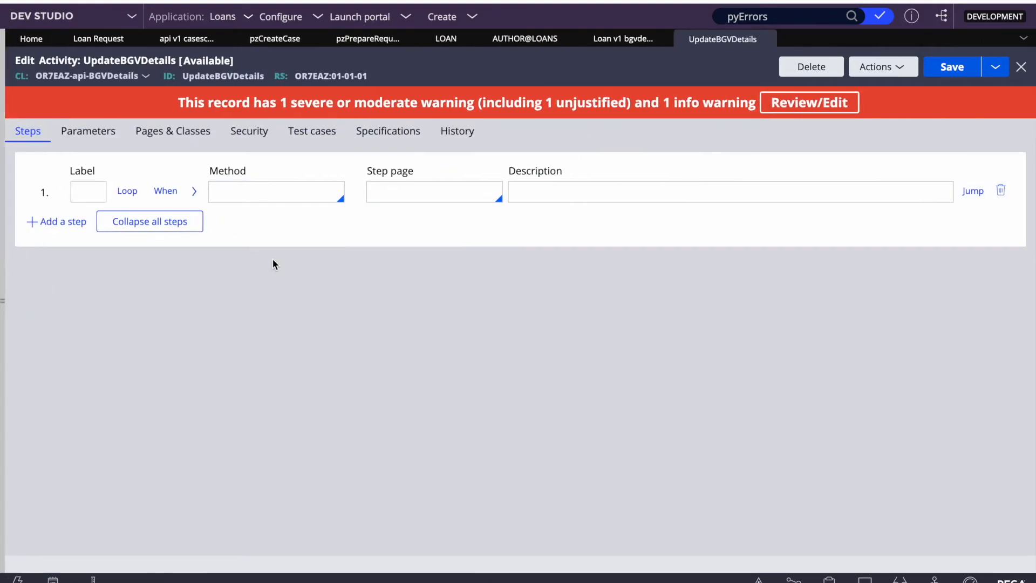
pyautogui.click(3, 223)
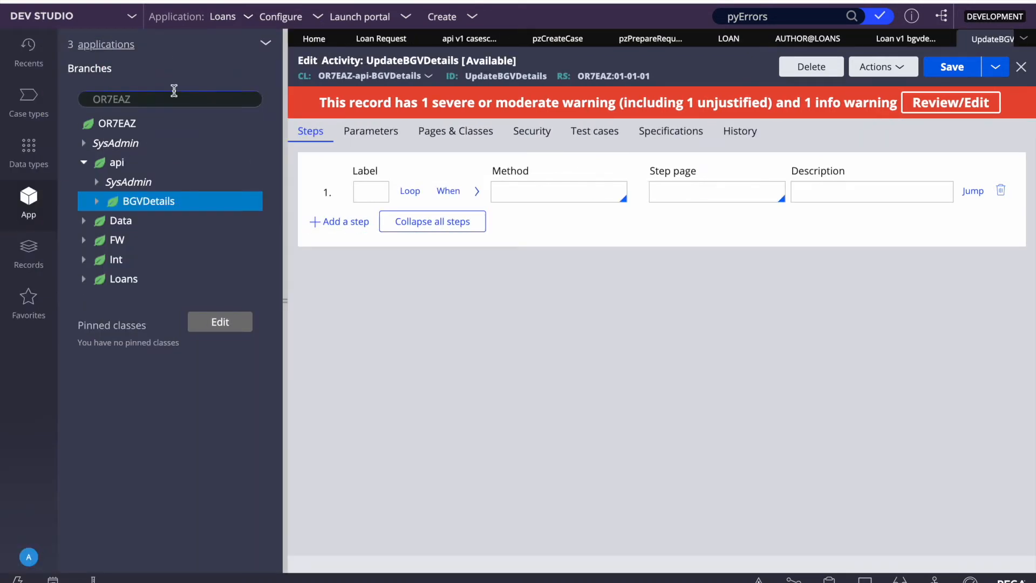
pyautogui.click(154, 99)
pyautogui.write('-api')
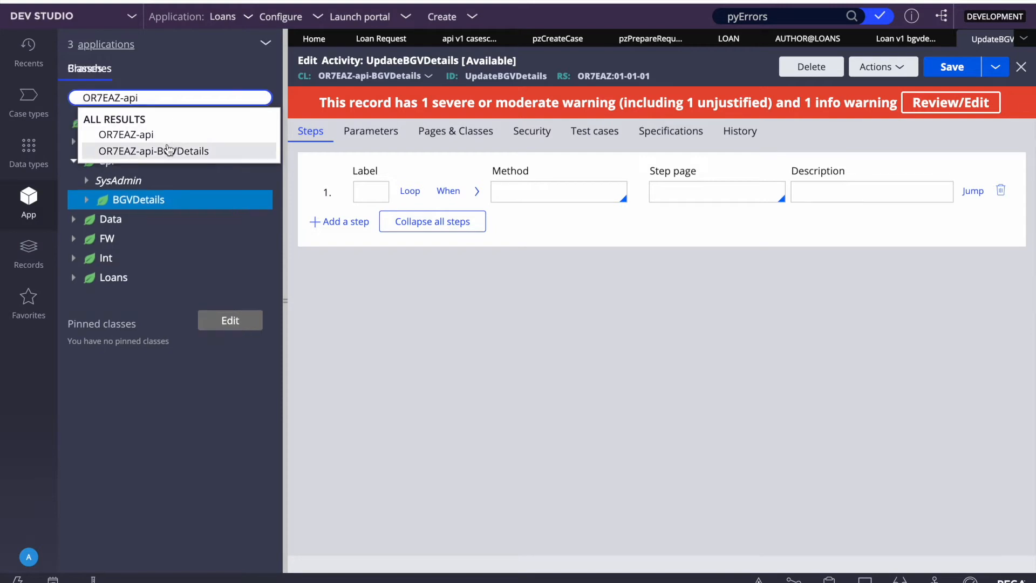
pyautogui.click(162, 150)
# Step: Start a new Property on OR7EAZ-api-BGVDetails via Create > Data Model > Property
pyautogui.rightClick(154, 122)
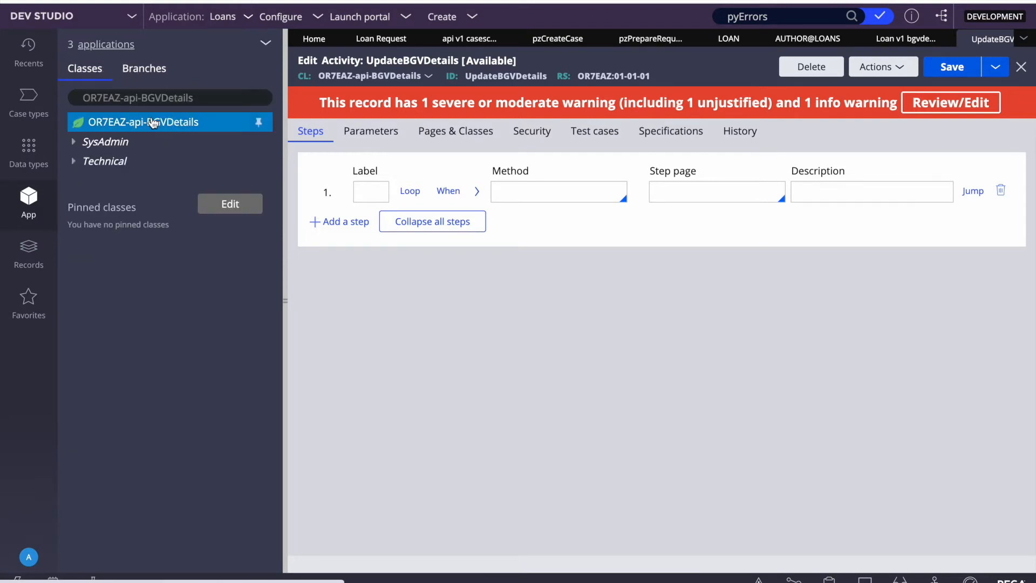
pyautogui.moveTo(108, 145)
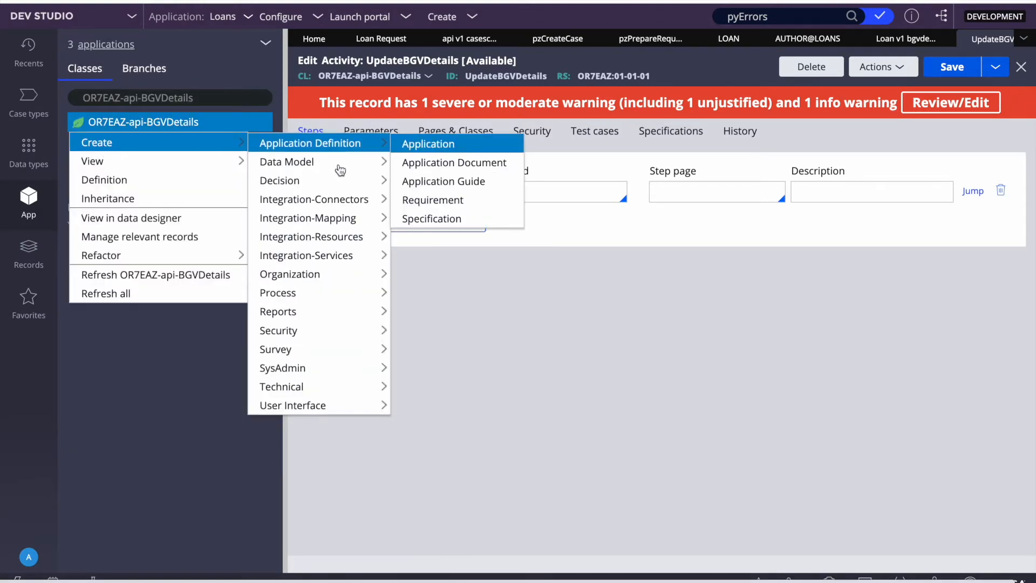
pyautogui.moveTo(301, 277)
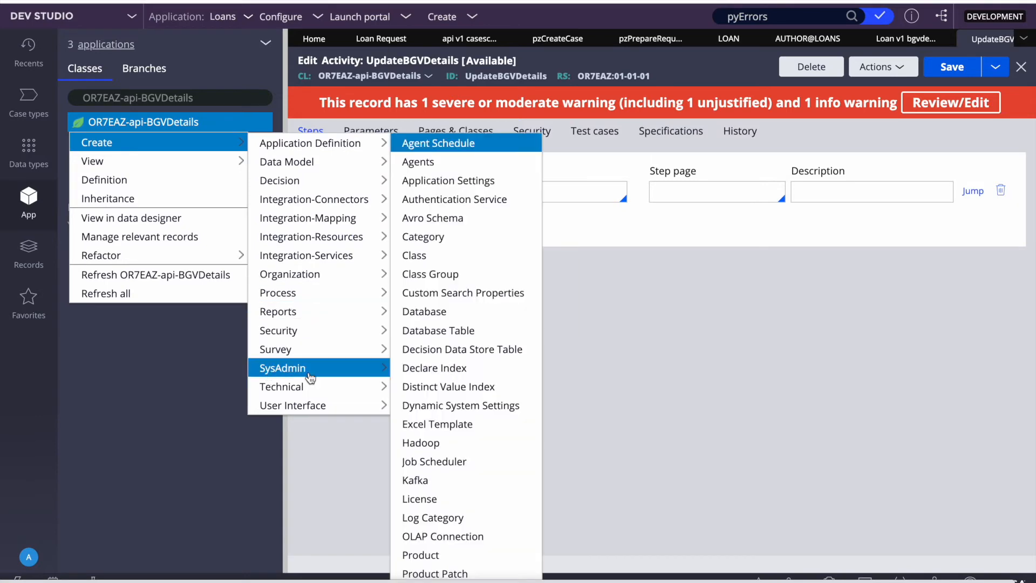
pyautogui.moveTo(290, 229)
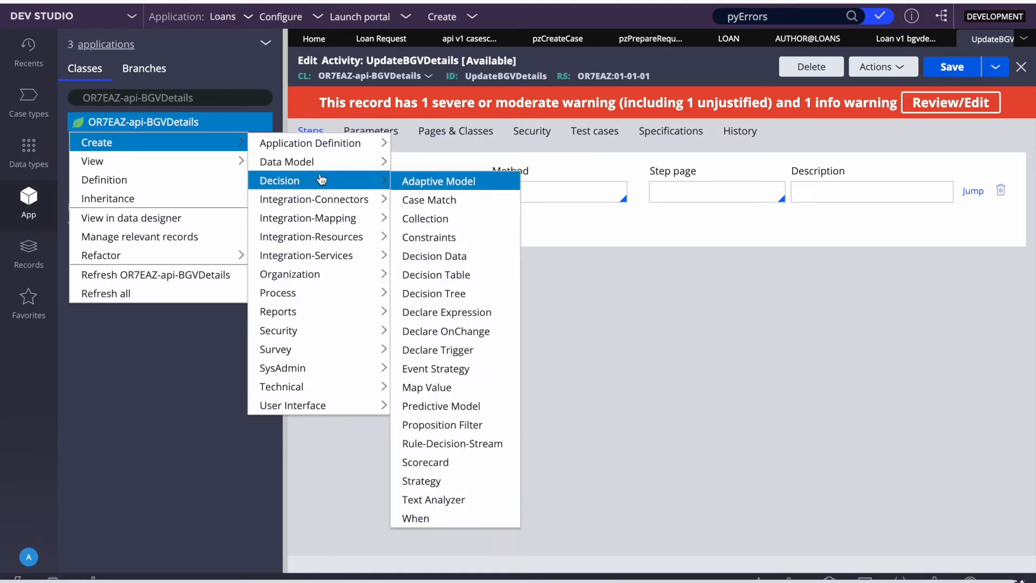
pyautogui.moveTo(346, 171)
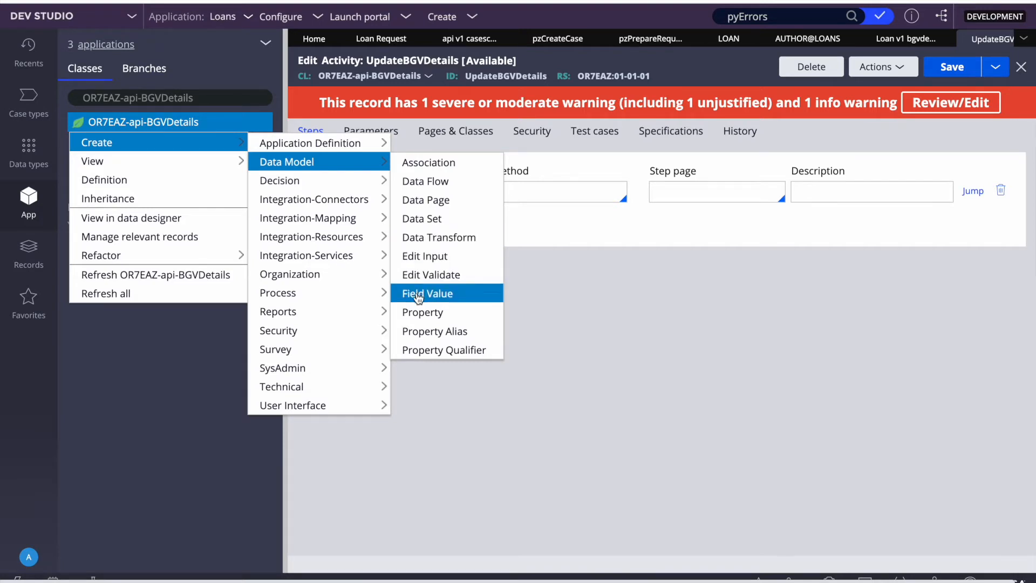
pyautogui.click(422, 313)
pyautogui.click(285, 308)
# Step: In Visual Studio Code, highlight the BGVDetails object's PegaCaseID, AccountNumber, BGVStatus and BGVDesc fields
pyautogui.press('F4')
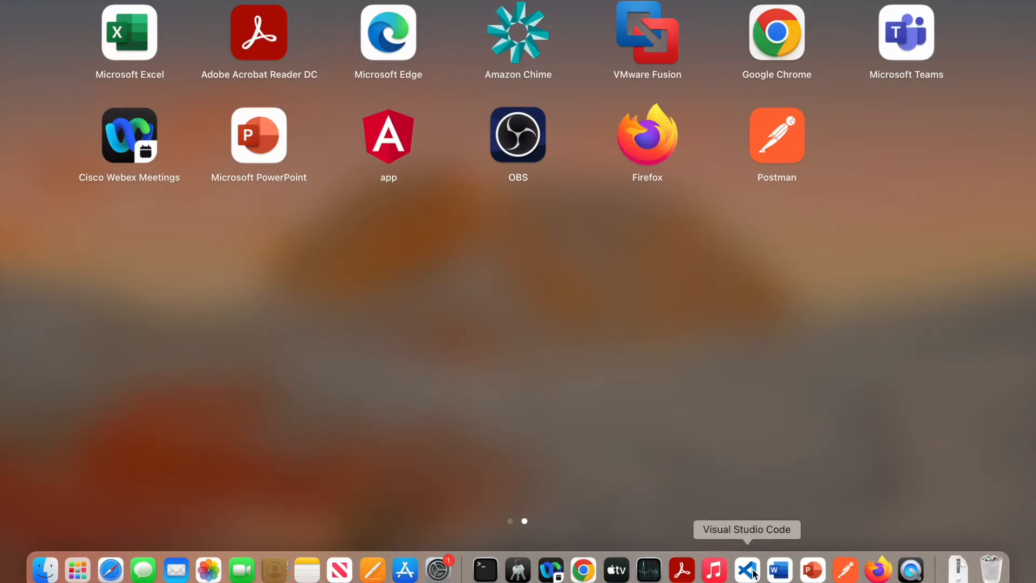
pyautogui.click(748, 569)
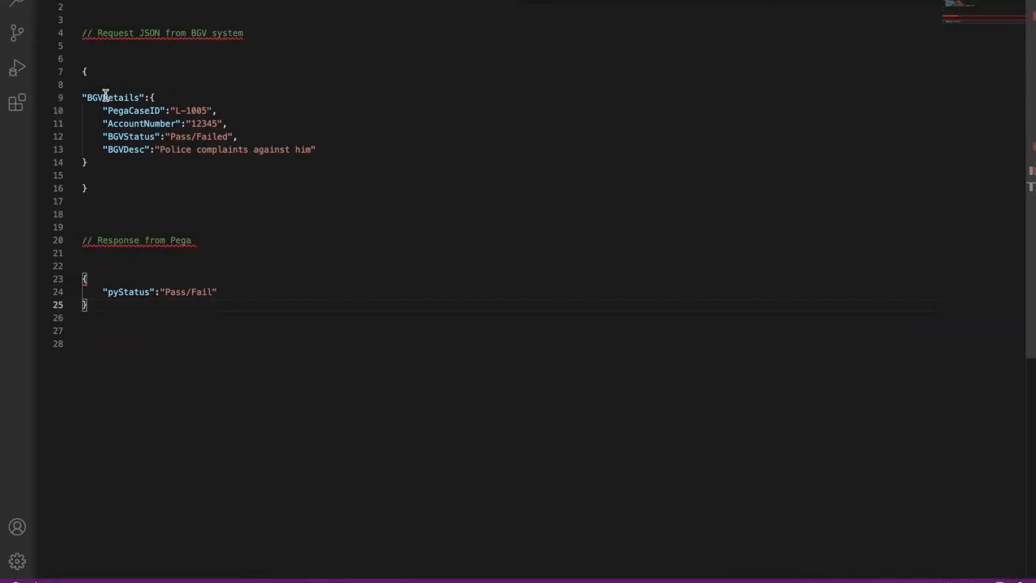
pyautogui.moveTo(319, 150); pyautogui.dragTo(91, 111)
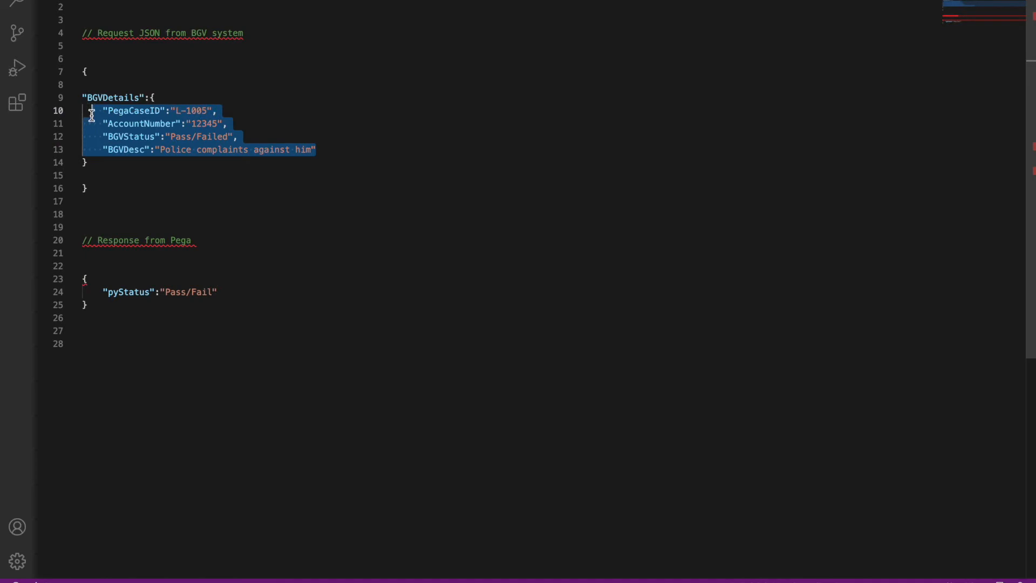
pyautogui.click(189, 172)
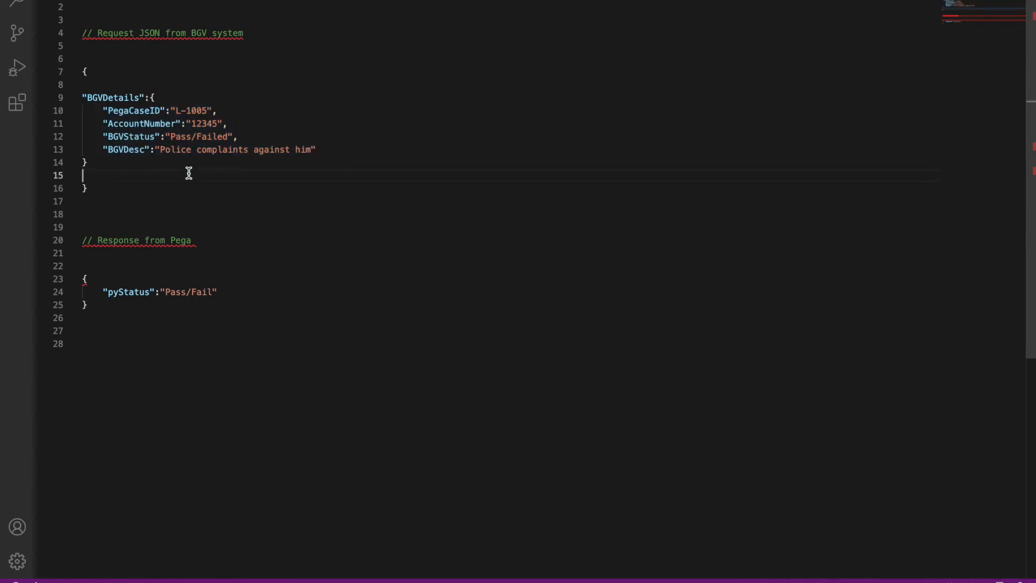
pyautogui.doubleClick(105, 99)
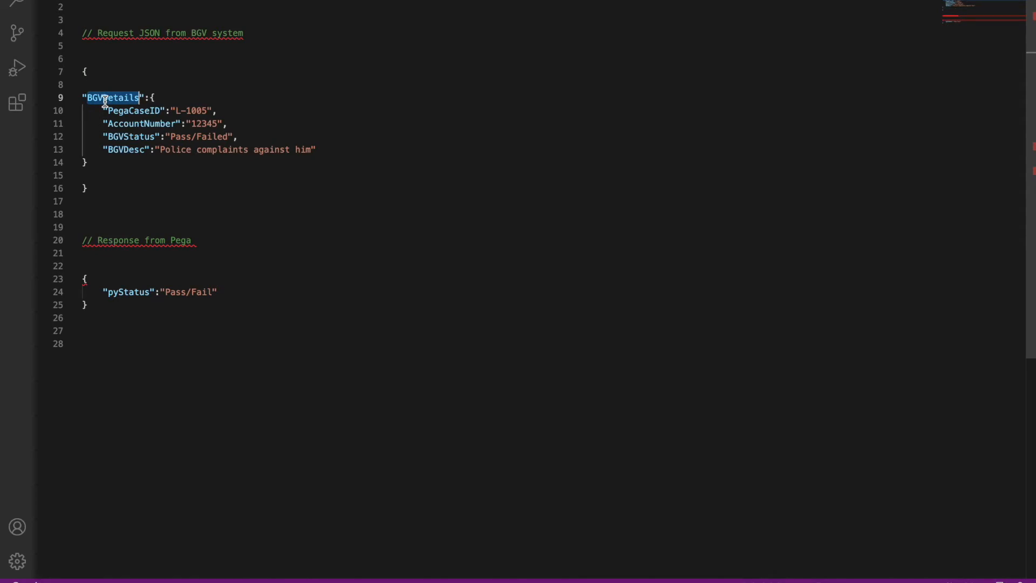
pyautogui.tripleClick(104, 98)
pyautogui.doubleClick(104, 99)
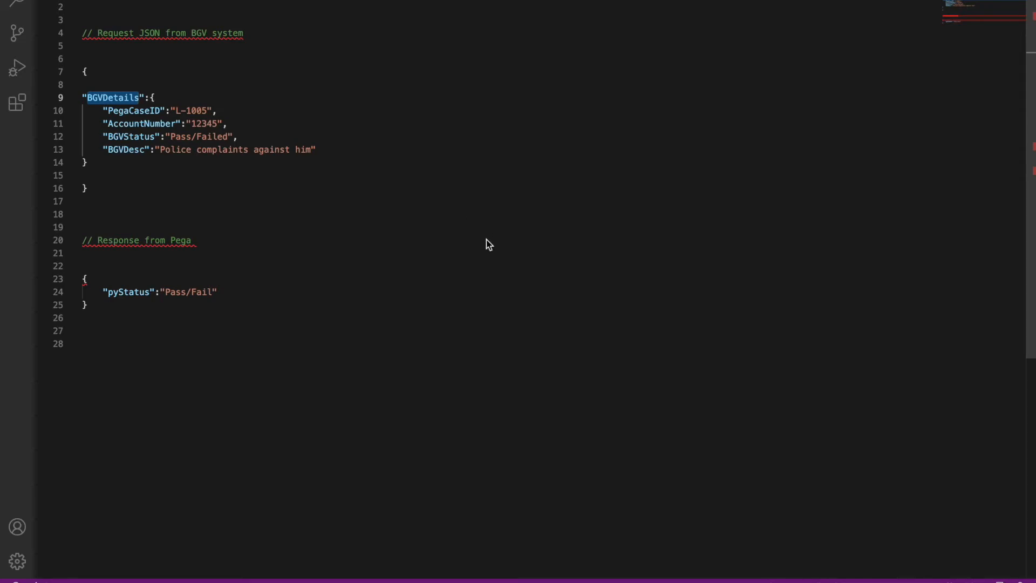
# Step: Back in Dev Studio, paste BGVDetails as the new property's label on OR7EAZ-api-BGVDetails
pyautogui.press('F4')
pyautogui.click(582, 566)
pyautogui.click(294, 162)
pyautogui.write('BGVDetails')
# Step: Create the BGVDetails property and change its type to Single Page
pyautogui.click(454, 409)
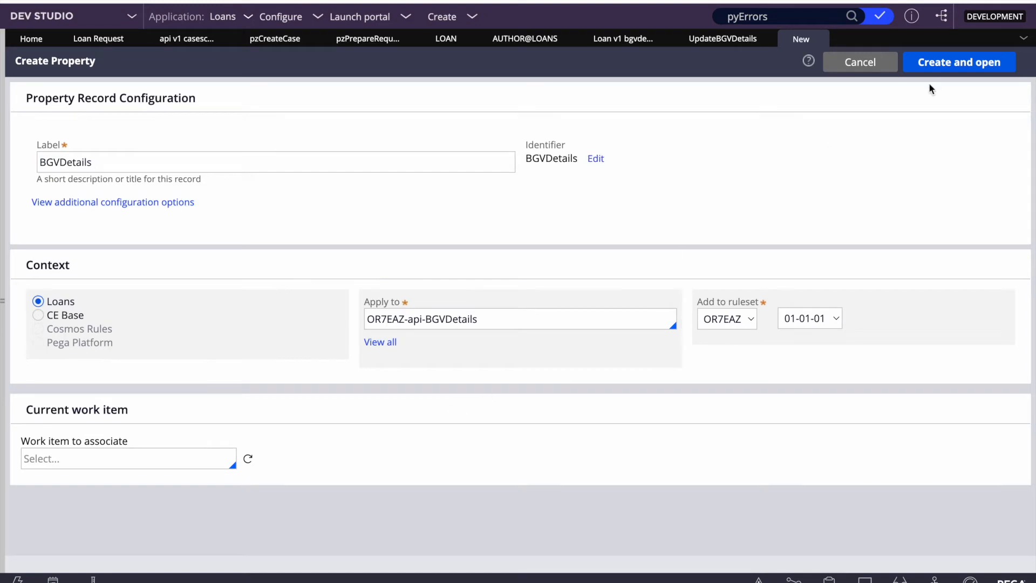
pyautogui.click(935, 67)
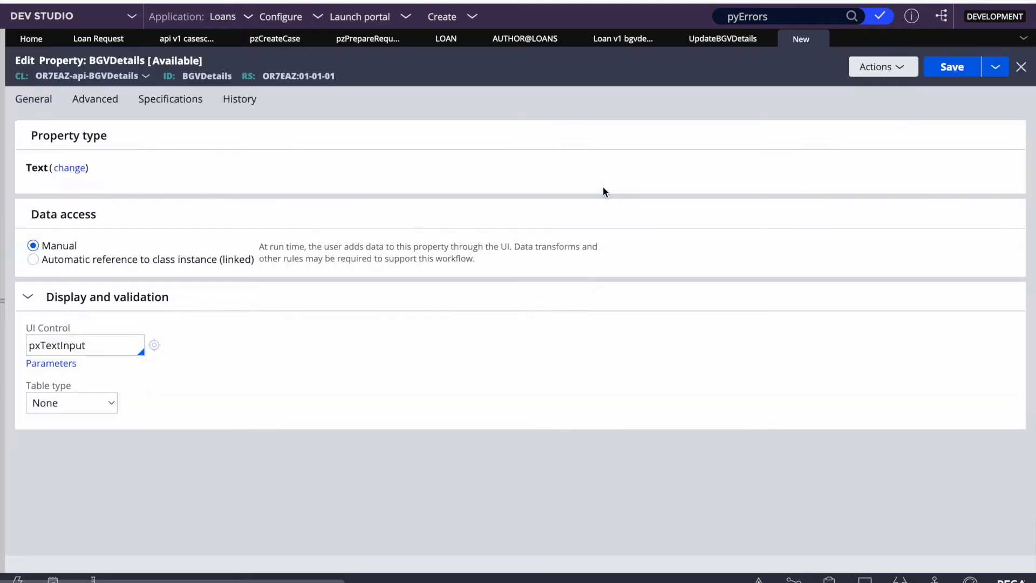
pyautogui.click(70, 169)
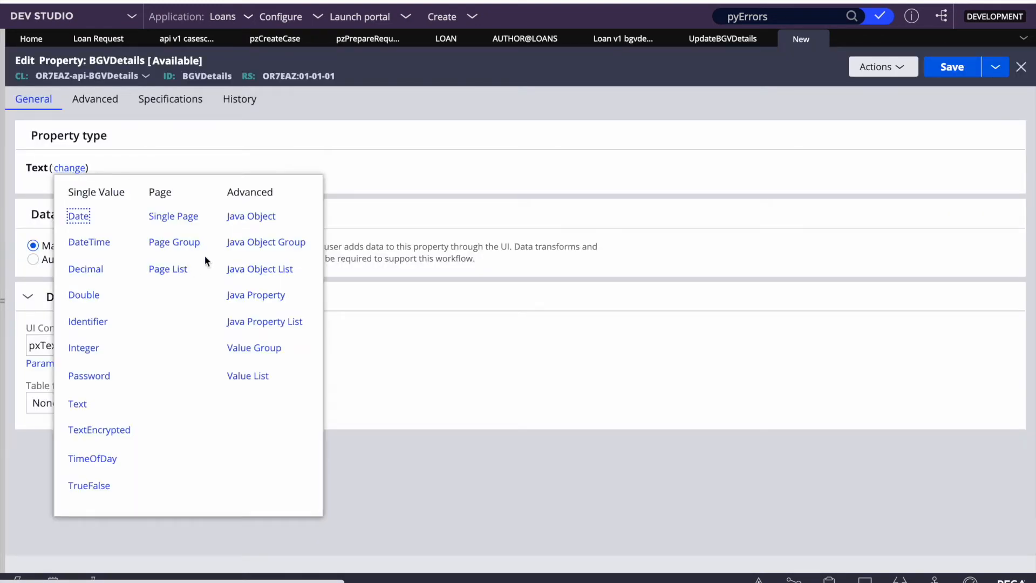
pyautogui.click(184, 217)
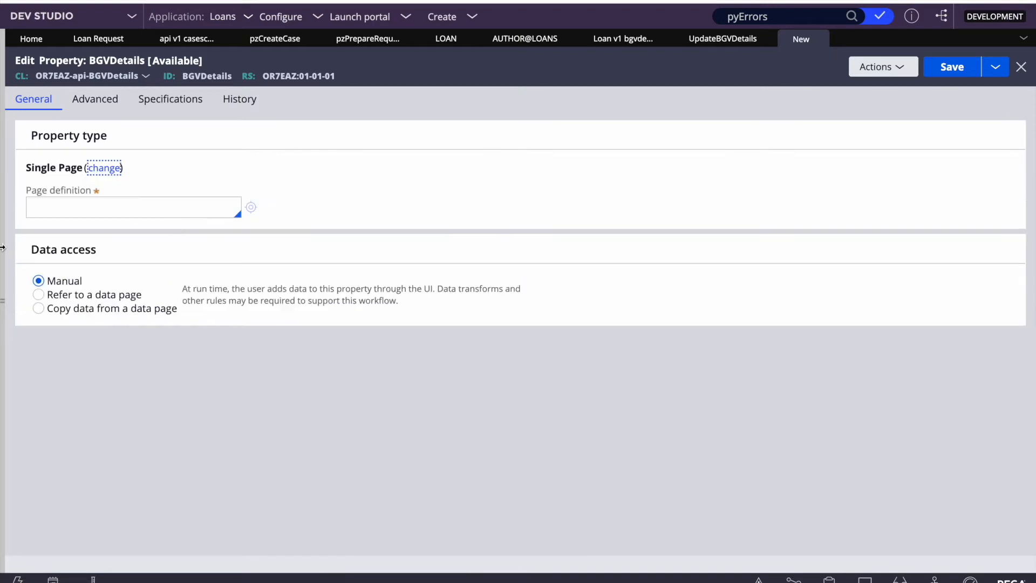
# Step: Set the page definition to OR7EAZ-Loans-data with a BGVDetails class suffix
pyautogui.click(1, 247)
pyautogui.click(205, 99)
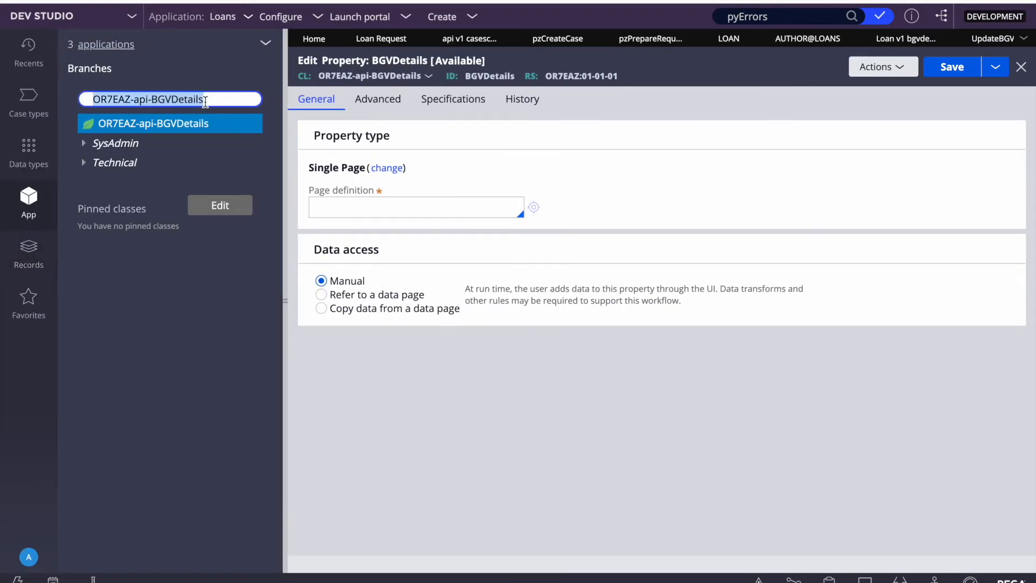
pyautogui.press('BackSpace')
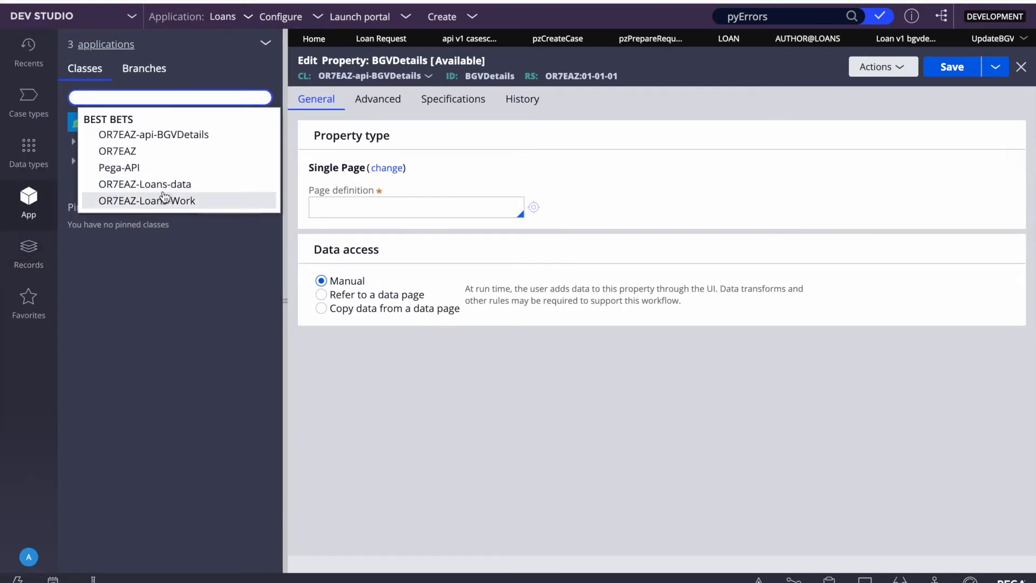
pyautogui.click(162, 184)
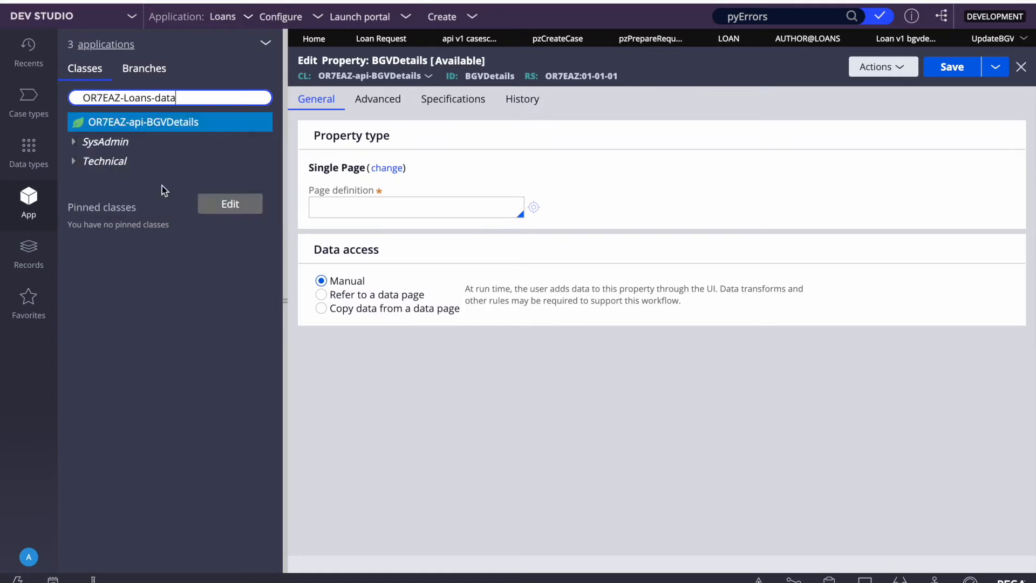
pyautogui.click(191, 95)
pyautogui.hotkey('ctrl', 'c')
pyautogui.click(368, 207)
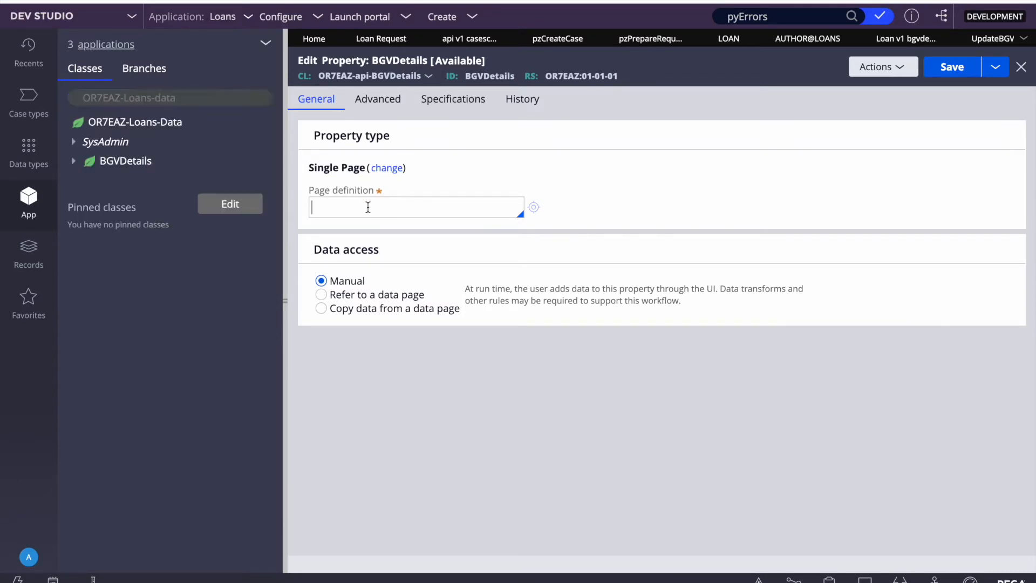
pyautogui.hotkey('ctrl', 'v')
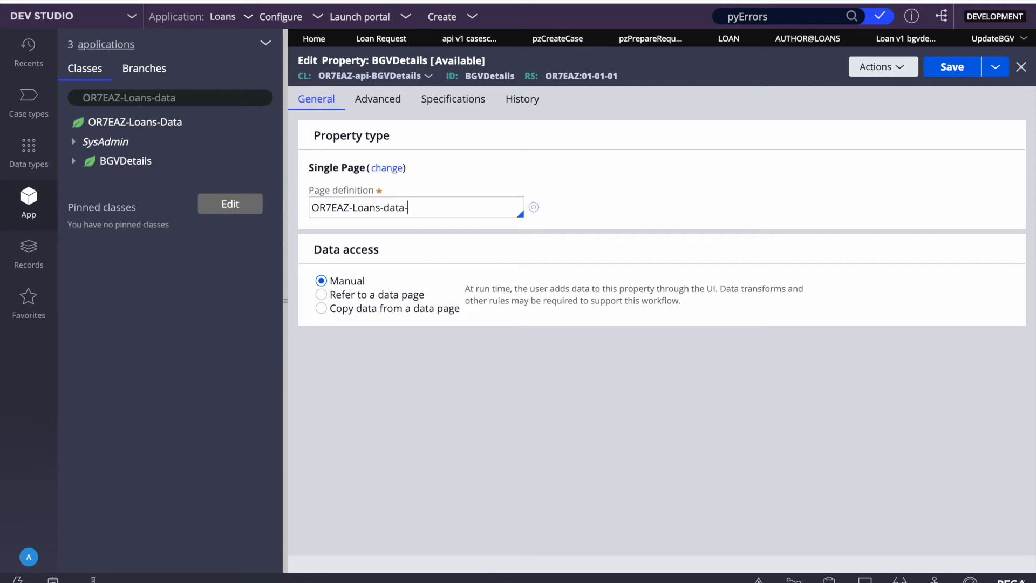
pyautogui.write('-BGVdEATILS')
# Step: Correct the misspelled page definition class name and save the property
pyautogui.click(955, 68)
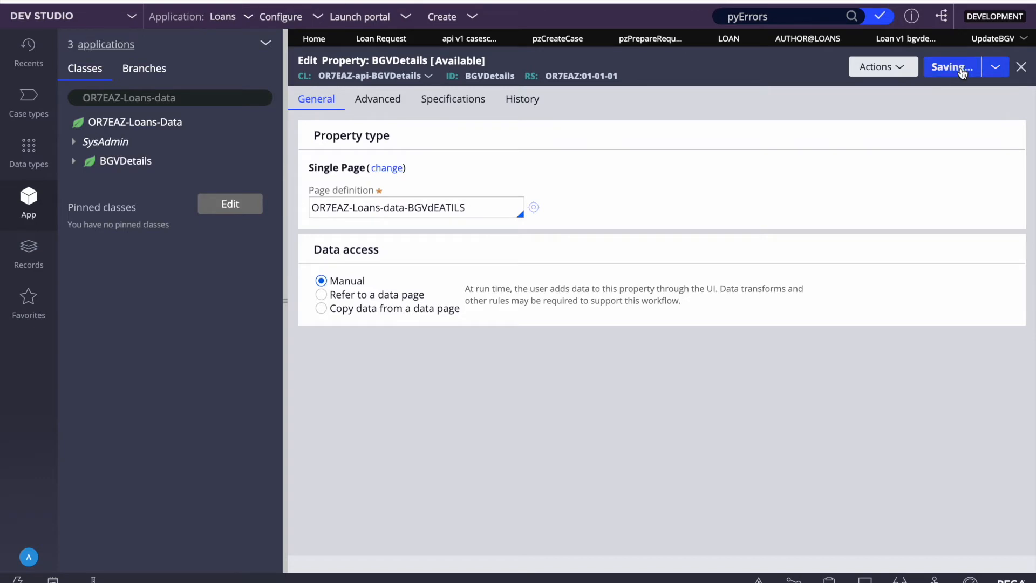
pyautogui.click(489, 246)
pyautogui.press('BackSpace')
pyautogui.press('BackSpace')
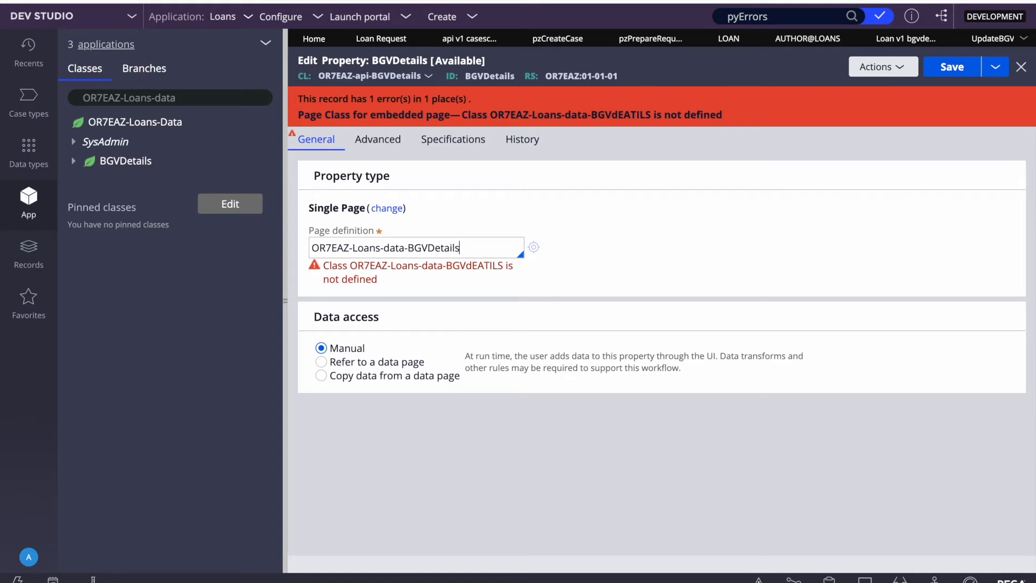
pyautogui.click(957, 68)
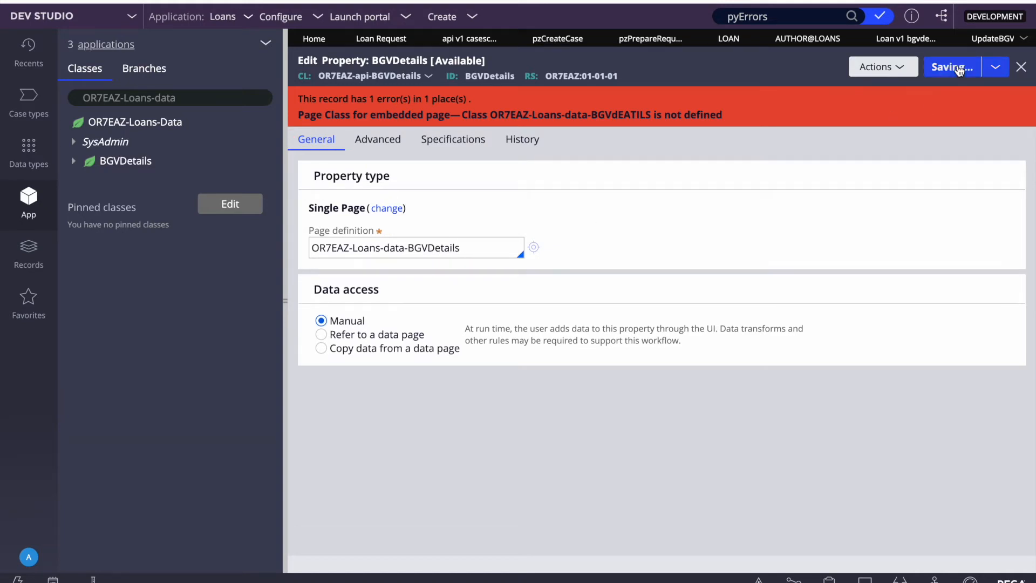
pyautogui.click(285, 281)
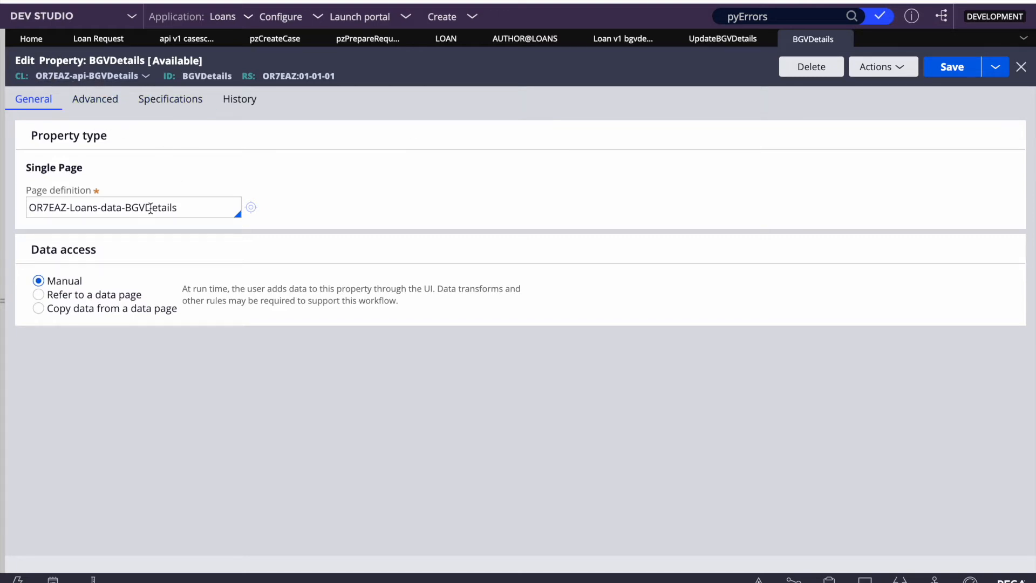
# Step: Inspect the request JSON's BGVDetails, PegaCaseID and AccountNumber keys in Visual Studio Code
pyautogui.doubleClick(208, 75)
pyautogui.press('F4')
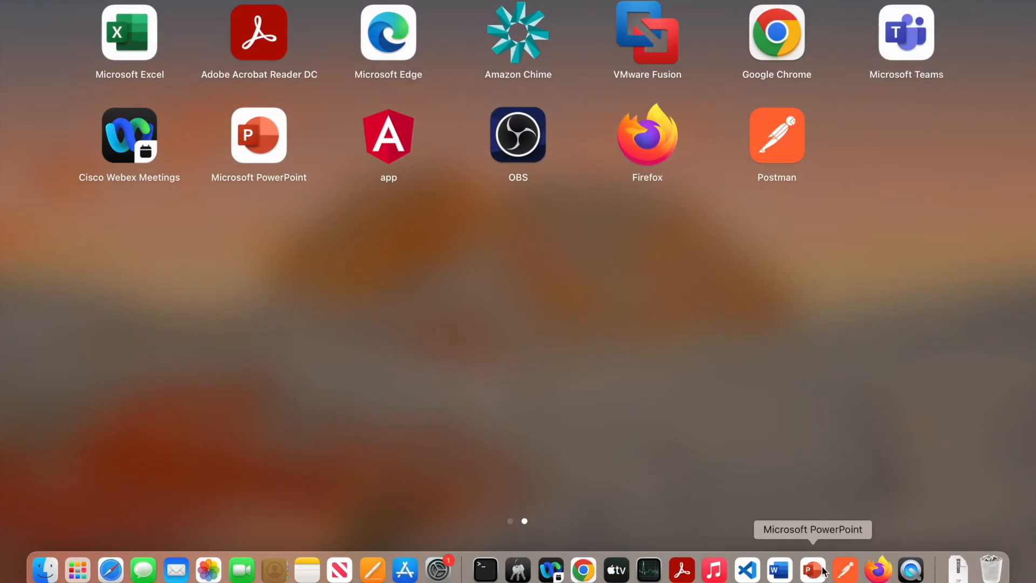
pyautogui.click(750, 573)
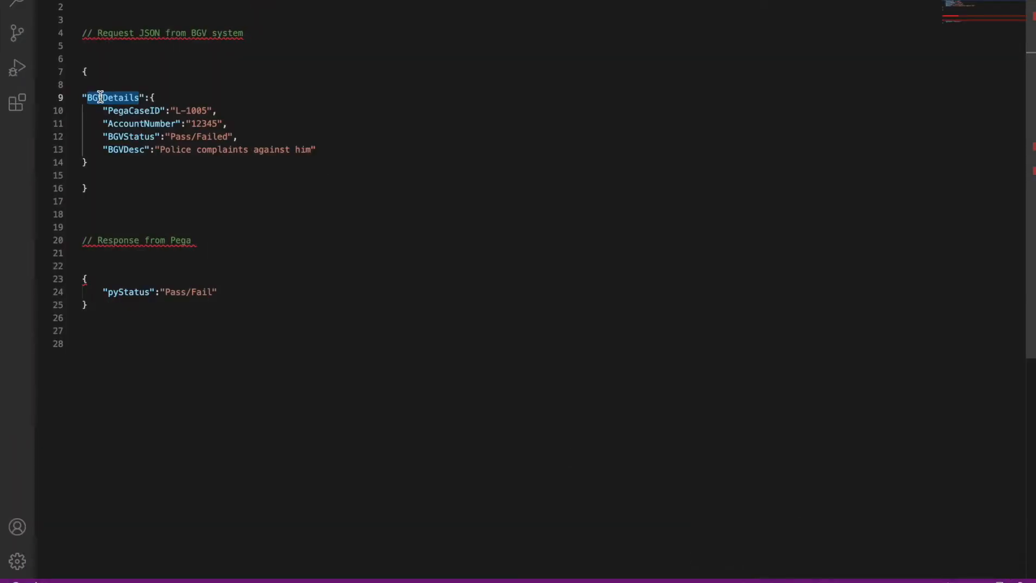
pyautogui.doubleClick(128, 112)
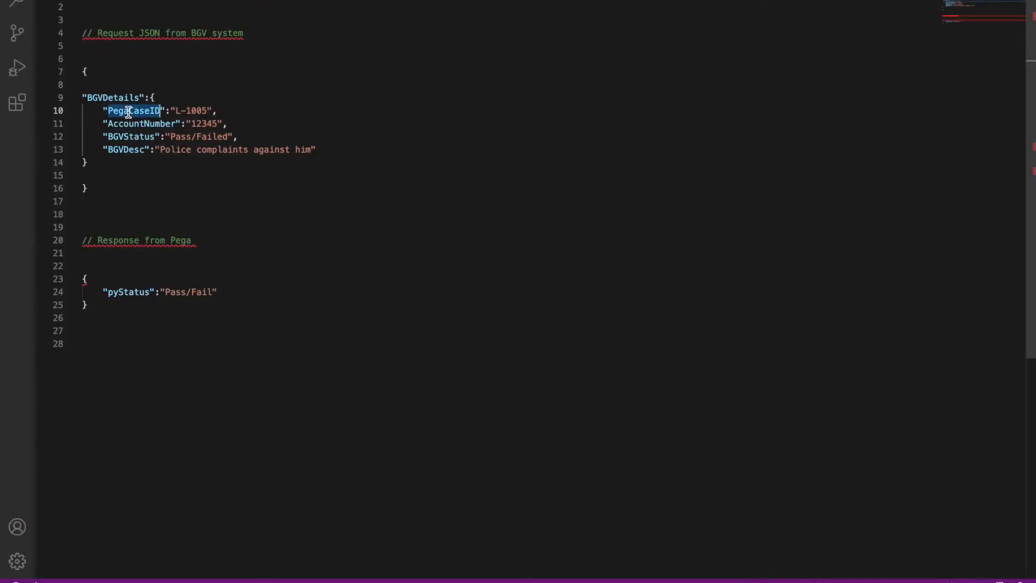
pyautogui.doubleClick(105, 98)
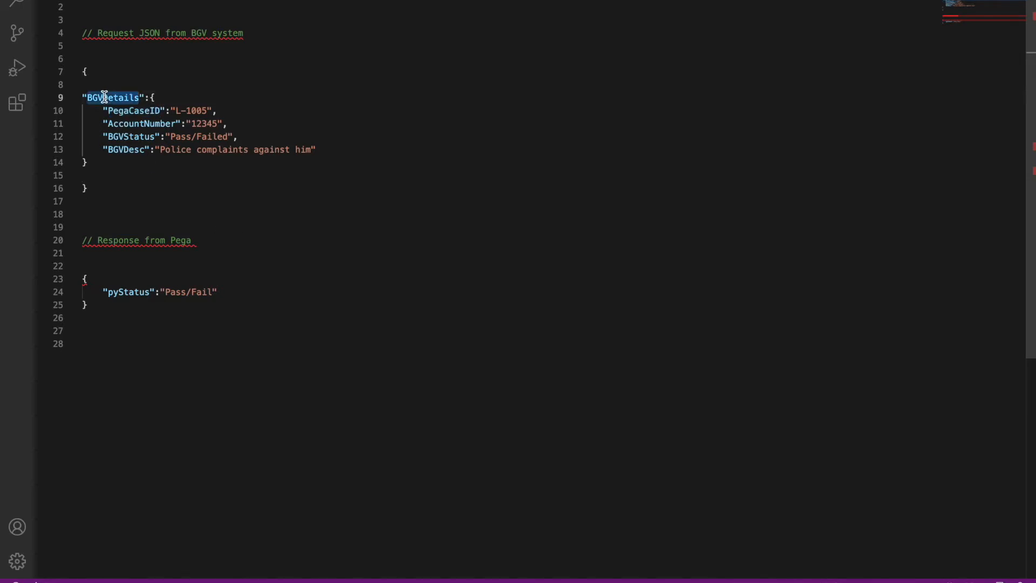
pyautogui.tripleClick(104, 97)
pyautogui.doubleClick(104, 97)
pyautogui.doubleClick(135, 123)
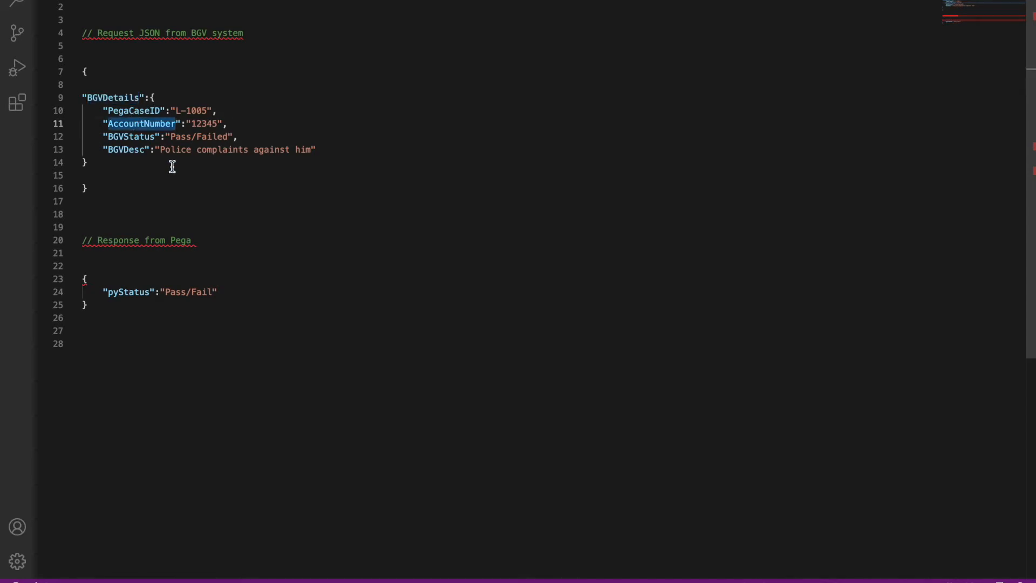
# Step: Return to Dev Studio and open the UpdateBGVDetails activity
pyautogui.press('F4')
pyautogui.click(584, 570)
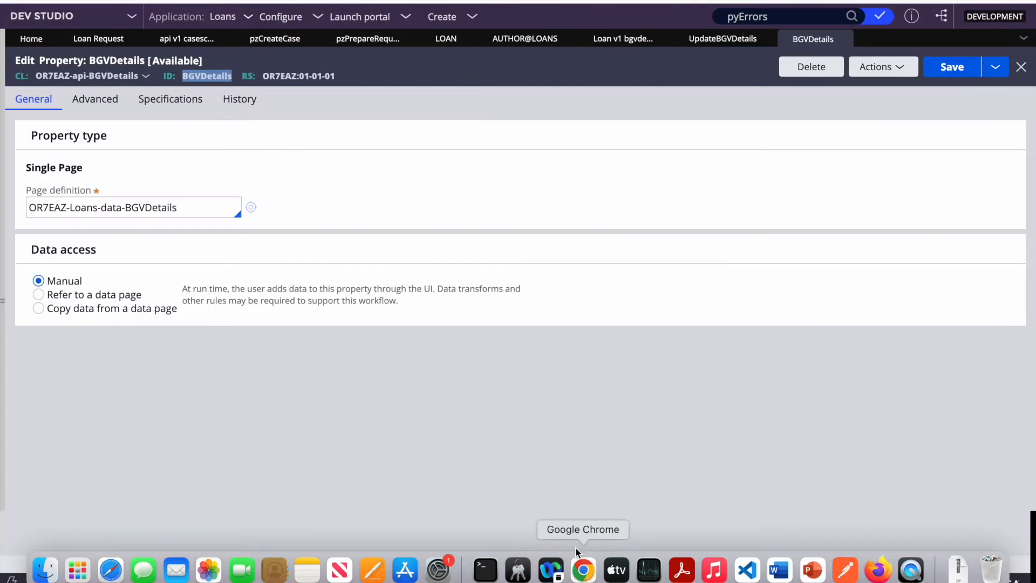
pyautogui.click(705, 40)
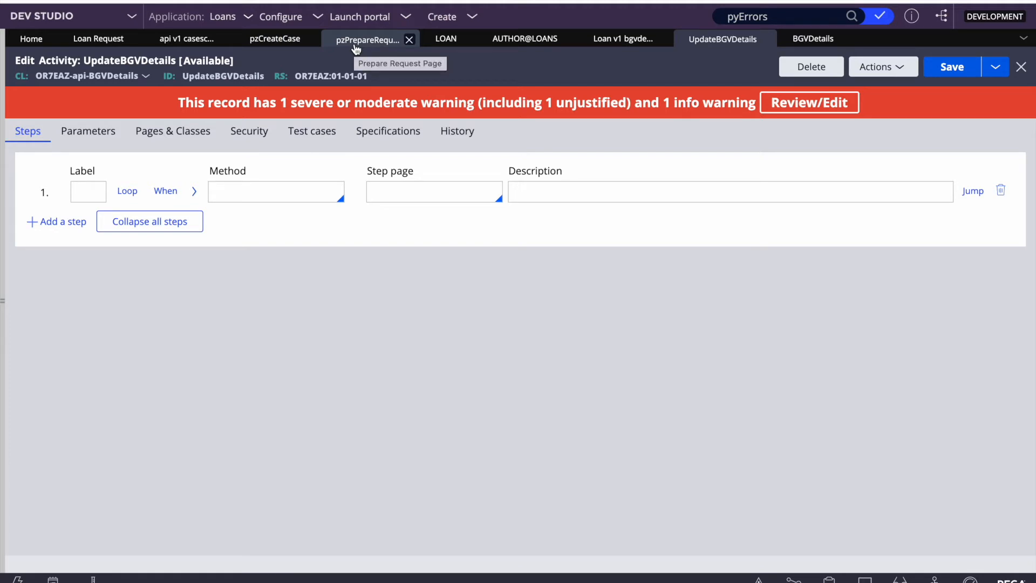
pyautogui.click(357, 40)
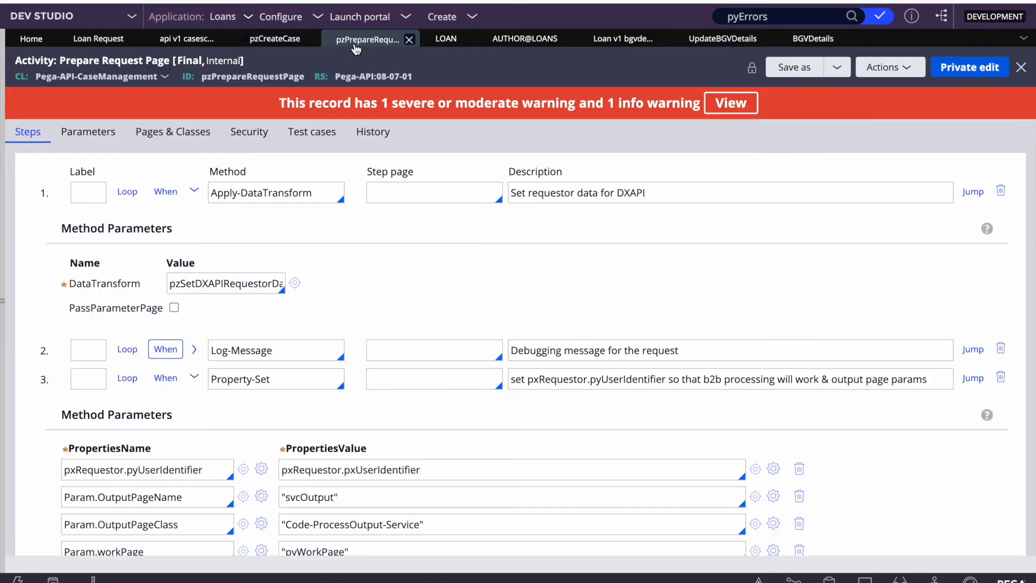
pyautogui.scroll(-5, 488, 460)
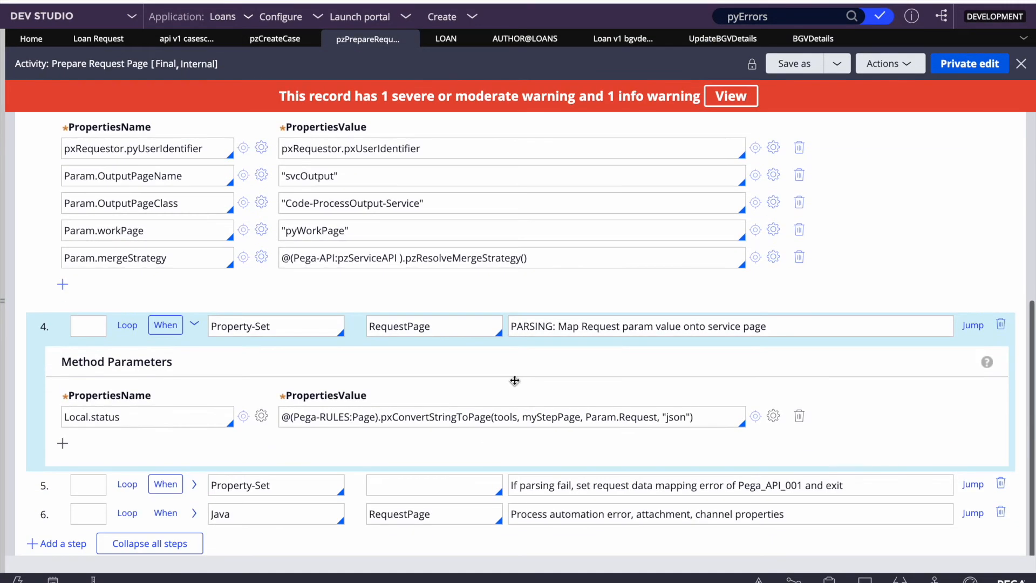
pyautogui.tripleClick(441, 418)
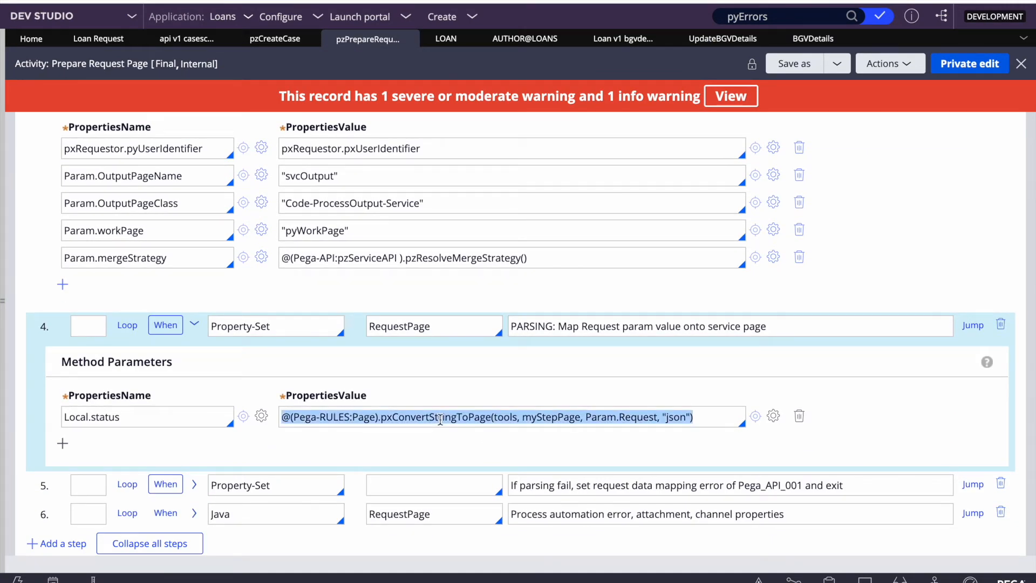
pyautogui.doubleClick(485, 421)
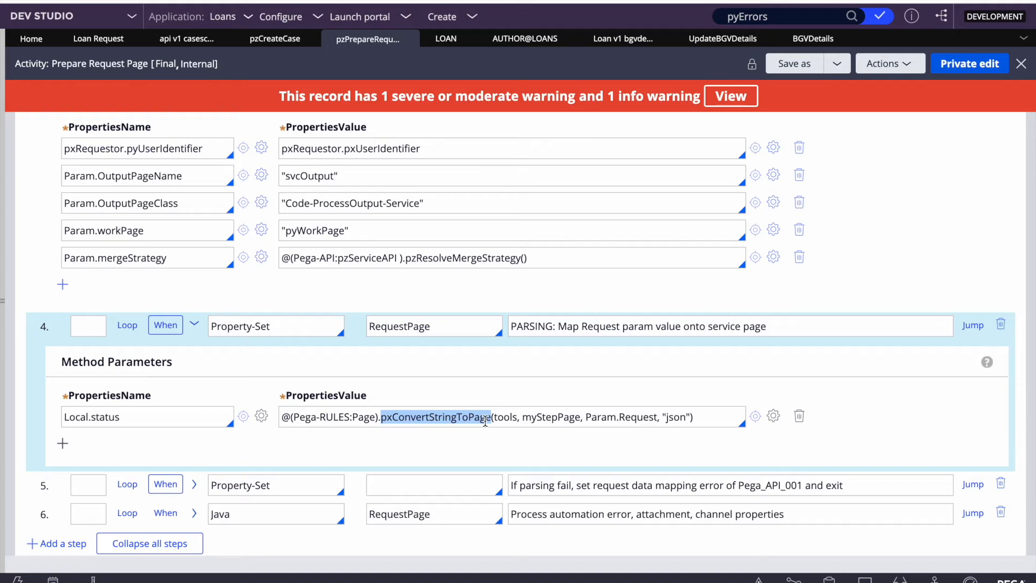
pyautogui.tripleClick(486, 421)
pyautogui.hotkey('ctrl', 'c')
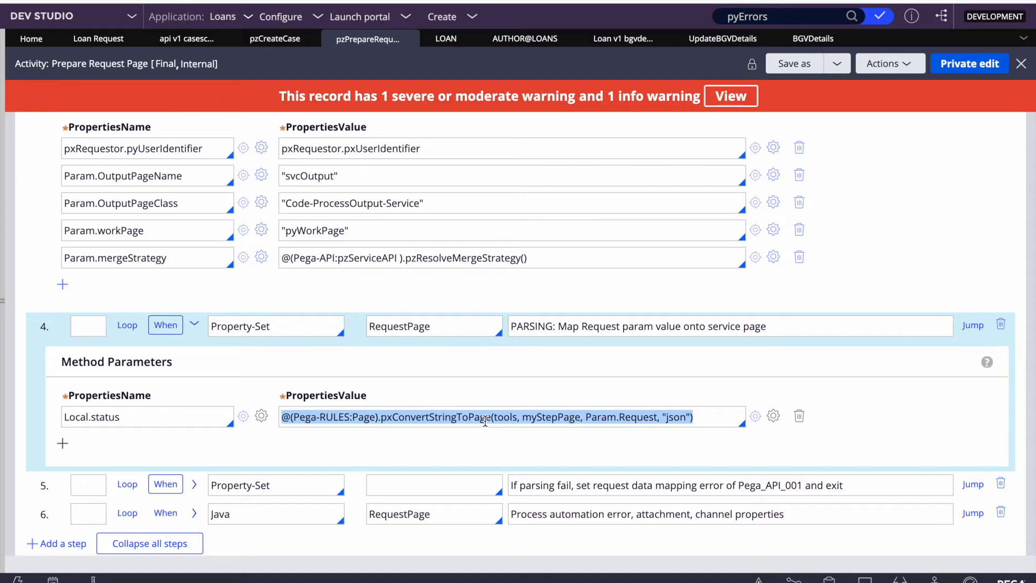
pyautogui.click(713, 38)
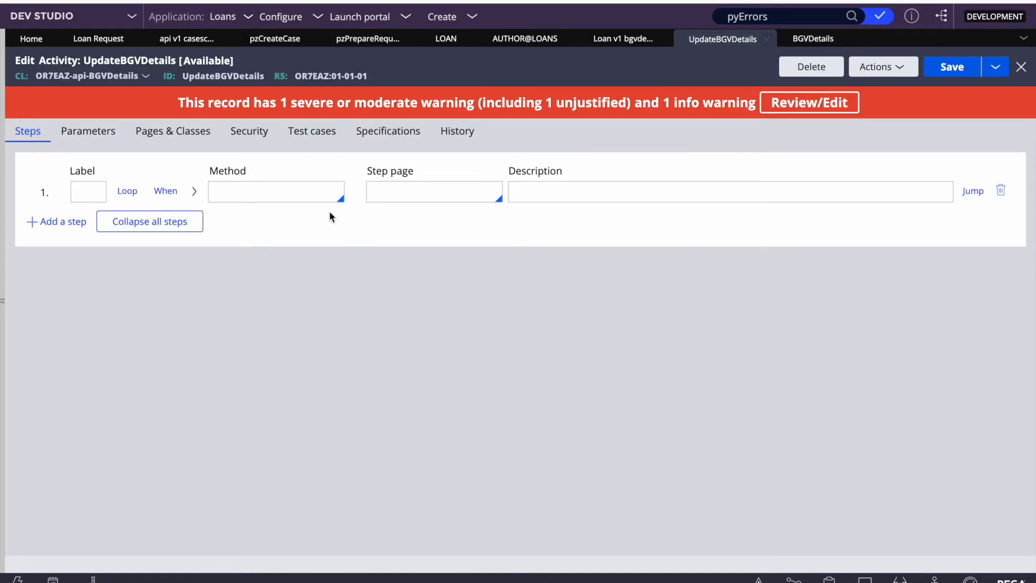
# Step: Choose Property-Set as the method for step 1
pyautogui.click(388, 194)
pyautogui.write('prop')
pyautogui.press('BackSpace')
pyautogui.press('BackSpace')
pyautogui.press('BackSpace')
pyautogui.press('BackSpace')
pyautogui.click(264, 191)
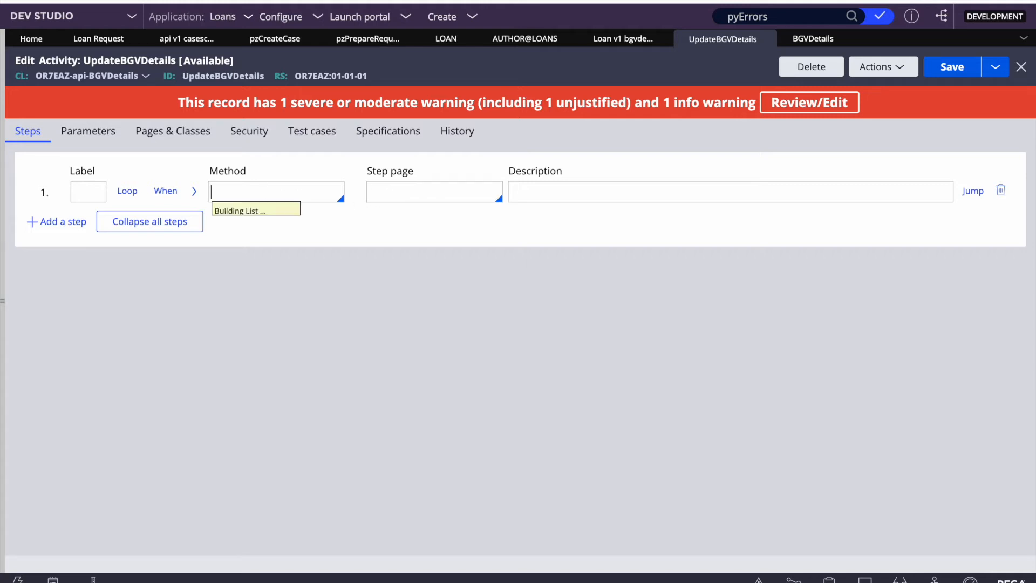
pyautogui.write('pop')
pyautogui.press('Down')
pyautogui.press('Down')
pyautogui.press('Down')
pyautogui.press('Down')
pyautogui.press('Down')
pyautogui.press('Down')
pyautogui.press('Down')
pyautogui.press('Down')
pyautogui.press('Down')
pyautogui.press('BackSpace')
pyautogui.press('BackSpace')
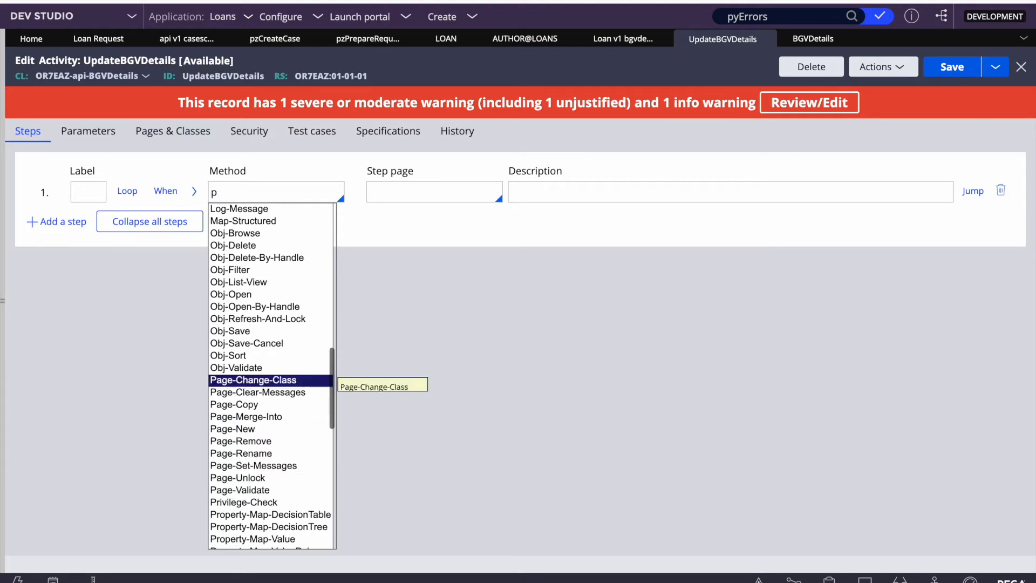
pyautogui.write('ro')
pyautogui.press('Down')
pyautogui.press('Down')
pyautogui.press('Down')
pyautogui.press('Down')
pyautogui.press('Down')
pyautogui.press('Down')
pyautogui.press('Down')
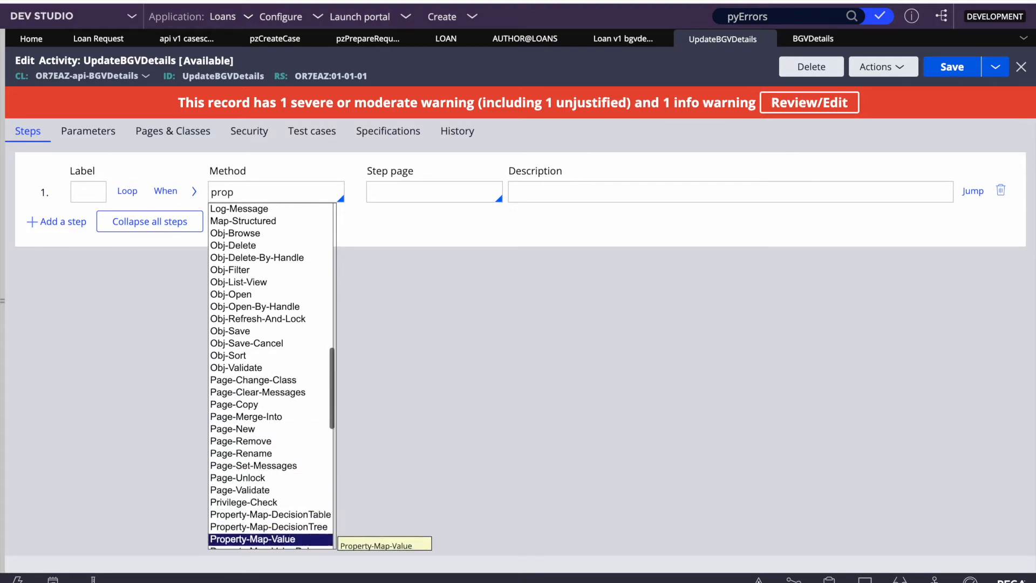
pyautogui.press('Return')
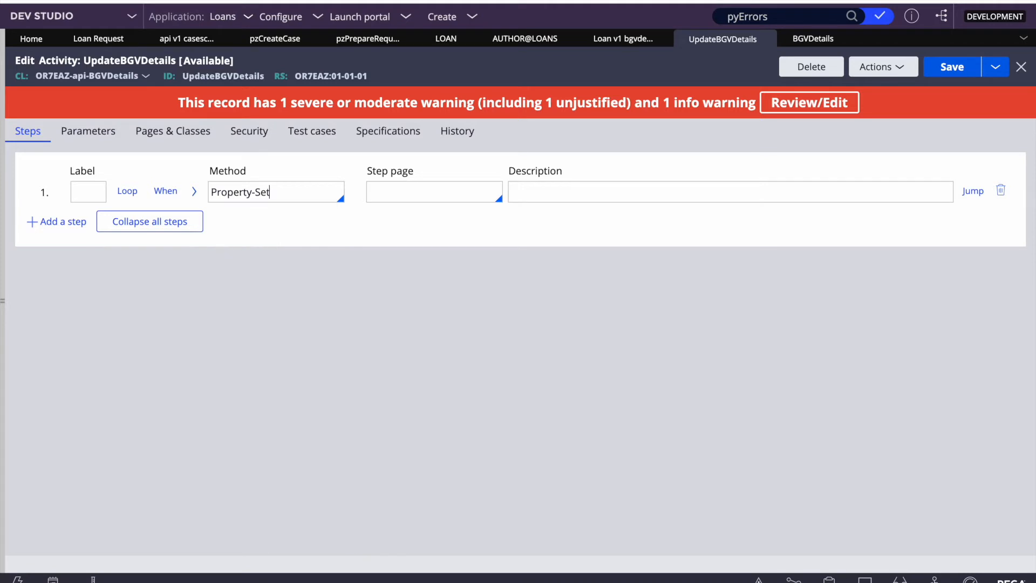
# Step: Set Local.Status to the pasted pxConvertStringToPage expression and add a second step
pyautogui.click(194, 192)
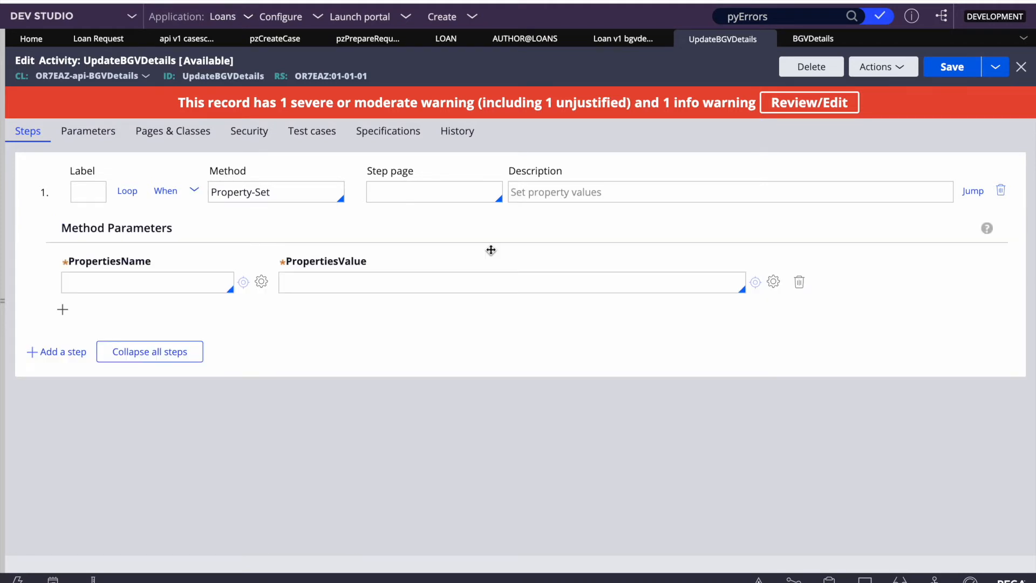
pyautogui.click(366, 278)
pyautogui.hotkey('ctrl', 'v')
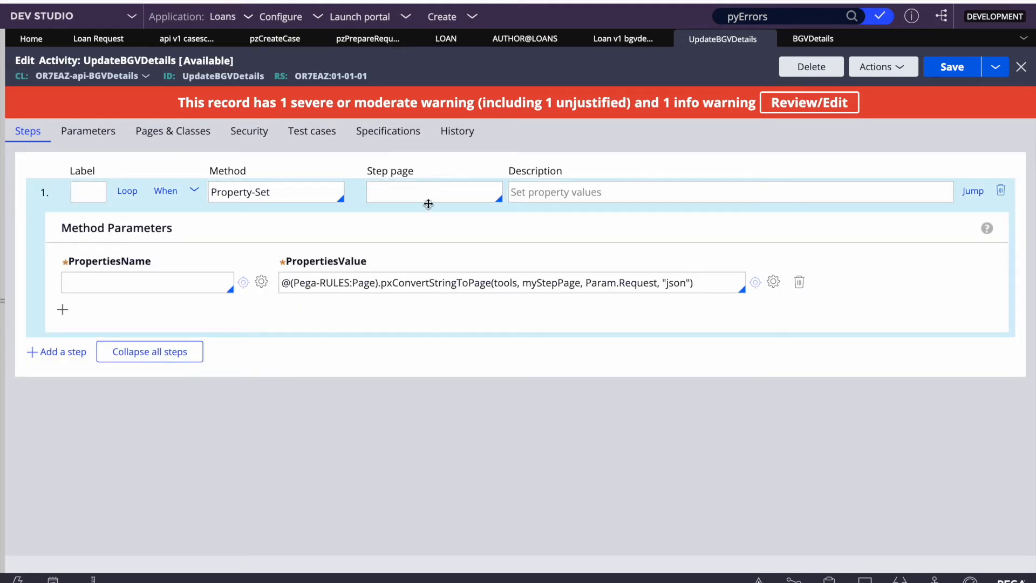
pyautogui.click(428, 204)
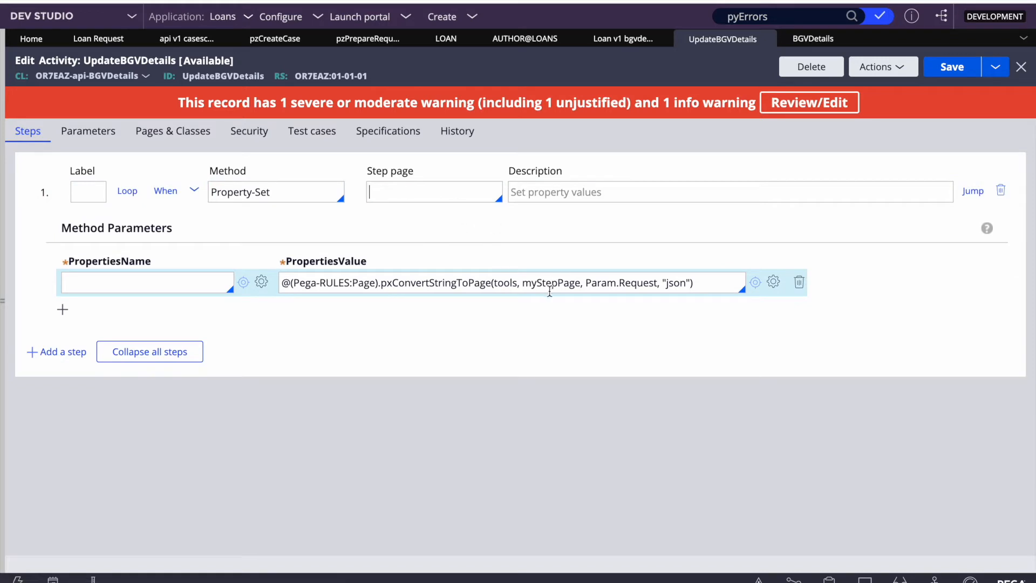
pyautogui.click(523, 283)
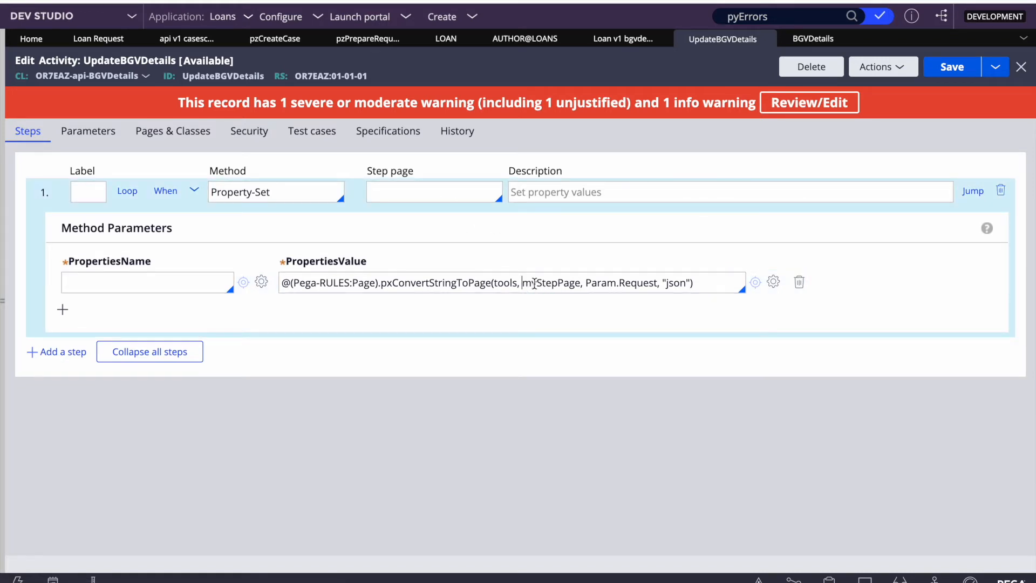
pyautogui.click(422, 191)
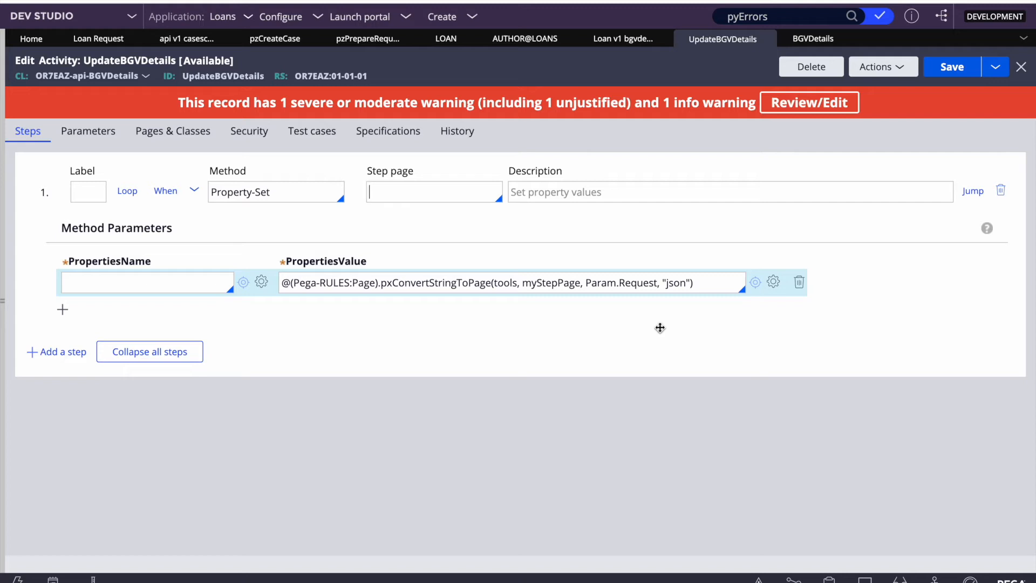
pyautogui.click(121, 282)
pyautogui.write('Loca')
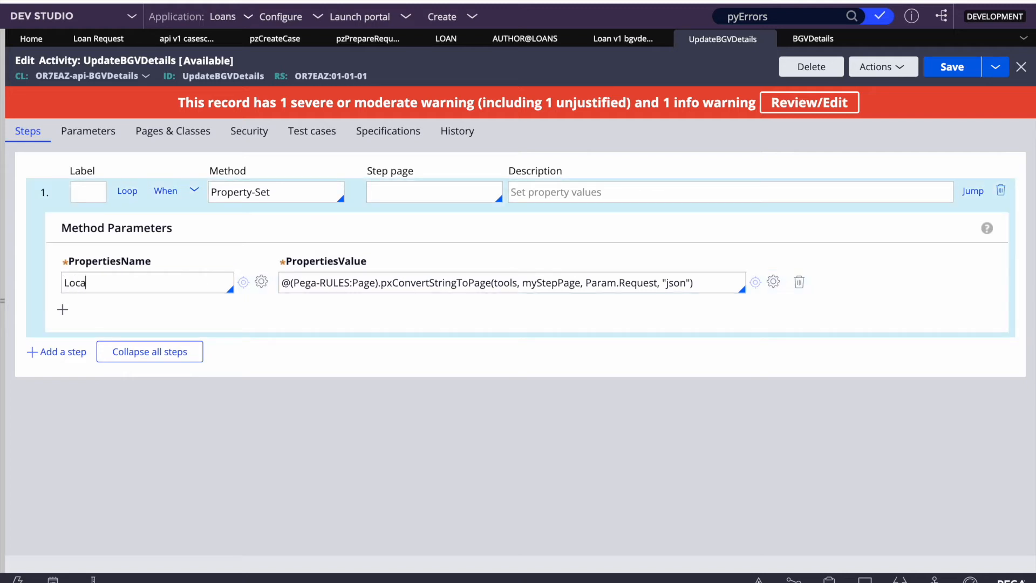
pyautogui.write('l.Status')
pyautogui.moveTo(657, 280); pyautogui.dragTo(588, 287)
pyautogui.click(478, 364)
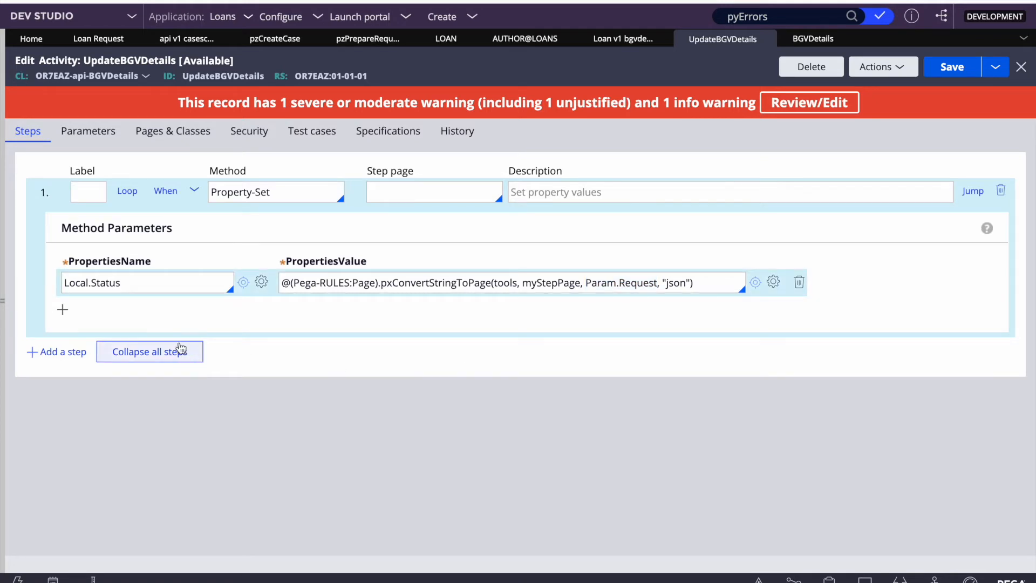
pyautogui.click(69, 352)
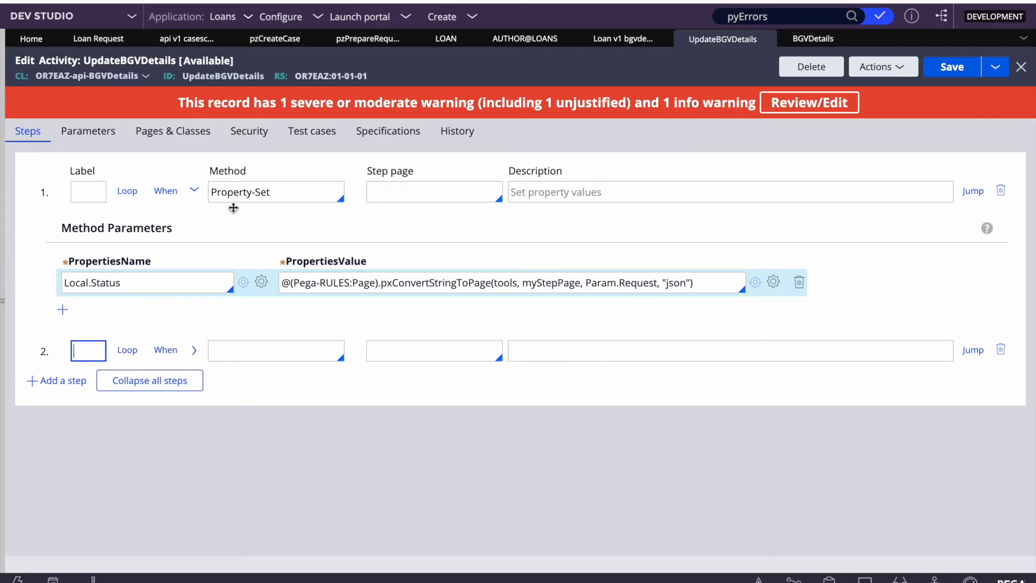
# Step: Delete the empty step 2 and save UpdateBGVDetails
pyautogui.click(1002, 350)
pyautogui.hotkey('ctrl', 's')
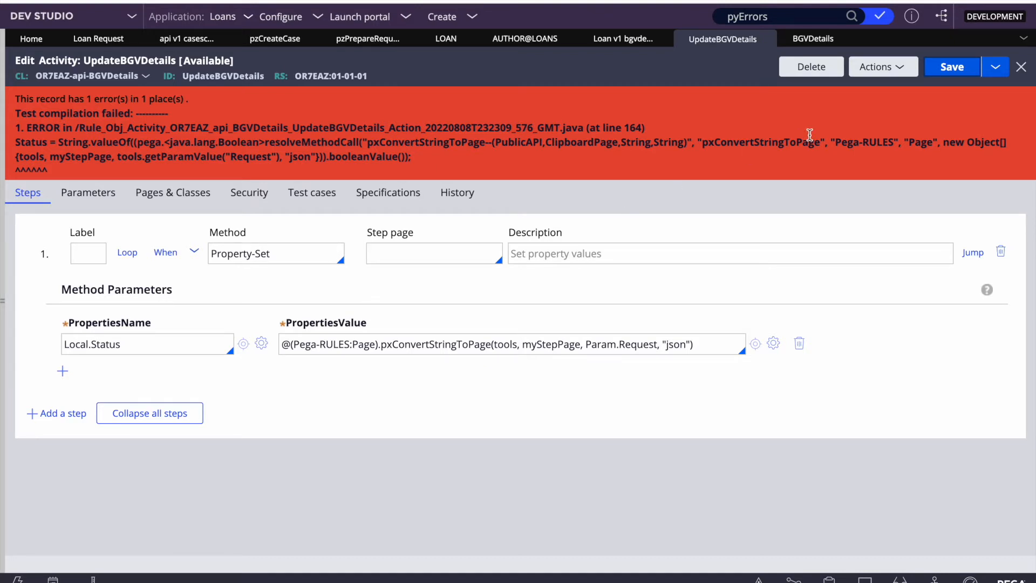
pyautogui.click(944, 68)
# Step: Compare the expression with step 4 of pzPrepareRequestPage
pyautogui.click(377, 42)
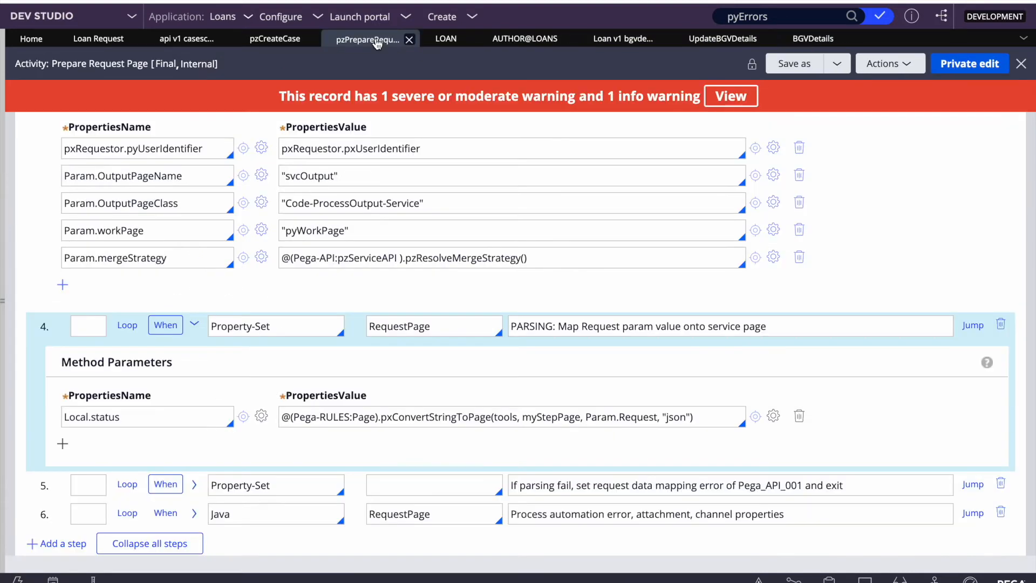
pyautogui.tripleClick(415, 419)
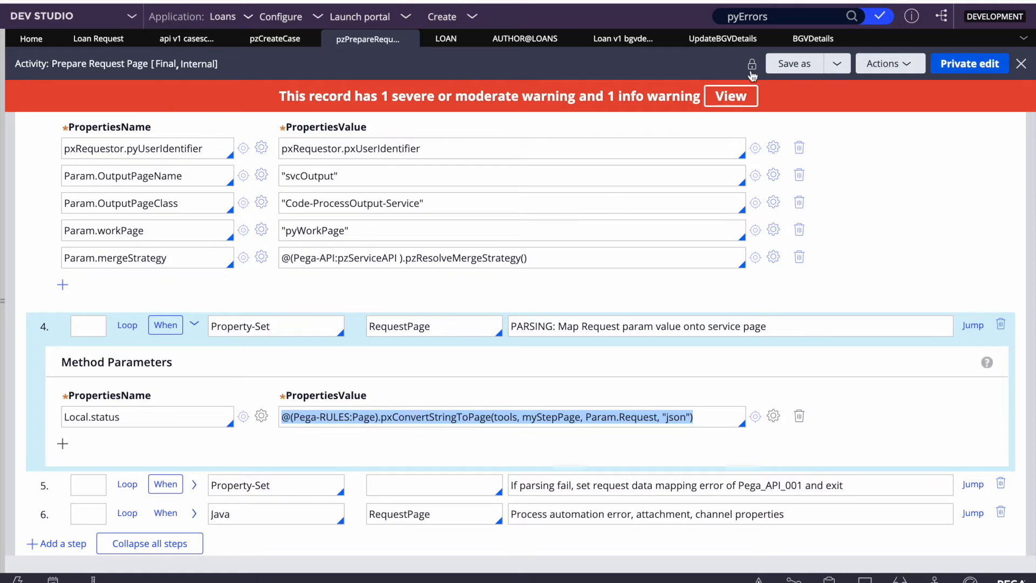
pyautogui.click(705, 45)
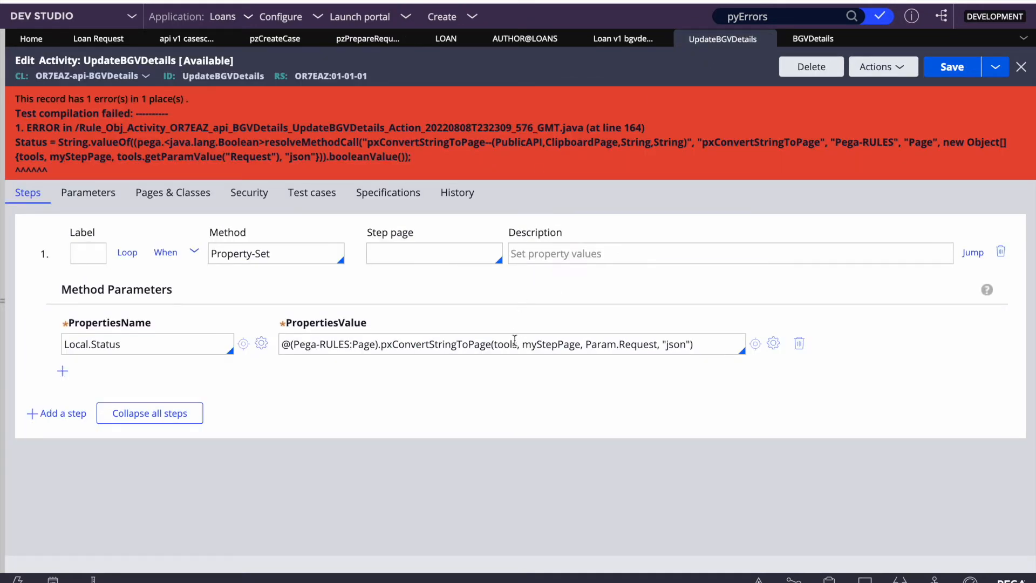
pyautogui.tripleClick(477, 346)
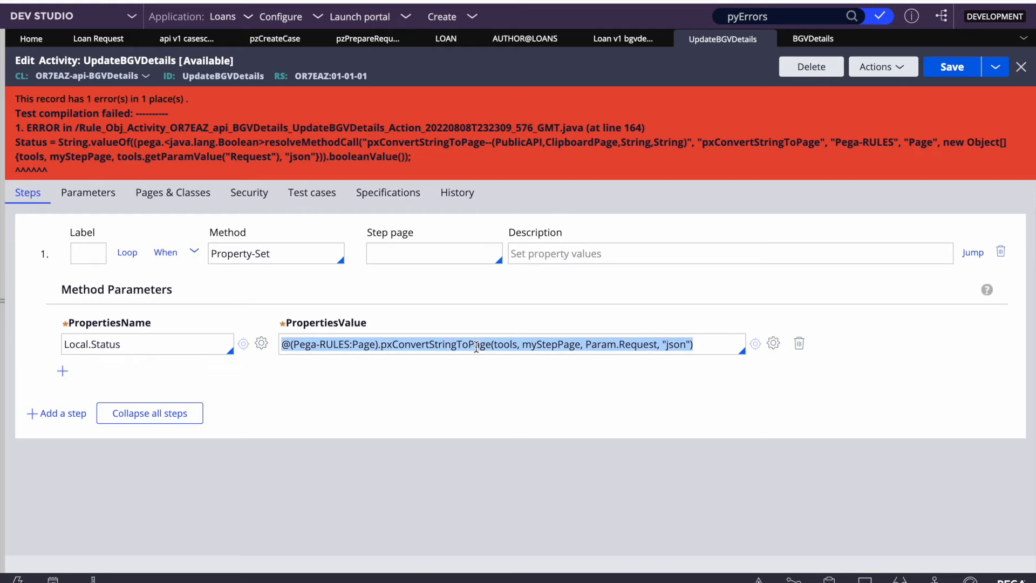
pyautogui.click(950, 66)
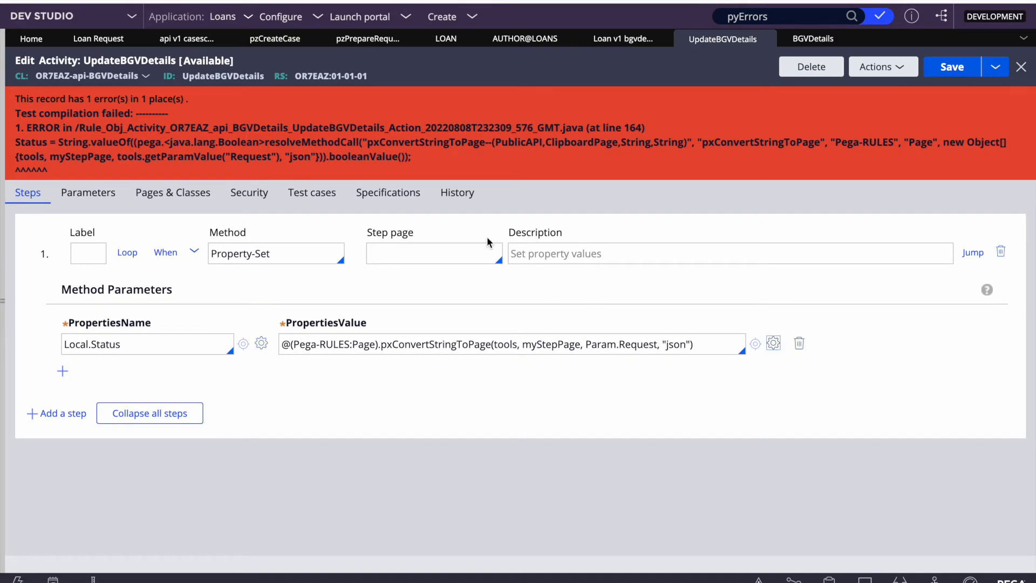
pyautogui.click(774, 344)
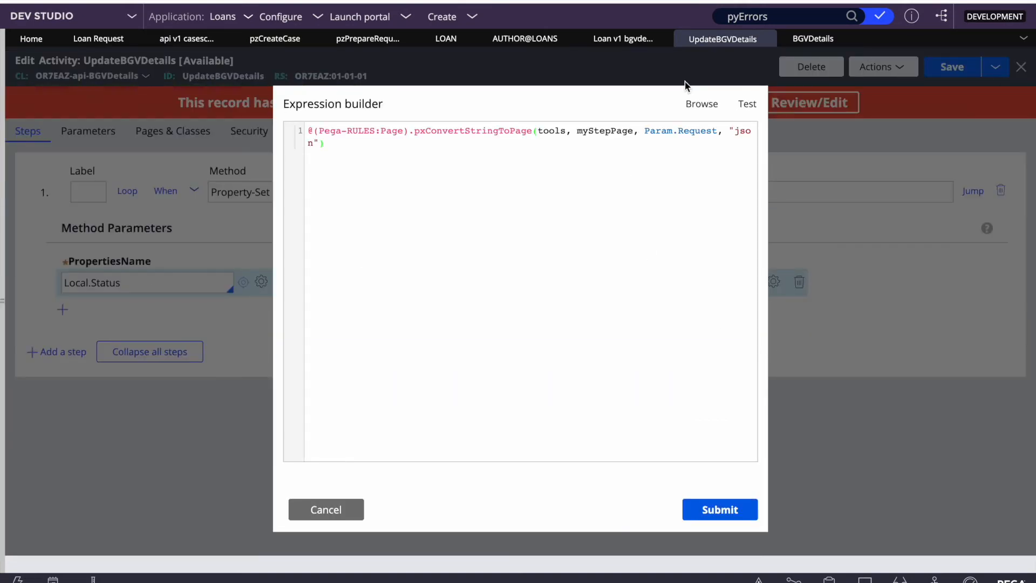
pyautogui.click(696, 106)
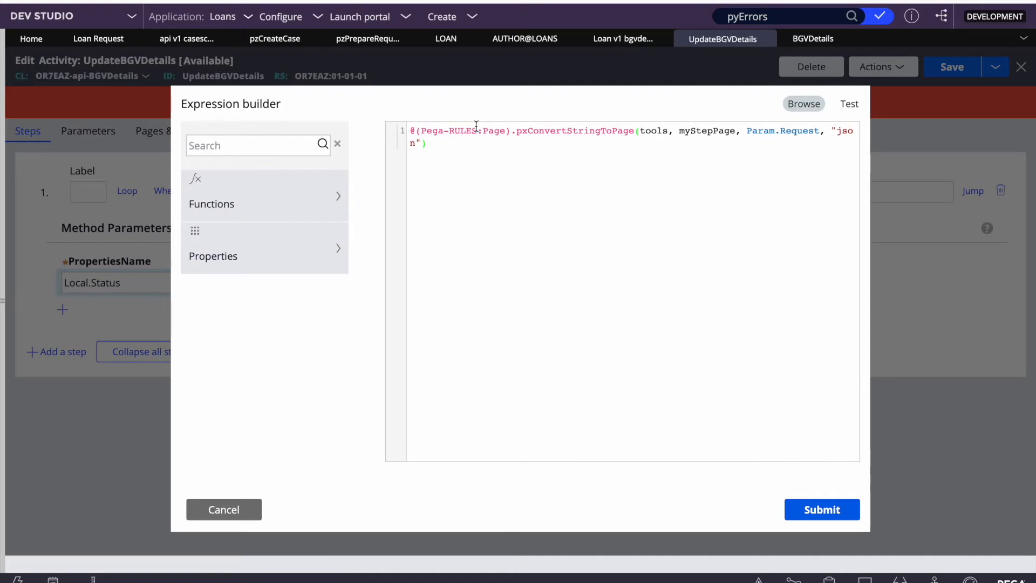
pyautogui.click(236, 145)
pyautogui.write('convert')
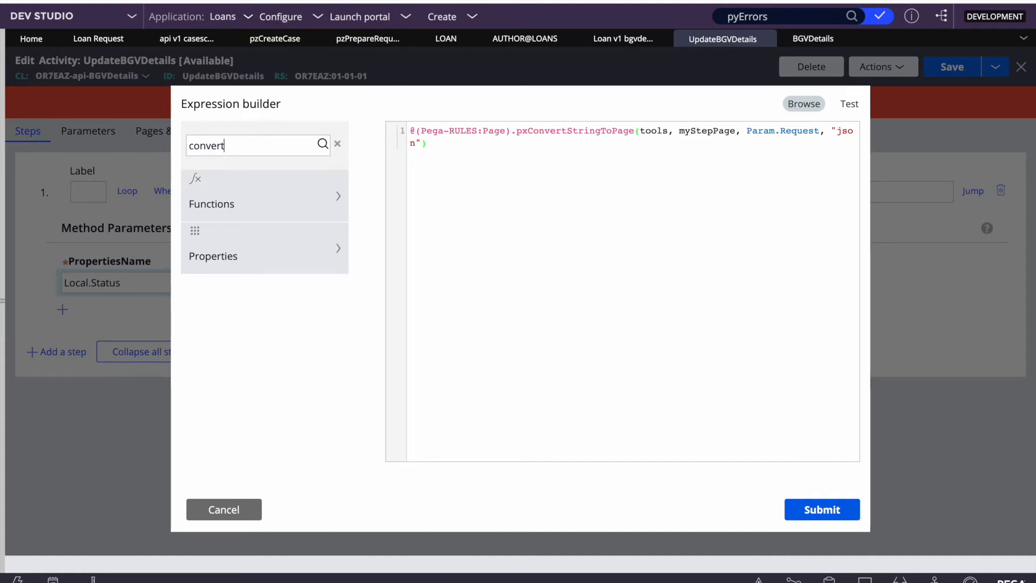
pyautogui.write('stringtopage')
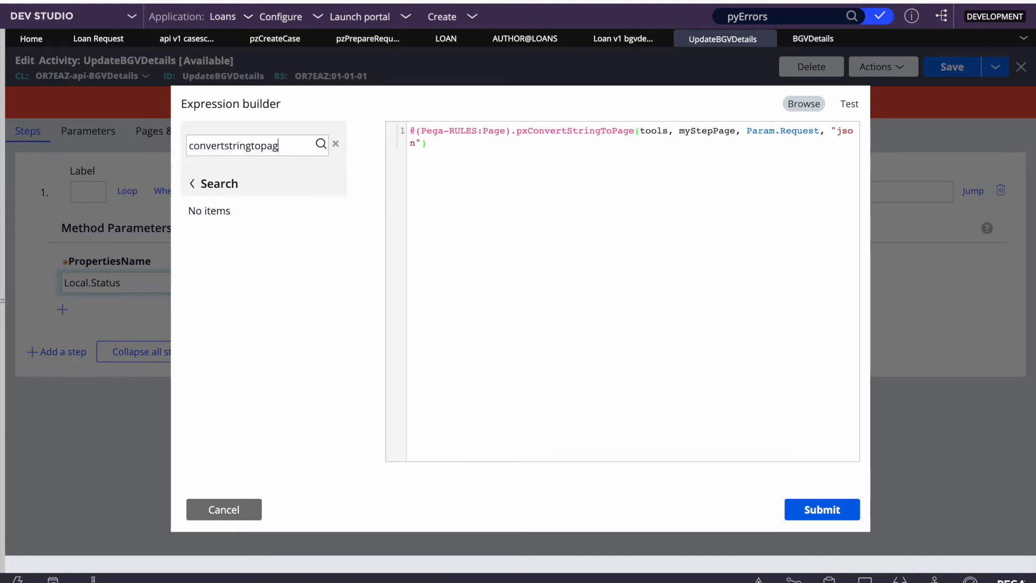
pyautogui.click(224, 509)
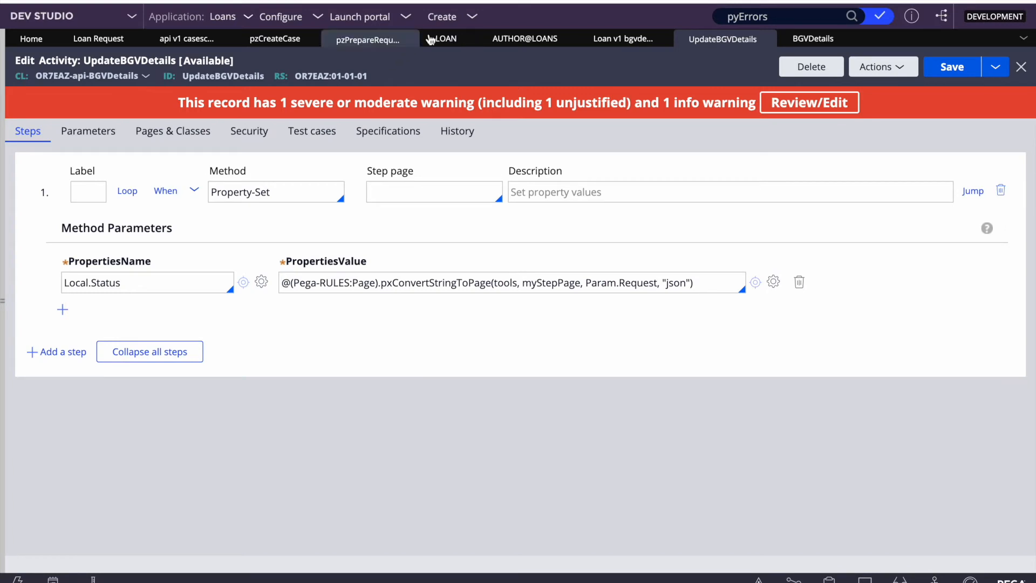
# Step: Open Prepare Request Page as a private edit
pyautogui.click(354, 42)
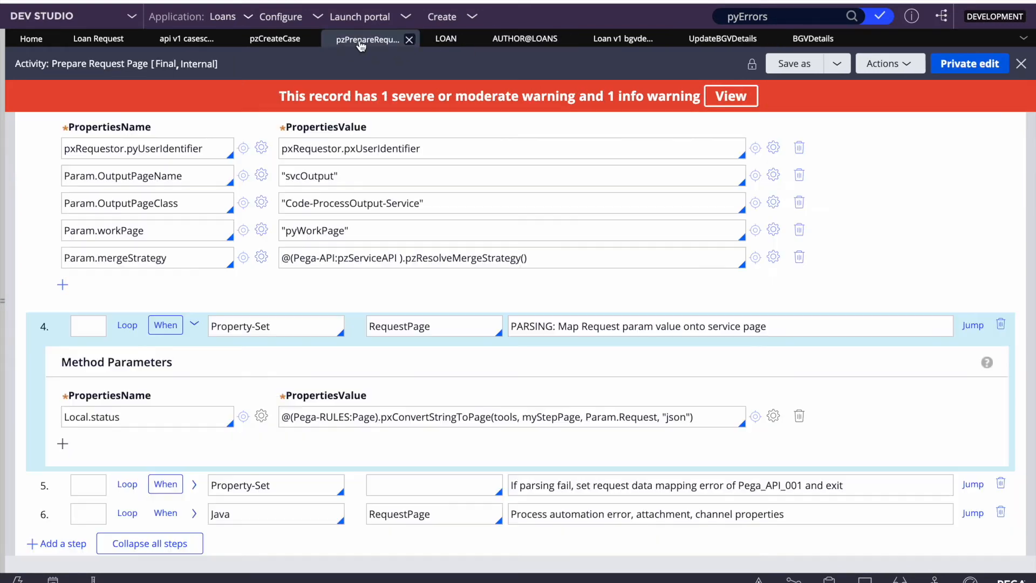
pyautogui.click(972, 67)
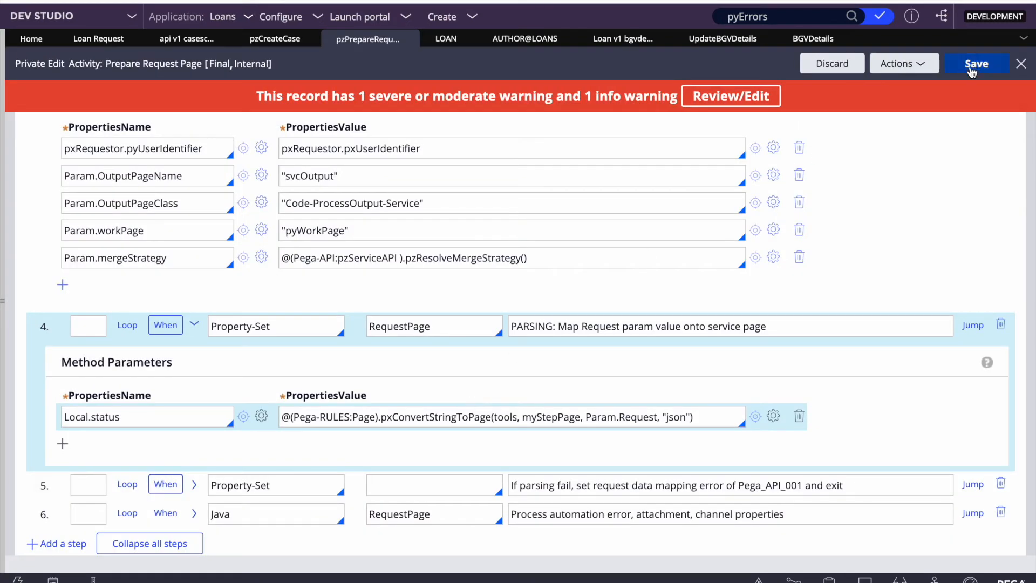
pyautogui.click(972, 69)
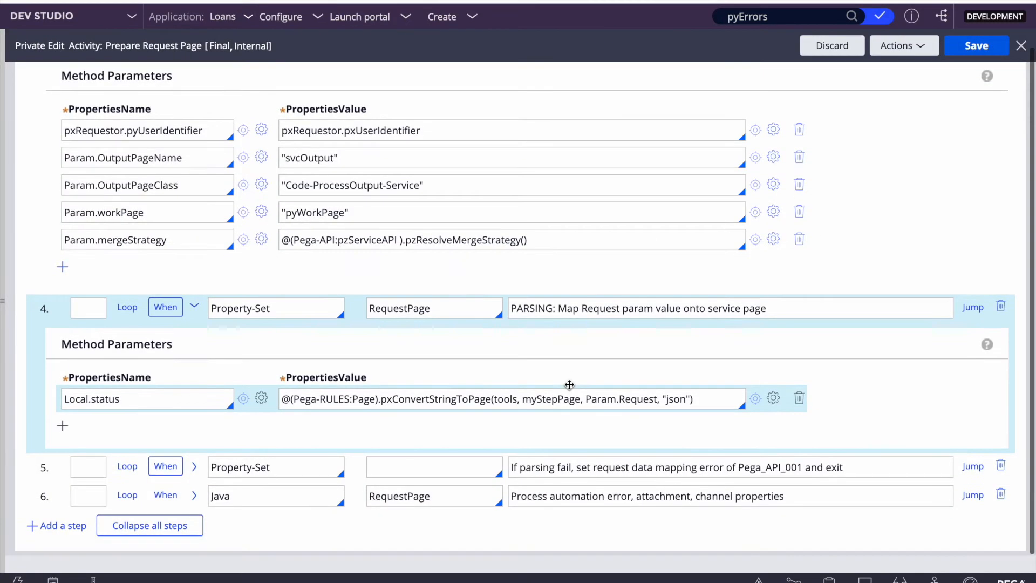
# Step: Copy its PARSING step 4 and bring up step options in UpdateBGVDetails
pyautogui.rightClick(43, 449)
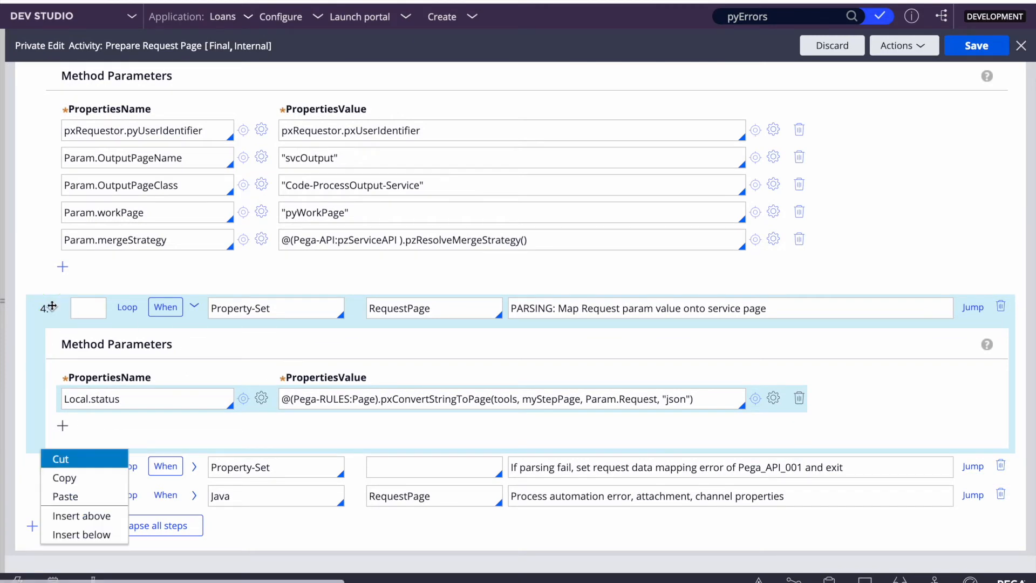
pyautogui.click(59, 476)
pyautogui.scroll(10, 468, 297)
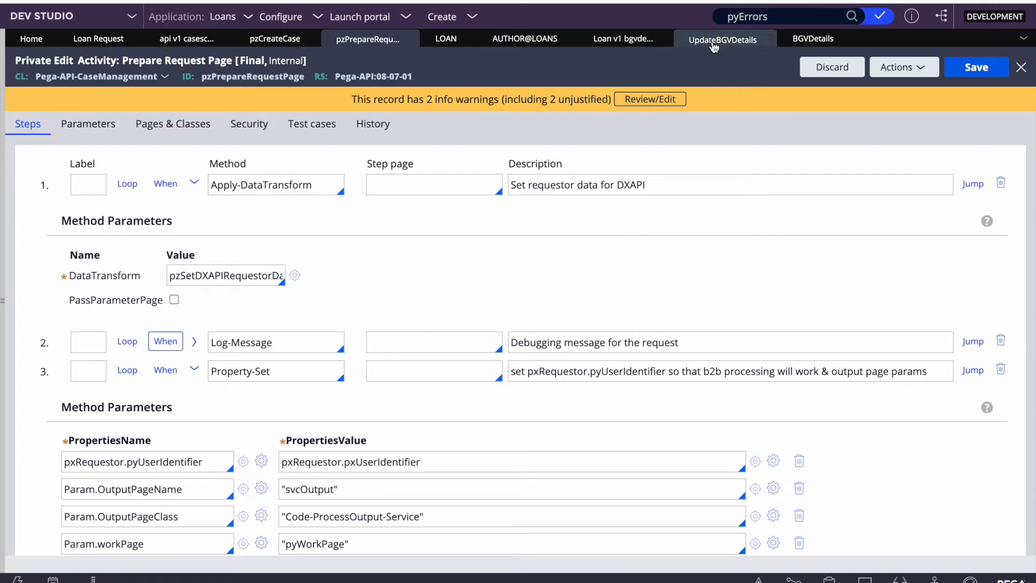
pyautogui.click(723, 38)
pyautogui.rightClick(43, 332)
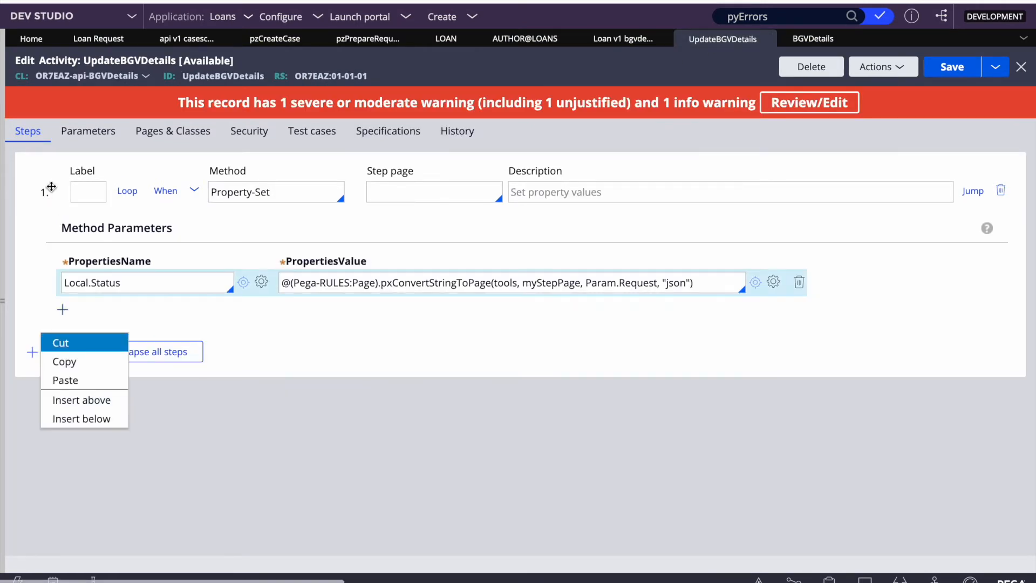
# Step: Paste the copied PARSING step as step 1, clear its RequestPage step page, and save
pyautogui.click(65, 380)
pyautogui.click(953, 78)
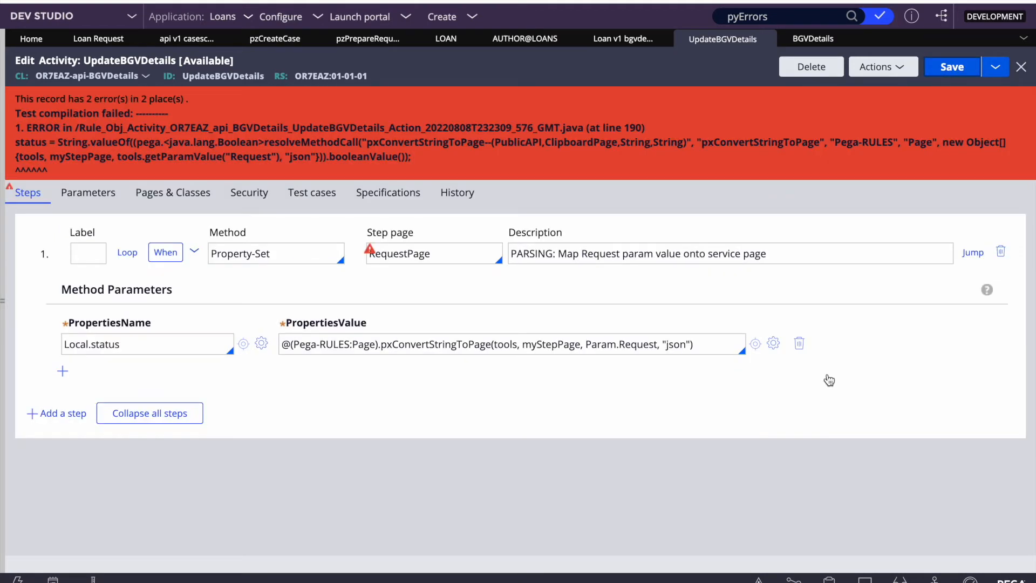
pyautogui.doubleClick(456, 254)
pyautogui.press('BackSpace')
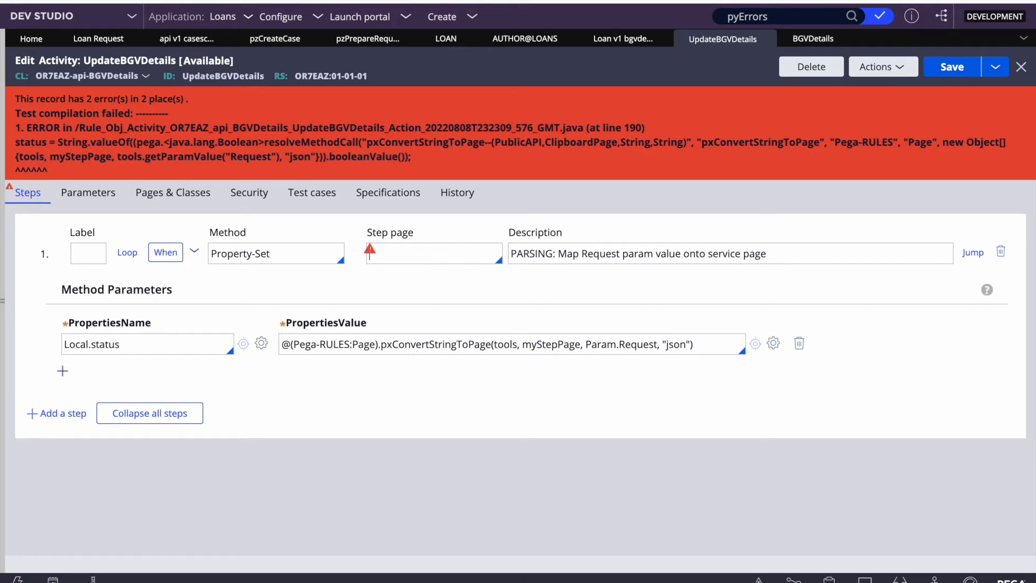
pyautogui.click(952, 67)
# Step: Add a local variable named status to the activity and save
pyautogui.doubleClick(86, 346)
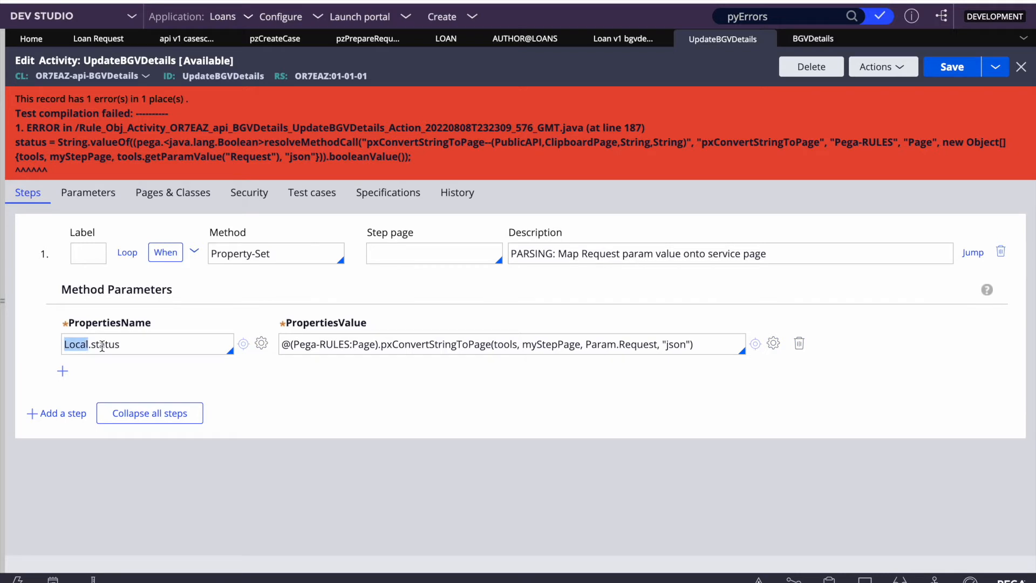
pyautogui.doubleClick(110, 346)
pyautogui.click(88, 193)
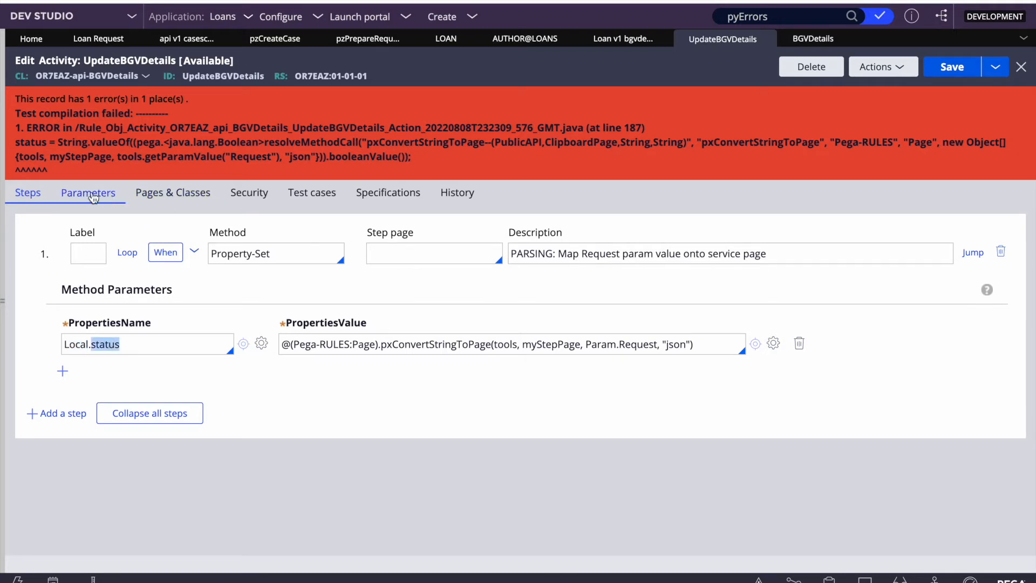
pyautogui.click(83, 449)
pyautogui.hotkey('ctrl', 'v')
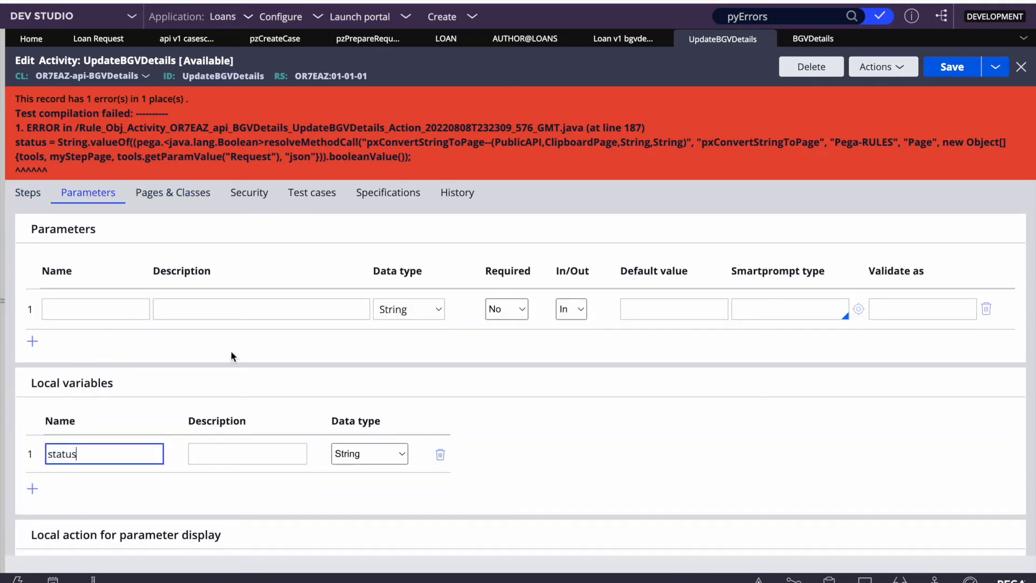
pyautogui.click(953, 67)
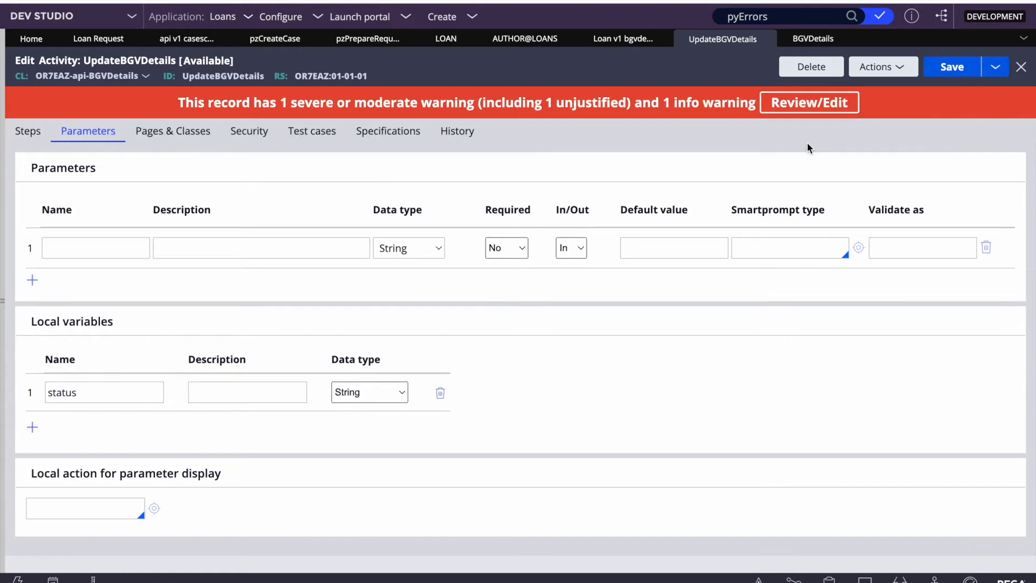
pyautogui.click(28, 132)
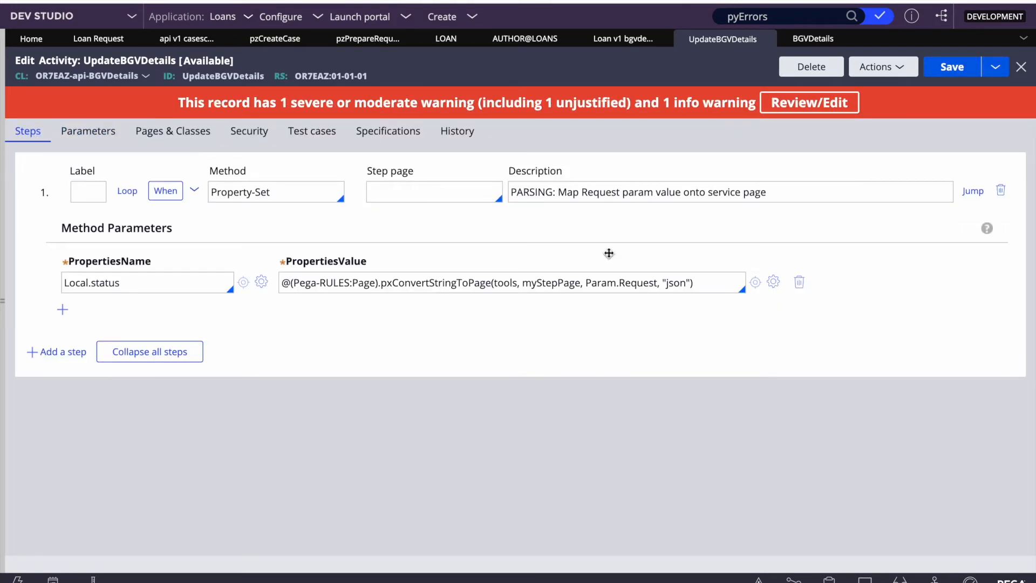
# Step: Review the Param.Request expression, collapse all steps, and save UpdateBGVDetails
pyautogui.doubleClick(634, 281)
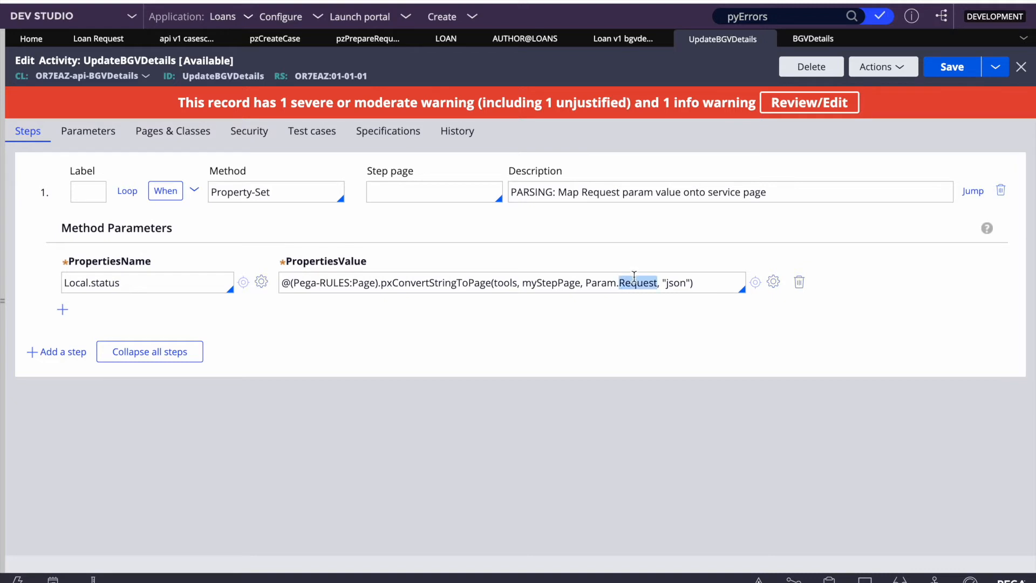
pyautogui.doubleClick(598, 282)
pyautogui.click(419, 192)
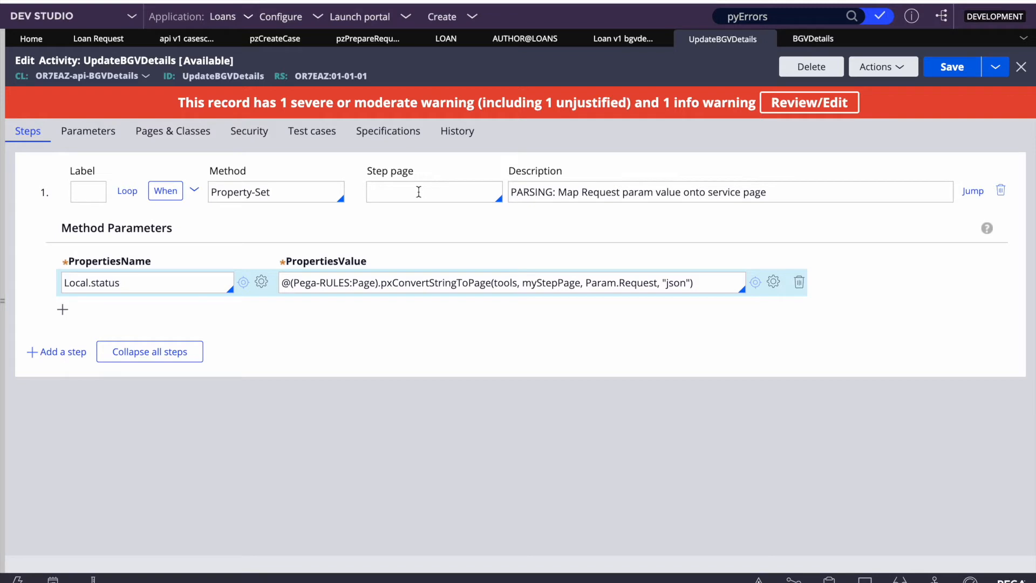
pyautogui.click(158, 353)
pyautogui.click(951, 69)
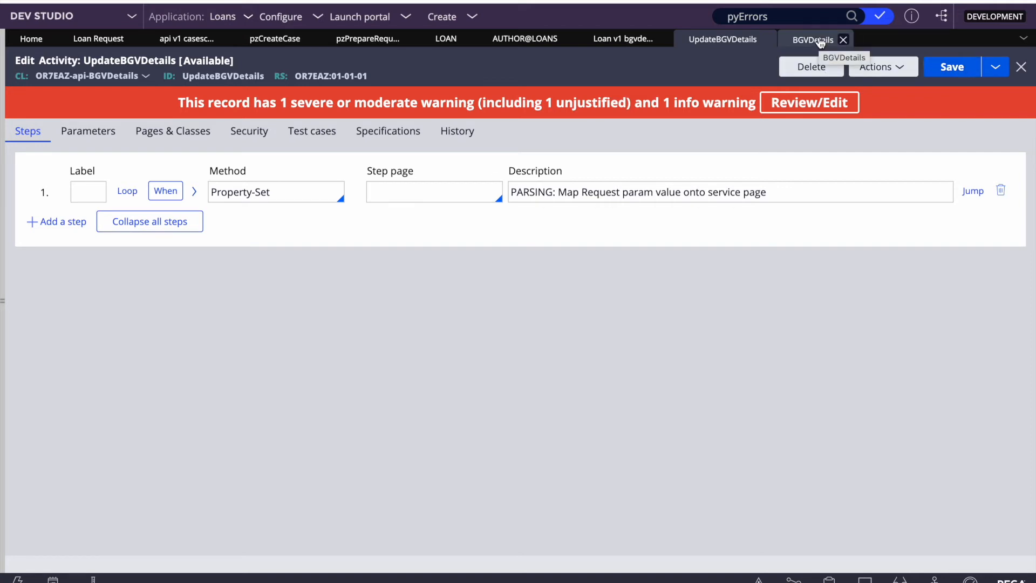
# Step: Close the BGVDetails property rule and save the BGVDetails REST service rule
pyautogui.click(821, 43)
pyautogui.click(844, 39)
pyautogui.click(606, 40)
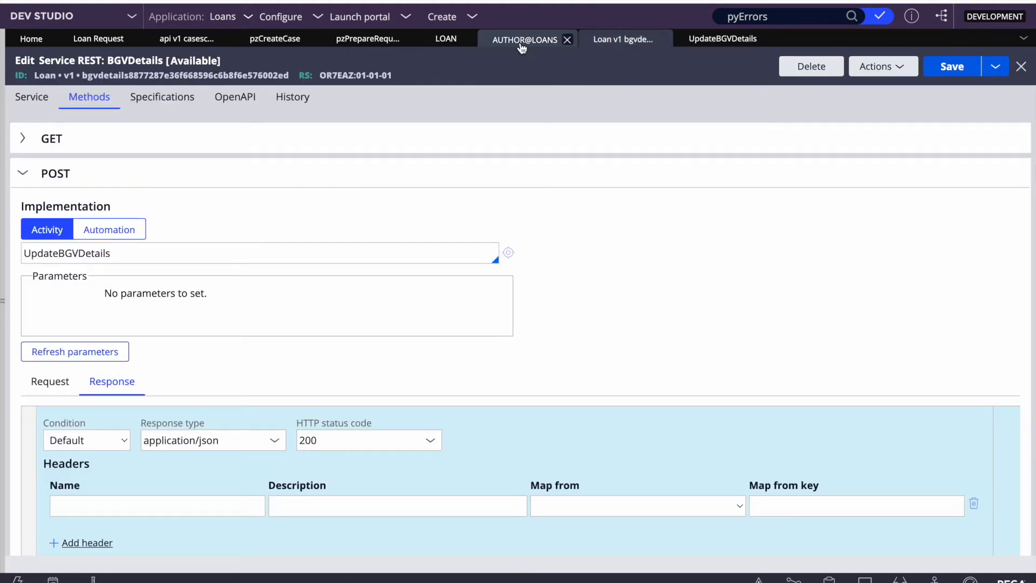
pyautogui.click(953, 66)
pyautogui.click(29, 96)
pyautogui.click(550, 39)
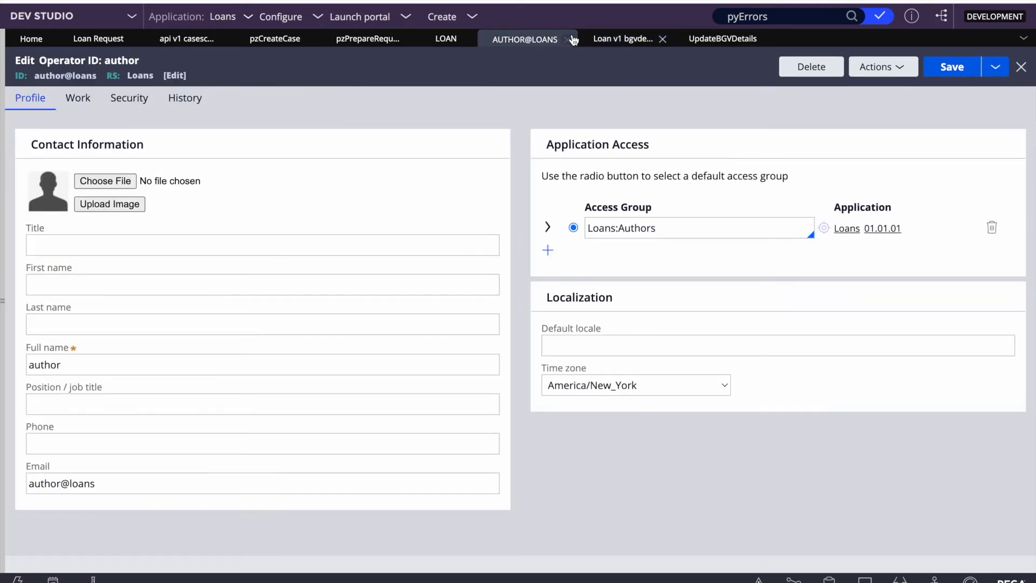
pyautogui.click(567, 39)
# Step: Refresh the Loan service package's methods list and check the BGVDetails invocation history
pyautogui.click(445, 39)
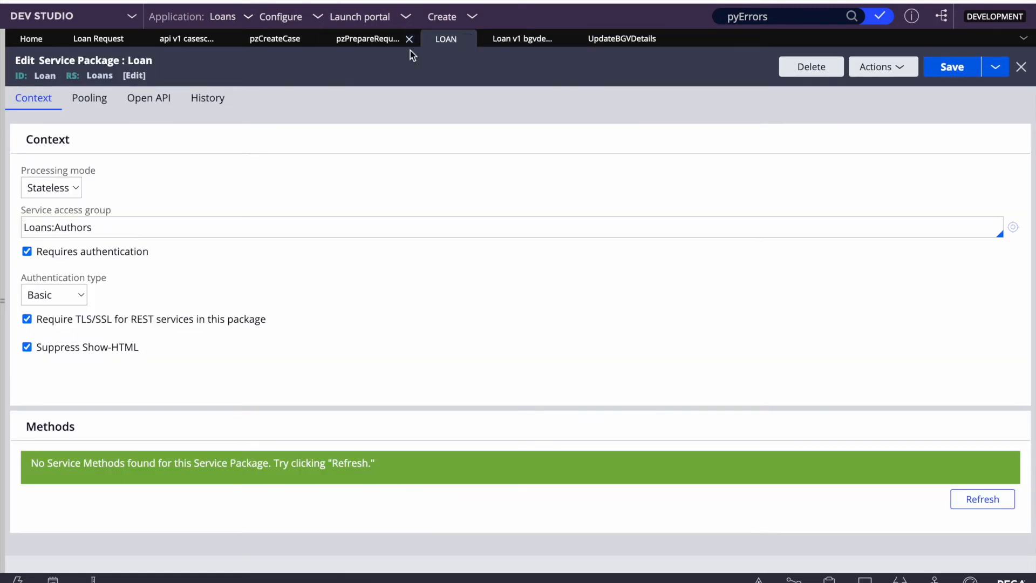
pyautogui.click(884, 66)
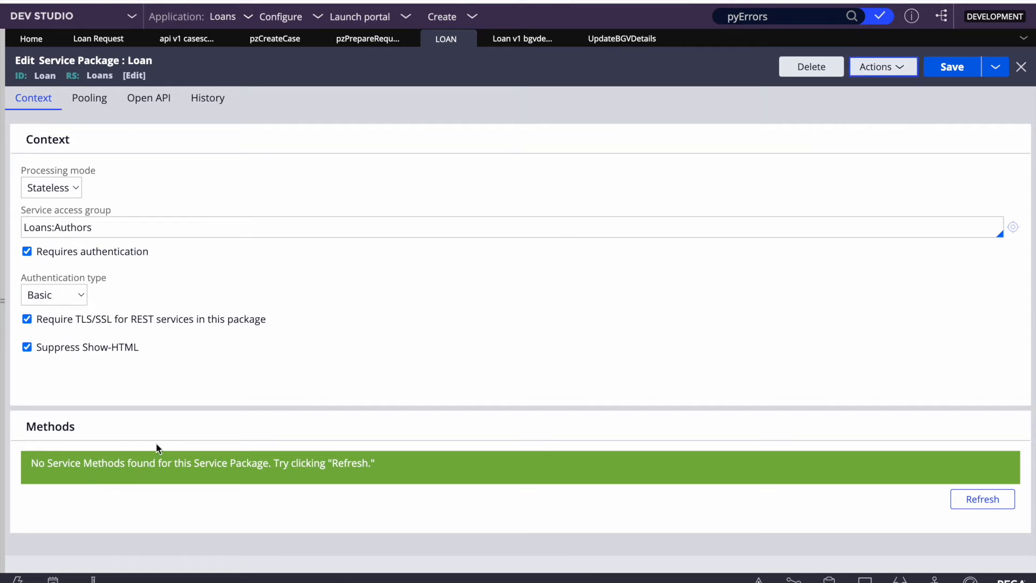
pyautogui.click(890, 67)
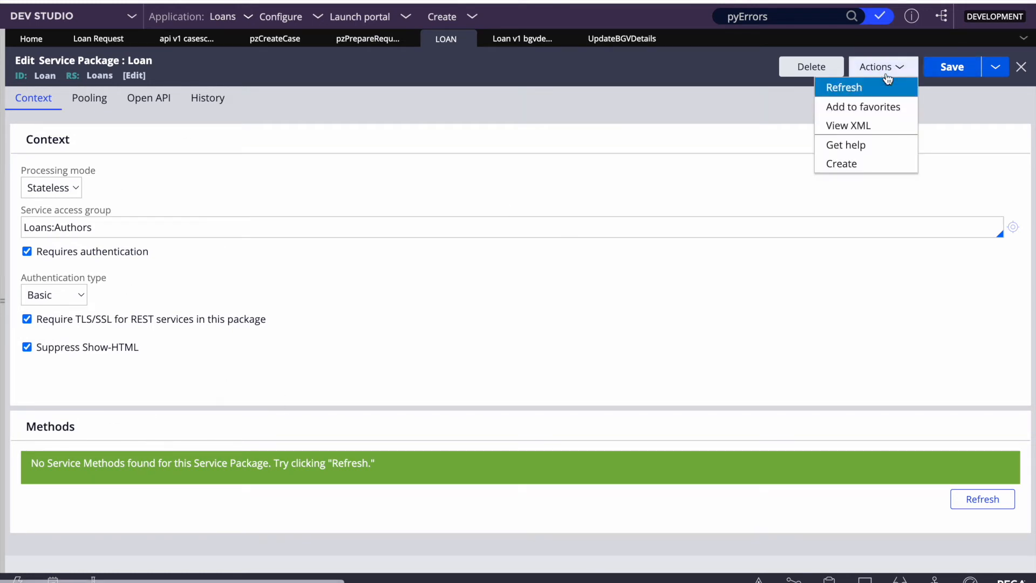
pyautogui.click(839, 96)
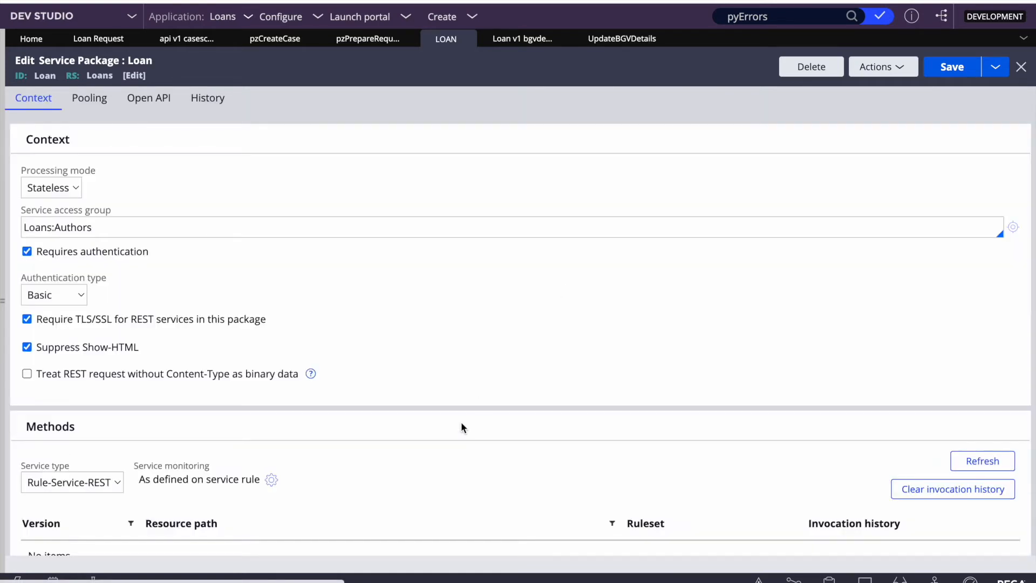
pyautogui.scroll(-1, 461, 427)
pyautogui.scroll(-1, 539, 453)
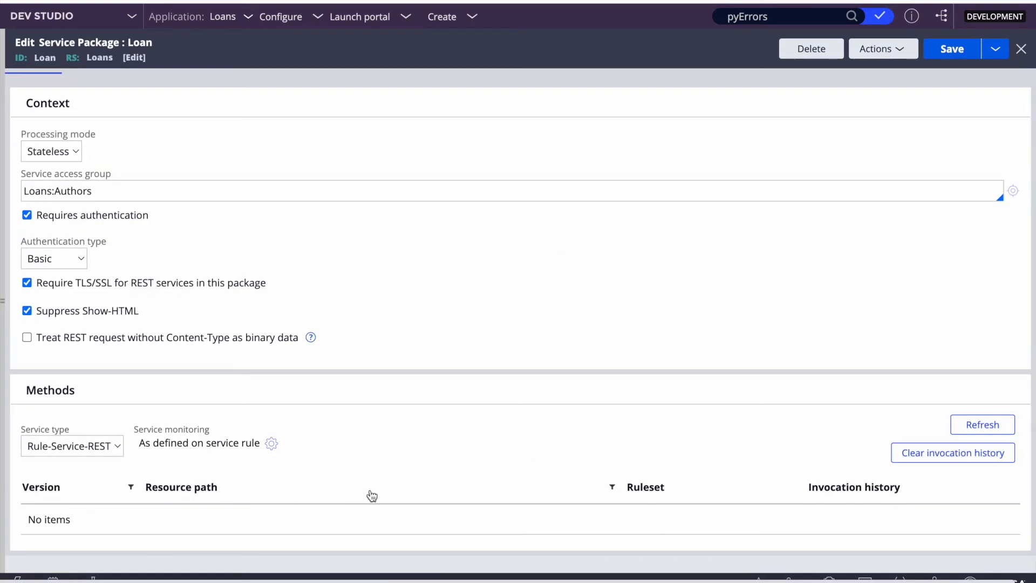
pyautogui.click(975, 424)
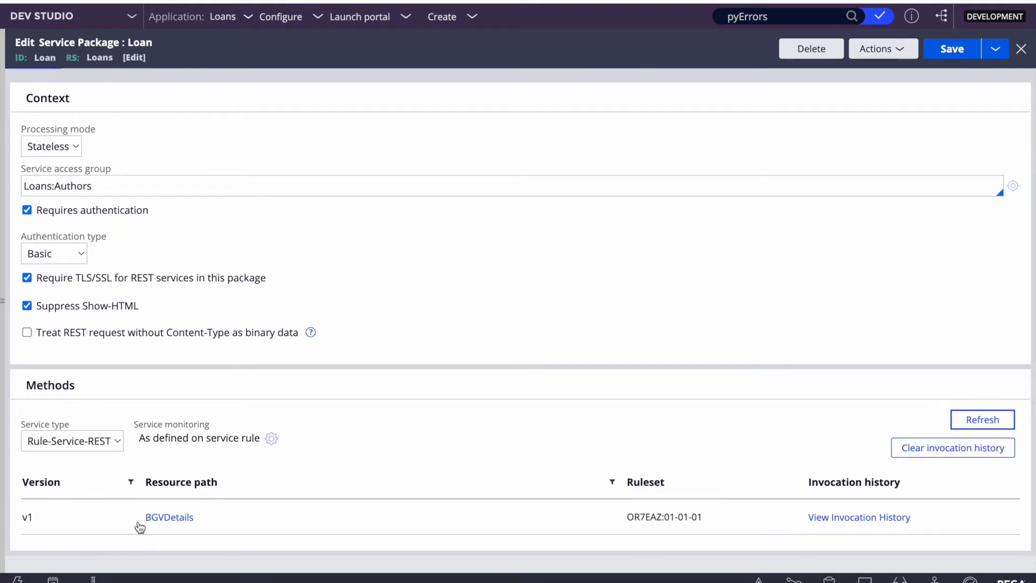
pyautogui.click(830, 521)
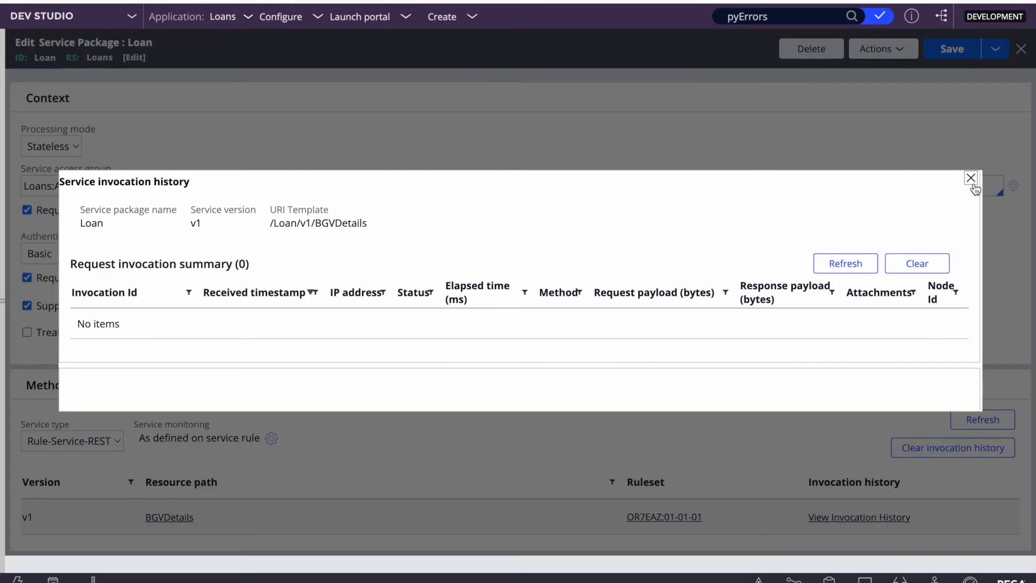
pyautogui.click(971, 177)
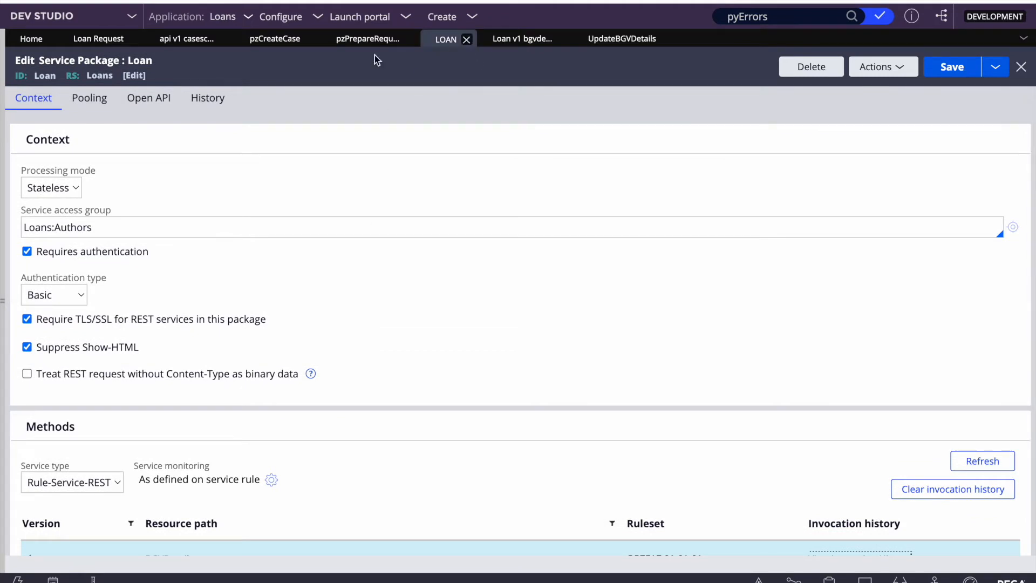
# Step: Close all open rule tabs, discarding unsaved changes
pyautogui.click(467, 39)
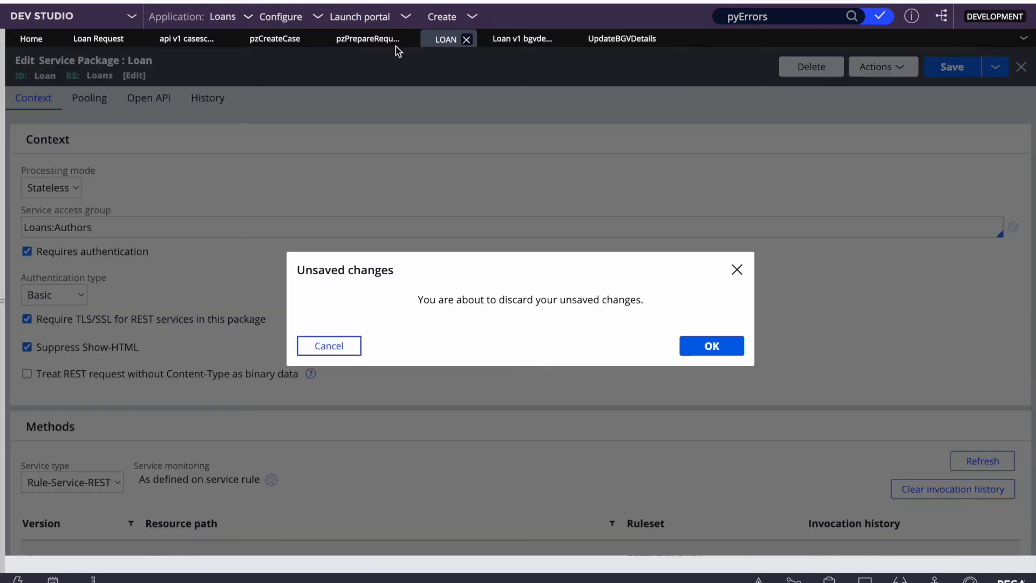
pyautogui.click(711, 345)
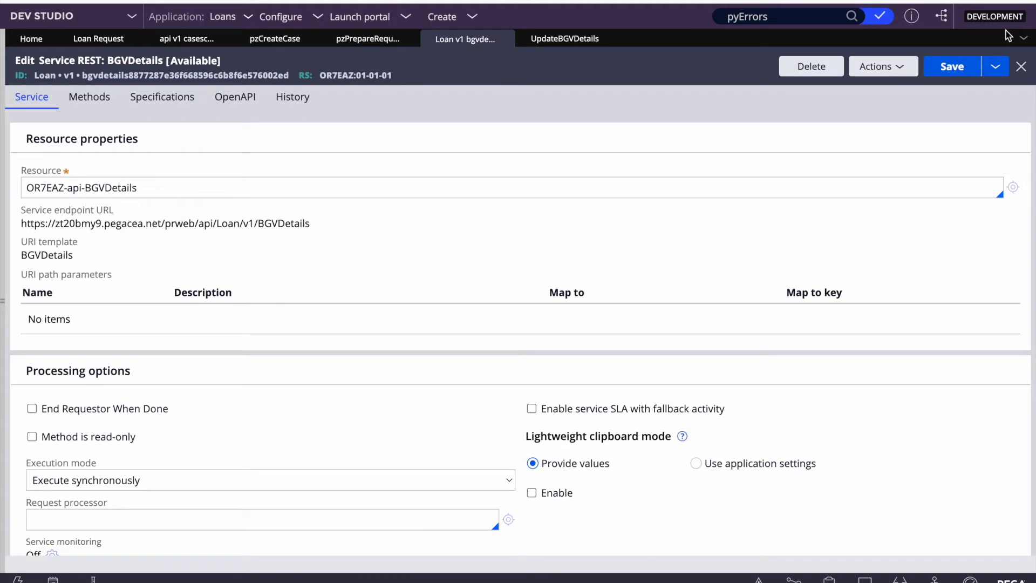
pyautogui.click(1024, 39)
pyautogui.click(960, 186)
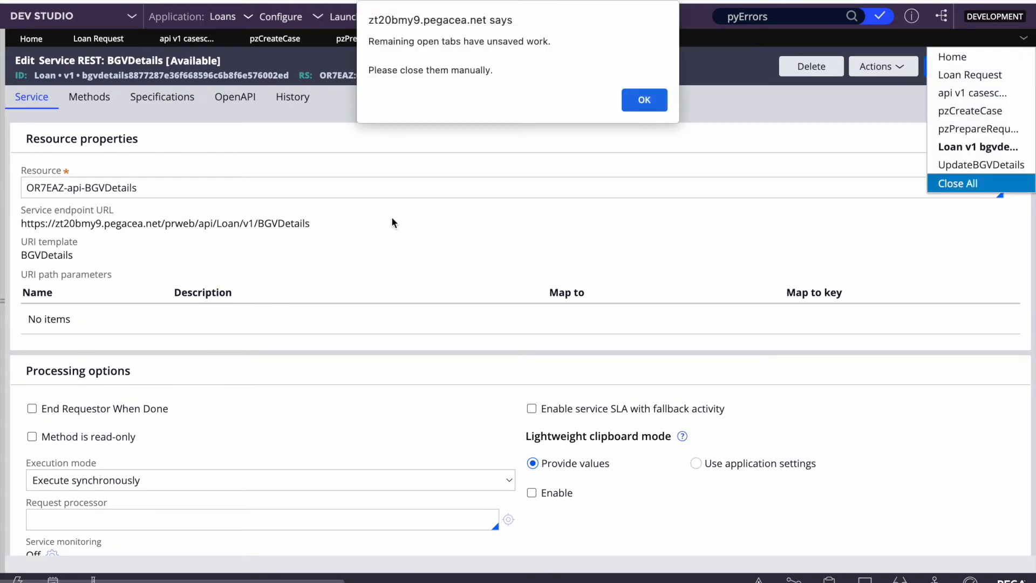
pyautogui.click(652, 101)
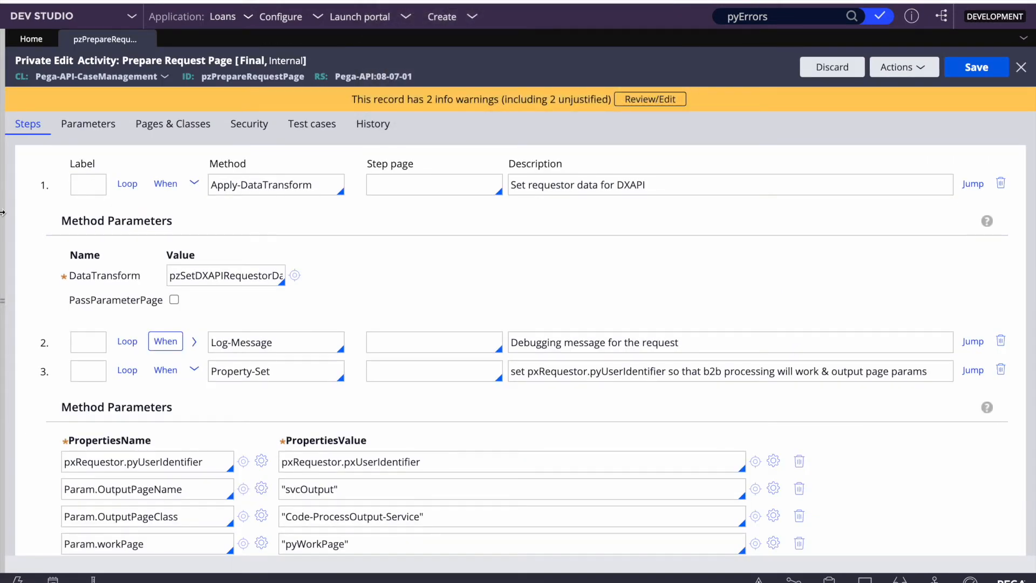
pyautogui.click(3, 210)
pyautogui.click(429, 39)
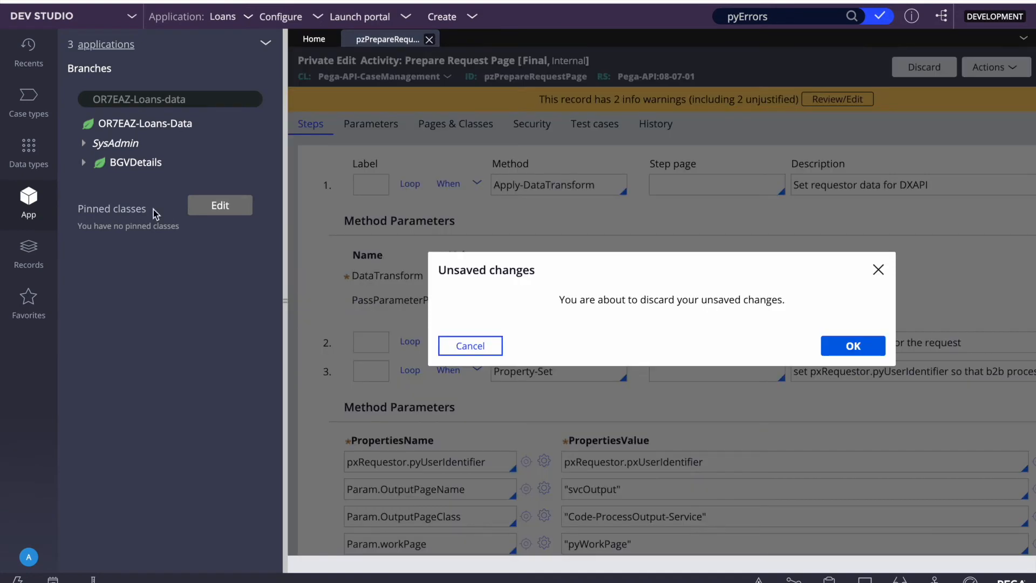
pyautogui.click(853, 346)
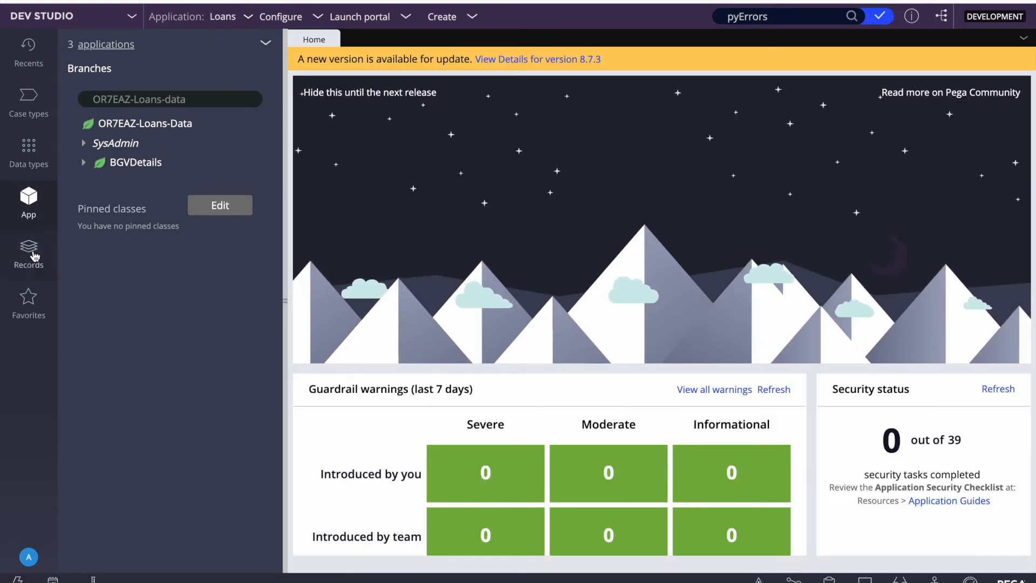
# Step: Open the Loan v1 BGVDetails rule from Integration-Services > Service REST records
pyautogui.click(36, 255)
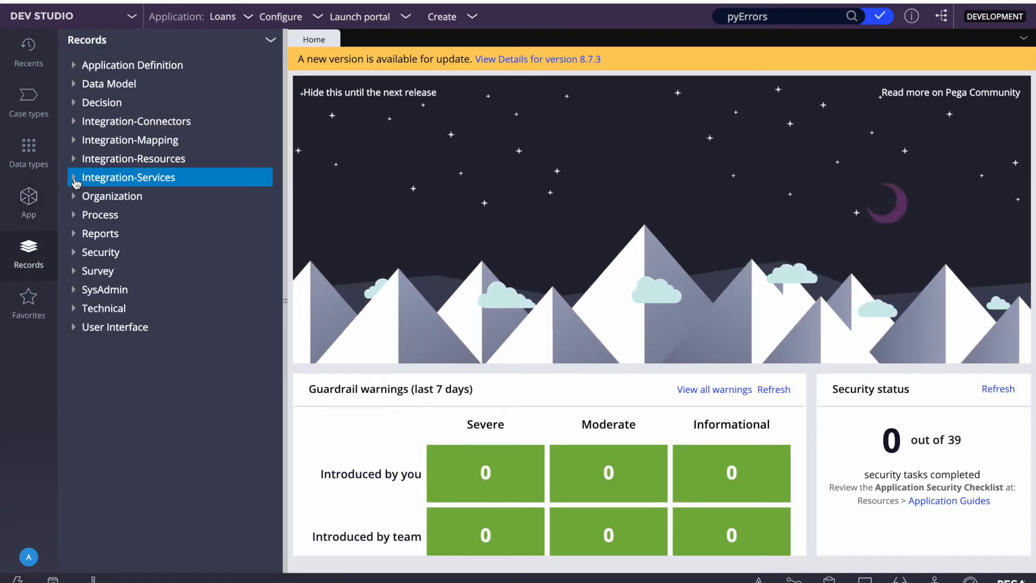
pyautogui.click(75, 180)
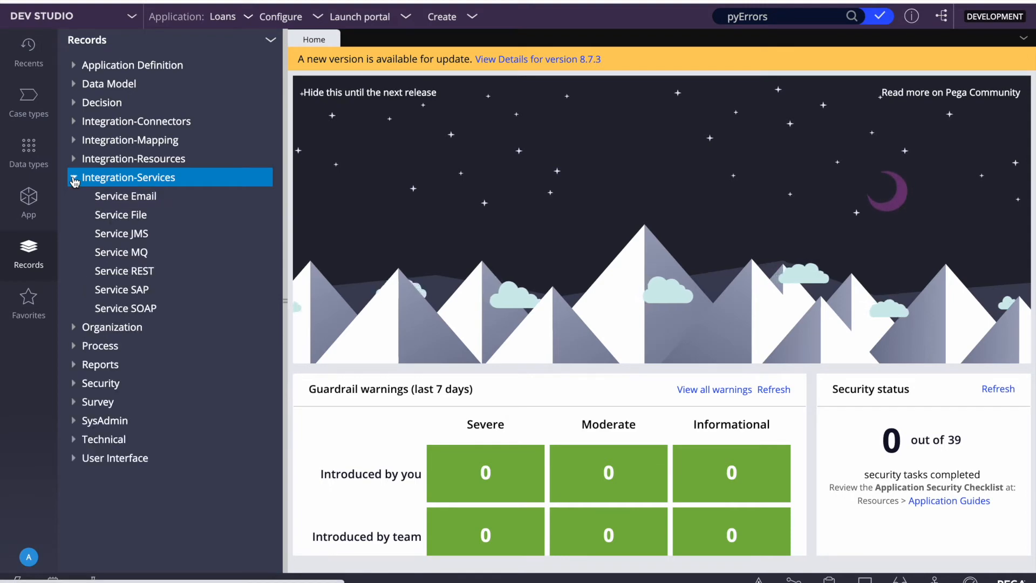
pyautogui.click(109, 273)
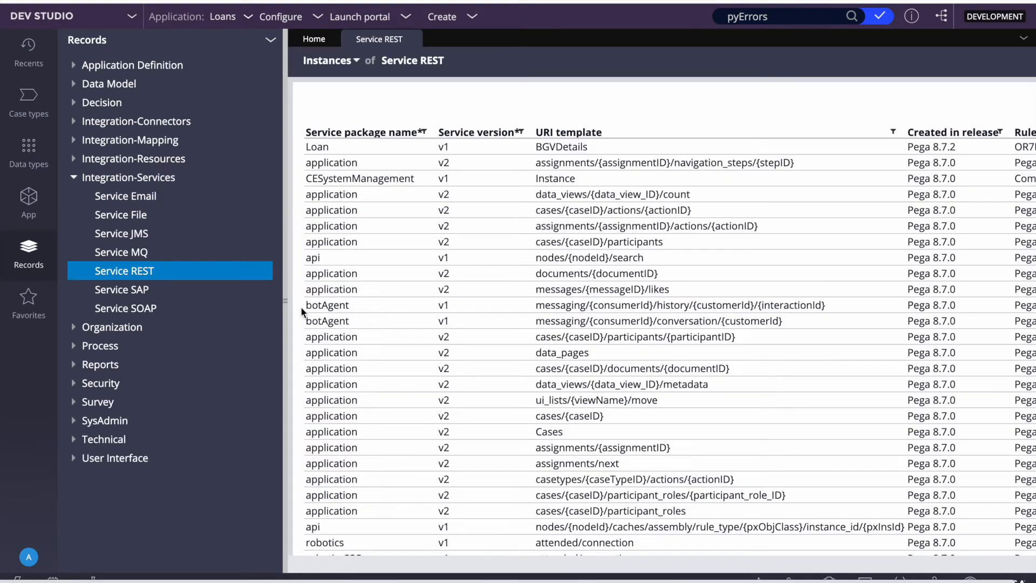
pyautogui.click(287, 306)
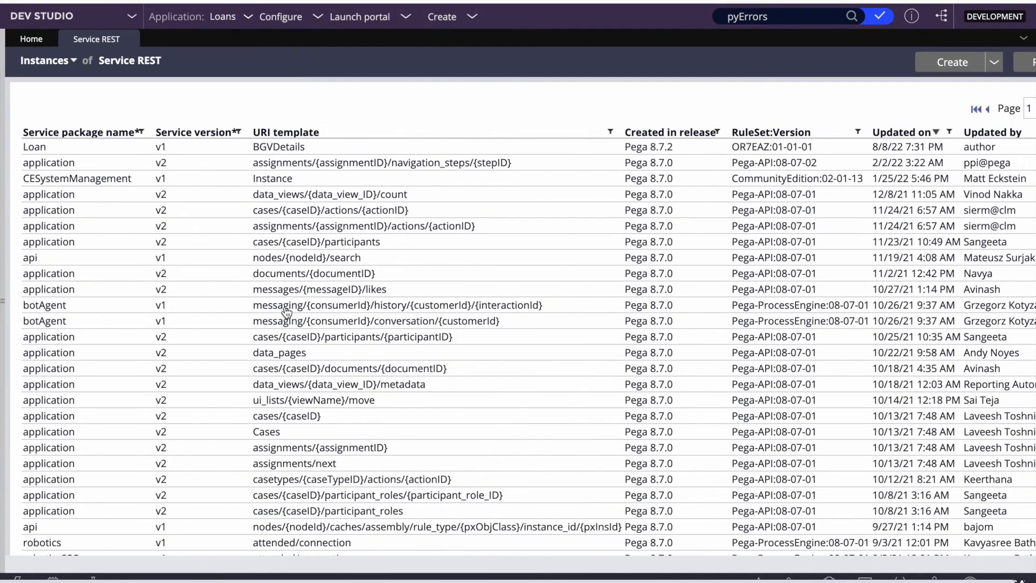
pyautogui.click(268, 148)
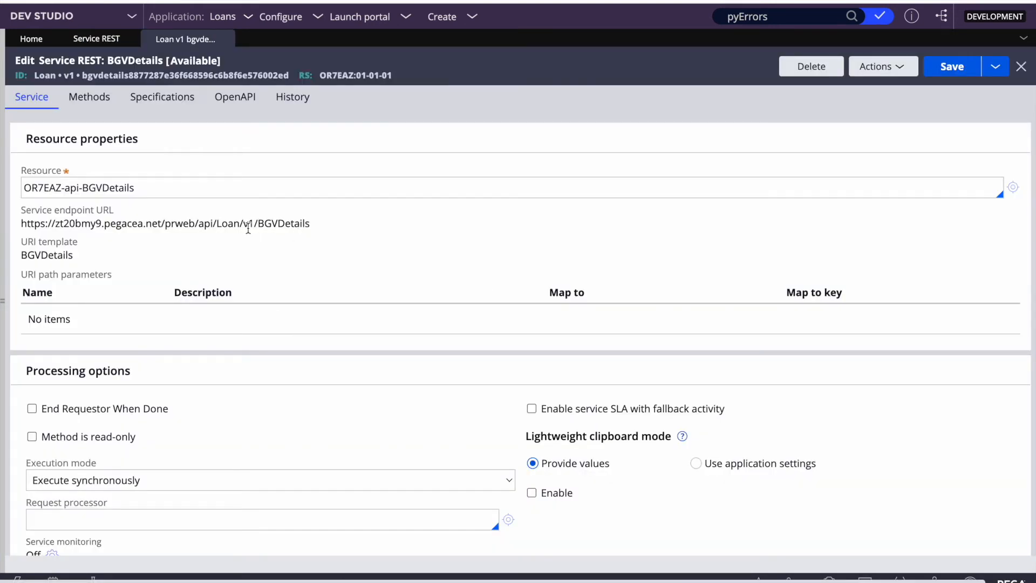
# Step: Copy the Loan/v1/BGVDetails service endpoint URL and bring up the app launcher
pyautogui.tripleClick(249, 223)
pyautogui.press('super+c')
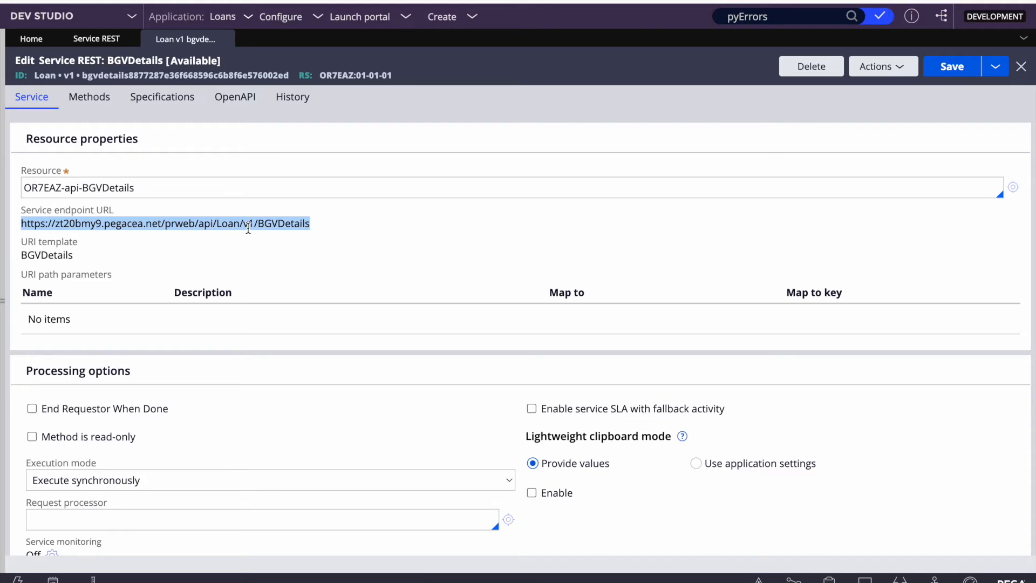
pyautogui.press('F4')
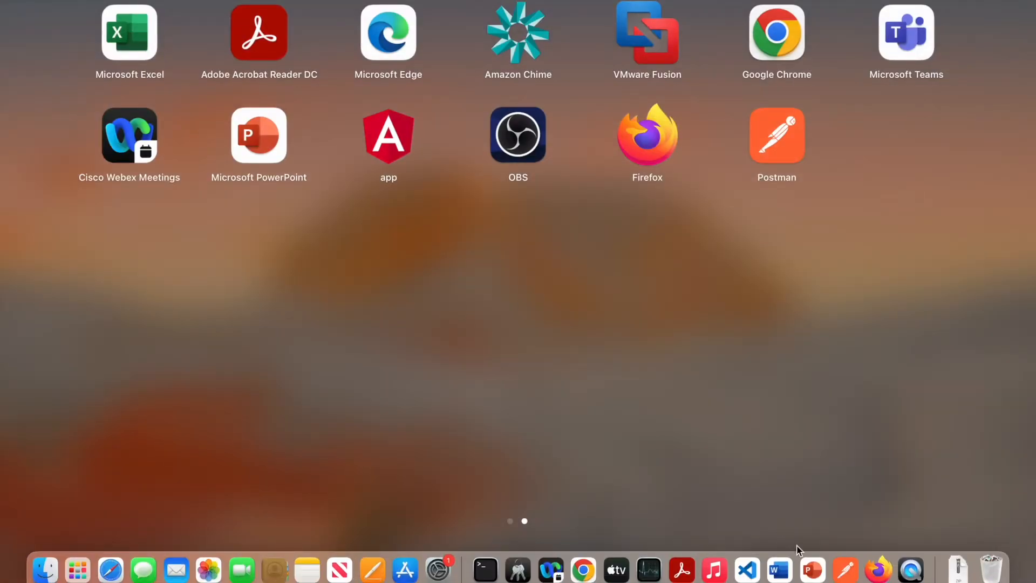
# Step: Create a new Postman POST request to the pasted BGVDetails endpoint URL
pyautogui.click(846, 570)
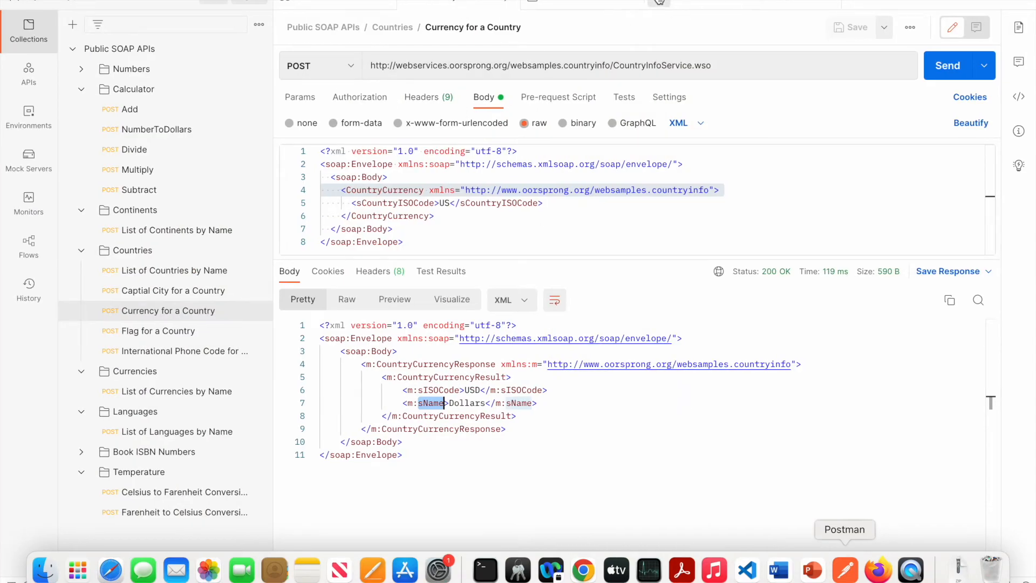
pyautogui.click(660, 2)
pyautogui.press('super+v')
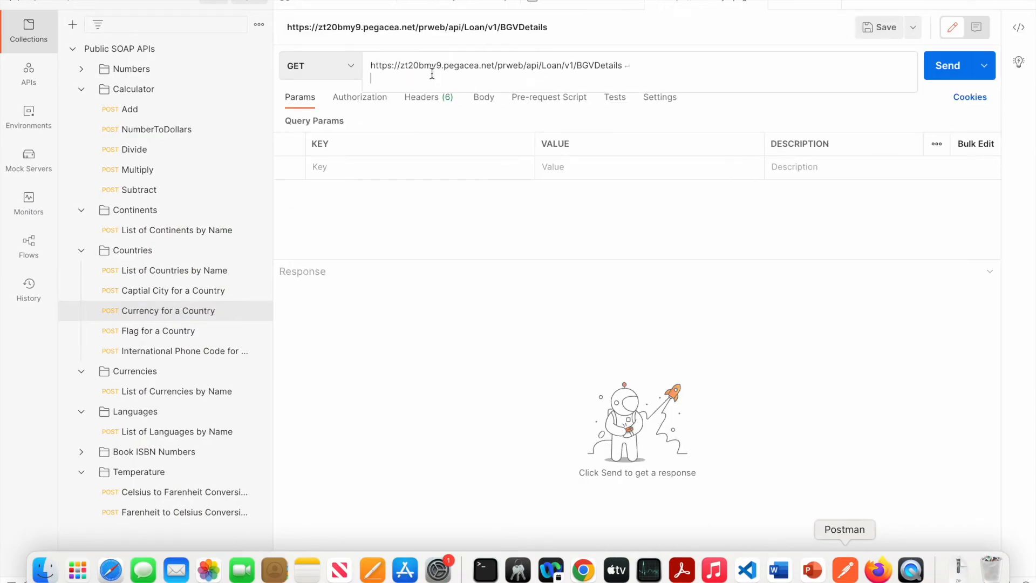
pyautogui.click(341, 65)
pyautogui.click(317, 124)
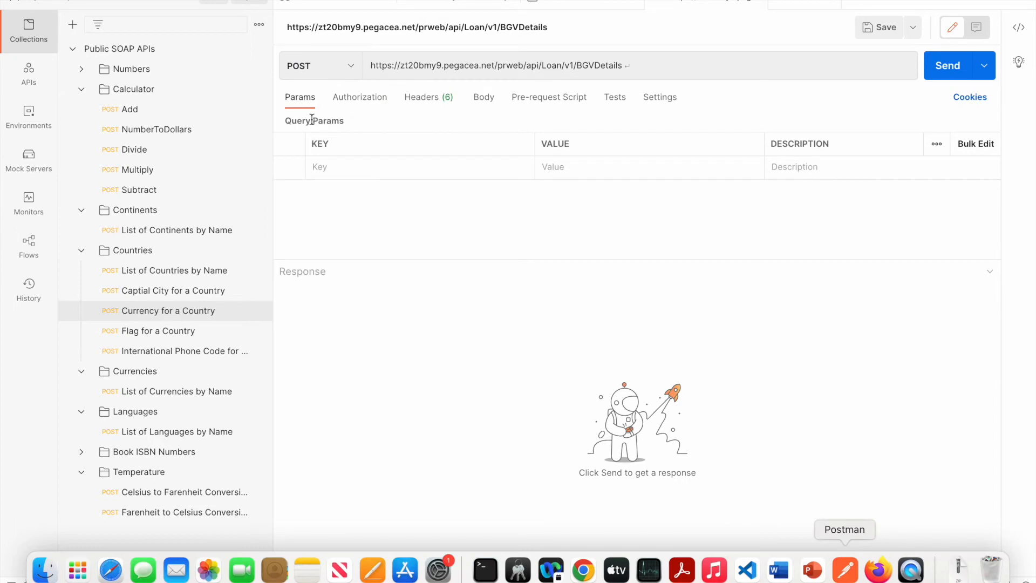
# Step: Set the request's authorization type to Basic Auth
pyautogui.click(361, 98)
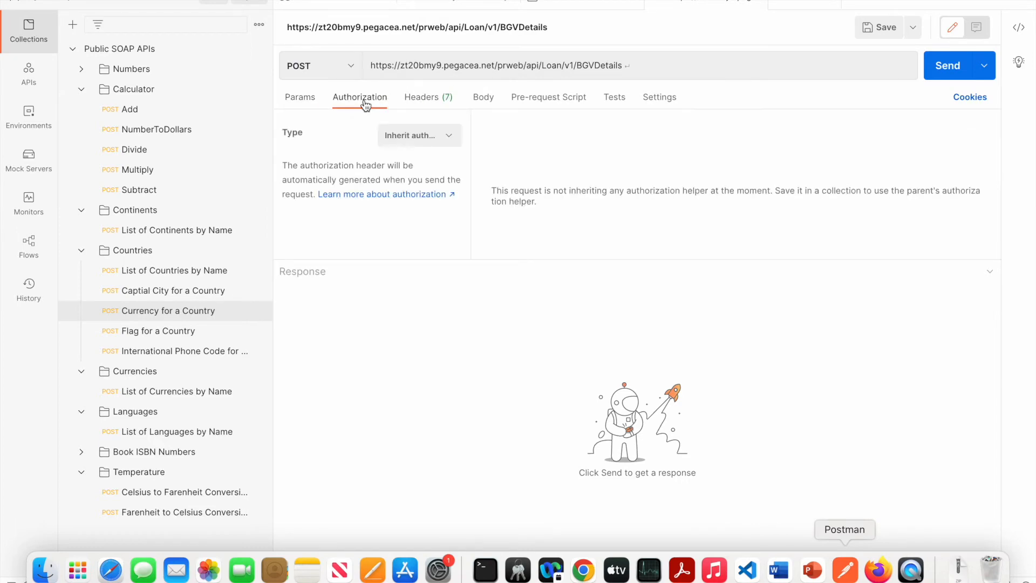
pyautogui.click(416, 140)
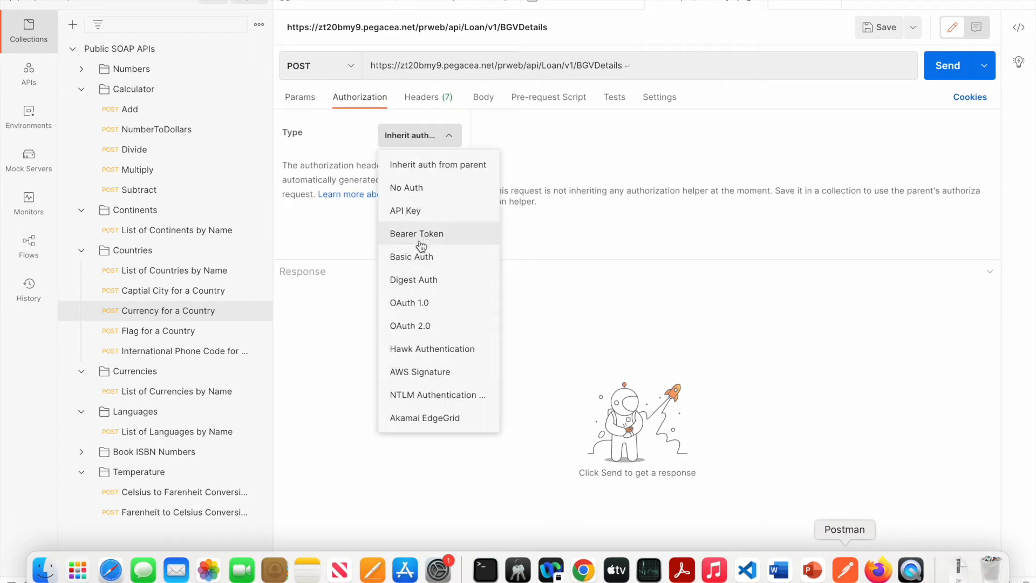
pyautogui.click(411, 257)
pyautogui.click(729, 193)
pyautogui.click(584, 569)
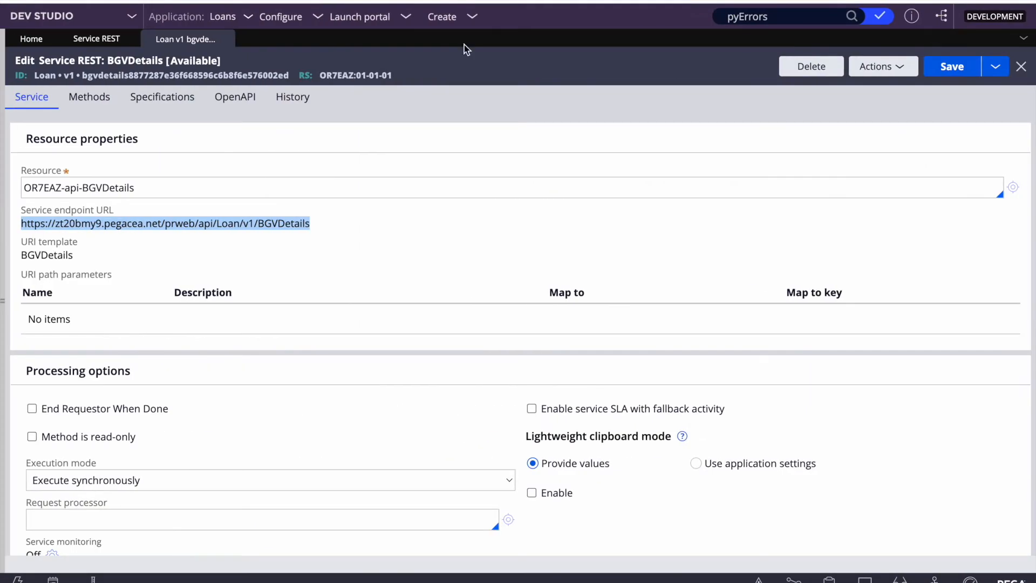
# Step: Update the author operator's password under Security, save the operator record and copy its operator ID
pyautogui.click(5, 236)
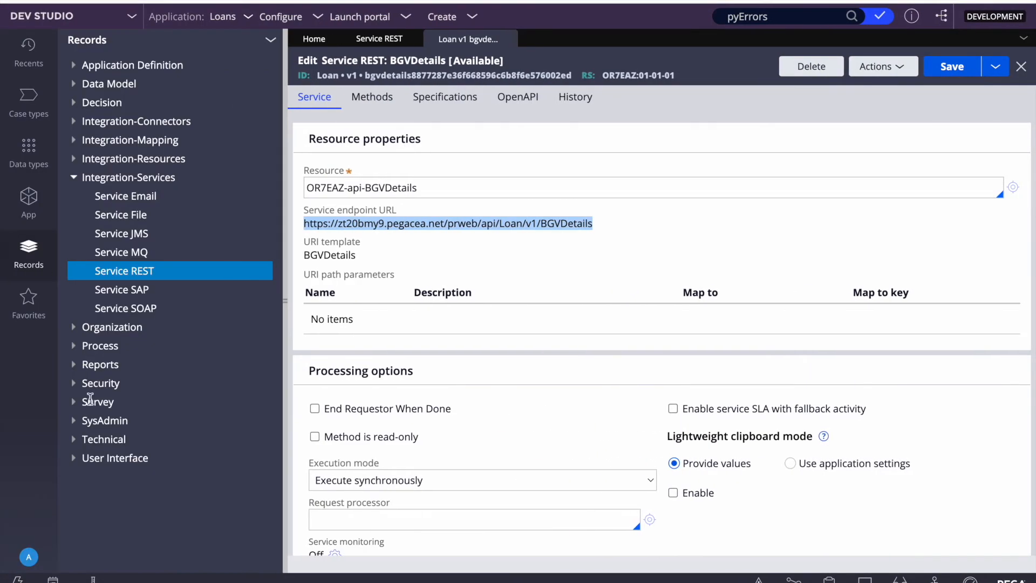
pyautogui.click(30, 559)
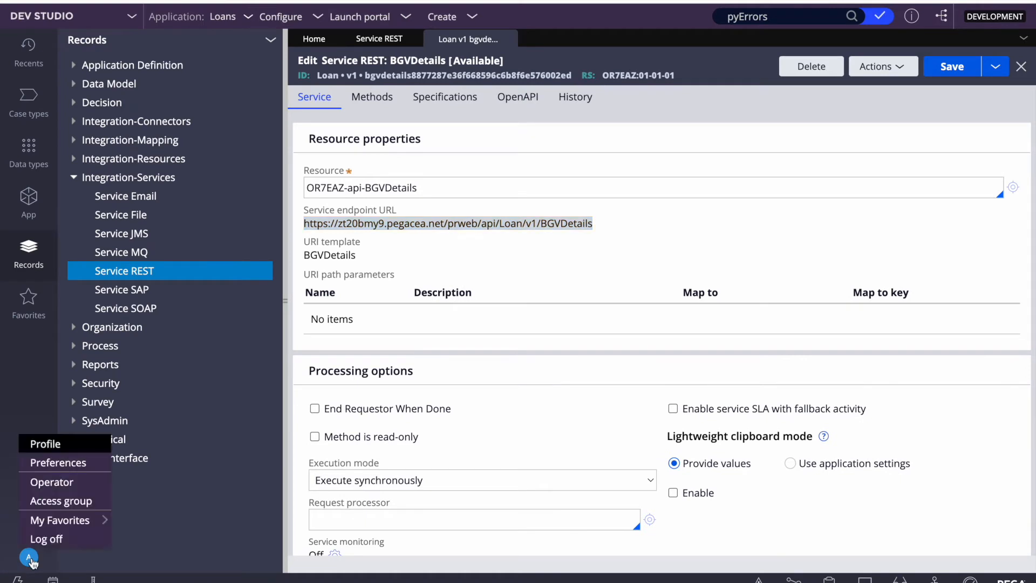
pyautogui.click(48, 481)
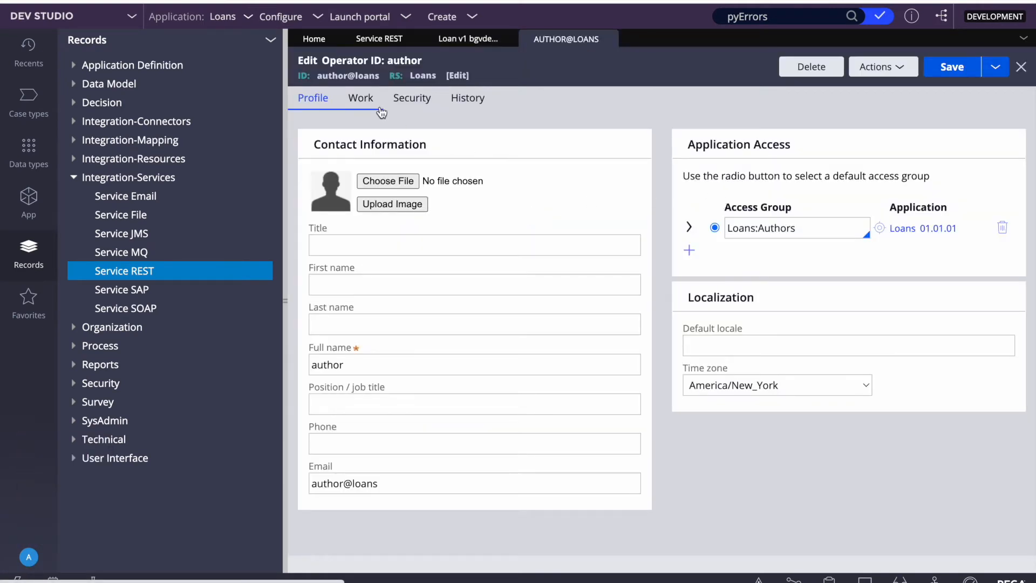
pyautogui.click(412, 99)
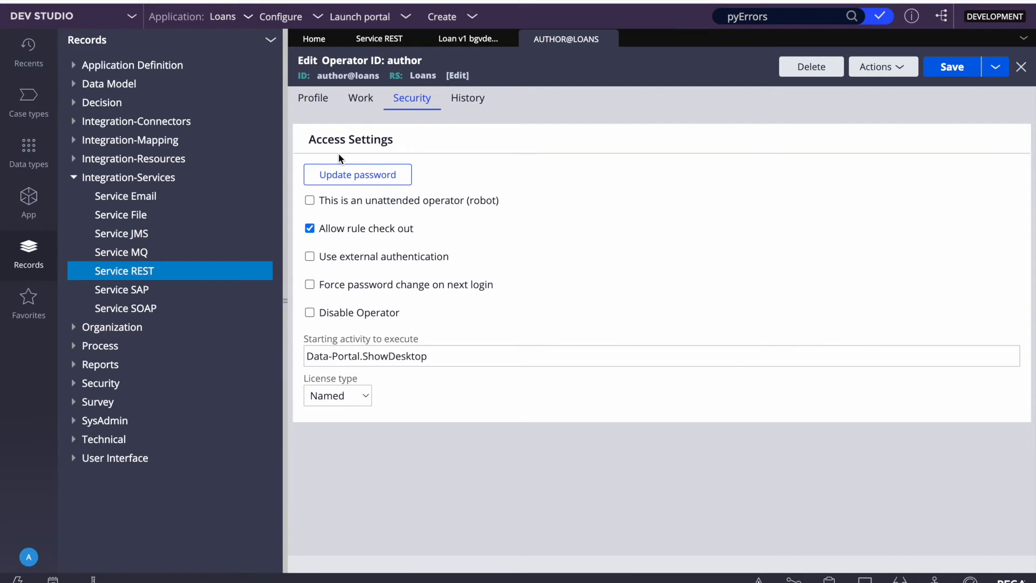
pyautogui.click(340, 185)
pyautogui.write('•••••')
pyautogui.press('Tab')
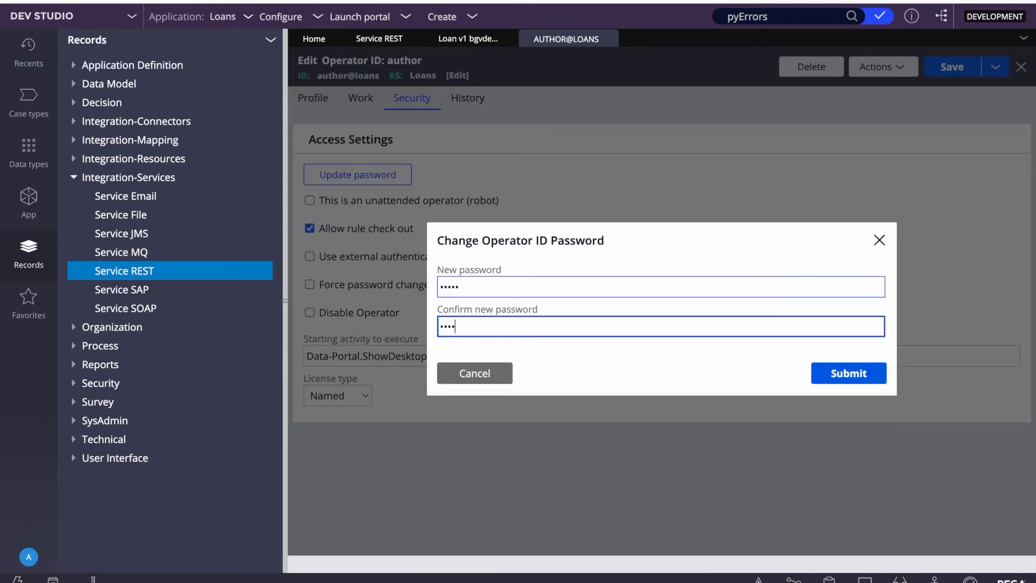
pyautogui.click(851, 372)
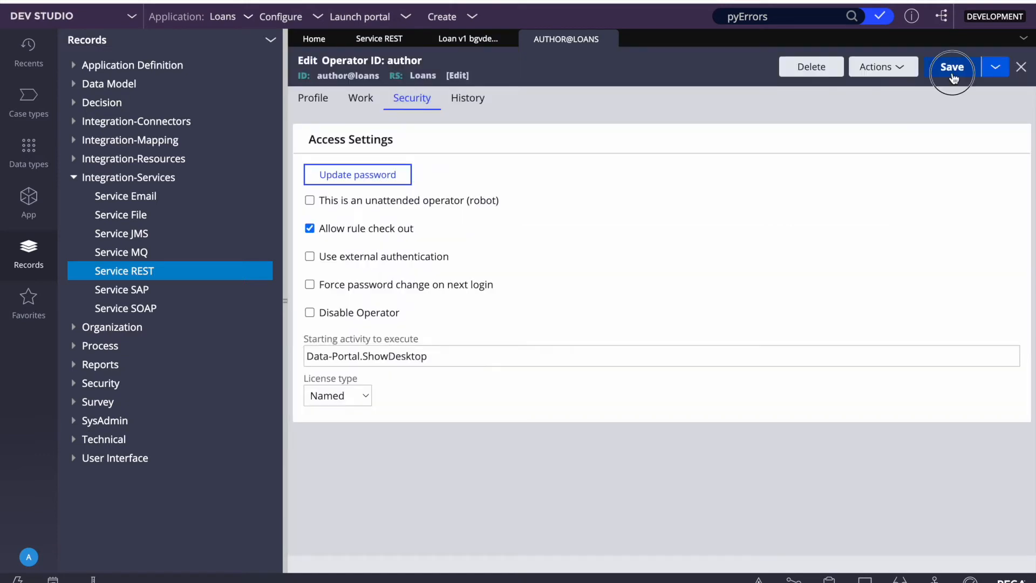
pyautogui.click(952, 67)
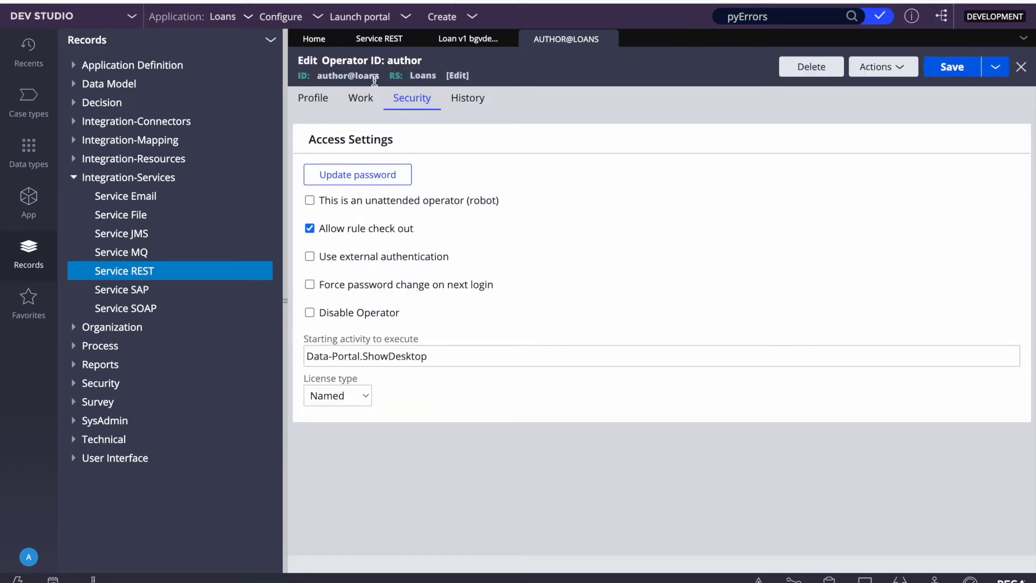
pyautogui.moveTo(380, 76); pyautogui.dragTo(319, 79)
pyautogui.press('super+c')
# Step: Enter the operator ID as the Basic Auth username and type the operator's password
pyautogui.press('F4')
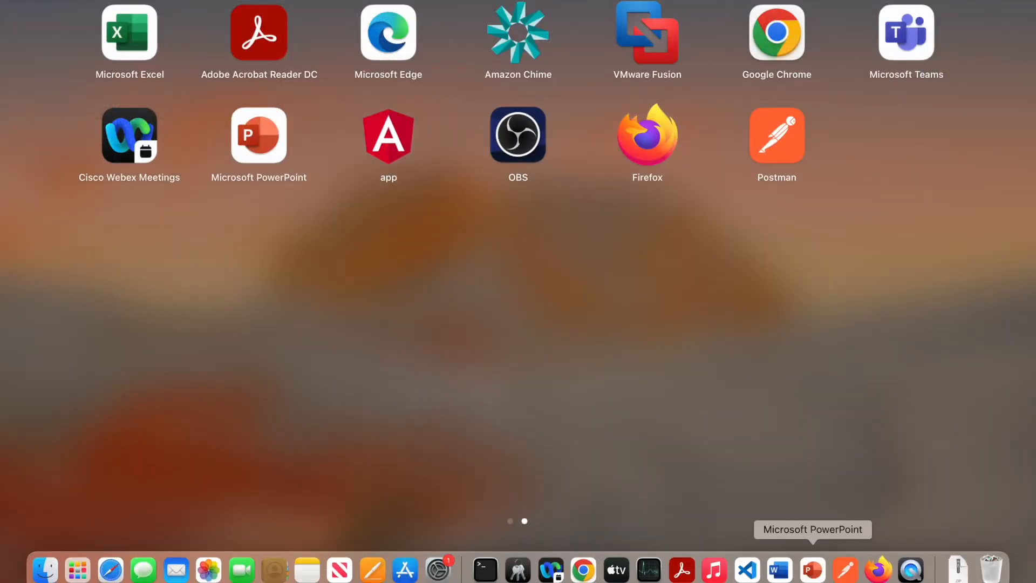
pyautogui.click(846, 570)
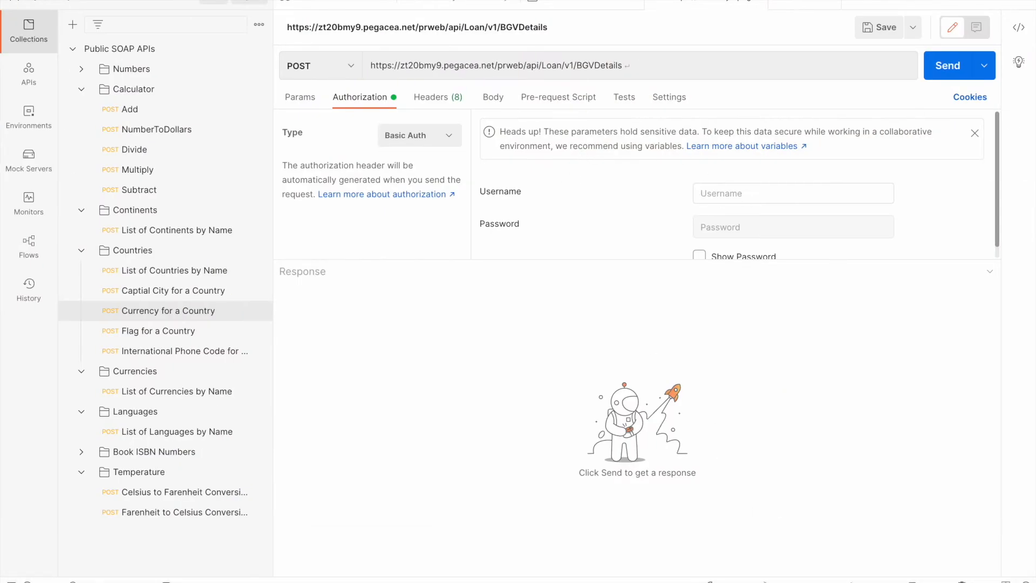
pyautogui.press('super+v')
pyautogui.click(728, 226)
pyautogui.write('ru')
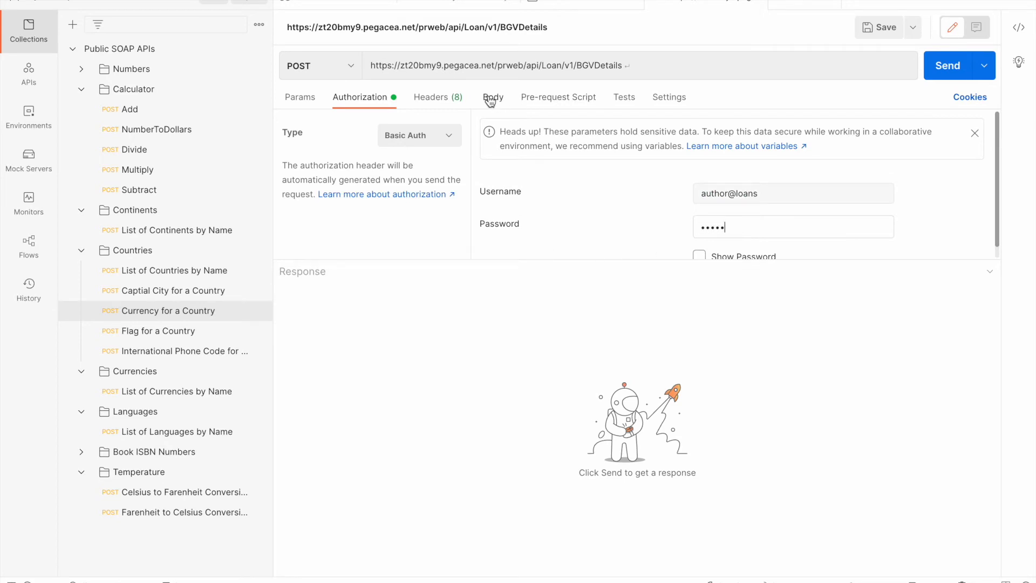
# Step: Set the Postman request body type to raw
pyautogui.click(491, 98)
pyautogui.click(433, 98)
pyautogui.click(493, 102)
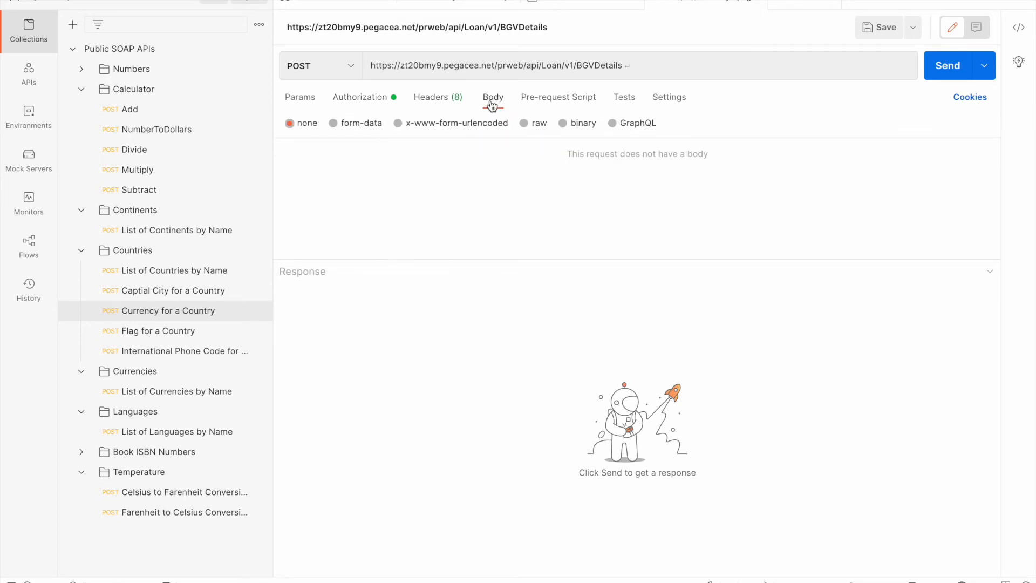
pyautogui.click(523, 123)
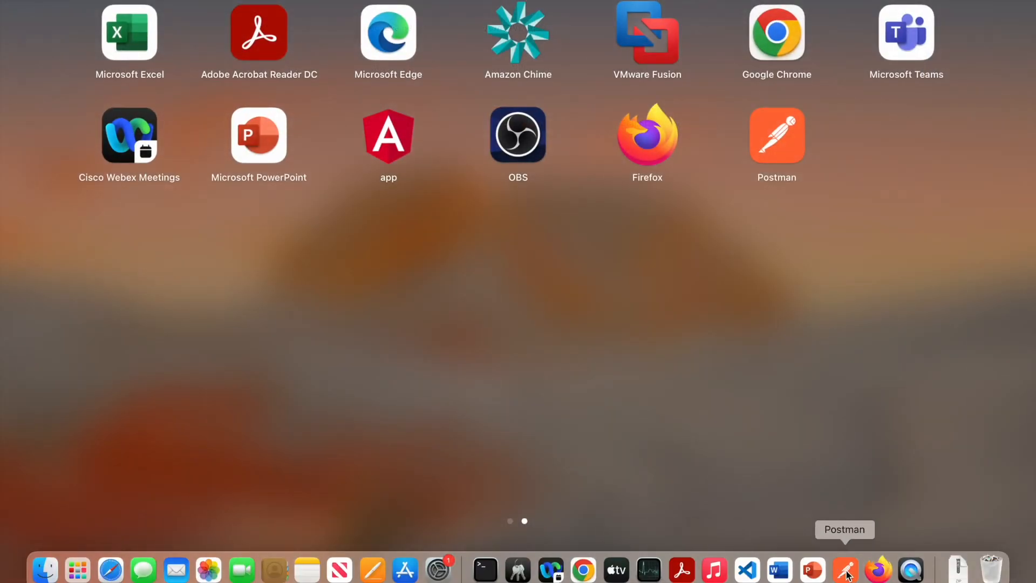
pyautogui.click(845, 572)
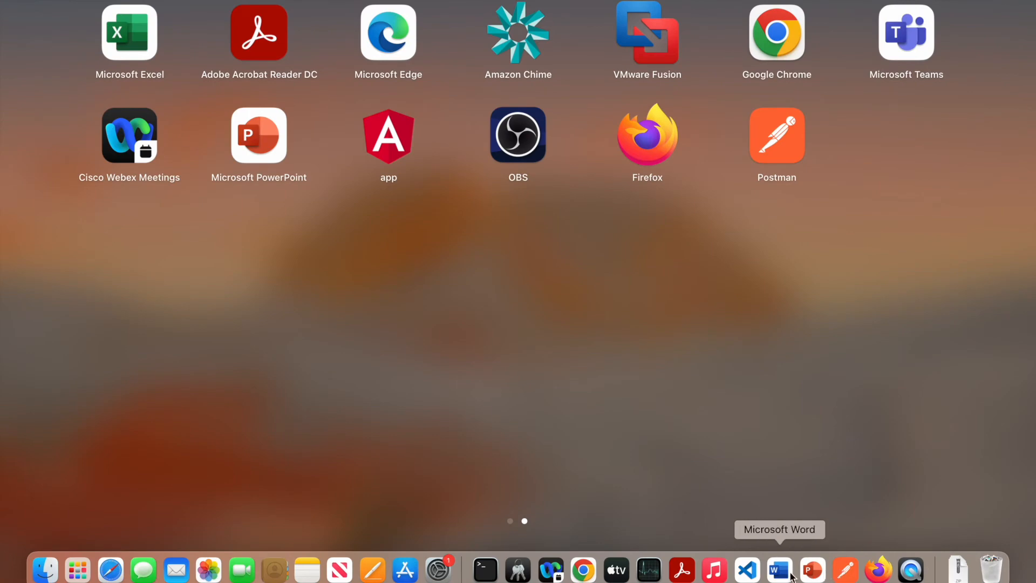
# Step: Copy the BGVDetails request JSON (lines 7–16) from VS Code into the Postman body
pyautogui.click(747, 571)
pyautogui.moveTo(99, 182); pyautogui.dragTo(82, 80)
pyautogui.press('super+c')
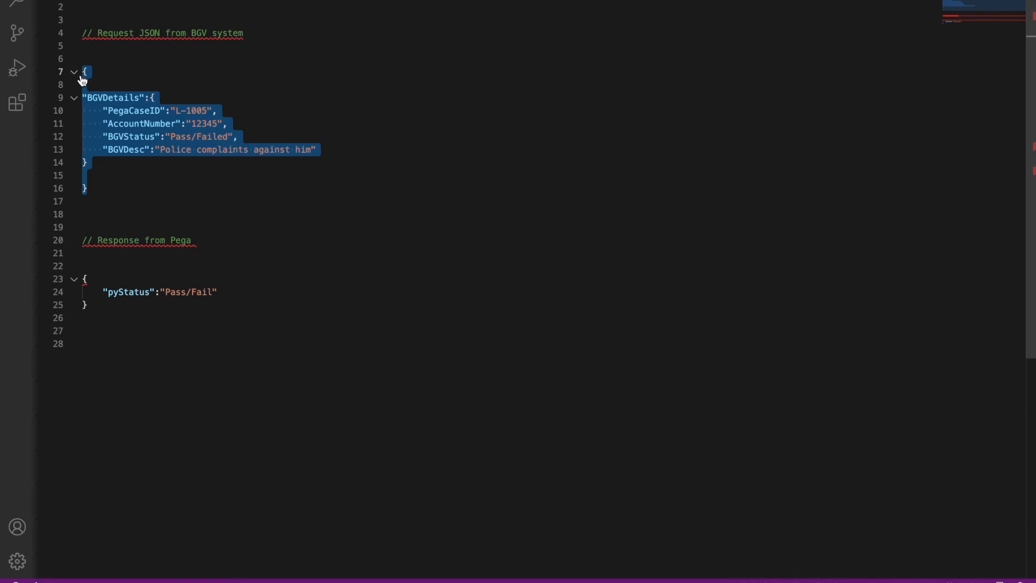
pyautogui.press('F4')
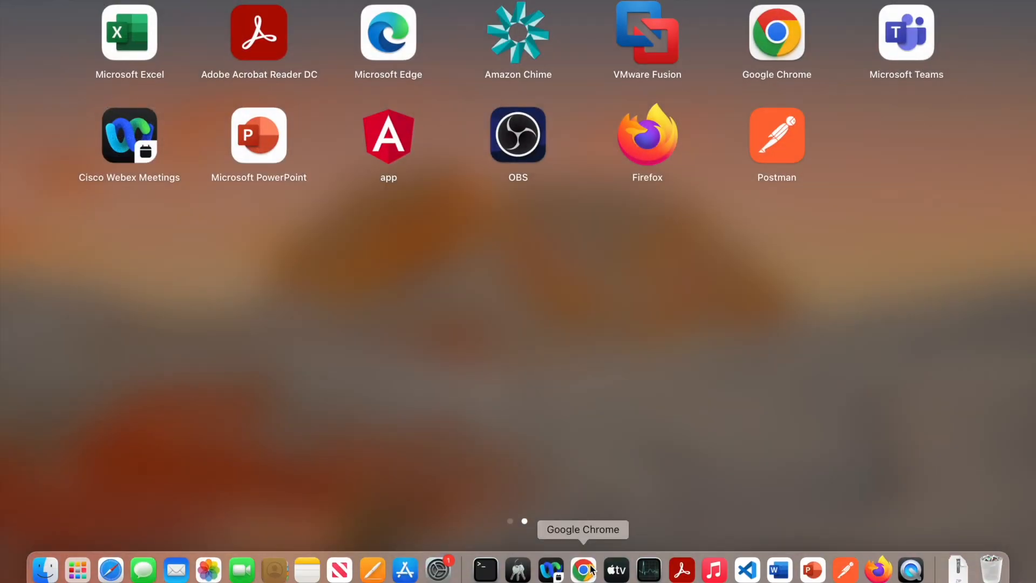
pyautogui.click(584, 570)
pyautogui.hotkey('ctrl', 'Left')
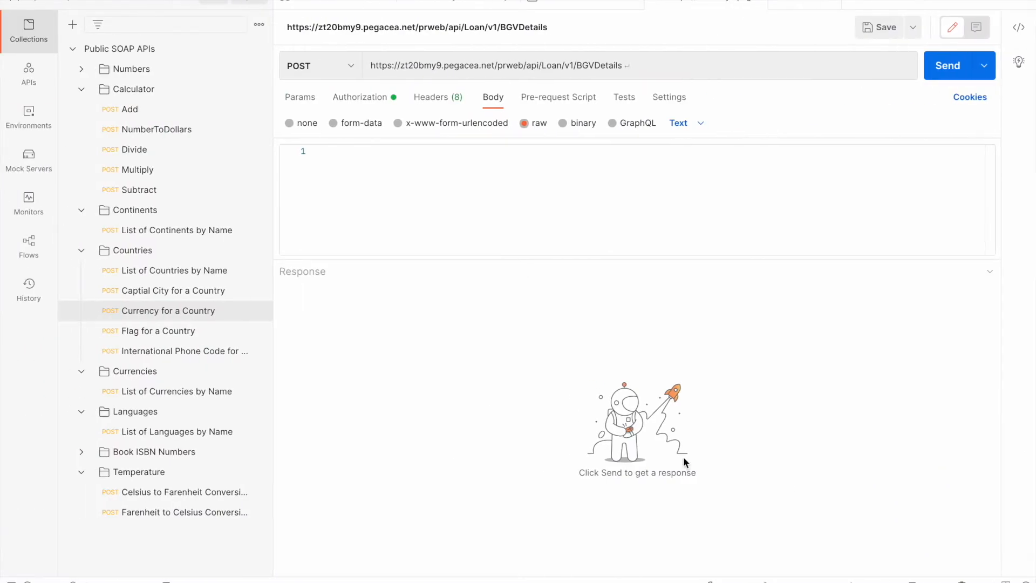
pyautogui.press('F4')
pyautogui.click(846, 570)
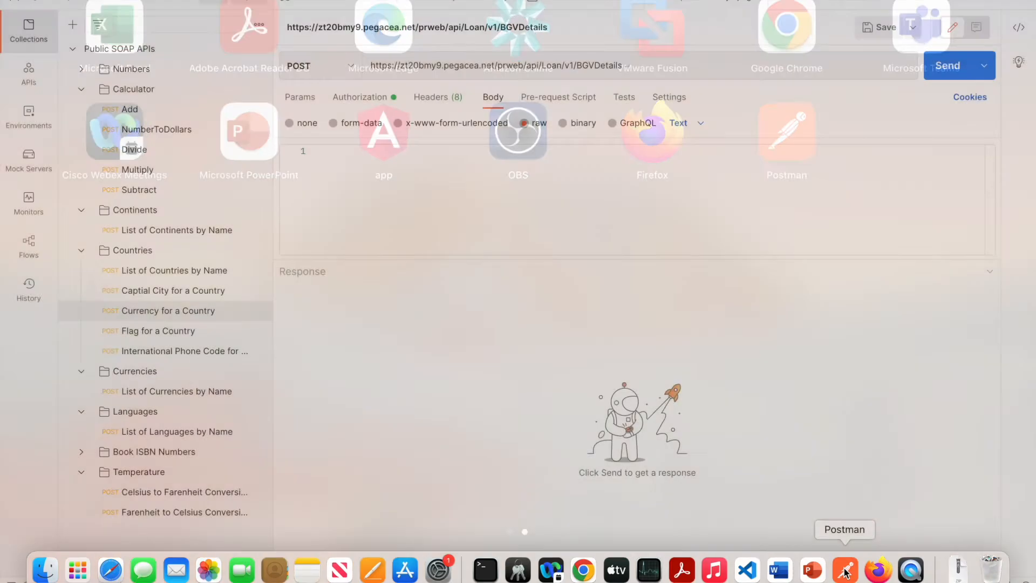
pyautogui.press('super+v')
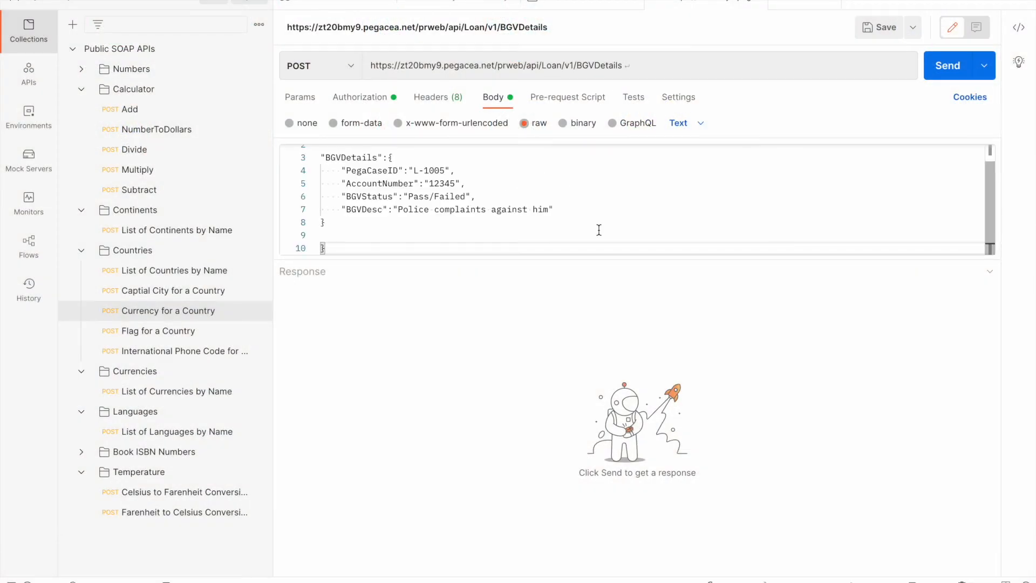
pyautogui.press('F4')
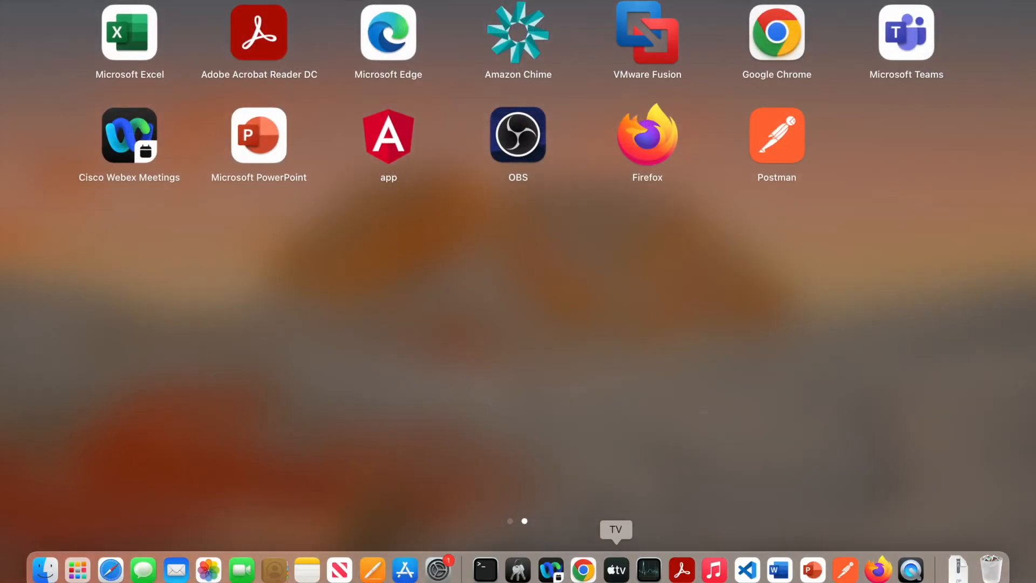
# Step: Close the AUTHOR@LOANS operator tab and start the Tracer on the BGVDetails REST service
pyautogui.click(583, 570)
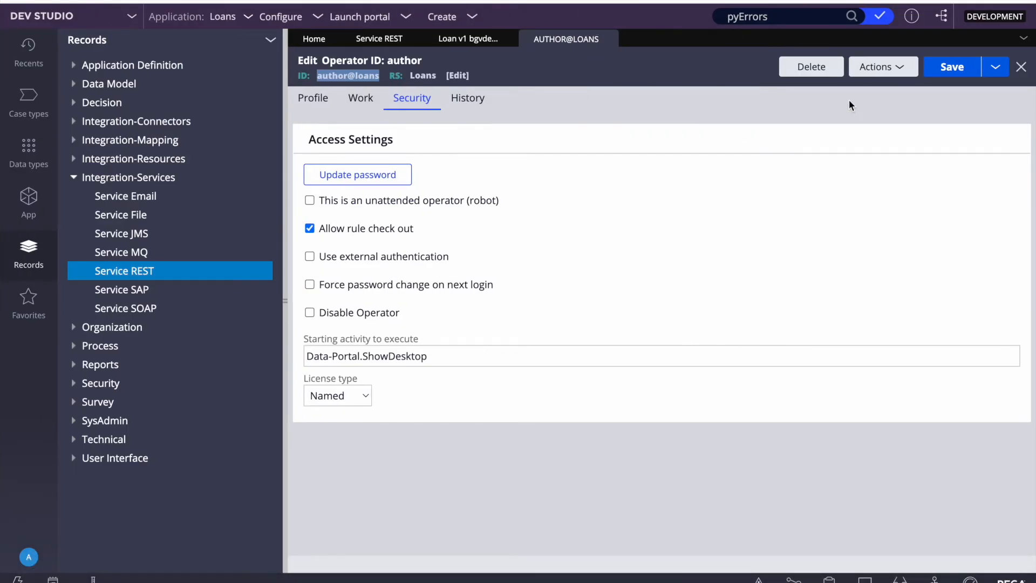
pyautogui.click(608, 39)
pyautogui.click(881, 66)
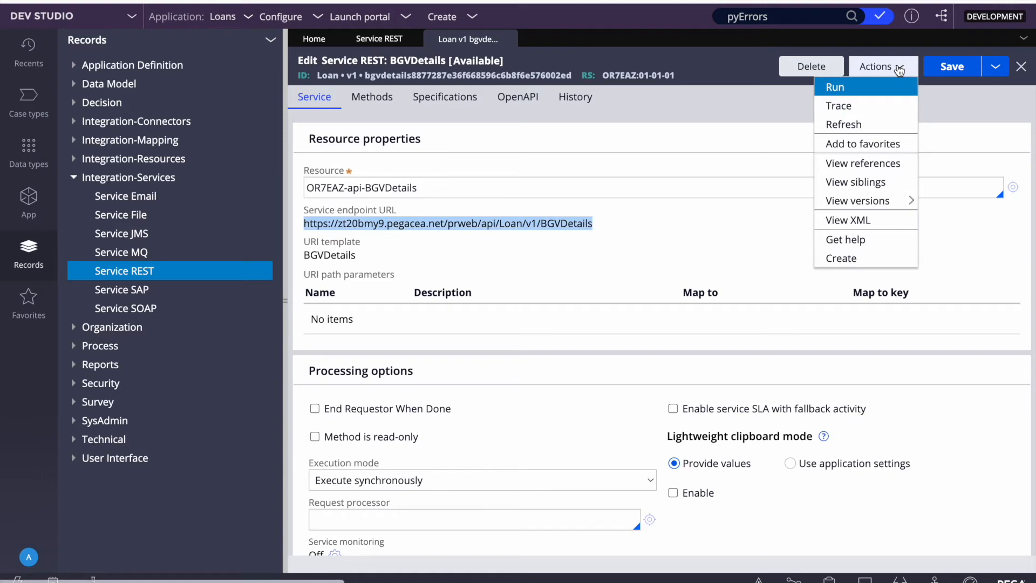
pyautogui.click(846, 108)
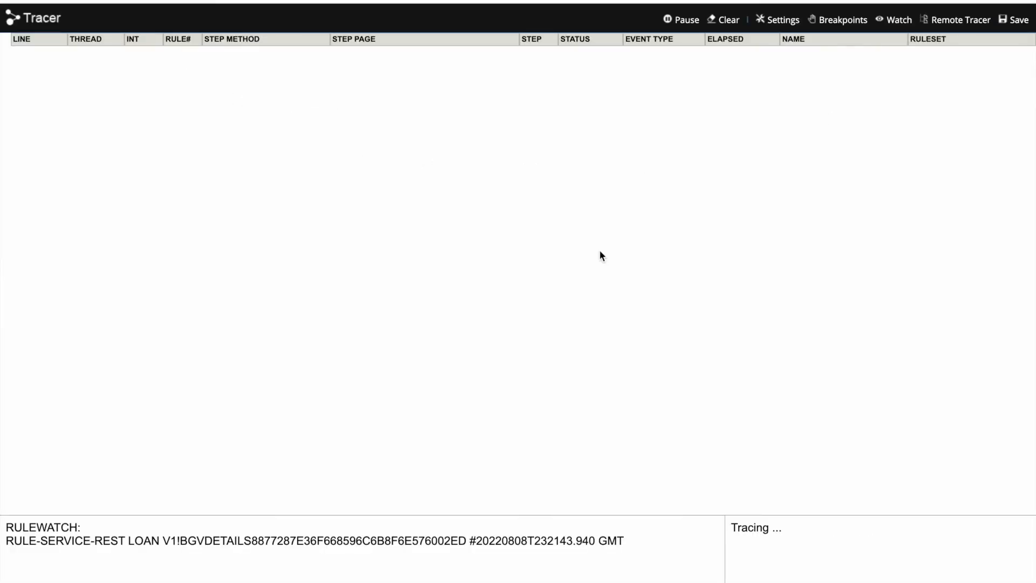
pyautogui.press('F4')
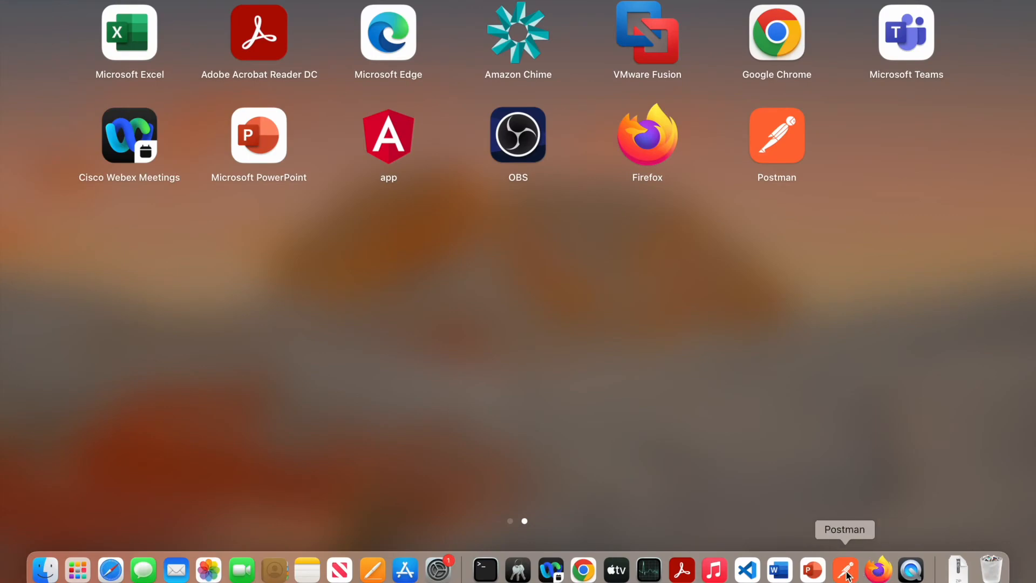
# Step: Send the BGVDetails POST request from Postman, which returns 404 Resource not found
pyautogui.click(847, 572)
pyautogui.click(944, 71)
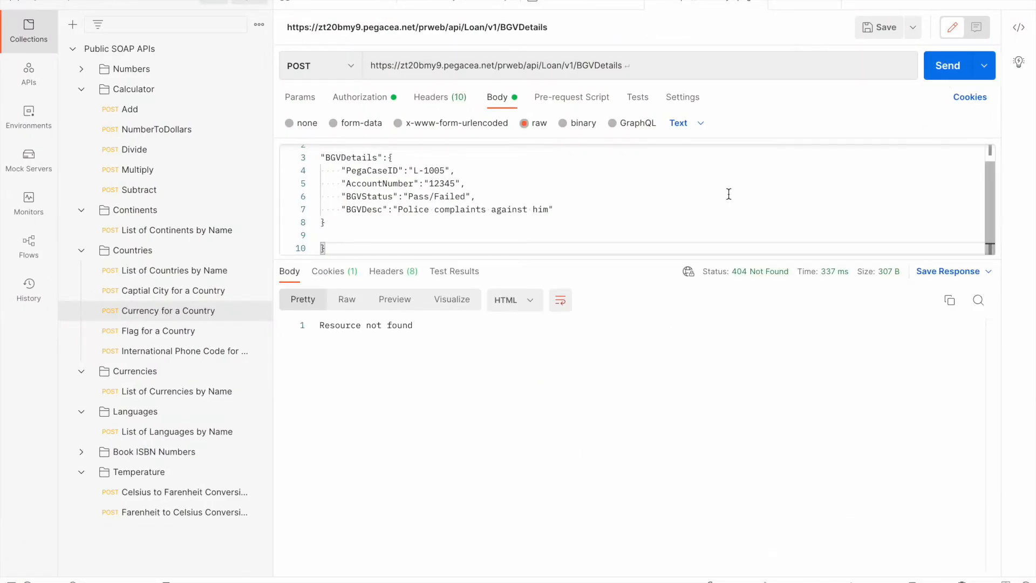
pyautogui.click(637, 193)
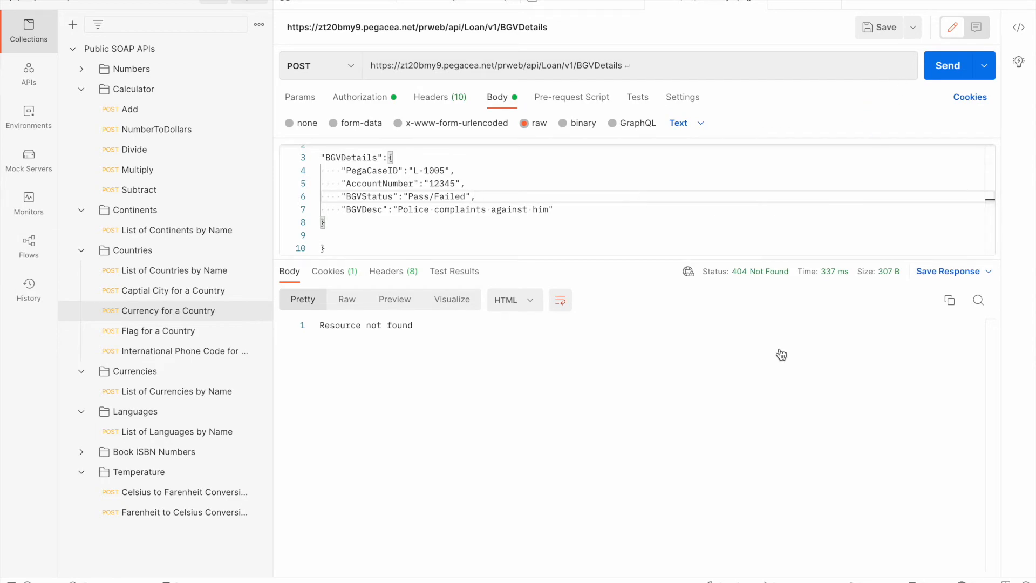
pyautogui.press('F4')
pyautogui.click(583, 570)
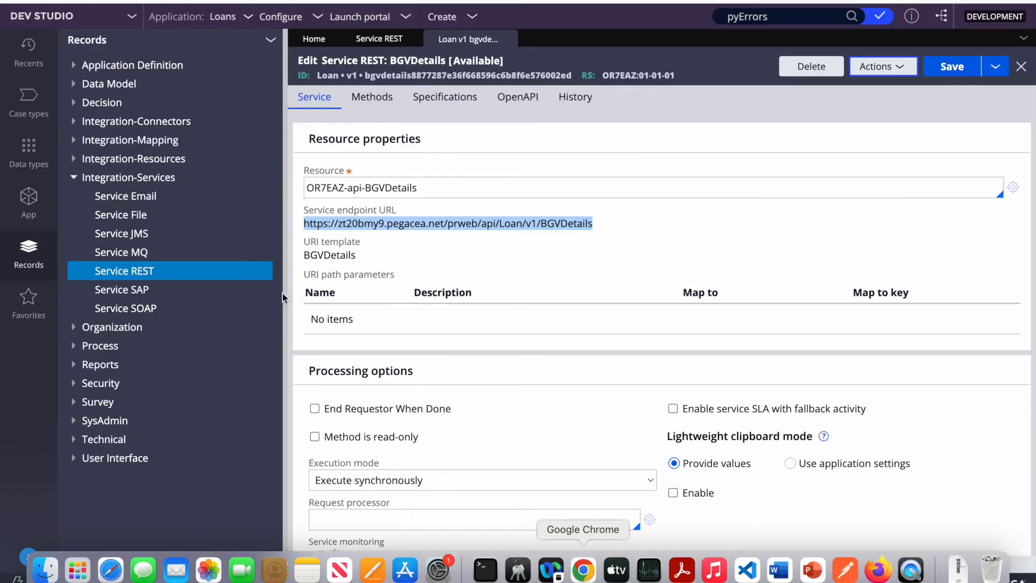
# Step: Open the service's Run page, choose POST and paste the BGVDetails JSON into the Message Buffer
pyautogui.click(286, 301)
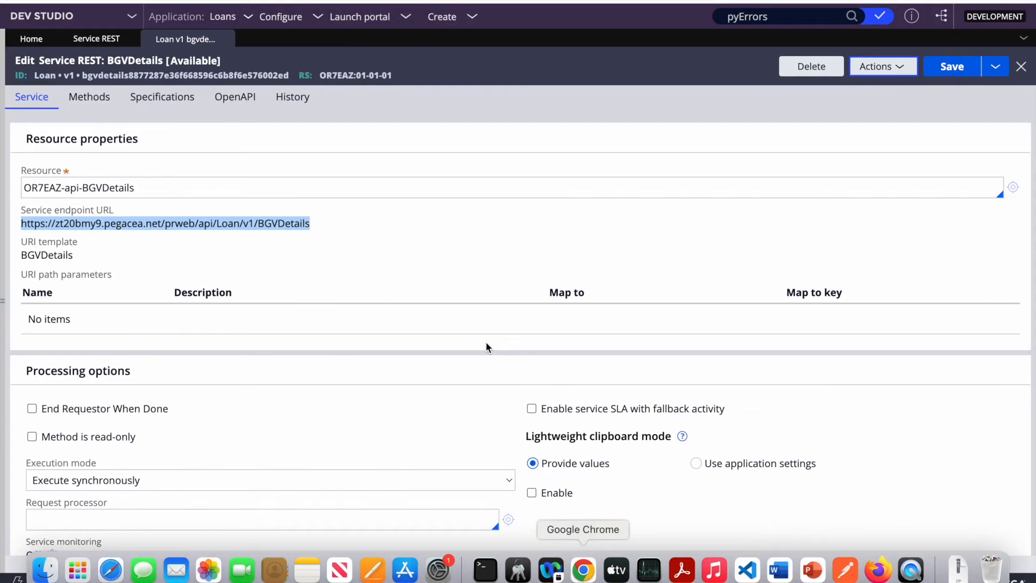
pyautogui.scroll(-1, 569, 280)
pyautogui.click(884, 70)
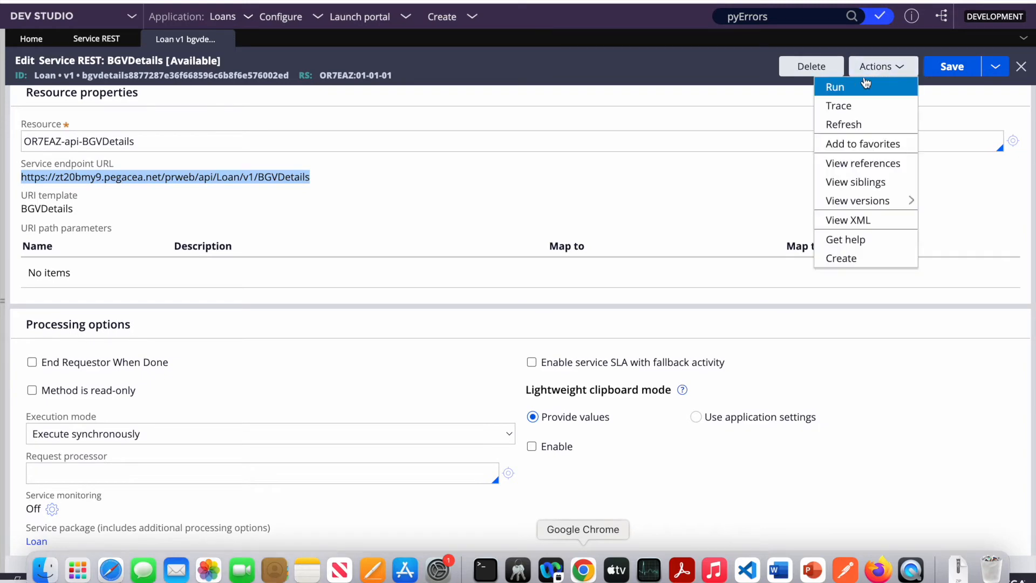
pyautogui.click(842, 86)
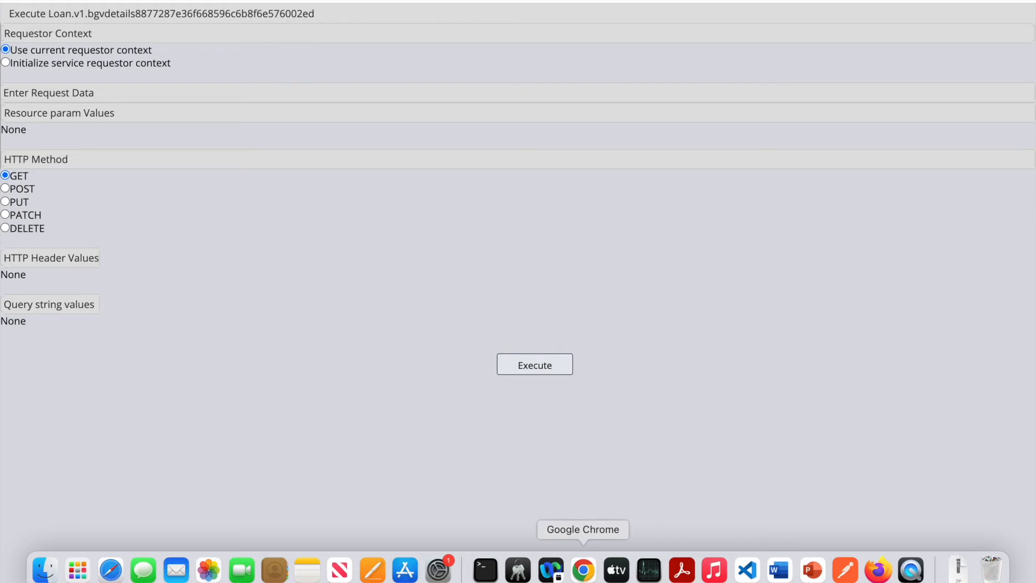
pyautogui.click(232, 1)
pyautogui.click(874, 66)
pyautogui.click(839, 86)
pyautogui.click(6, 189)
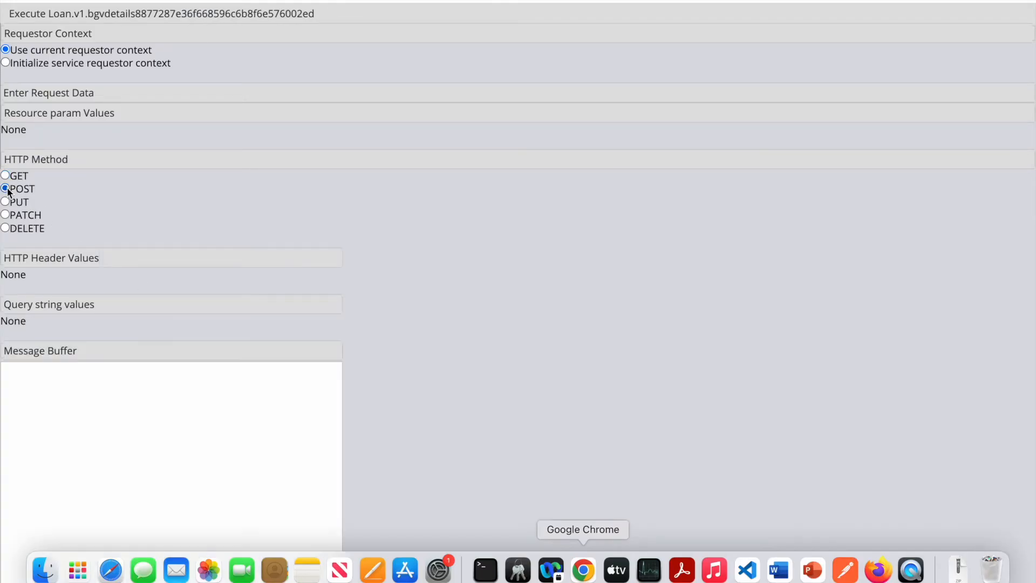
pyautogui.click(195, 488)
pyautogui.write('{  "BGVDetails":{     "PegaCaseID":"L-1005",     "AccountNumber":"12345",     "BGVStatus":"Pass/Failed",     "BGVDesc":"Police complaints against him" }  }')
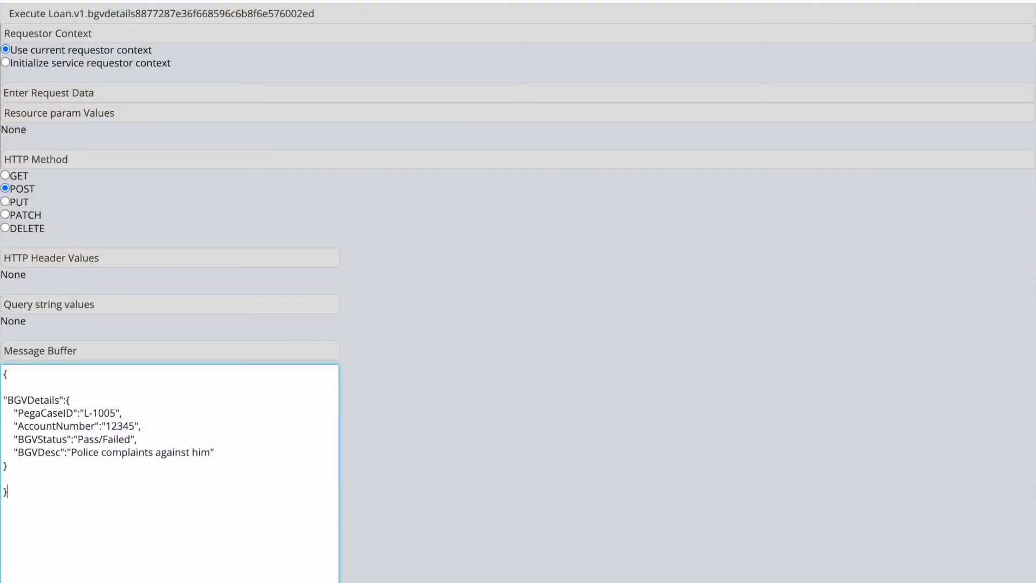
# Step: Start tracing the BGVDetails service and execute the POST test request
pyautogui.hotkey('alt', 'Tab')
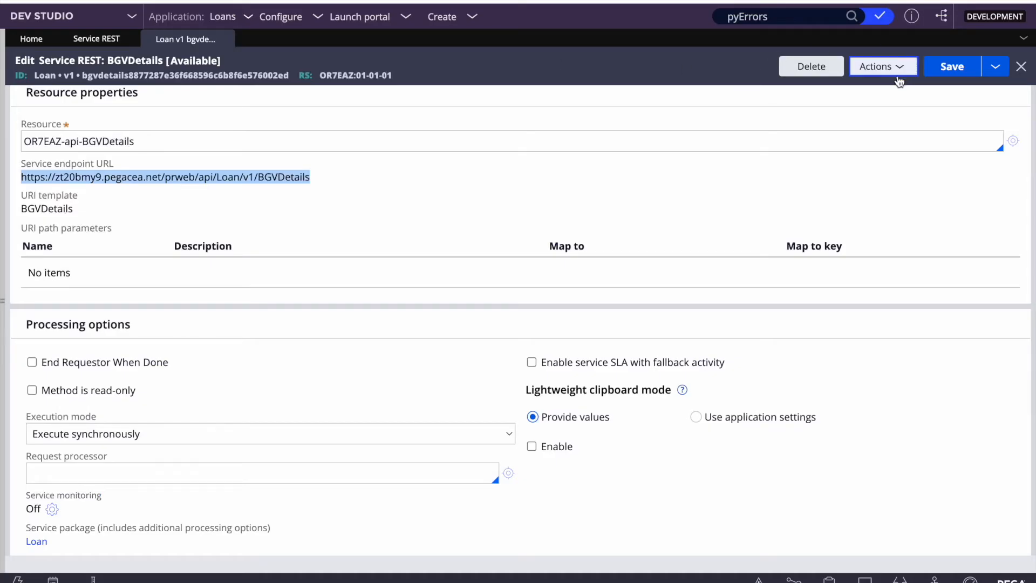
pyautogui.click(884, 67)
pyautogui.click(829, 105)
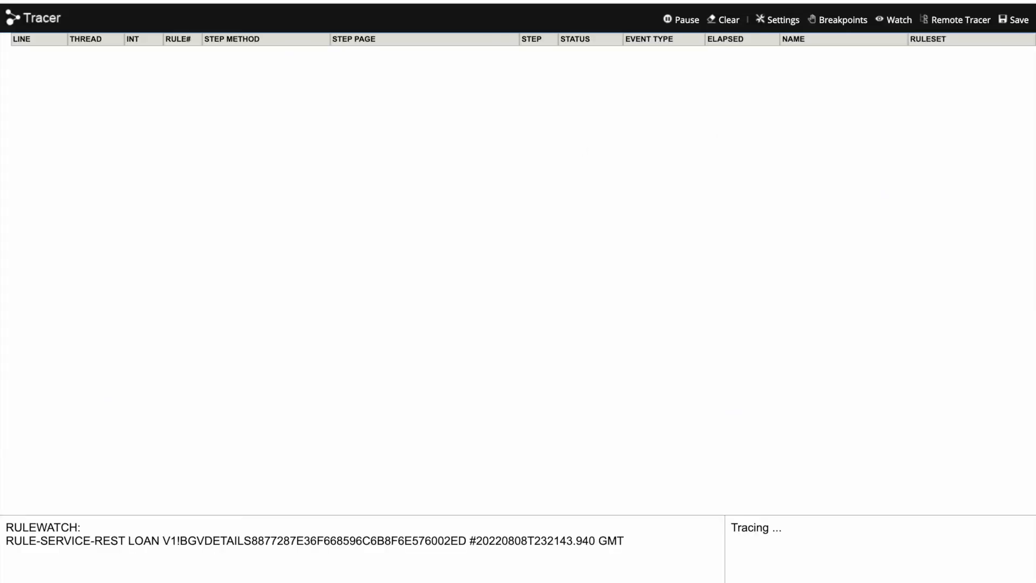
pyautogui.hotkey('alt', 'Tab')
pyautogui.scroll(-3, 467, 439)
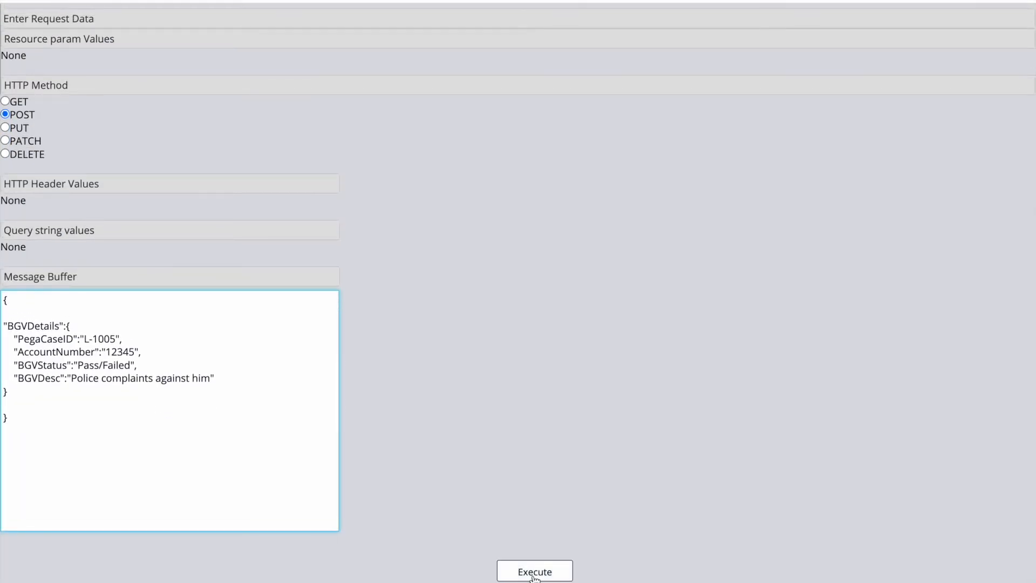
pyautogui.click(535, 574)
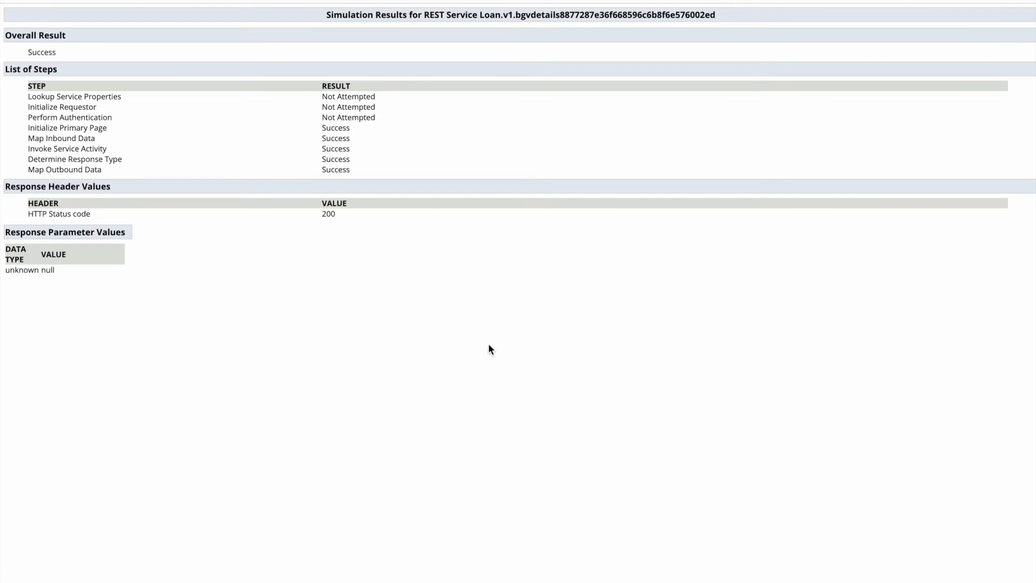
# Step: Inspect the traced step page's BGVDetails values: PegaCaseID L-1005, AccountNumber 12345, status and description
pyautogui.hotkey('alt', 'Tab')
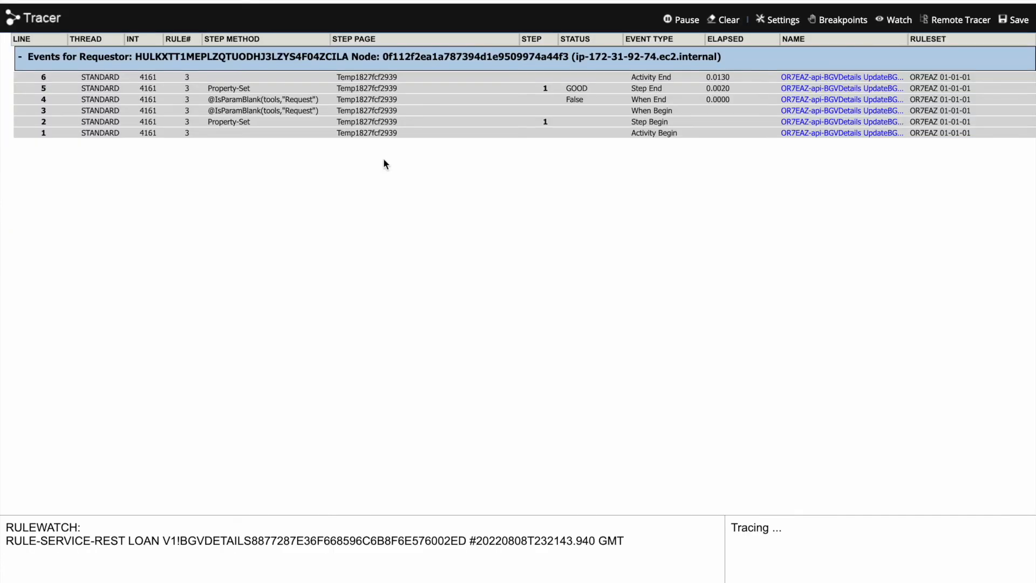
pyautogui.click(654, 102)
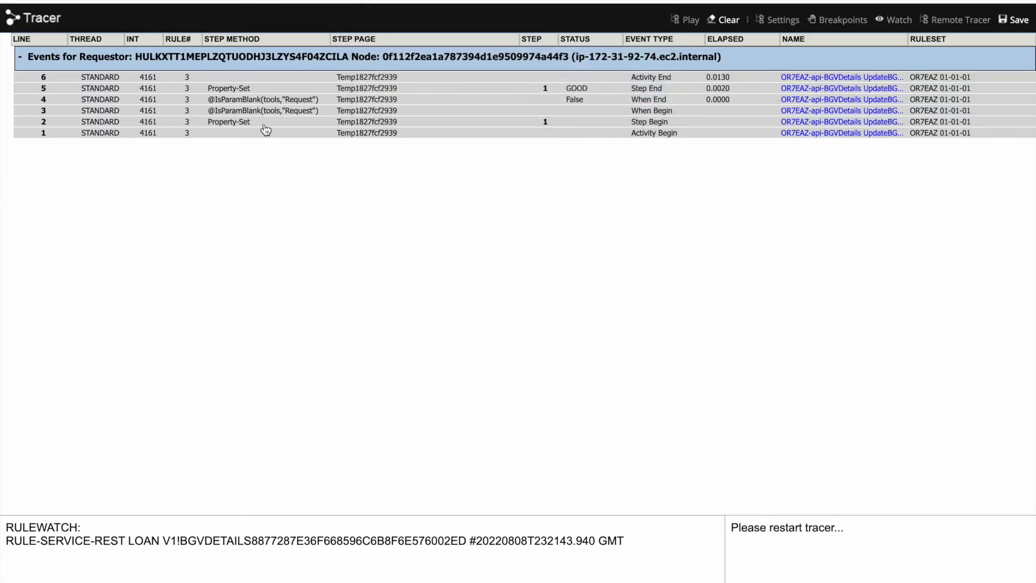
pyautogui.click(364, 77)
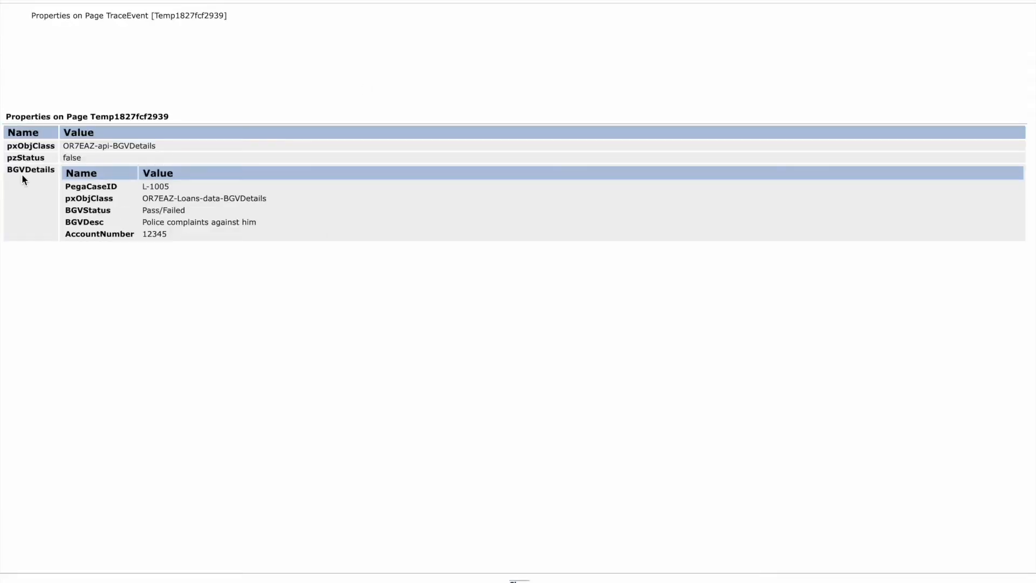
pyautogui.doubleClick(22, 172)
pyautogui.moveTo(176, 234); pyautogui.dragTo(65, 188)
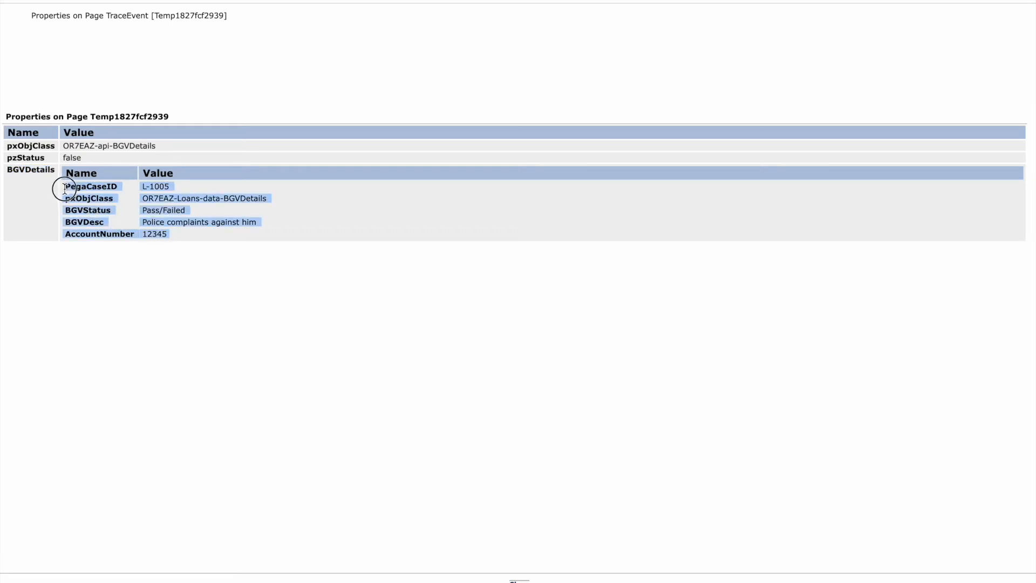
pyautogui.click(400, 362)
pyautogui.doubleClick(24, 171)
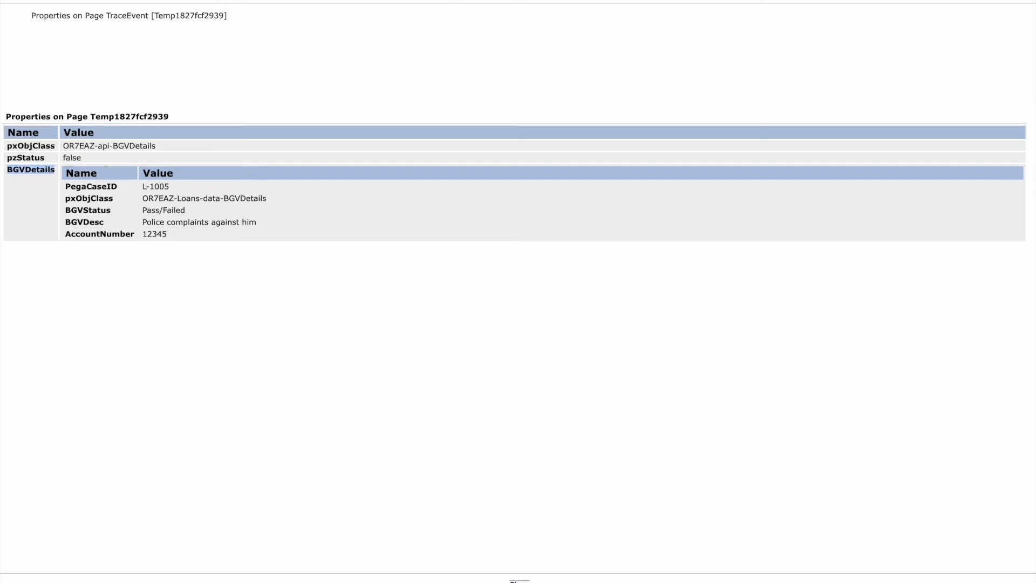
pyautogui.click(324, 1)
pyautogui.click(157, 1)
pyautogui.click(183, 265)
pyautogui.doubleClick(19, 169)
# Step: Open the UpdateBGVDetails activity from the service's POST method implementation
pyautogui.click(129, 0)
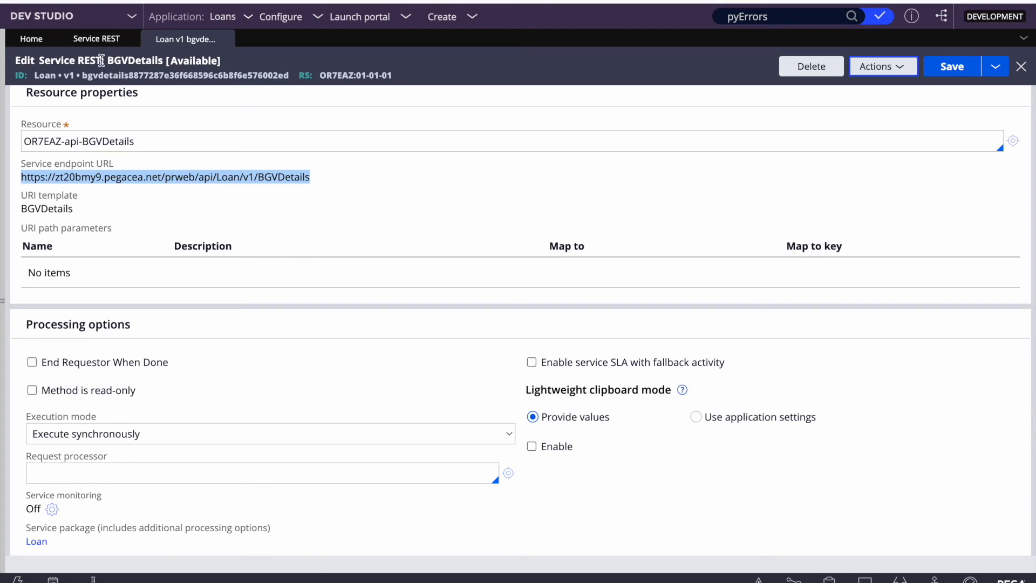
pyautogui.scroll(1, 409, 308)
pyautogui.click(88, 104)
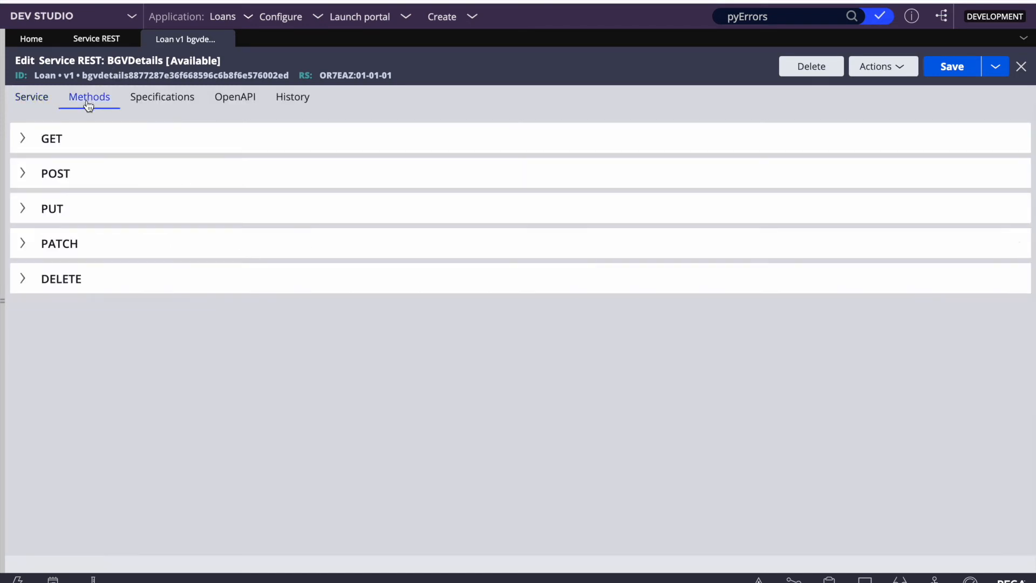
pyautogui.click(23, 172)
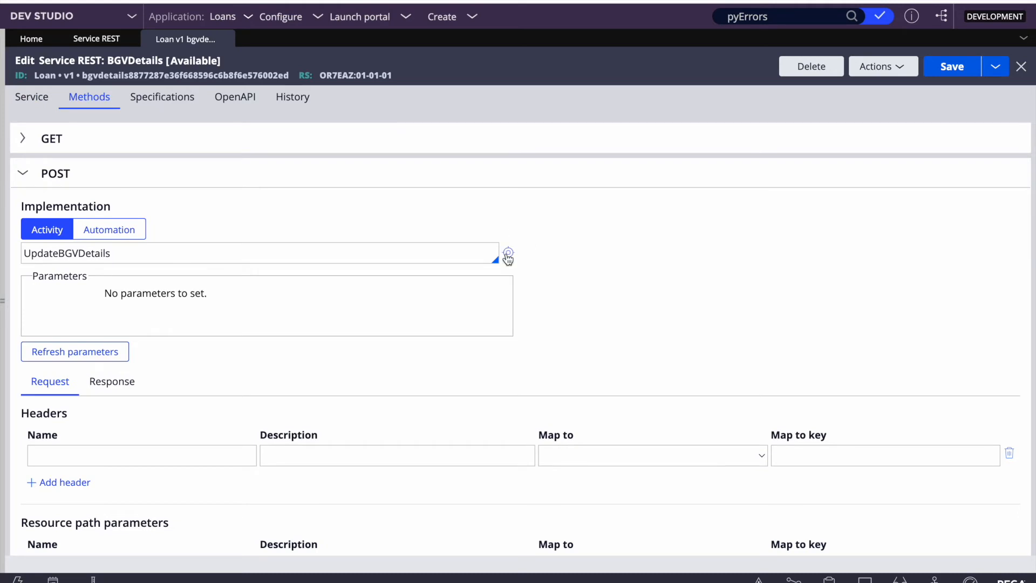
pyautogui.click(508, 253)
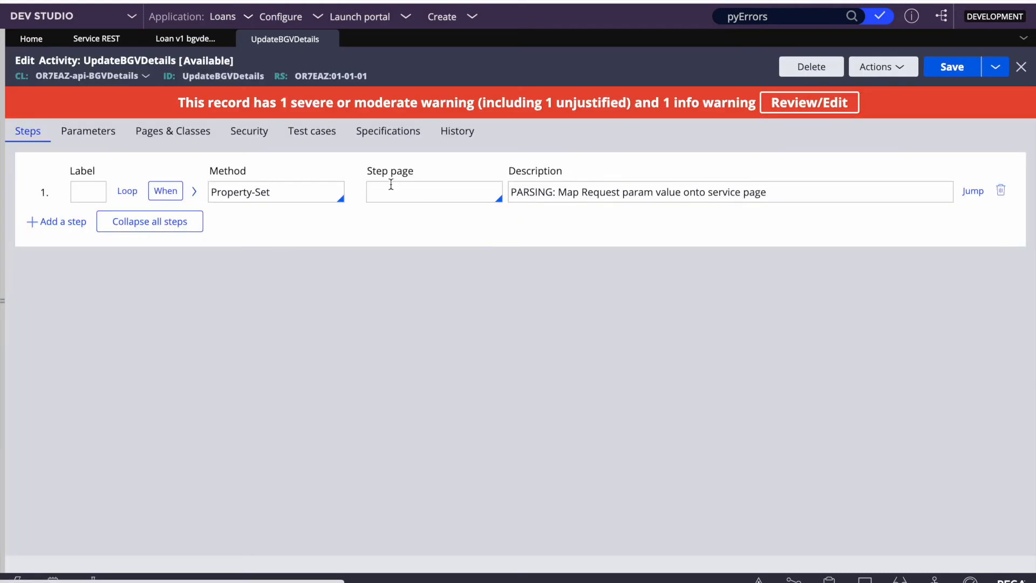
pyautogui.rightClick(58, 228)
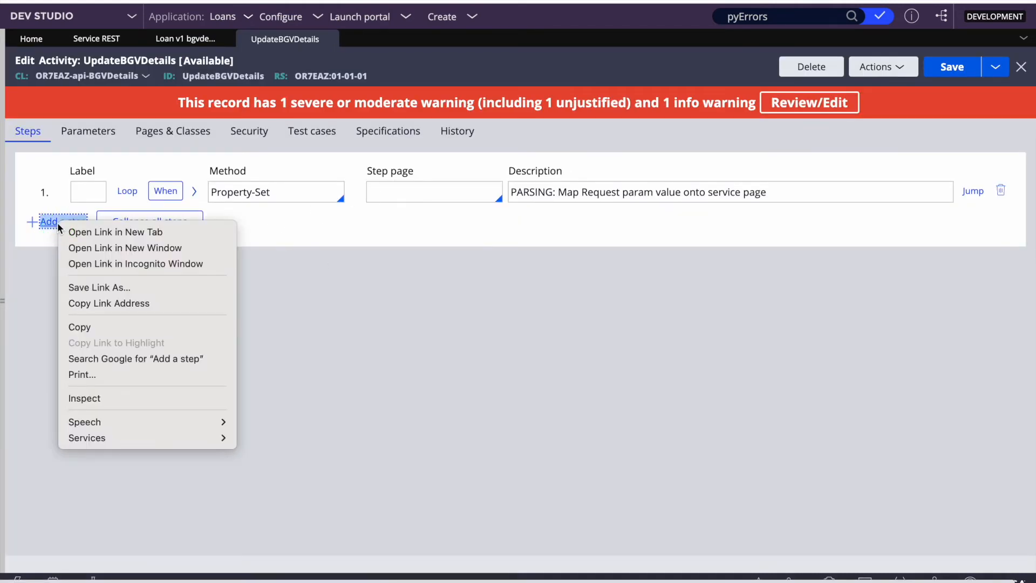
pyautogui.press('Escape')
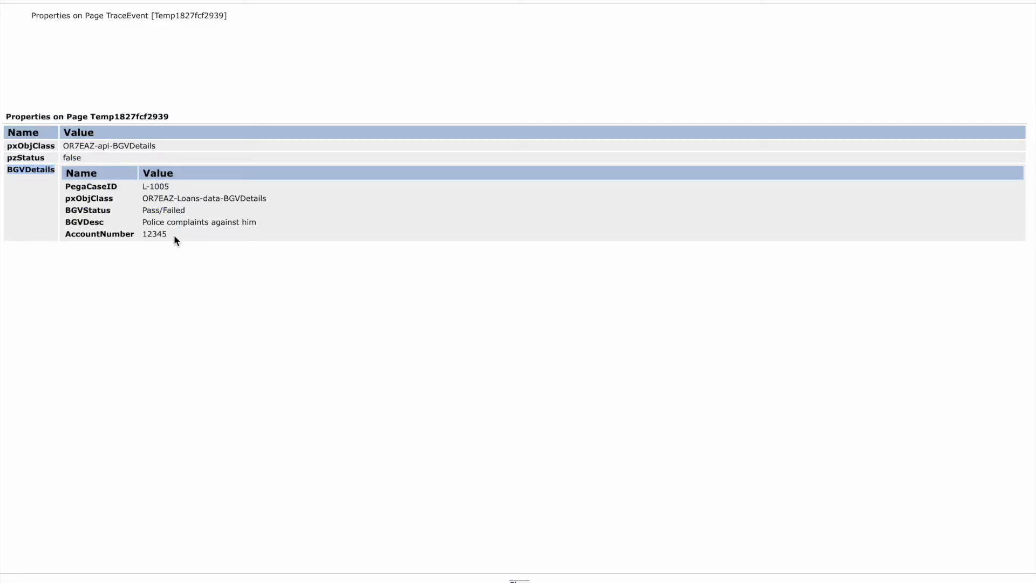
pyautogui.moveTo(174, 236); pyautogui.dragTo(63, 187)
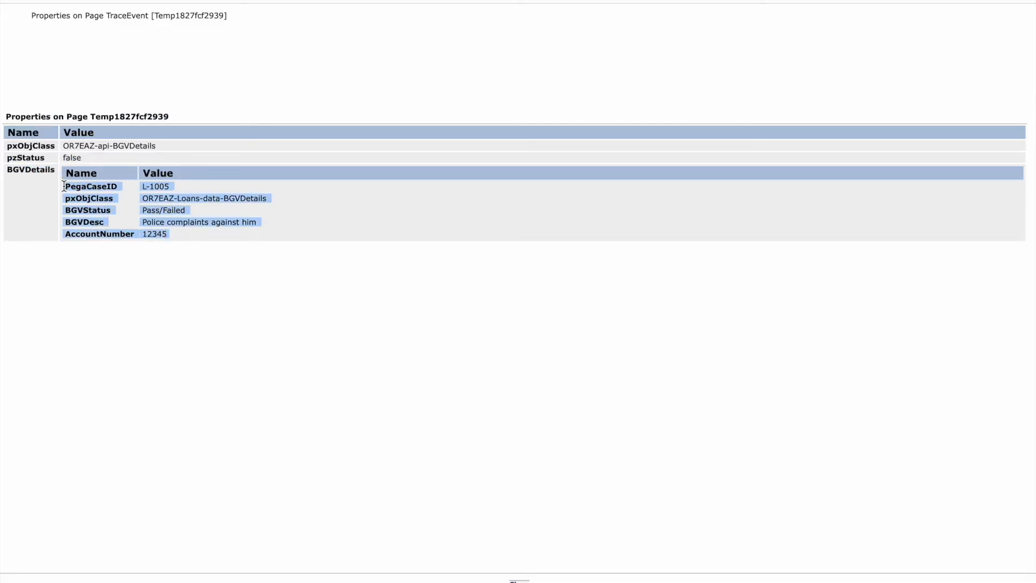
pyautogui.press('super+w')
pyautogui.press('super+w')
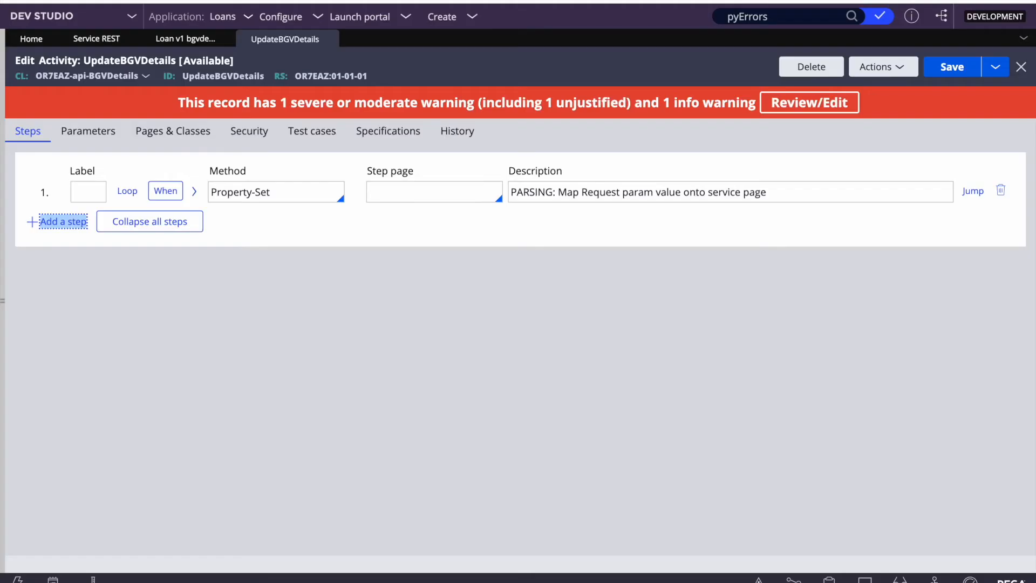
# Step: Add step 2 with method Obj-Save on step page .BGVDetails and save the activity
pyautogui.click(67, 222)
pyautogui.click(245, 223)
pyautogui.write('obj')
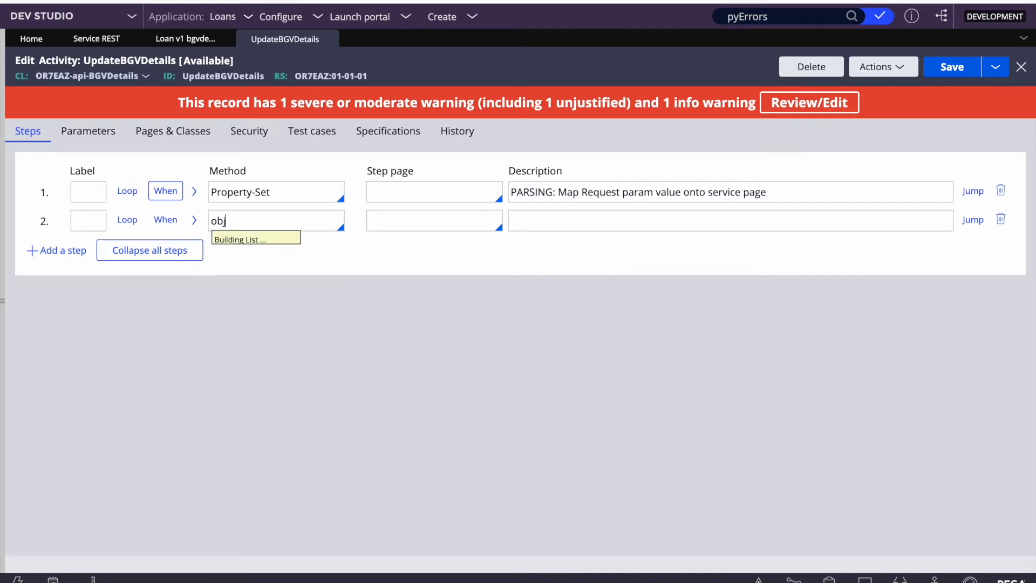
pyautogui.press('Down')
pyautogui.press('Down')
pyautogui.press('Down')
pyautogui.press('Down')
pyautogui.press('Down')
pyautogui.press('Down')
pyautogui.press('Down')
pyautogui.press('Down')
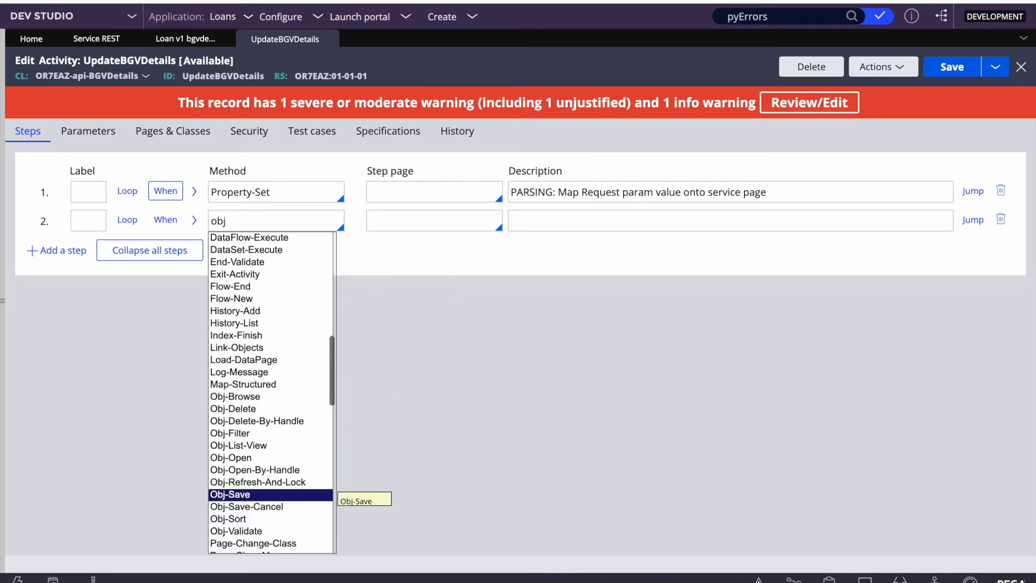
pyautogui.press('Return')
pyautogui.click(441, 222)
pyautogui.write('.')
pyautogui.press('Down')
pyautogui.press('Return')
pyautogui.click(951, 67)
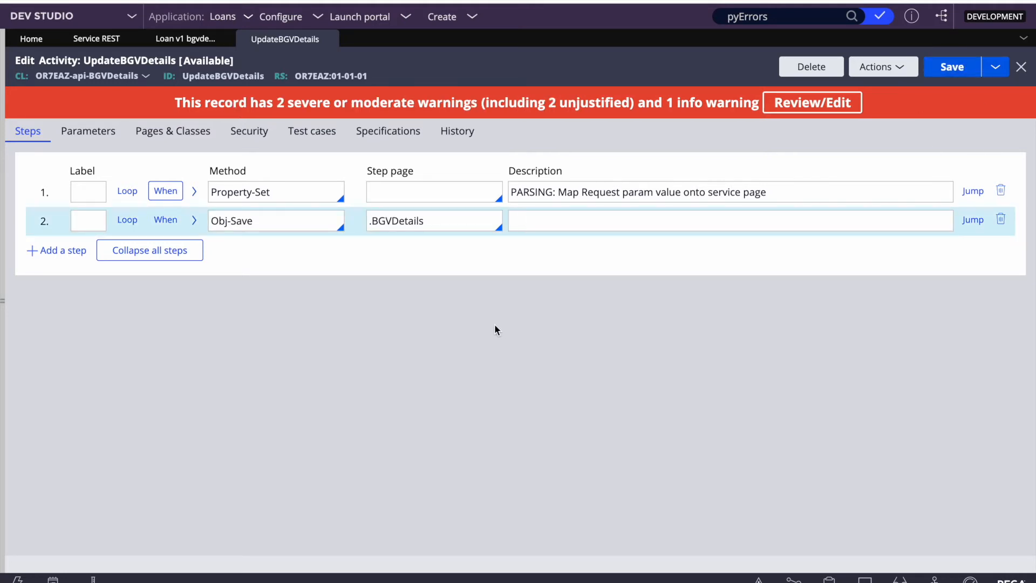
# Step: Turn on WriteNow in the Obj-Save step's parameters and save the activity again
pyautogui.click(194, 220)
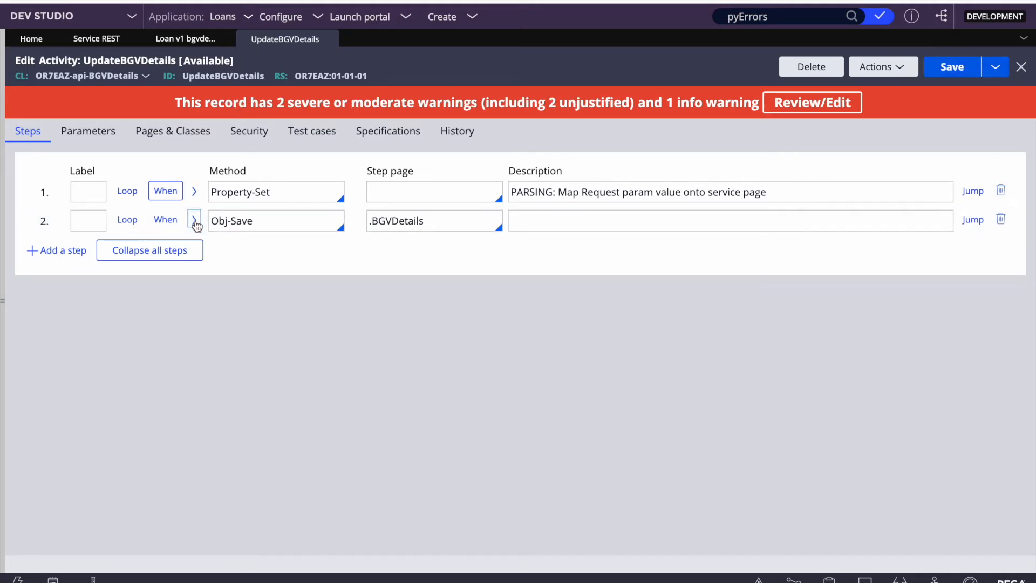
pyautogui.click(124, 312)
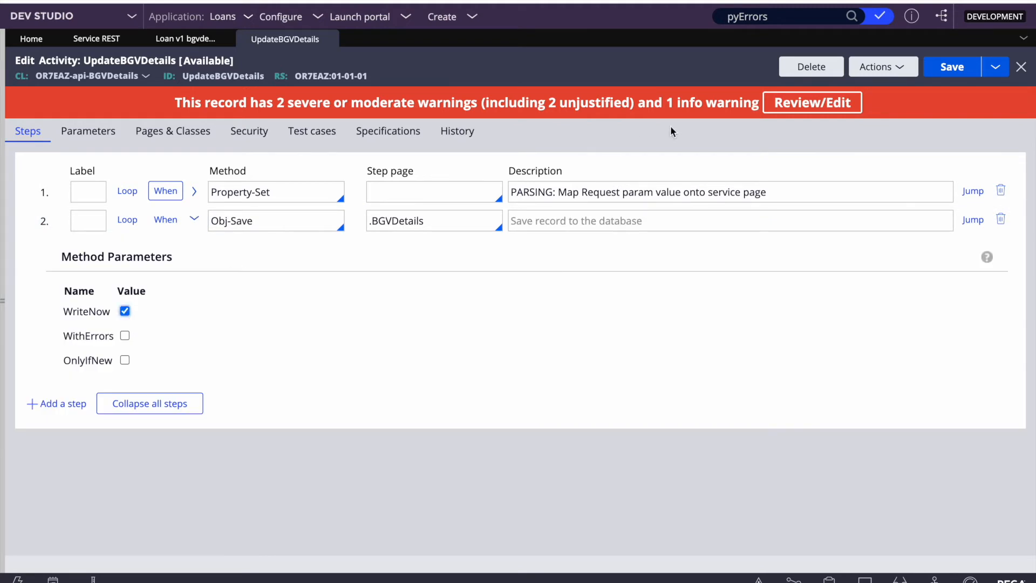
pyautogui.click(944, 75)
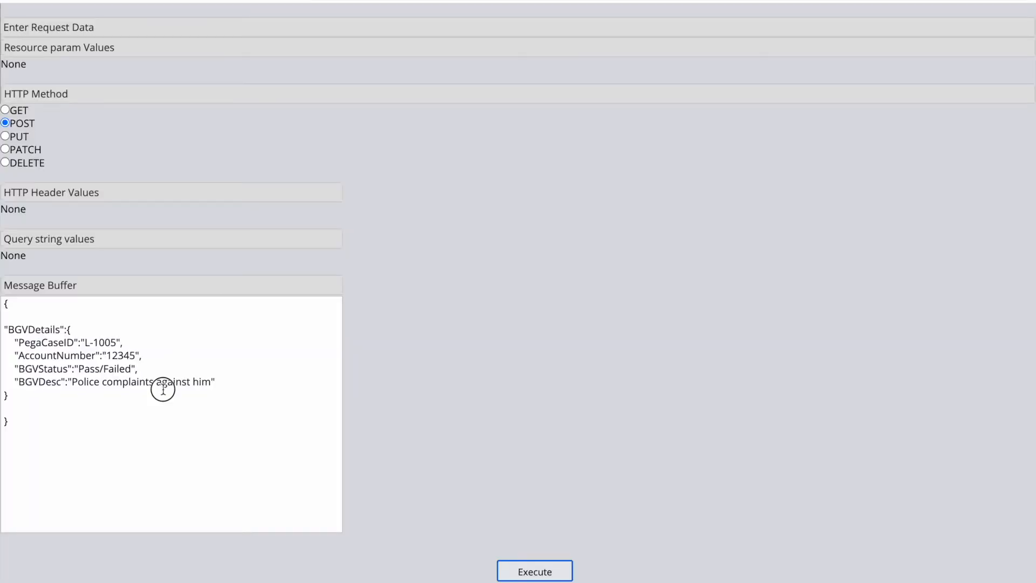
pyautogui.click(162, 388)
pyautogui.hotkey('ctrl', 'a')
pyautogui.hotkey('ctrl', 'c')
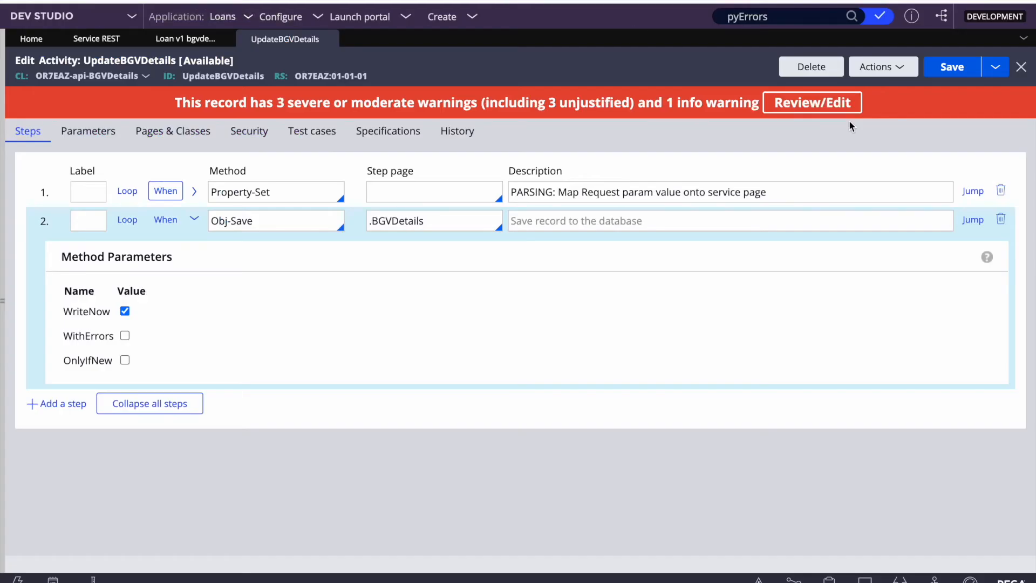
# Step: Rerun the BGVDetails service test as a POST with the pasted JSON body and check the trace
pyautogui.click(172, 38)
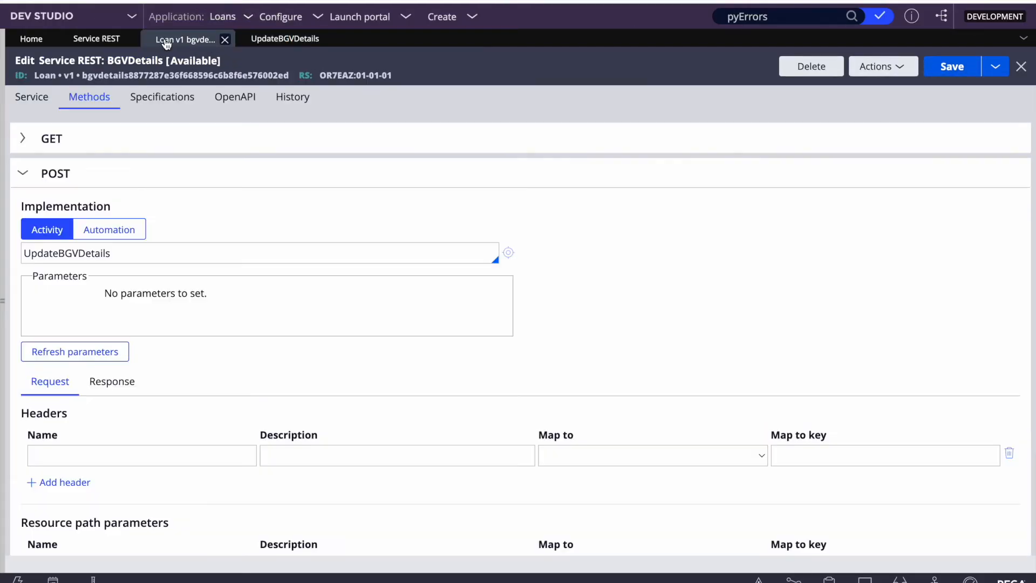
pyautogui.click(883, 66)
pyautogui.click(837, 86)
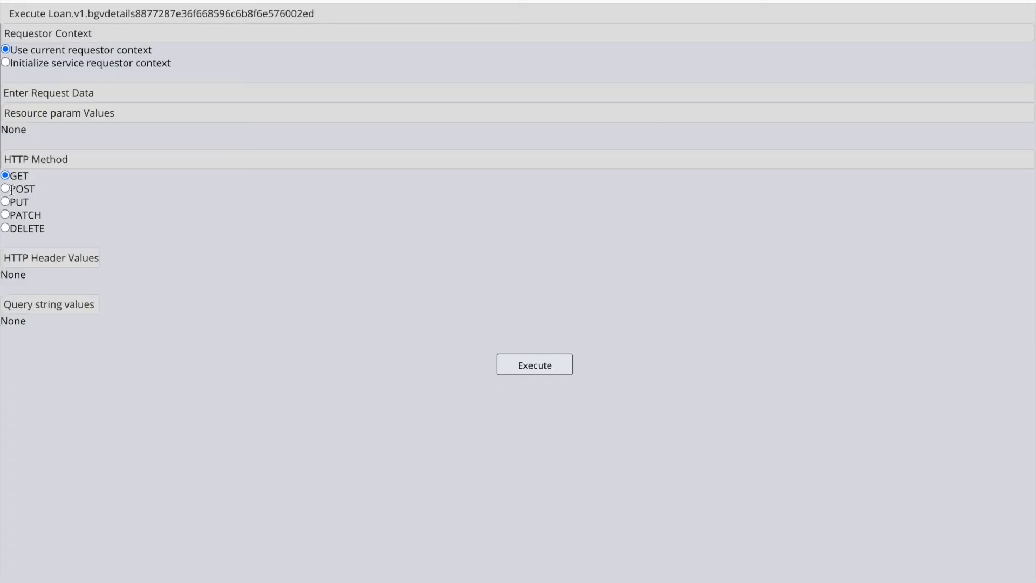
pyautogui.click(10, 188)
pyautogui.click(99, 442)
pyautogui.hotkey('ctrl', 'v')
pyautogui.scroll(-2, 411, 430)
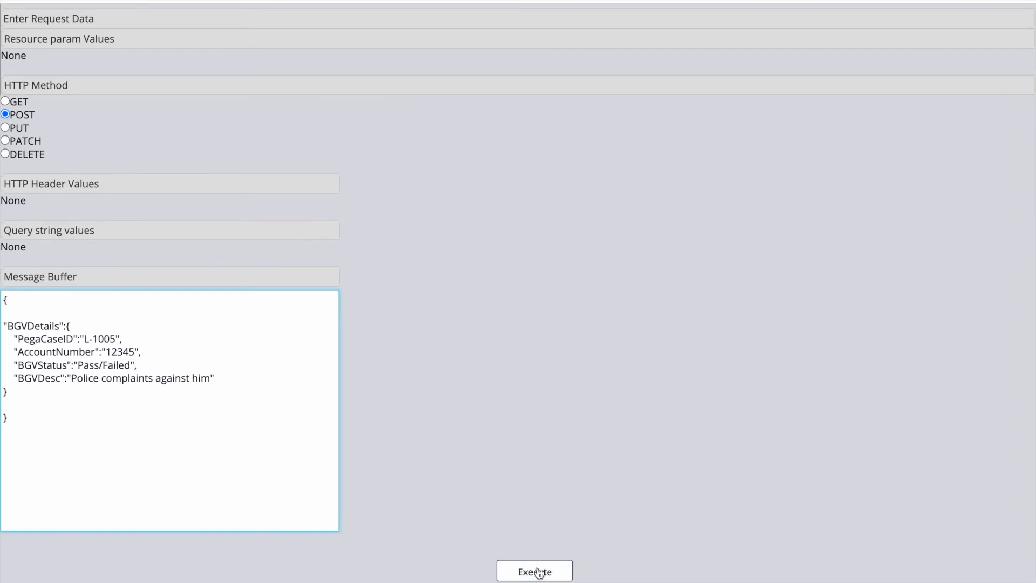
pyautogui.click(540, 572)
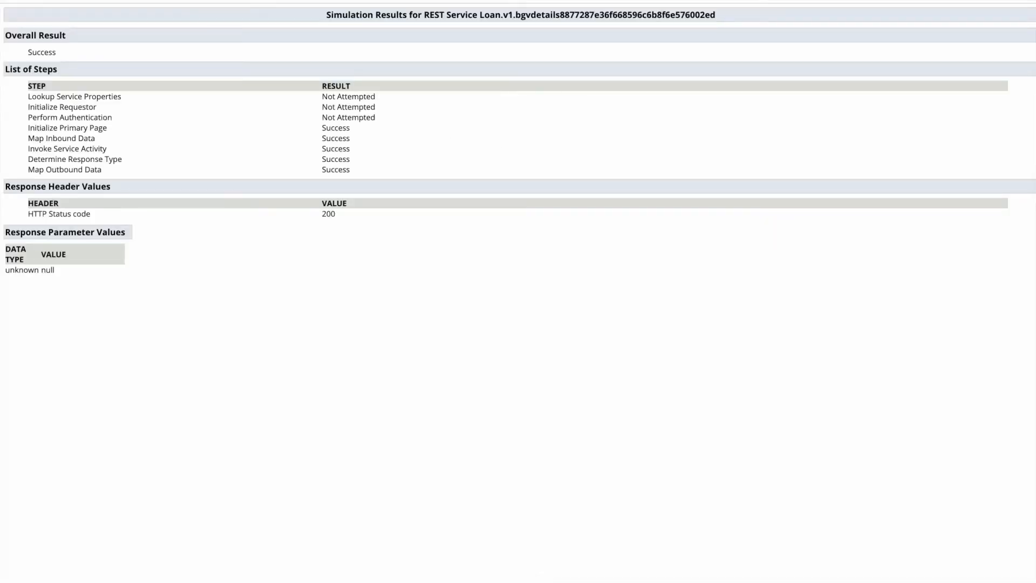
pyautogui.hotkey('ctrl', 'Tab')
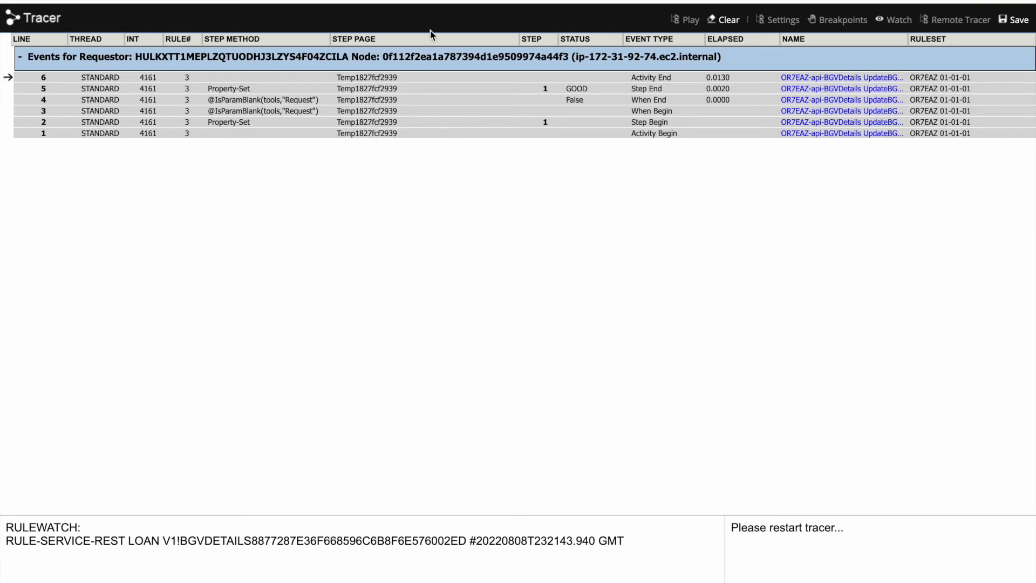
pyautogui.hotkey('alt', 'Tab')
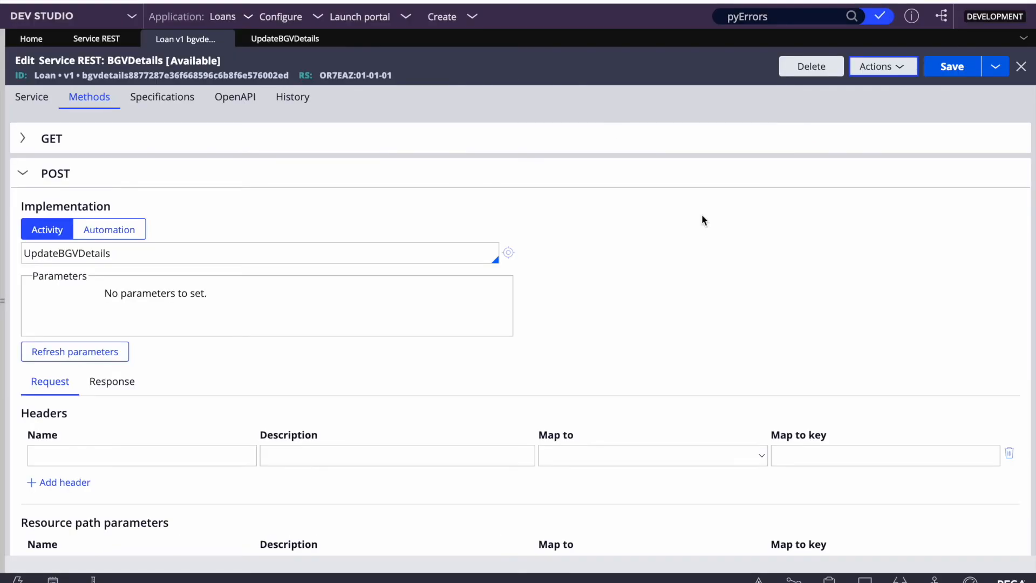
# Step: Save the UpdateBGVDetails activity, collapse the Obj-Save step parameters, and save again
pyautogui.click(292, 40)
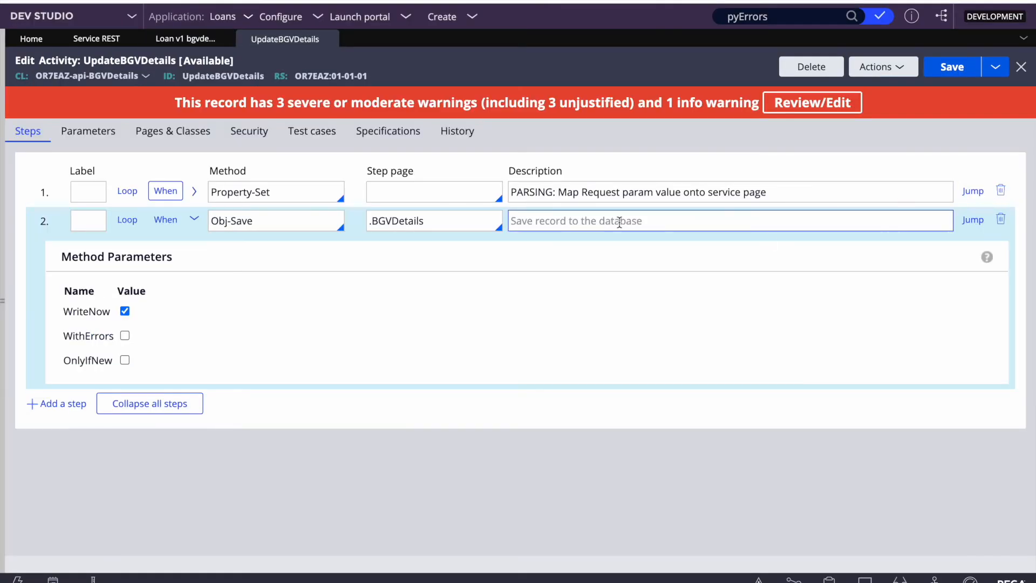
pyautogui.click(953, 79)
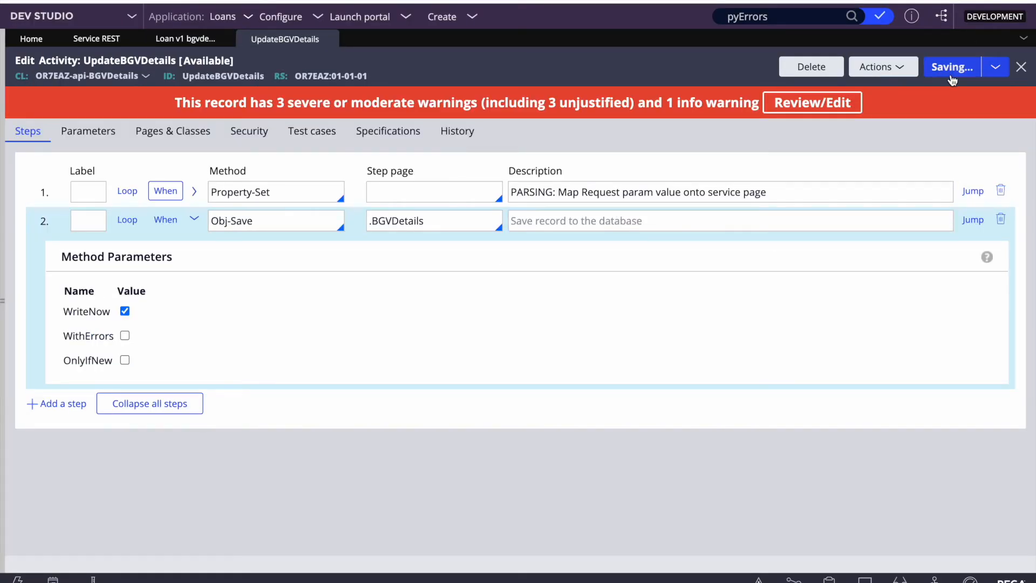
pyautogui.click(143, 405)
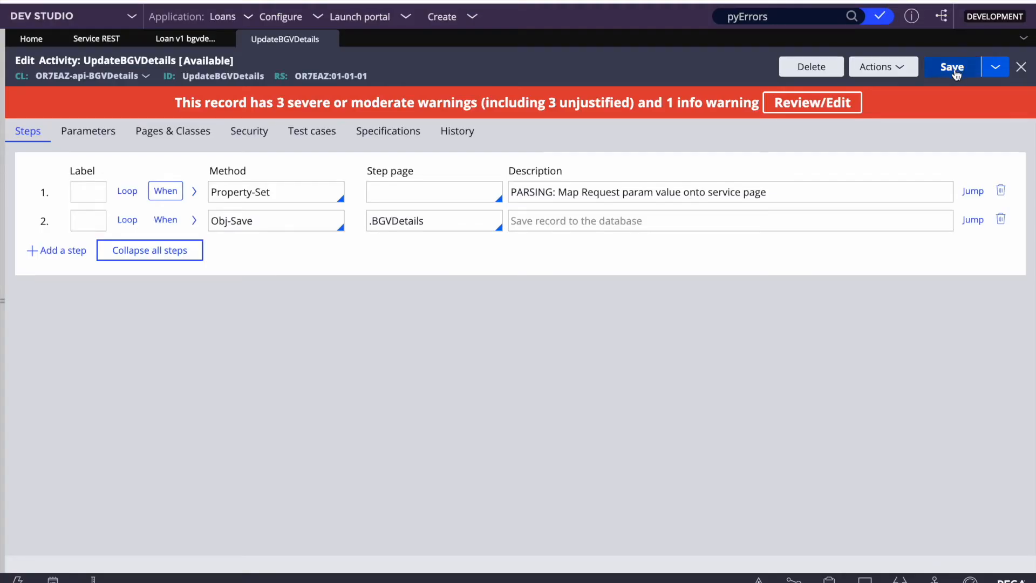
pyautogui.click(952, 67)
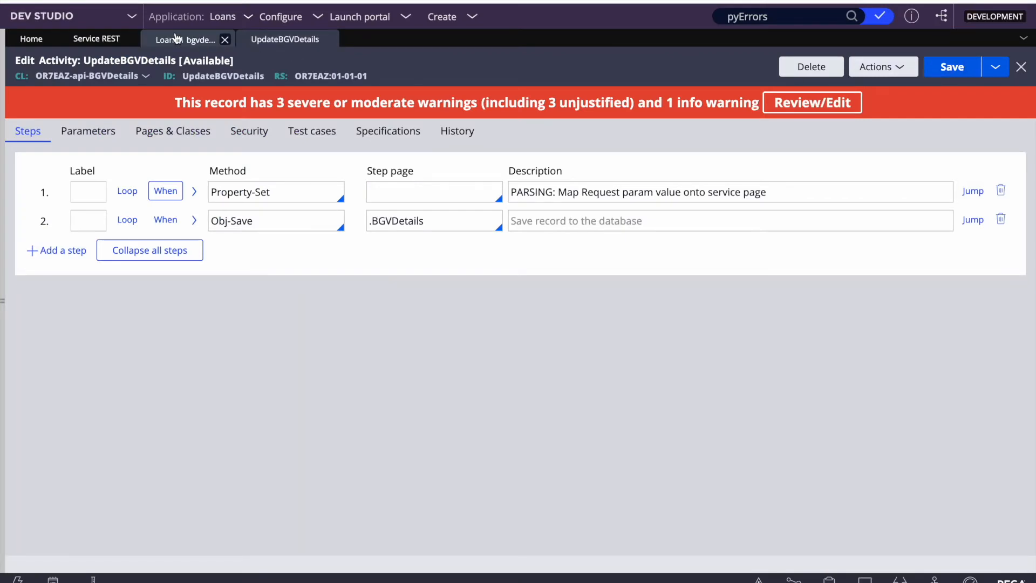
# Step: Trace and execute the BGVDetails POST test: HTTP 200 Success, with Obj-Save finishing GOOD
pyautogui.click(176, 39)
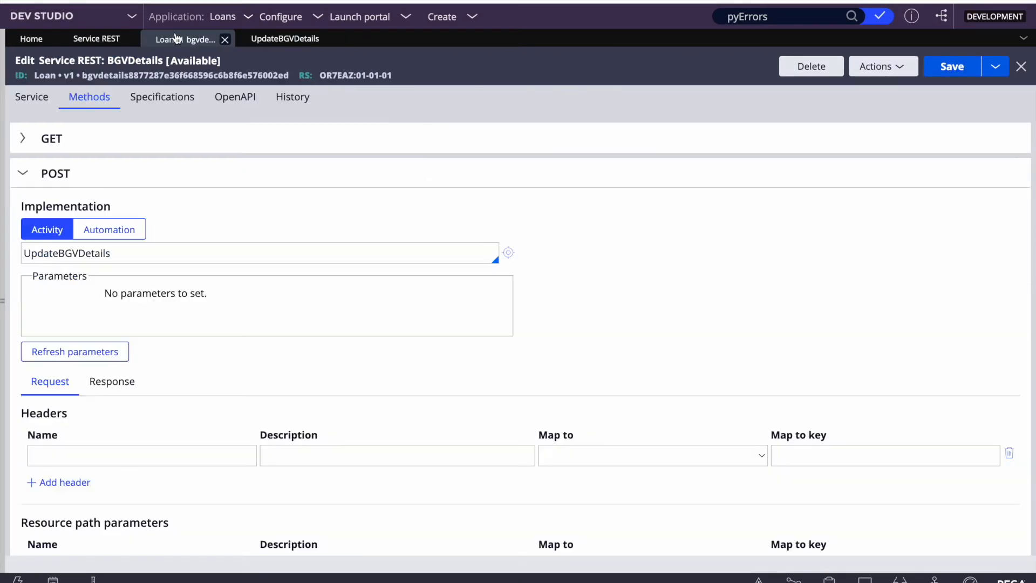
pyautogui.click(881, 67)
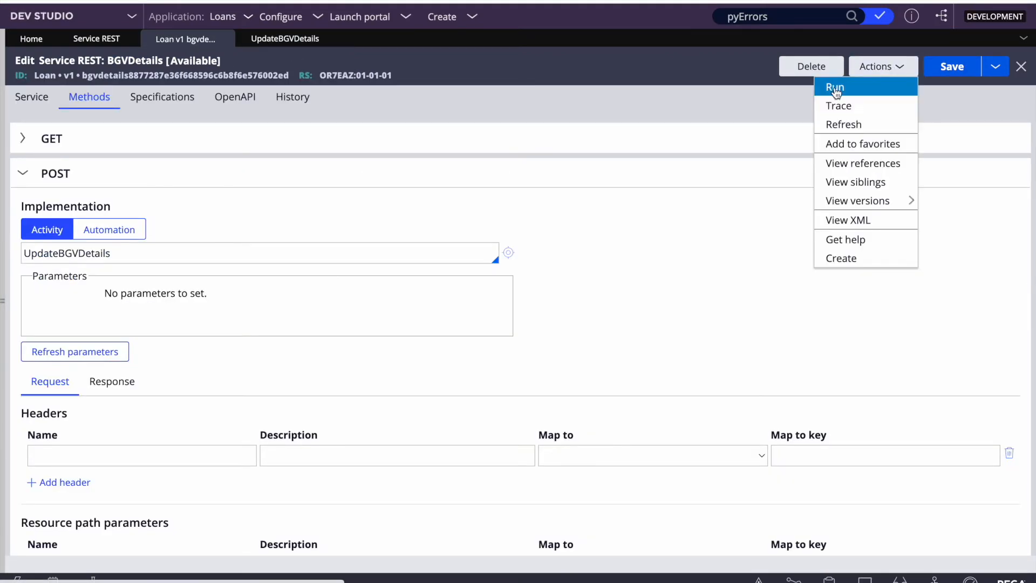
pyautogui.click(838, 106)
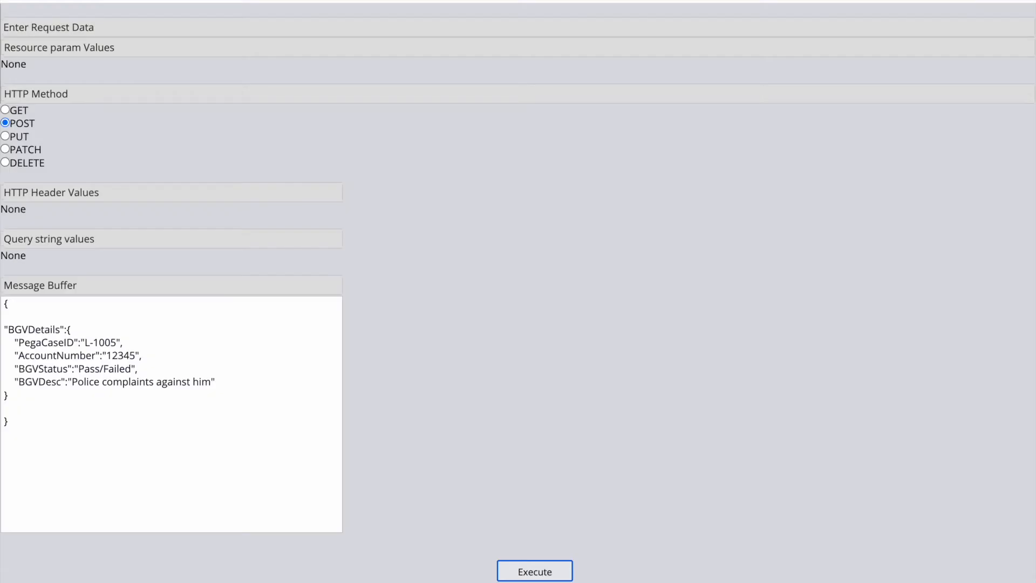
pyautogui.click(524, 564)
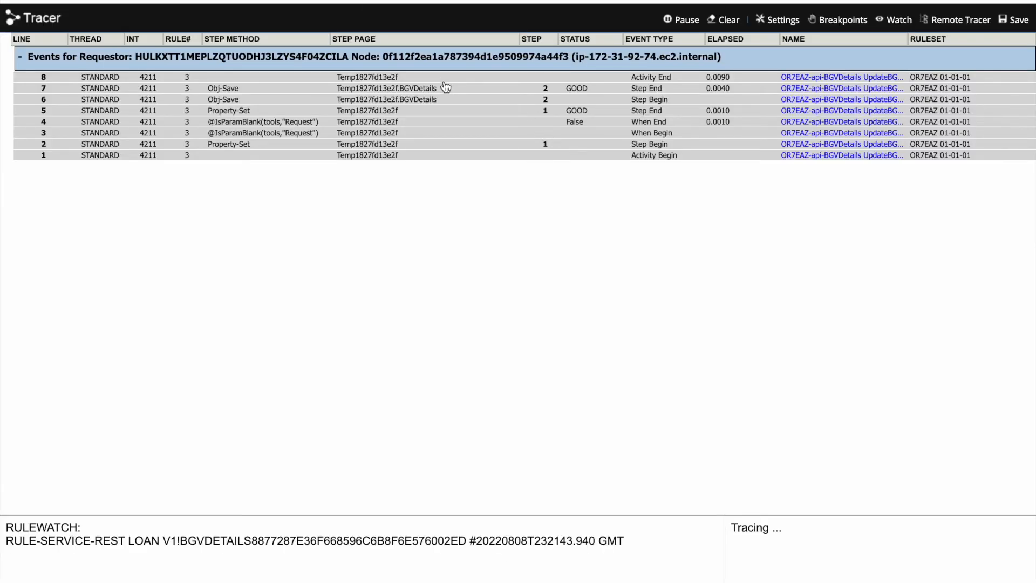
pyautogui.click(644, 99)
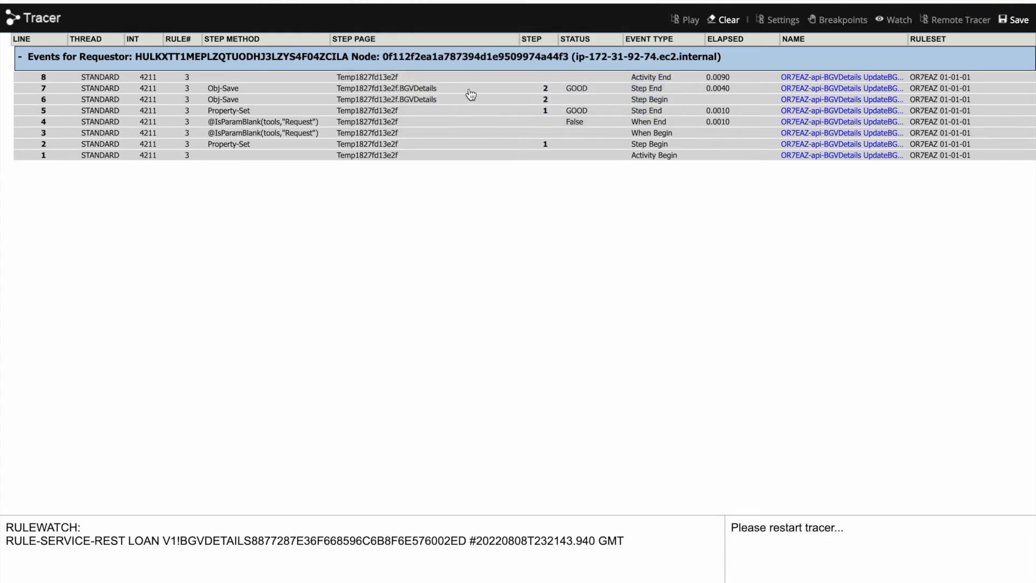
pyautogui.click(425, 93)
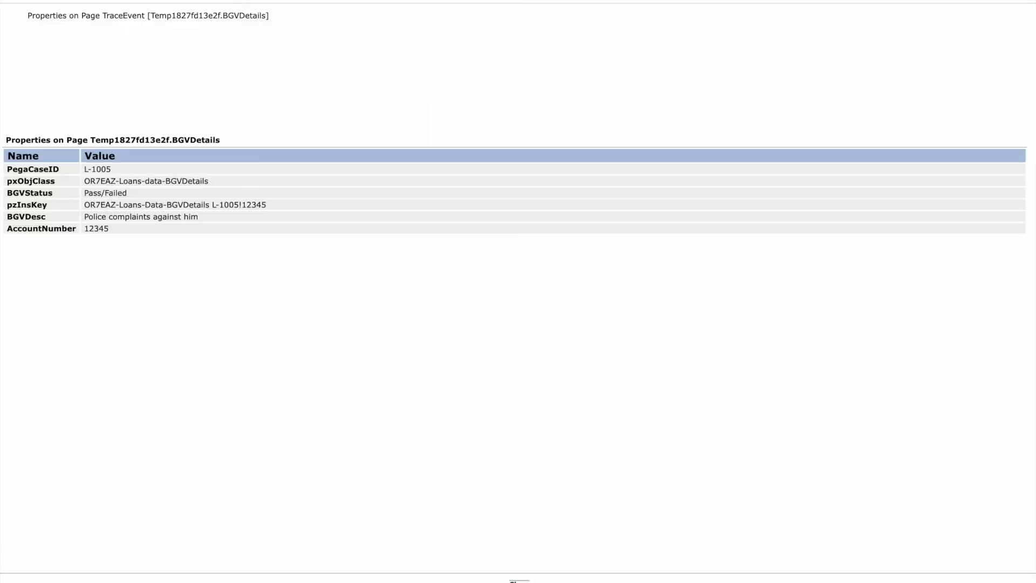
pyautogui.press('super+w')
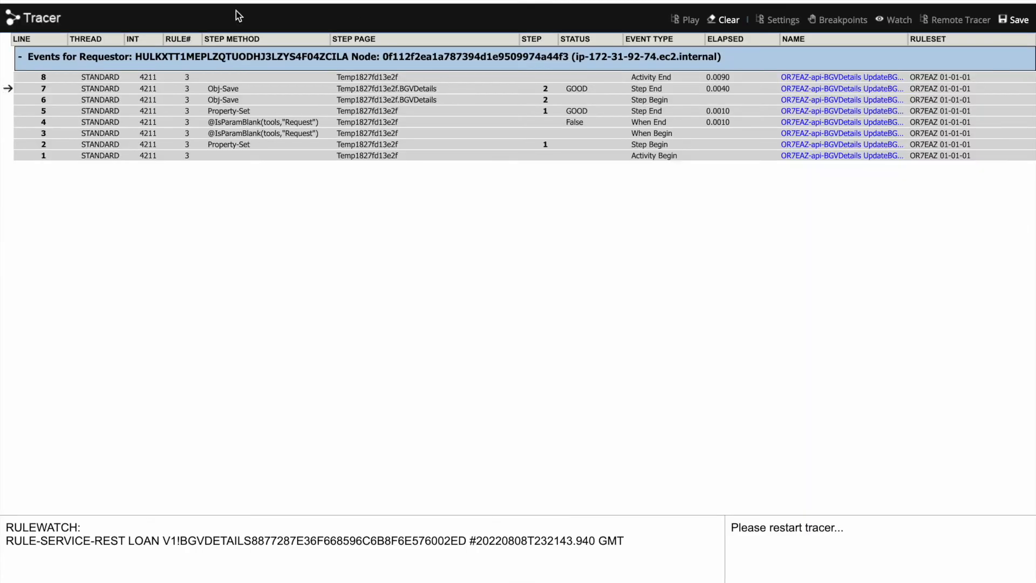
pyautogui.press('super+w')
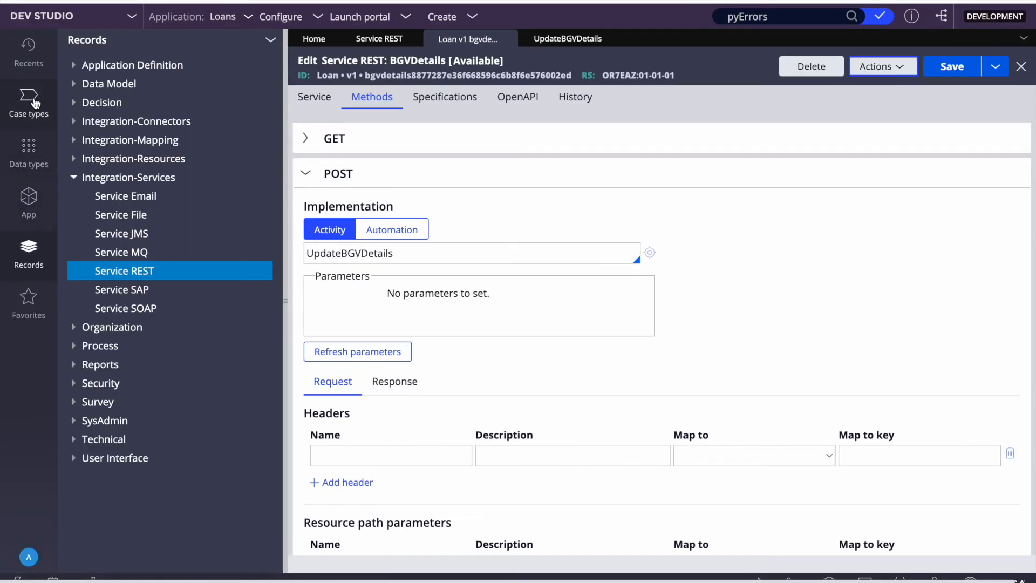
# Step: Show the BGV Details data type's stored records, including the new Pass/Failed entry
pyautogui.click(28, 154)
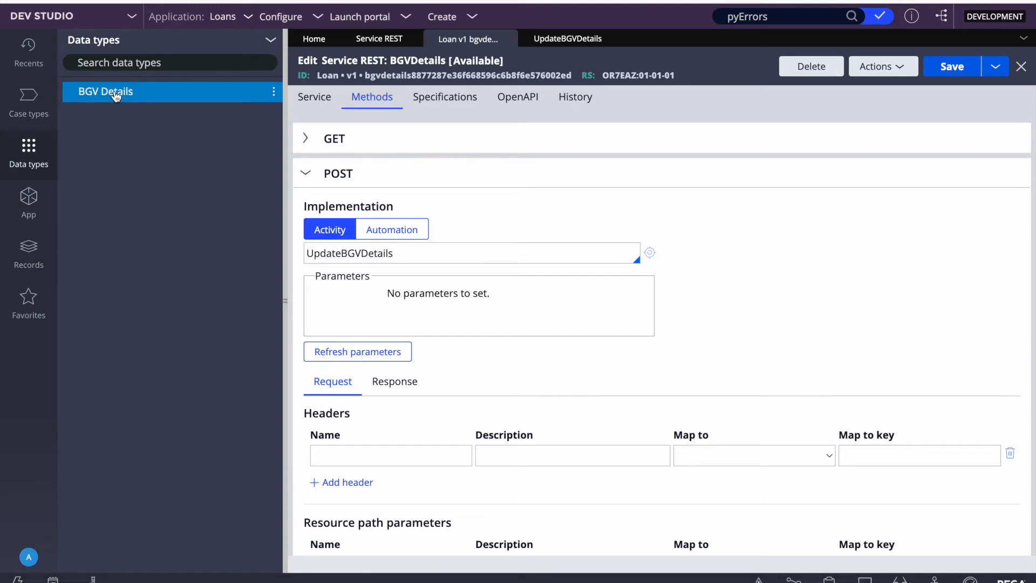
pyautogui.click(116, 92)
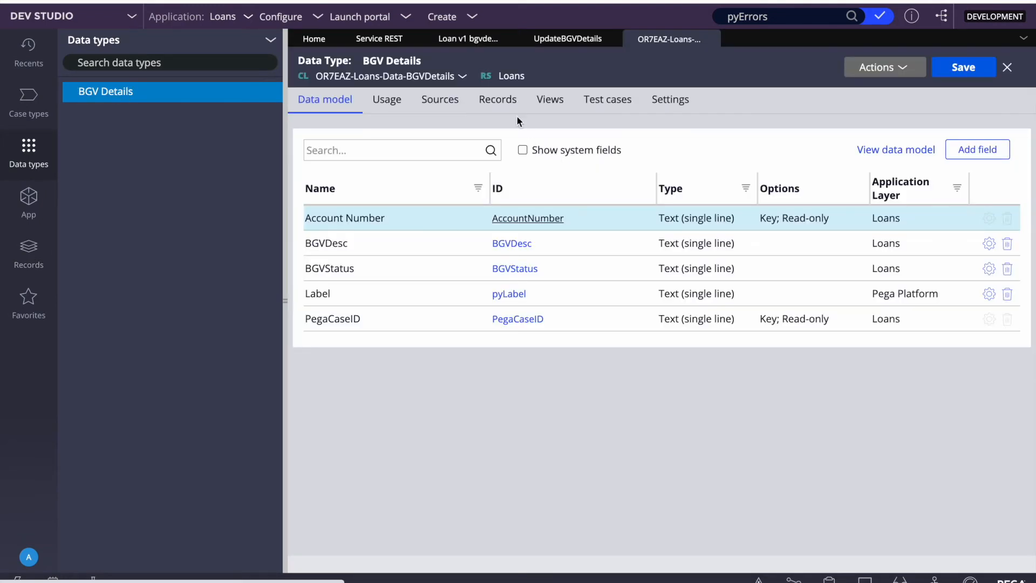
pyautogui.click(499, 104)
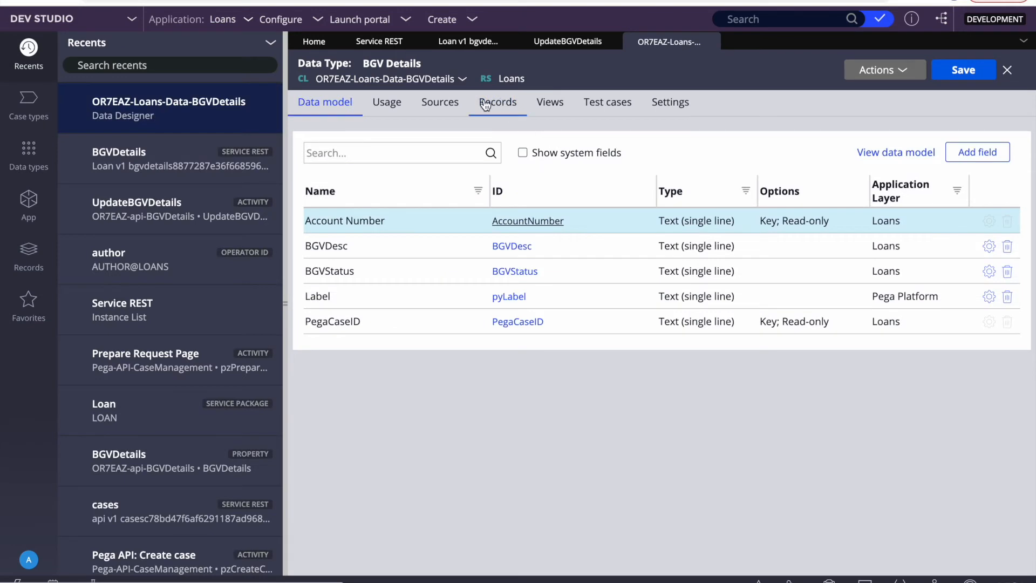
pyautogui.click(492, 100)
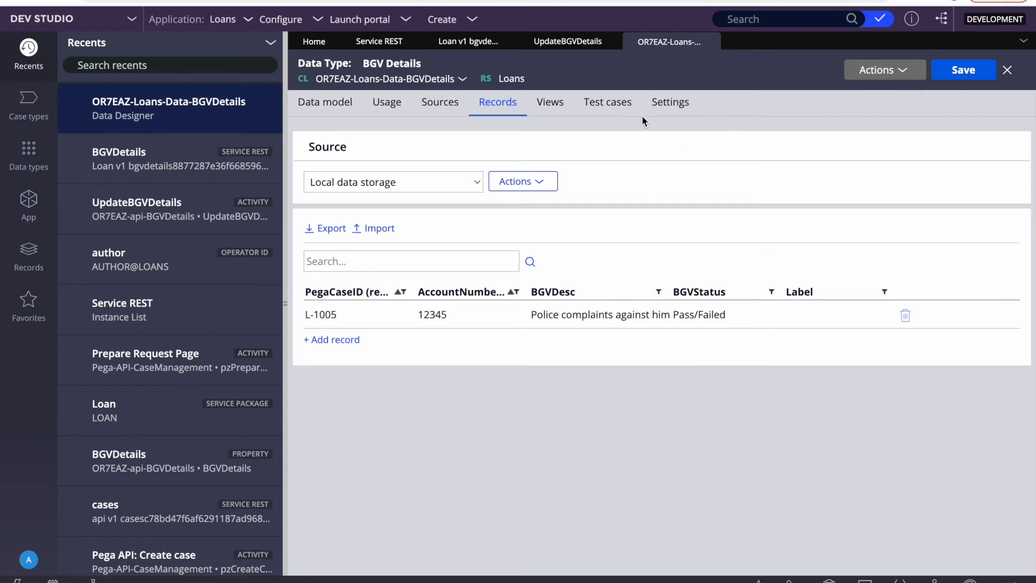
# Step: Reopen the BGVDetails REST service and inspect its OR7EAZ BGVDetails resource class and pegacea endpoint URL
pyautogui.click(378, 42)
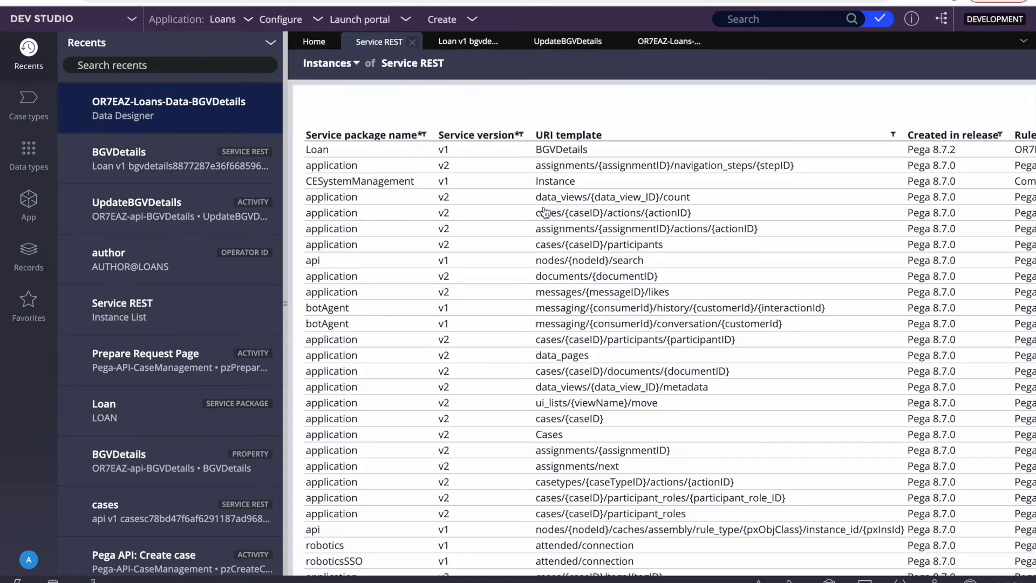
pyautogui.click(540, 151)
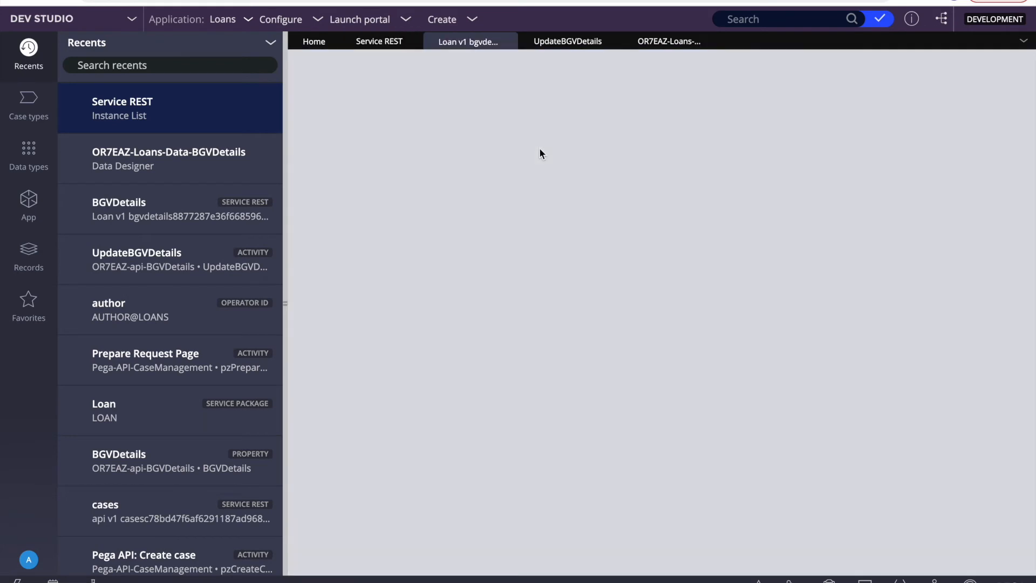
pyautogui.doubleClick(329, 78)
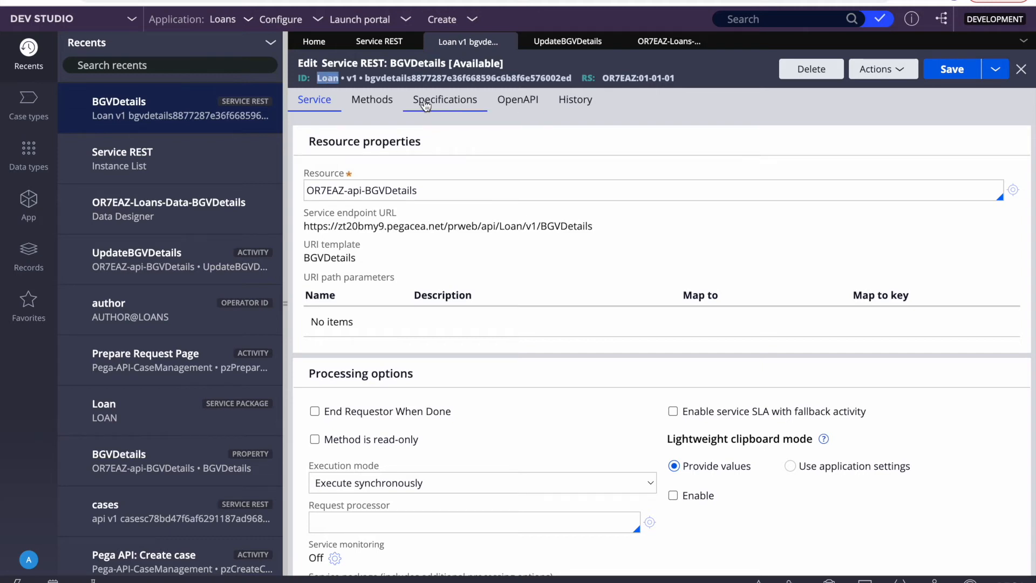
pyautogui.tripleClick(417, 191)
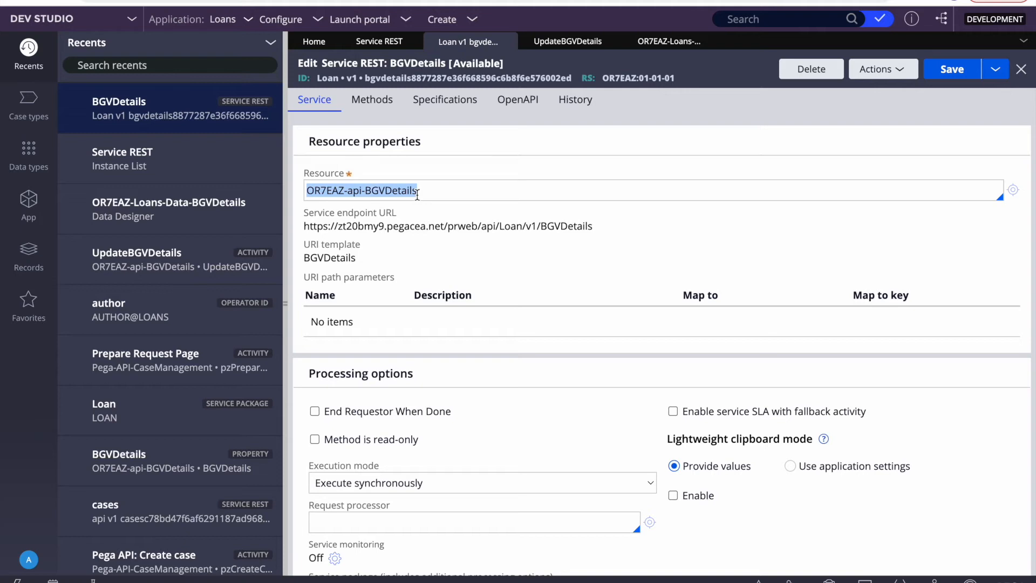
pyautogui.doubleClick(441, 186)
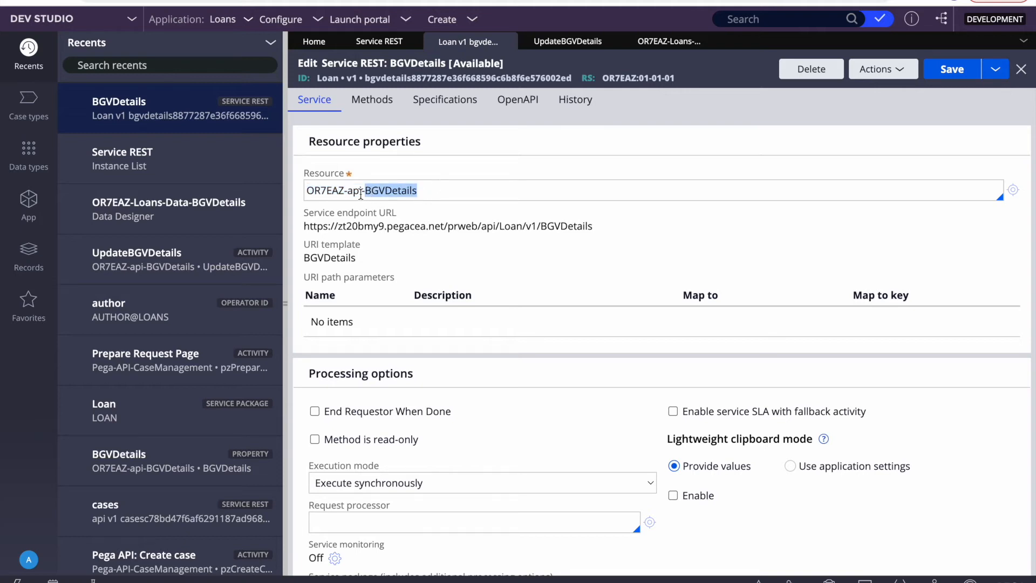
pyautogui.doubleClick(318, 189)
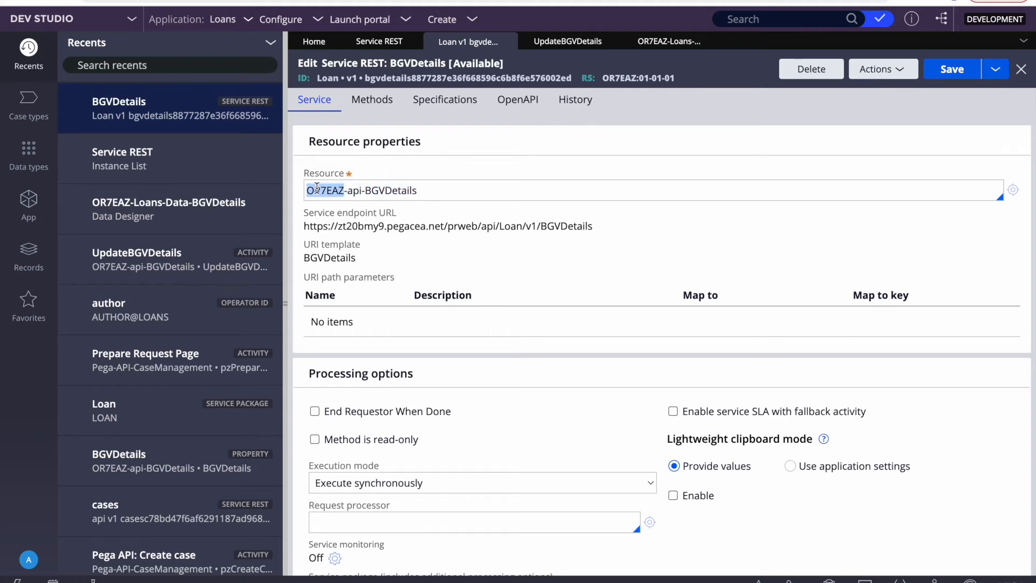
pyautogui.click(359, 190)
pyautogui.doubleClick(412, 187)
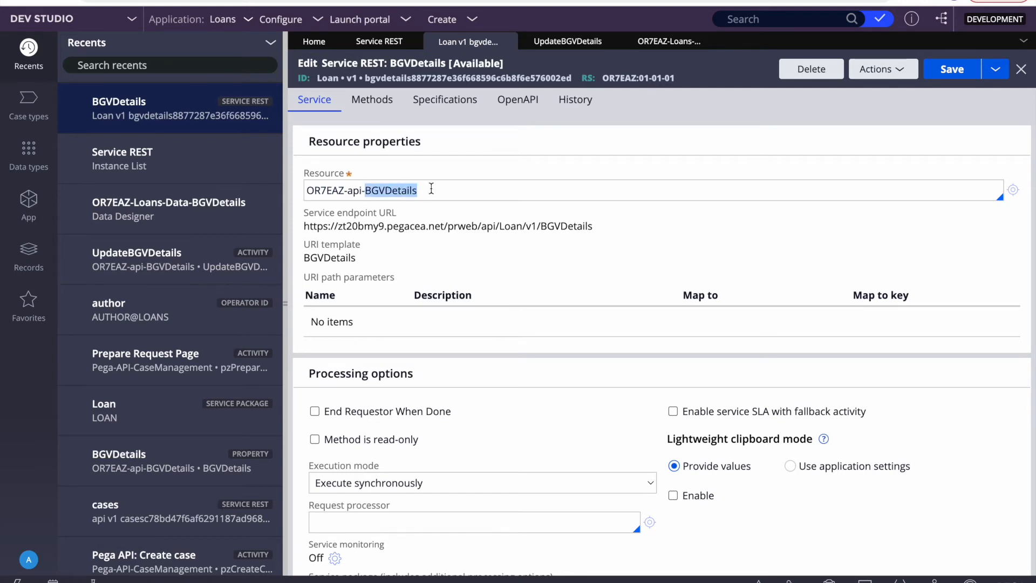
pyautogui.doubleClick(402, 226)
# Step: Expand the service's POST method settings, then bring up the app launcher
pyautogui.click(376, 100)
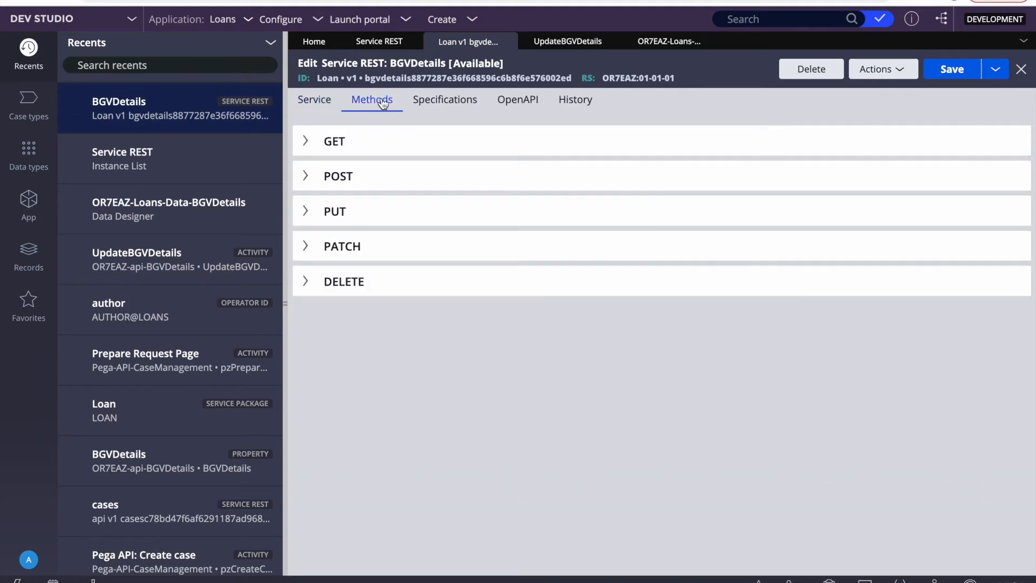
pyautogui.click(311, 180)
pyautogui.press('F4')
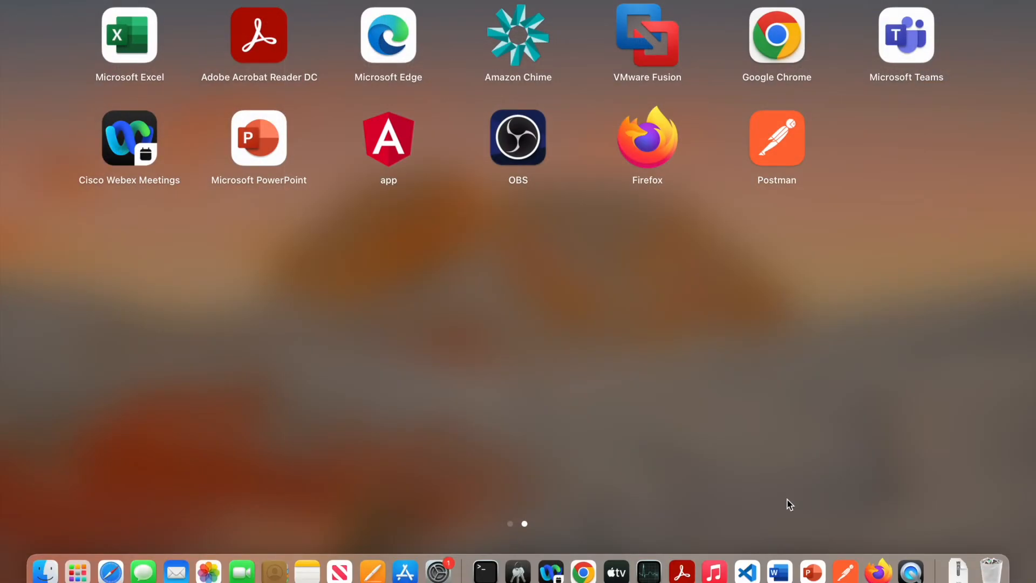
# Step: Switch to Visual Studio Code and highlight the BGVDetails key in the request JSON
pyautogui.click(814, 574)
pyautogui.press('F4')
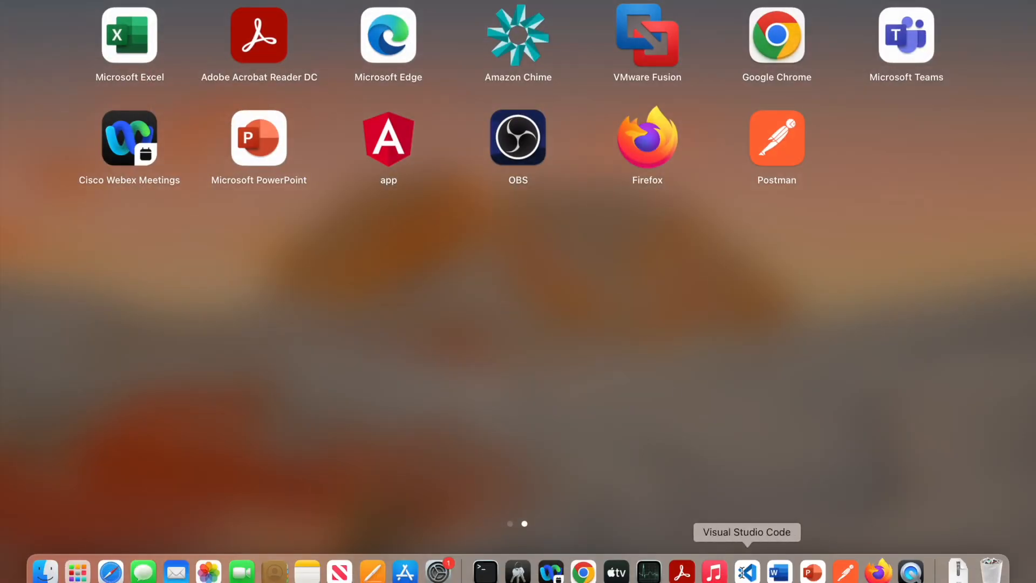
pyautogui.click(748, 572)
pyautogui.doubleClick(121, 101)
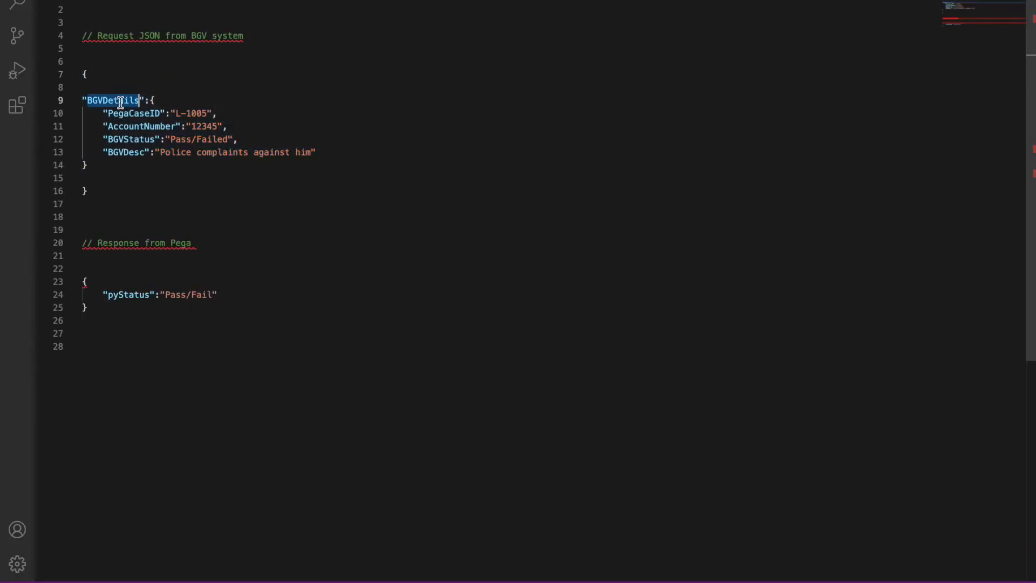
pyautogui.click(203, 189)
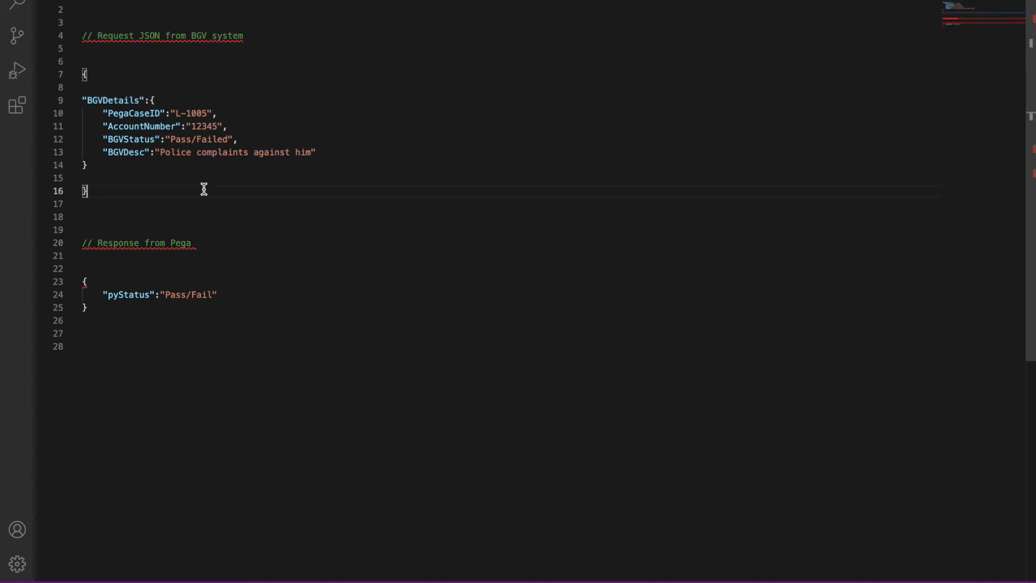
pyautogui.doubleClick(105, 101)
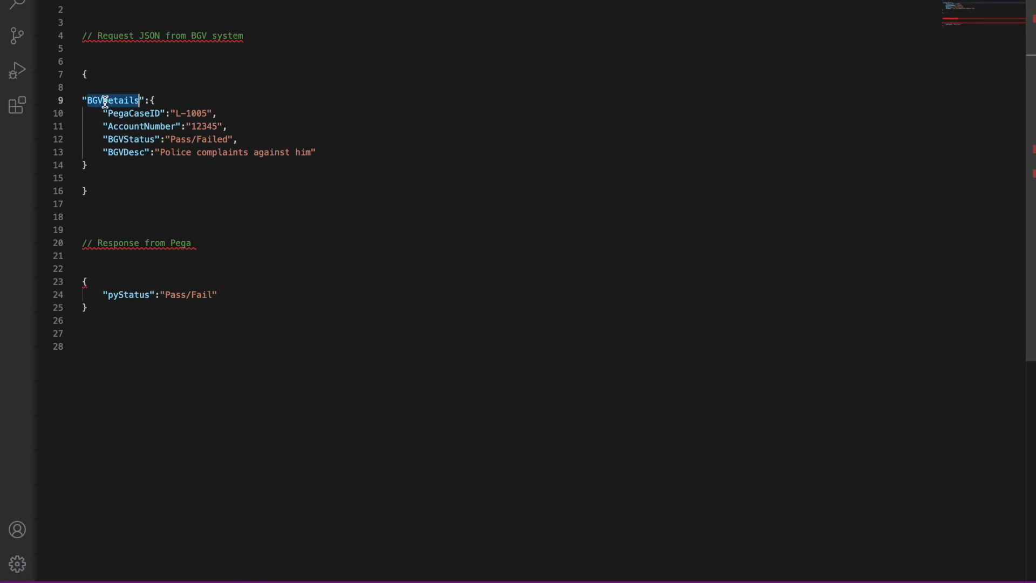
pyautogui.tripleClick(105, 101)
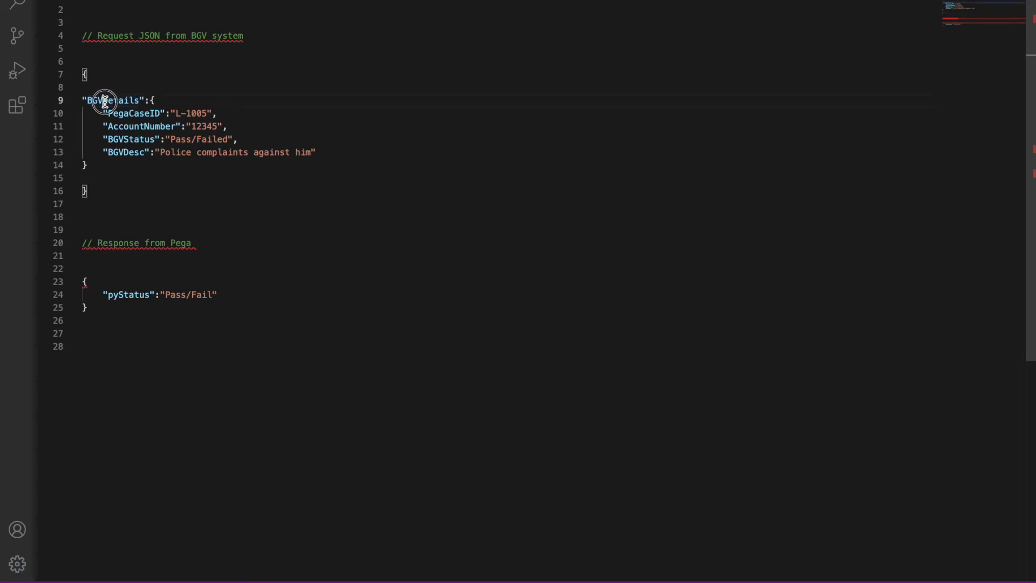
pyautogui.tripleClick(105, 101)
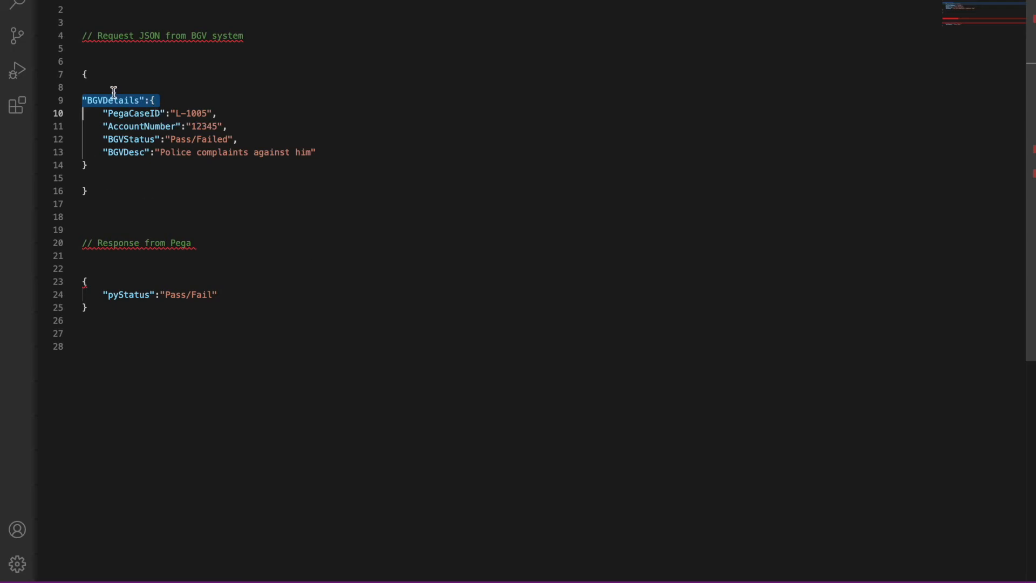
# Step: Select the whole BGVDetails object on lines 8–14, then return to the Pega Dev Studio browser
pyautogui.doubleClick(99, 100)
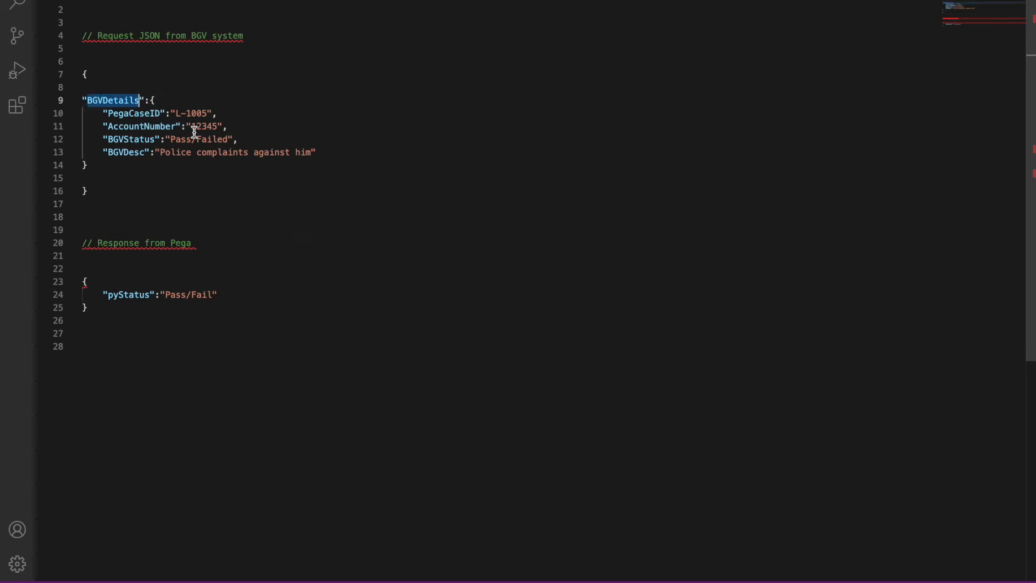
pyautogui.doubleClick(108, 99)
pyautogui.doubleClick(108, 99)
pyautogui.doubleClick(105, 100)
pyautogui.moveTo(322, 162); pyautogui.dragTo(110, 89)
pyautogui.click(404, 219)
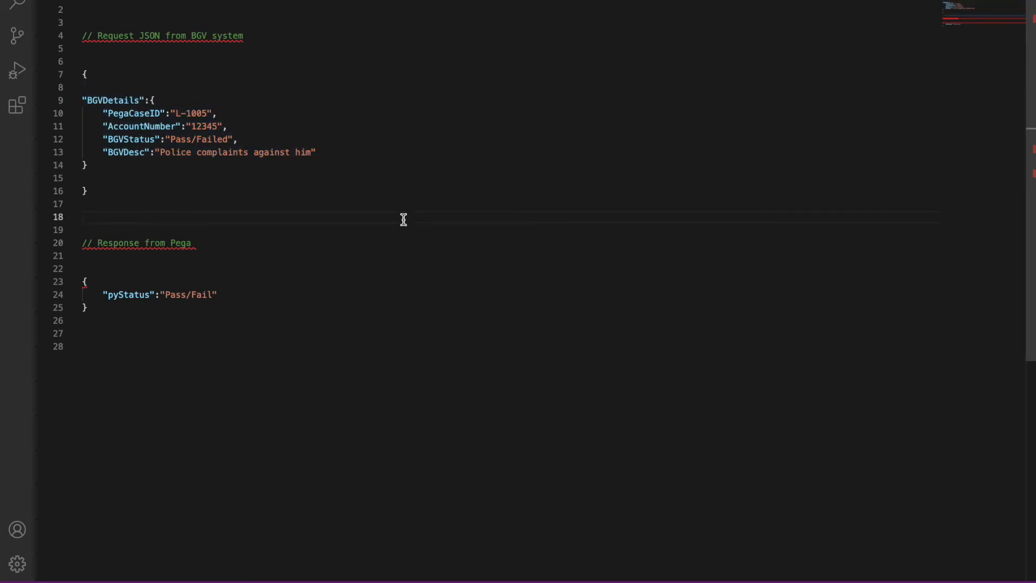
pyautogui.press('F4')
pyautogui.click(585, 565)
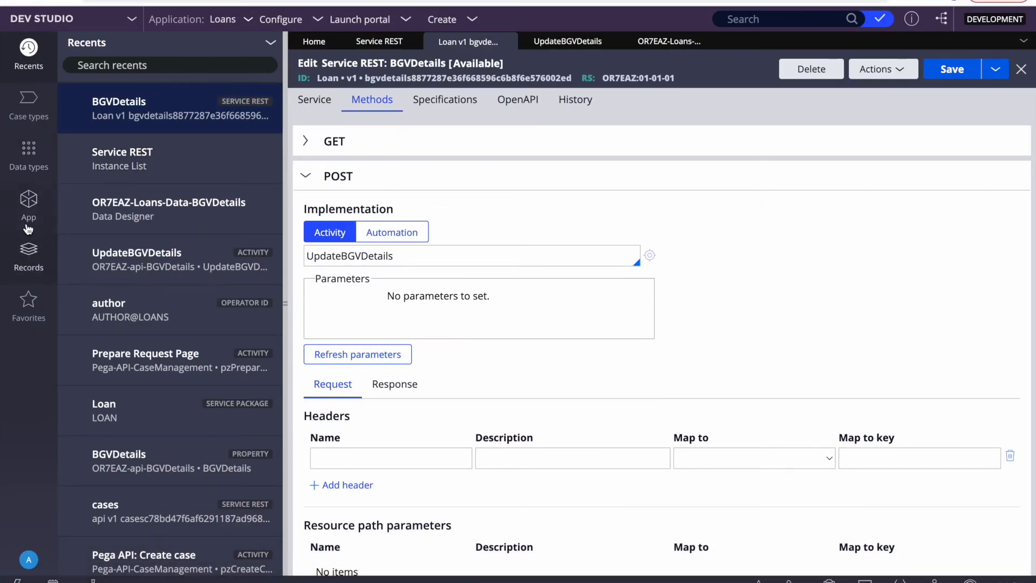
# Step: List the BGVDetails class's four properties under Data Model > Property
pyautogui.click(27, 222)
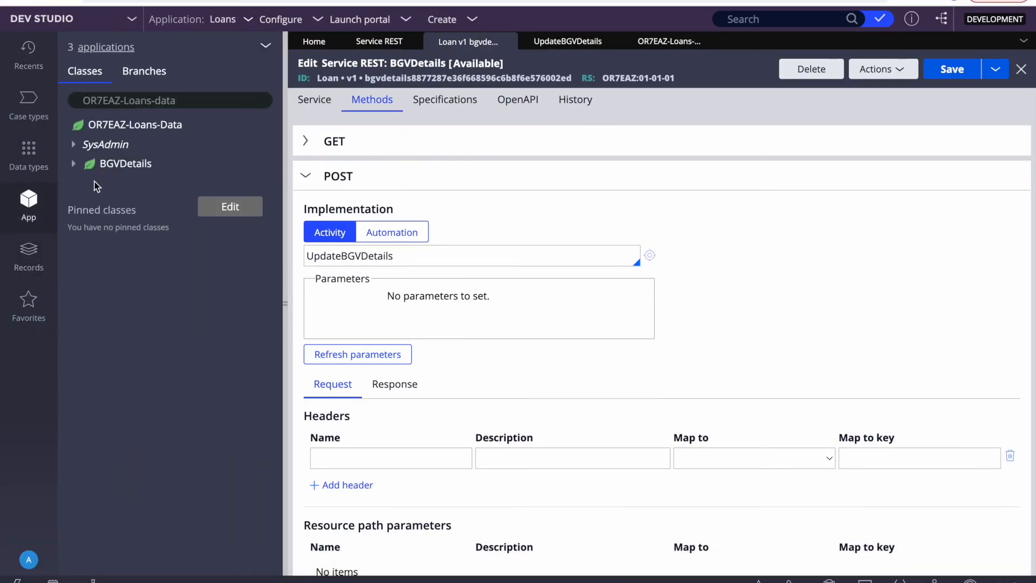
pyautogui.click(75, 165)
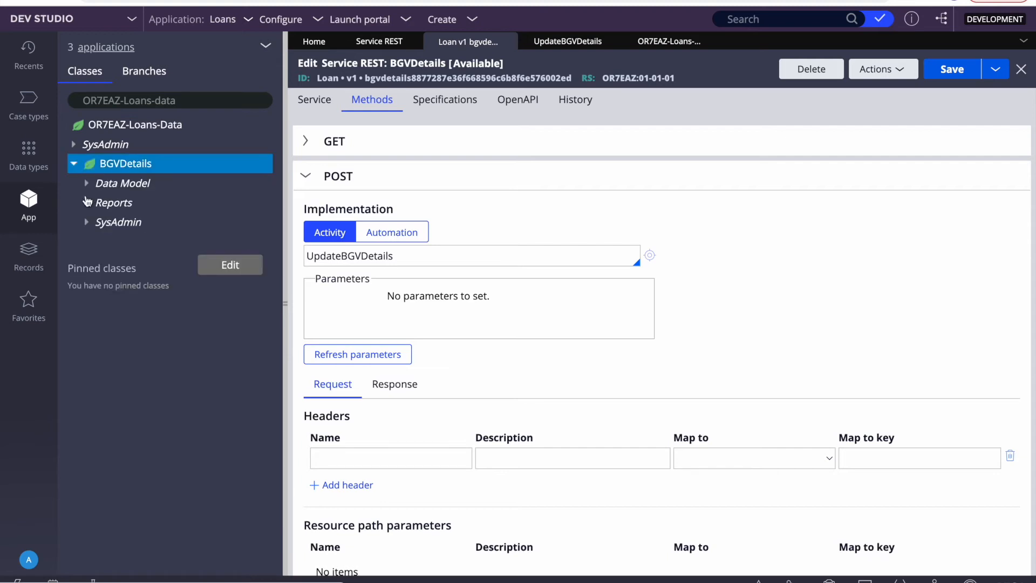
pyautogui.click(87, 184)
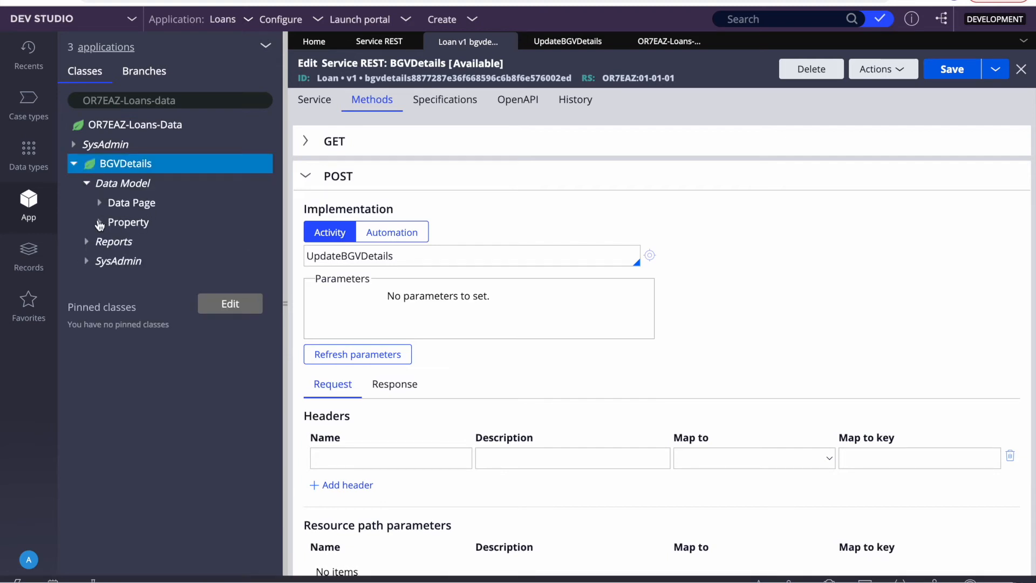
pyautogui.click(100, 223)
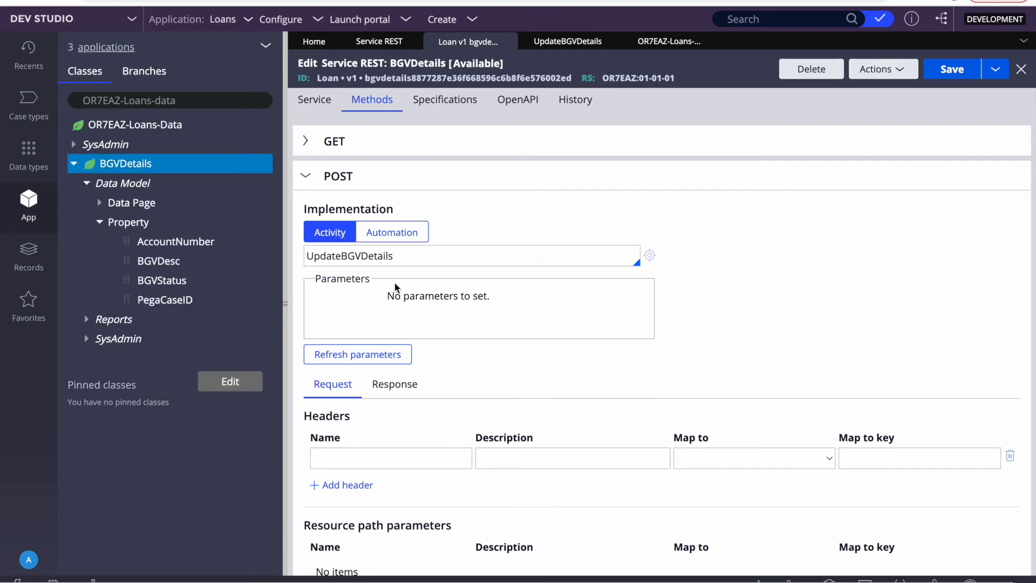
# Step: Review the POST method's UpdateBGVDetails activity and its request mapping to Param.Request
pyautogui.doubleClick(342, 254)
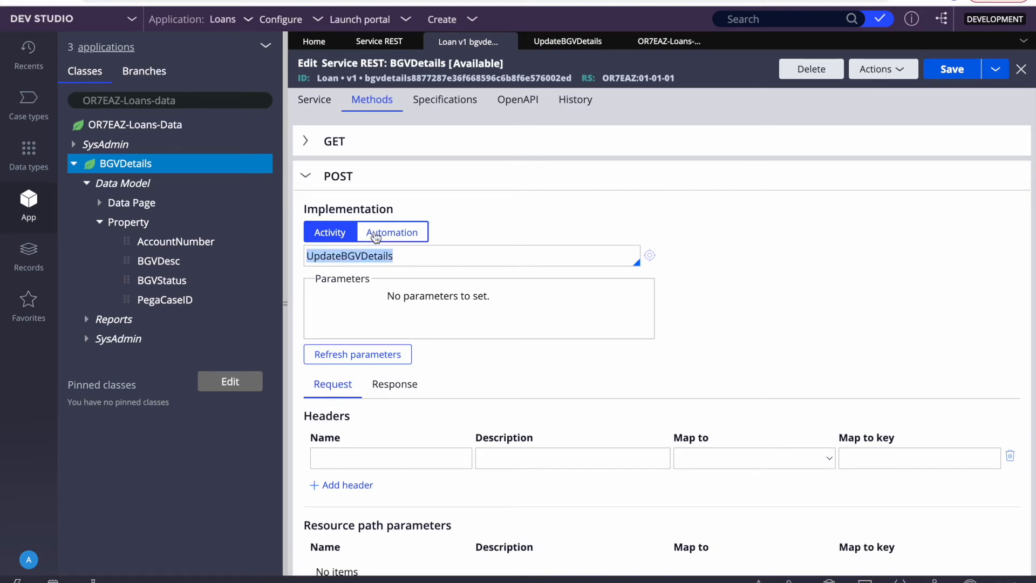
pyautogui.scroll(-5, 427, 258)
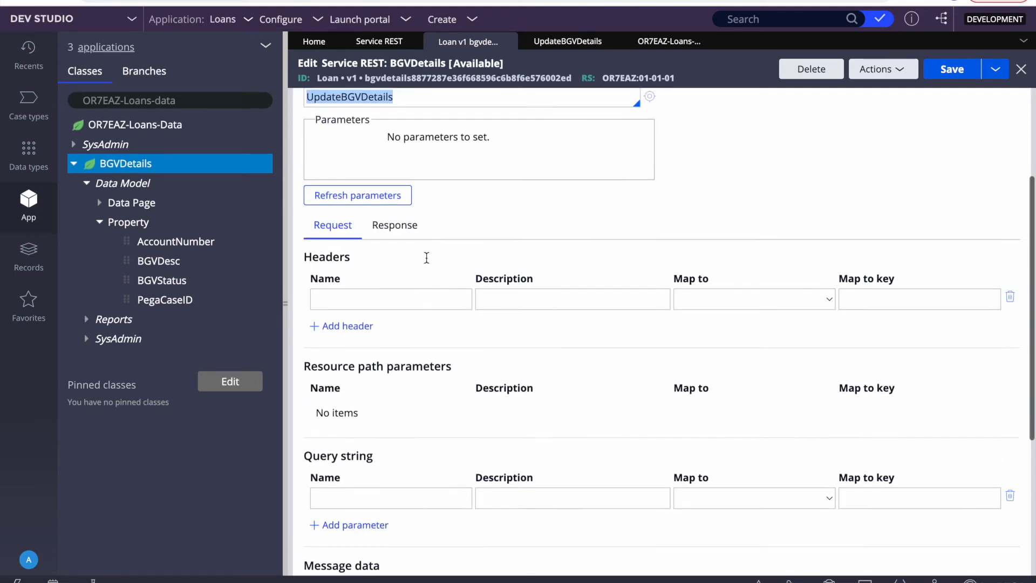
pyautogui.scroll(-2, 432, 383)
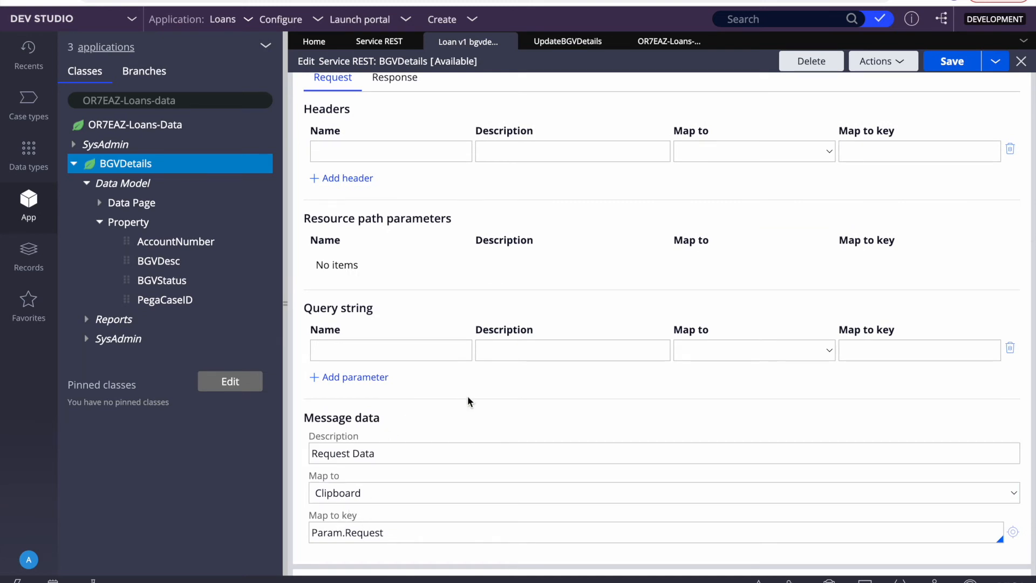
pyautogui.scroll(-3, 468, 396)
pyautogui.doubleClick(368, 451)
pyautogui.tripleClick(368, 452)
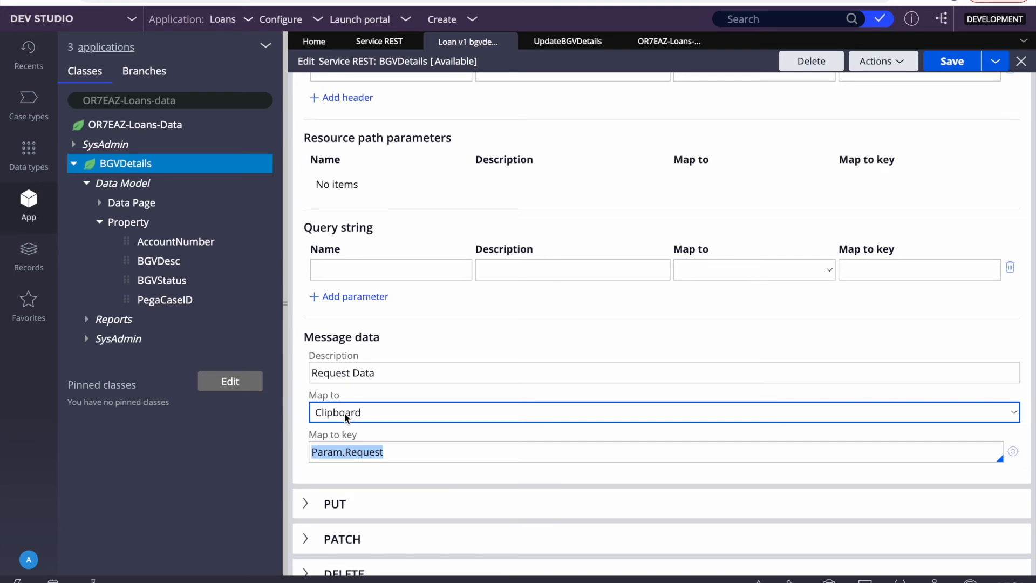
# Step: Check the POST response mapping from Param.Response, then open the UpdateBGVDetails activity
pyautogui.scroll(10, 344, 412)
pyautogui.click(377, 384)
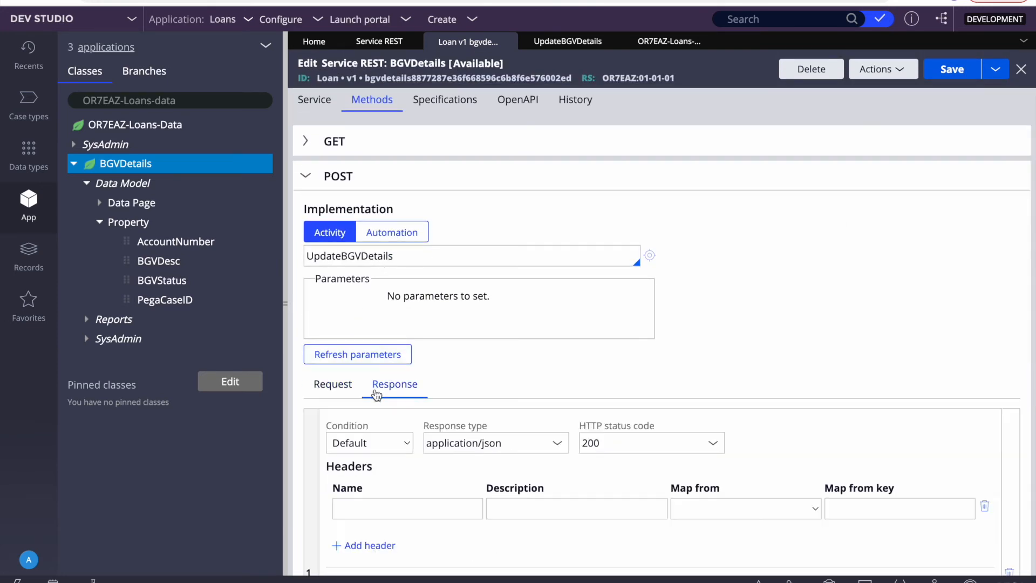
pyautogui.scroll(-5, 377, 396)
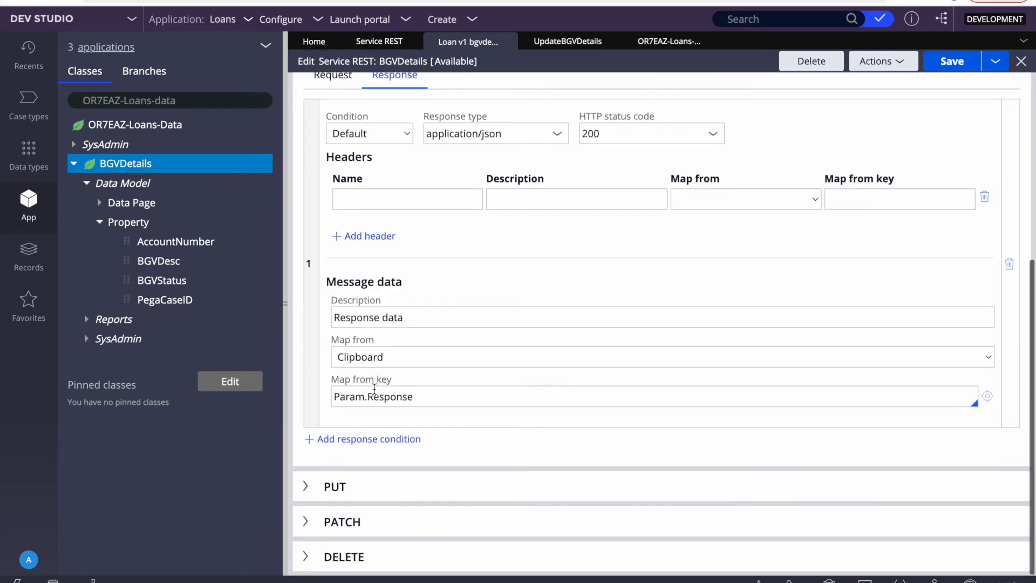
pyautogui.tripleClick(392, 396)
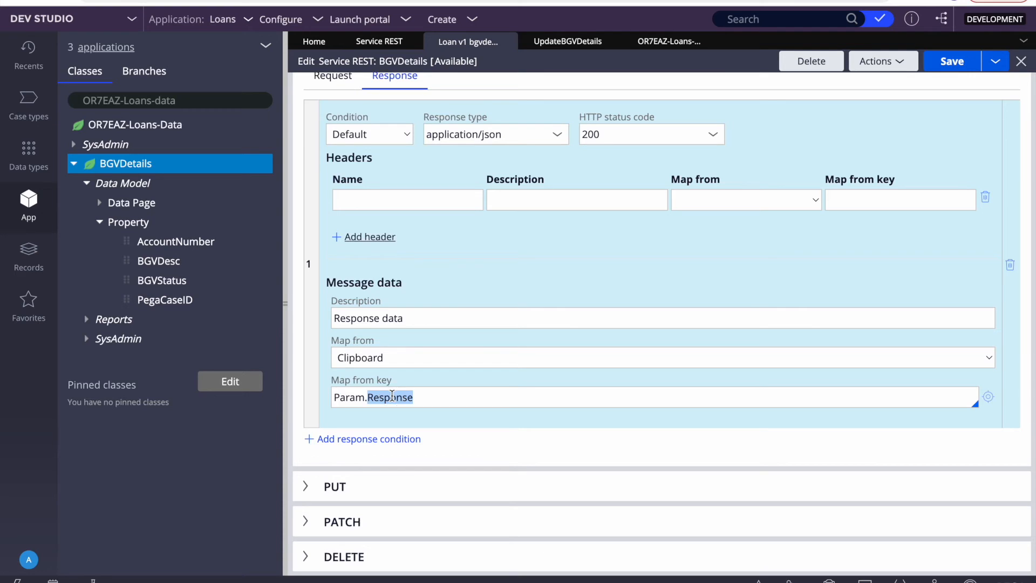
pyautogui.scroll(5, 592, 66)
pyautogui.click(568, 41)
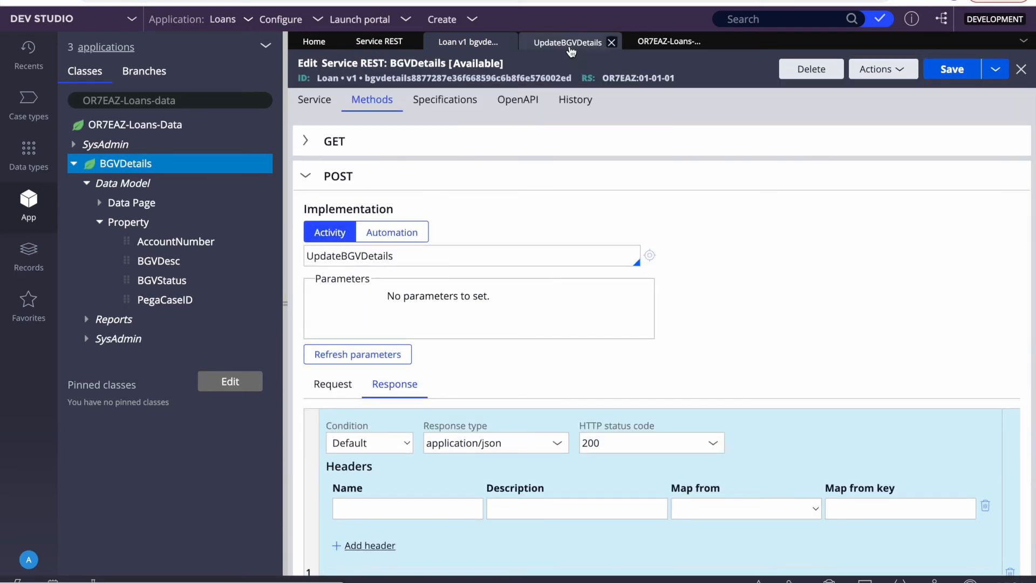
# Step: Inspect activity step 1's When condition and its Request, json and myStepPage parameters
pyautogui.click(284, 282)
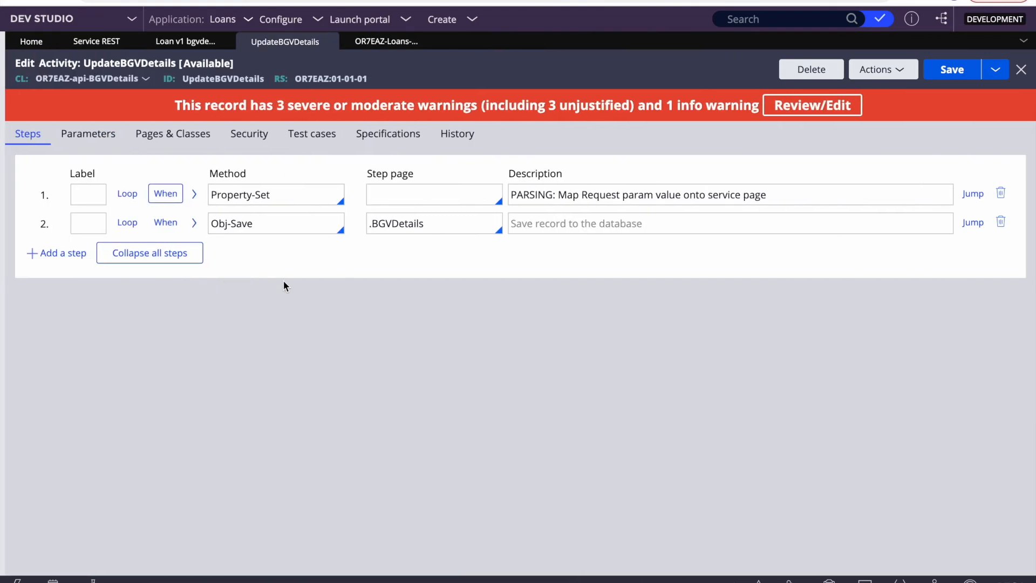
pyautogui.click(178, 198)
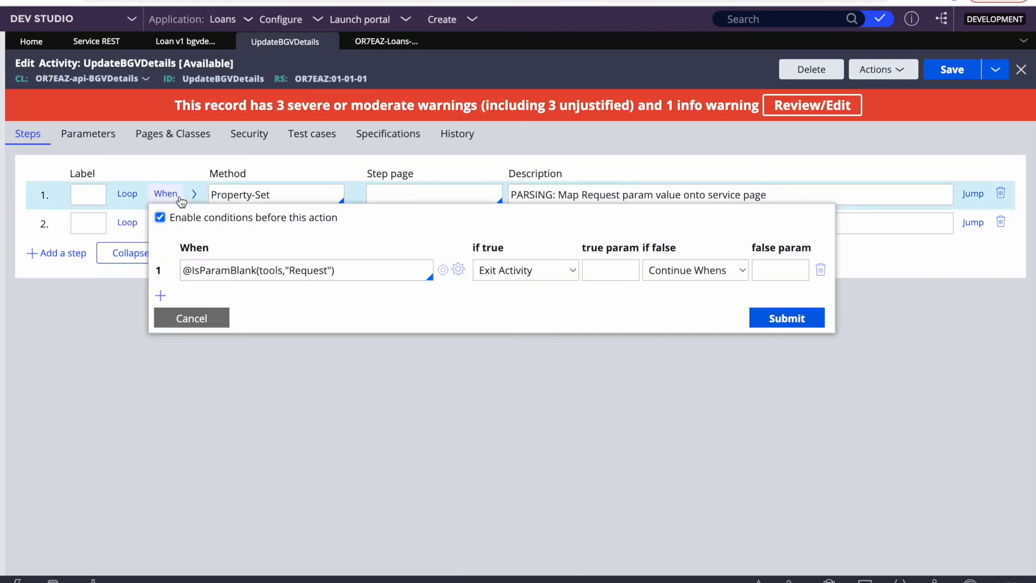
pyautogui.click(191, 320)
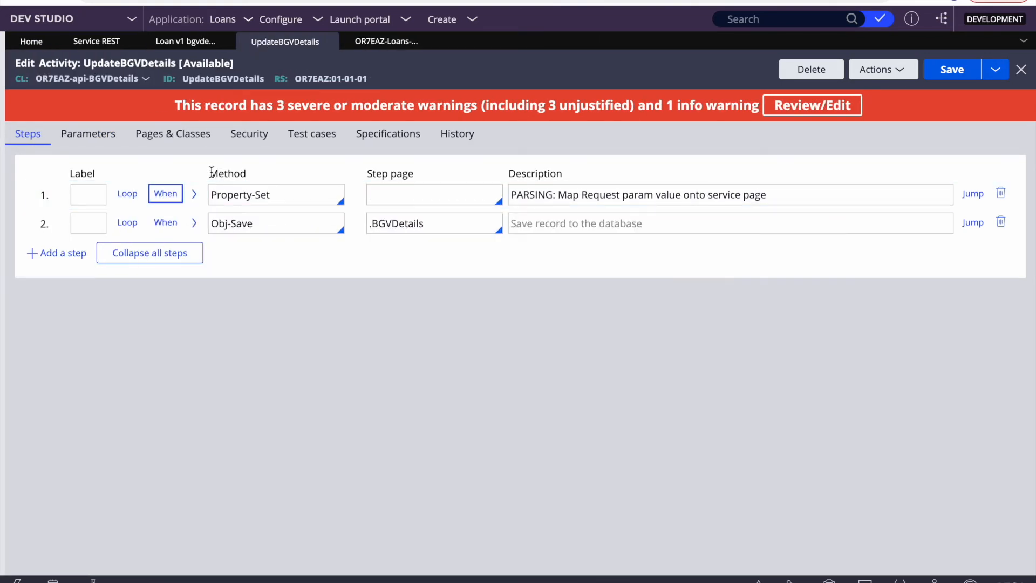
pyautogui.click(195, 193)
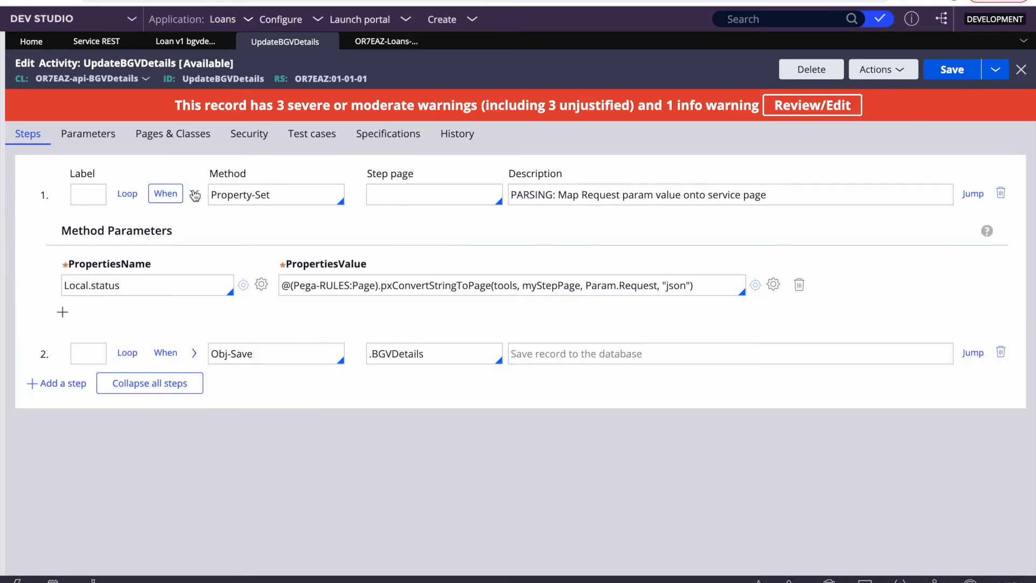
pyautogui.doubleClick(676, 286)
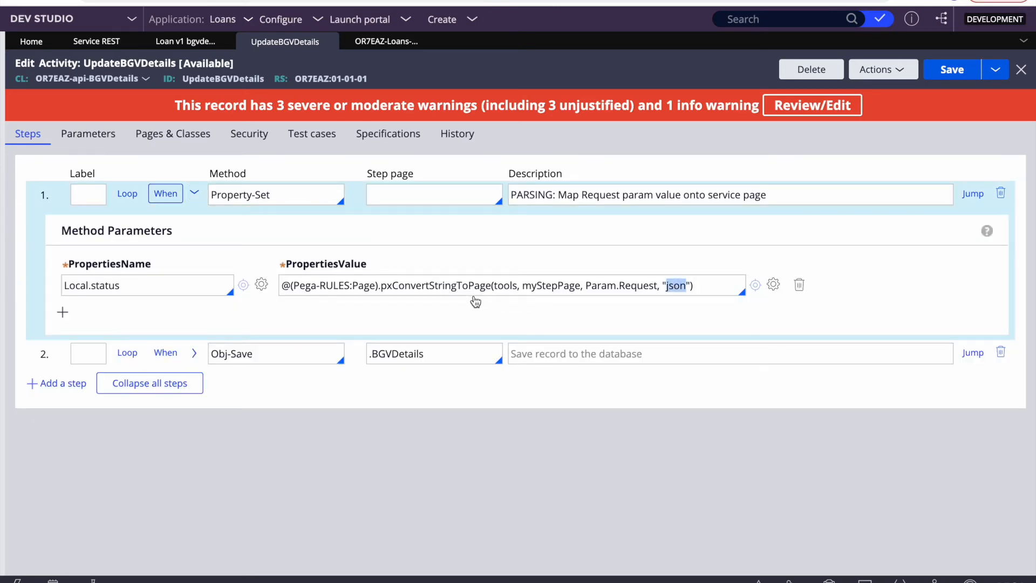
pyautogui.doubleClick(637, 286)
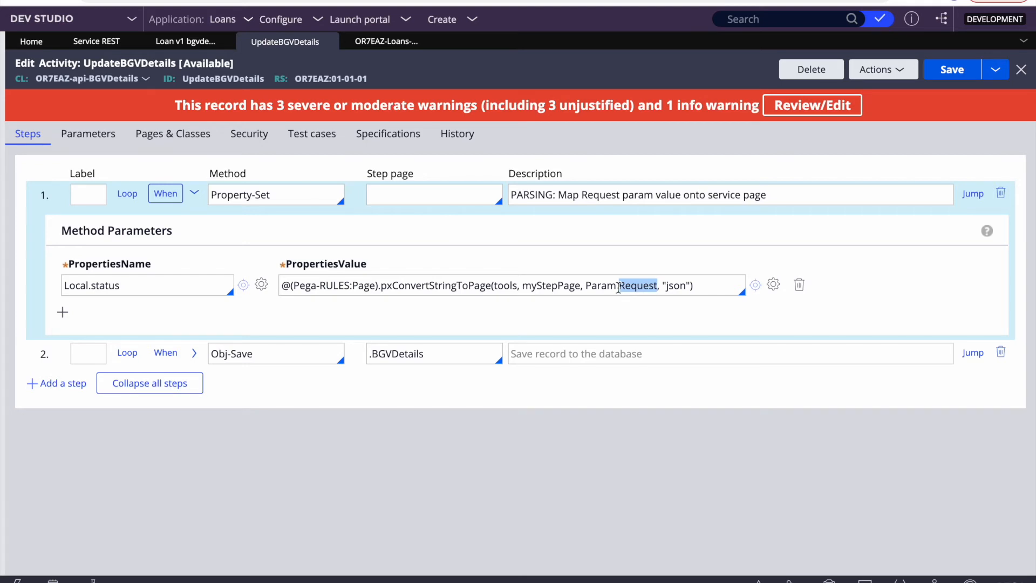
pyautogui.doubleClick(675, 287)
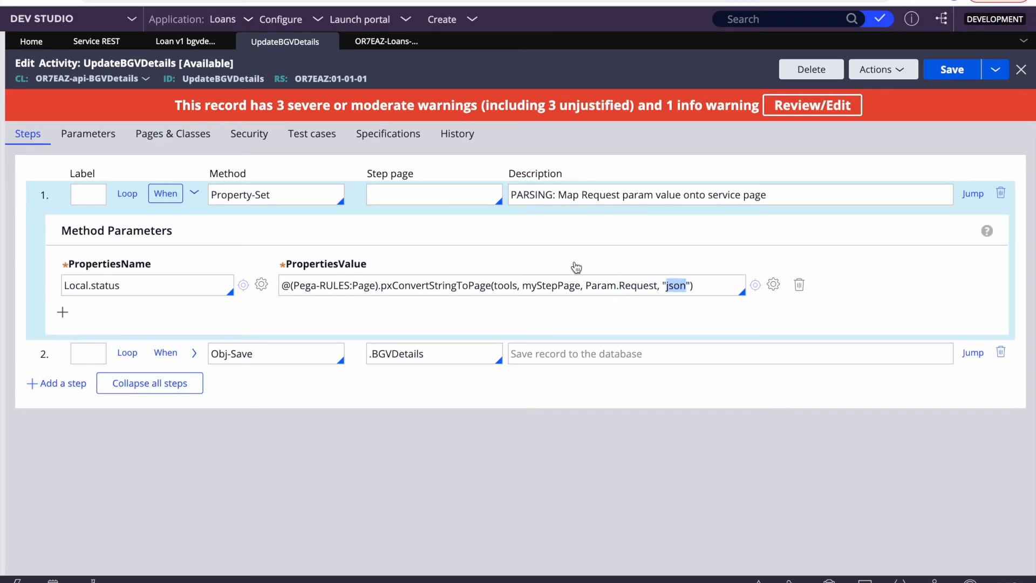
pyautogui.doubleClick(561, 286)
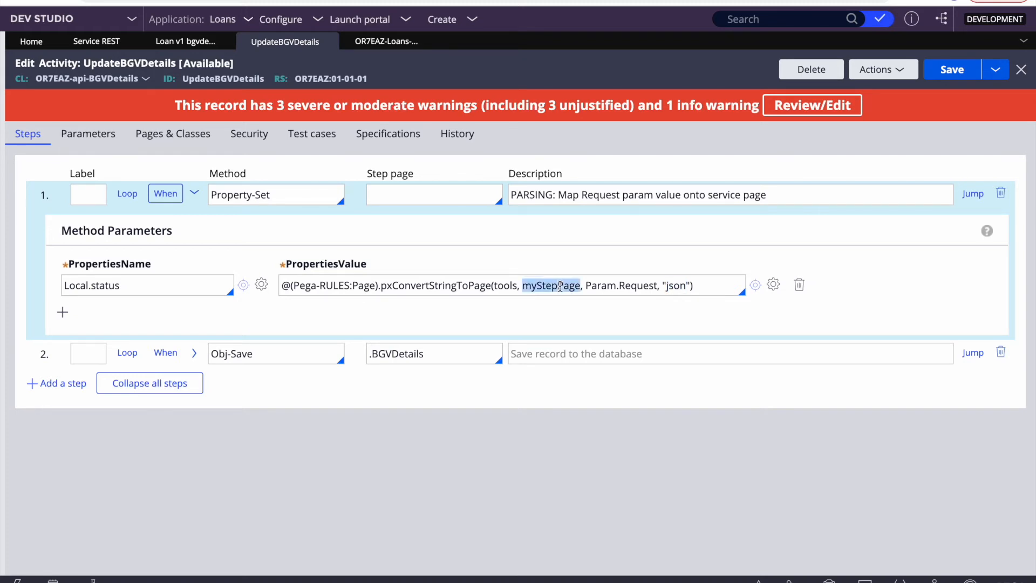
pyautogui.doubleClick(560, 286)
# Step: Check step 2's Obj-Save on the BGVDetails page, then return to the BGV Details records
pyautogui.click(318, 354)
pyautogui.doubleClick(381, 357)
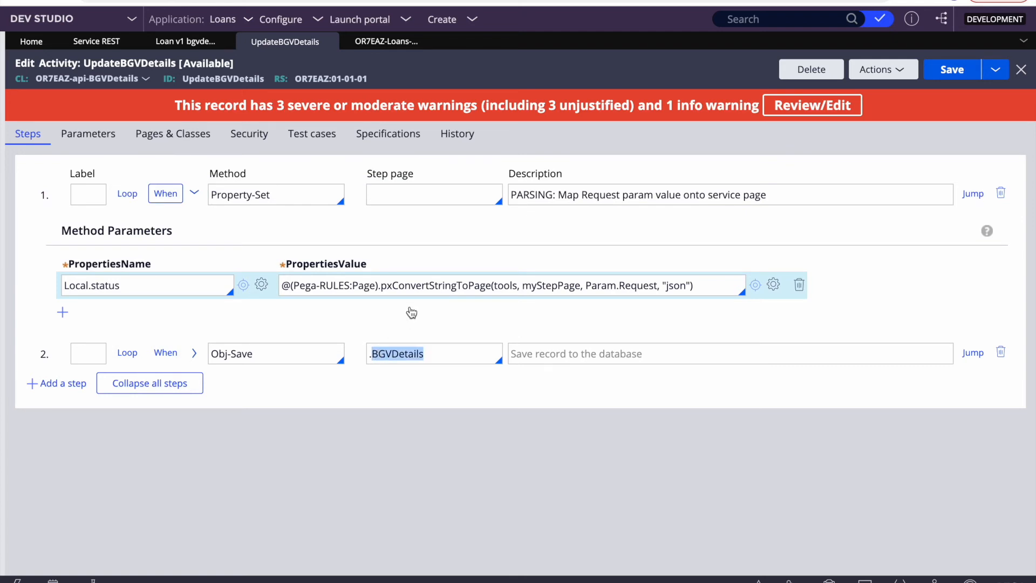
pyautogui.click(241, 355)
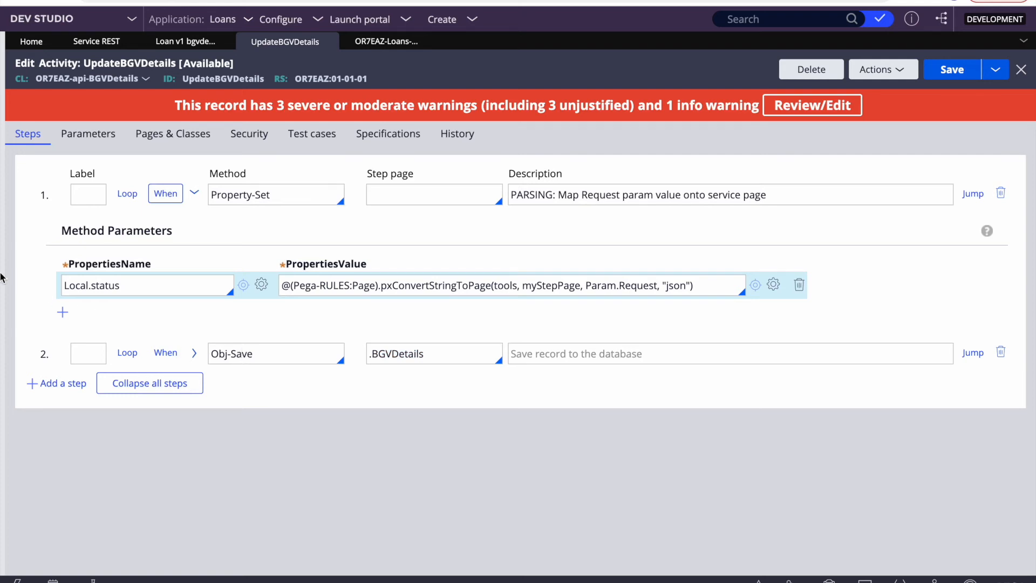
pyautogui.click(386, 41)
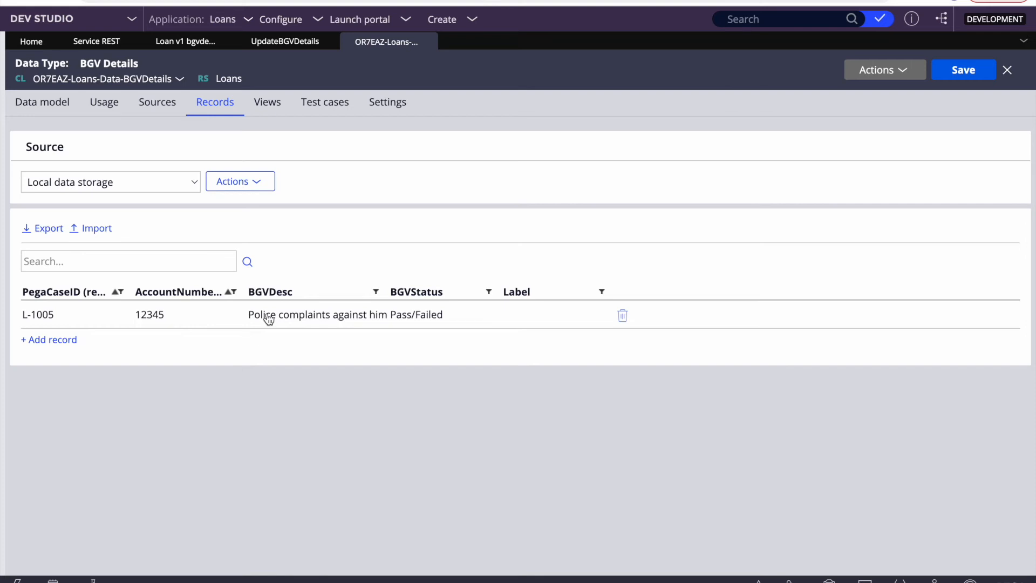
# Step: Insert an empty step 3 in UpdateBGVDetails after Obj-Save and select the PropertiesValue expression
pyautogui.click(285, 41)
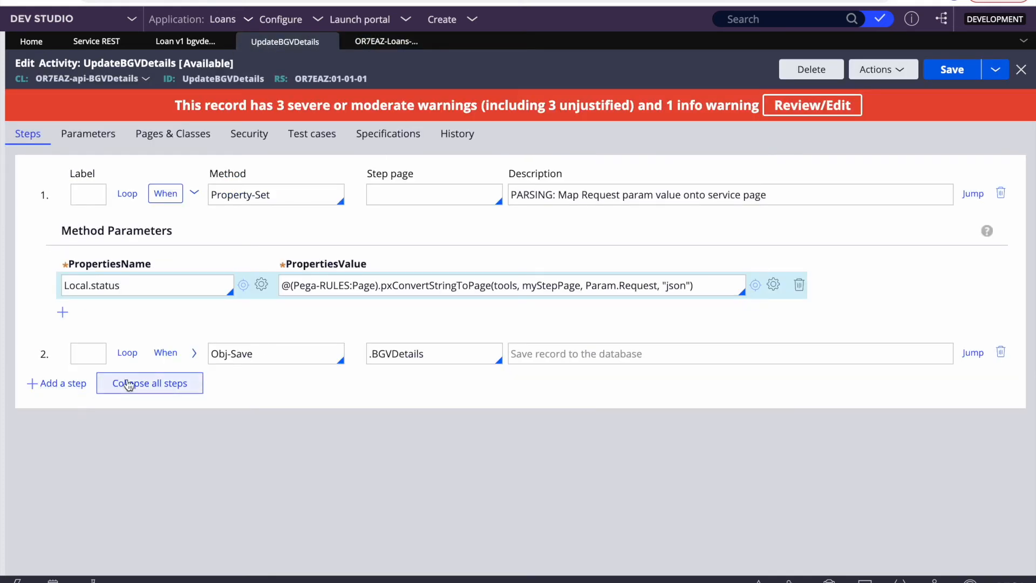
pyautogui.click(54, 384)
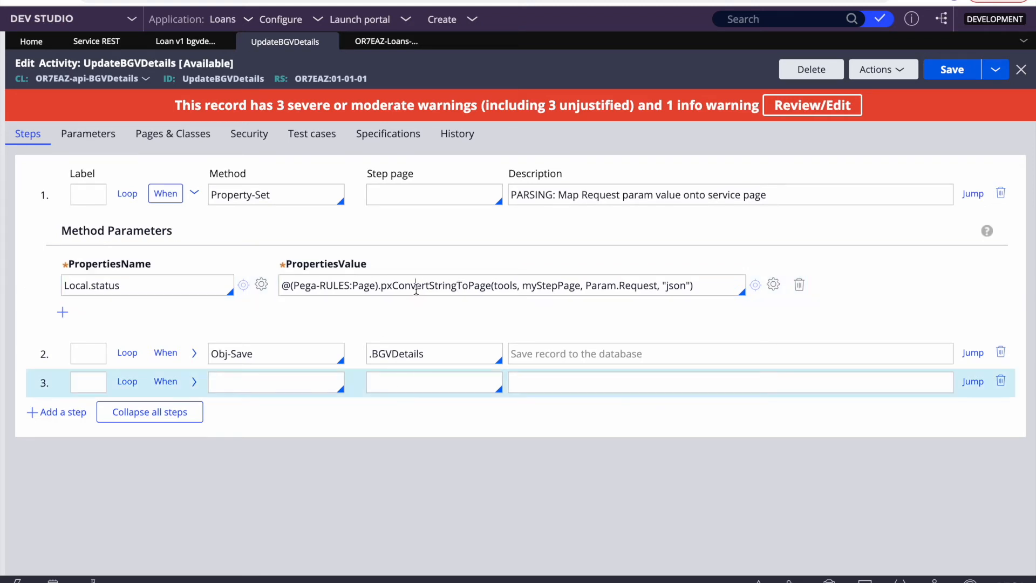
pyautogui.tripleClick(442, 284)
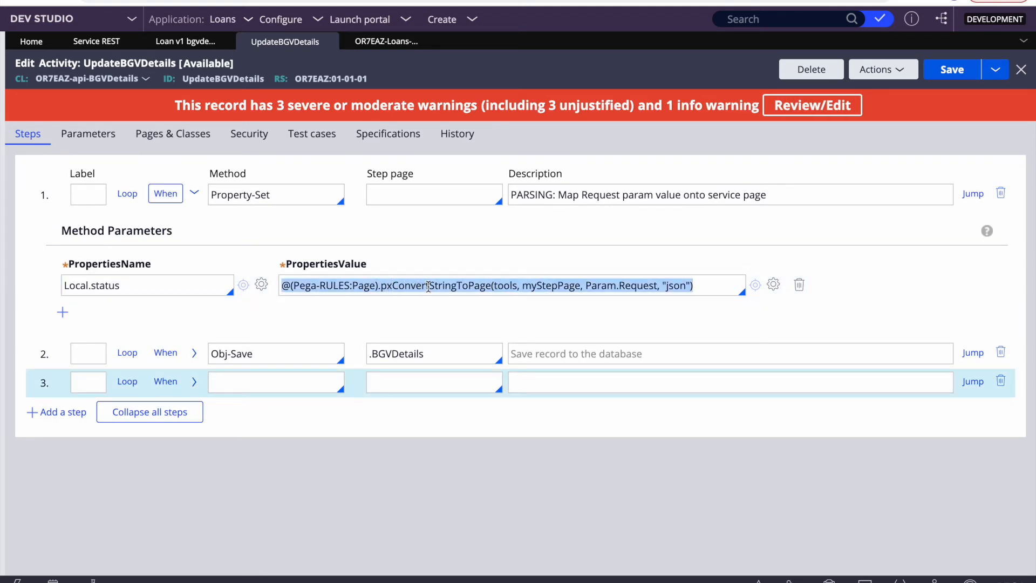
pyautogui.click(480, 283)
pyautogui.tripleClick(480, 283)
# Step: Give step 2 a post-action condition: when StepStatusFail is true, jump to later step Fail
pyautogui.click(965, 352)
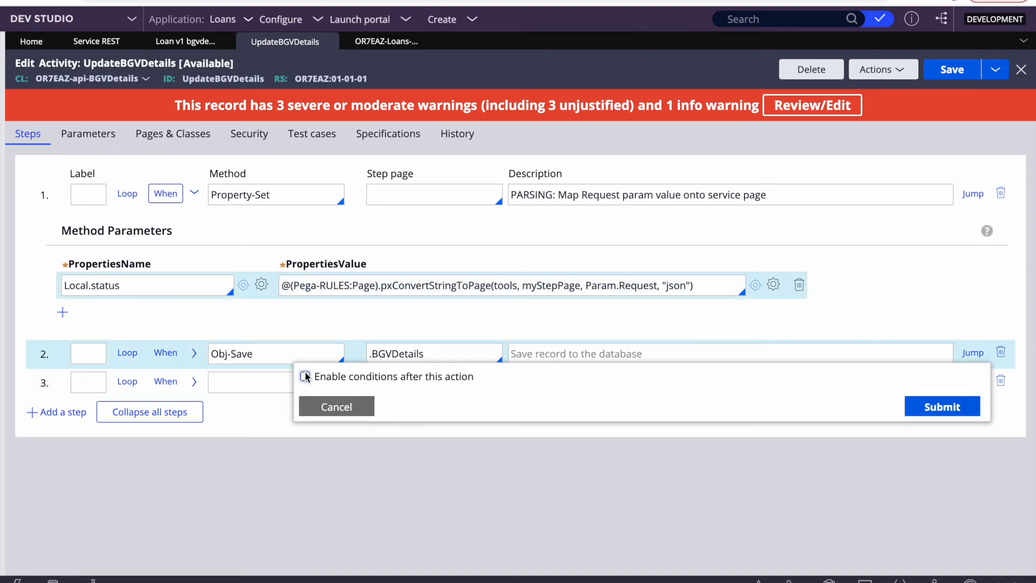
pyautogui.click(305, 376)
pyautogui.click(377, 428)
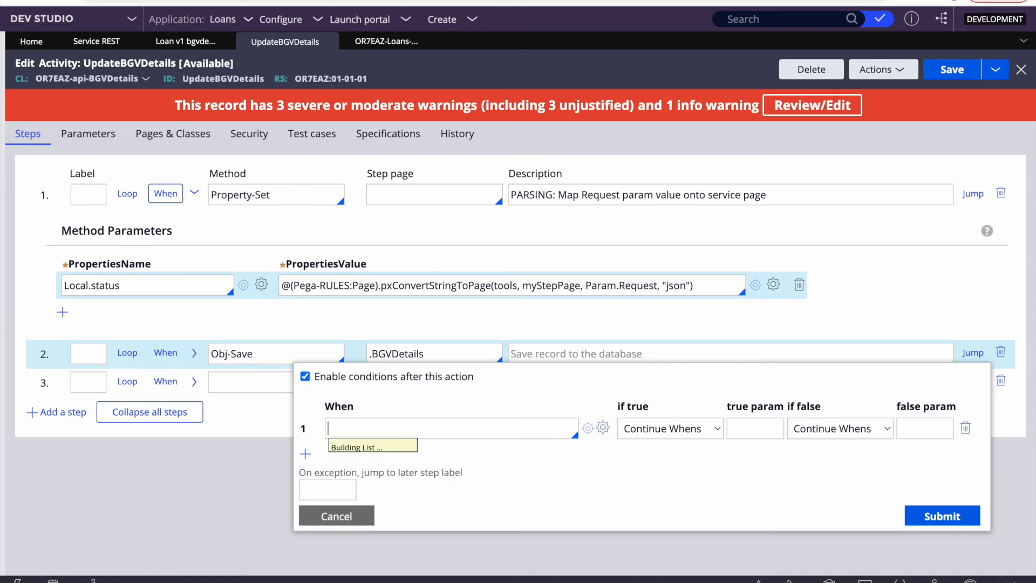
pyautogui.write('ste')
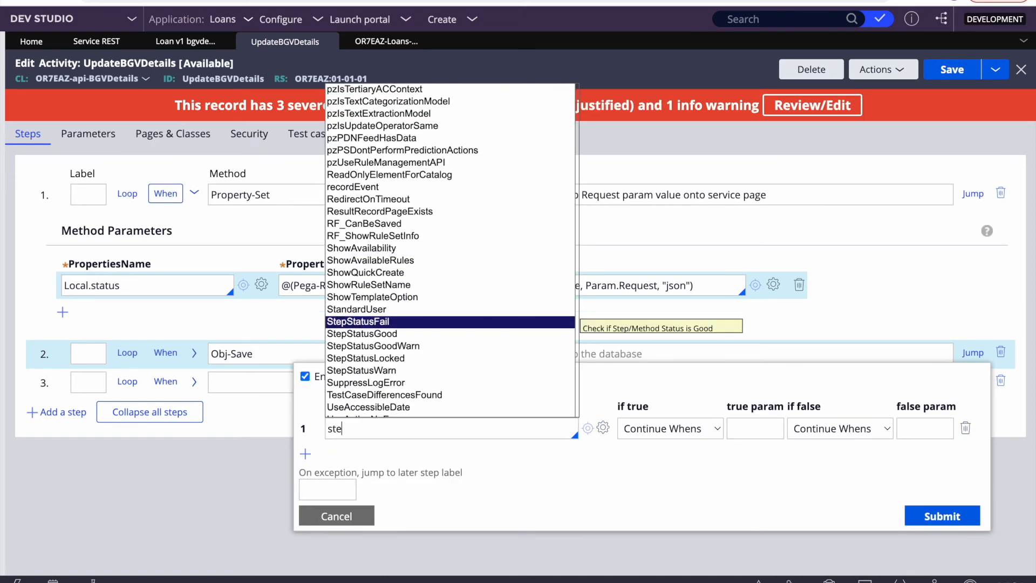
pyautogui.press('Return')
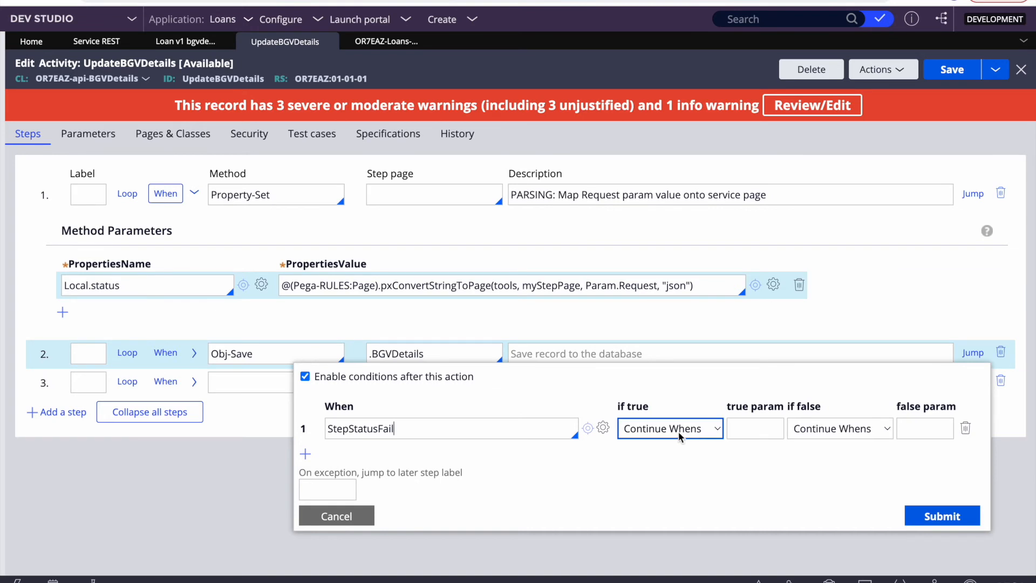
pyautogui.click(679, 431)
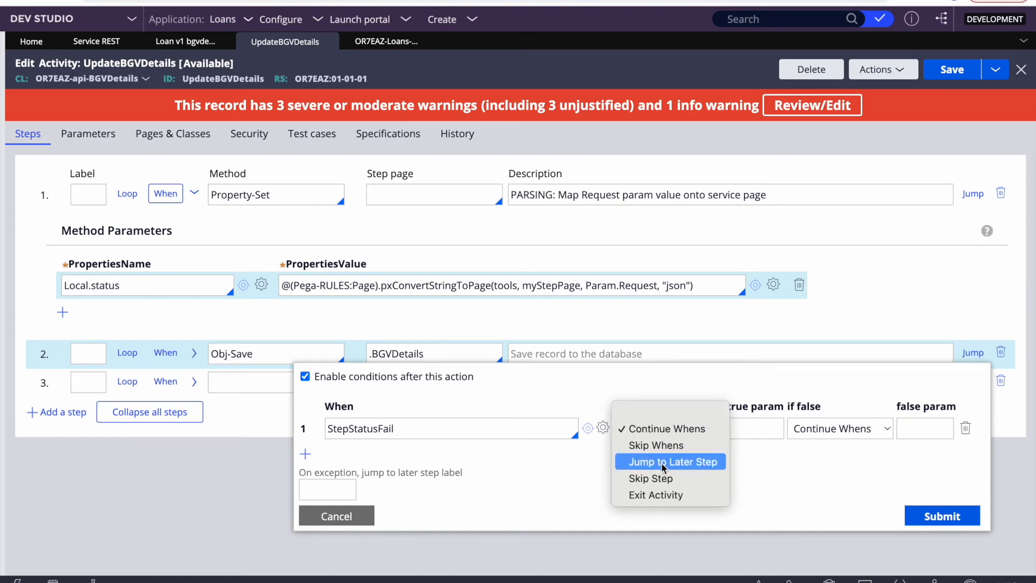
pyautogui.click(672, 460)
pyautogui.press('Tab')
pyautogui.write('Fai')
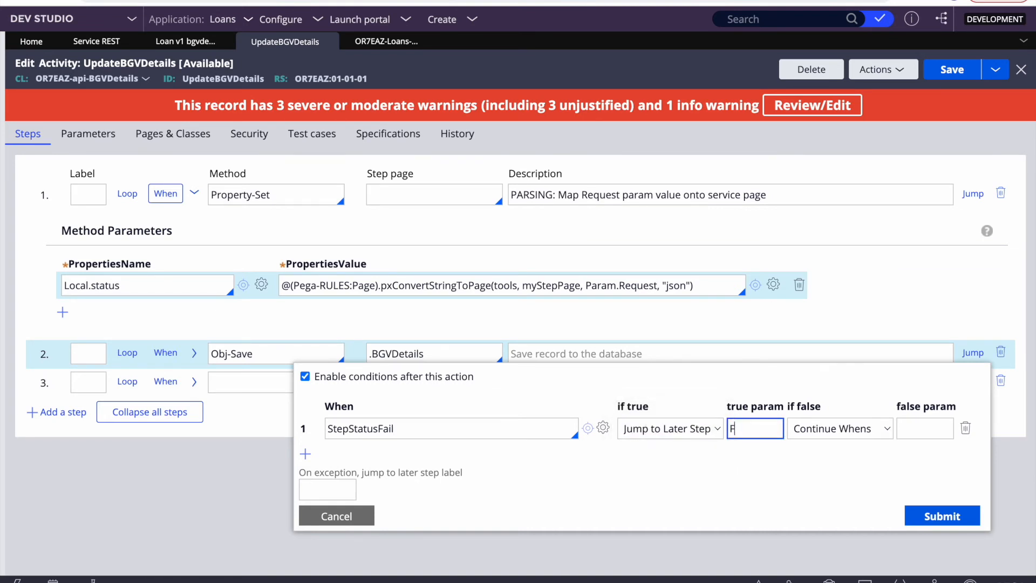
pyautogui.write('uccess')
pyautogui.press('BackSpace')
pyautogui.press('BackSpace')
pyautogui.press('BackSpace')
pyautogui.press('BackSpace')
pyautogui.press('BackSpace')
pyautogui.write('Fai')
pyautogui.click(940, 516)
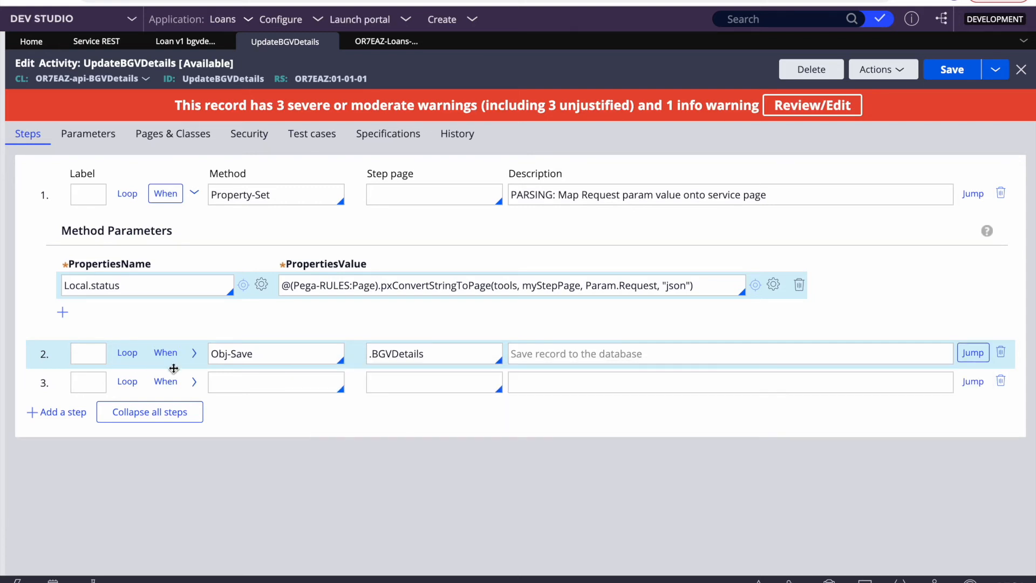
# Step: Describe step 3 as 'sycess resposonse' and make it exit the activity when true
pyautogui.click(570, 389)
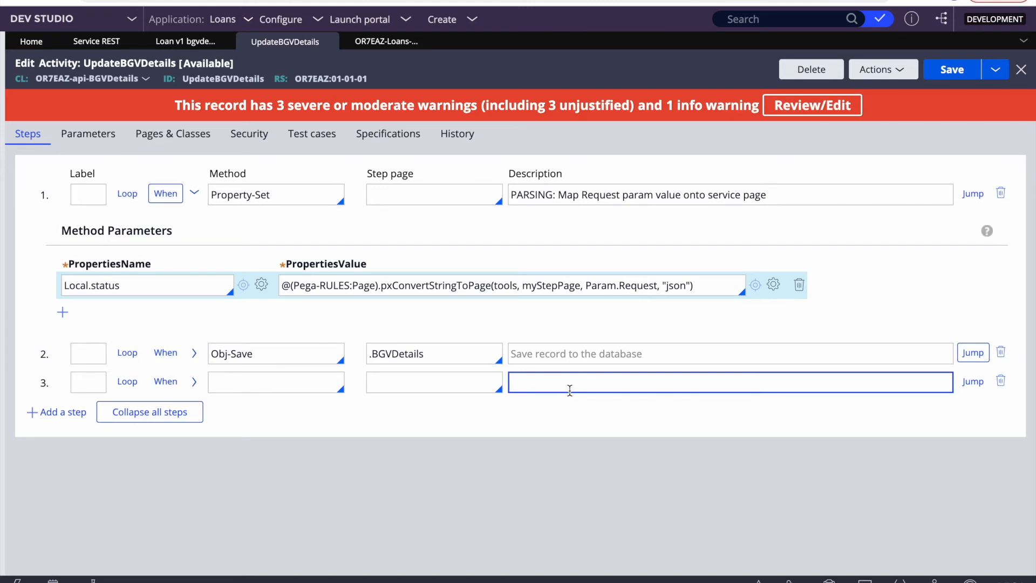
pyautogui.write('sy')
pyautogui.write('cess ')
pyautogui.write('respos')
pyautogui.write('onse')
pyautogui.click(983, 387)
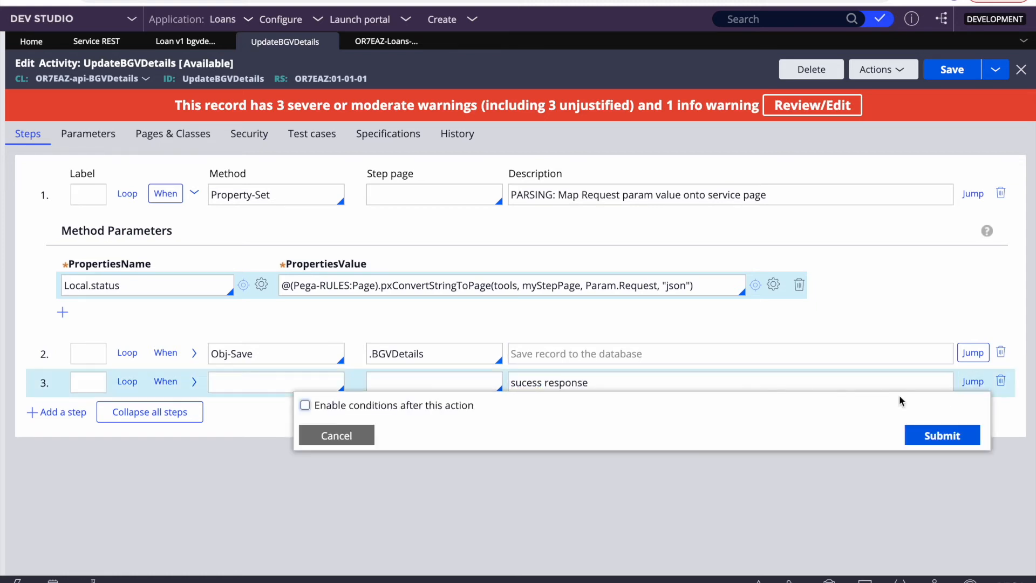
pyautogui.click(305, 406)
pyautogui.click(383, 458)
pyautogui.write('true')
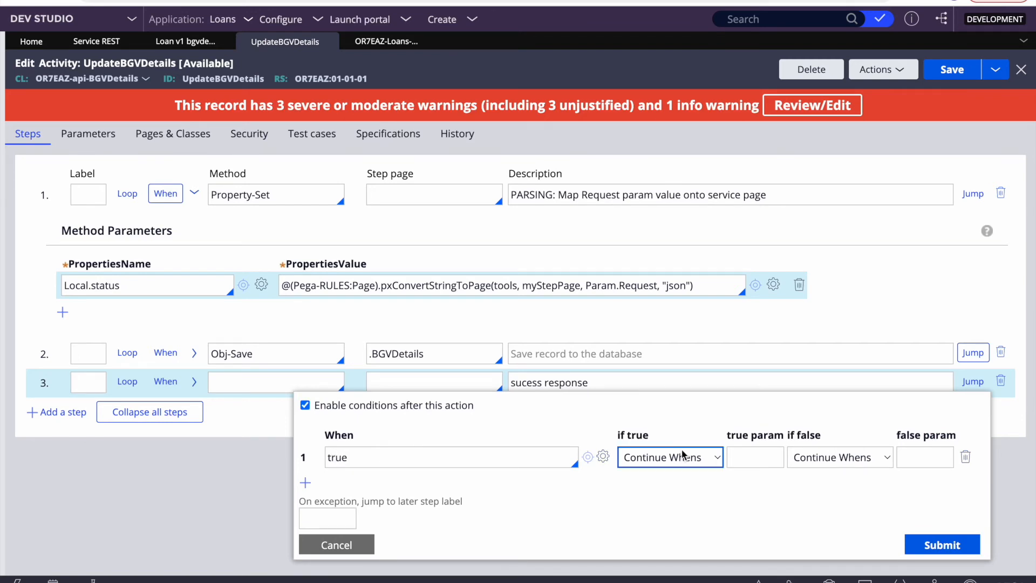
pyautogui.click(680, 457)
pyautogui.click(656, 524)
pyautogui.click(940, 545)
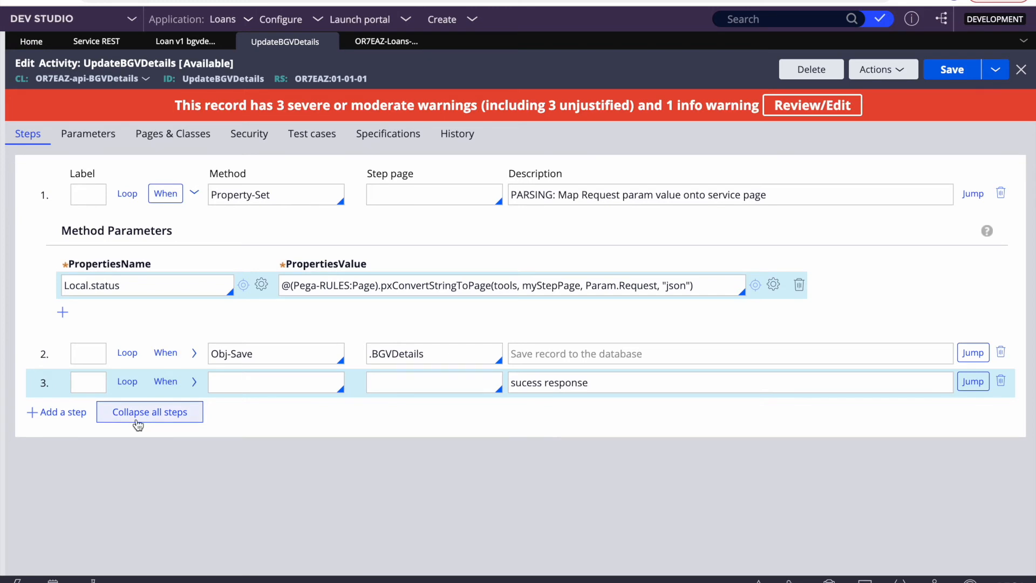
# Step: Add step 4 labelled Fail with the description 'Failure response'
pyautogui.click(66, 412)
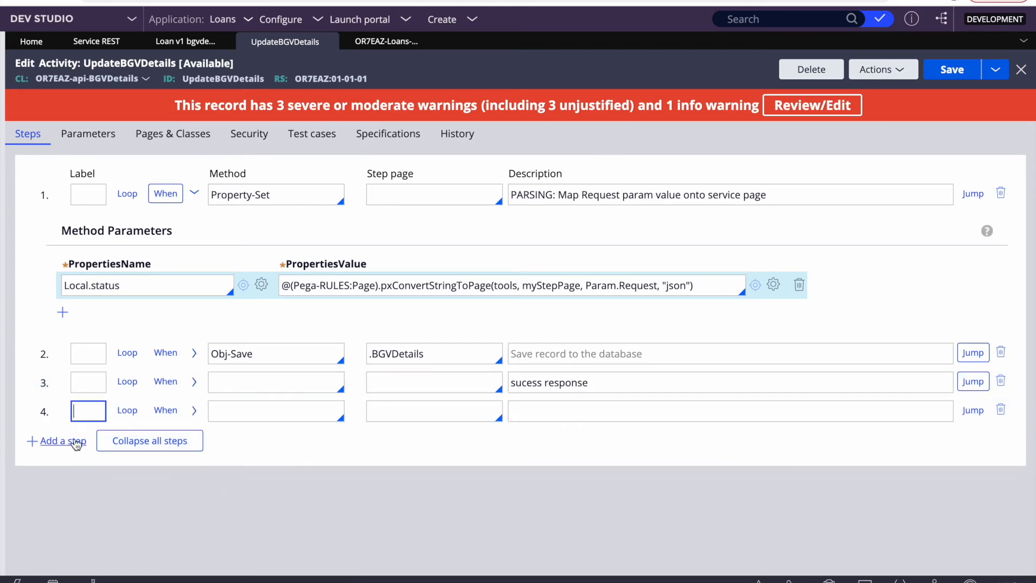
pyautogui.write('Fail')
pyautogui.click(576, 410)
pyautogui.write('Failure response')
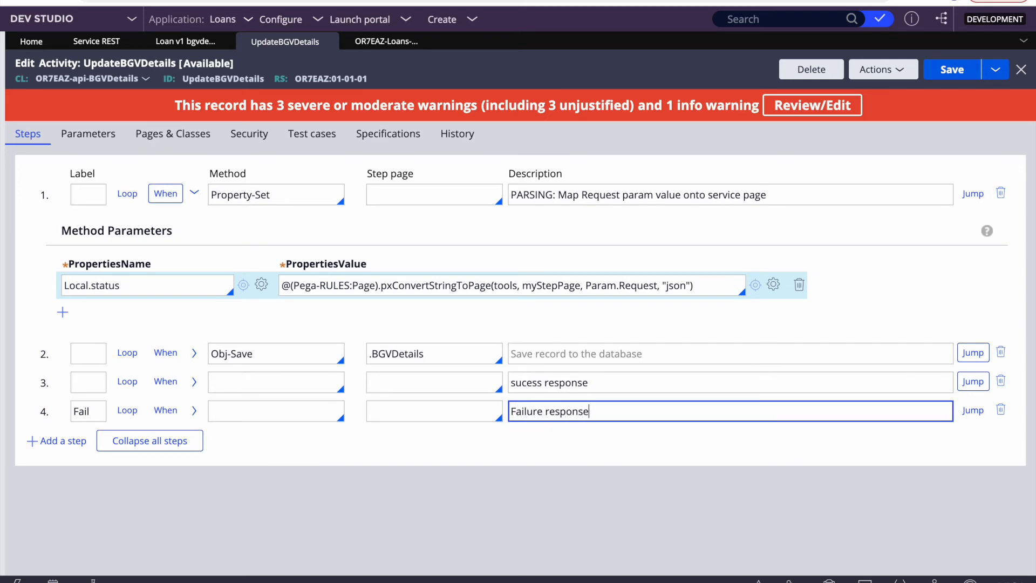
# Step: Set step 3's method to Property-Set and expand its parameters
pyautogui.click(259, 378)
pyautogui.write('prop')
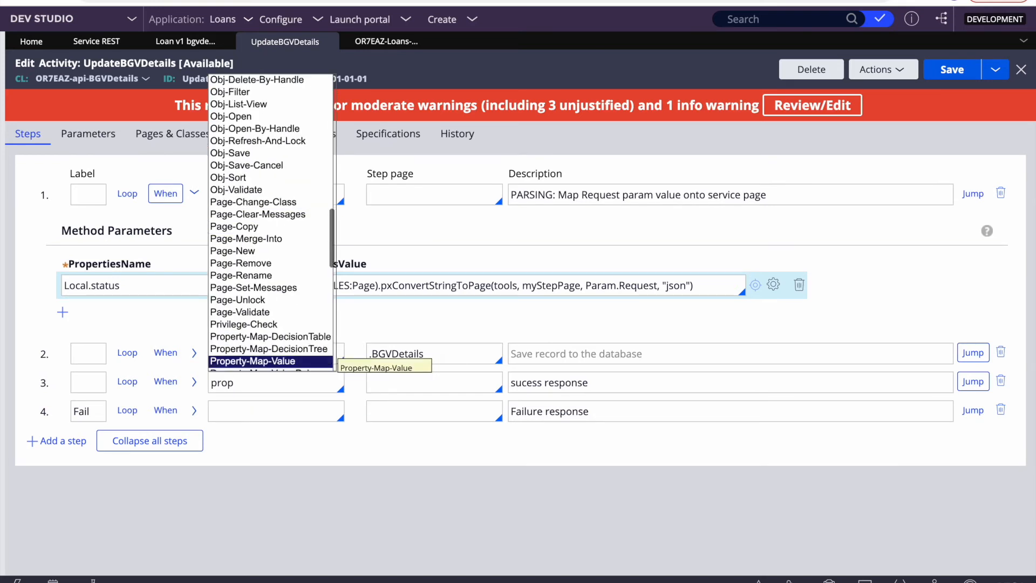
pyautogui.press('Down')
pyautogui.press('Down')
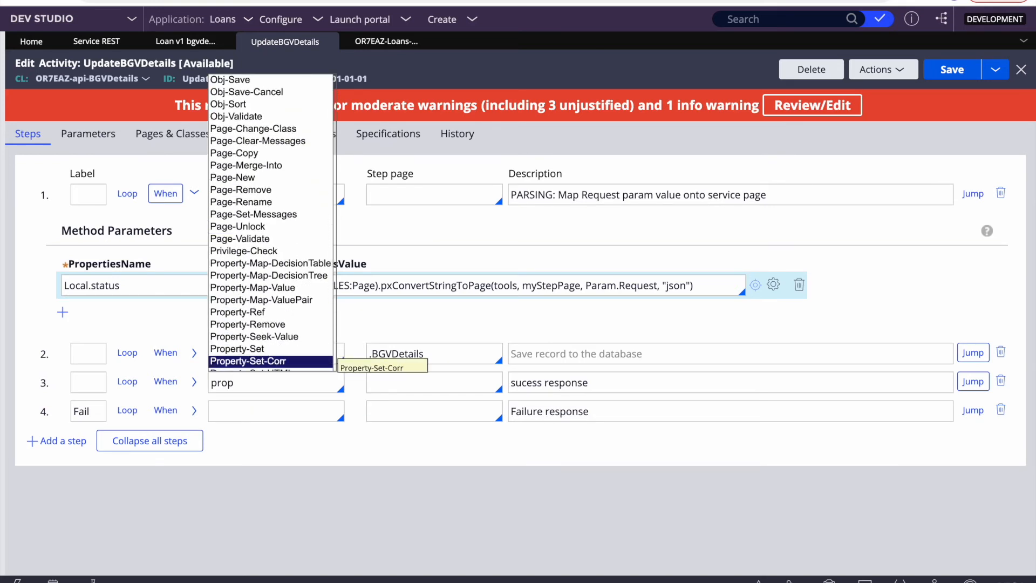
pyautogui.press('Up')
pyautogui.press('Return')
pyautogui.write('.py')
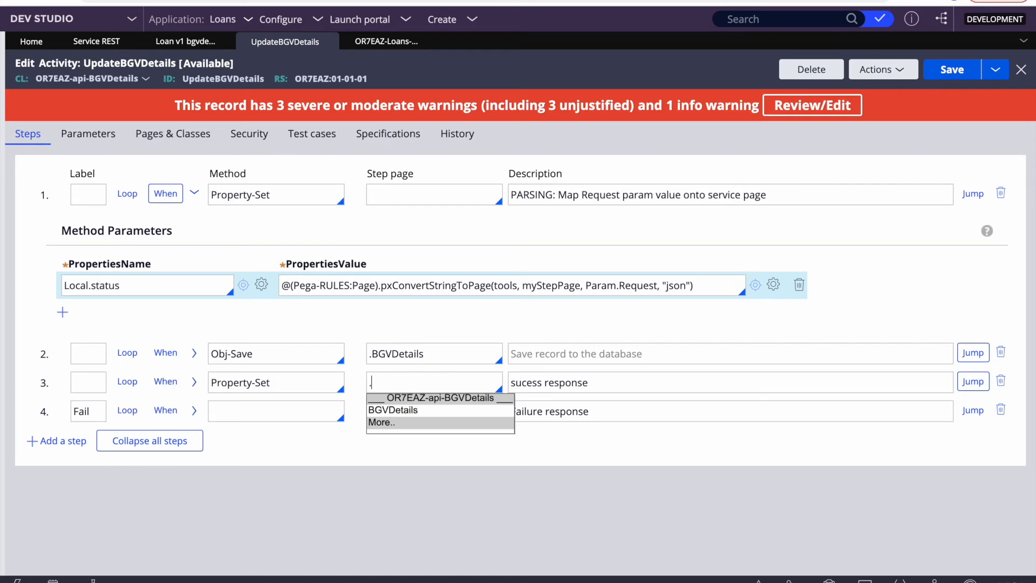
pyautogui.press('Down')
pyautogui.press('Down')
pyautogui.press('Return')
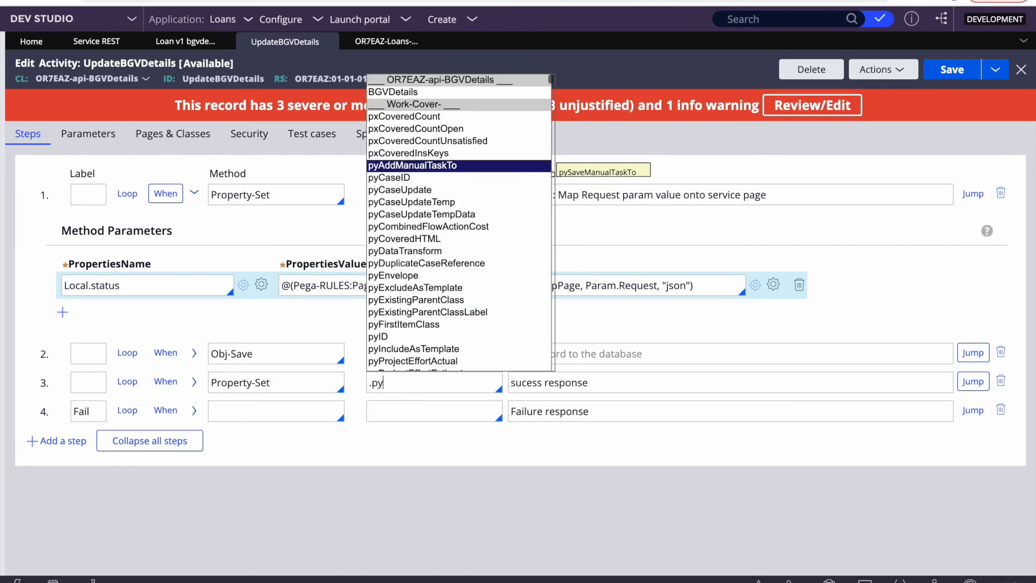
pyautogui.press('BackSpace')
pyautogui.press('BackSpace')
pyautogui.press('BackSpace')
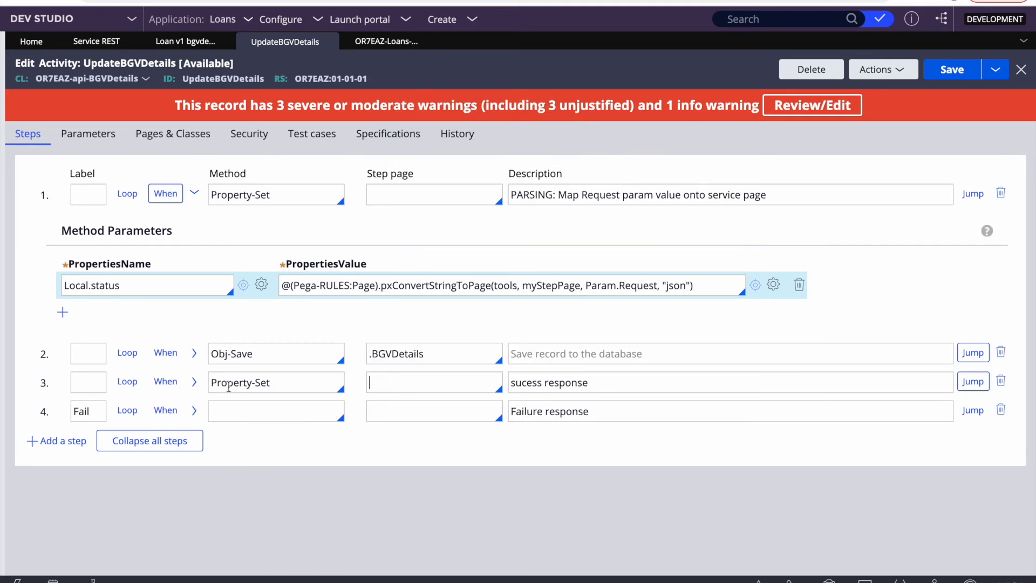
pyautogui.click(194, 382)
pyautogui.scroll(-1, 299, 417)
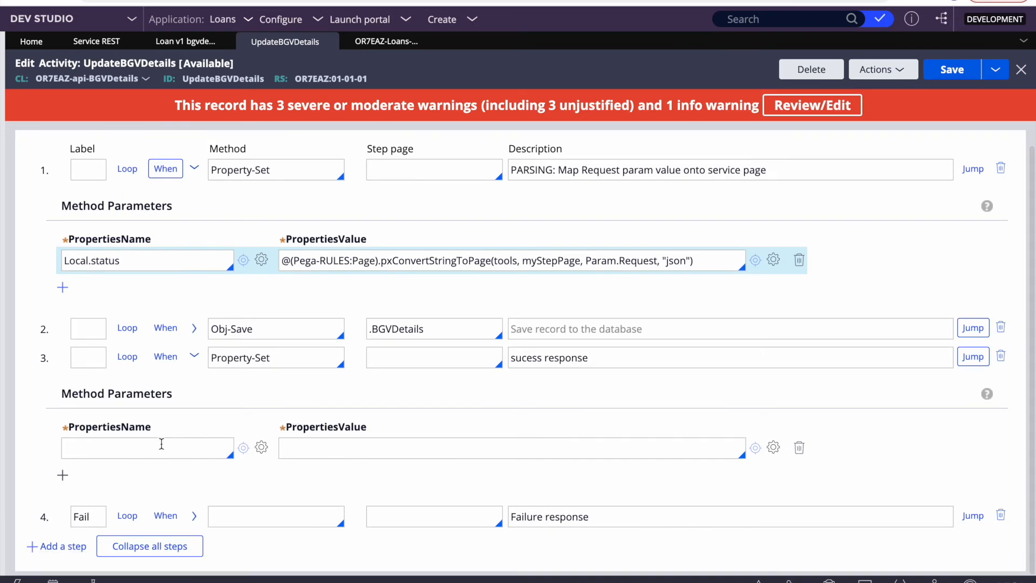
# Step: Set step 3's PropertiesName to .pyStatus and PropertiesValue to "Success", removing the extra row
pyautogui.click(161, 443)
pyautogui.write('.pyst')
pyautogui.press('Return')
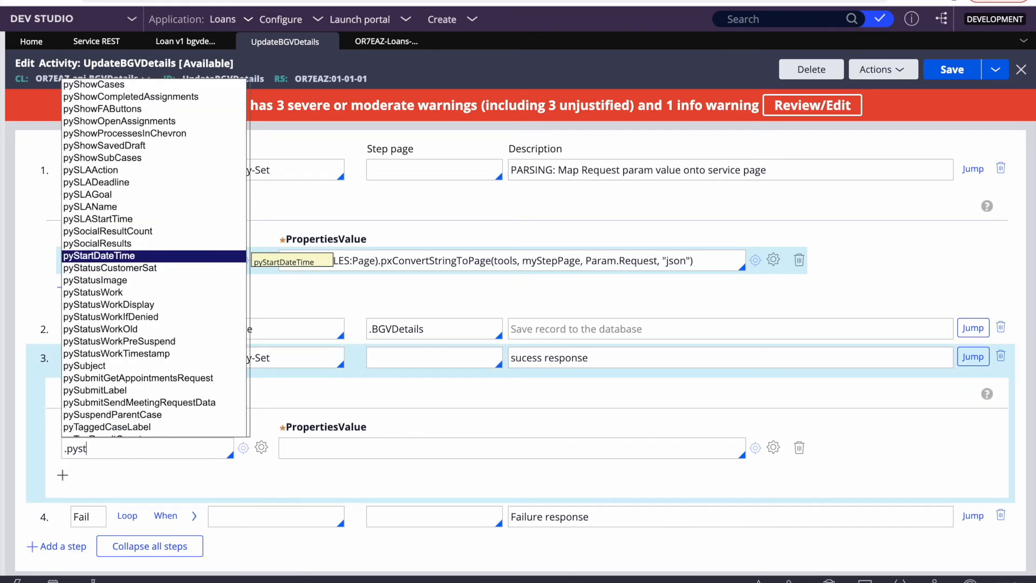
pyautogui.press('Down')
pyautogui.press('Down')
pyautogui.press('Down')
pyautogui.press('Down')
pyautogui.press('Down')
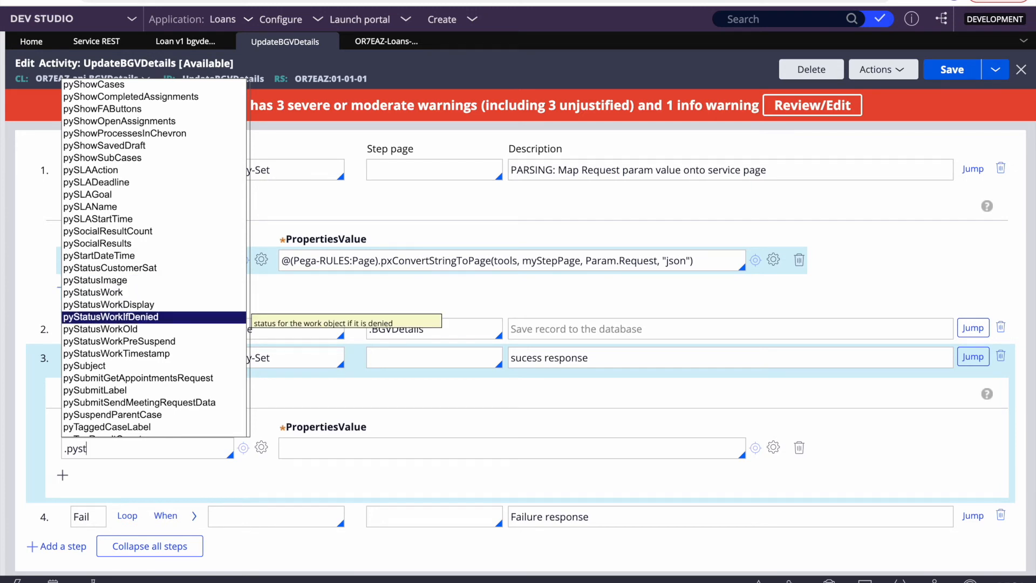
pyautogui.write('atus')
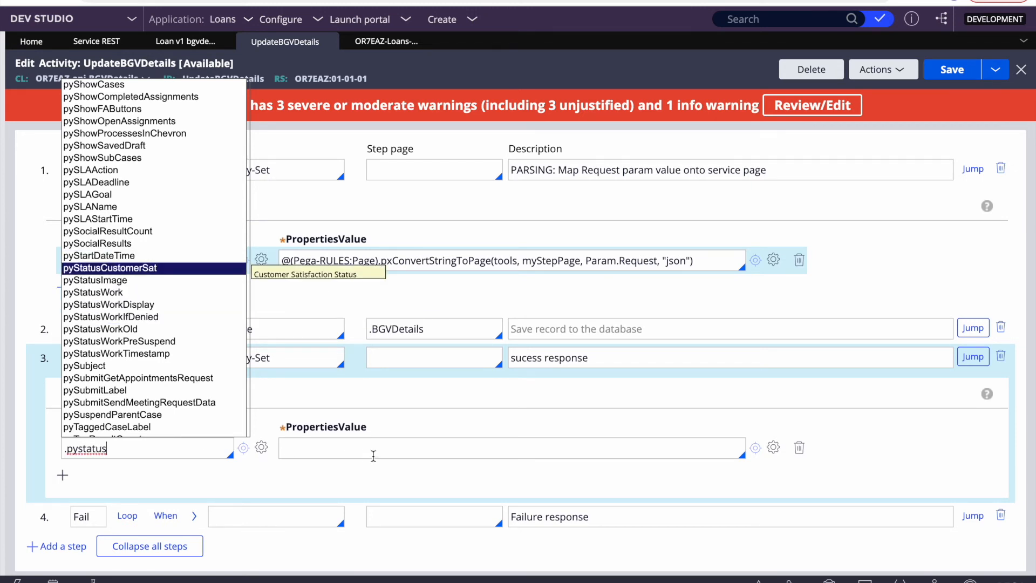
pyautogui.press('Left')
pyautogui.press('Left')
pyautogui.press('Left')
pyautogui.press('BackSpace')
pyautogui.write('S')
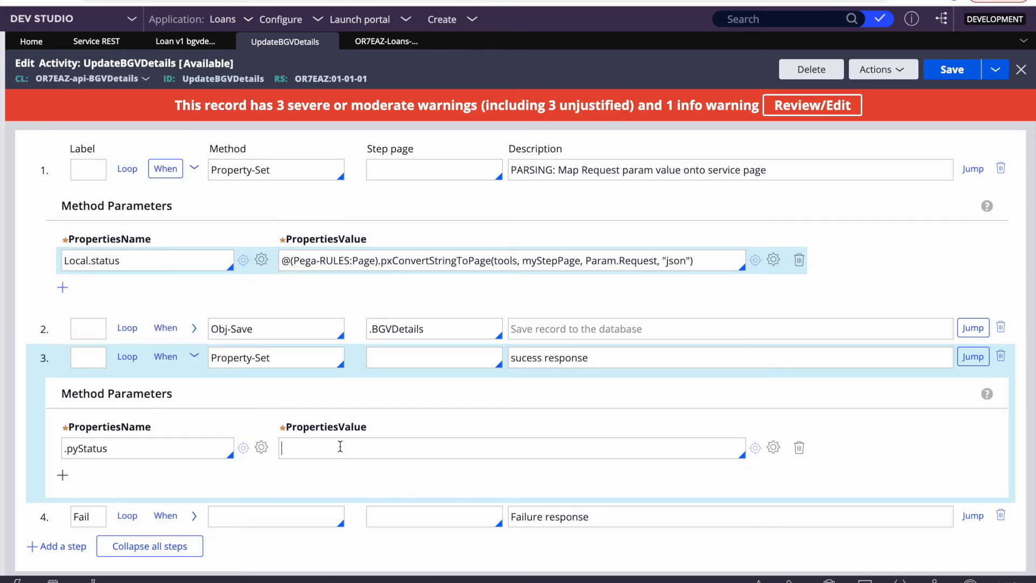
pyautogui.write('""')
pyautogui.press('Return')
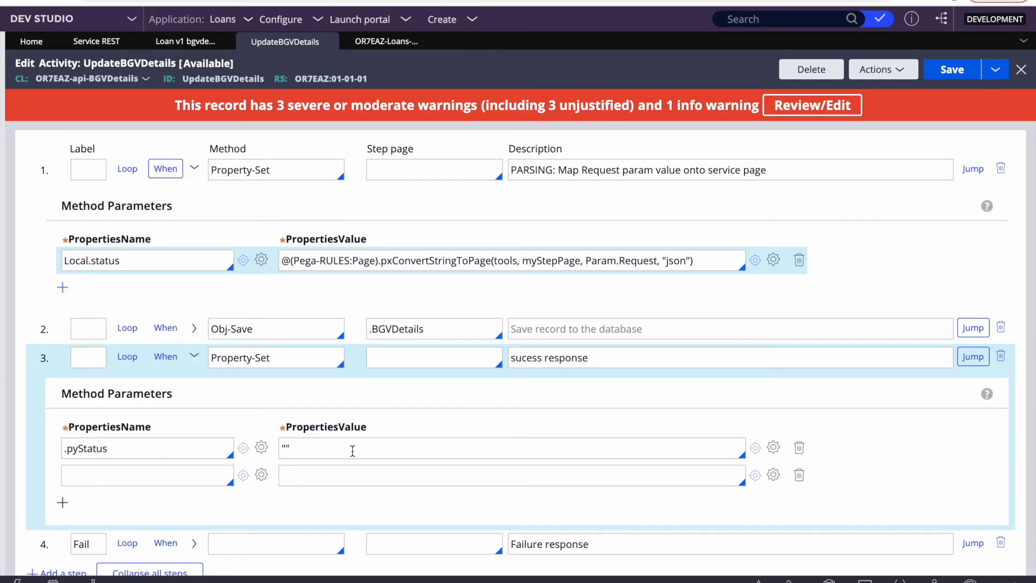
pyautogui.click(357, 449)
pyautogui.write('Success')
pyautogui.click(800, 475)
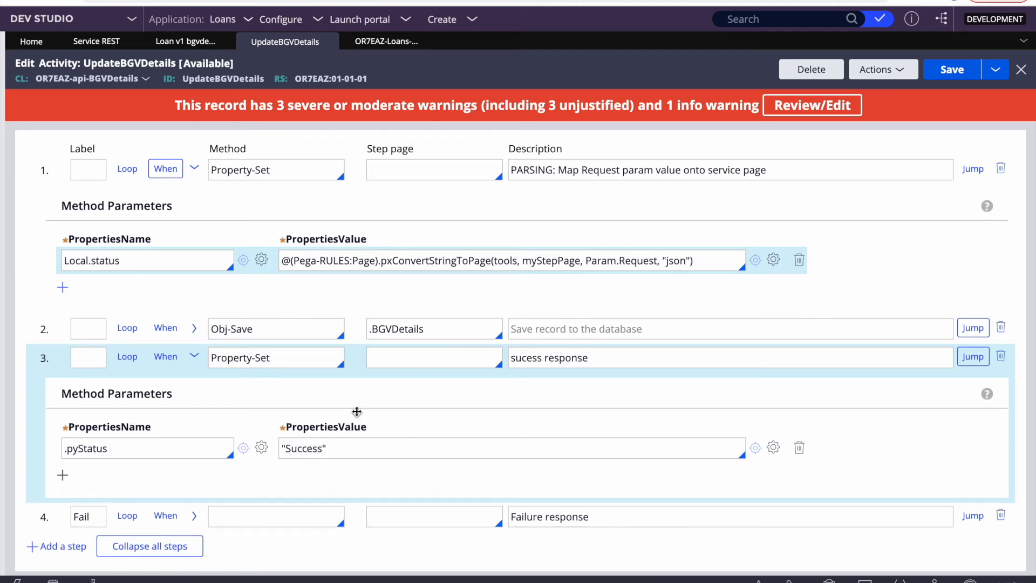
pyautogui.doubleClick(162, 447)
pyautogui.click(238, 515)
# Step: Make step 4 a Property-Set that sets .pyStatus to "Fail" and save
pyautogui.write('prop')
pyautogui.press('Down')
pyautogui.press('Down')
pyautogui.press('Down')
pyautogui.press('Down')
pyautogui.press('Down')
pyautogui.press('Down')
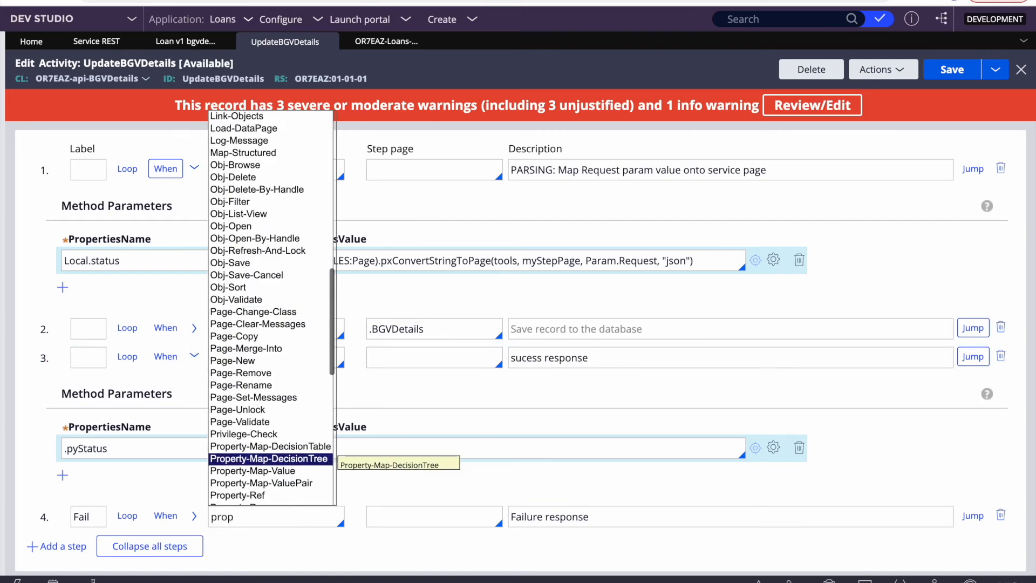
pyautogui.press('Down')
pyautogui.press('Return')
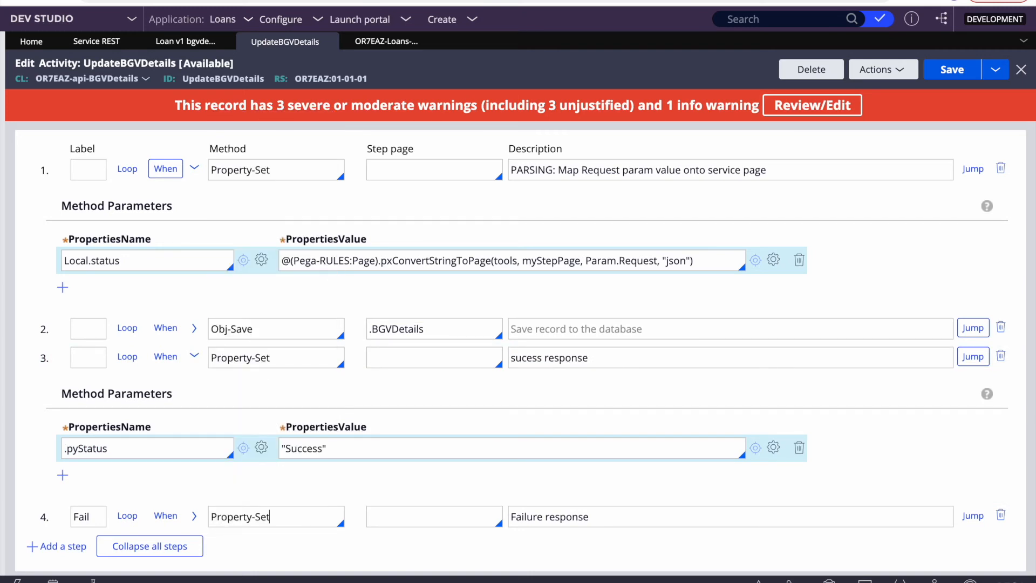
pyautogui.click(194, 517)
pyautogui.scroll(-3, 208, 514)
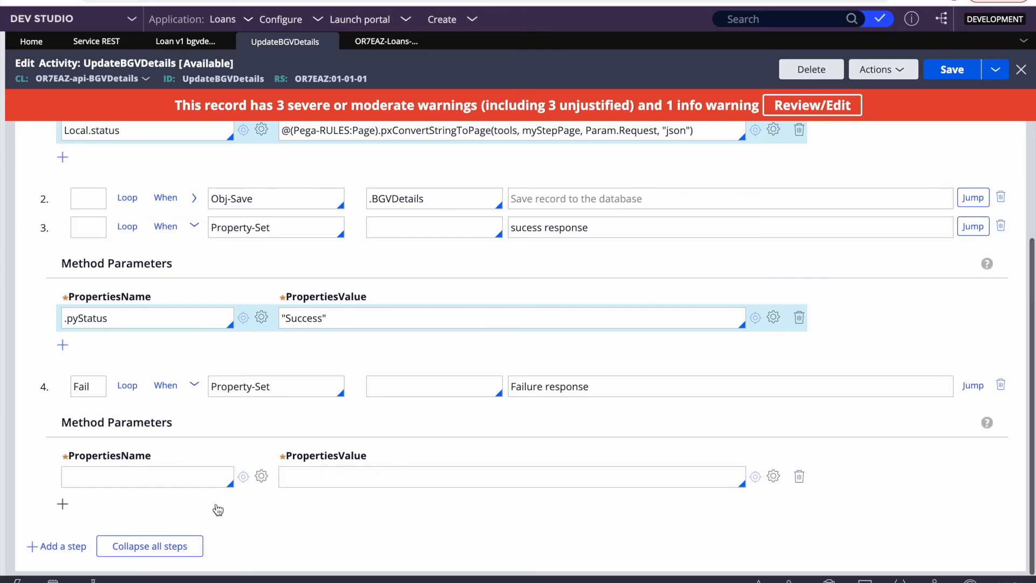
pyautogui.click(160, 479)
pyautogui.write('.pyStatus')
pyautogui.write('"Fail')
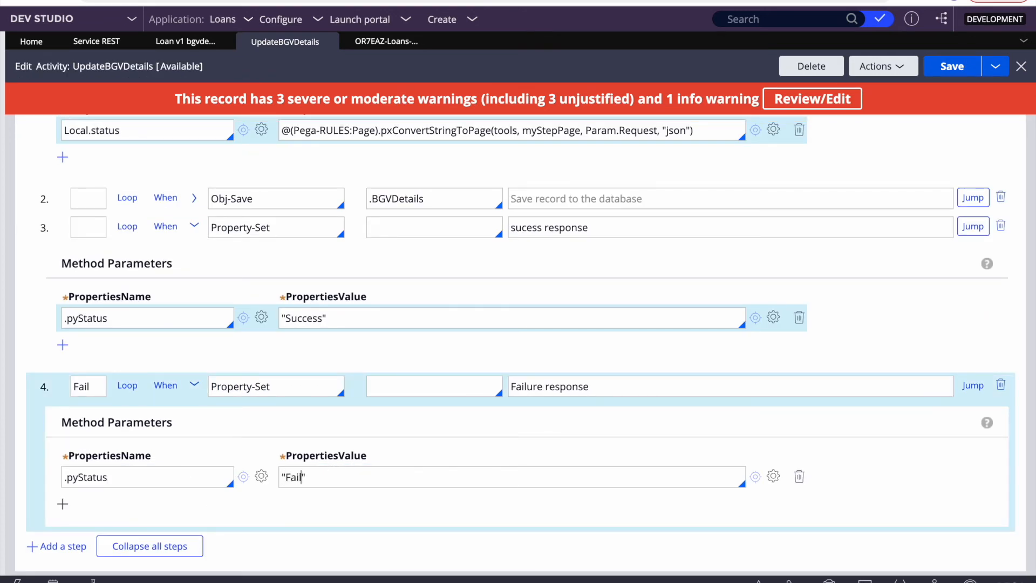
pyautogui.press('super+s')
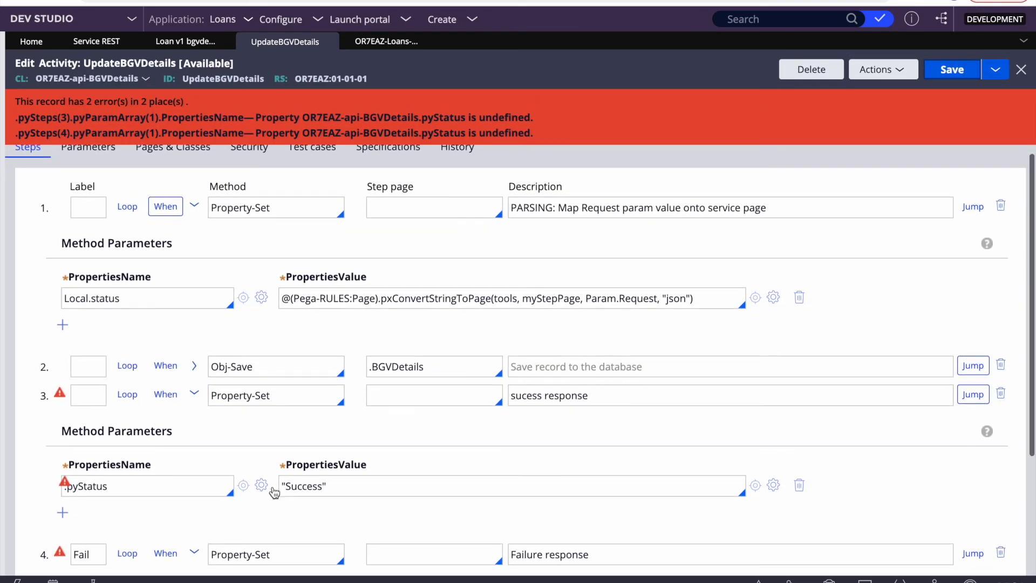
# Step: Rename the property to .pyLabel in steps 3 and 4, collapse all steps, and save
pyautogui.click(200, 483)
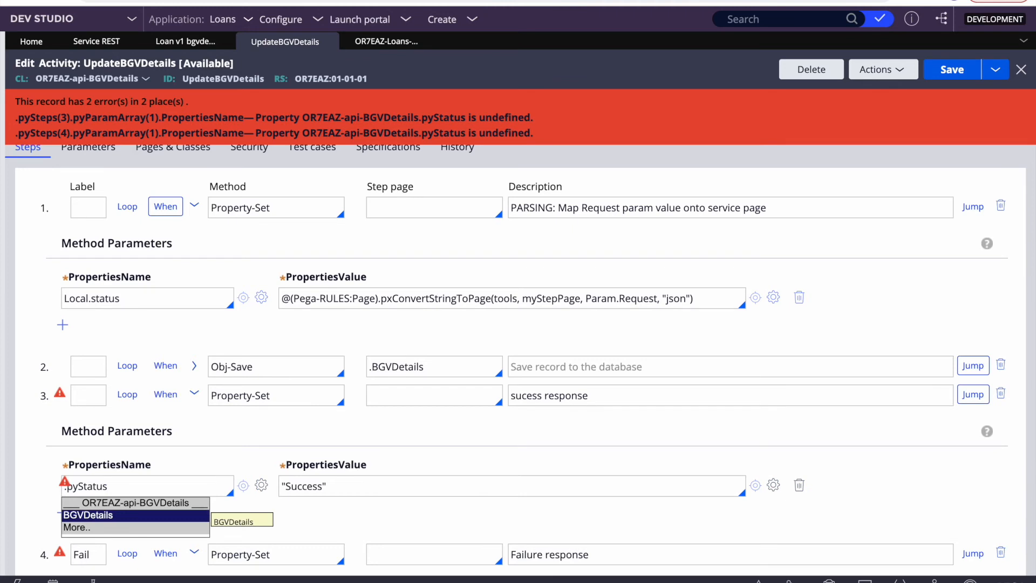
pyautogui.press('BackSpace')
pyautogui.press('BackSpace')
pyautogui.press('BackSpace')
pyautogui.write('Label')
pyautogui.hotkey('ctrl', 'a')
pyautogui.hotkey('ctrl', 'c')
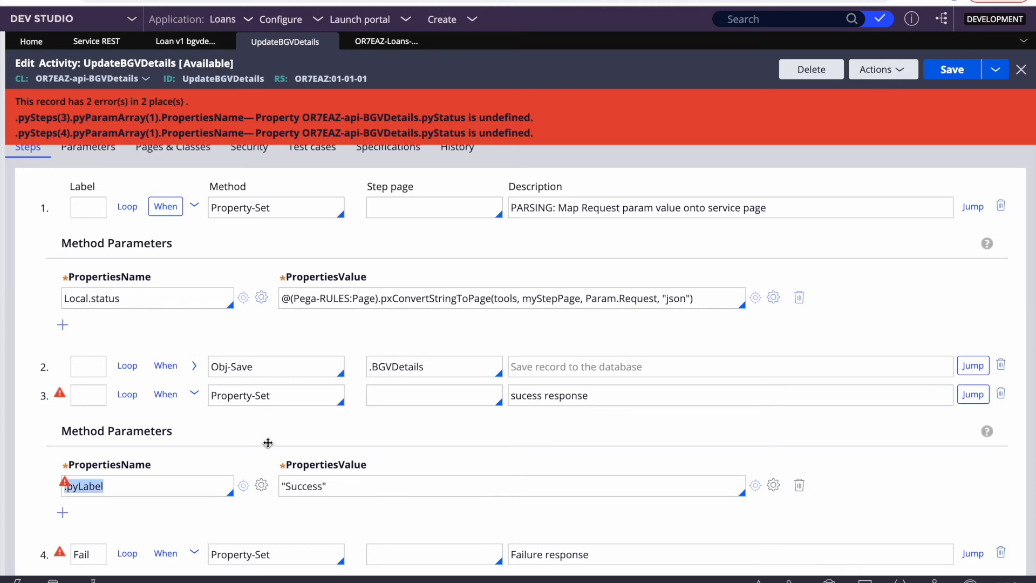
pyautogui.scroll(-3, 356, 432)
pyautogui.doubleClick(121, 485)
pyautogui.hotkey('ctrl', 'v')
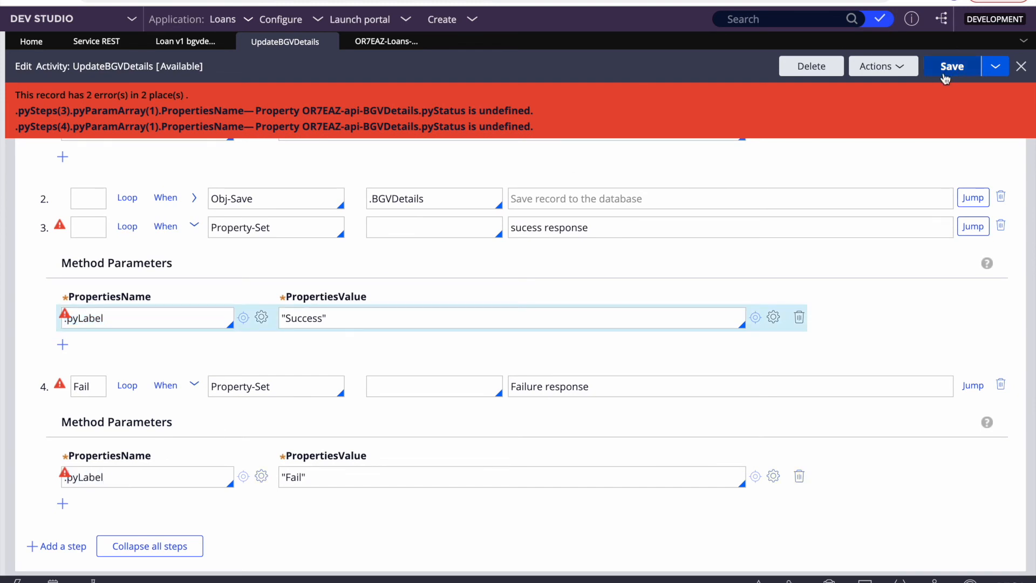
pyautogui.click(945, 70)
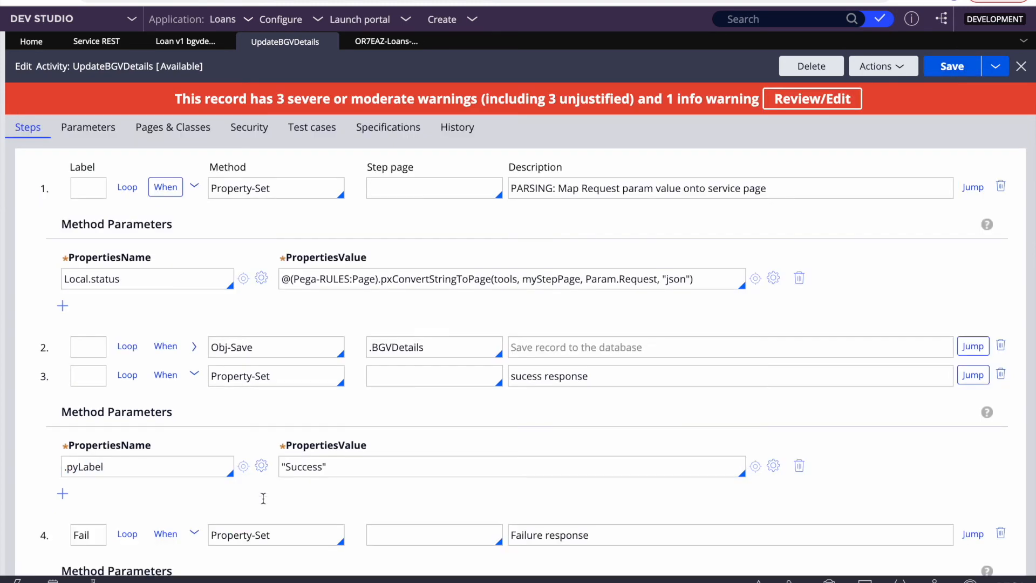
pyautogui.click(142, 545)
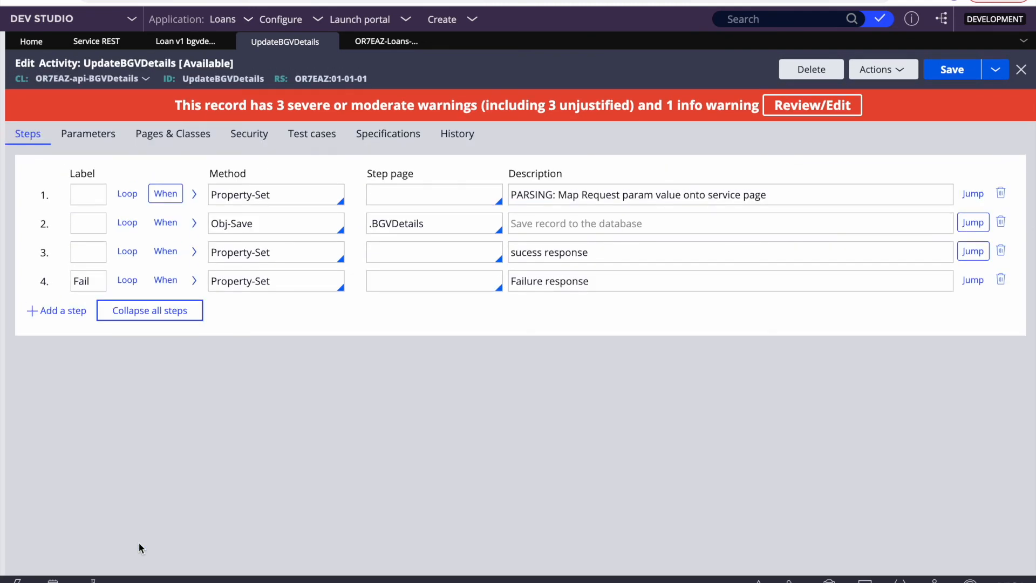
pyautogui.click(960, 69)
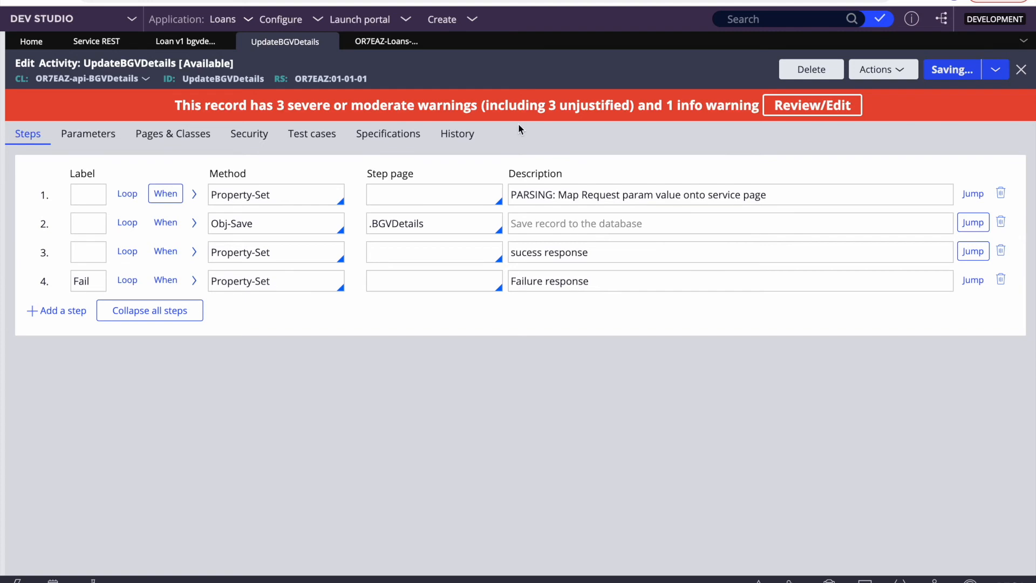
# Step: Open a test run of the Loan BGVDetails REST service with POST as the method
pyautogui.click(102, 42)
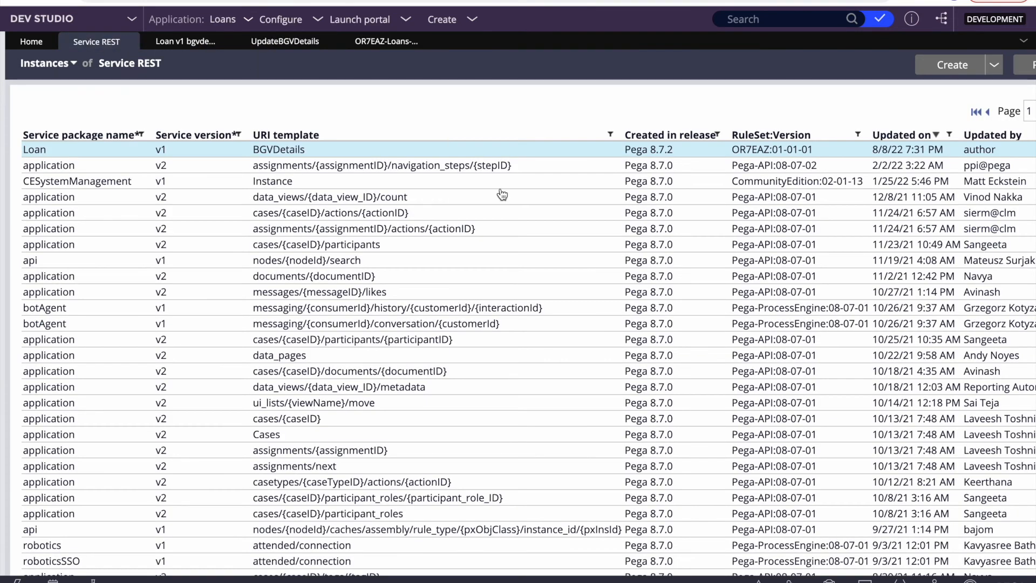
pyautogui.click(281, 150)
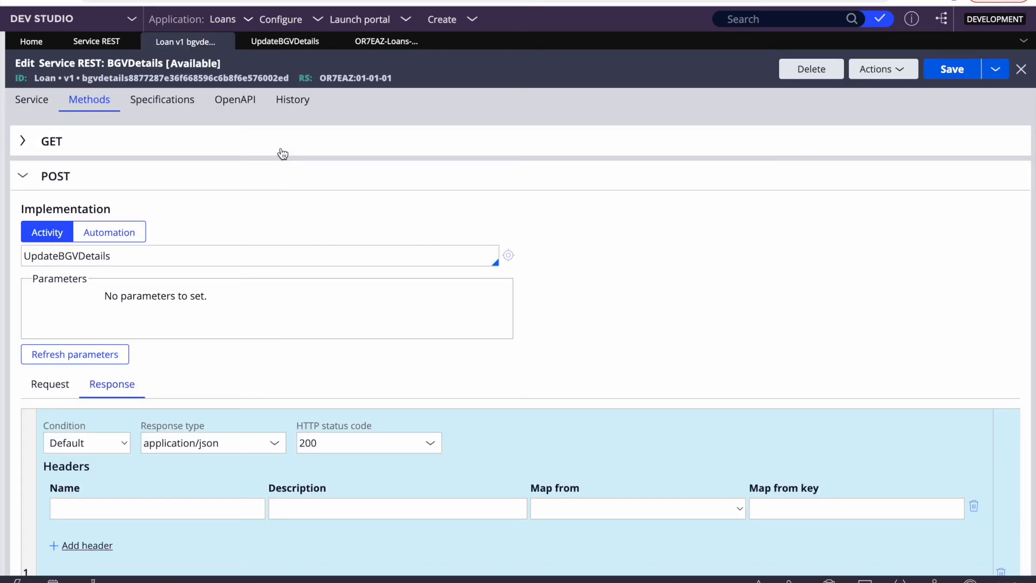
pyautogui.click(883, 69)
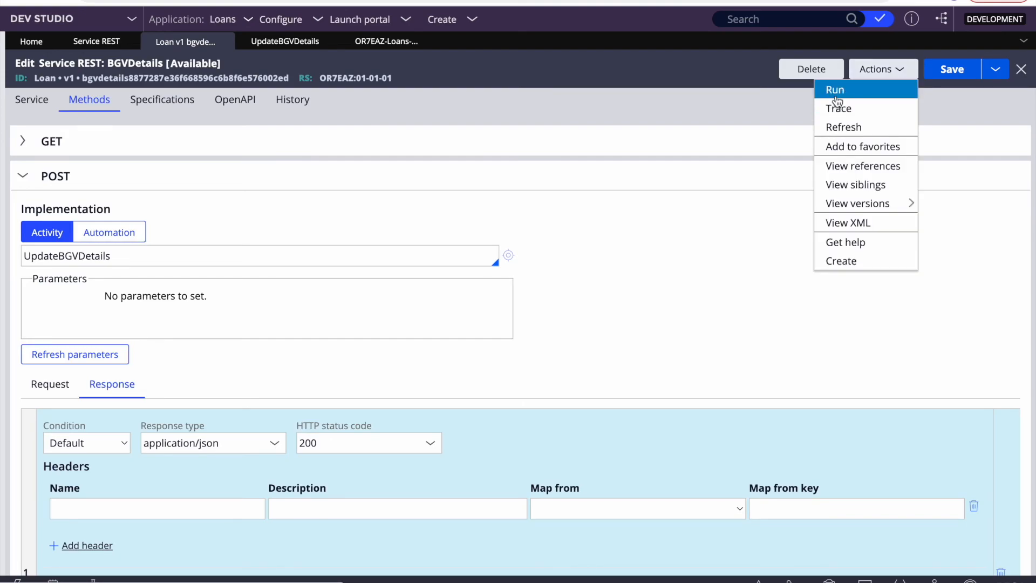
pyautogui.click(837, 89)
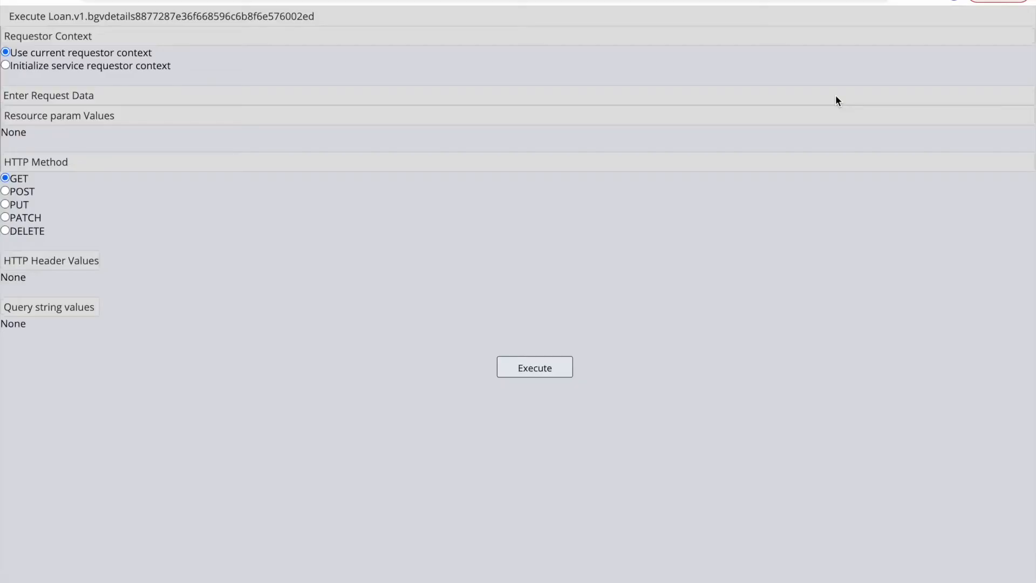
pyautogui.click(12, 192)
# Step: Copy the request JSON from Visual Studio Code into the Message Buffer
pyautogui.rightClick(319, 325)
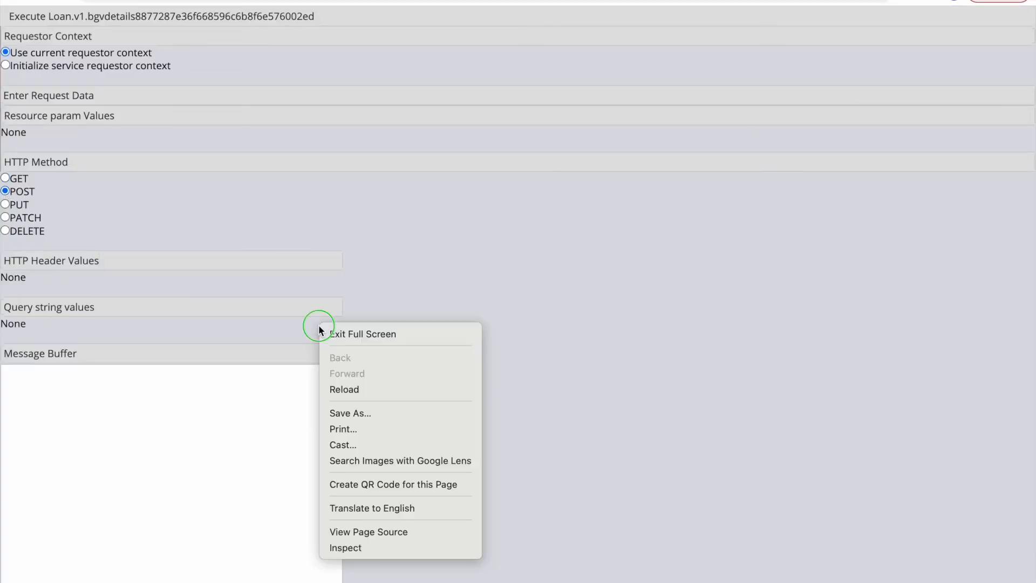
pyautogui.click(135, 452)
pyautogui.rightClick(634, 357)
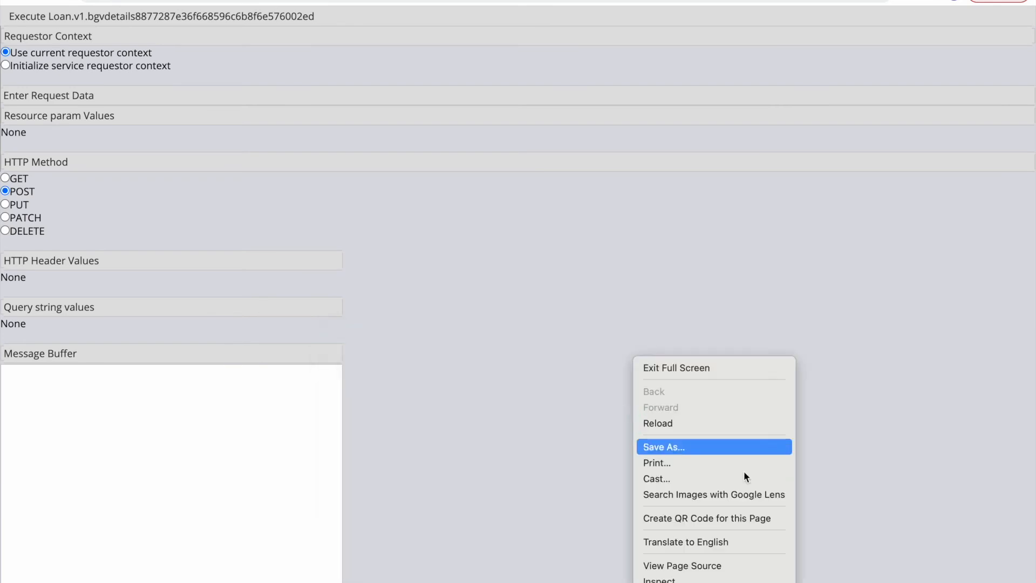
pyautogui.rightClick(581, 309)
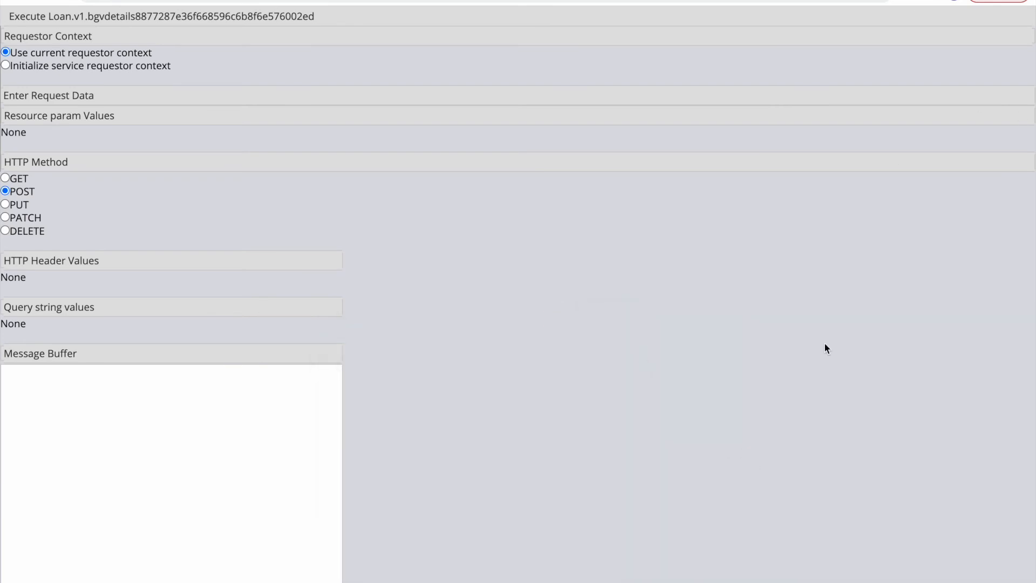
pyautogui.press('F4')
pyautogui.click(751, 575)
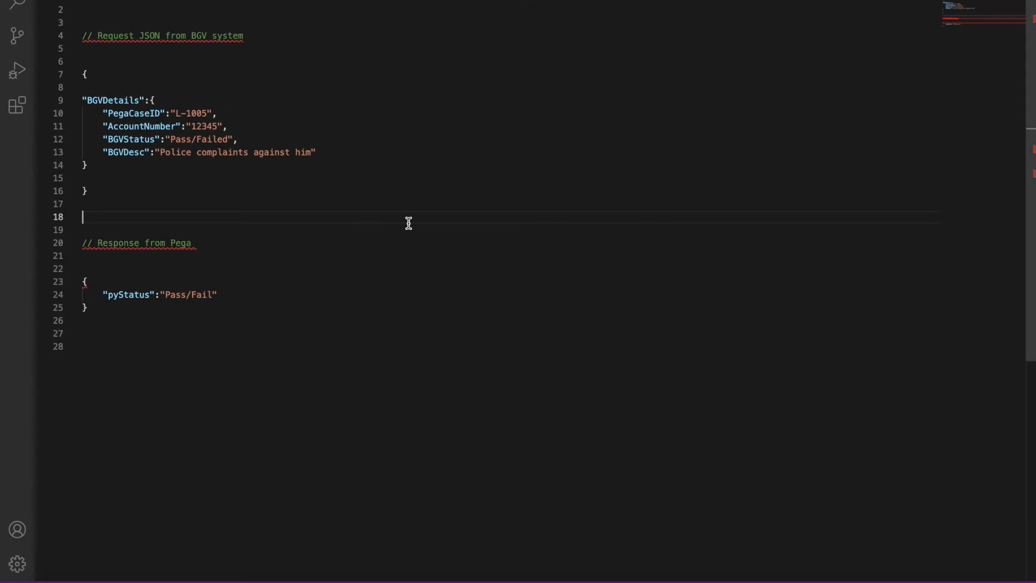
pyautogui.moveTo(97, 189); pyautogui.dragTo(72, 81)
pyautogui.press('super+c')
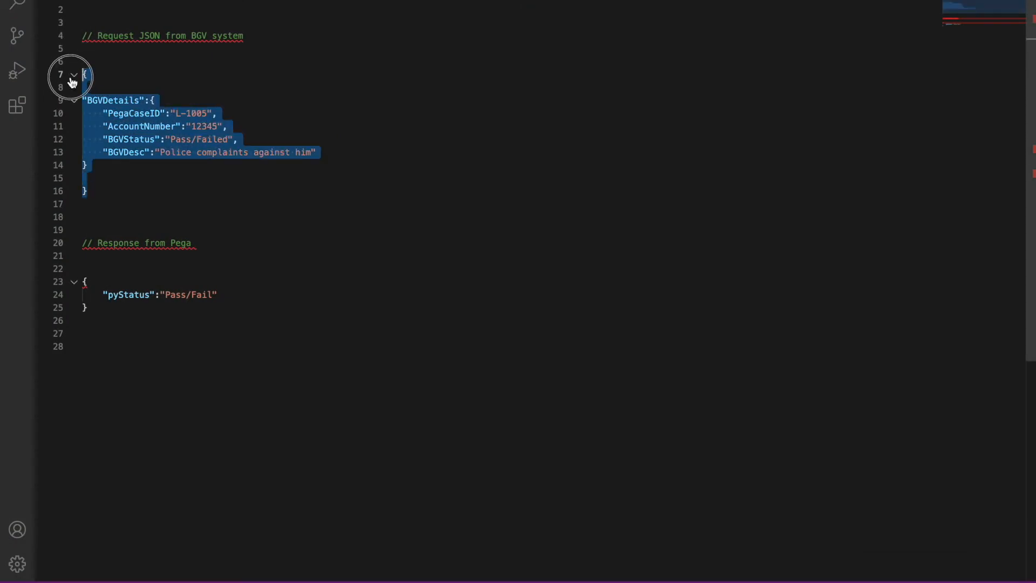
pyautogui.rightClick(426, 171)
pyautogui.press('F4')
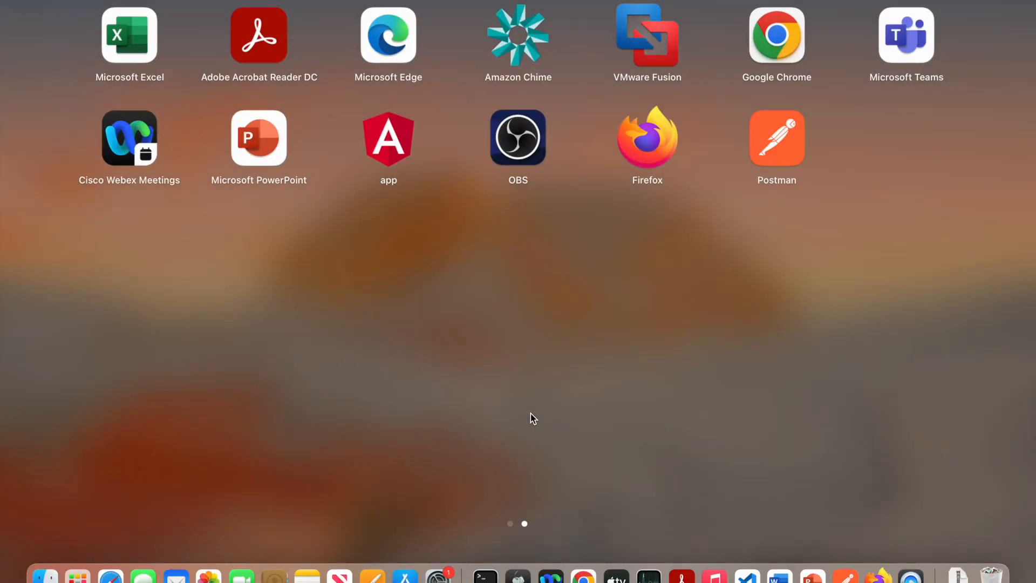
pyautogui.click(583, 576)
pyautogui.click(150, 413)
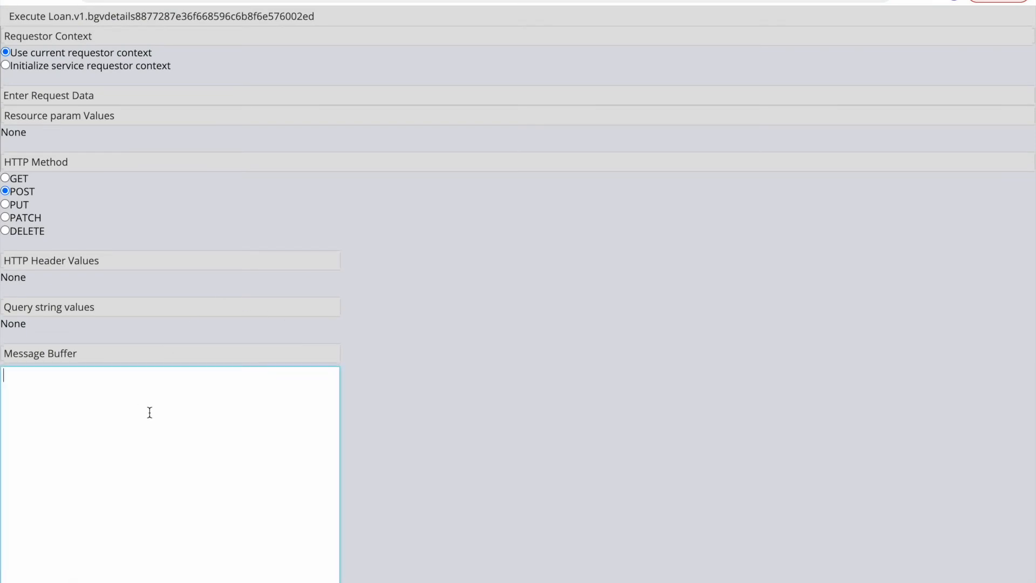
pyautogui.press('super+v')
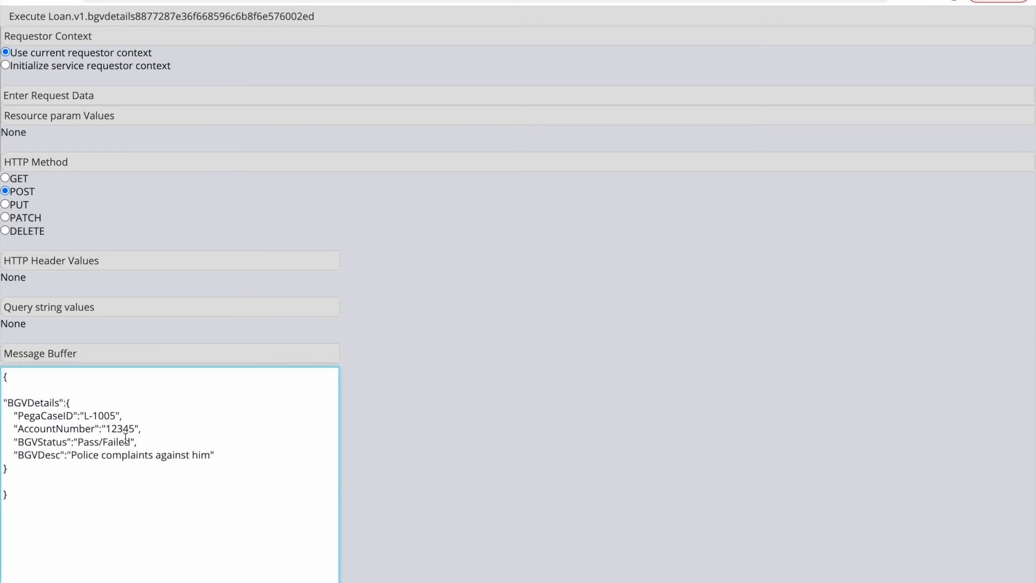
# Step: Change BGVStatus and BGVDesc to Pass, execute the POST, and check the Success result
pyautogui.click(129, 441)
pyautogui.press('BackSpace')
pyautogui.click(221, 451)
pyautogui.moveTo(214, 455); pyautogui.dragTo(73, 460)
pyautogui.press('BackSpace')
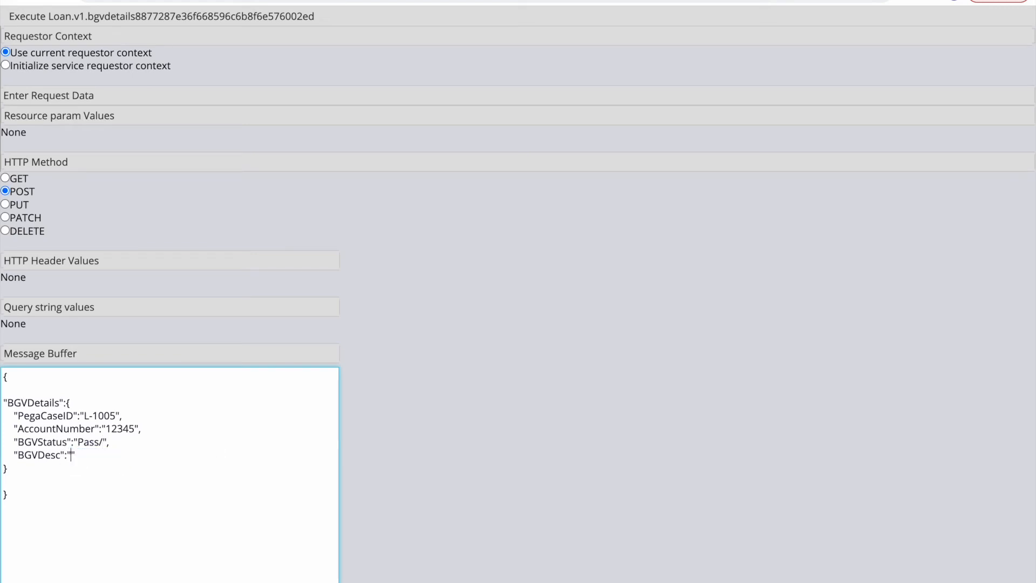
pyautogui.write('Pass')
pyautogui.scroll(-2, 280, 343)
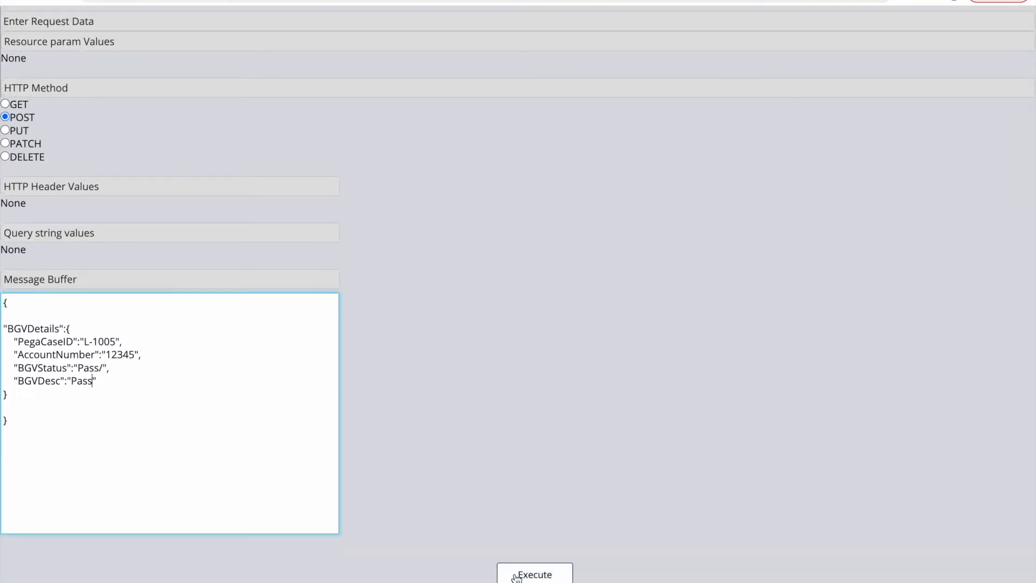
pyautogui.click(516, 576)
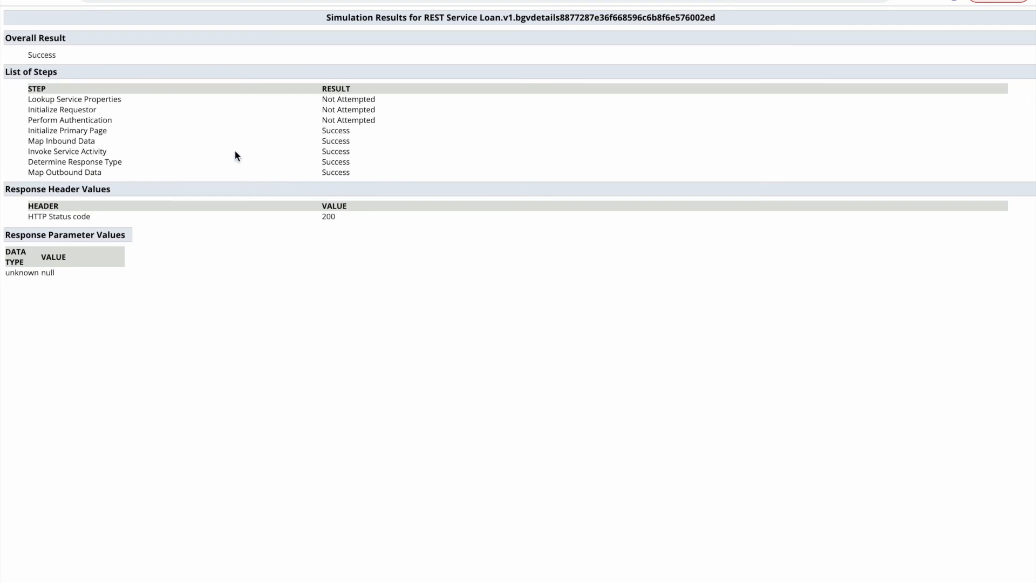
pyautogui.doubleClick(44, 55)
pyautogui.click(292, 280)
pyautogui.hotkey('ctrl', 'w')
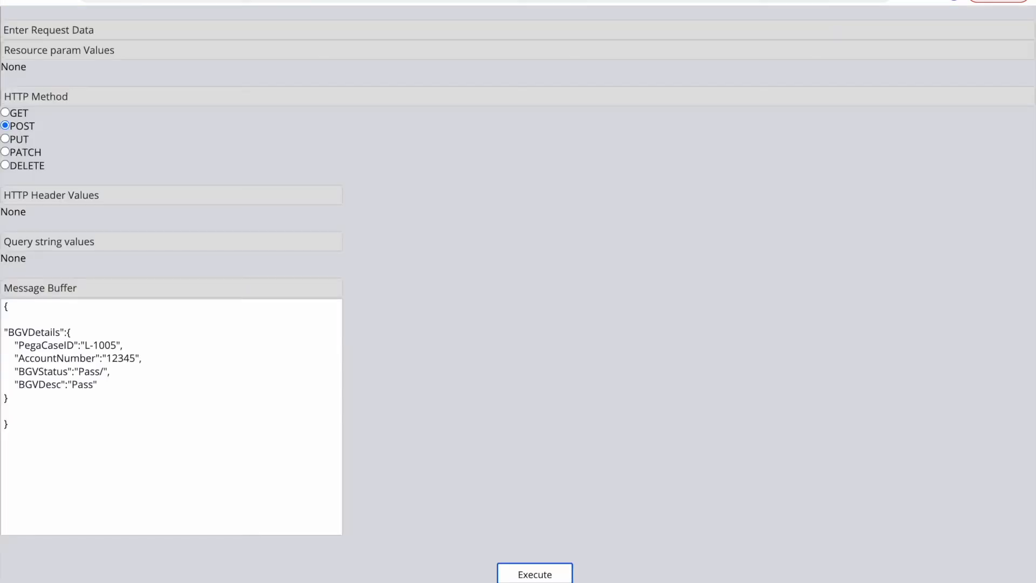
pyautogui.hotkey('ctrl', 'w')
# Step: Review step 3's .pyLabel parameters and step 1's parameters in UpdateBGVDetails
pyautogui.click(318, 42)
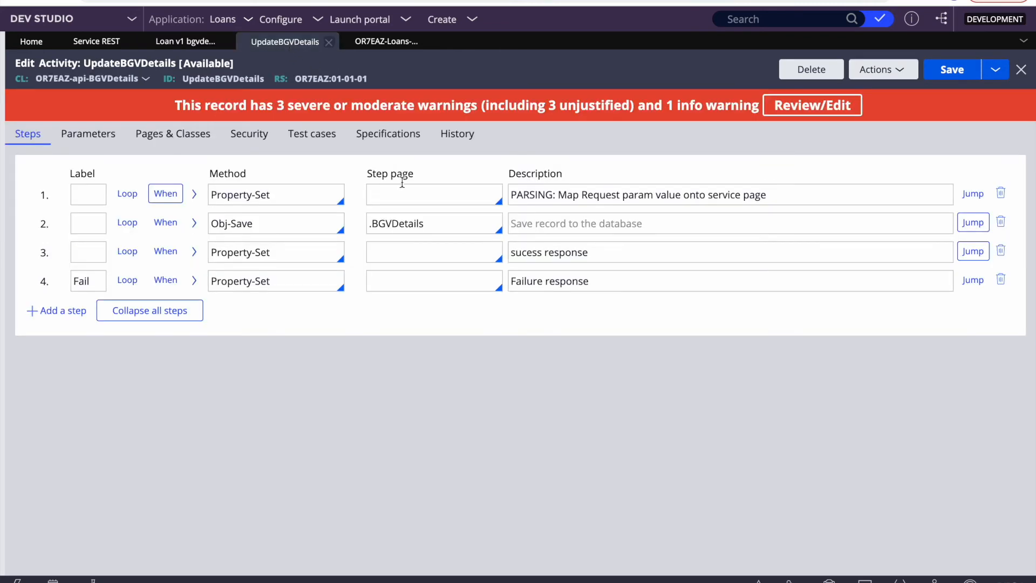
pyautogui.click(193, 254)
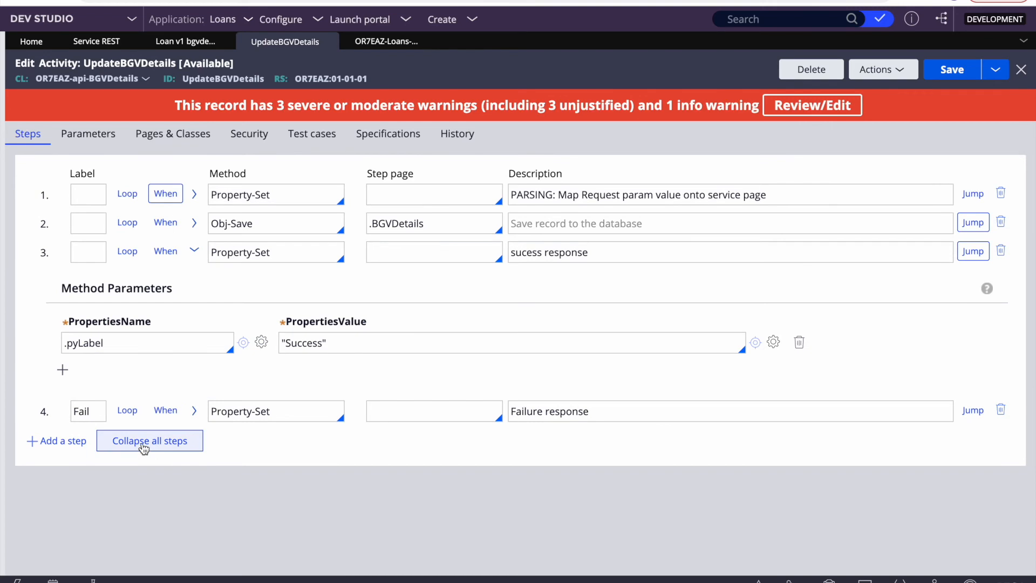
pyautogui.click(143, 445)
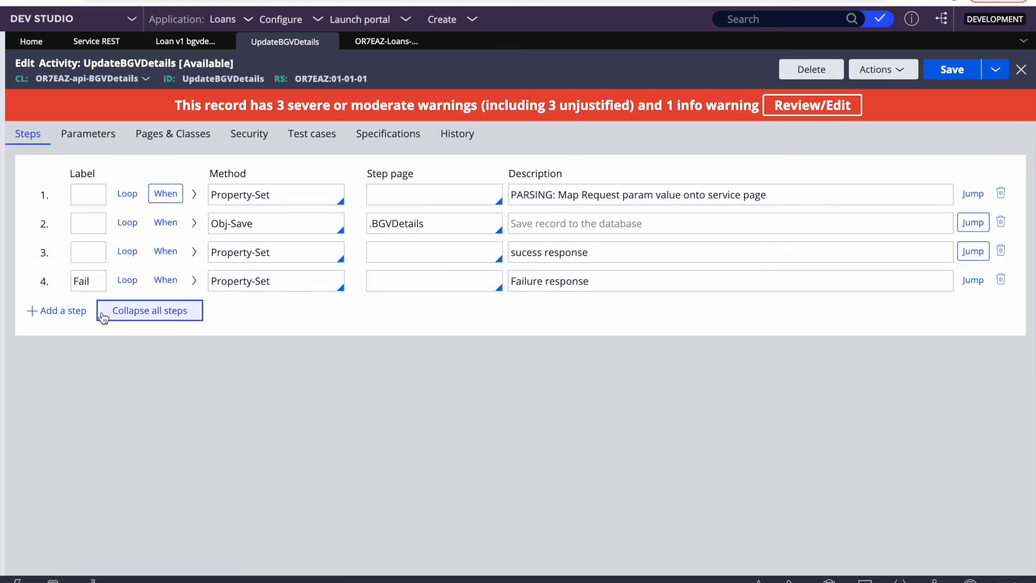
pyautogui.click(194, 253)
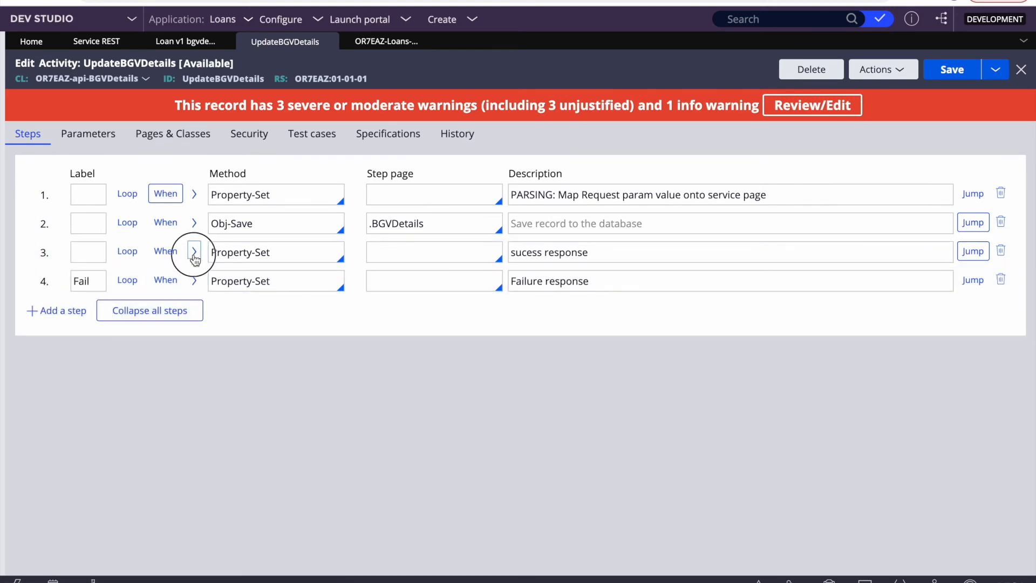
pyautogui.doubleClick(126, 341)
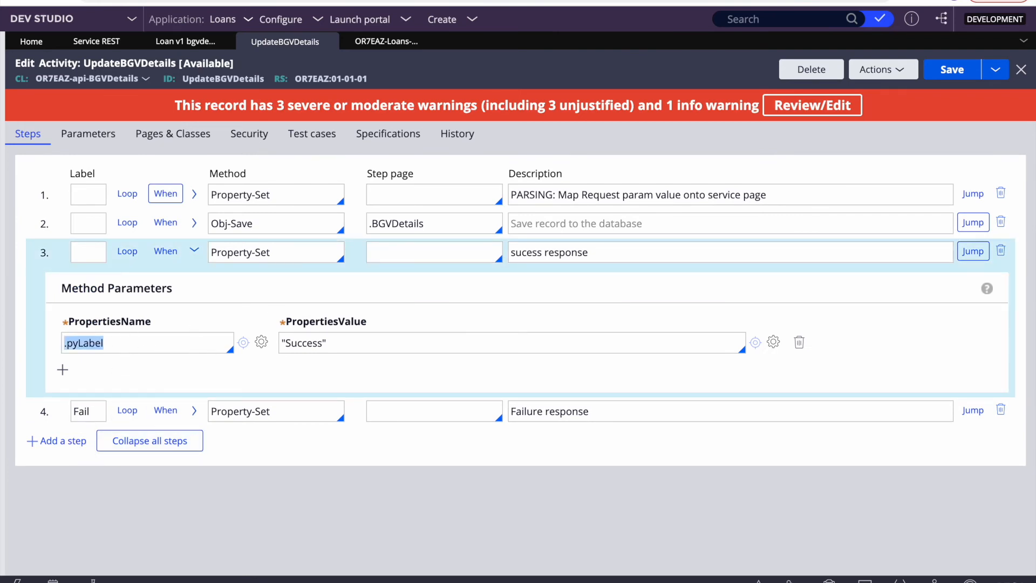
pyautogui.click(280, 349)
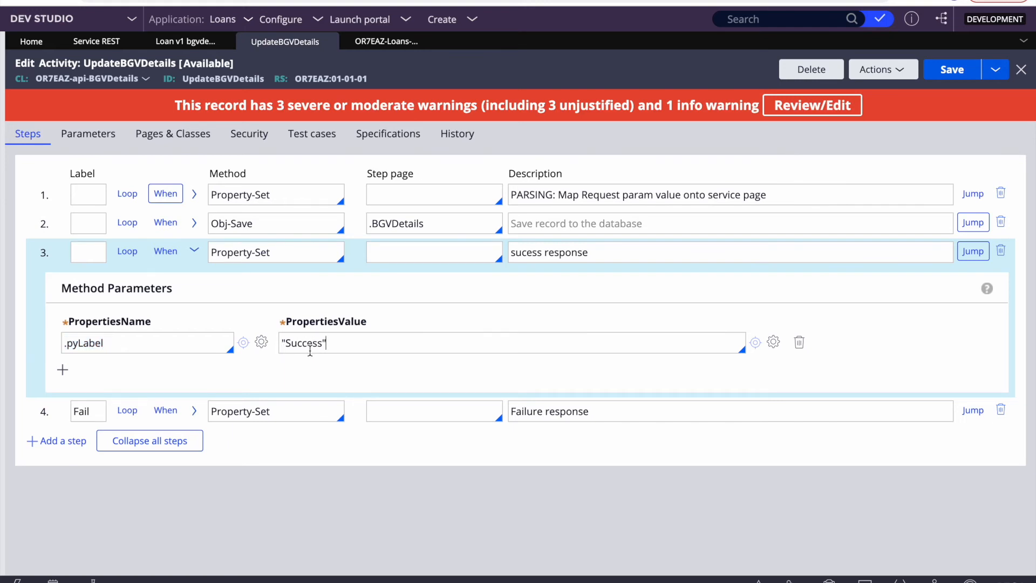
pyautogui.doubleClick(127, 343)
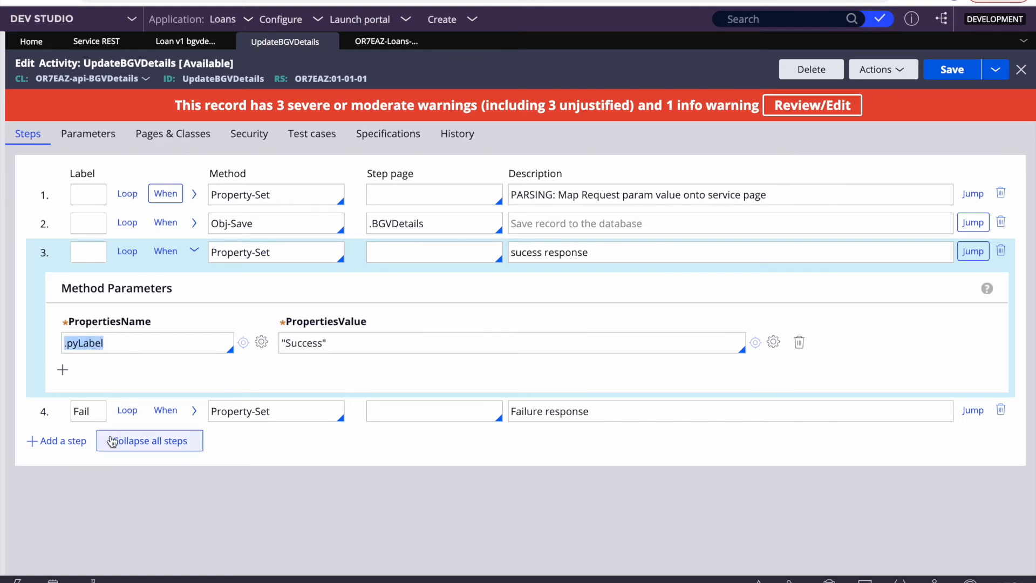
pyautogui.click(115, 439)
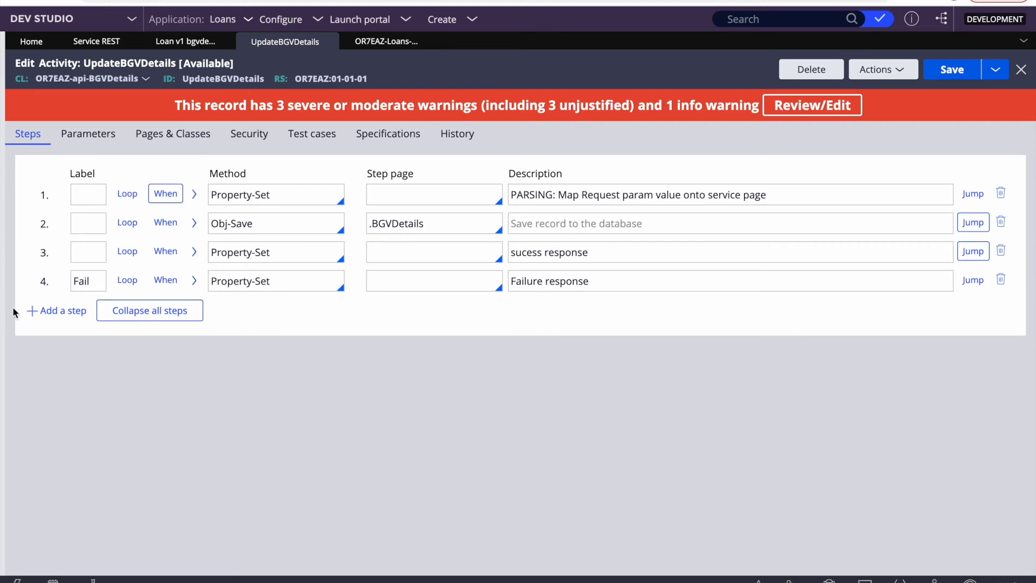
pyautogui.click(195, 194)
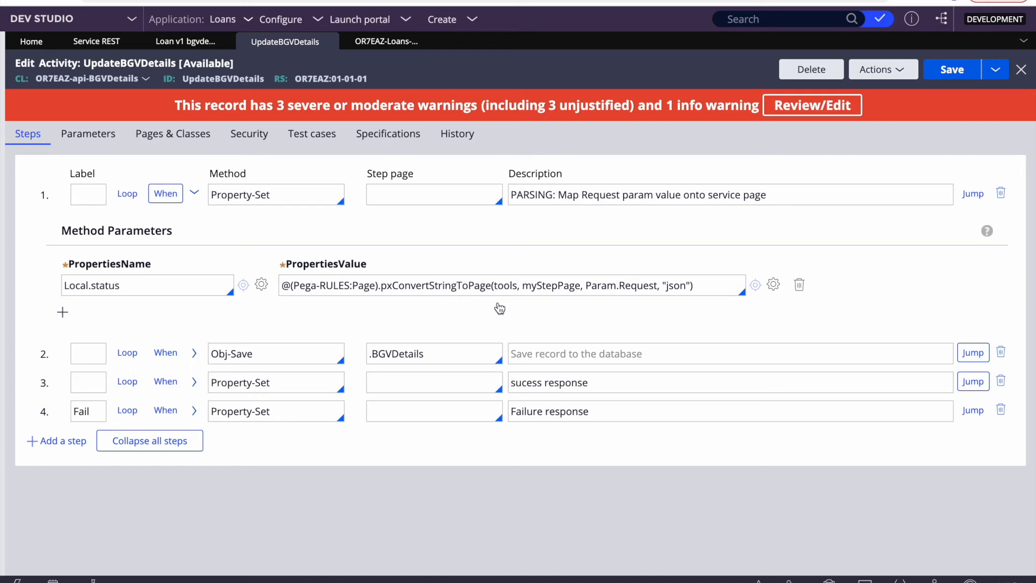
# Step: Replace .pyLabel with Param.Response in steps 3 and 4 and save the activity
pyautogui.click(194, 381)
pyautogui.tripleClick(144, 467)
pyautogui.press('BackSpace')
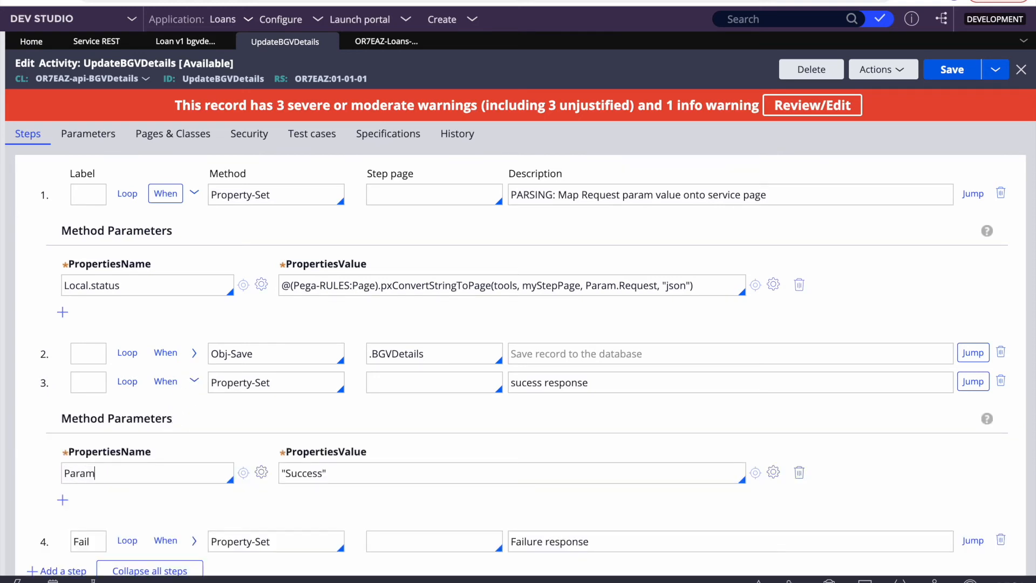
pyautogui.write('Param.Response')
pyautogui.scroll(-1, 222, 529)
pyautogui.click(194, 516)
pyautogui.scroll(-3, 184, 486)
pyautogui.doubleClick(160, 326)
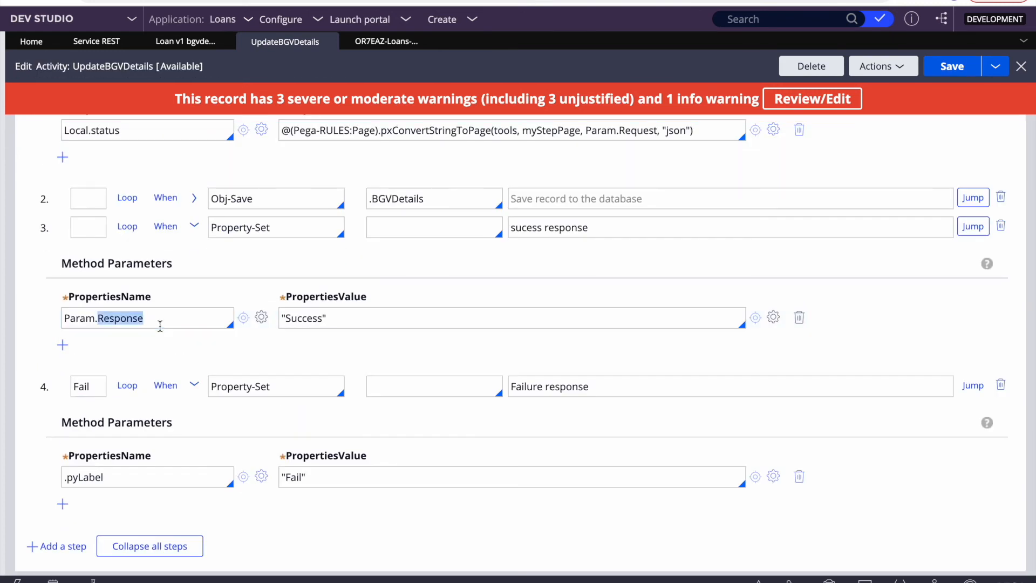
pyautogui.tripleClick(161, 326)
pyautogui.hotkey('ctrl', 'c')
pyautogui.tripleClick(130, 482)
pyautogui.hotkey('ctrl', 'v')
pyautogui.click(953, 67)
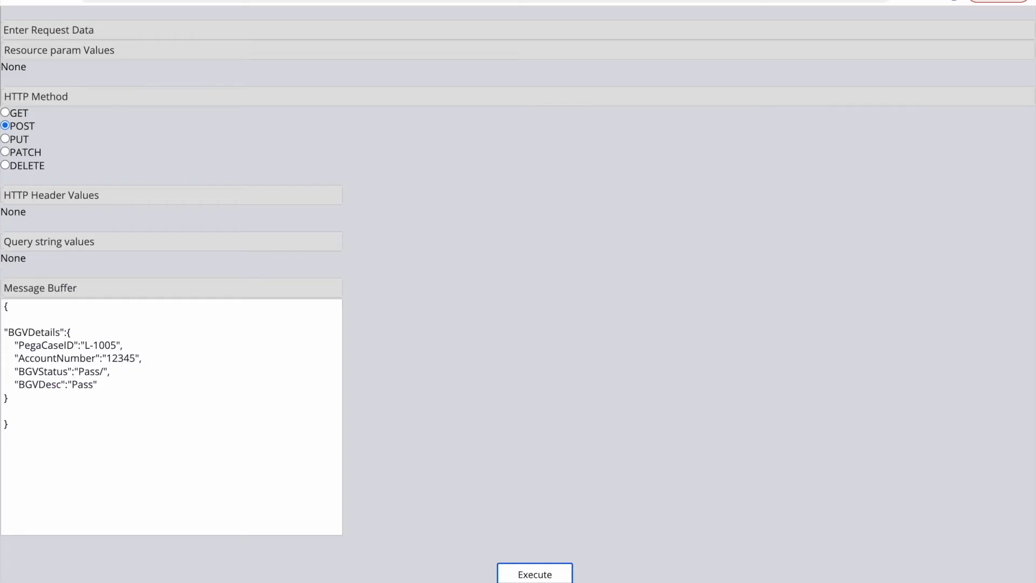
# Step: Rerun the POST test, confirm the "Success" response, close the results and go Home
pyautogui.click(535, 575)
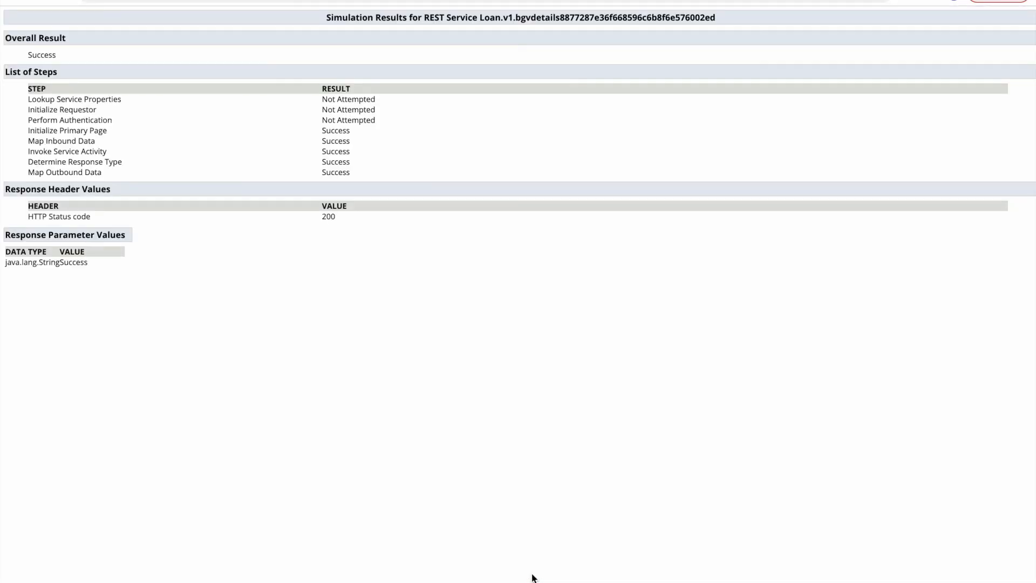
pyautogui.doubleClick(78, 260)
pyautogui.press('super+w')
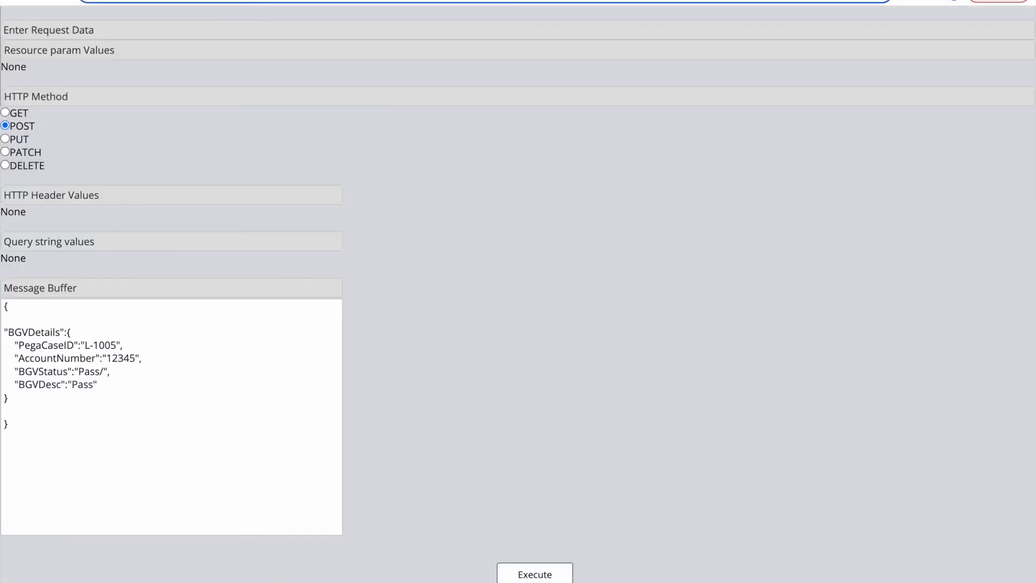
pyautogui.press('super+w')
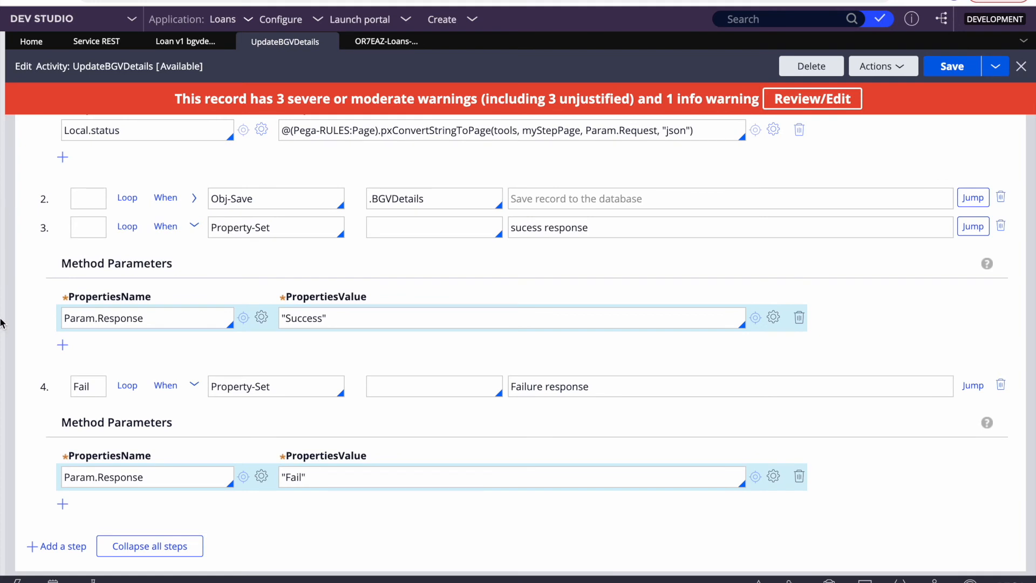
pyautogui.click(32, 42)
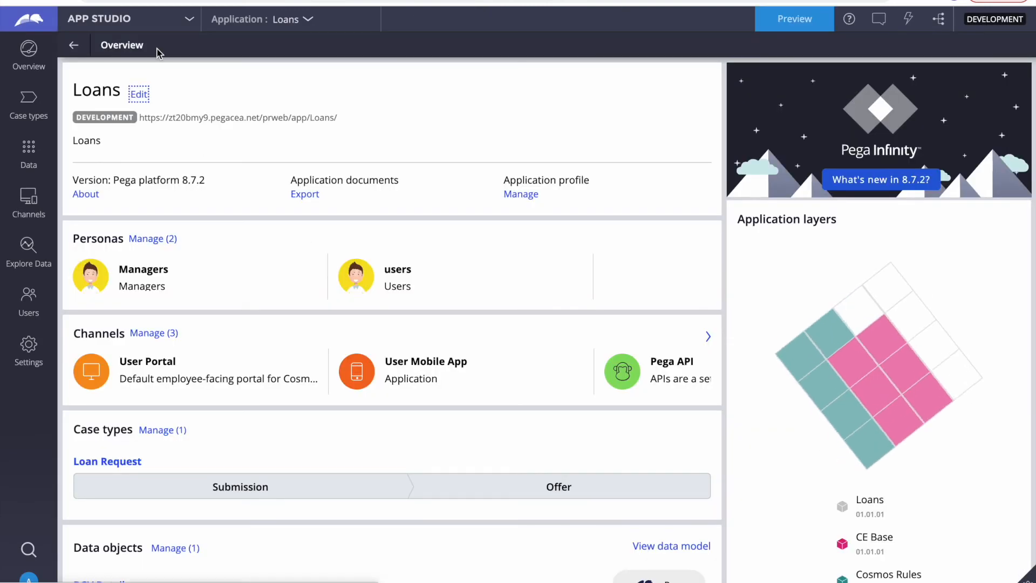
# Step: Switch to Dev Studio and open the cases REST service's POST method details from Recents
pyautogui.click(123, 20)
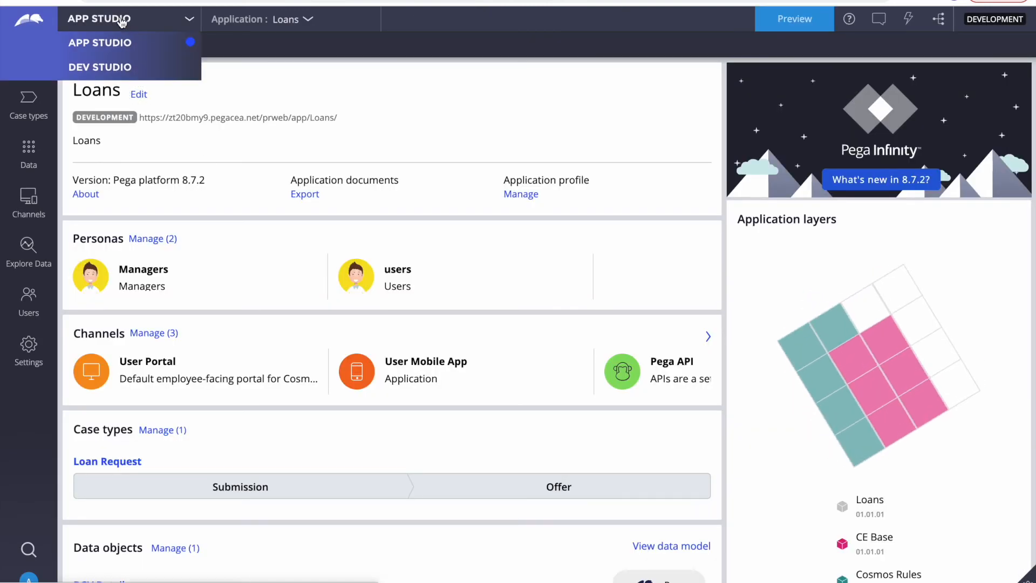
pyautogui.click(96, 65)
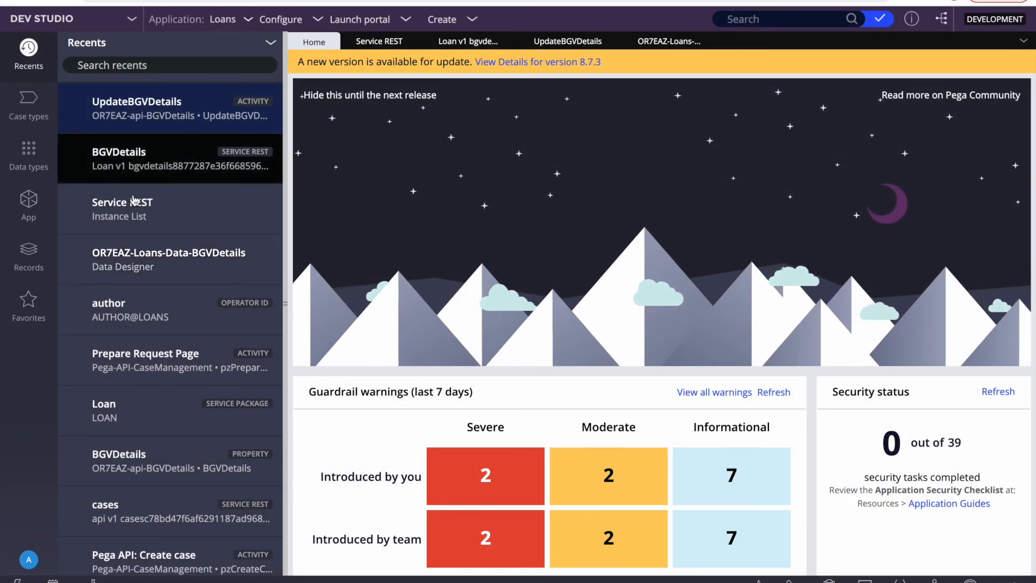
pyautogui.scroll(-3, 141, 410)
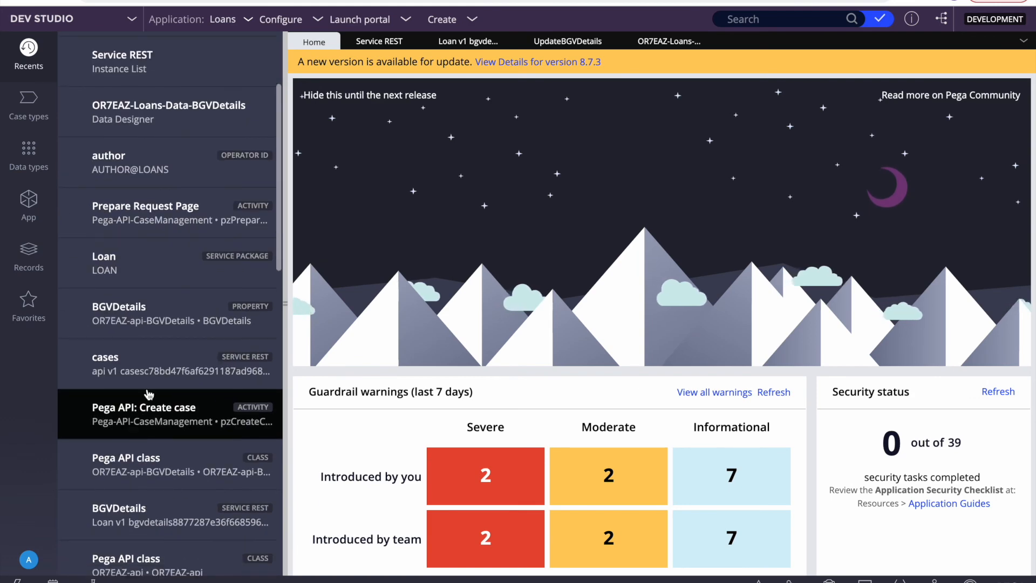
pyautogui.scroll(-2, 149, 394)
pyautogui.click(247, 282)
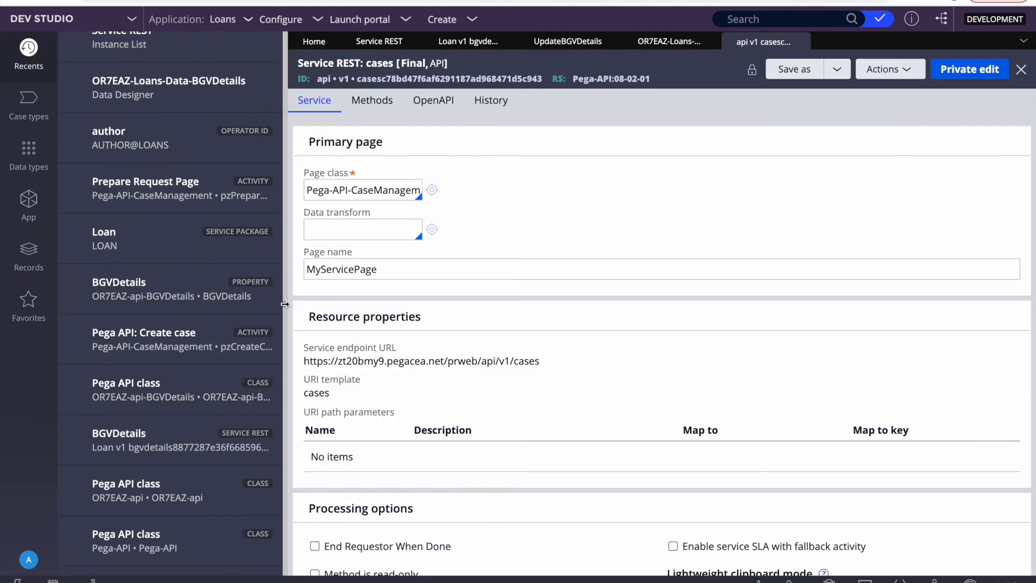
pyautogui.click(284, 303)
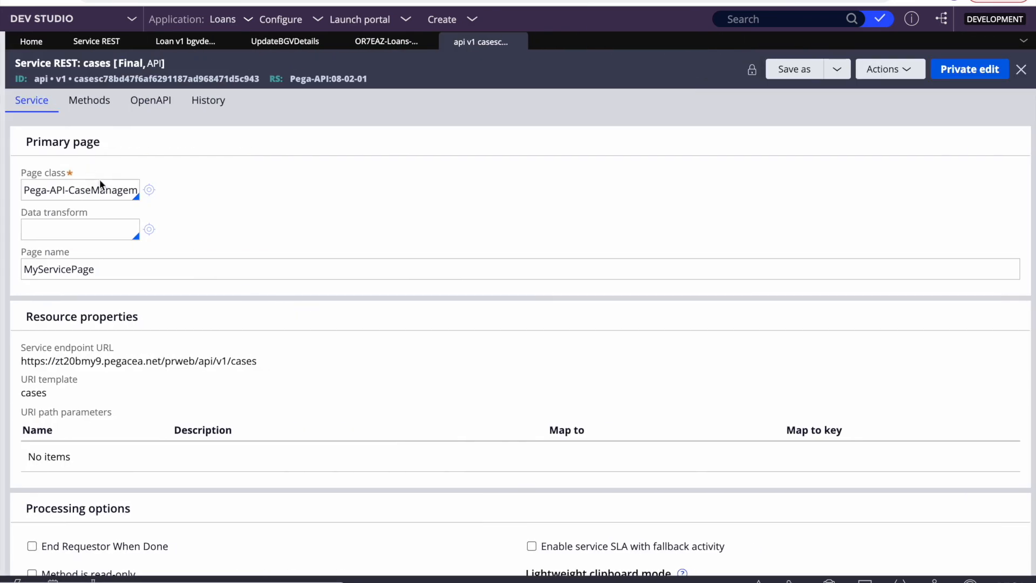
pyautogui.click(88, 101)
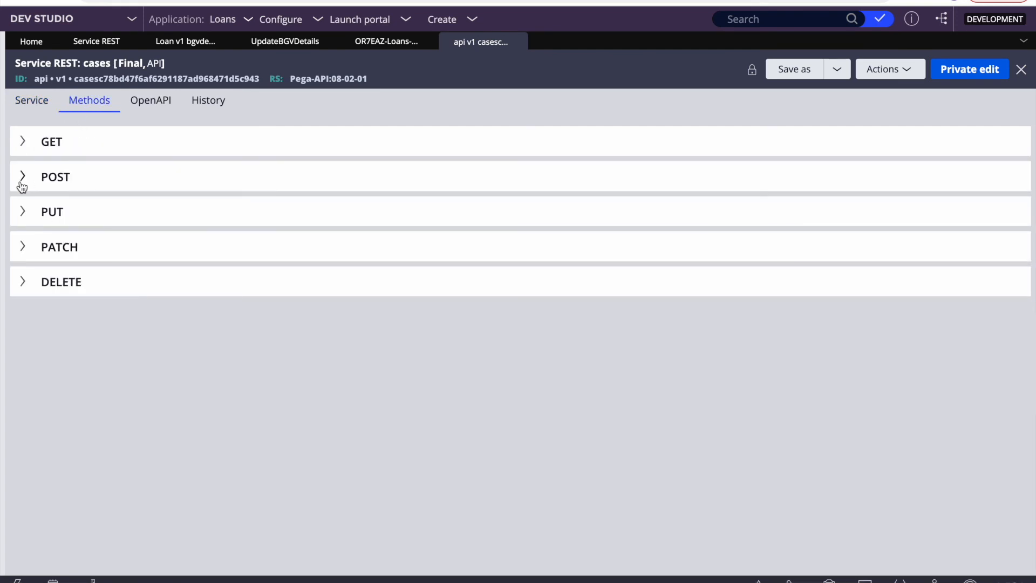
pyautogui.click(22, 178)
# Step: Open pzCreateCase, then pzPrepareResponse, and inspect step 4's pxConvertPageToString json expression for Param.Response
pyautogui.click(508, 257)
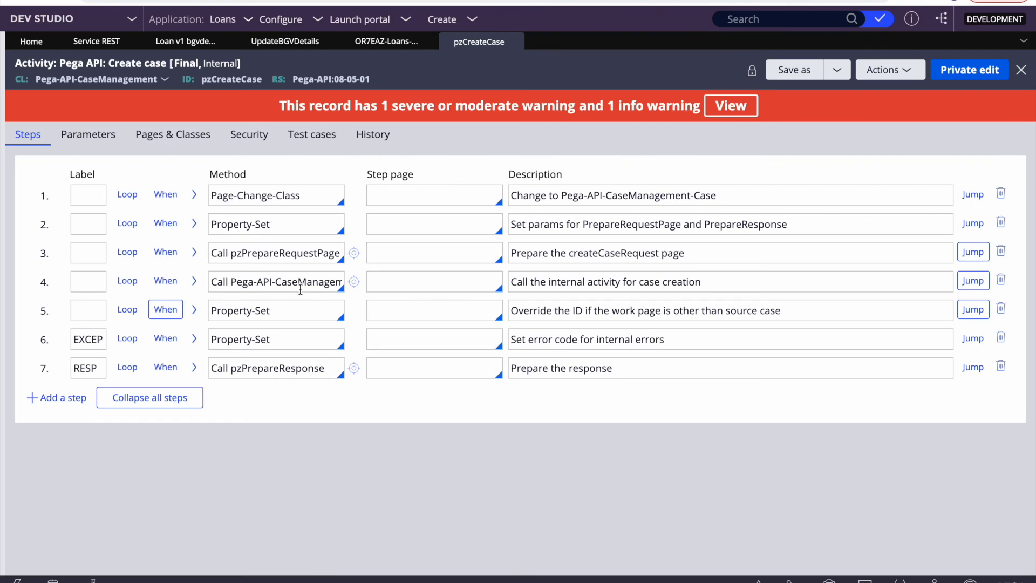
pyautogui.click(354, 369)
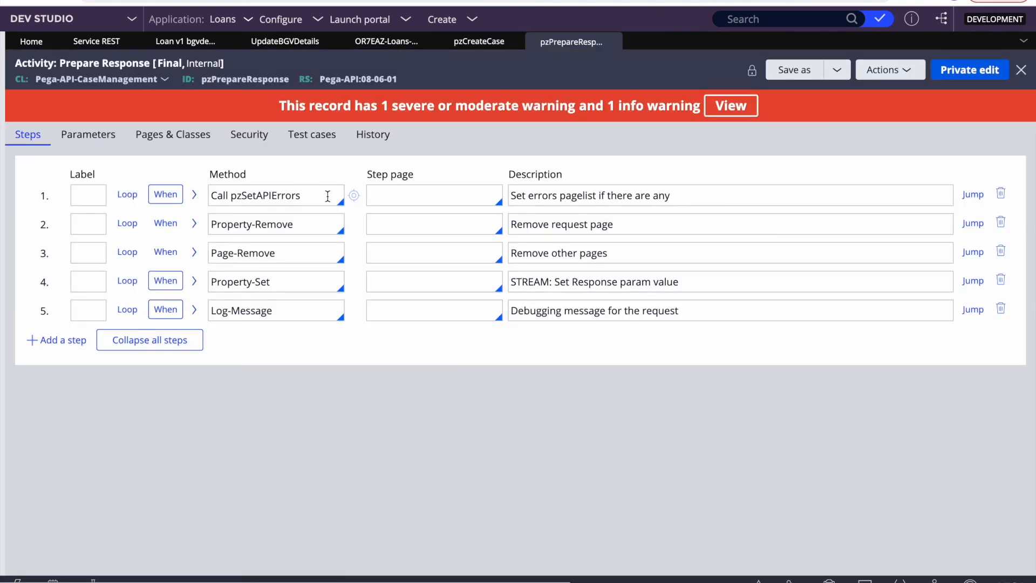
pyautogui.click(194, 280)
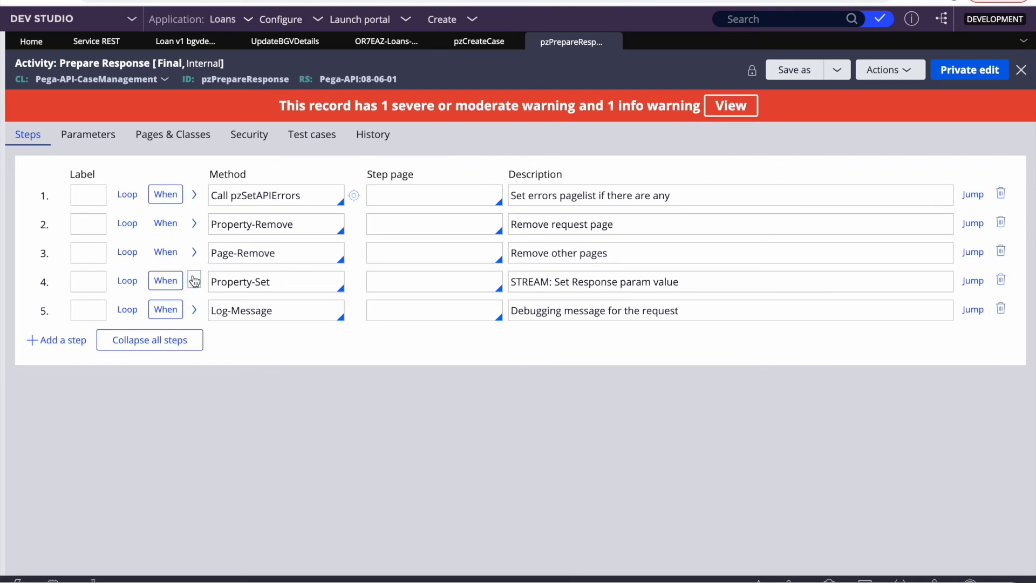
pyautogui.doubleClick(428, 371)
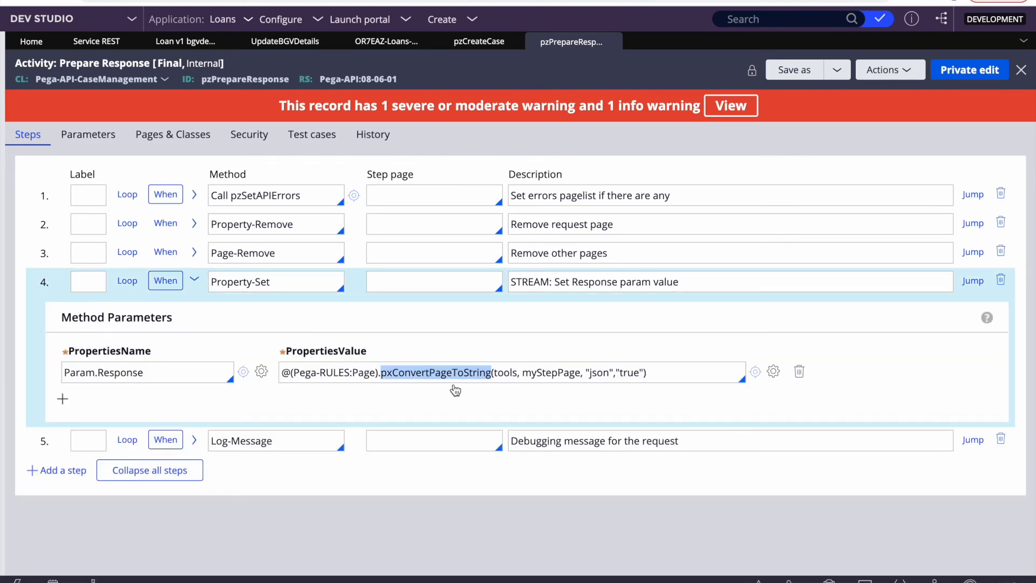
pyautogui.doubleClick(598, 374)
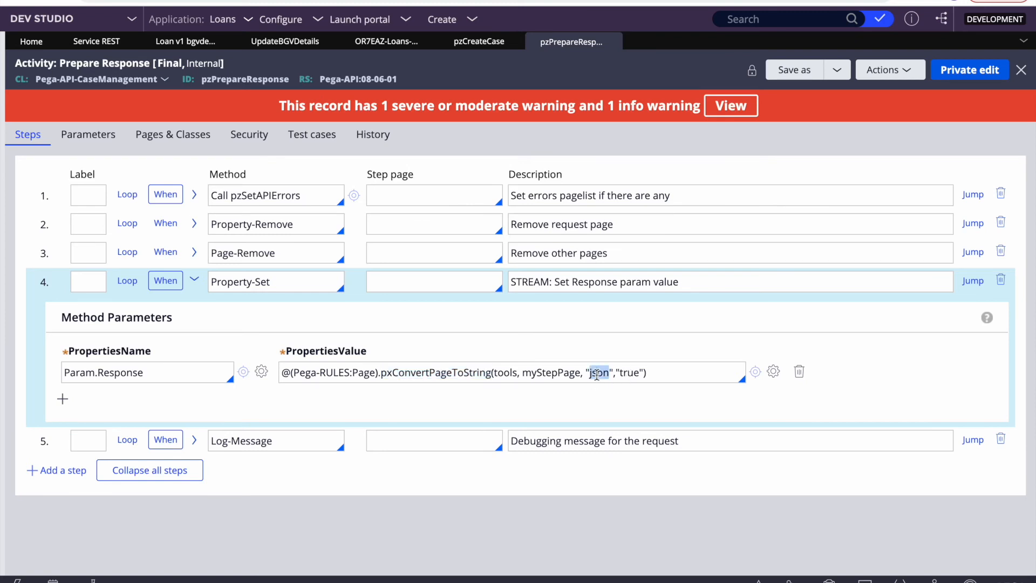
pyautogui.tripleClick(415, 372)
pyautogui.hotkey('ctrl', 'c')
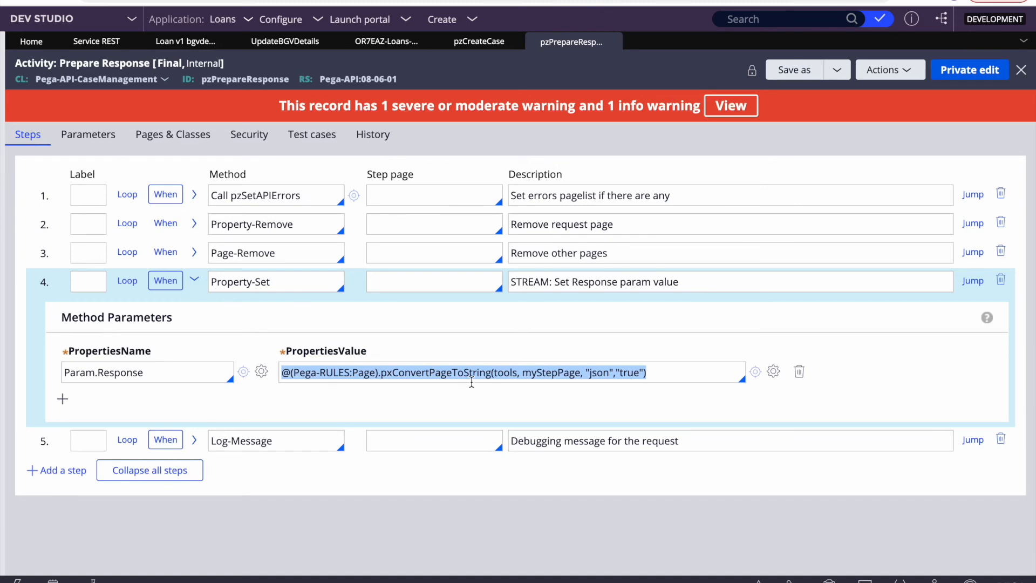
pyautogui.doubleClick(168, 372)
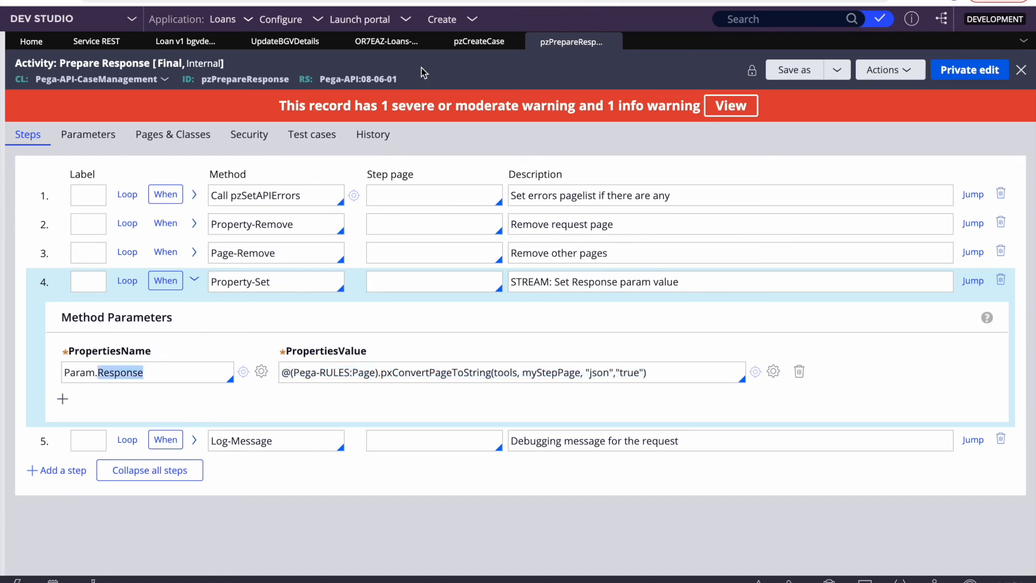
pyautogui.click(285, 42)
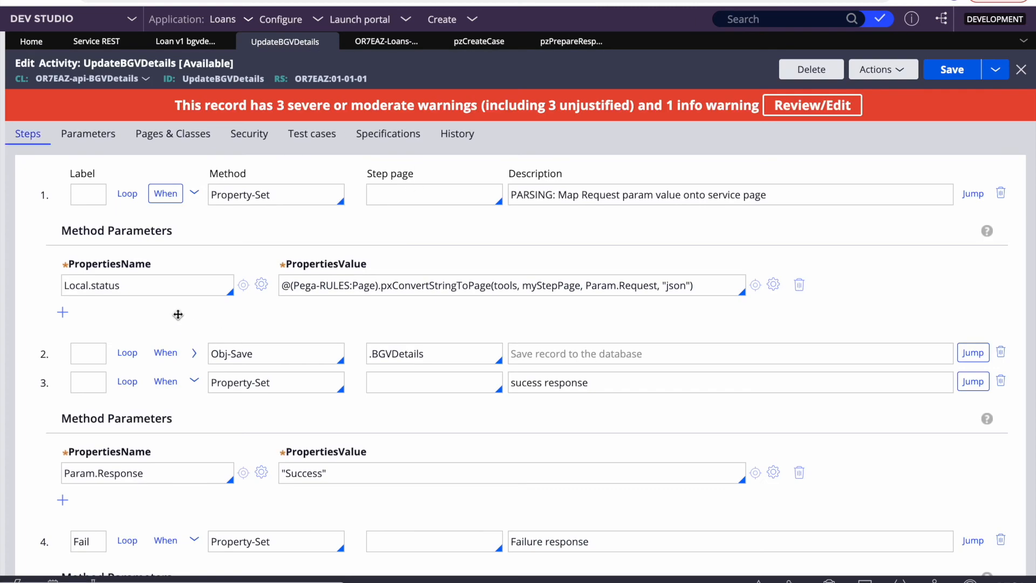
# Step: Paste the pxConvertPageToString expression into a new parameter row in step 1
pyautogui.click(63, 312)
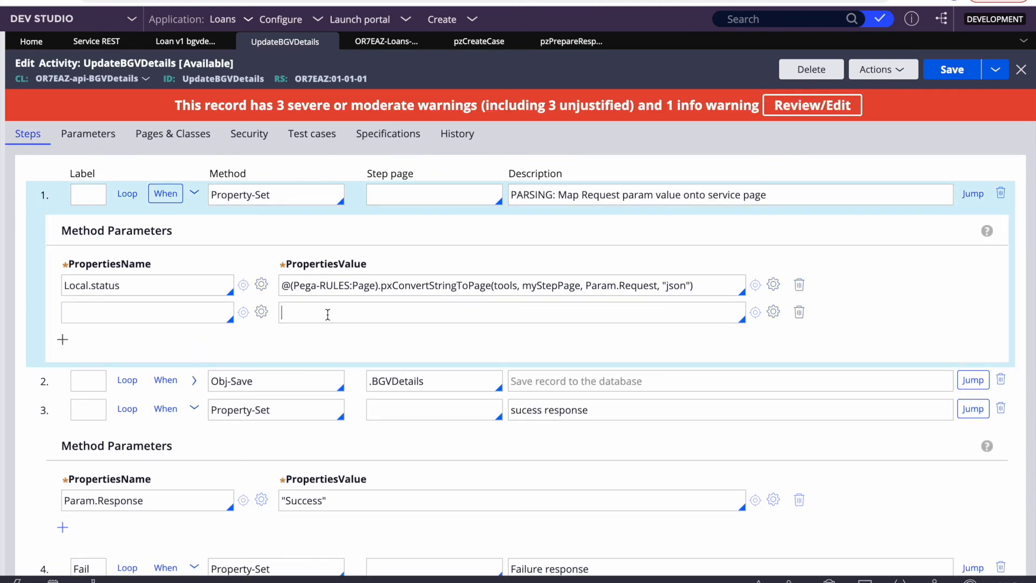
pyautogui.hotkey('ctrl', 'v')
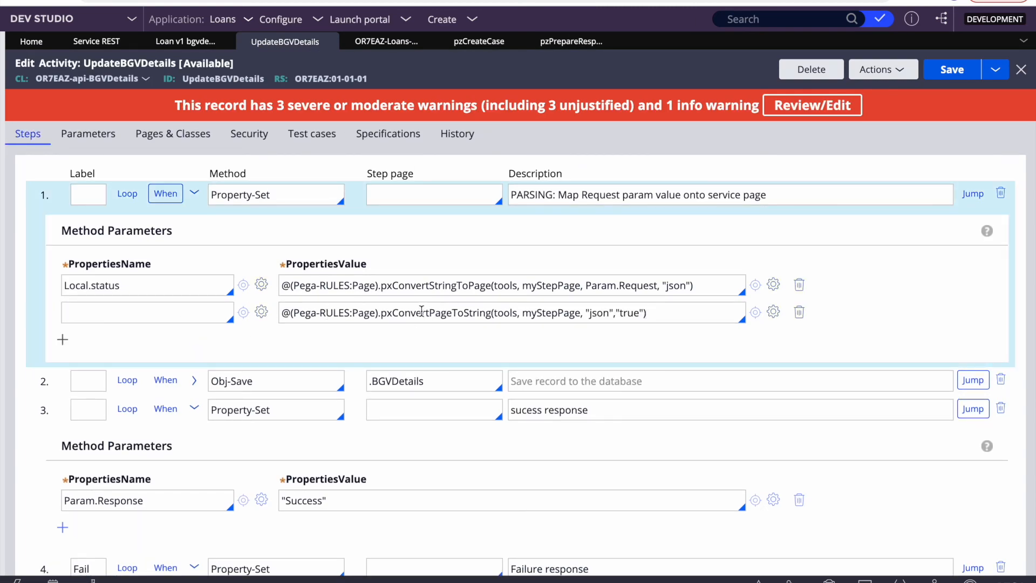
pyautogui.doubleClick(413, 286)
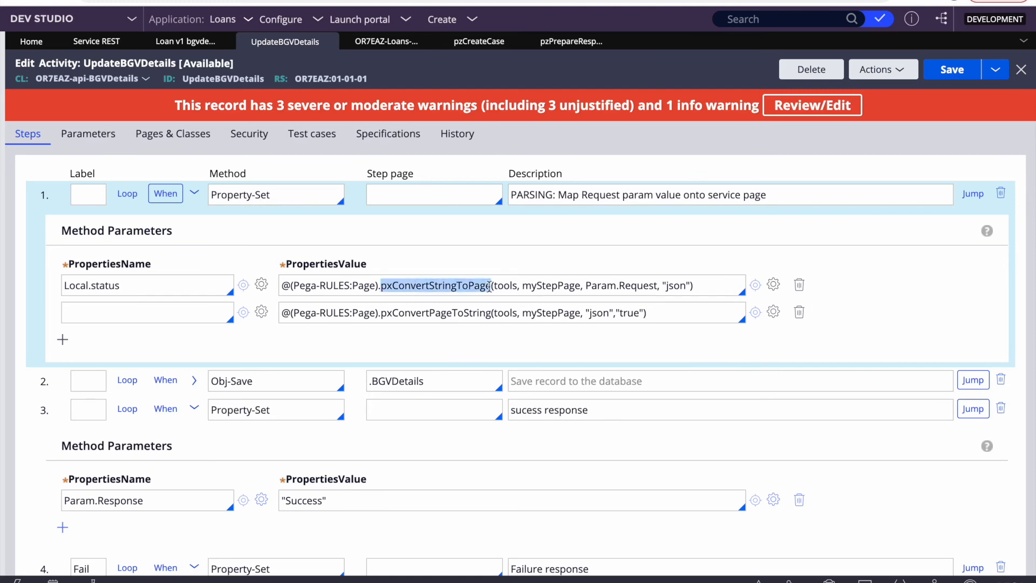
pyautogui.doubleClick(421, 314)
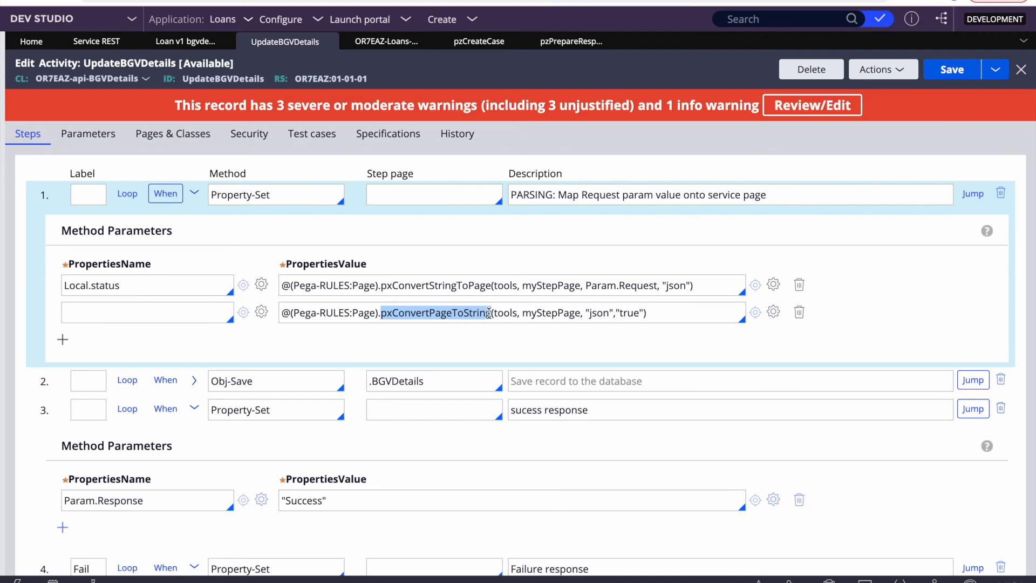
pyautogui.scroll(-2, 475, 335)
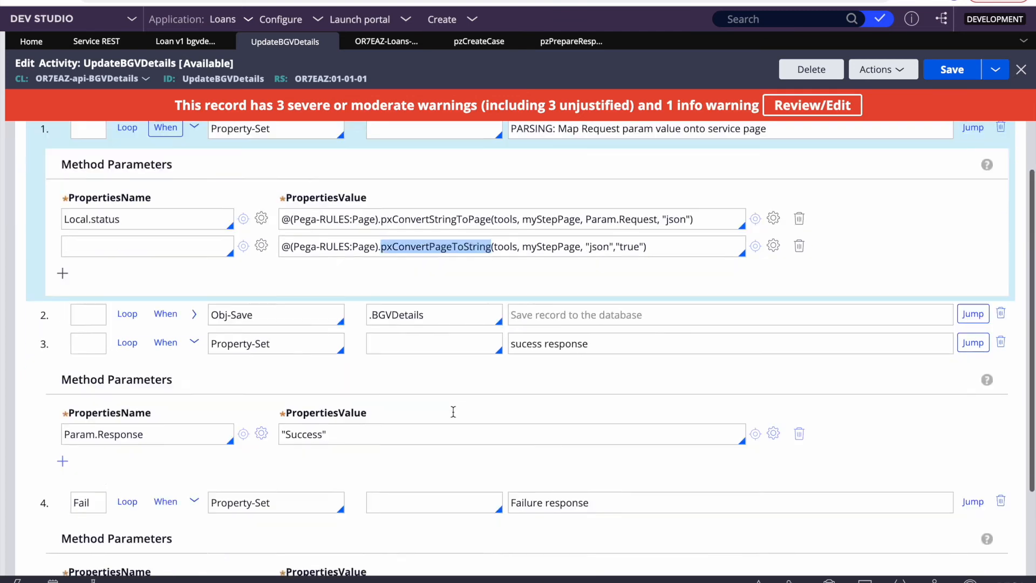
pyautogui.doubleClick(300, 398)
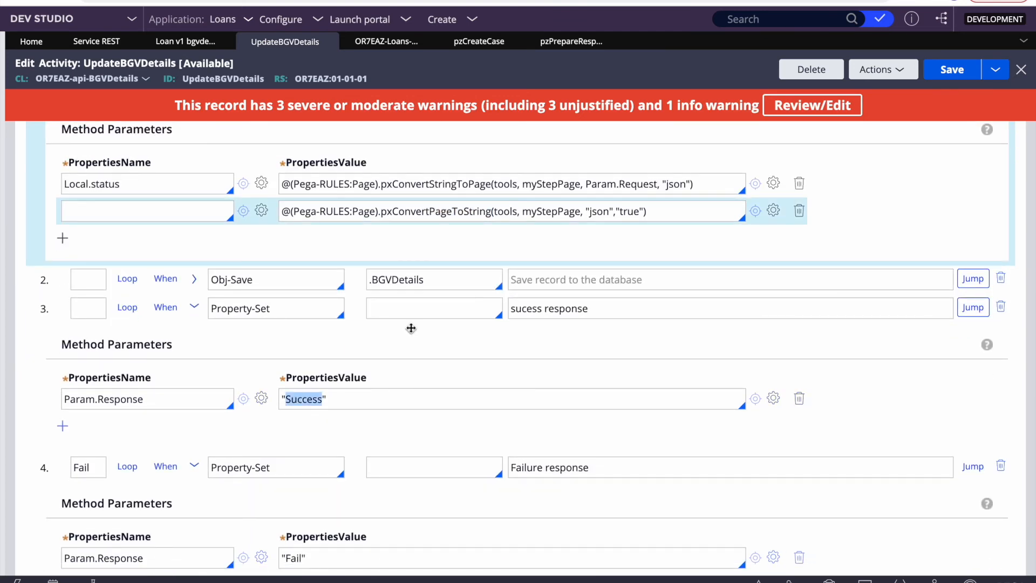
pyautogui.click(132, 397)
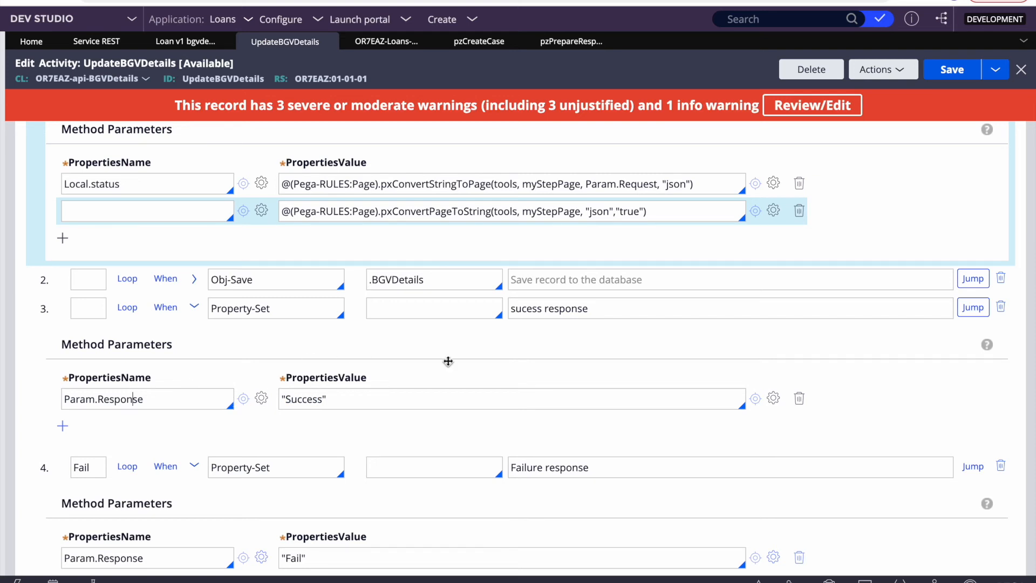
pyautogui.scroll(2, 448, 360)
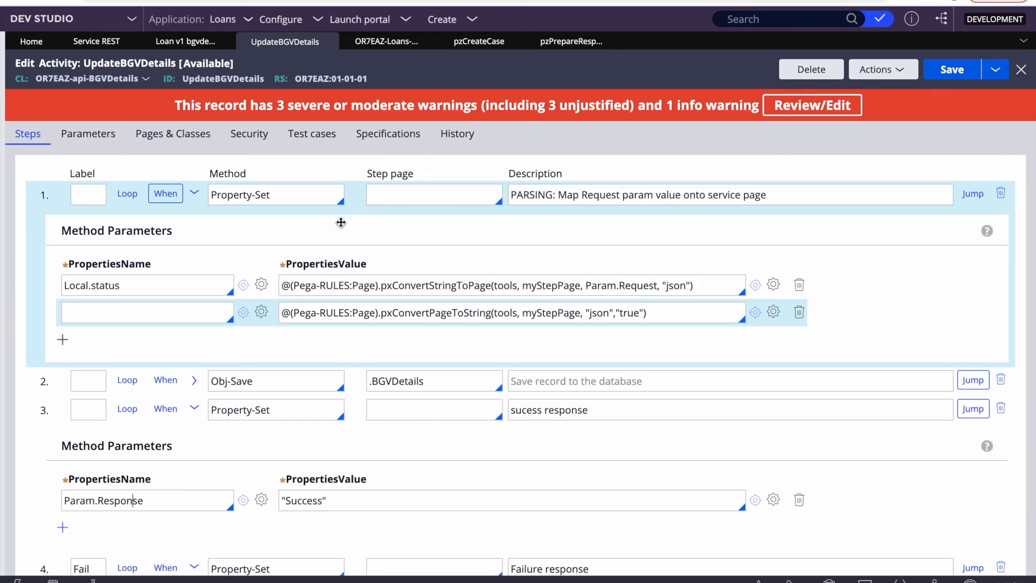
# Step: Define ResponsePage in Pages & Classes with class OR7EAZ-api-BGVDetails
pyautogui.click(158, 140)
pyautogui.click(55, 203)
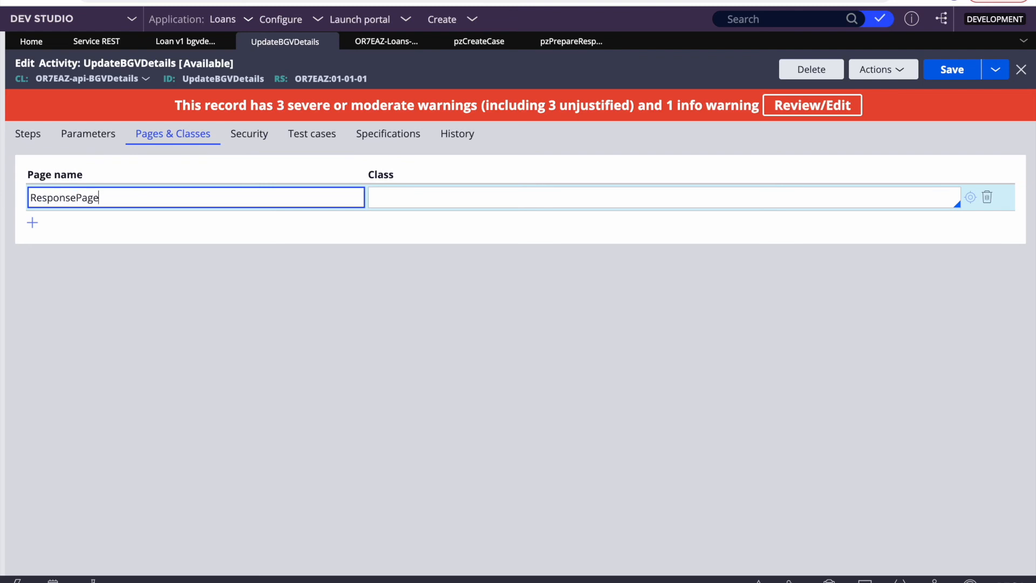
pyautogui.moveTo(35, 81); pyautogui.dragTo(142, 81)
pyautogui.hotkey('ctrl', 'c')
pyautogui.click(414, 197)
pyautogui.hotkey('ctrl', 'v')
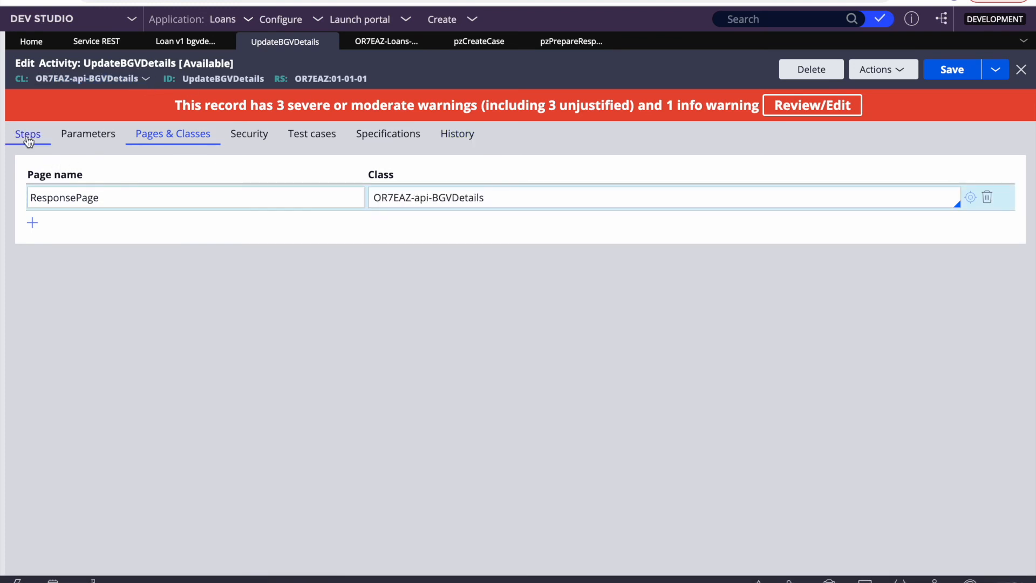
pyautogui.click(28, 138)
# Step: Set ResponsePage as the step page for steps 3 and 4
pyautogui.scroll(-1, 368, 372)
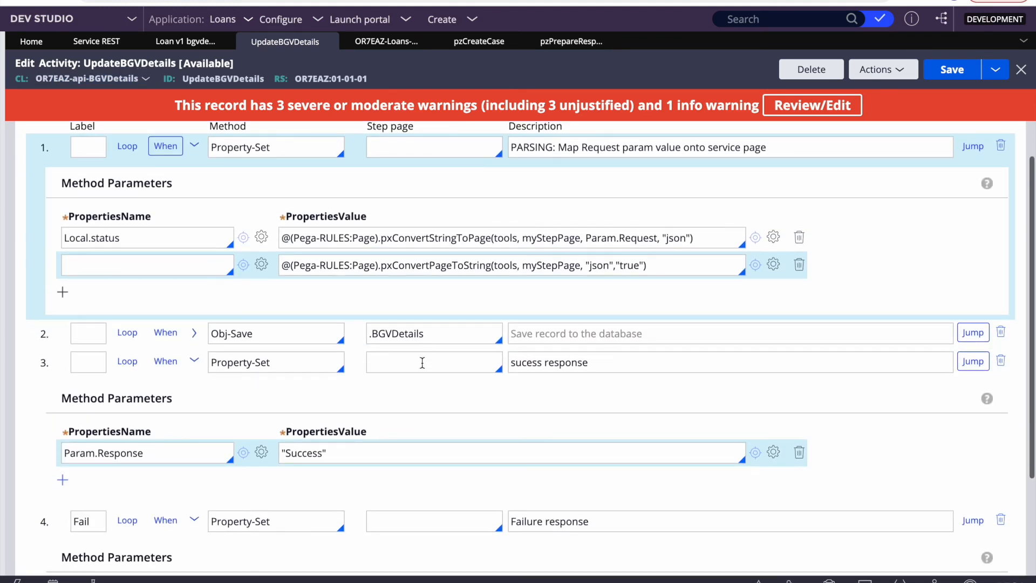
pyautogui.click(423, 363)
pyautogui.press('Down')
pyautogui.press('Down')
pyautogui.press('Down')
pyautogui.press('Up')
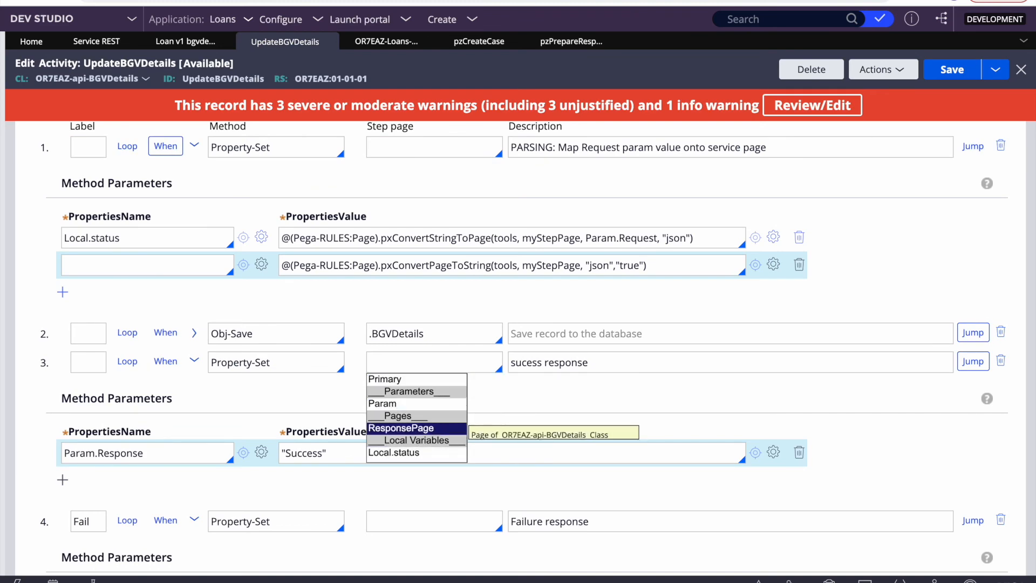
pyautogui.press('Return')
pyautogui.scroll(-3, 416, 365)
pyautogui.click(395, 386)
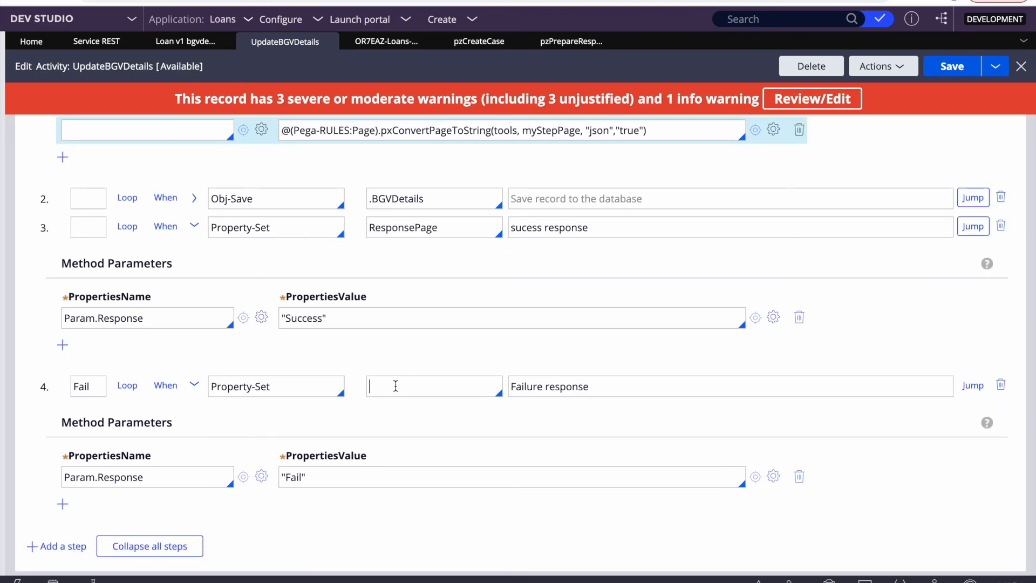
pyautogui.press('Down')
pyautogui.press('Down')
pyautogui.press('Down')
pyautogui.press('Up')
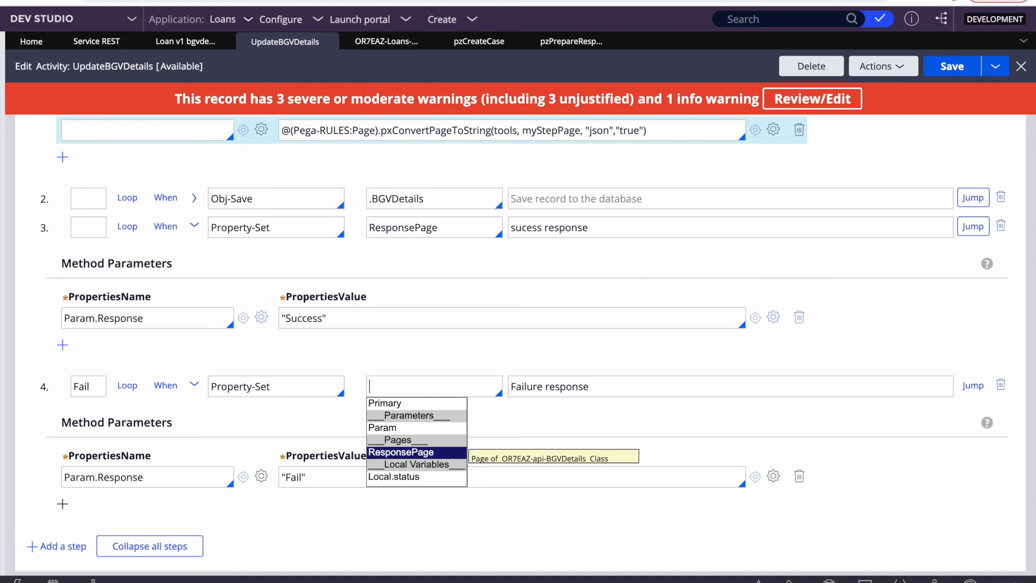
pyautogui.press('Return')
# Step: Add a parameter row to step 3 and rename its first property to .pyLabel
pyautogui.click(63, 345)
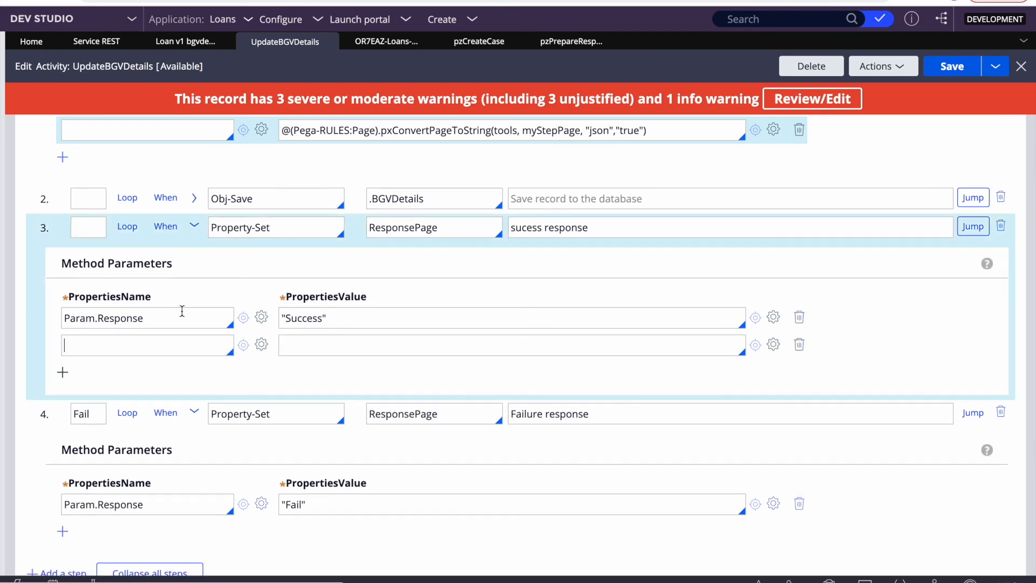
pyautogui.tripleClick(170, 314)
pyautogui.press('BackSpace')
pyautogui.write('.py')
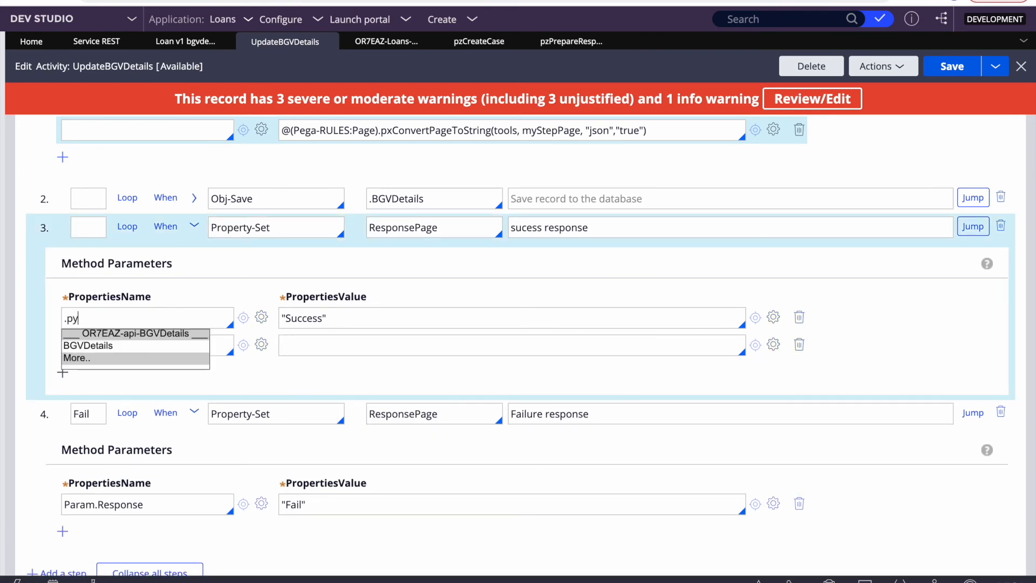
pyautogui.write('la')
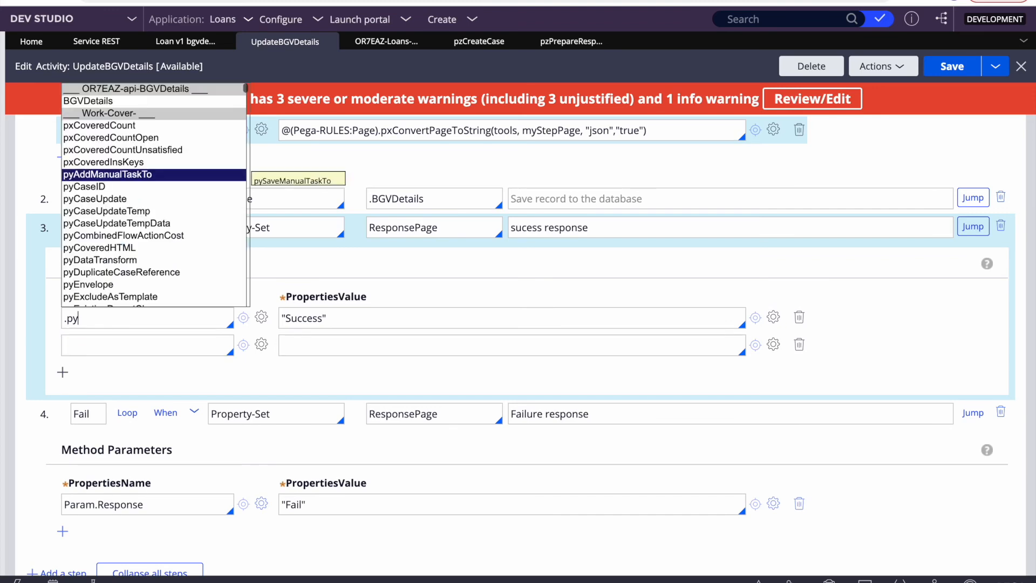
pyautogui.write('b')
pyautogui.press('Return')
# Step: Move step 1's JSON conversion expression into step 3's Param.Response row and save
pyautogui.scroll(3, 382, 273)
pyautogui.tripleClick(388, 272)
pyautogui.hotkey('ctrl', 'x')
pyautogui.scroll(-3, 276, 340)
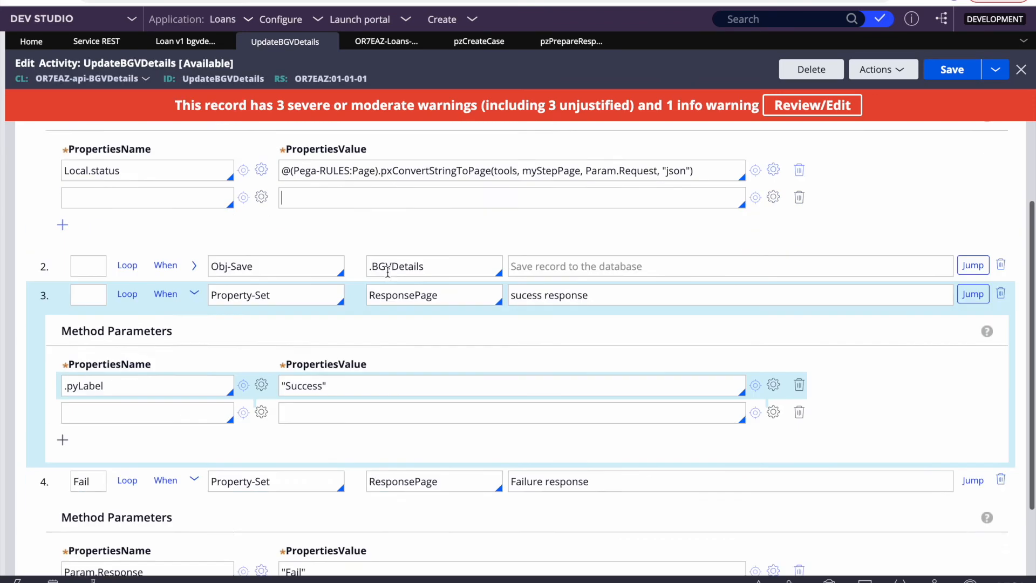
pyautogui.click(313, 327)
pyautogui.hotkey('ctrl', 'v')
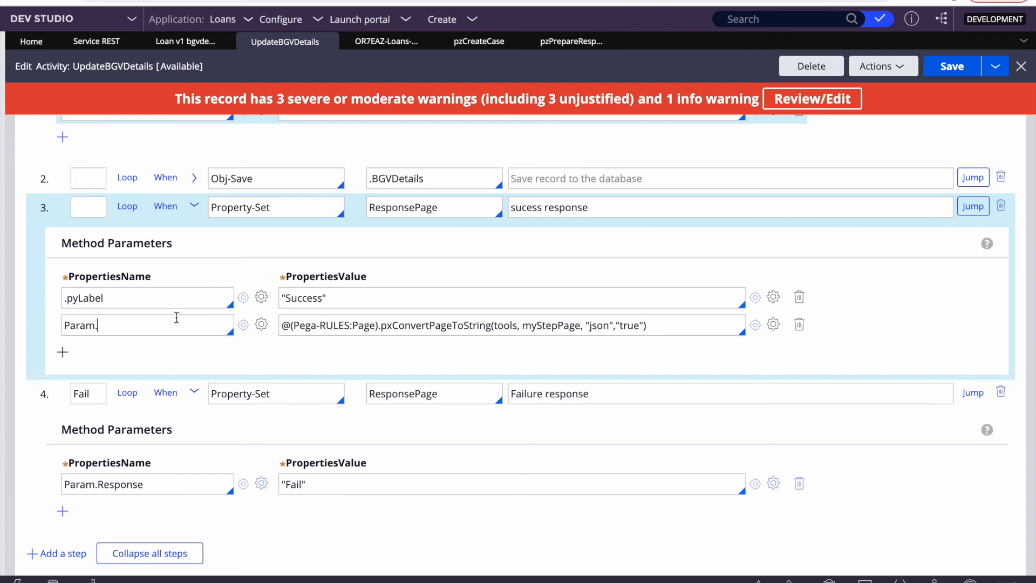
pyautogui.tripleClick(120, 493)
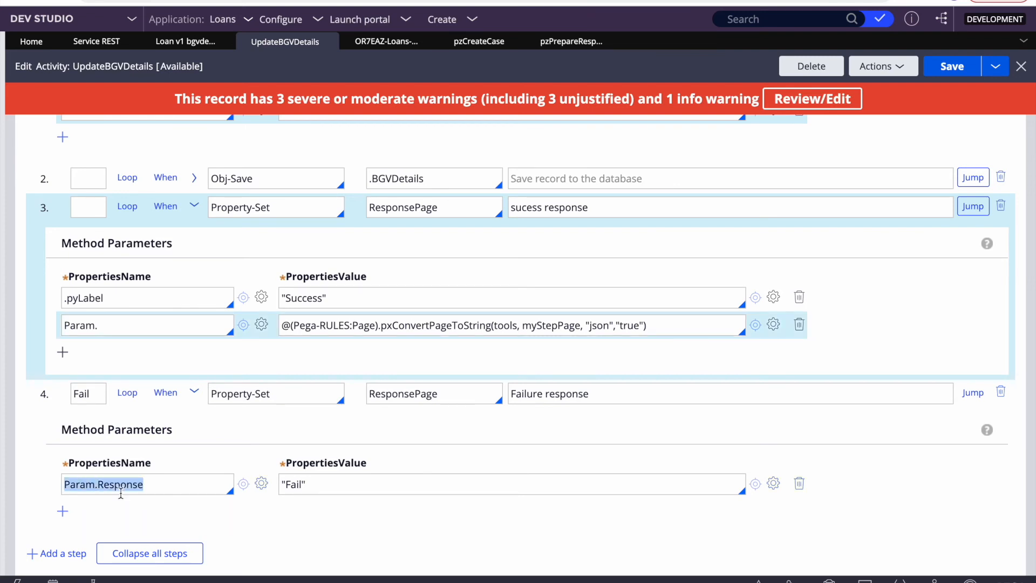
pyautogui.click(134, 329)
pyautogui.hotkey('ctrl', 'v')
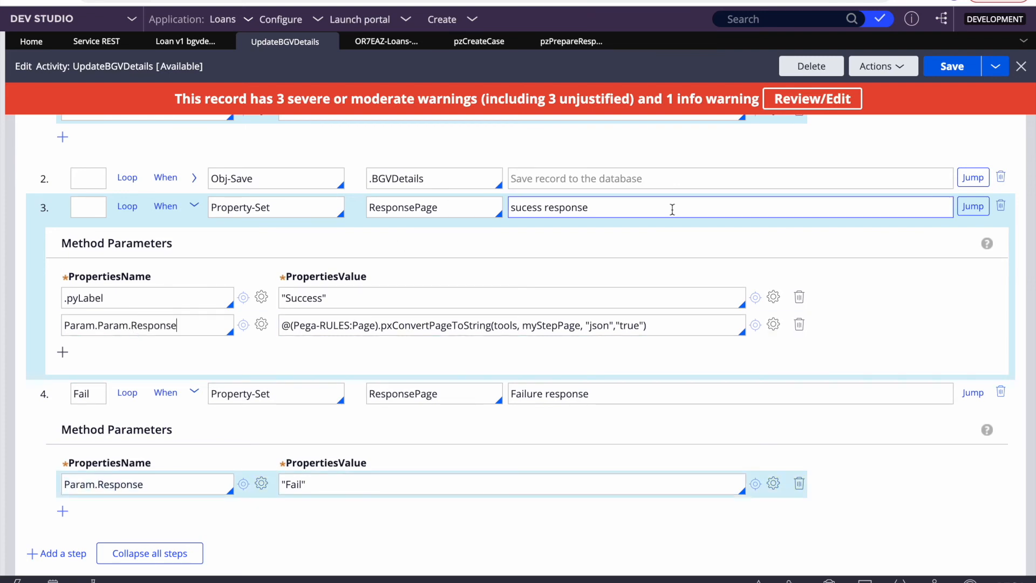
pyautogui.click(952, 68)
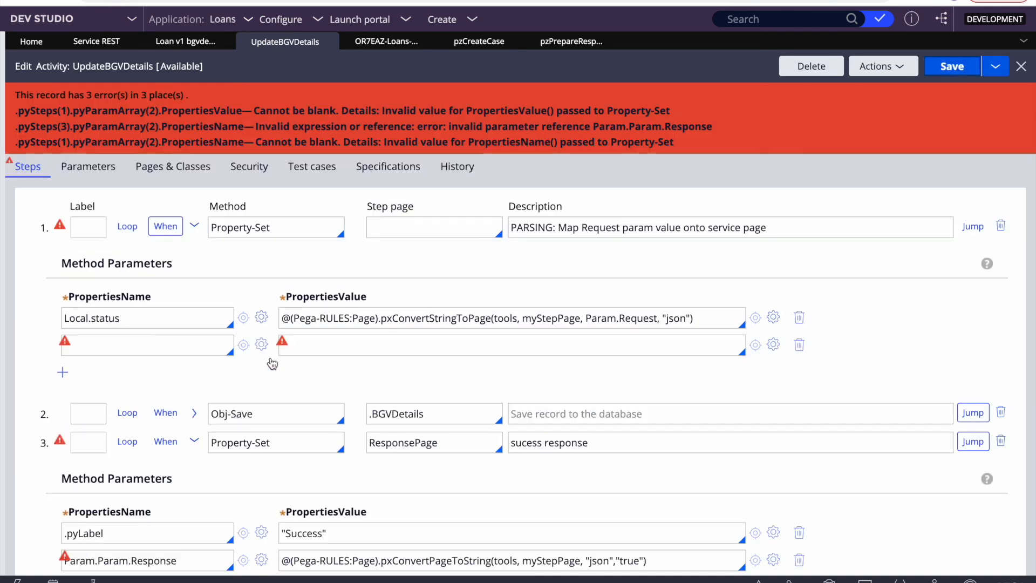
# Step: Delete step 1's empty parameter row and change Param.Param.Response to Param.Response in step 3
pyautogui.click(798, 321)
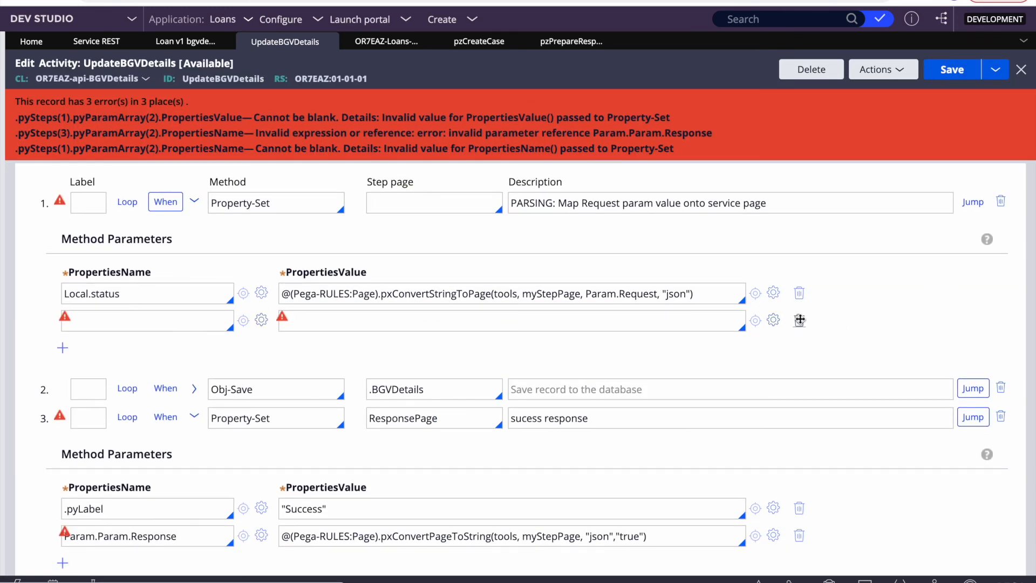
pyautogui.scroll(-2, 525, 335)
pyautogui.doubleClick(395, 203)
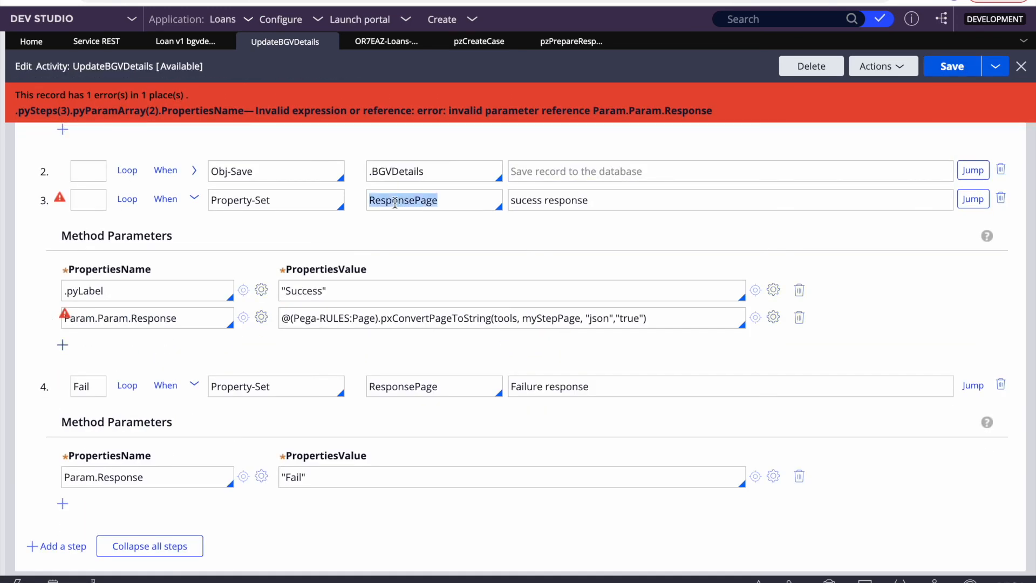
pyautogui.doubleClick(86, 290)
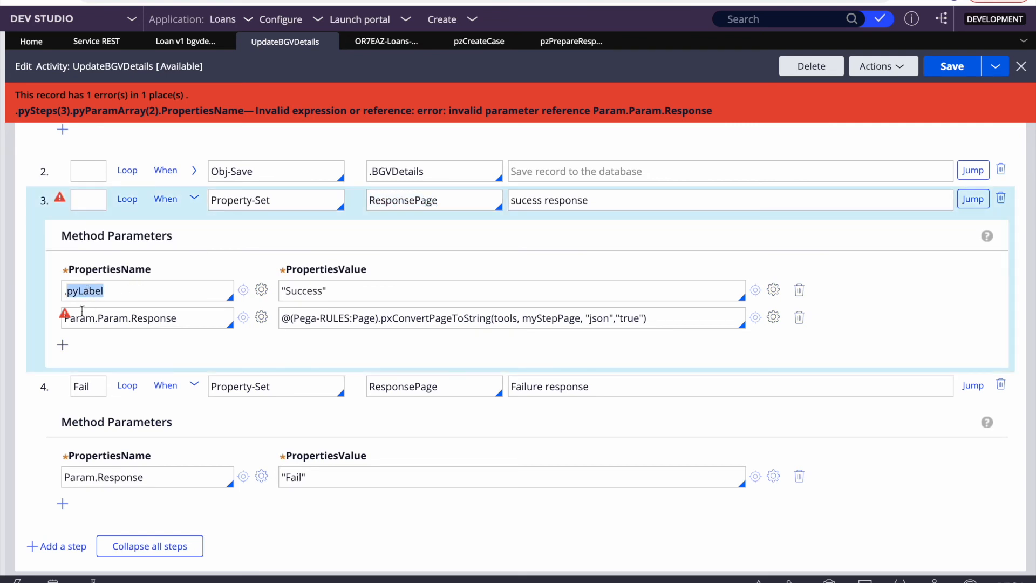
pyautogui.moveTo(94, 318); pyautogui.dragTo(64, 318)
pyautogui.press('BackSpace')
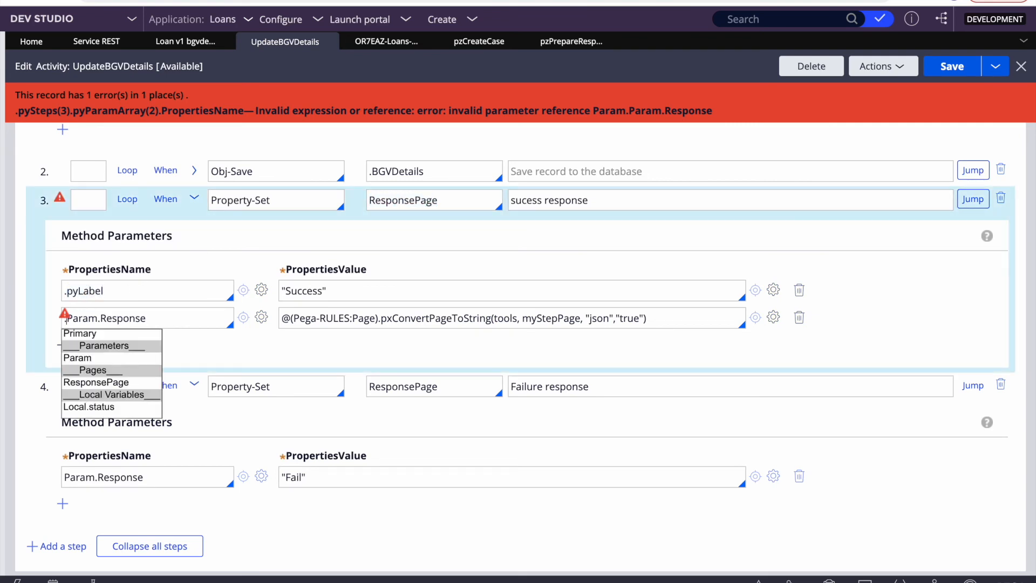
pyautogui.press('Escape')
pyautogui.press('BackSpace')
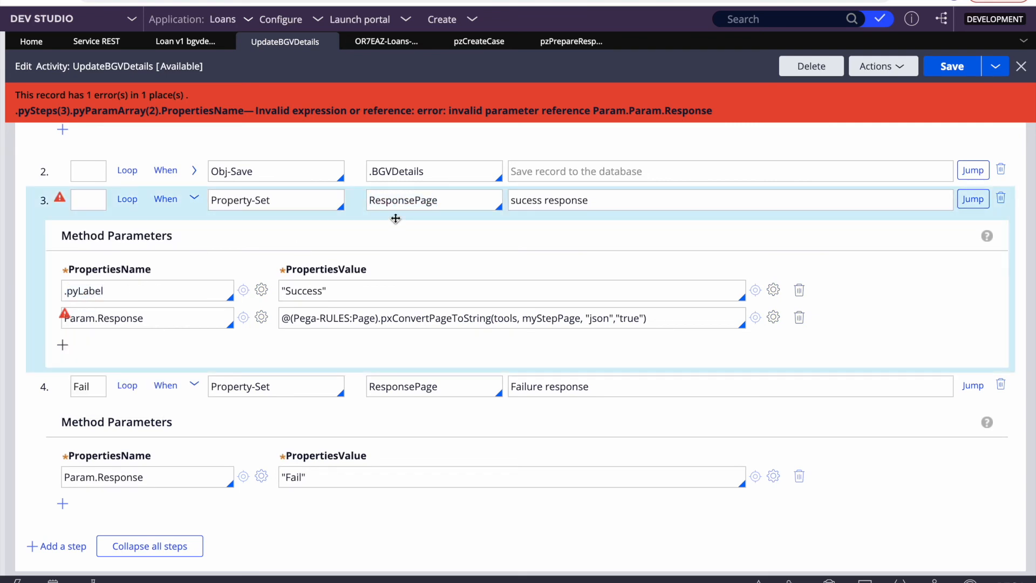
pyautogui.doubleClick(396, 201)
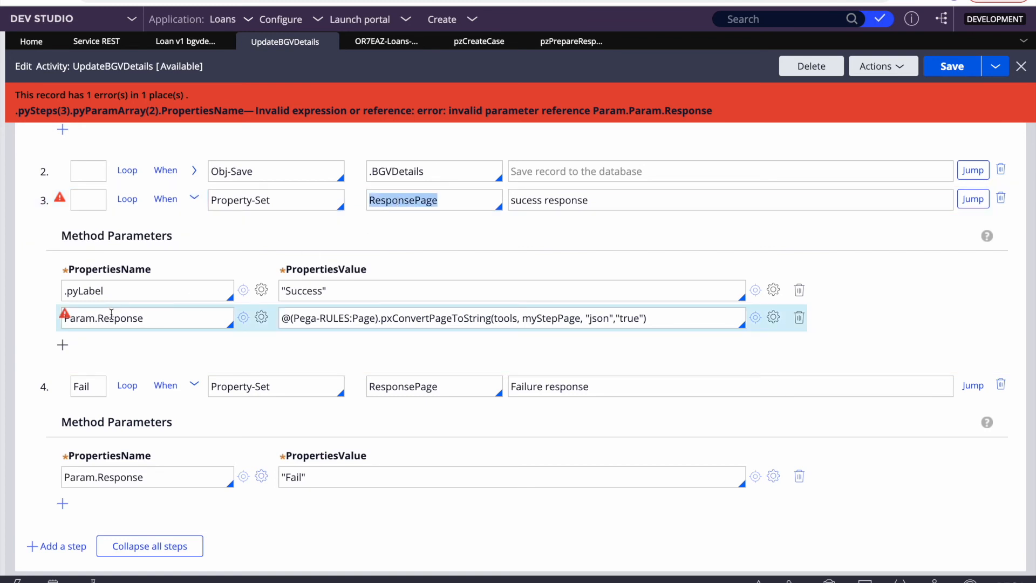
# Step: Save the activity until only warnings remain, then collapse all steps
pyautogui.click(948, 67)
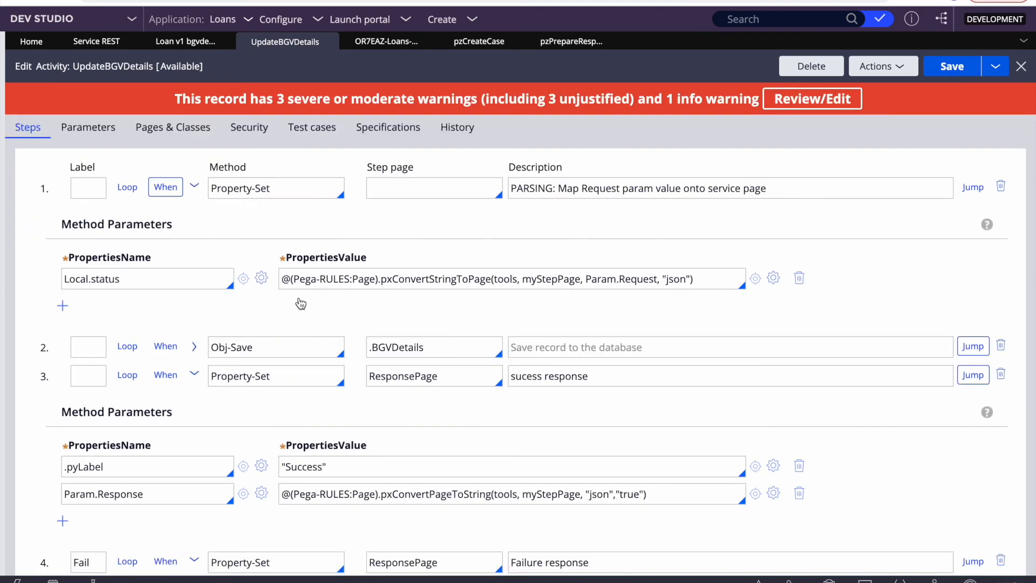
pyautogui.scroll(-2, 357, 427)
pyautogui.scroll(-2, 357, 427)
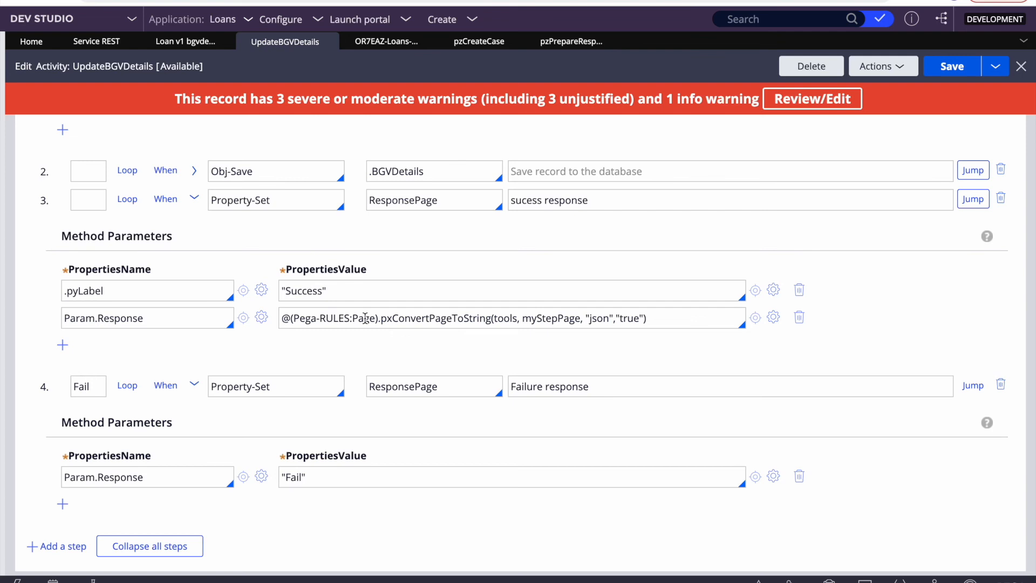
pyautogui.click(952, 66)
pyautogui.scroll(3, 426, 339)
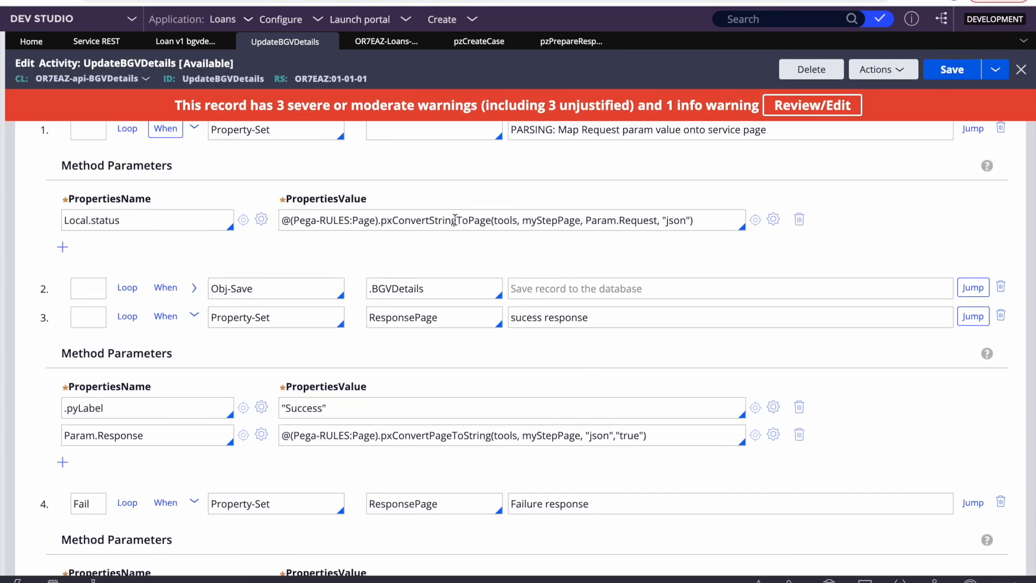
pyautogui.scroll(-1, 451, 442)
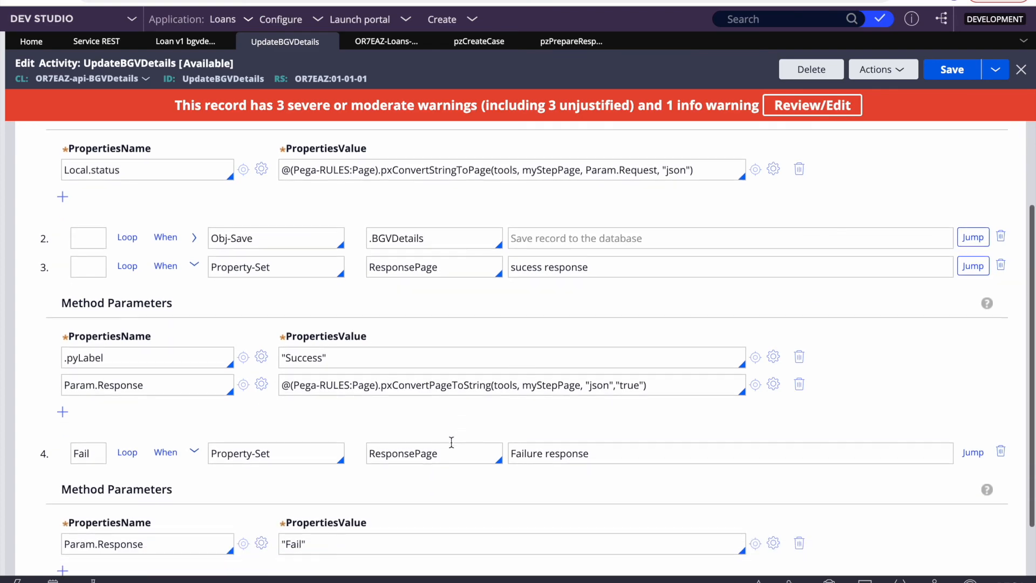
pyautogui.scroll(-1, 547, 383)
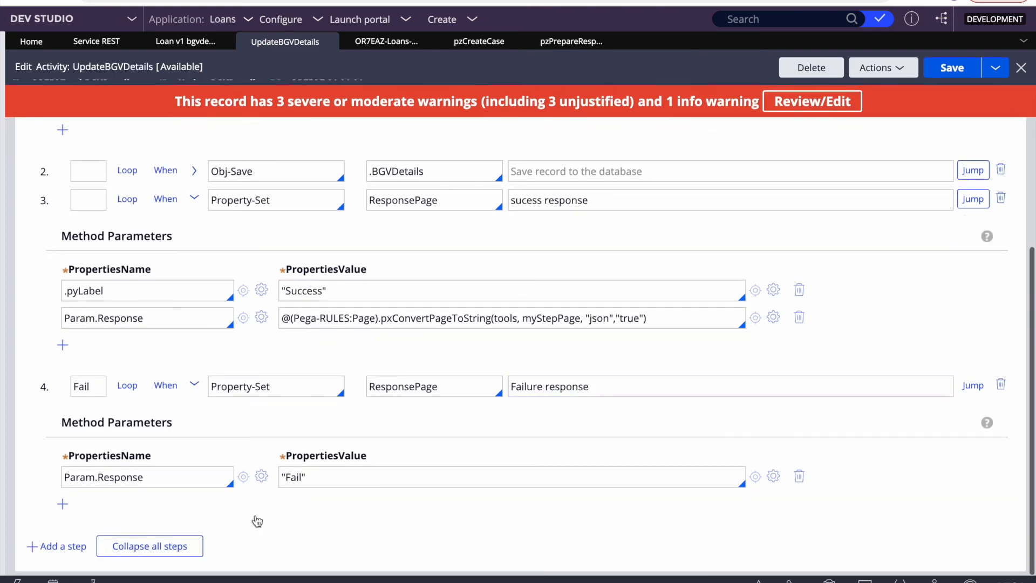
pyautogui.click(178, 548)
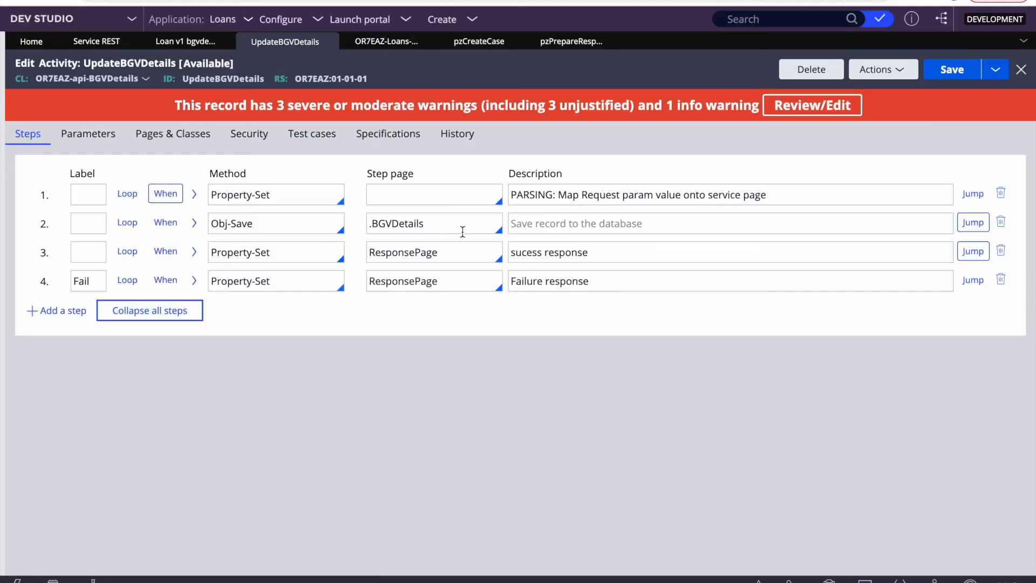
pyautogui.click(385, 44)
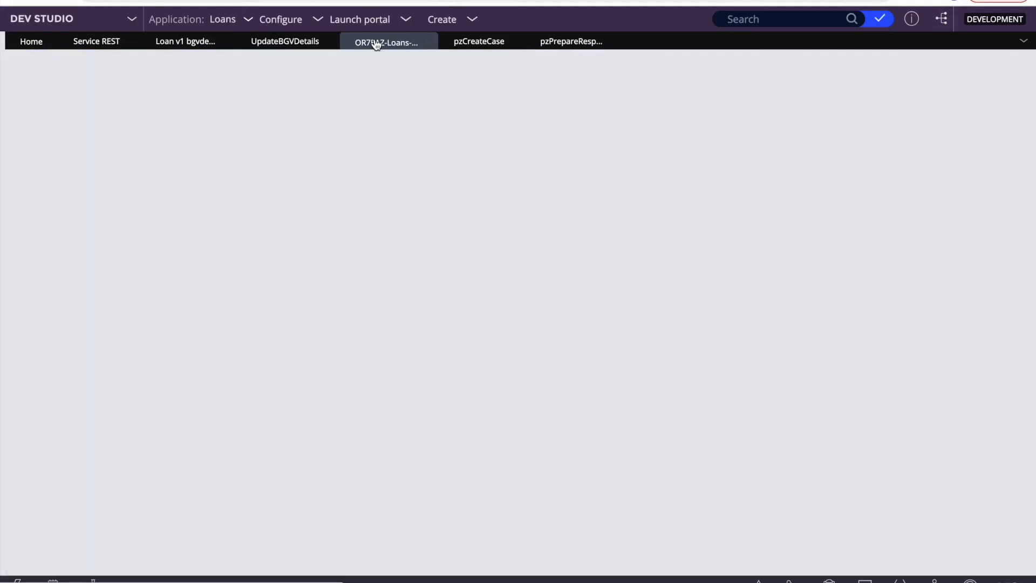
# Step: Open the Loan v1 BGVDetails service's Run test page with POST selected
pyautogui.click(257, 42)
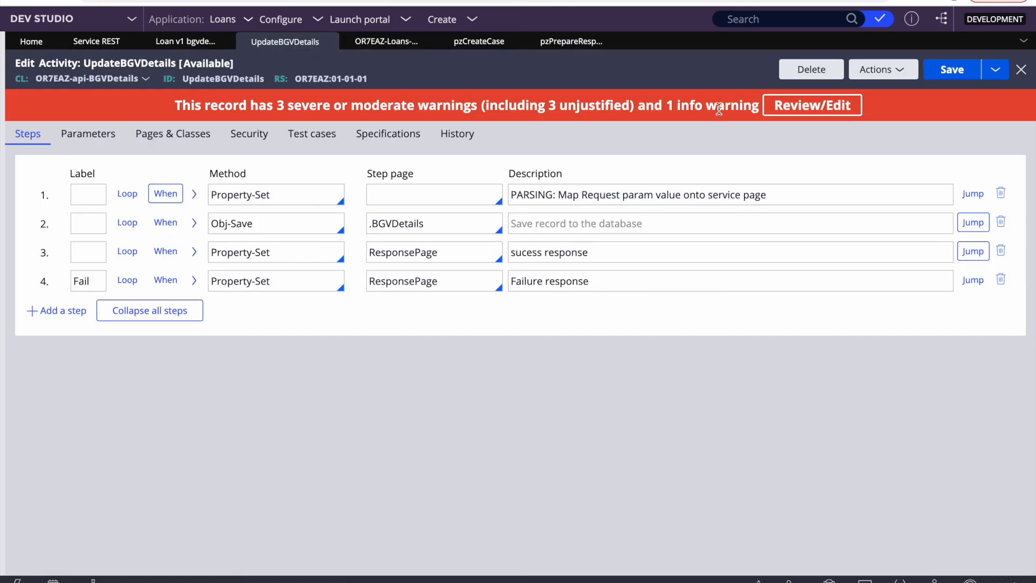
pyautogui.click(188, 43)
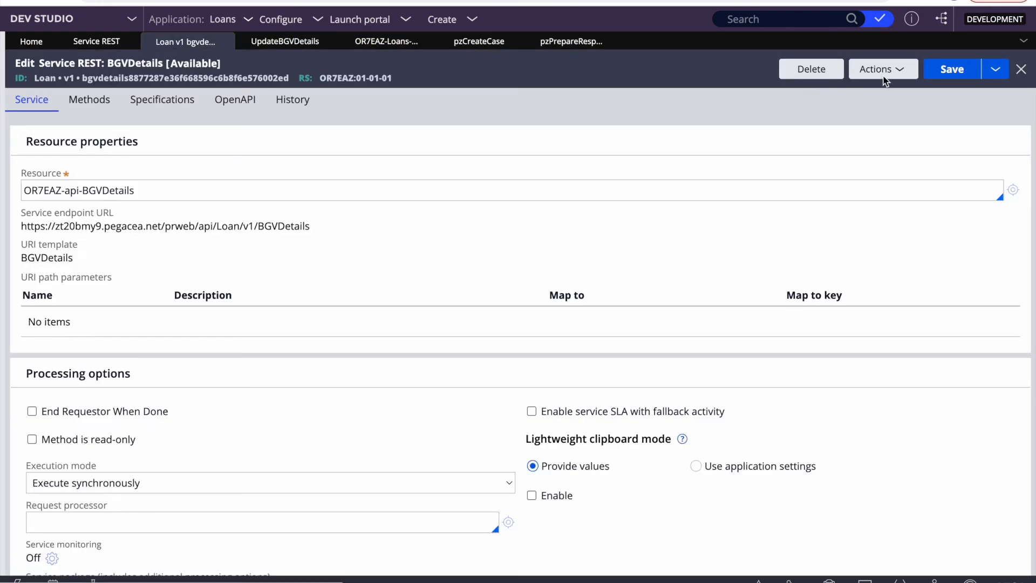
pyautogui.click(874, 68)
pyautogui.click(858, 87)
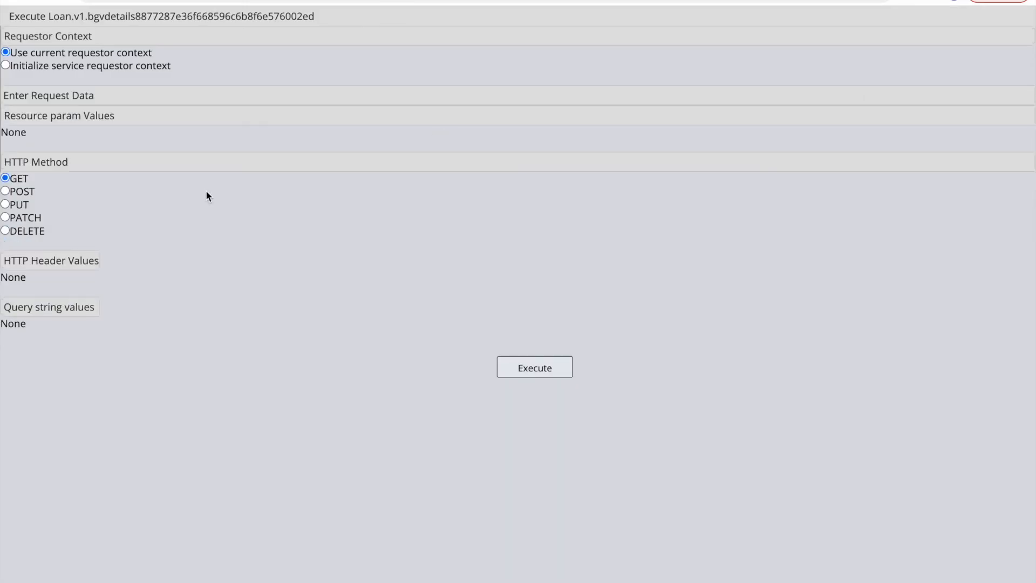
pyautogui.click(5, 191)
# Step: Copy the BGV request JSON from Visual Studio Code and return to the test page
pyautogui.rightClick(350, 252)
pyautogui.press('F4')
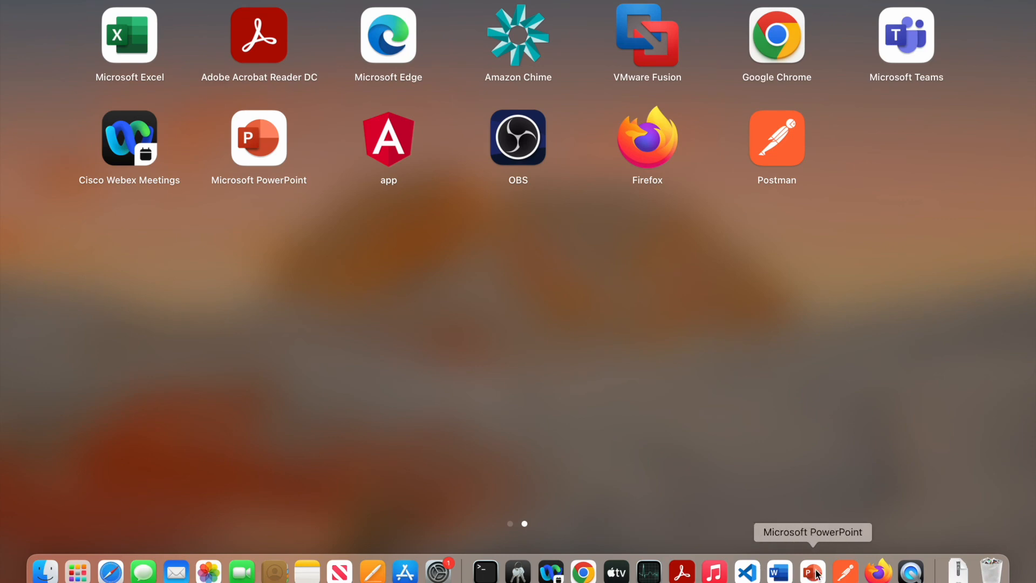
pyautogui.click(747, 573)
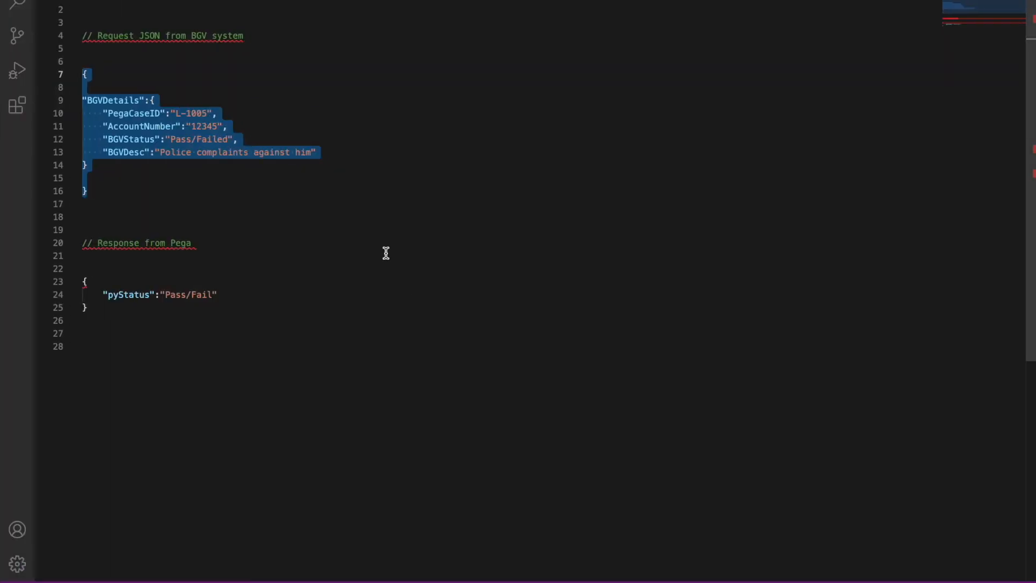
pyautogui.rightClick(511, 358)
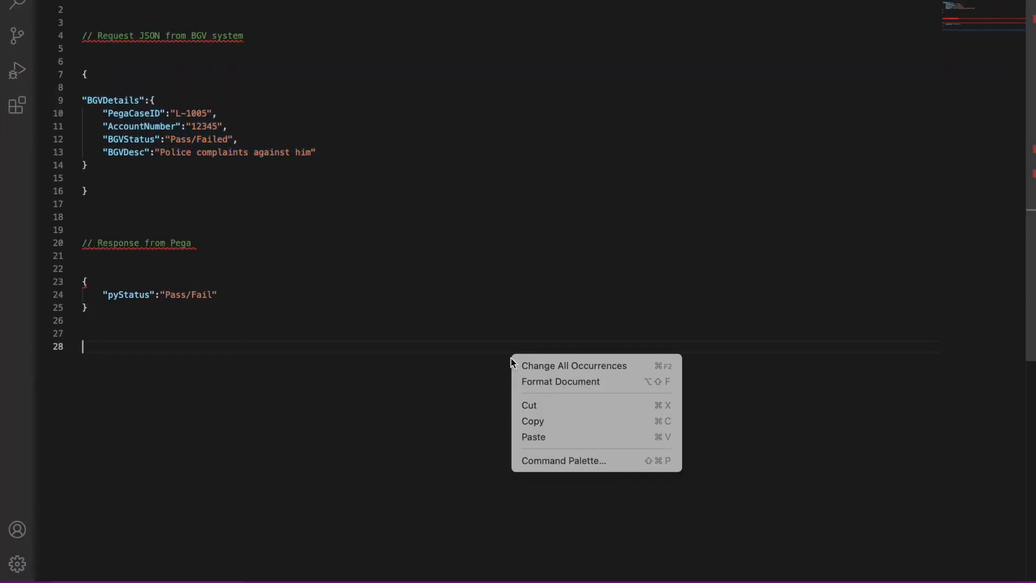
pyautogui.rightClick(305, 356)
pyautogui.press('F4')
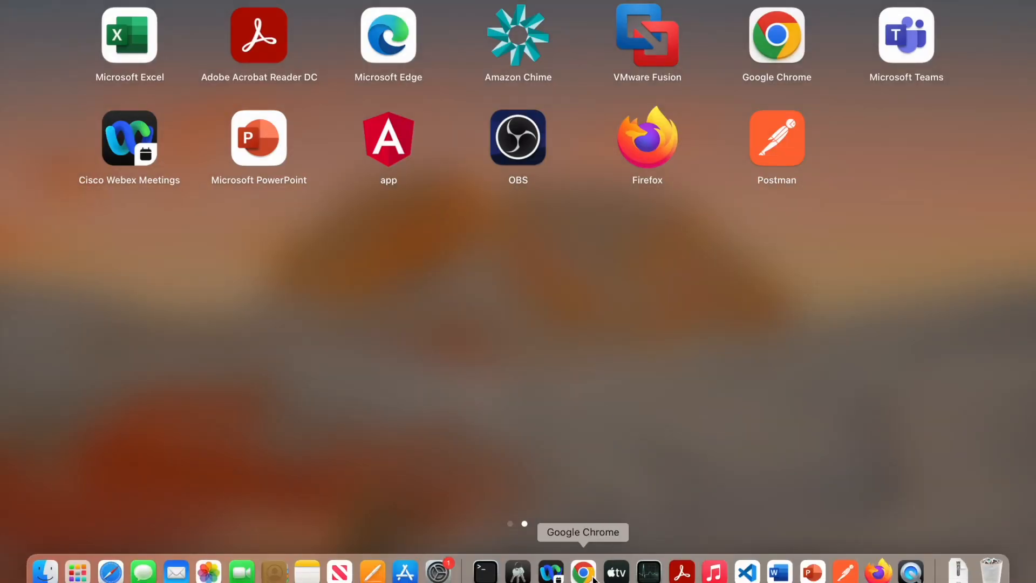
pyautogui.click(593, 576)
# Step: Paste the request JSON into Message Buffer and change BGVStatus from Failed to Pass
pyautogui.click(127, 450)
pyautogui.write('{  "BGVDetails":{     "PegaCaseID":"L-1005",     "AccountNumber":"12345",     "BGVStatus":"Pass/Failed",     "BGVDesc":"Police complaints against him" }  }')
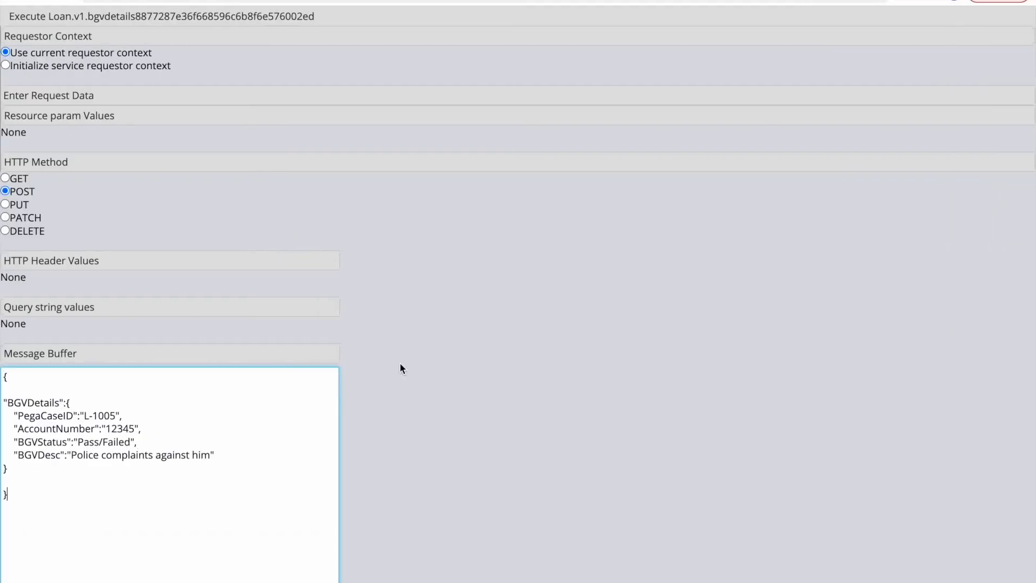
pyautogui.scroll(-3, 400, 368)
pyautogui.doubleClick(118, 368)
pyautogui.press('BackSpace')
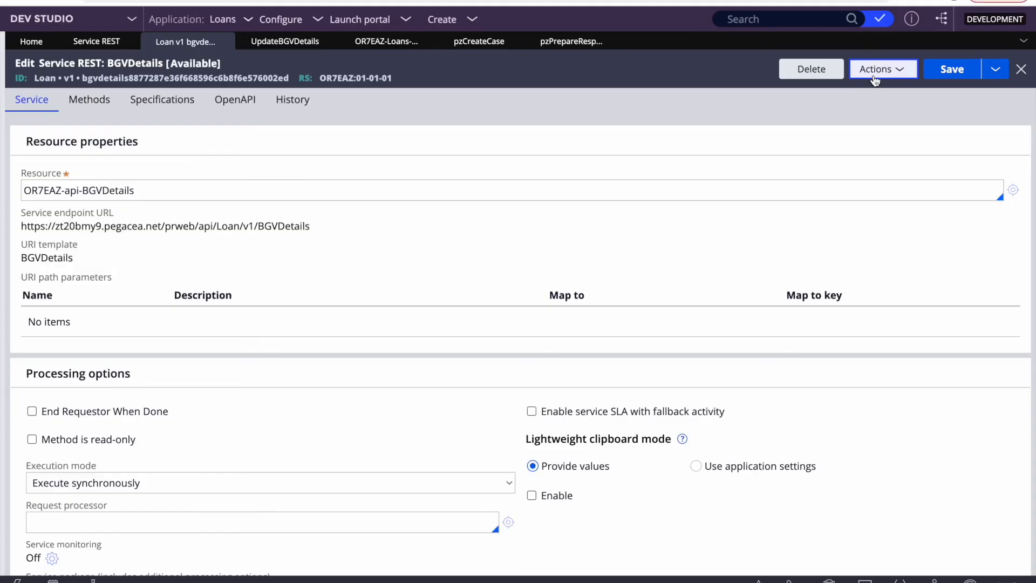
# Step: Start tracing the service, execute the POST request, and check pyLabel in the response
pyautogui.click(877, 70)
pyautogui.click(850, 114)
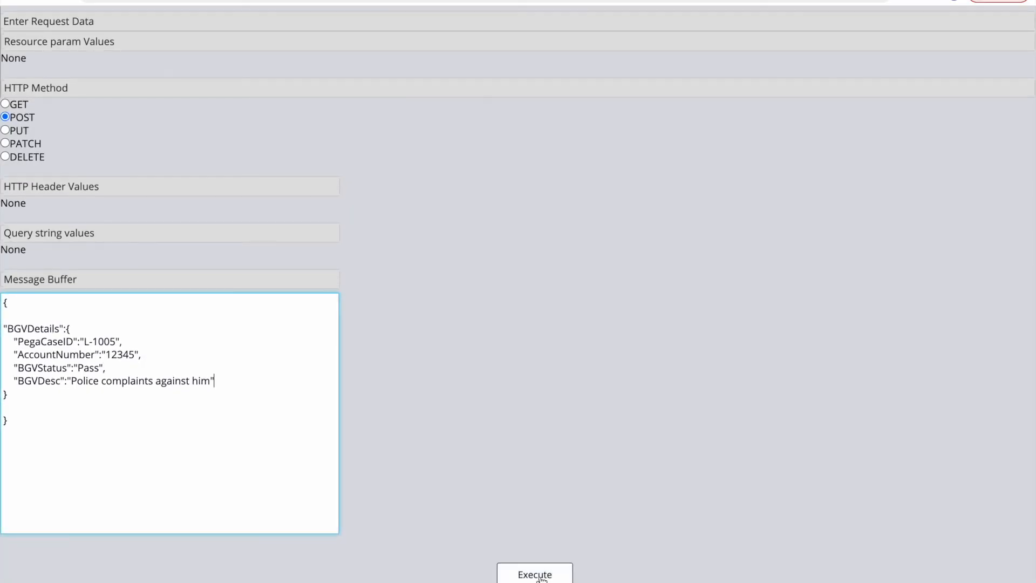
pyautogui.click(531, 573)
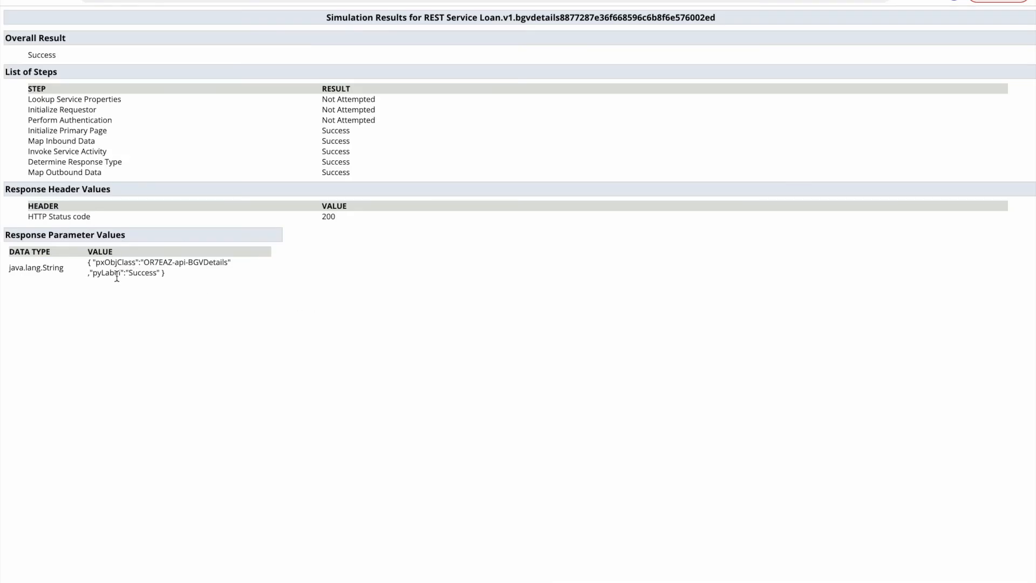
pyautogui.doubleClick(100, 273)
pyautogui.click(244, 271)
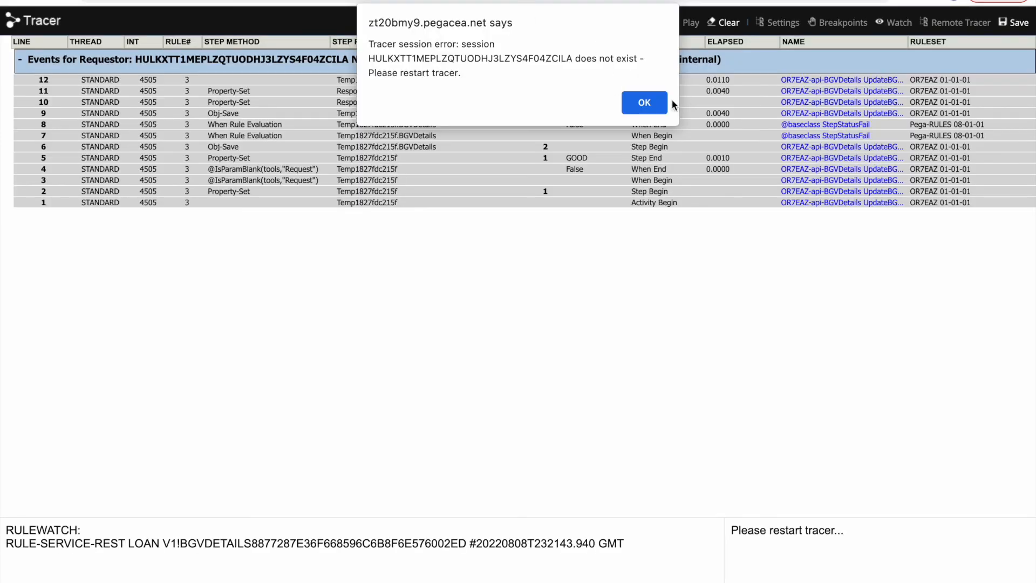
# Step: Dismiss the Tracer error and open the traced ResponsePage showing pyLabel Success
pyautogui.click(643, 102)
pyautogui.click(359, 91)
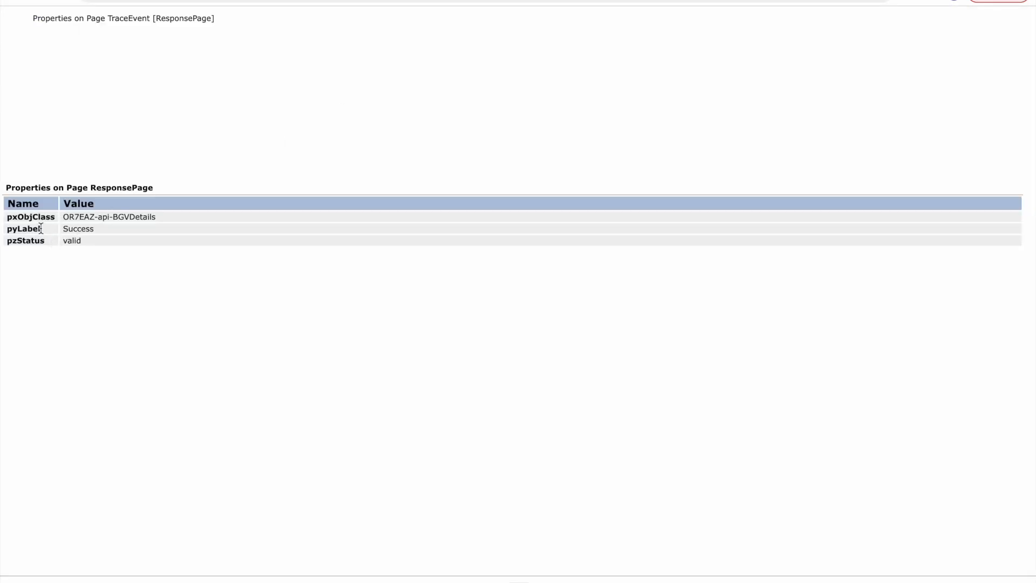
pyautogui.doubleClick(88, 229)
pyautogui.click(154, 257)
pyautogui.doubleClick(103, 188)
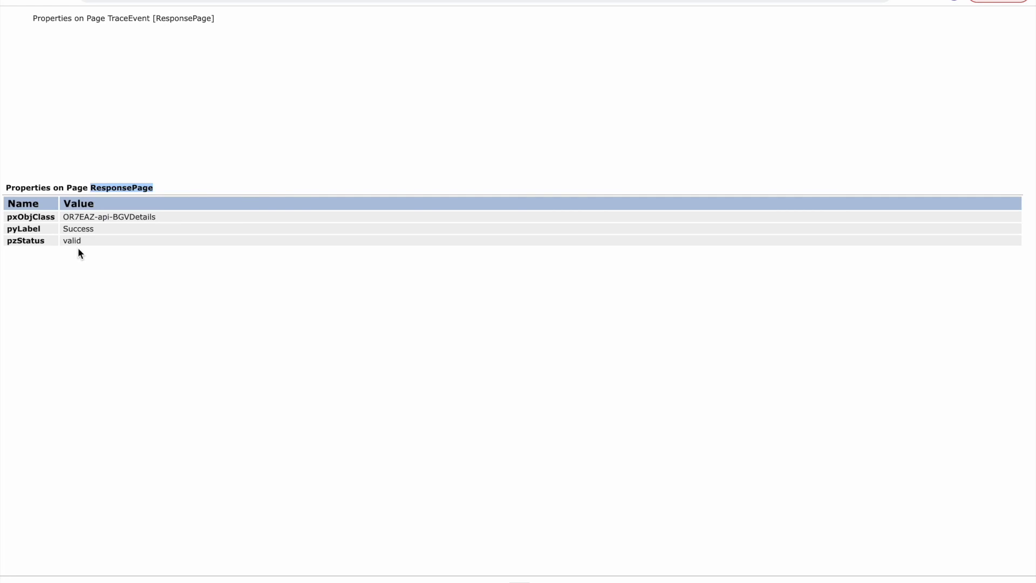
# Step: Compare the simulation response's pyLabel Success, then cycle back to the Tracer window
pyautogui.click(601, 0)
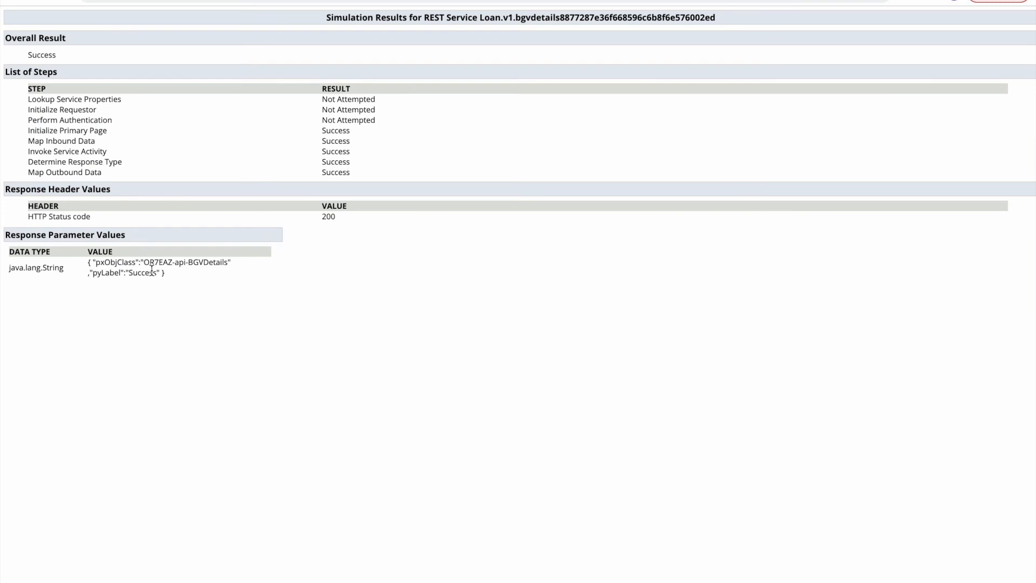
pyautogui.doubleClick(142, 273)
pyautogui.hotkey('ctrl', 'Tab')
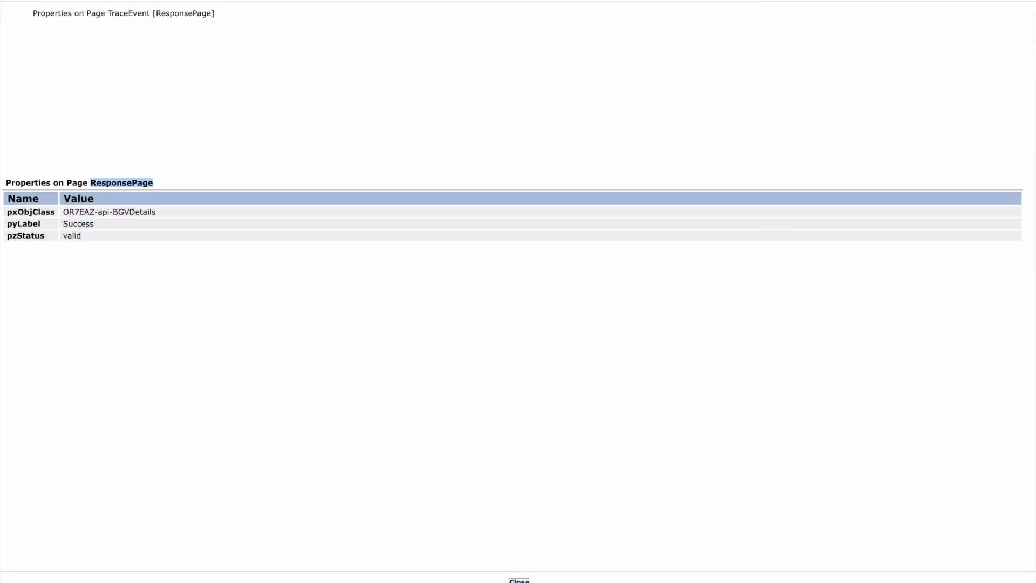
pyautogui.hotkey('ctrl', 'Tab')
pyautogui.hotkey('ctrl', 'Tab')
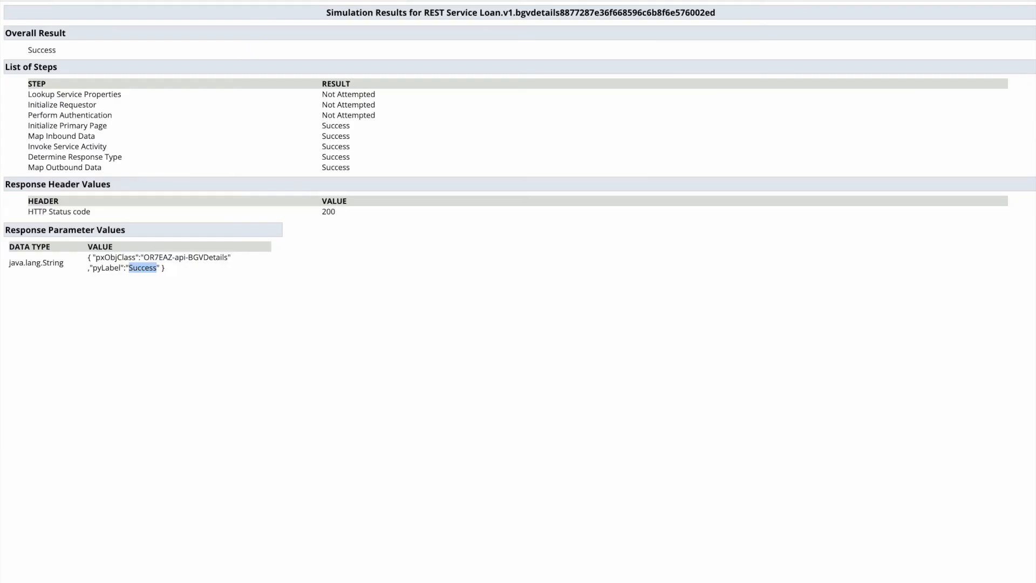
pyautogui.hotkey('ctrl', 'Tab')
pyautogui.hotkey('ctrl', 'Tab')
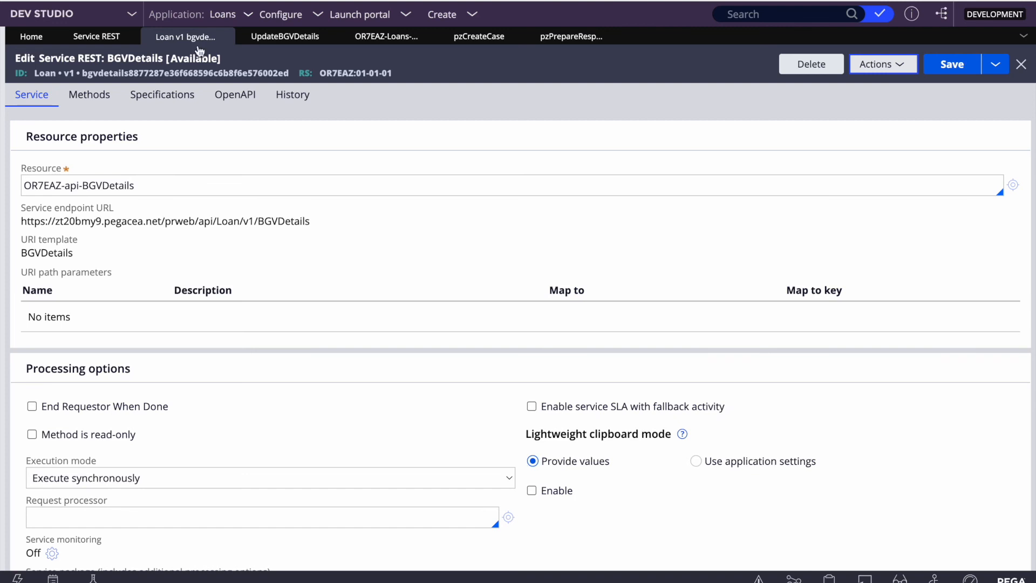
# Step: Open the UpdateBGVDetails activity from the POST method on the service's Methods tab
pyautogui.click(89, 102)
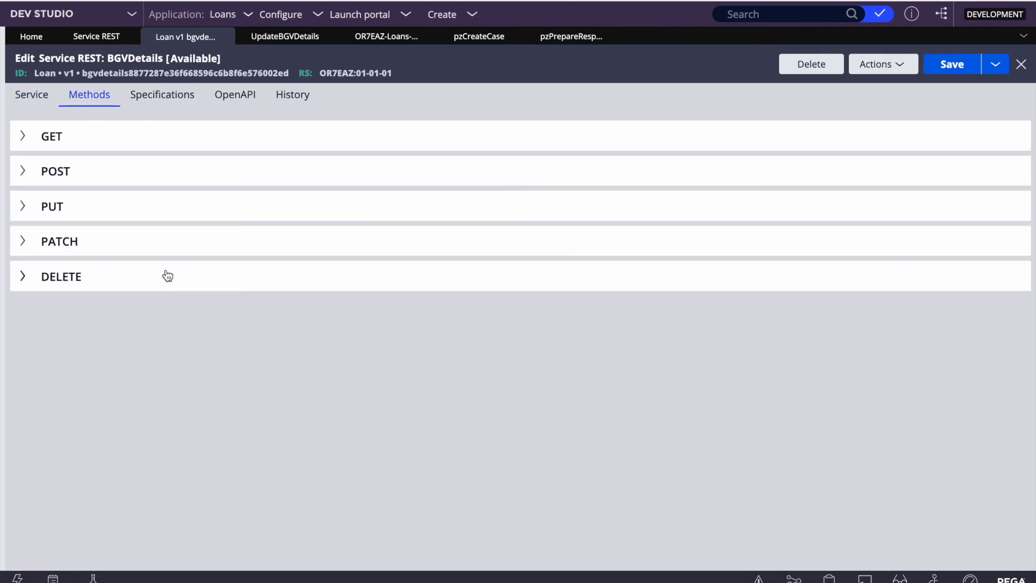
pyautogui.click(69, 183)
pyautogui.scroll(-4, 157, 351)
pyautogui.scroll(4, 157, 352)
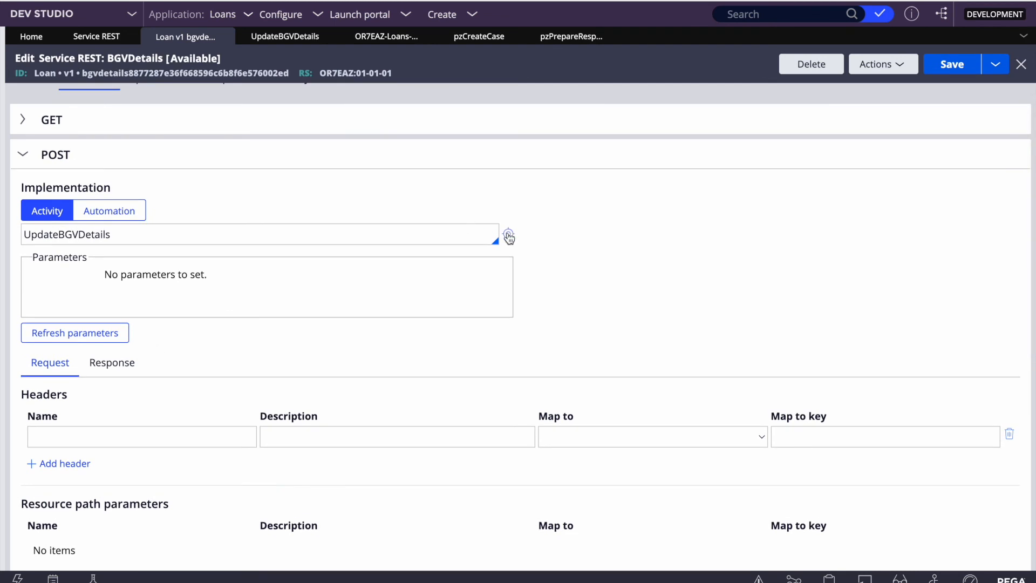
pyautogui.click(509, 236)
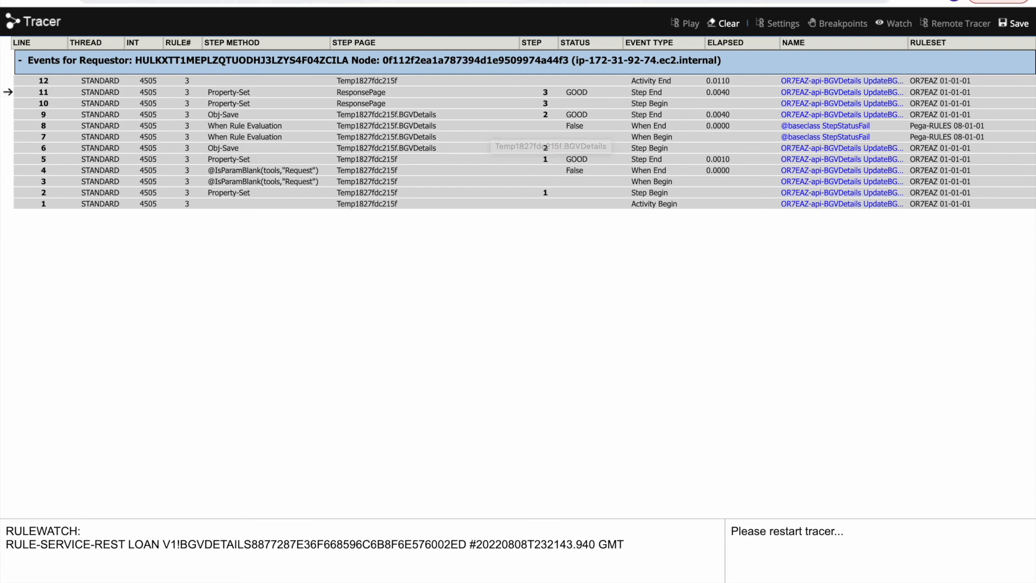
# Step: Return to the UpdateBGVDetails activity, then open the Service REST instances list
pyautogui.click(291, 1)
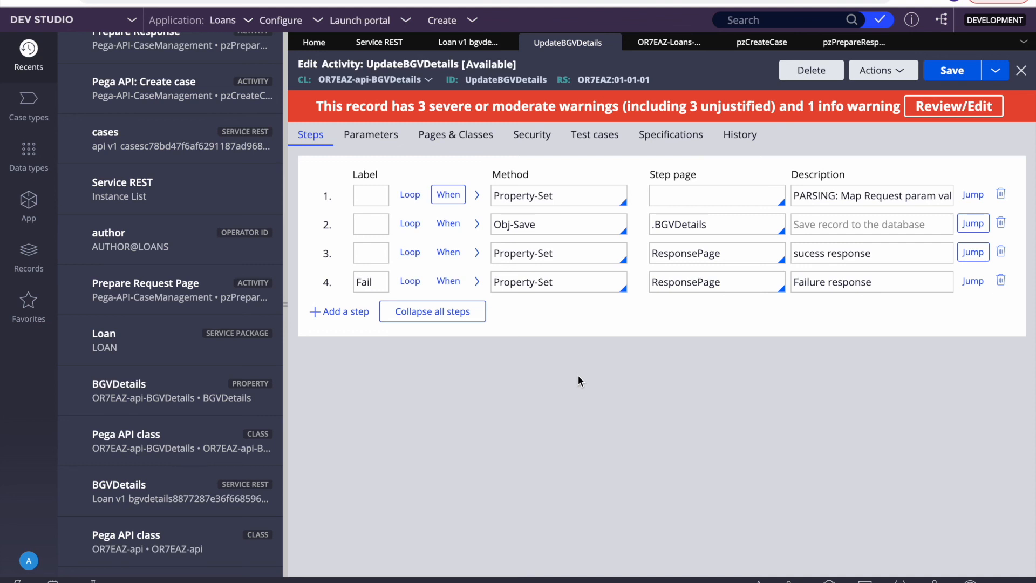
pyautogui.click(375, 47)
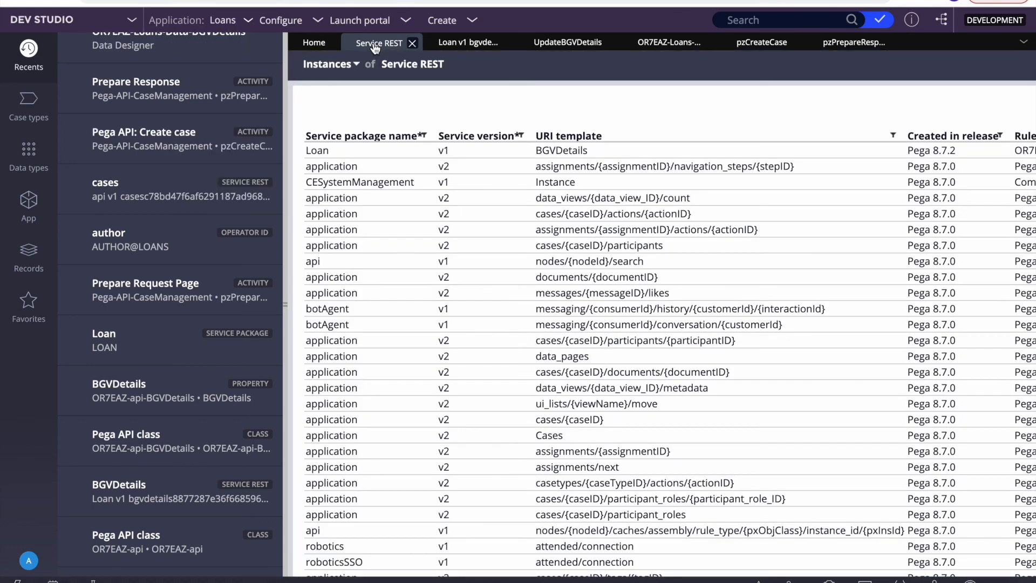
# Step: From the BGVDetails service rule, use the open-tabs list's Close All option
pyautogui.click(464, 44)
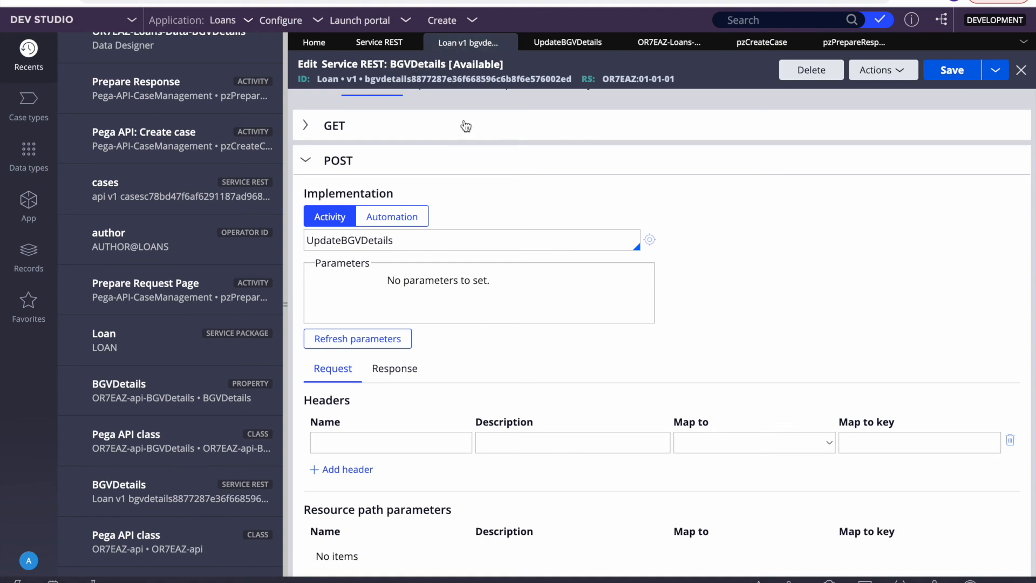
pyautogui.click(1024, 42)
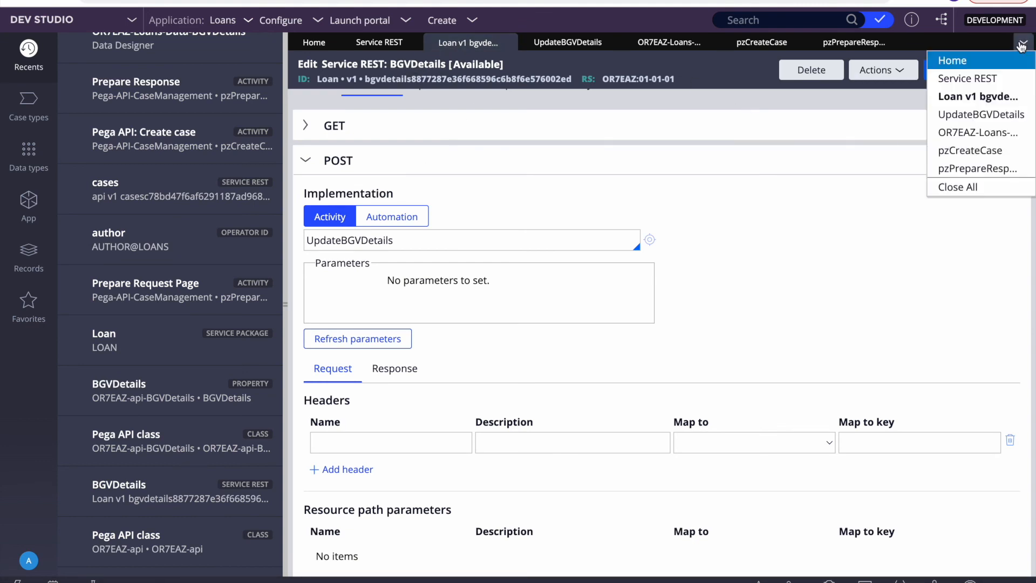
pyautogui.click(969, 186)
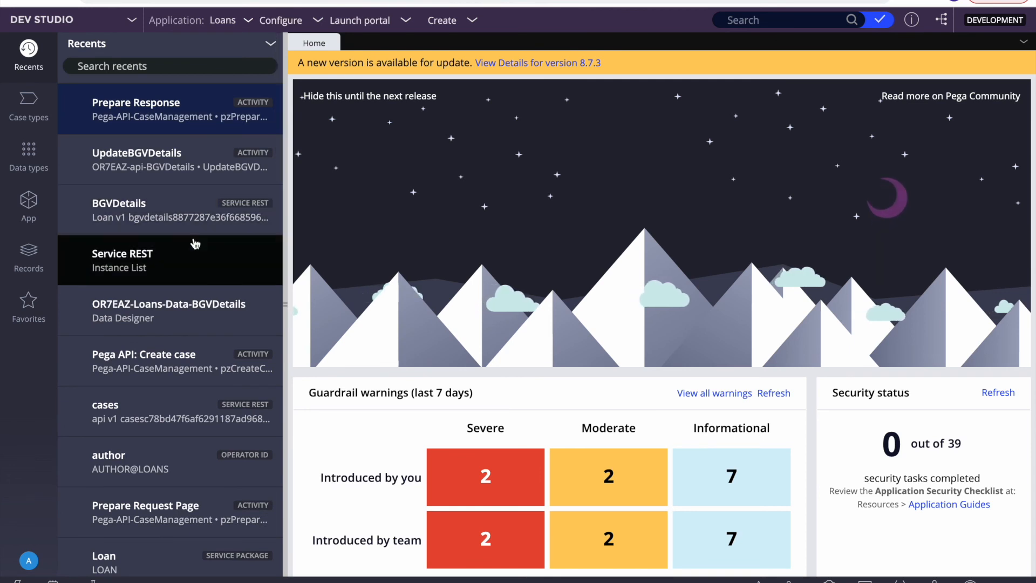
# Step: In Records, open the BGVDetails Service REST rule, then list Integration-Resources > Service Package records
pyautogui.click(25, 261)
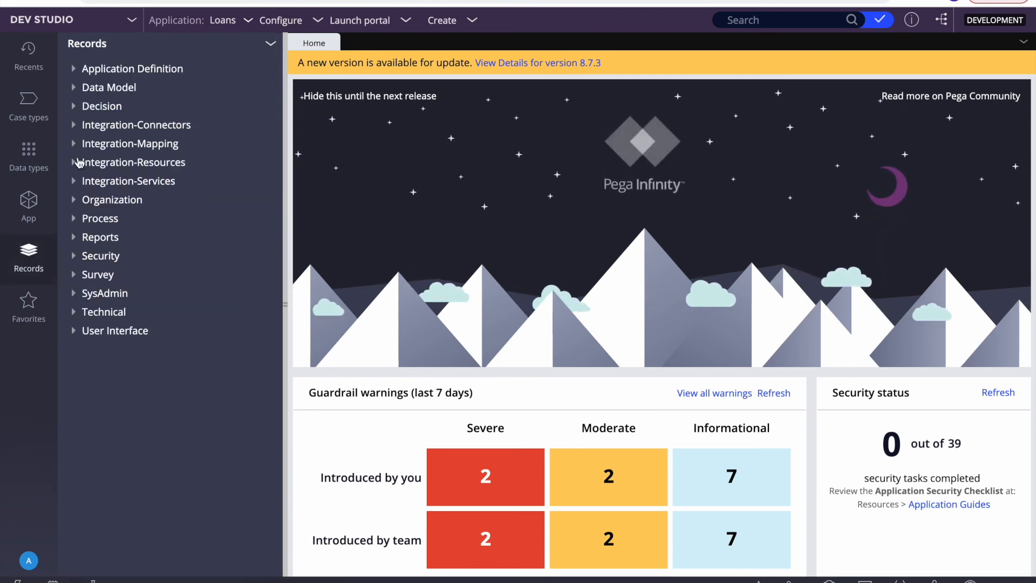
pyautogui.click(103, 181)
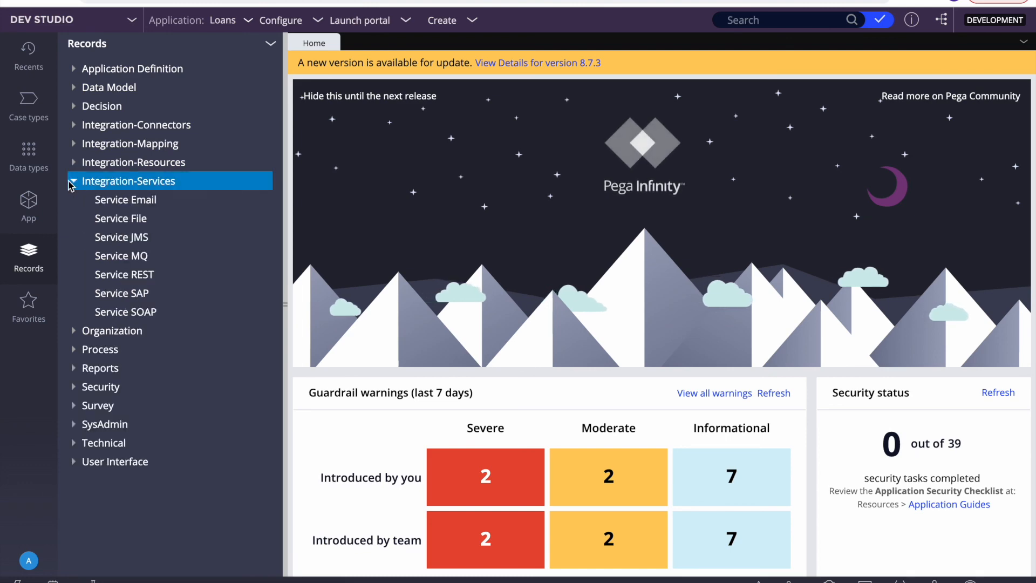
pyautogui.click(126, 275)
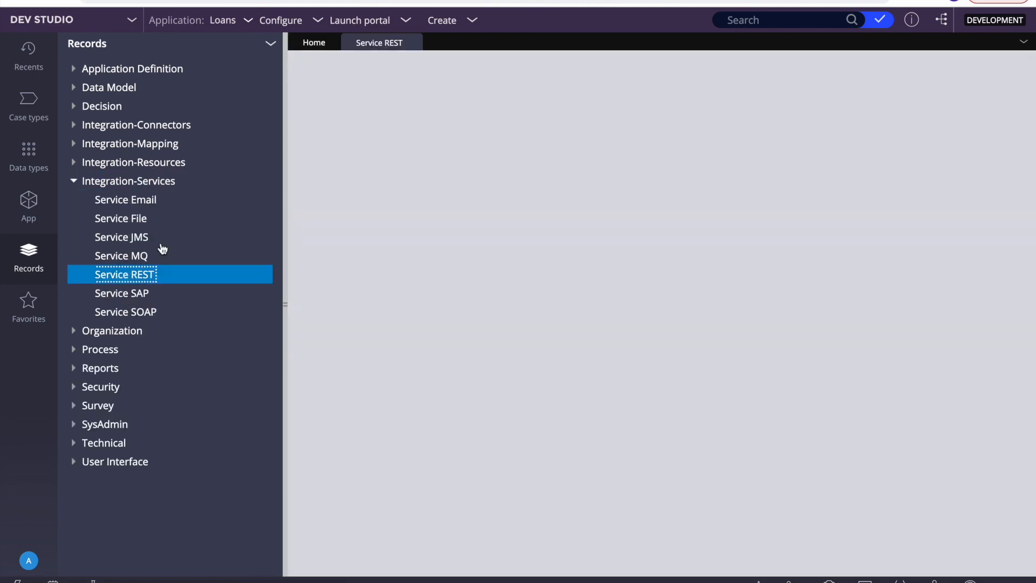
pyautogui.click(480, 151)
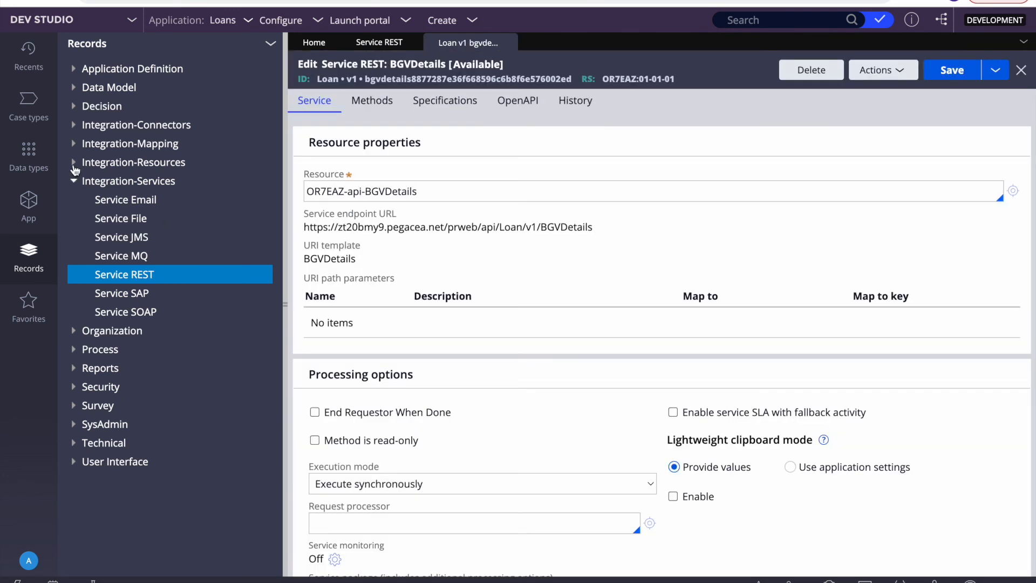
pyautogui.click(74, 163)
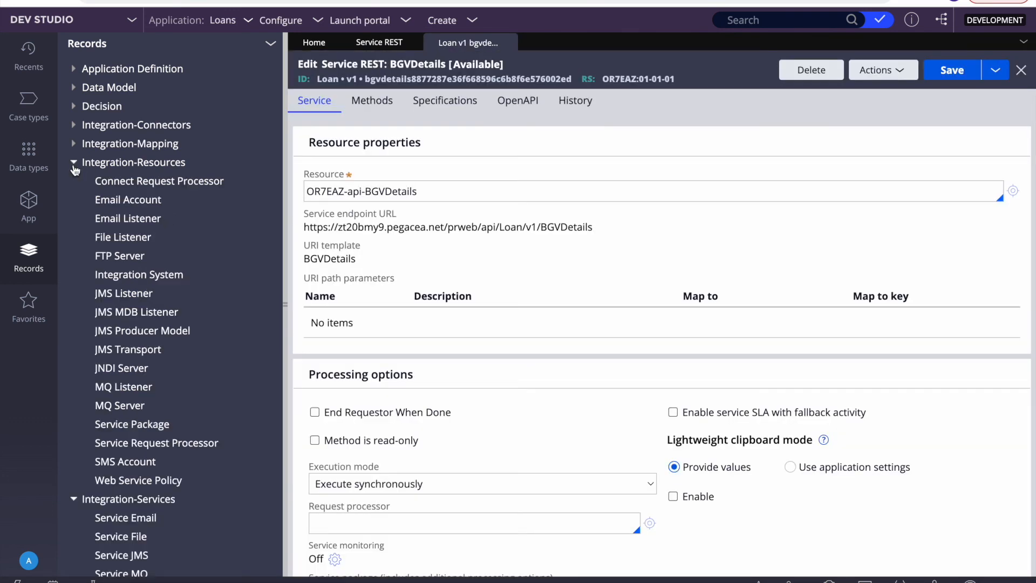
pyautogui.click(129, 430)
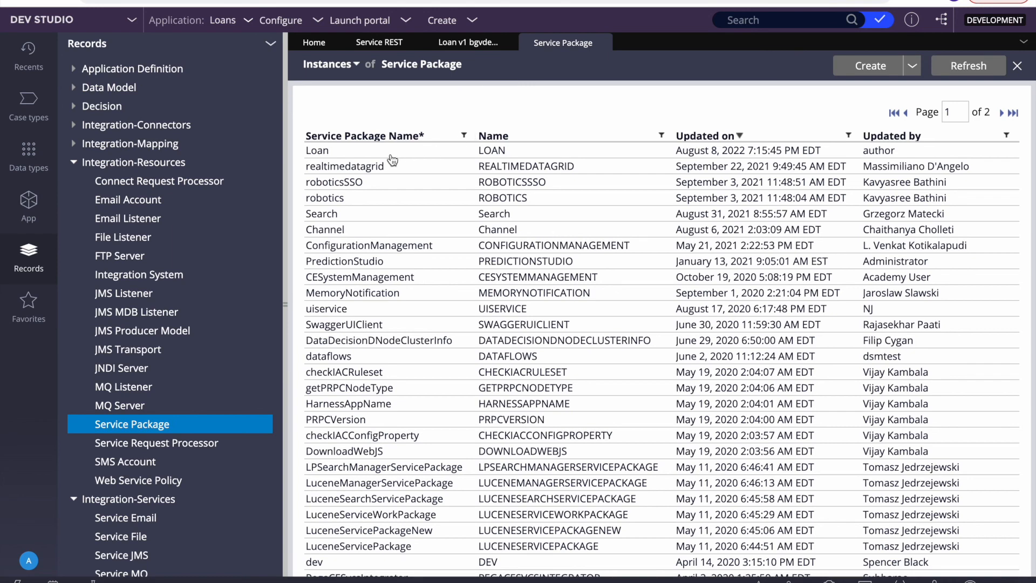
# Step: Open the Loan service package's Open API tab in Swagger view and bring up the Authorize form
pyautogui.click(390, 153)
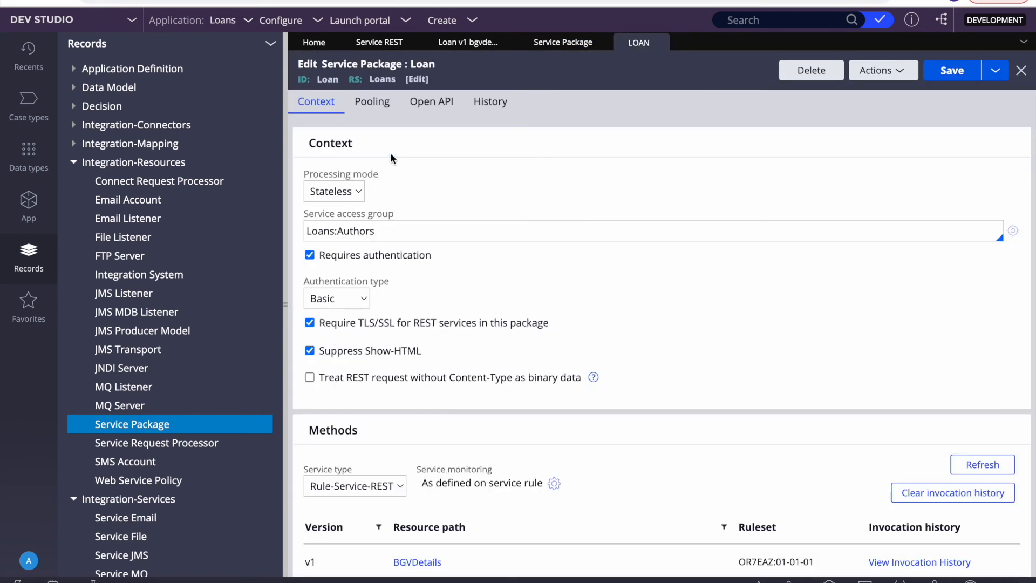
pyautogui.click(372, 101)
pyautogui.click(431, 101)
pyautogui.scroll(-5, 468, 345)
pyautogui.scroll(5, 485, 387)
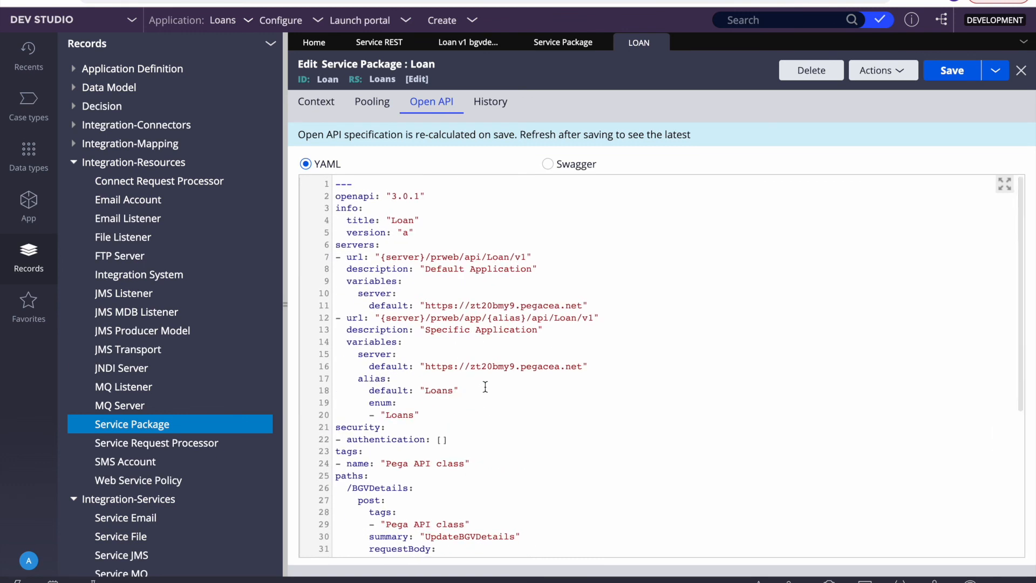
pyautogui.click(622, 429)
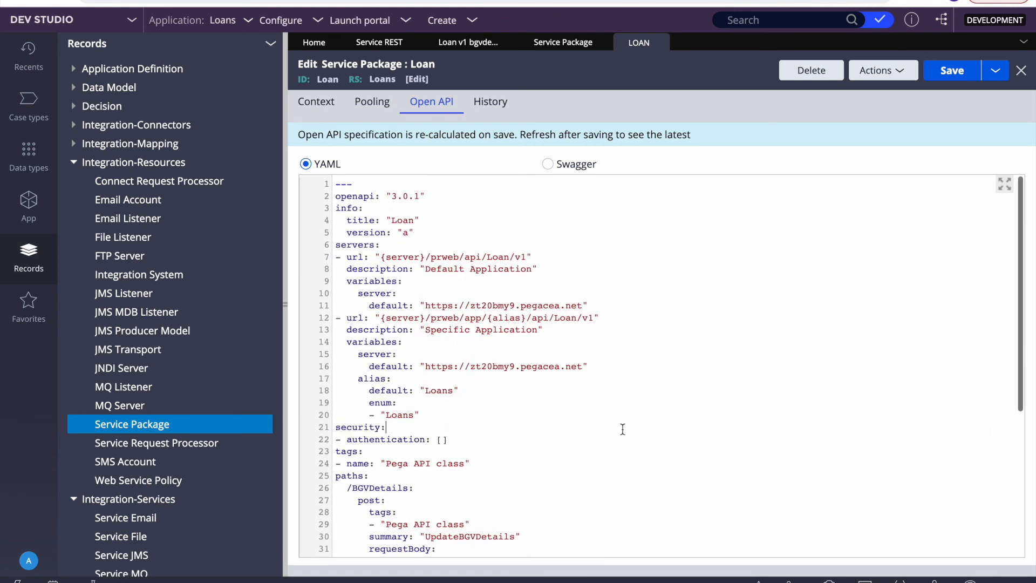
pyautogui.click(548, 163)
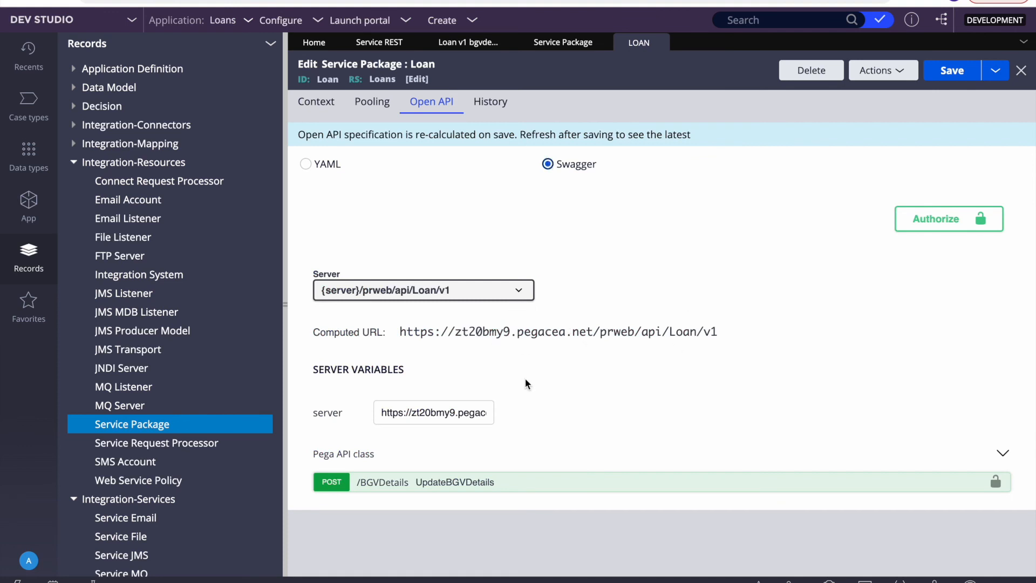
pyautogui.click(947, 221)
# Step: Clear the Username field and copy the operator ID from the current operator's record
pyautogui.click(524, 313)
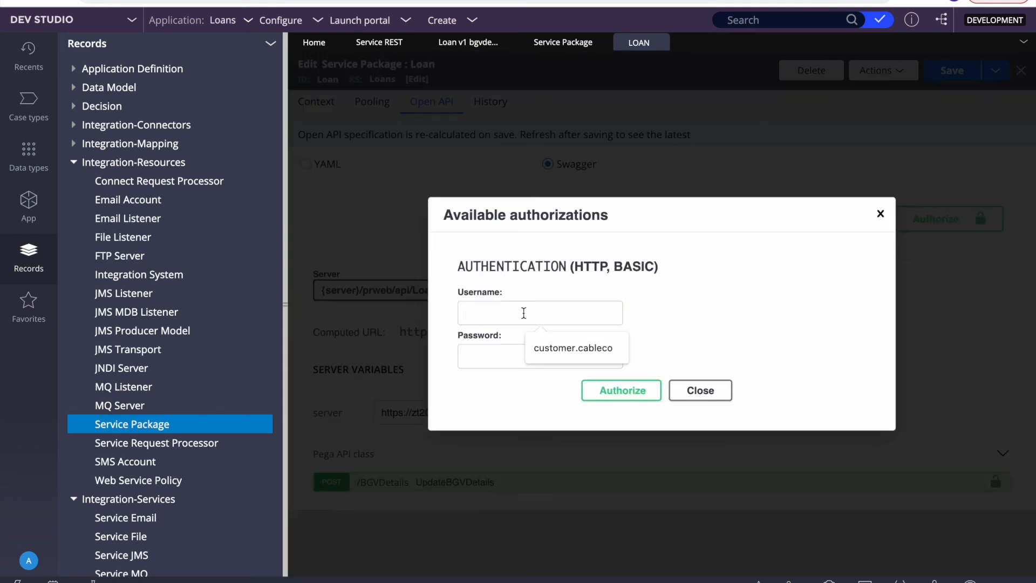
pyautogui.hotkey('ctrl', 'v')
pyautogui.hotkey('ctrl', 'a')
pyautogui.press('BackSpace')
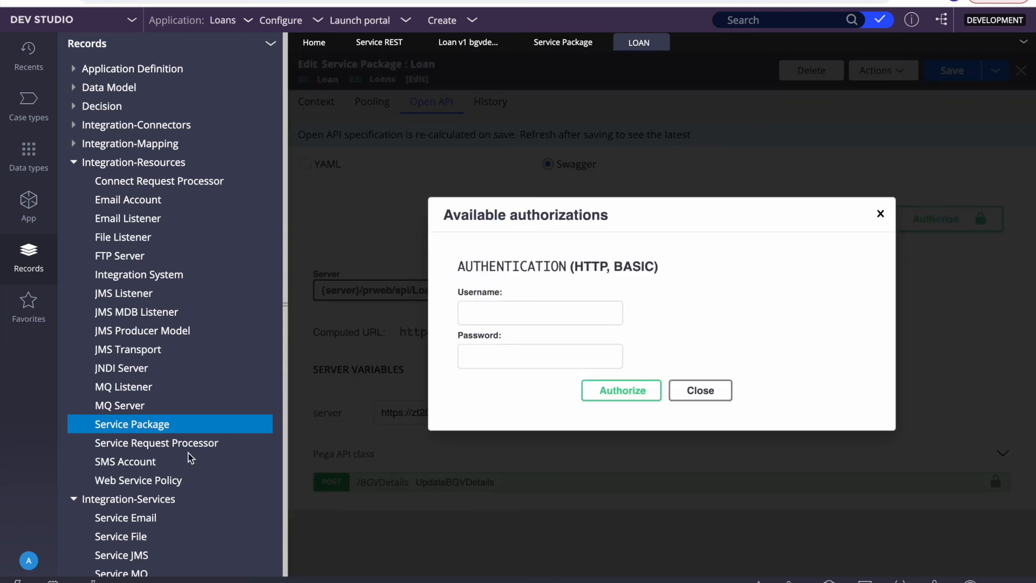
pyautogui.click(29, 560)
pyautogui.click(54, 491)
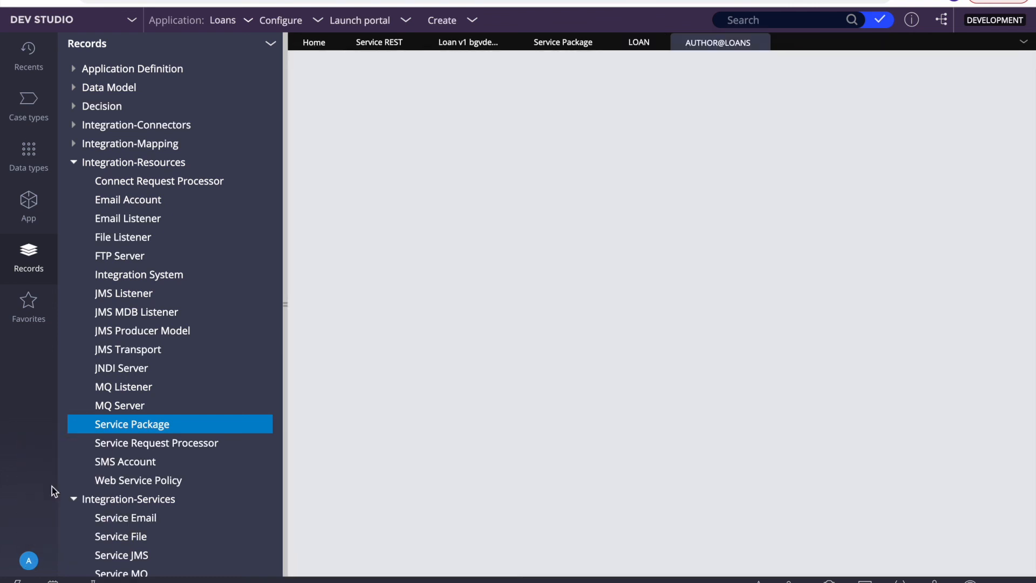
pyautogui.moveTo(381, 79); pyautogui.dragTo(317, 82)
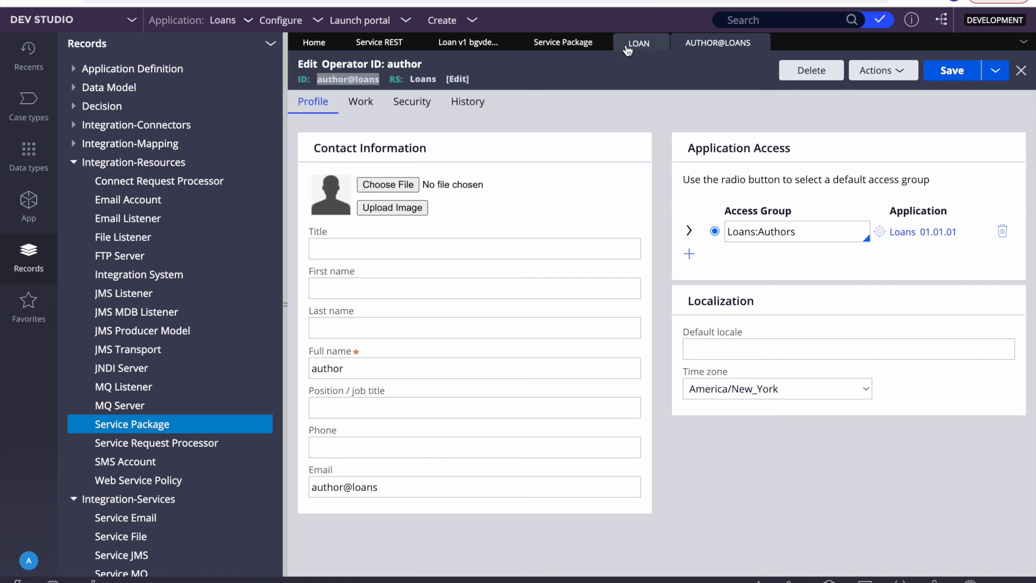
pyautogui.click(583, 39)
pyautogui.click(628, 40)
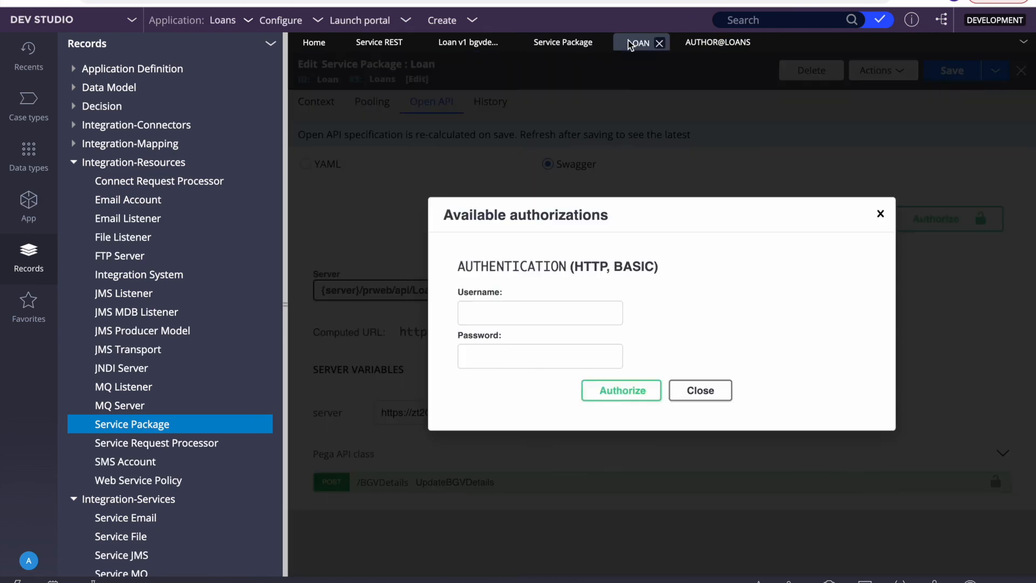
# Step: Clear the wrongly pasted username and re-copy the whole operator ID from the operator record
pyautogui.click(511, 321)
pyautogui.hotkey('ctrl', 'v')
pyautogui.hotkey('ctrl', 'a')
pyautogui.press('BackSpace')
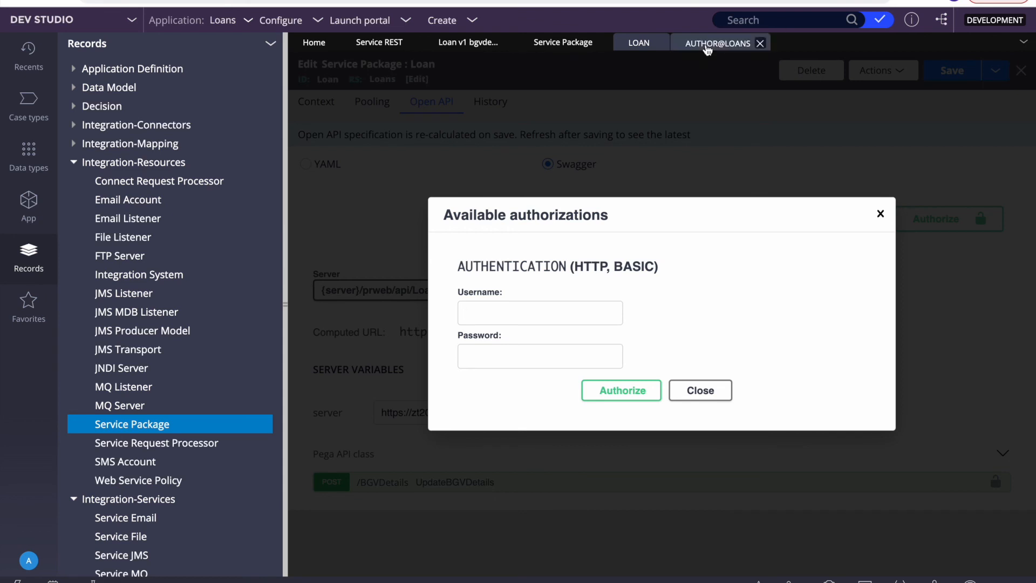
pyautogui.click(718, 42)
pyautogui.rightClick(368, 81)
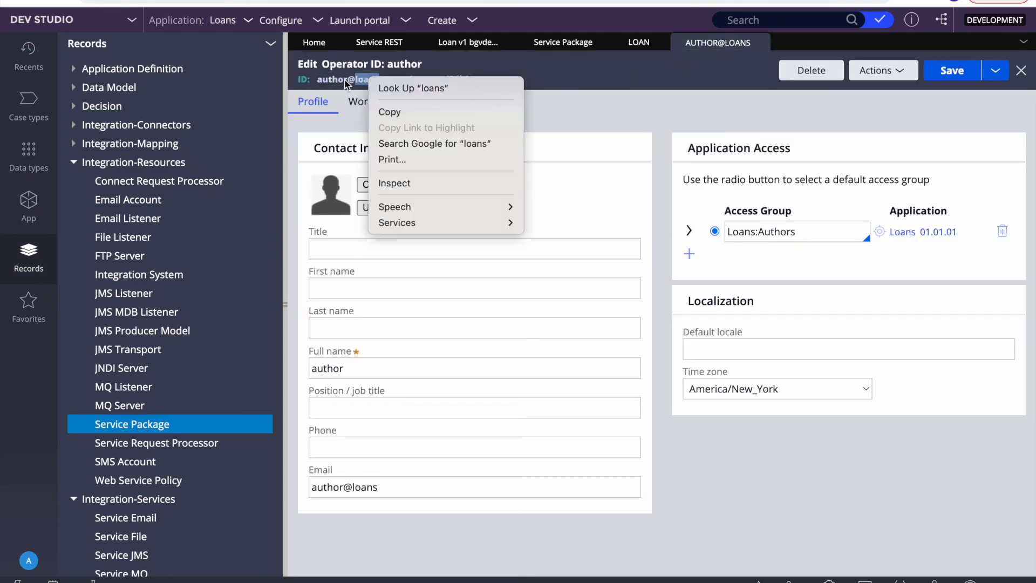
pyautogui.click(342, 80)
pyautogui.doubleClick(342, 80)
pyautogui.hotkey('ctrl', 'c')
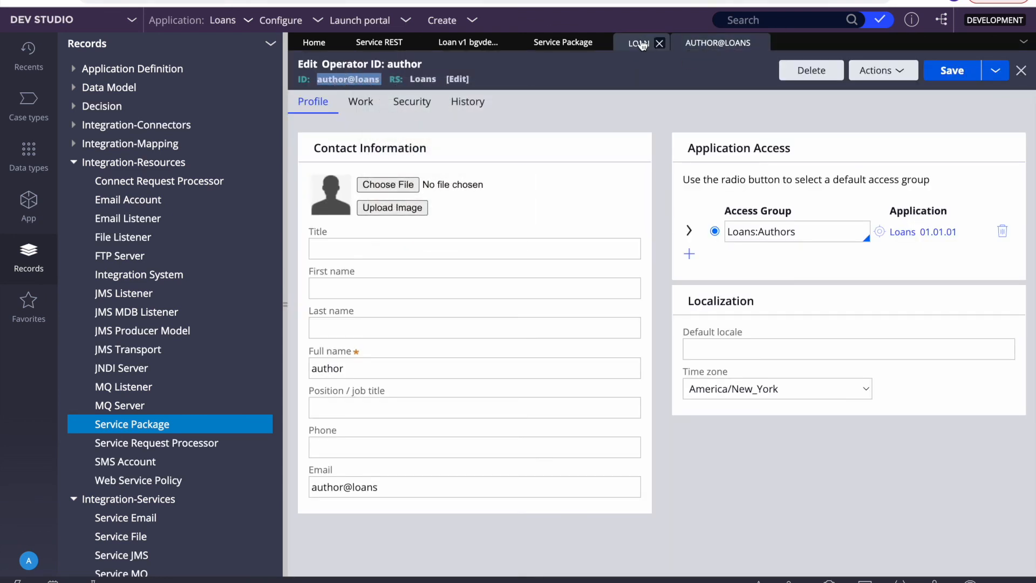
pyautogui.click(639, 42)
# Step: Paste the operator ID as username, enter the password, authorize, and close the dialog
pyautogui.click(512, 313)
pyautogui.hotkey('ctrl', 'v')
pyautogui.click(489, 354)
pyautogui.write('•••••')
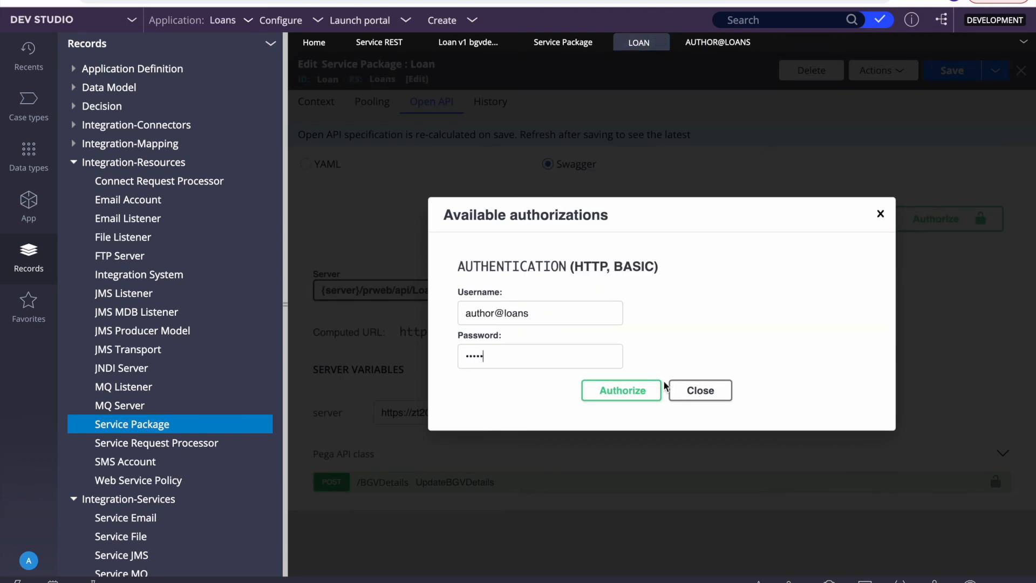
pyautogui.click(624, 391)
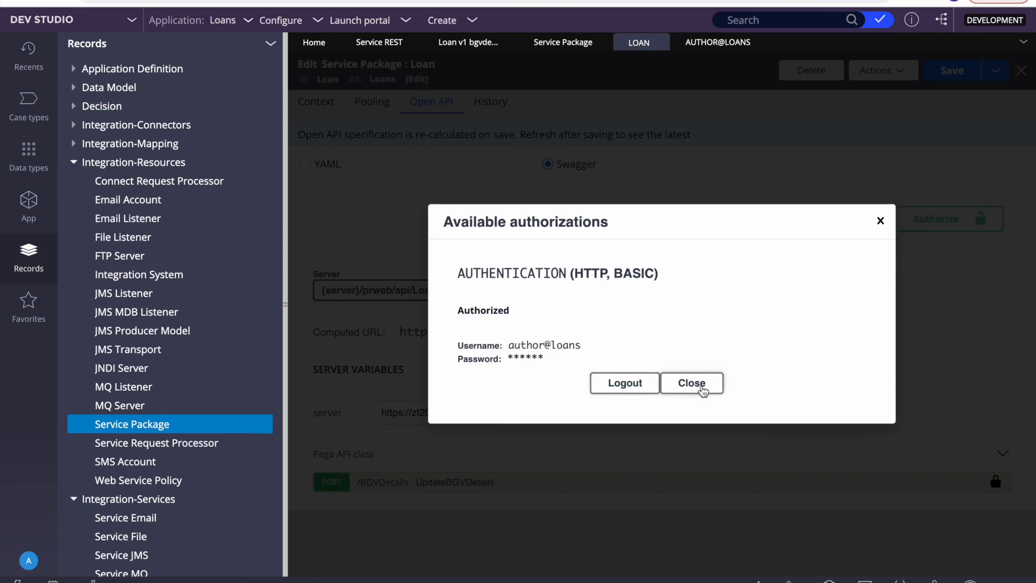
pyautogui.click(703, 389)
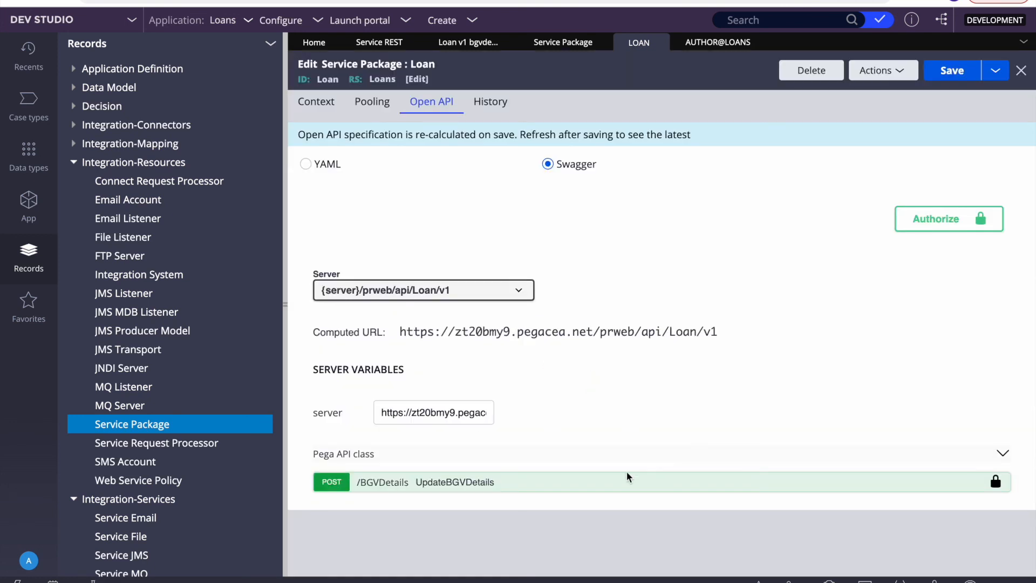
# Step: Expand the POST /BGVDetails operation and view its request data model
pyautogui.click(604, 480)
pyautogui.scroll(-8, 603, 479)
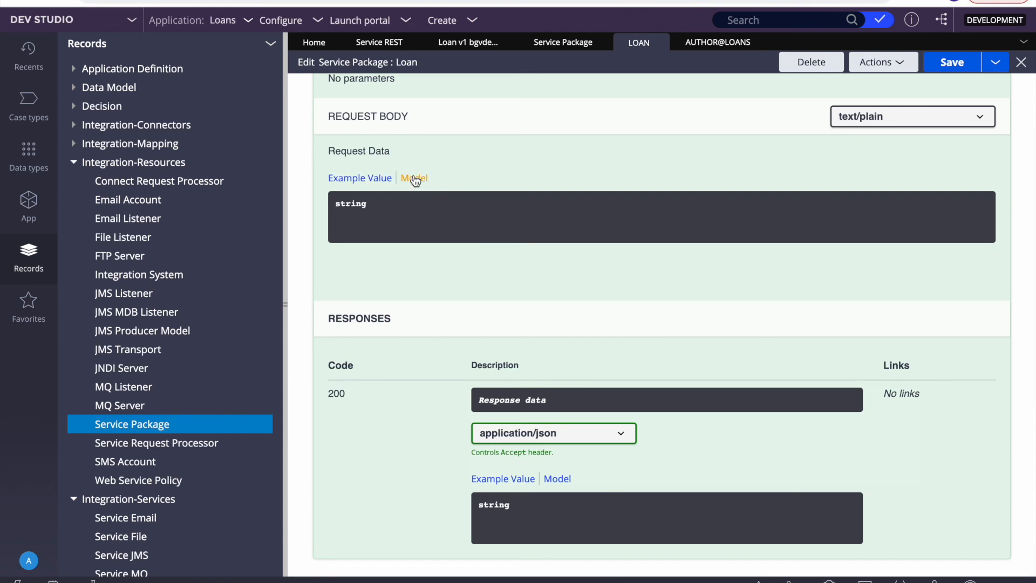
pyautogui.click(416, 181)
pyautogui.scroll(2, 595, 249)
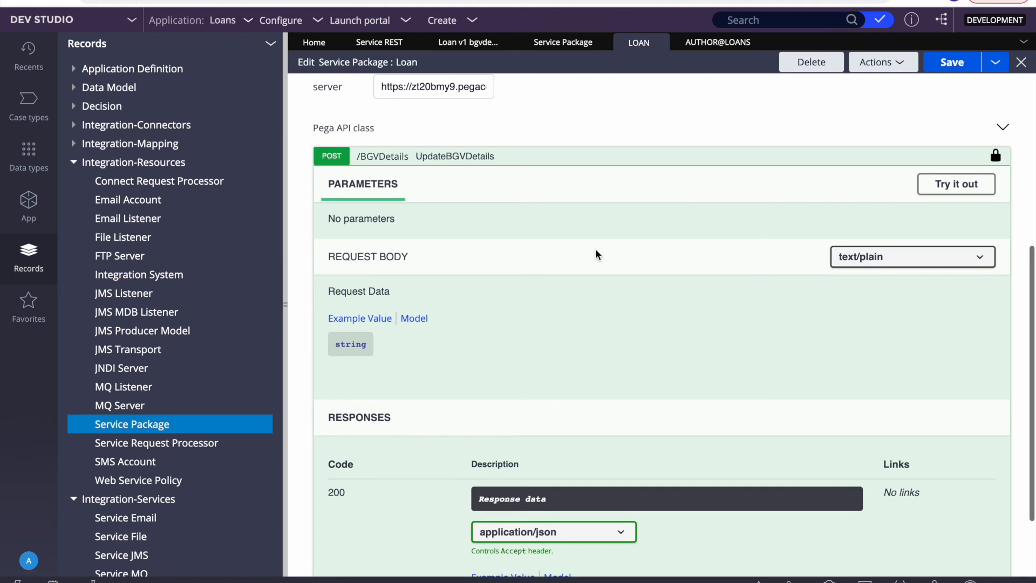
# Step: Enable Try it out and delete the placeholder 'string' from the editable Request Data
pyautogui.click(951, 185)
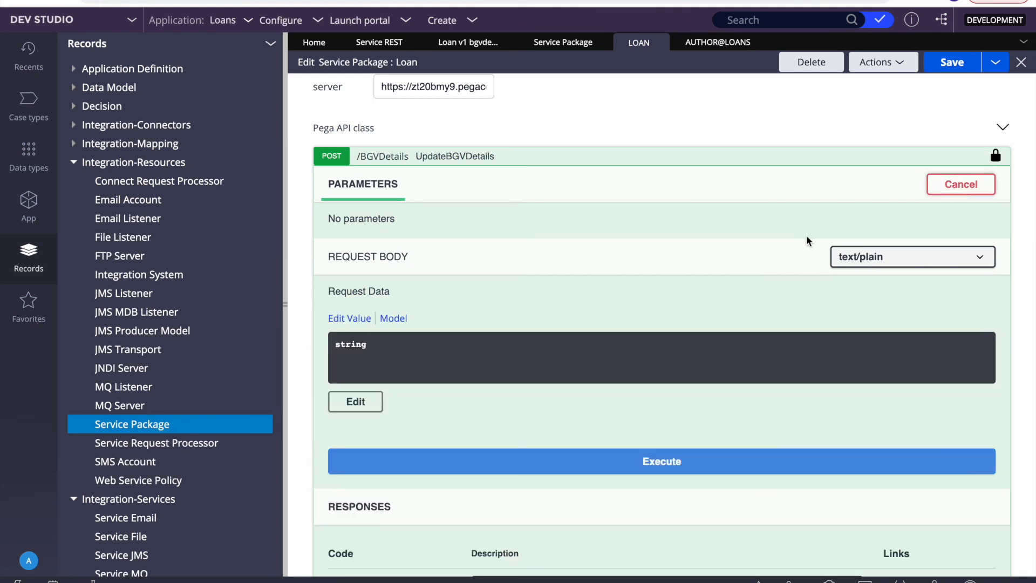
pyautogui.scroll(-3, 533, 377)
pyautogui.click(366, 267)
pyautogui.tripleClick(446, 271)
pyautogui.press('BackSpace')
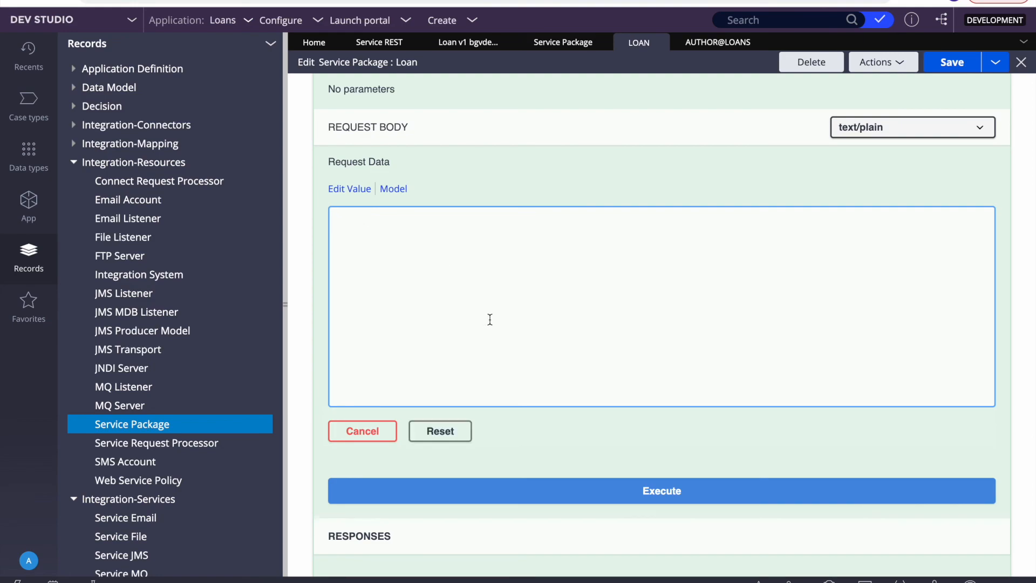
pyautogui.press('F4')
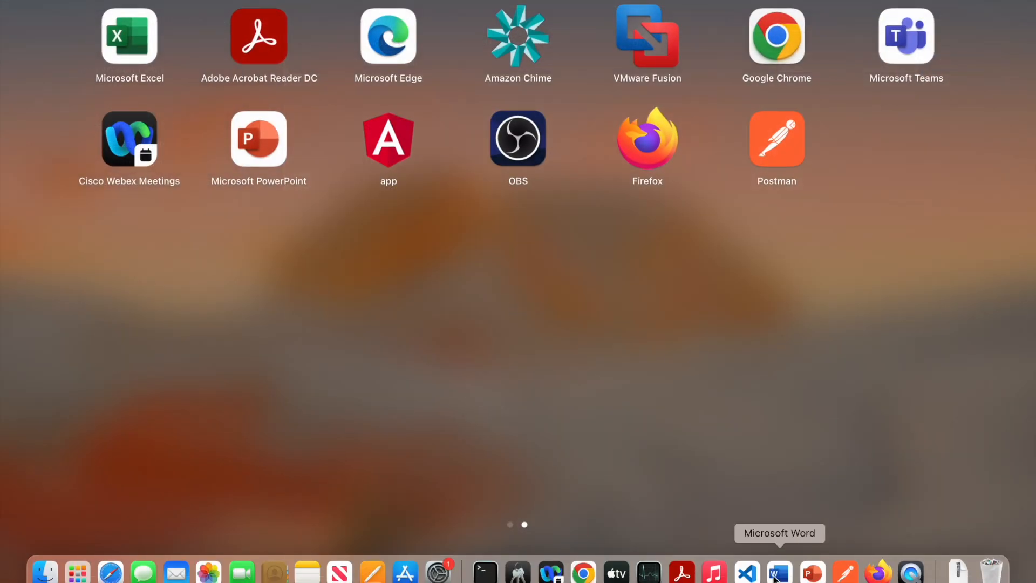
# Step: Copy the sample request JSON (lines 6–16) from VS Code and paste it into Request Data
pyautogui.click(812, 574)
pyautogui.rightClick(738, 501)
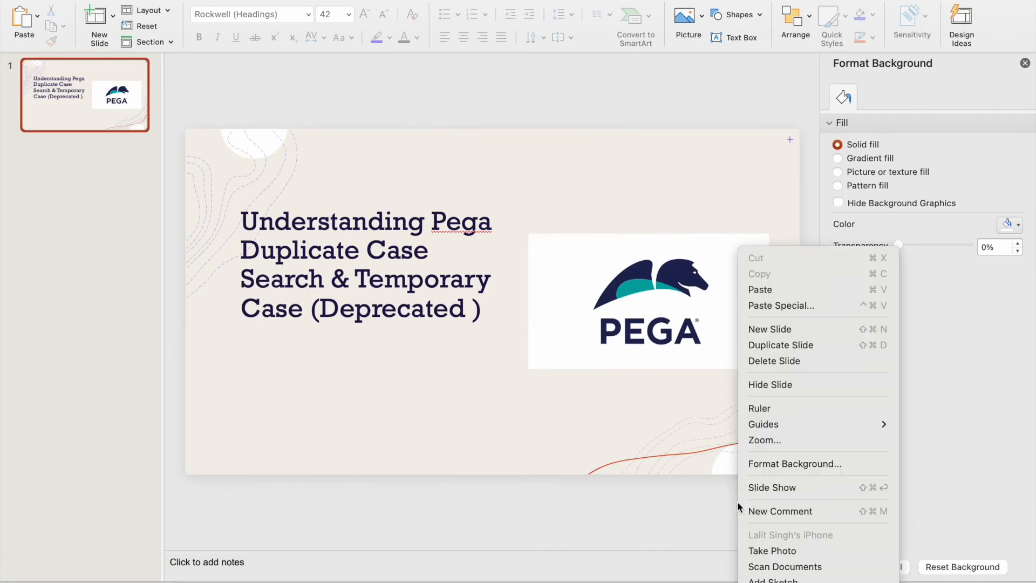
pyautogui.press('F4')
pyautogui.click(752, 571)
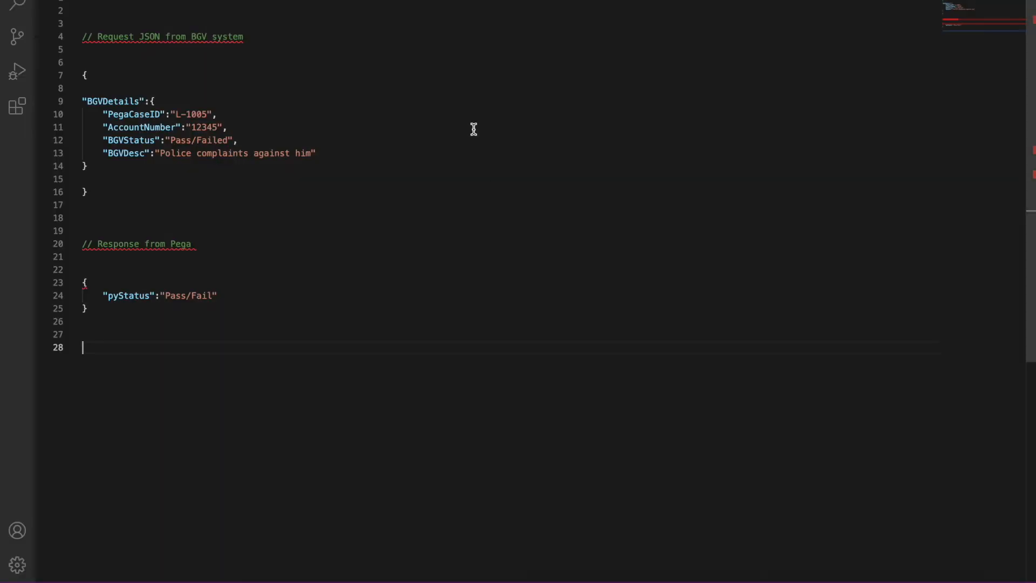
pyautogui.moveTo(102, 187); pyautogui.dragTo(78, 69)
pyautogui.press('super+c')
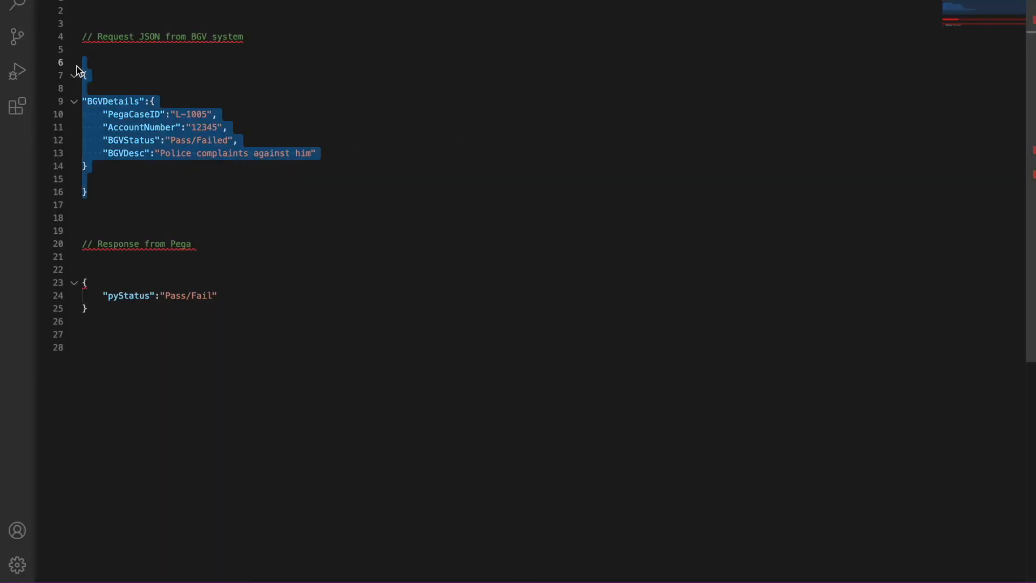
pyautogui.click(381, 222)
pyautogui.rightClick(390, 282)
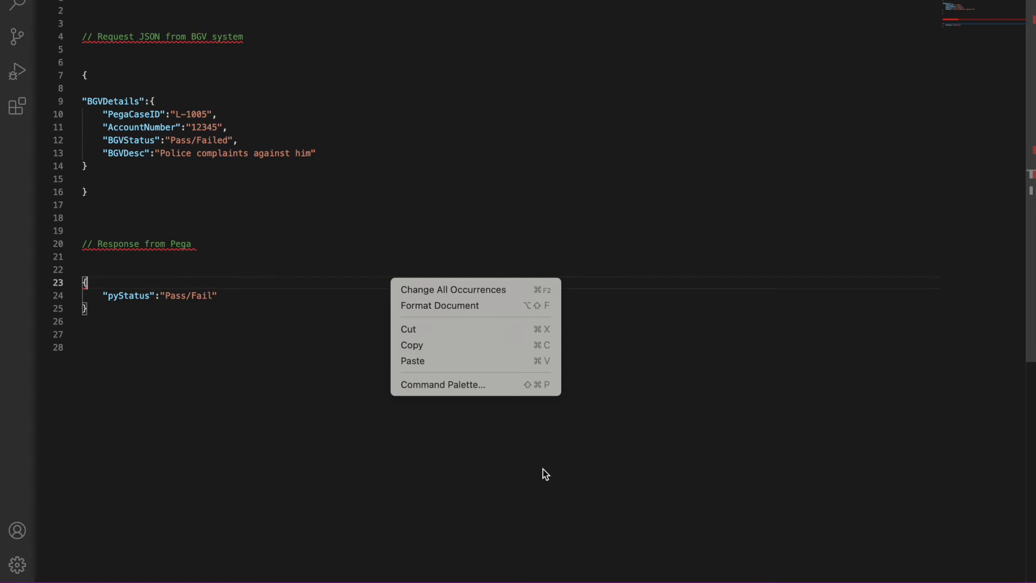
pyautogui.press('F4')
pyautogui.click(584, 572)
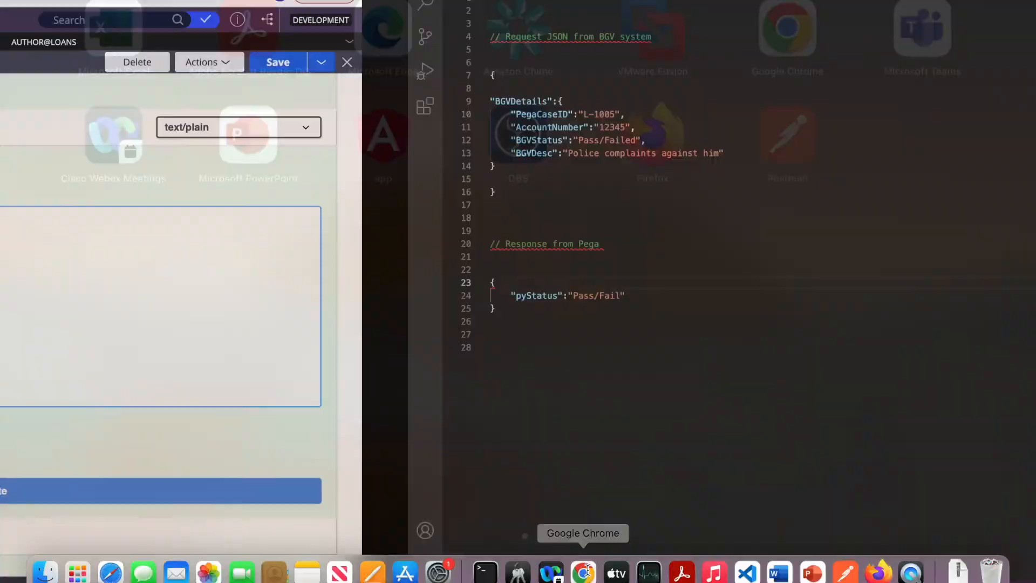
pyautogui.click(455, 272)
pyautogui.press('super+v')
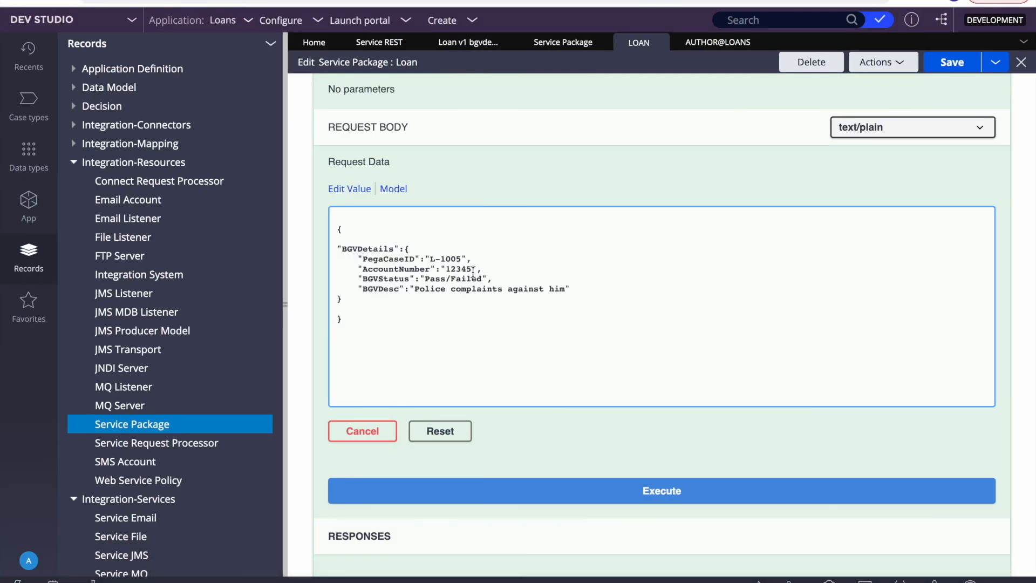
# Step: Change PegaCaseID to L-1006 and execute the POST /BGVDetails request
pyautogui.click(463, 259)
pyautogui.press('BackSpace')
pyautogui.write('6')
pyautogui.scroll(-2, 564, 357)
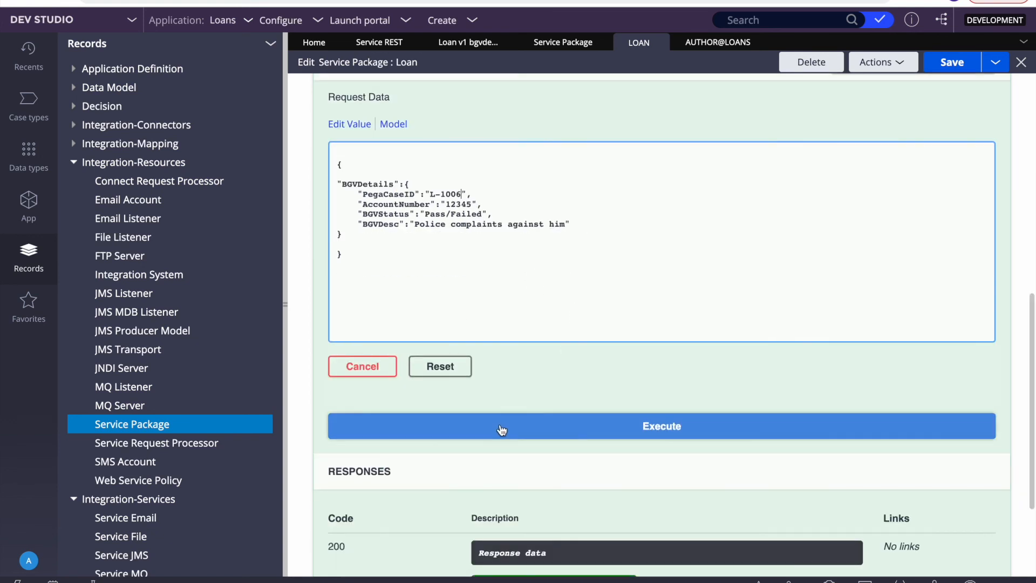
pyautogui.click(500, 427)
# Step: Review the server response: code 200 with pyLabel 'Success', the curl command and request URL
pyautogui.scroll(-3, 550, 330)
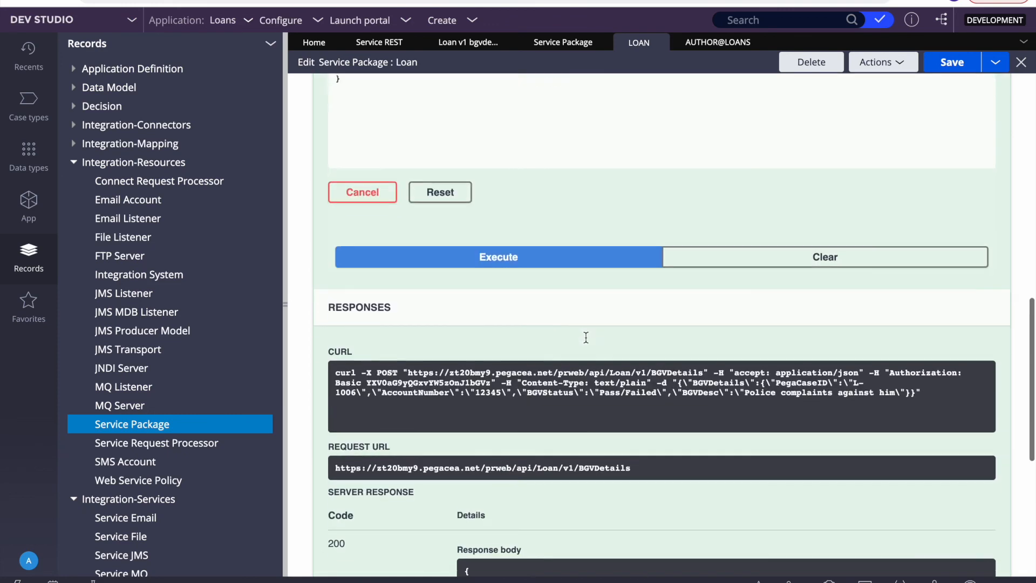
pyautogui.scroll(-4, 585, 338)
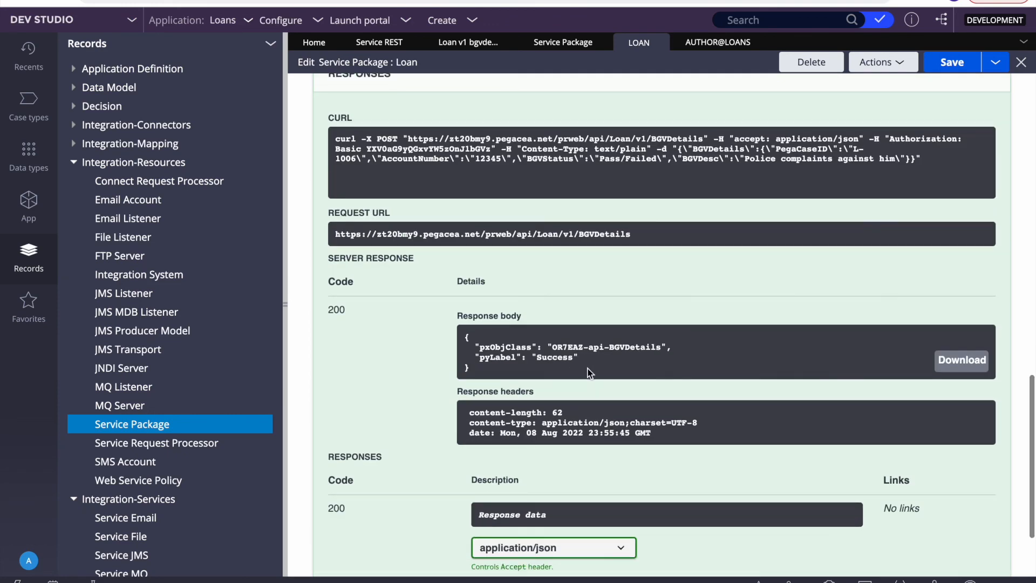
pyautogui.click(284, 313)
pyautogui.scroll(3, 284, 312)
pyautogui.scroll(-4, 284, 312)
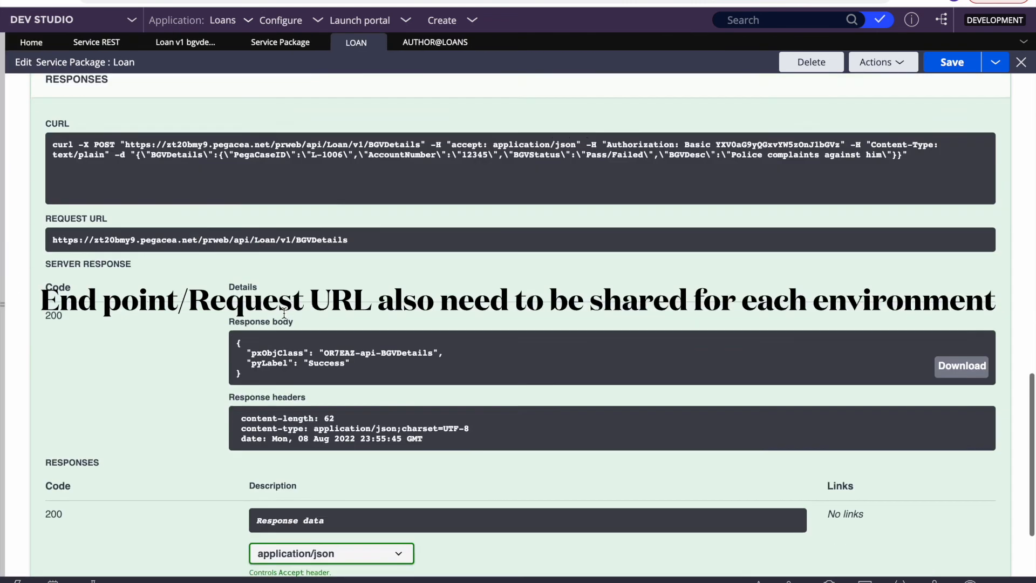
pyautogui.scroll(5, 284, 313)
pyautogui.scroll(-5, 284, 313)
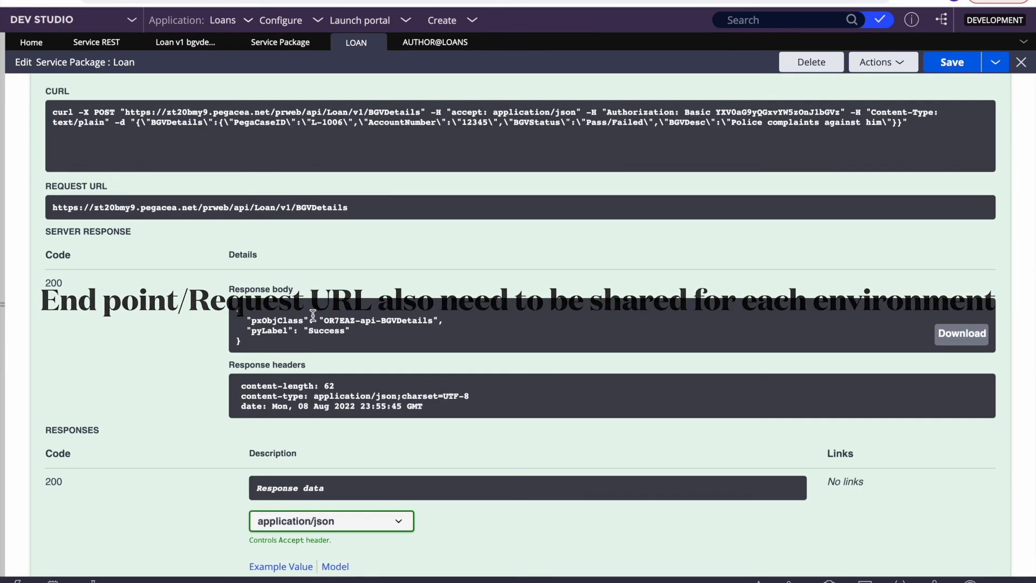
pyautogui.scroll(6, 293, 282)
pyautogui.scroll(10, 250, 216)
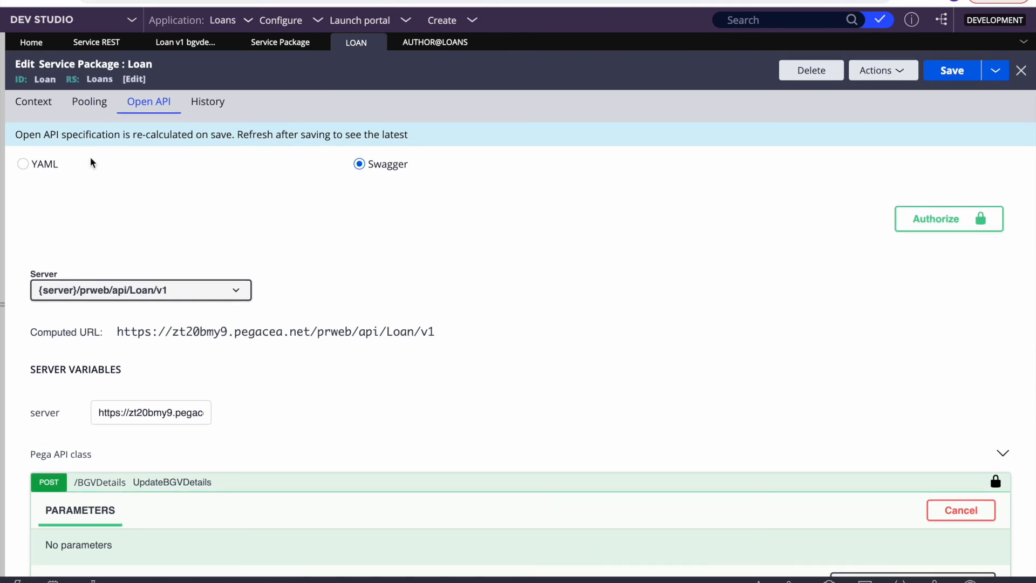
# Step: Switch the OpenAPI specification view to YAML and scroll through it
pyautogui.click(23, 164)
pyautogui.click(258, 382)
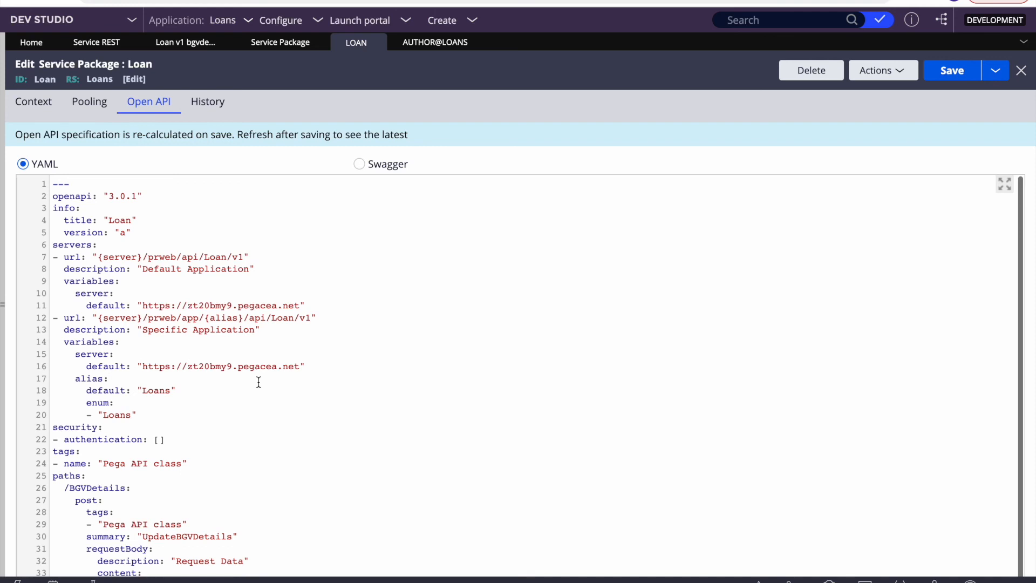
pyautogui.scroll(-3, 258, 381)
pyautogui.scroll(3, 259, 382)
# Step: Return to the Swagger view, briefly checking the package's context settings
pyautogui.click(359, 164)
pyautogui.scroll(-5, 377, 406)
pyautogui.scroll(5, 378, 406)
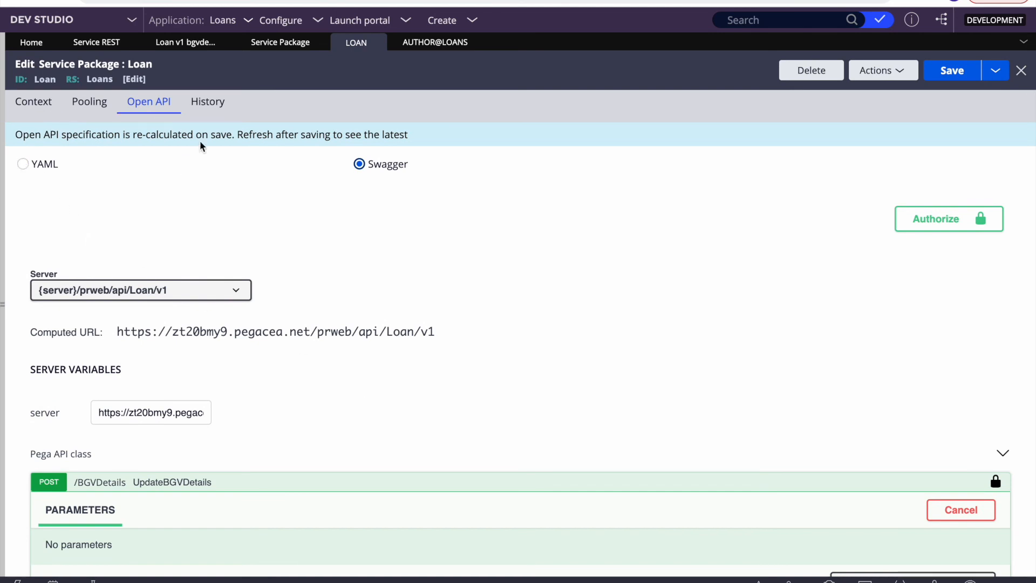
pyautogui.click(38, 109)
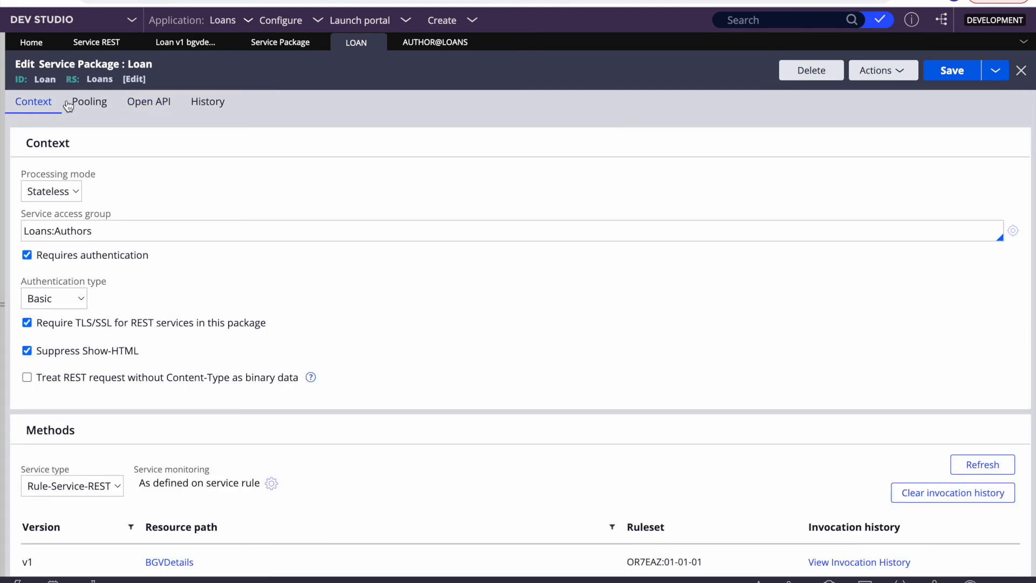
pyautogui.click(150, 103)
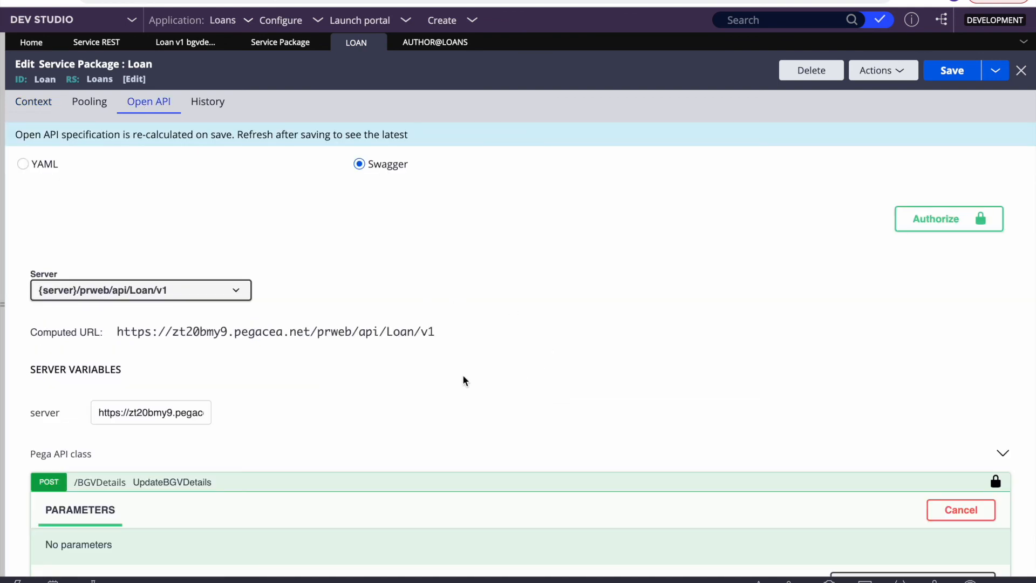
pyautogui.scroll(-15, 462, 375)
pyautogui.scroll(15, 462, 375)
# Step: Select YAML again to show openapi 3.0.1 with the /BGVDetails POST path
pyautogui.click(21, 164)
pyautogui.click(360, 374)
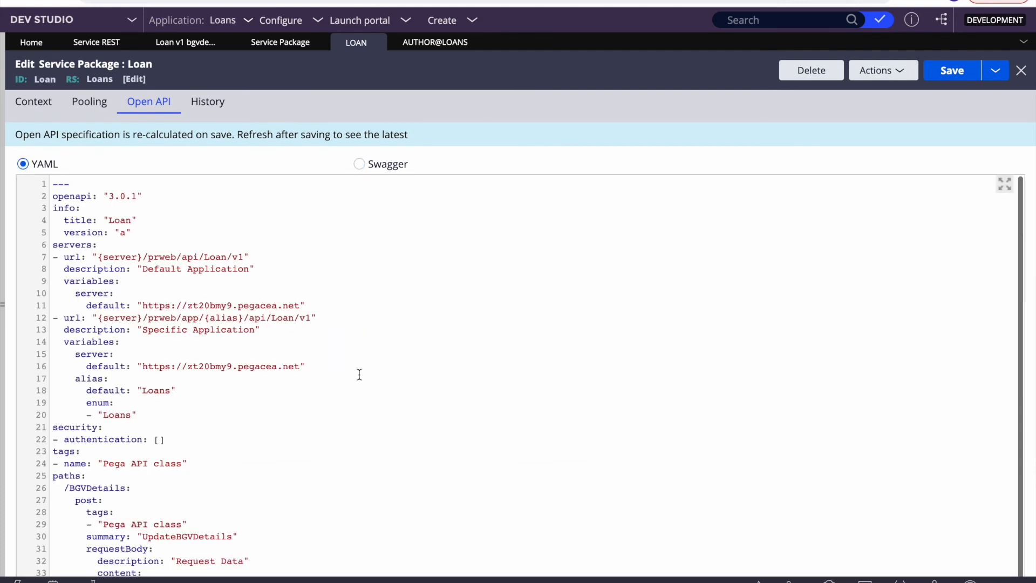
pyautogui.scroll(-3, 360, 374)
pyautogui.scroll(3, 359, 373)
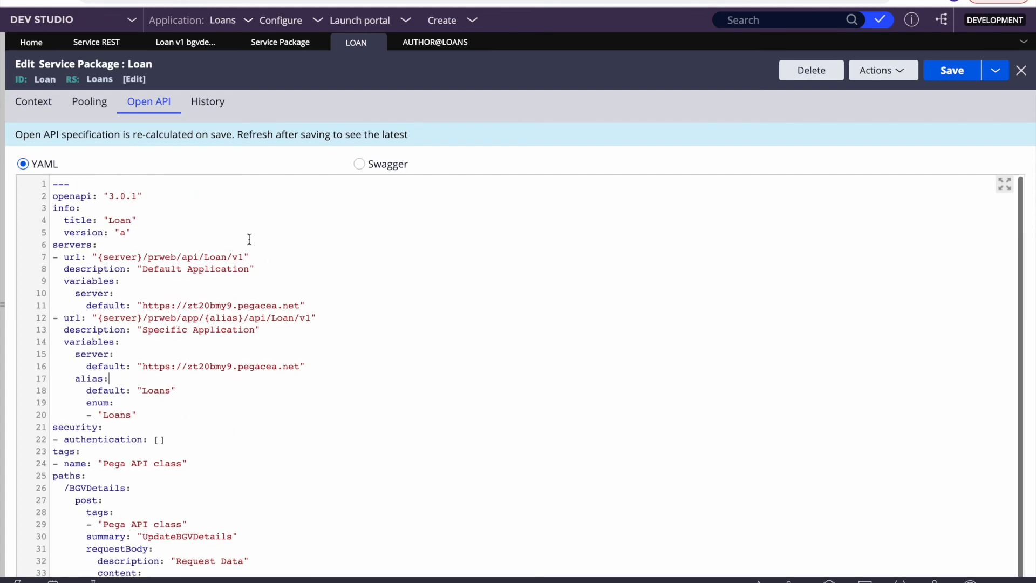